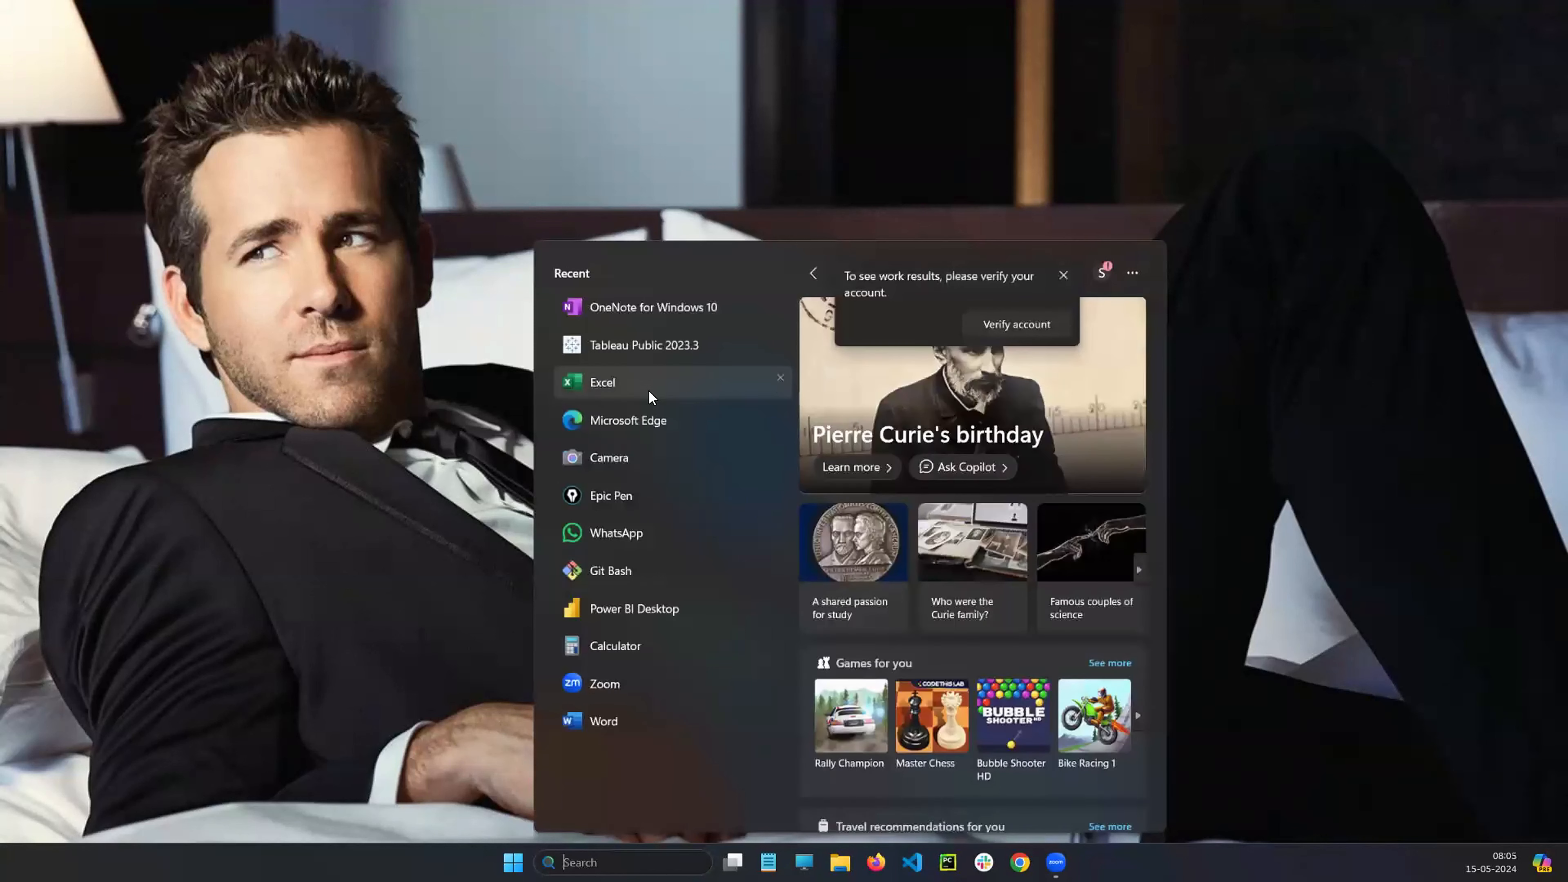
- Open Excel with a blank workbook and dismiss the Office activation dialog
text(exce)
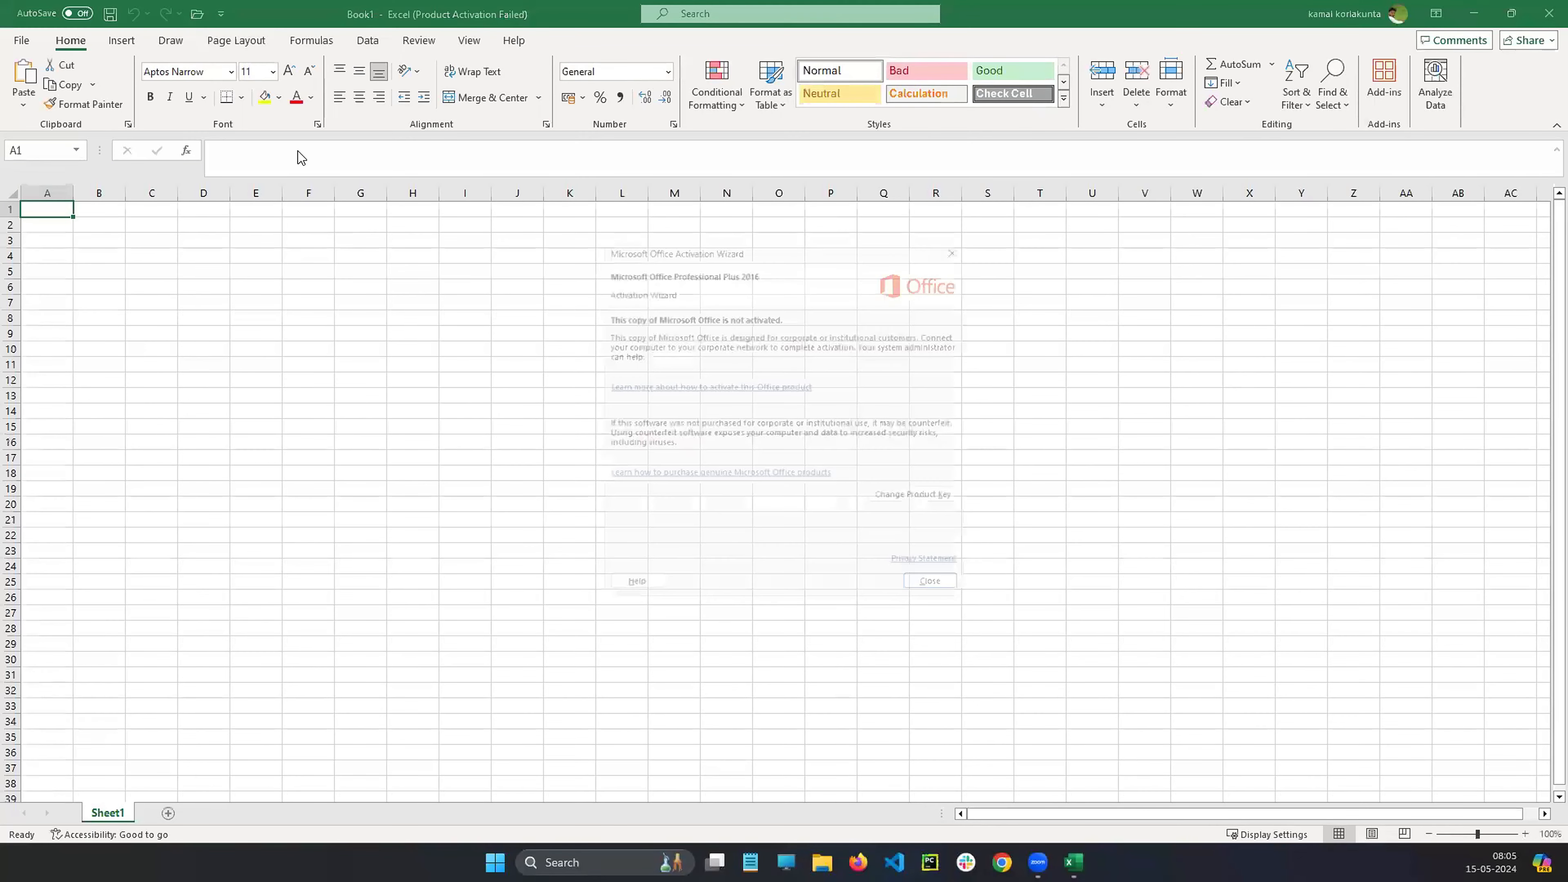
click(972, 235)
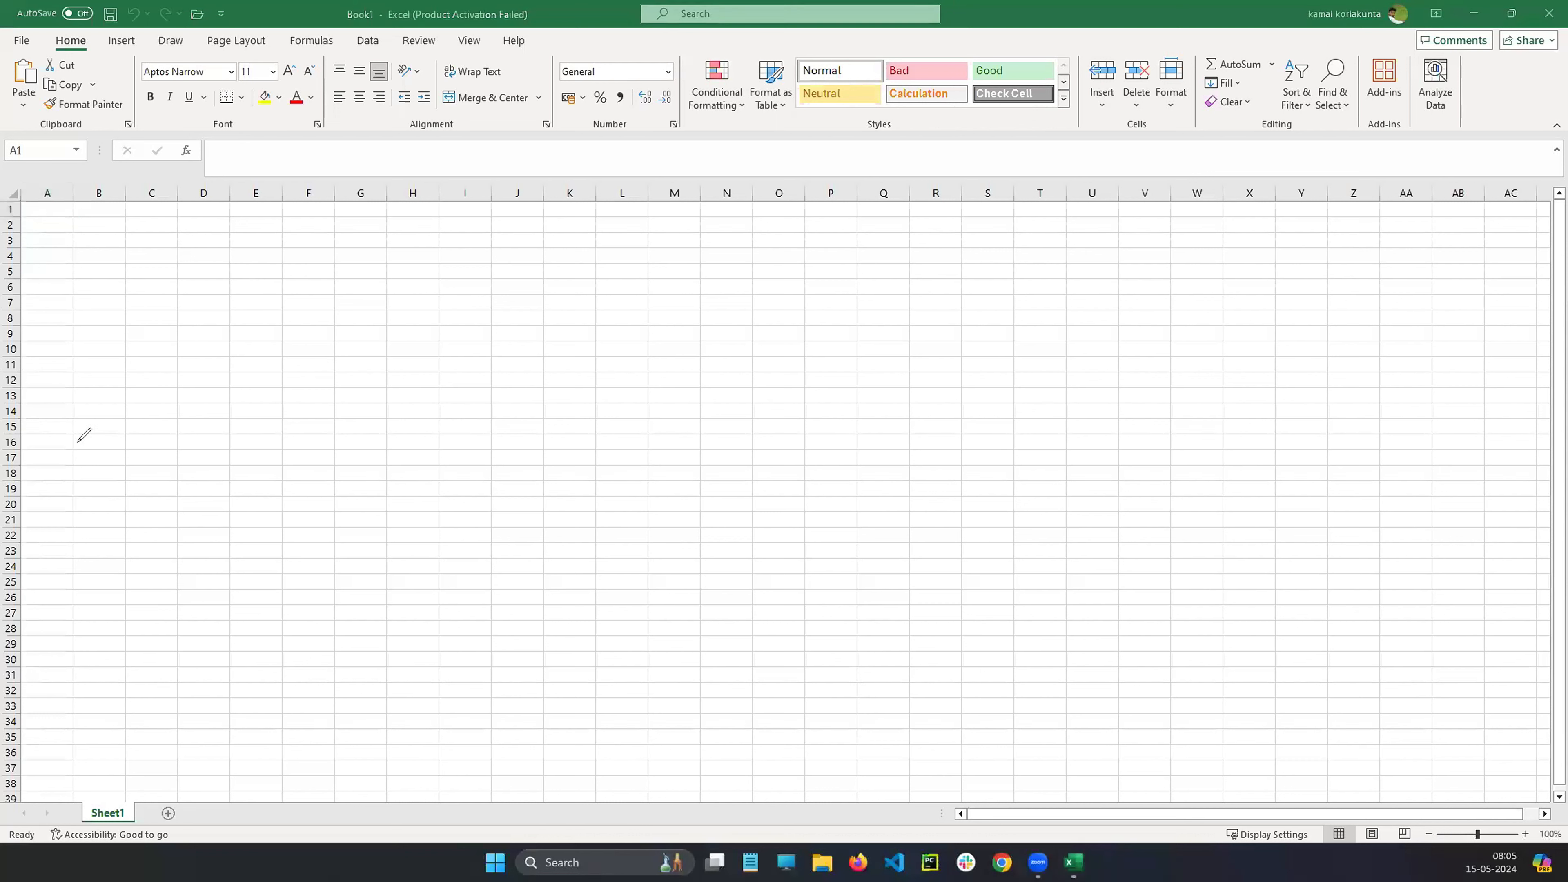
drag(87, 800, 123, 806)
drag(204, 283, 112, 280)
drag(130, 318, 163, 318)
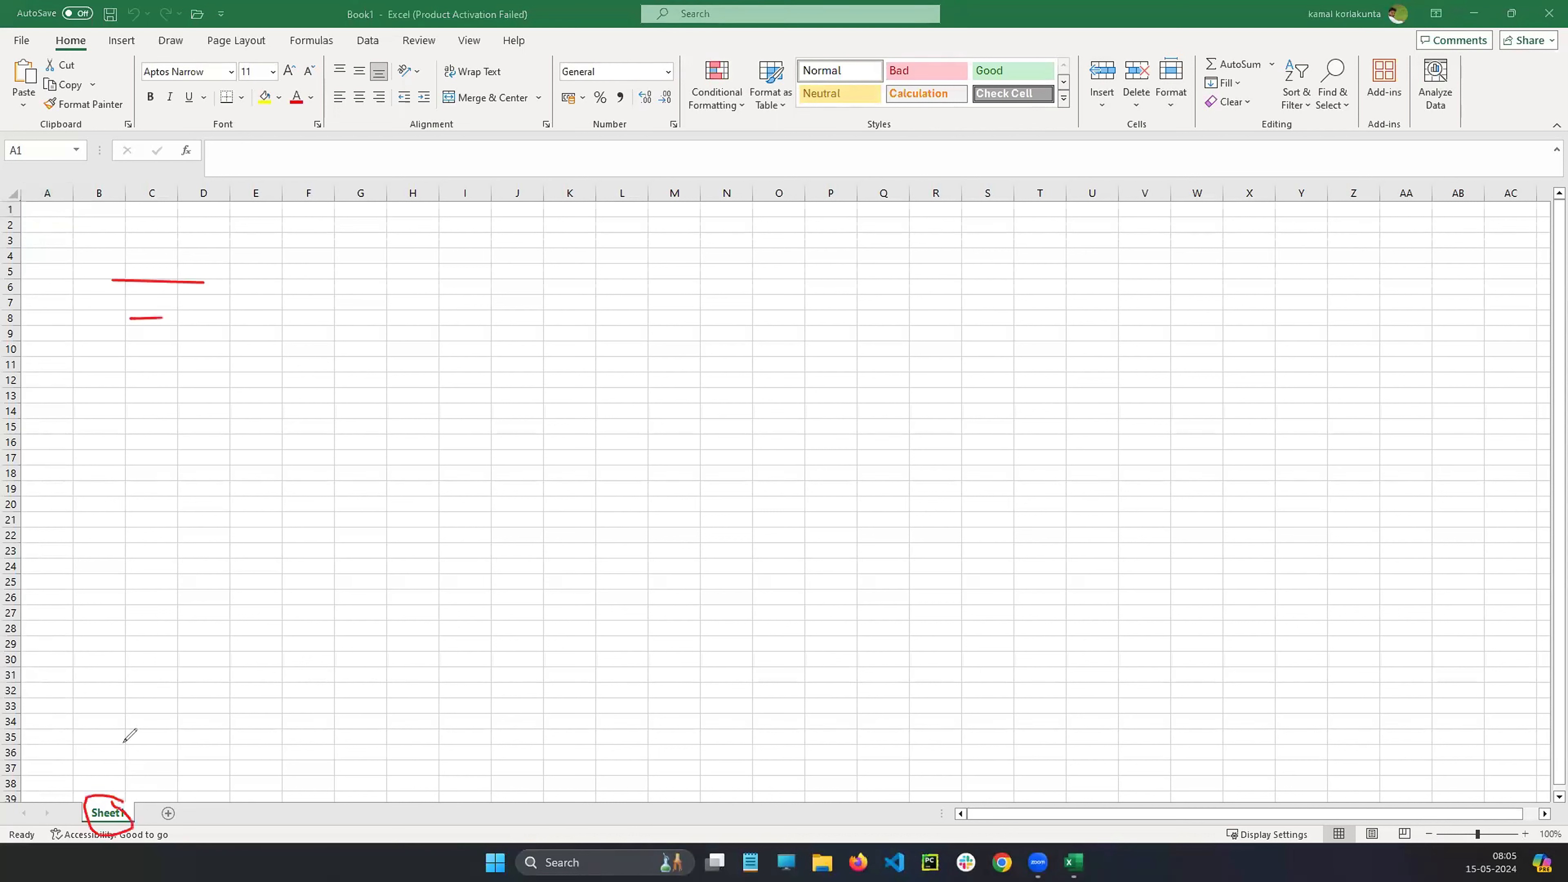
mouse_move(180, 803)
mouse_down()
mouse_move(165, 829)
mouse_move(177, 800)
mouse_move(229, 830)
mouse_up()
mouse_move(221, 794)
mouse_down()
mouse_move(323, 812)
mouse_move(329, 831)
mouse_move(316, 797)
mouse_up()
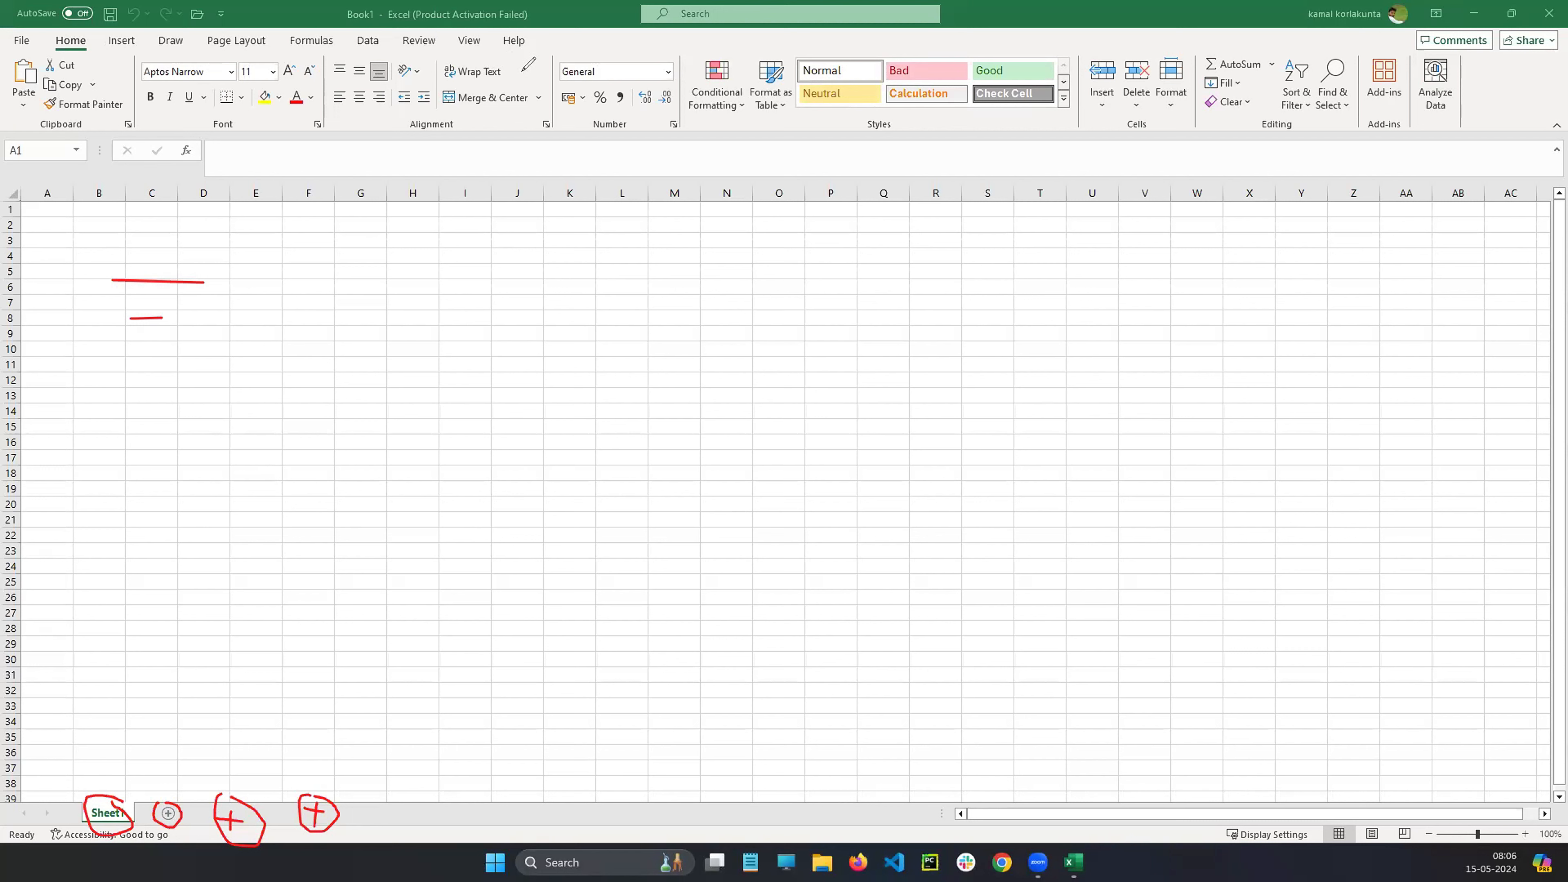
mouse_move(10, 24)
mouse_down()
mouse_move(28, 24)
mouse_move(17, 52)
mouse_move(48, 32)
mouse_move(51, 54)
mouse_move(60, 30)
mouse_move(123, 53)
mouse_move(139, 28)
mouse_up()
mouse_move(174, 31)
mouse_down()
mouse_move(153, 43)
mouse_move(184, 33)
mouse_move(193, 54)
mouse_move(252, 23)
mouse_move(395, 46)
mouse_move(458, 32)
mouse_up()
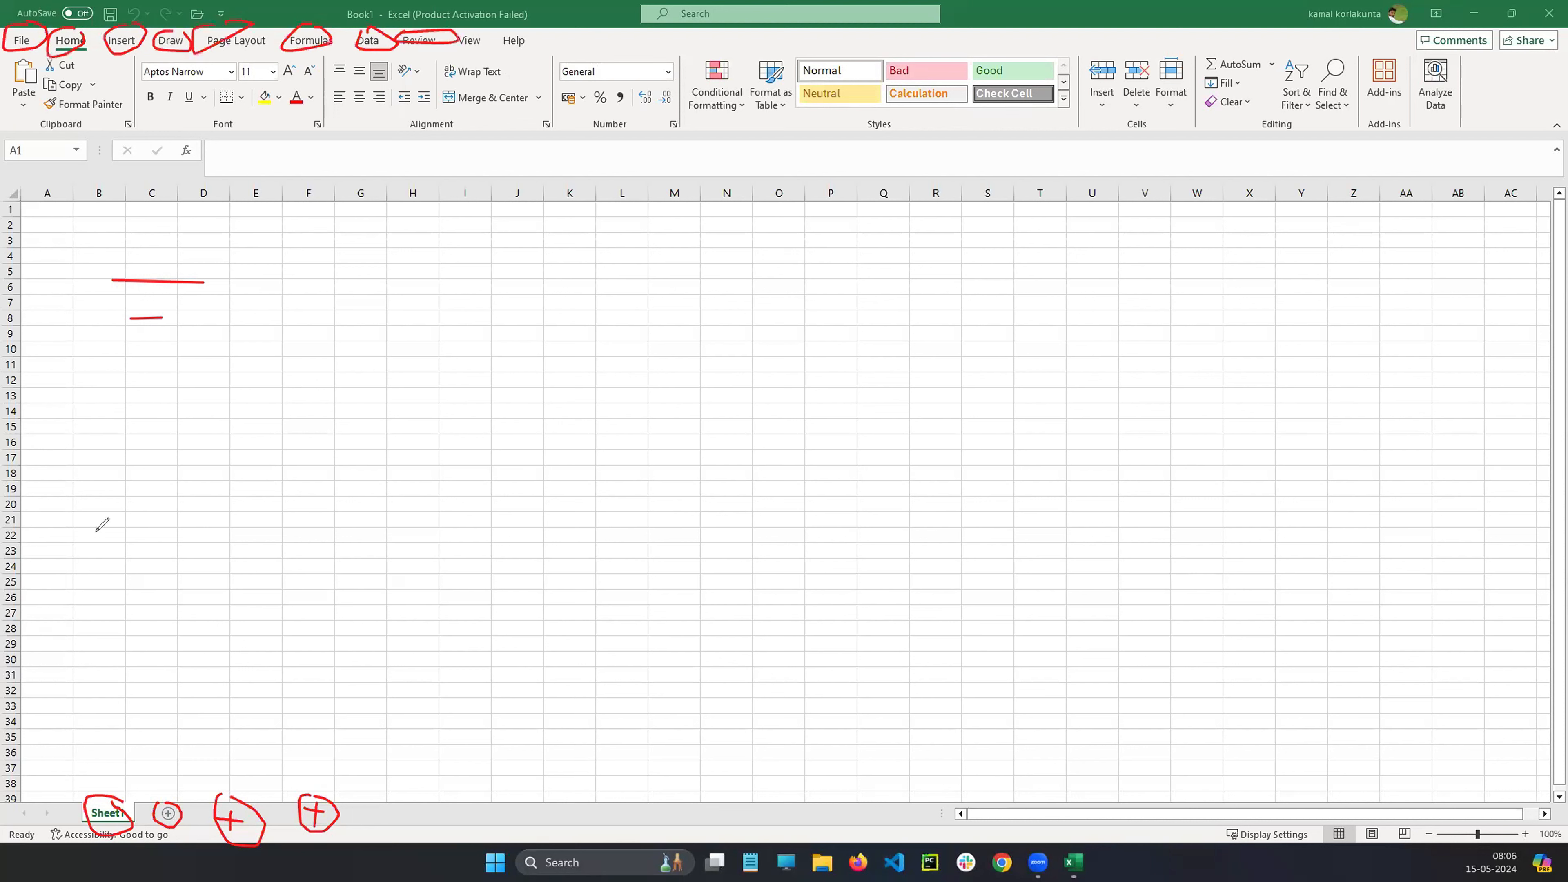
click(60, 275)
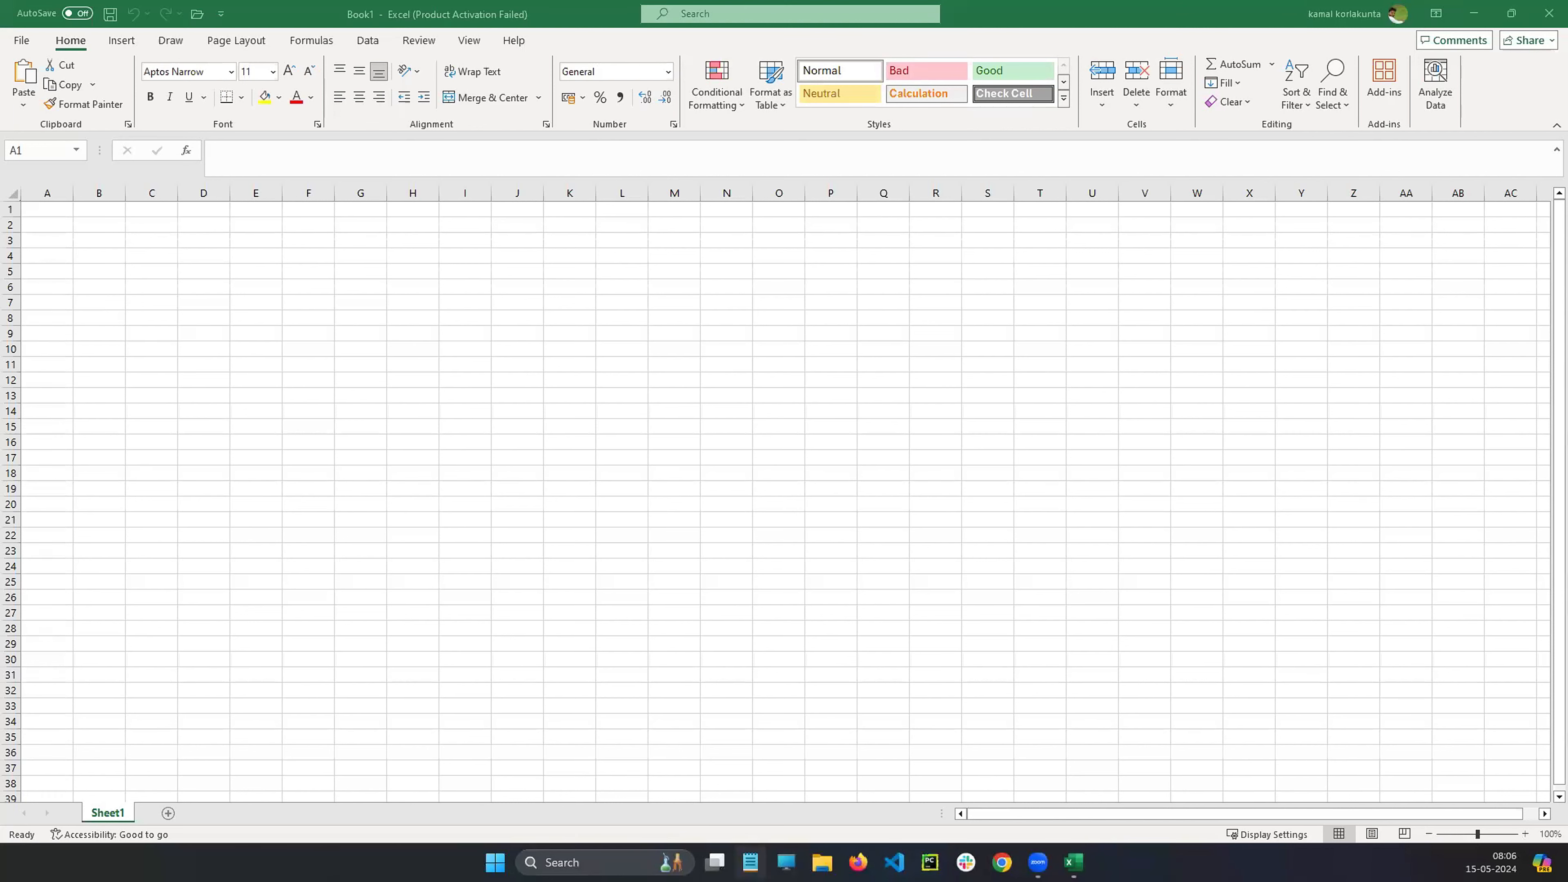
- Switch to Notepad and write a two-line list: "1. Data Insertions" and "2. Math Operations"
click(751, 861)
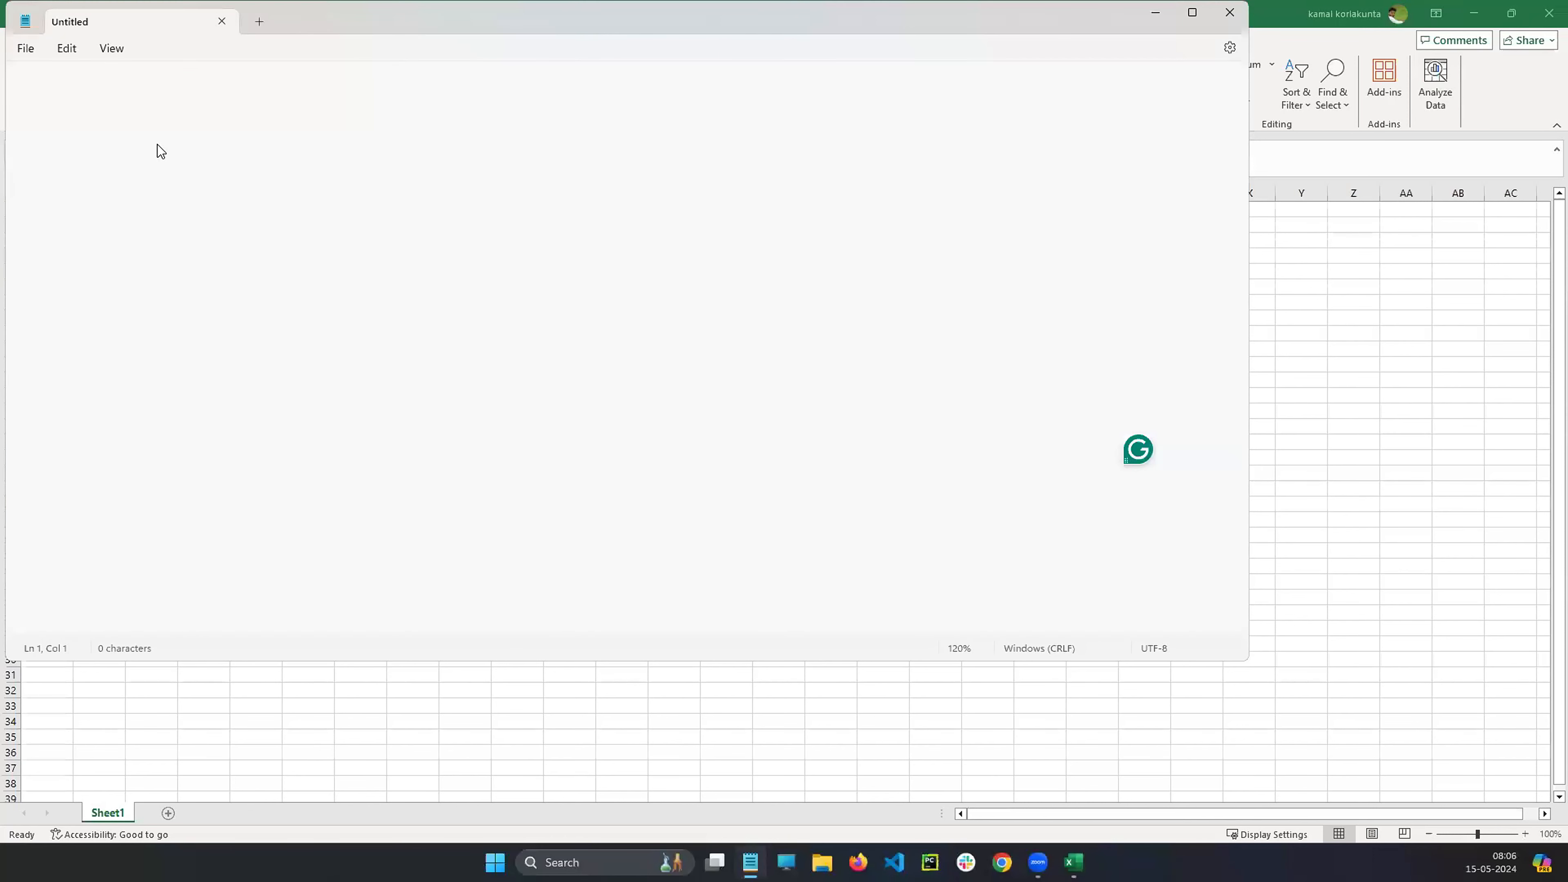
scroll(544, 161, up, 2)
text(1. Data Insertions )
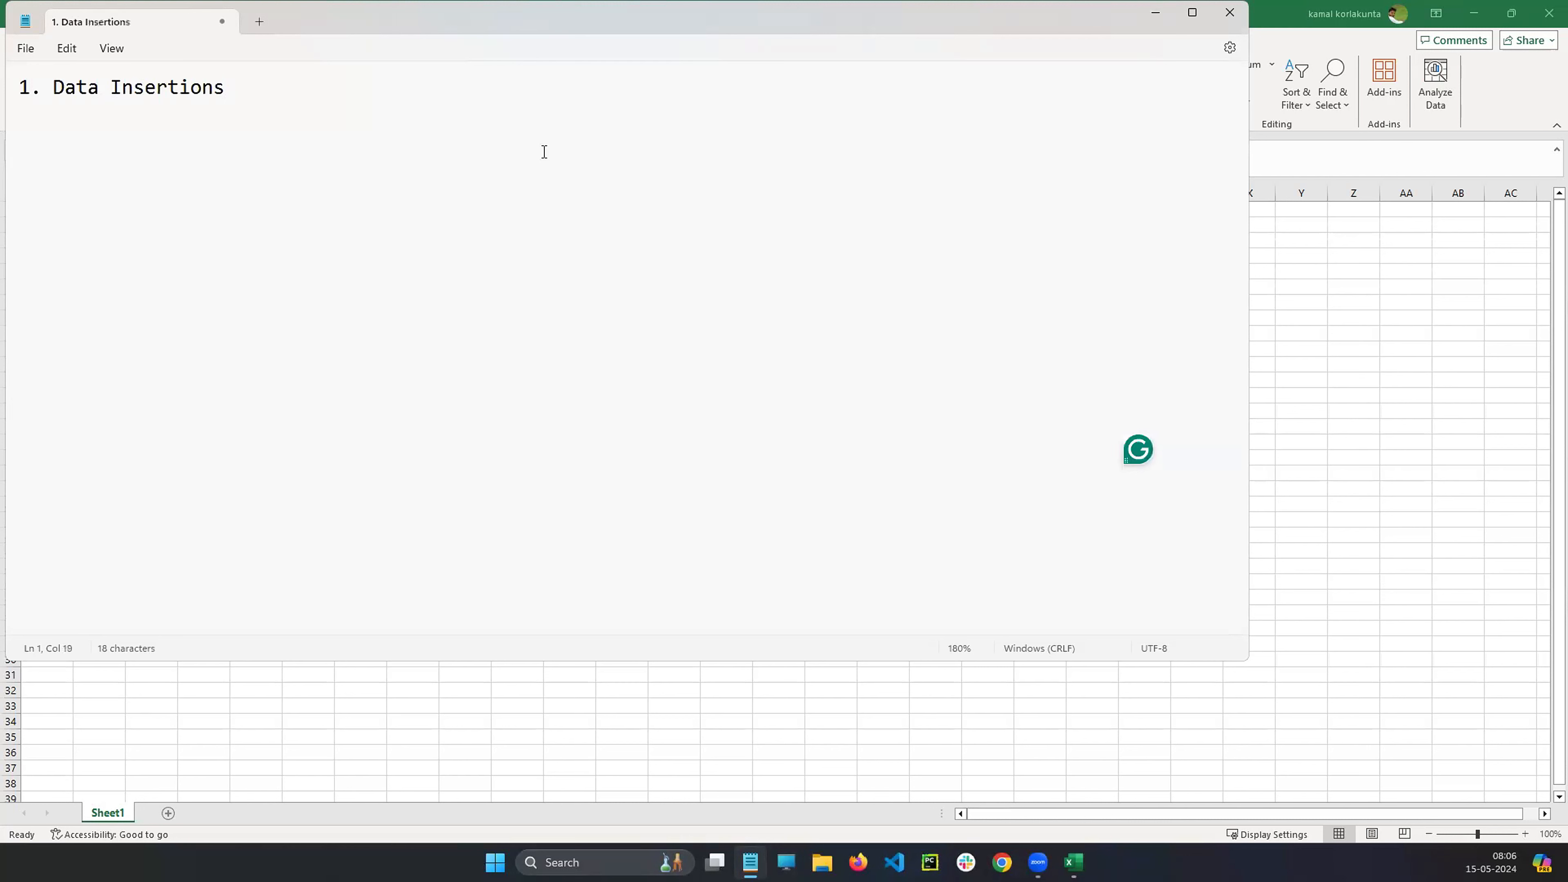
text(2. Math Operations)
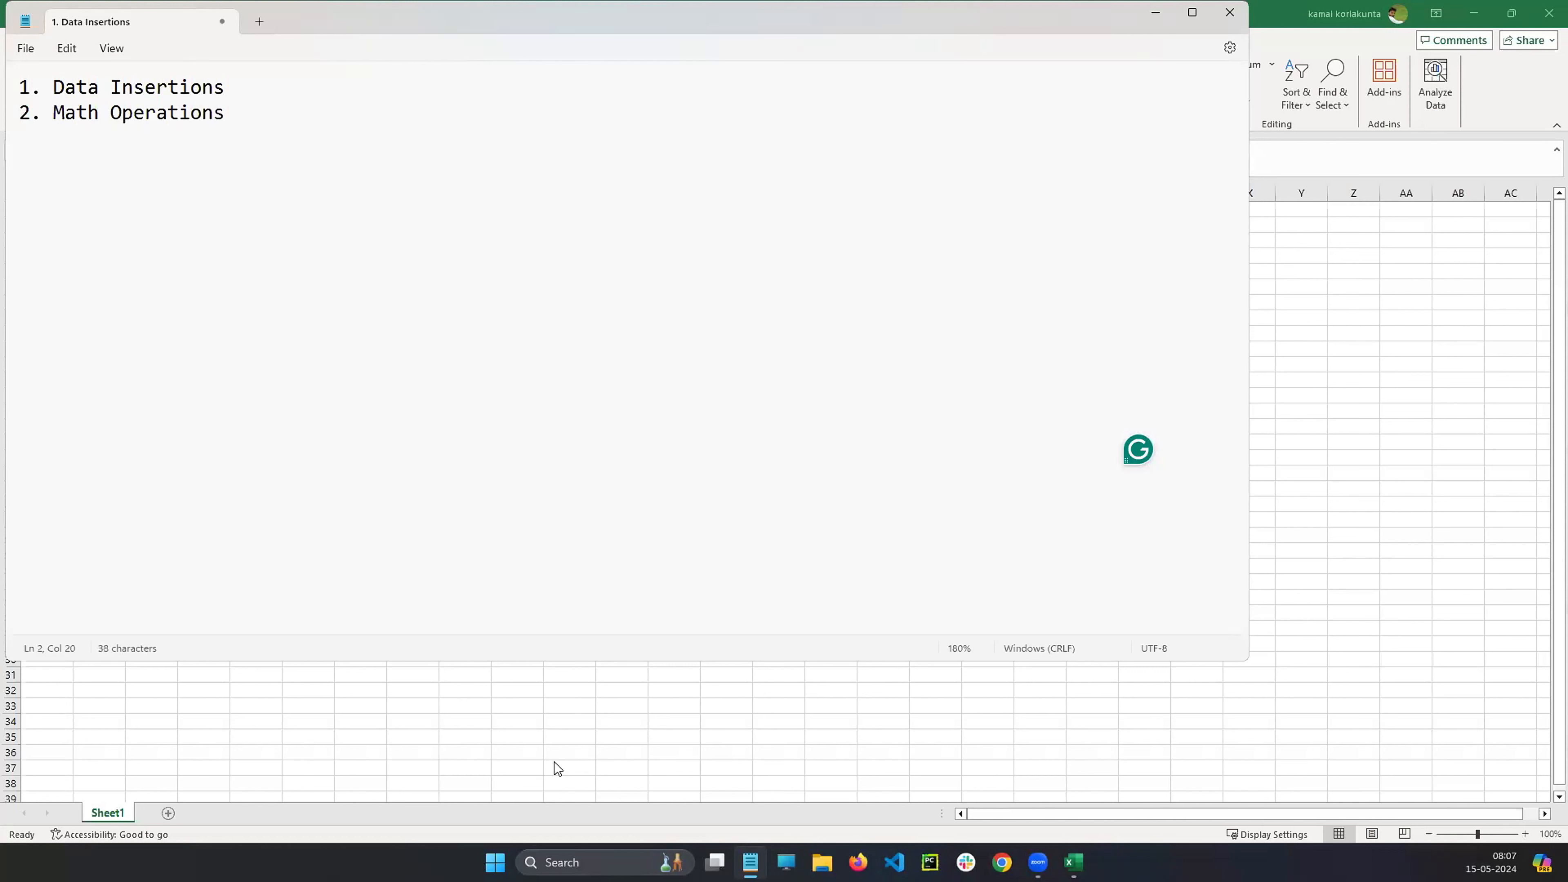
- Switch back to Excel and enter the column headers Name, Location and Salary in cells A1, B1 and C1
click(1306, 344)
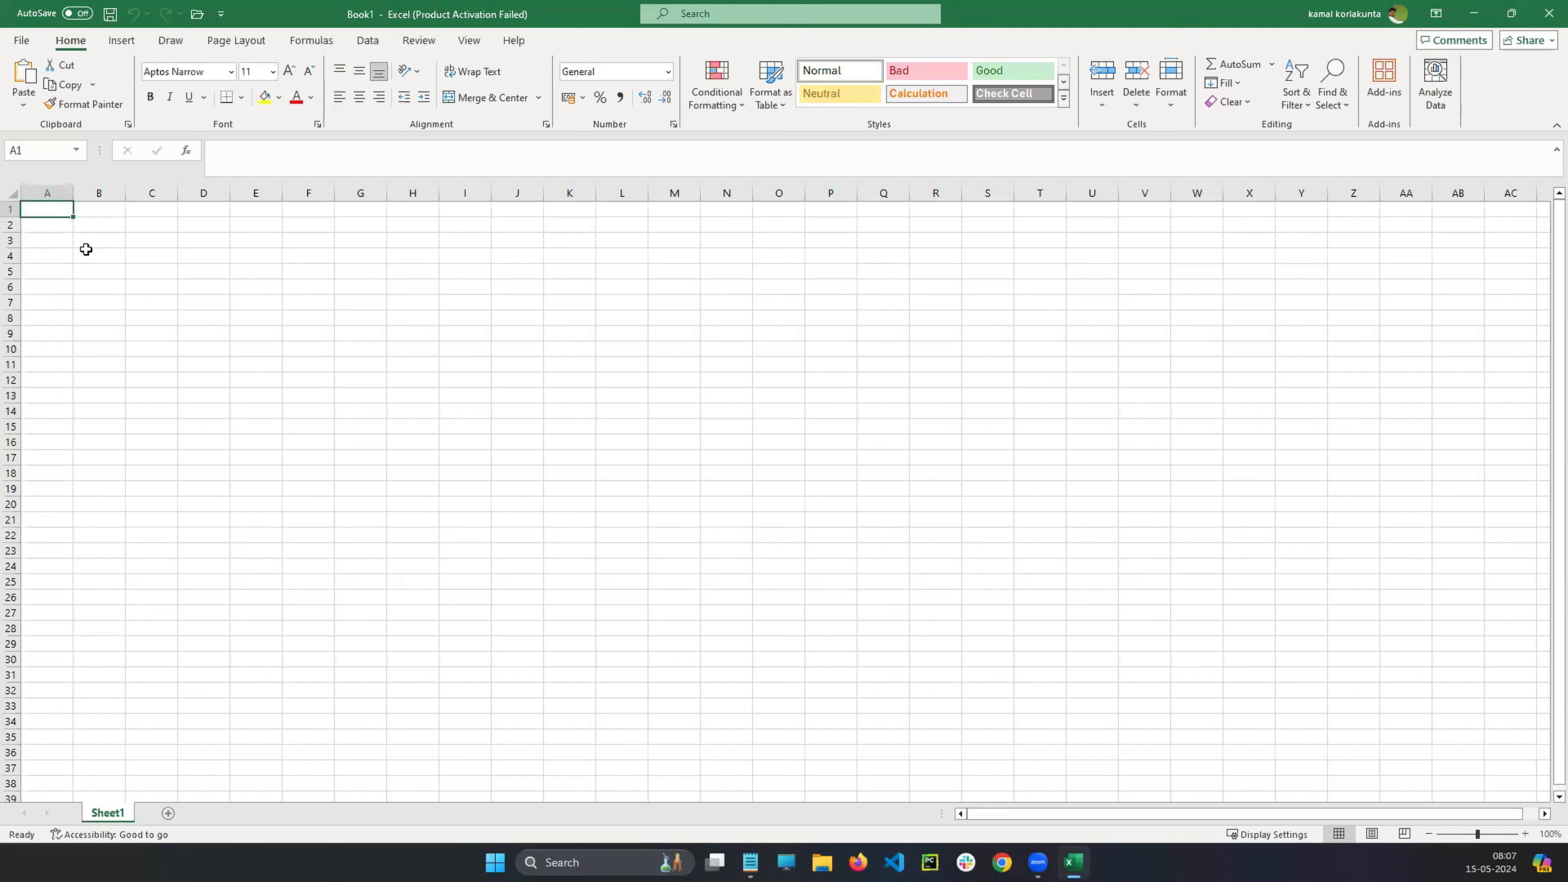
double_click(45, 209)
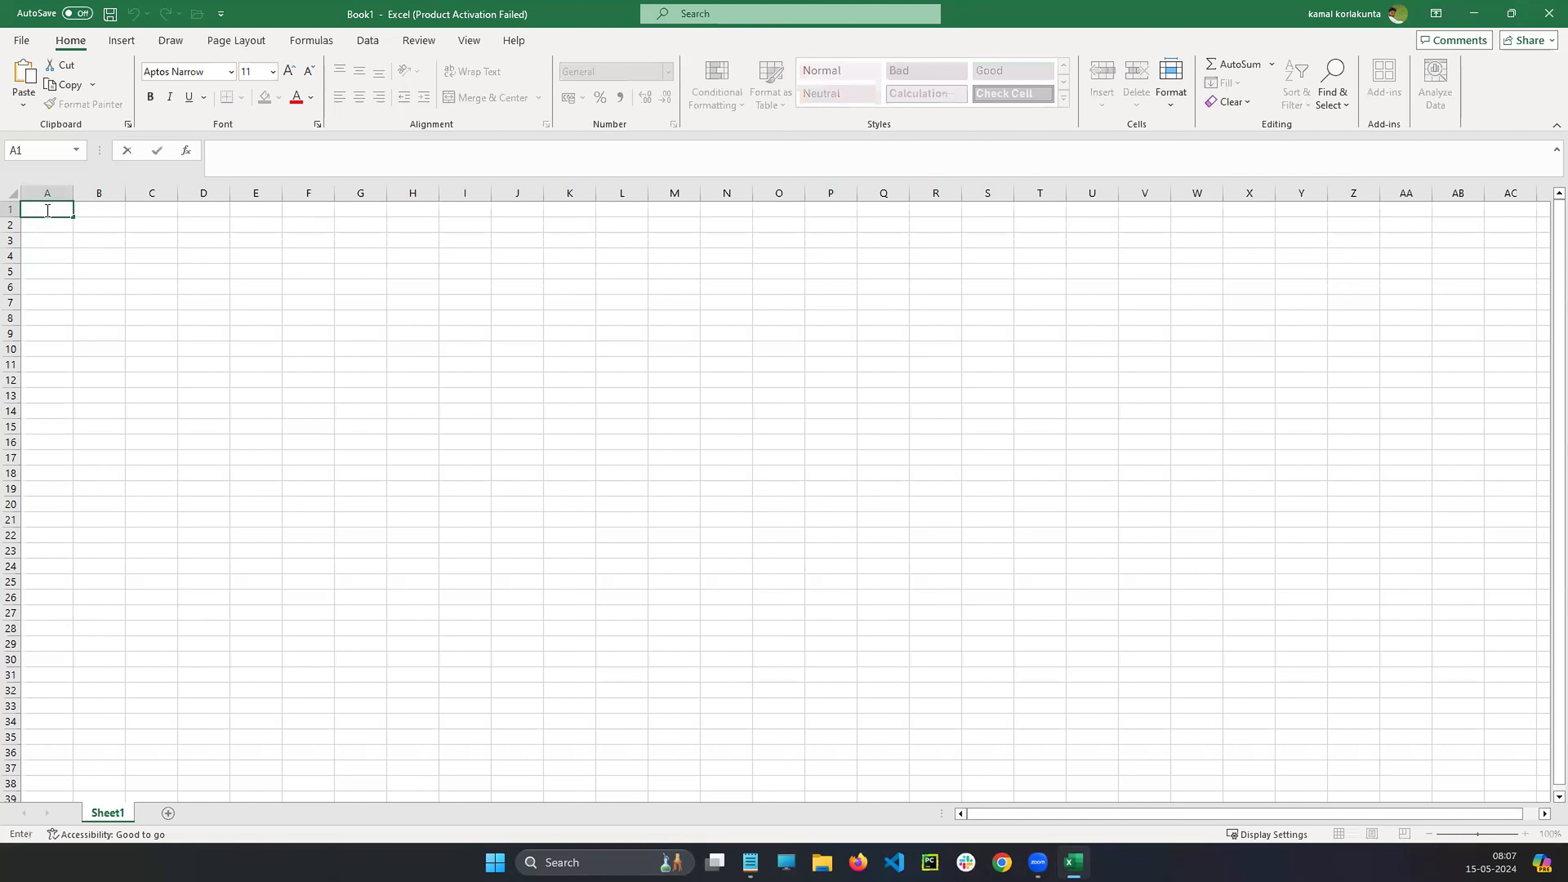
text(Name)
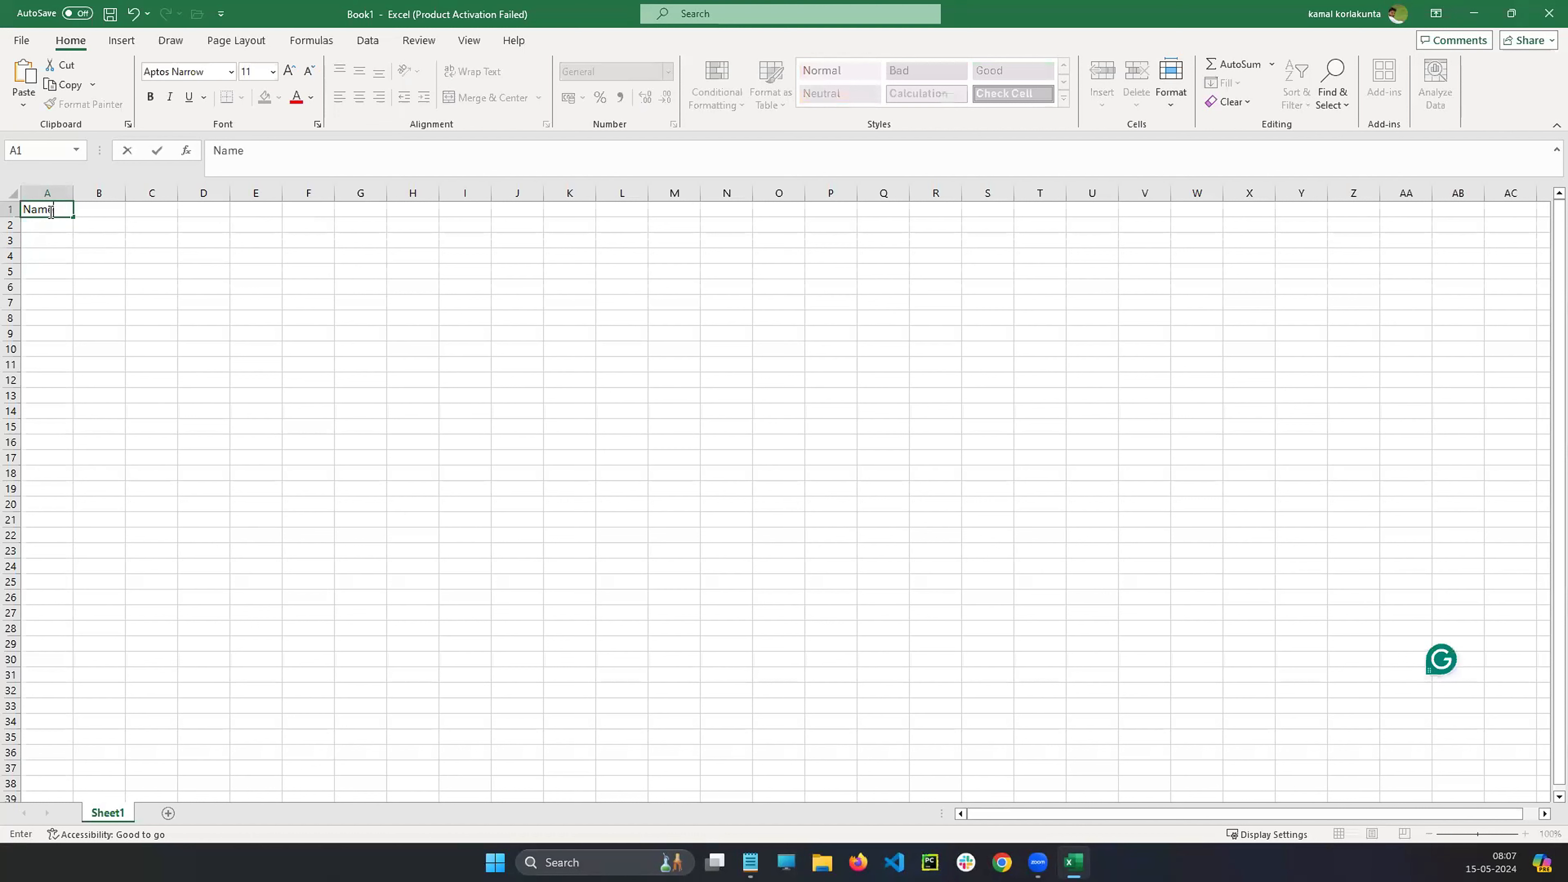
click(98, 207)
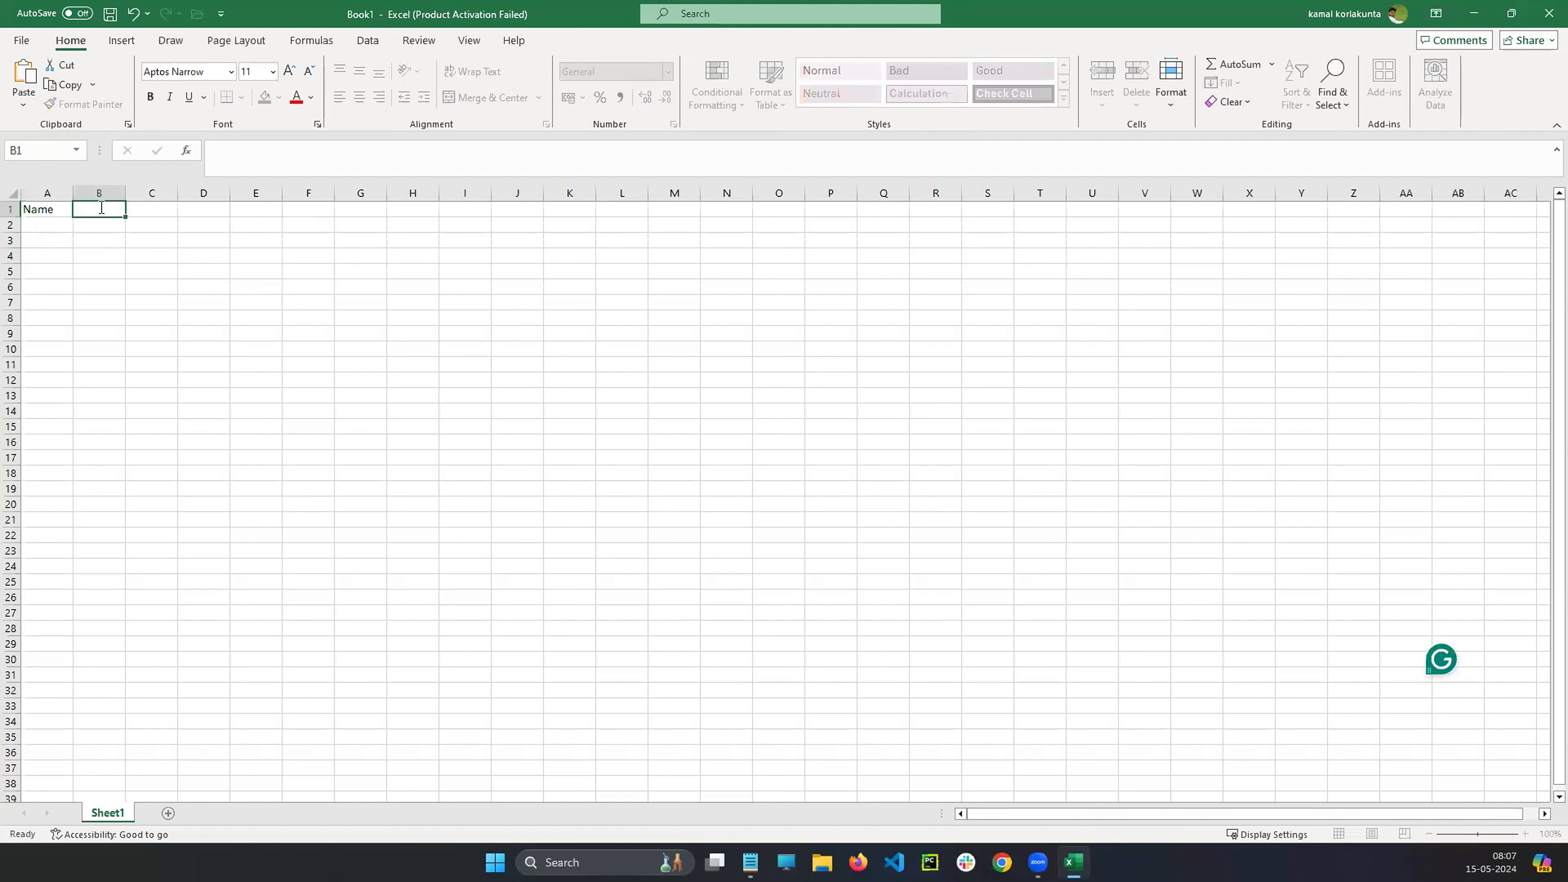
text(Loca)
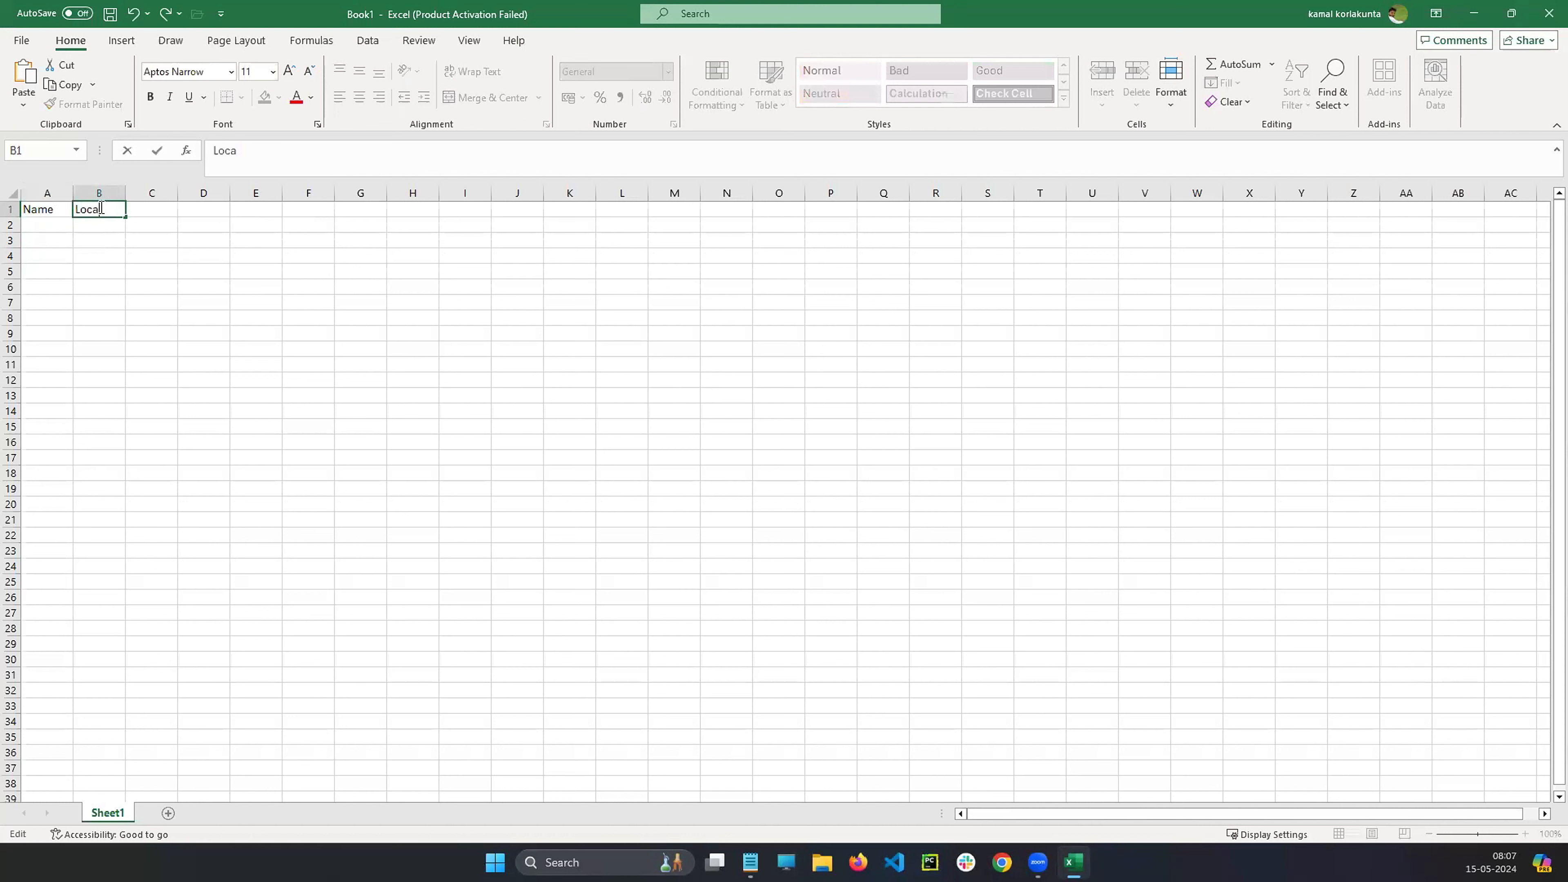
text(tion)
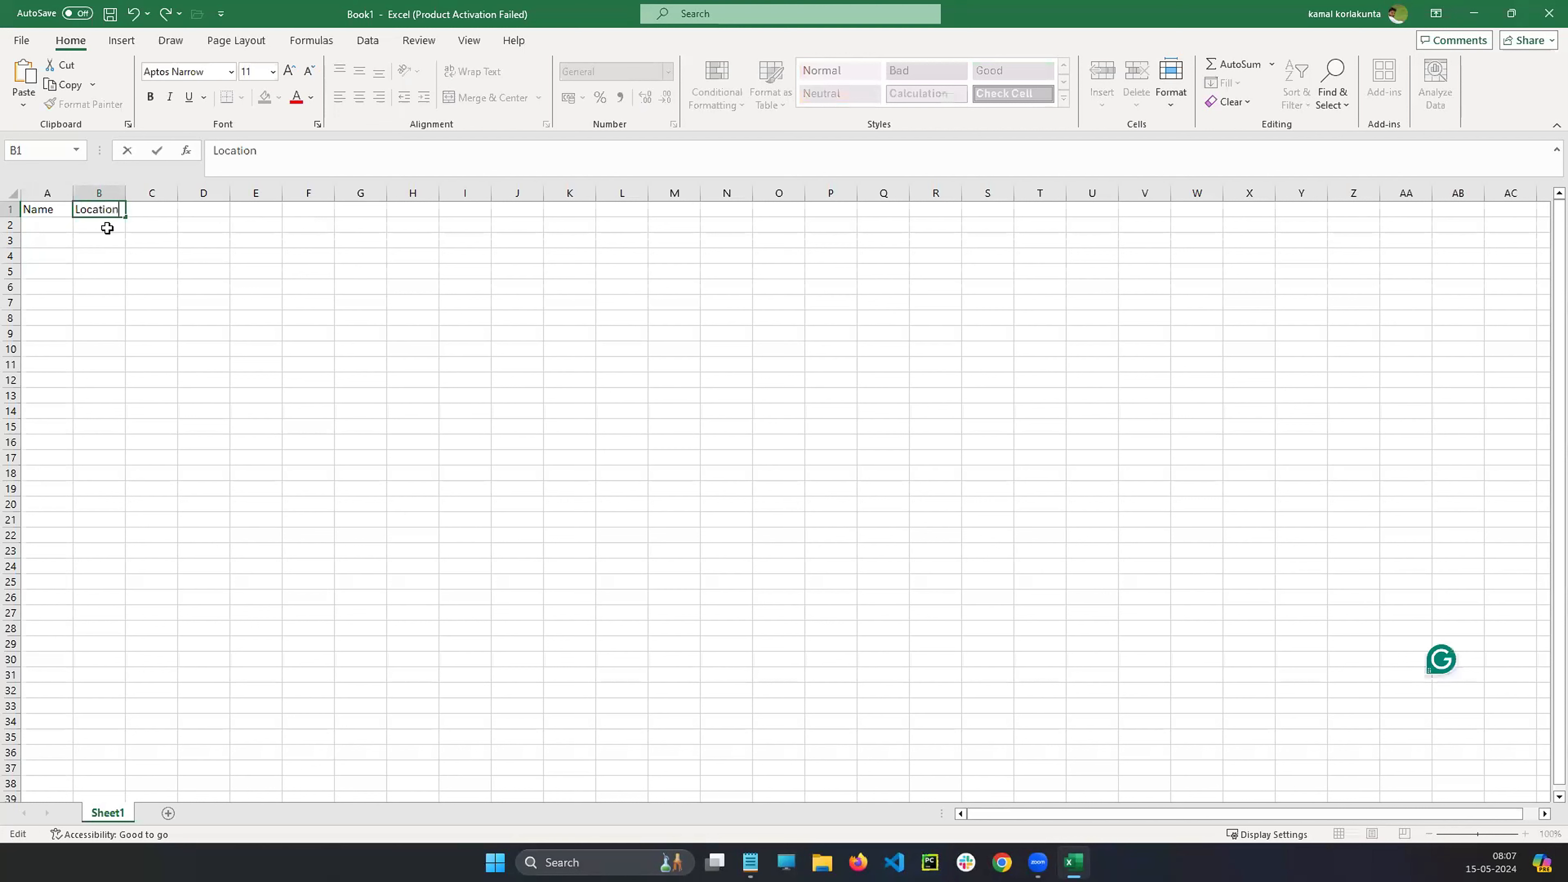
key(ctrl+Return)
double_click(163, 210)
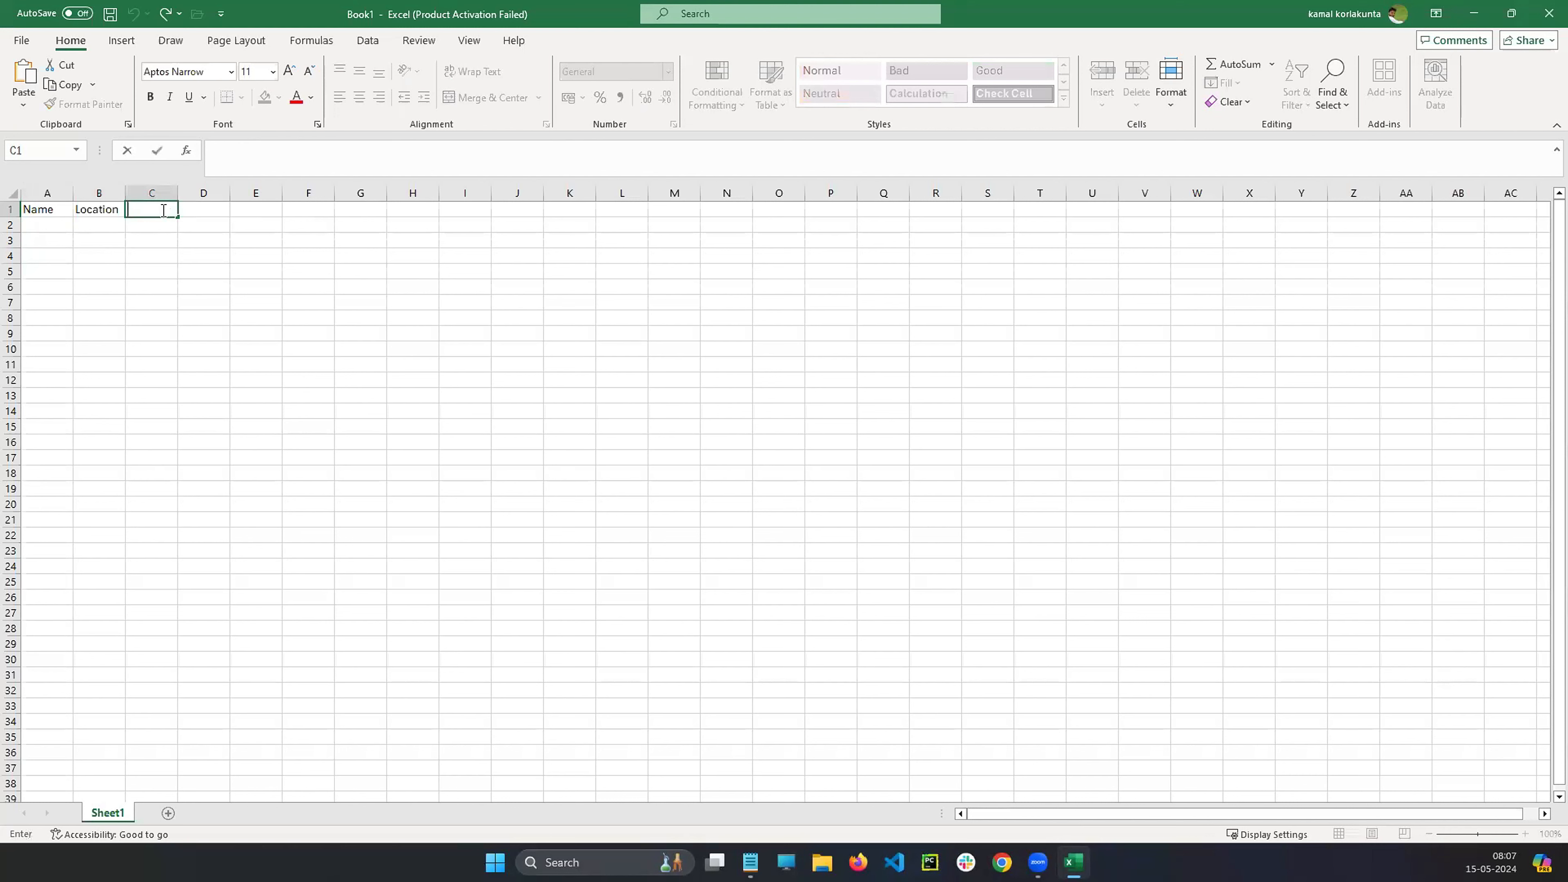
text(Salary)
click(210, 210)
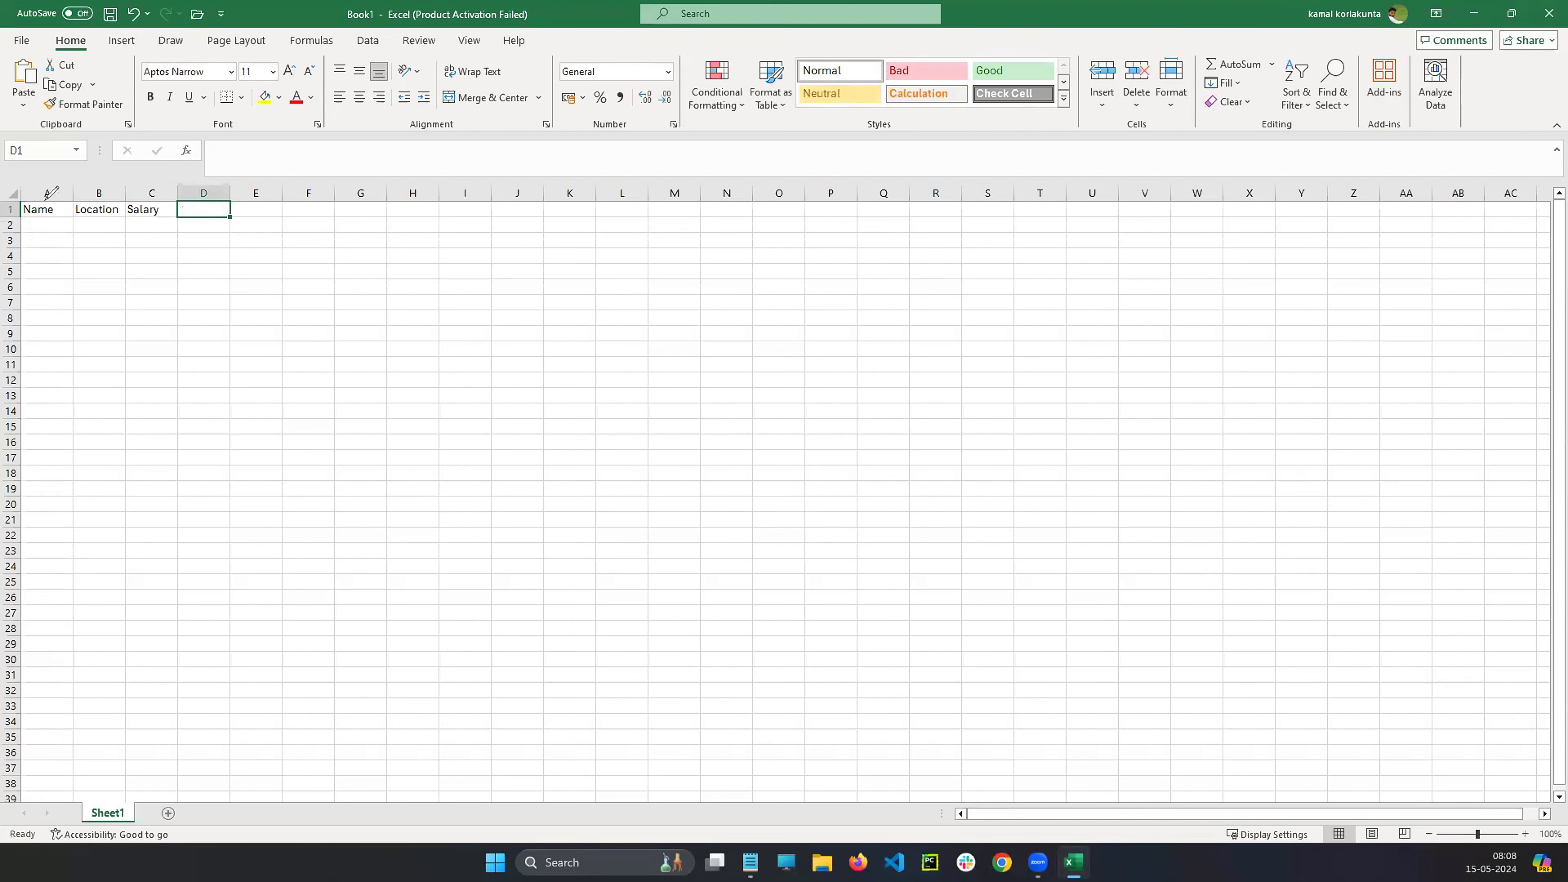
mouse_move(58, 199)
mouse_down()
mouse_move(53, 222)
mouse_move(189, 208)
mouse_move(48, 203)
mouse_up()
drag(42, 146, 42, 182)
drag(38, 176, 51, 176)
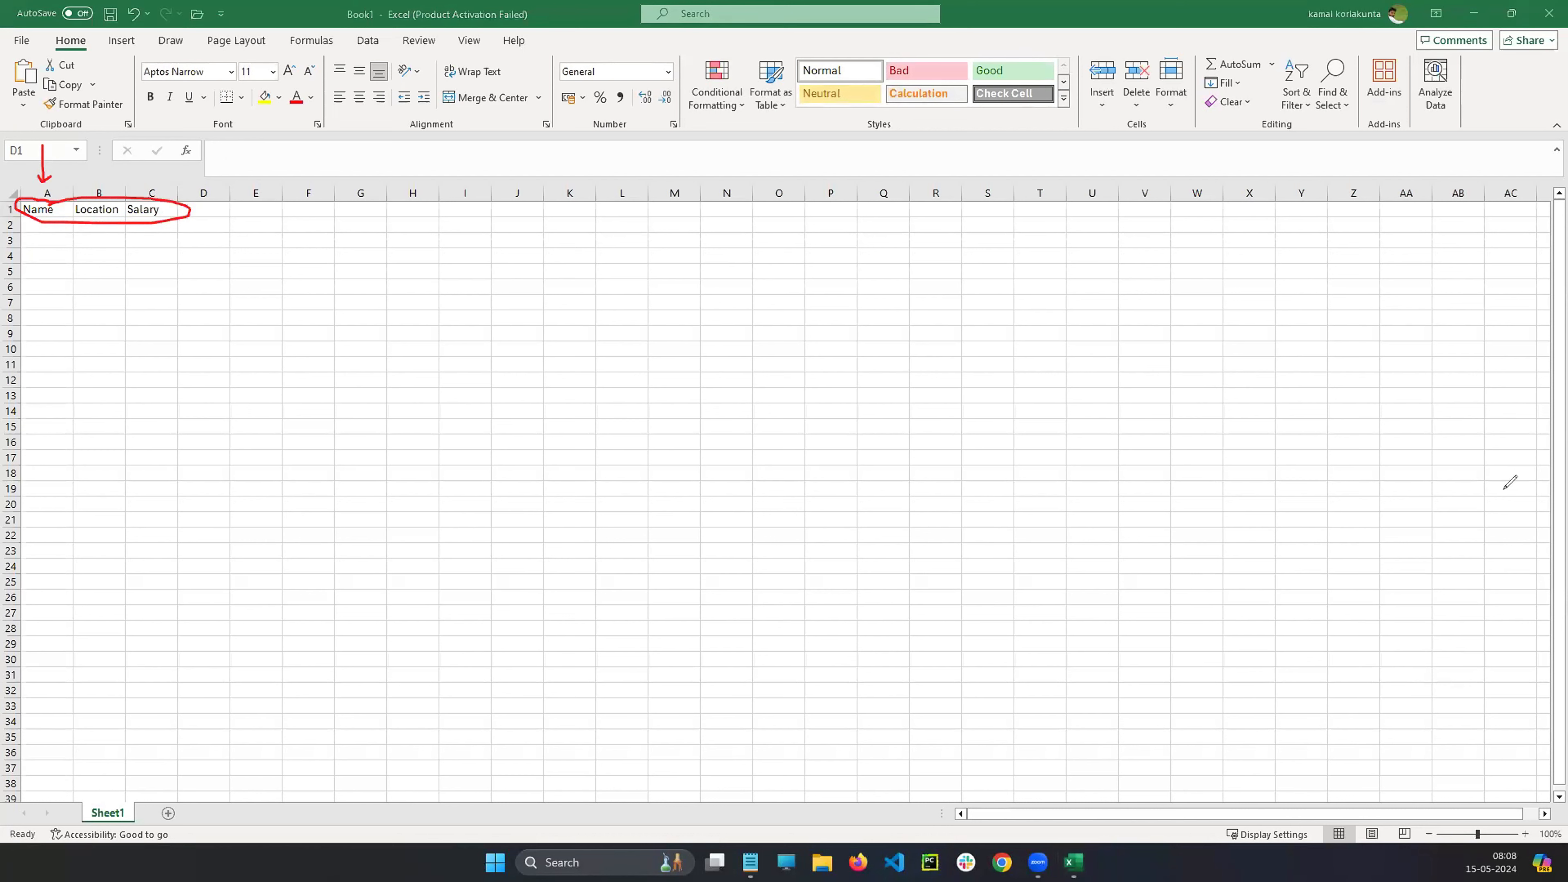
click(43, 221)
key(BackSpace)
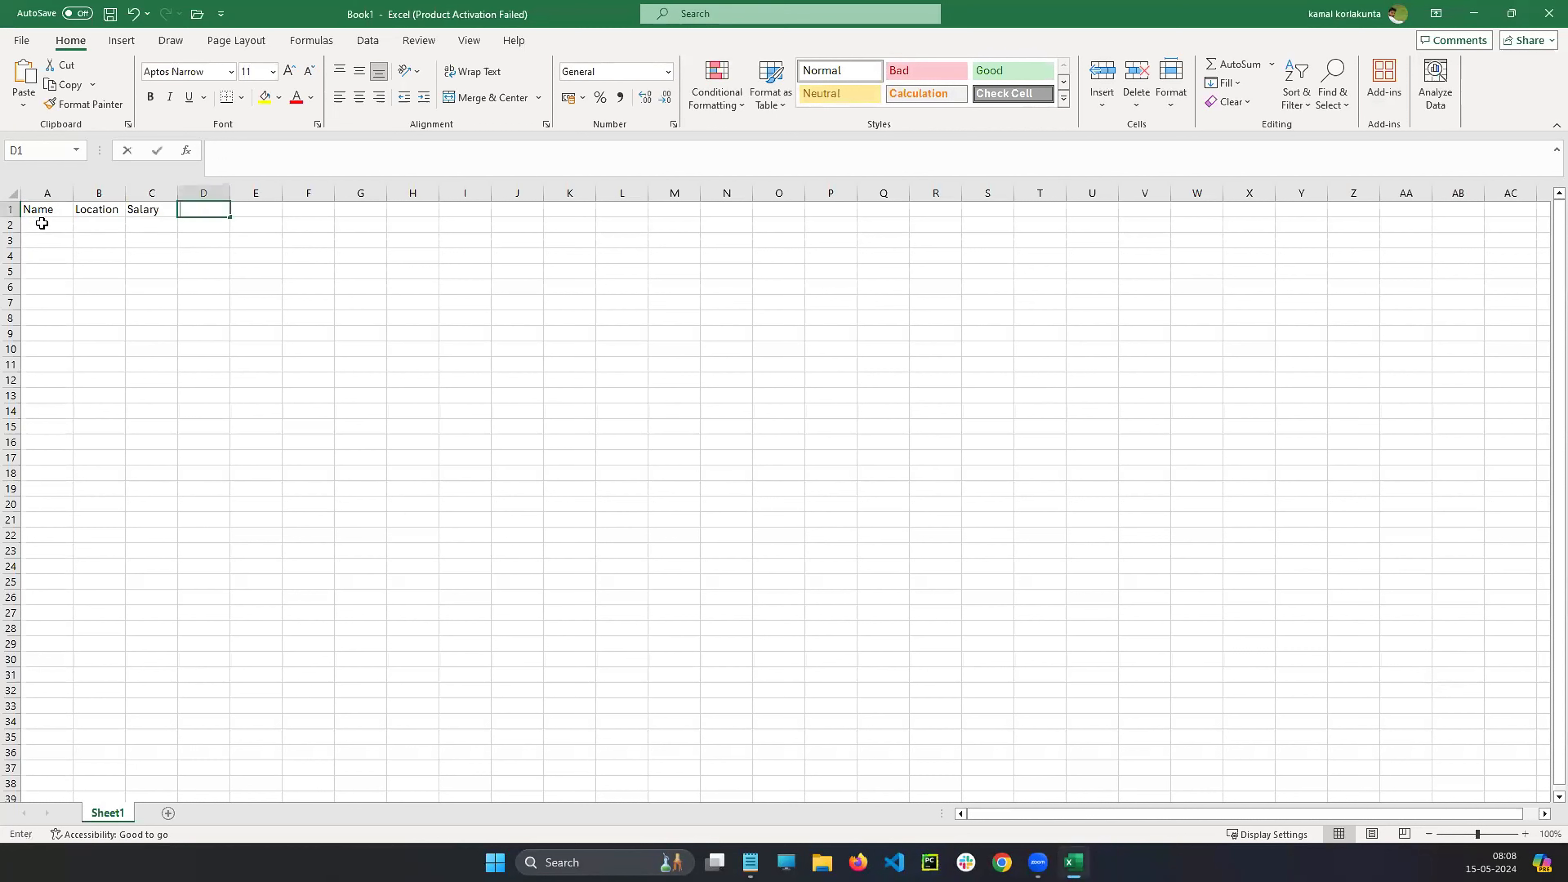
- Fill in the first record in row 2 with the person's name, location chennai and salary 1200
click(42, 224)
key(BackSpace)
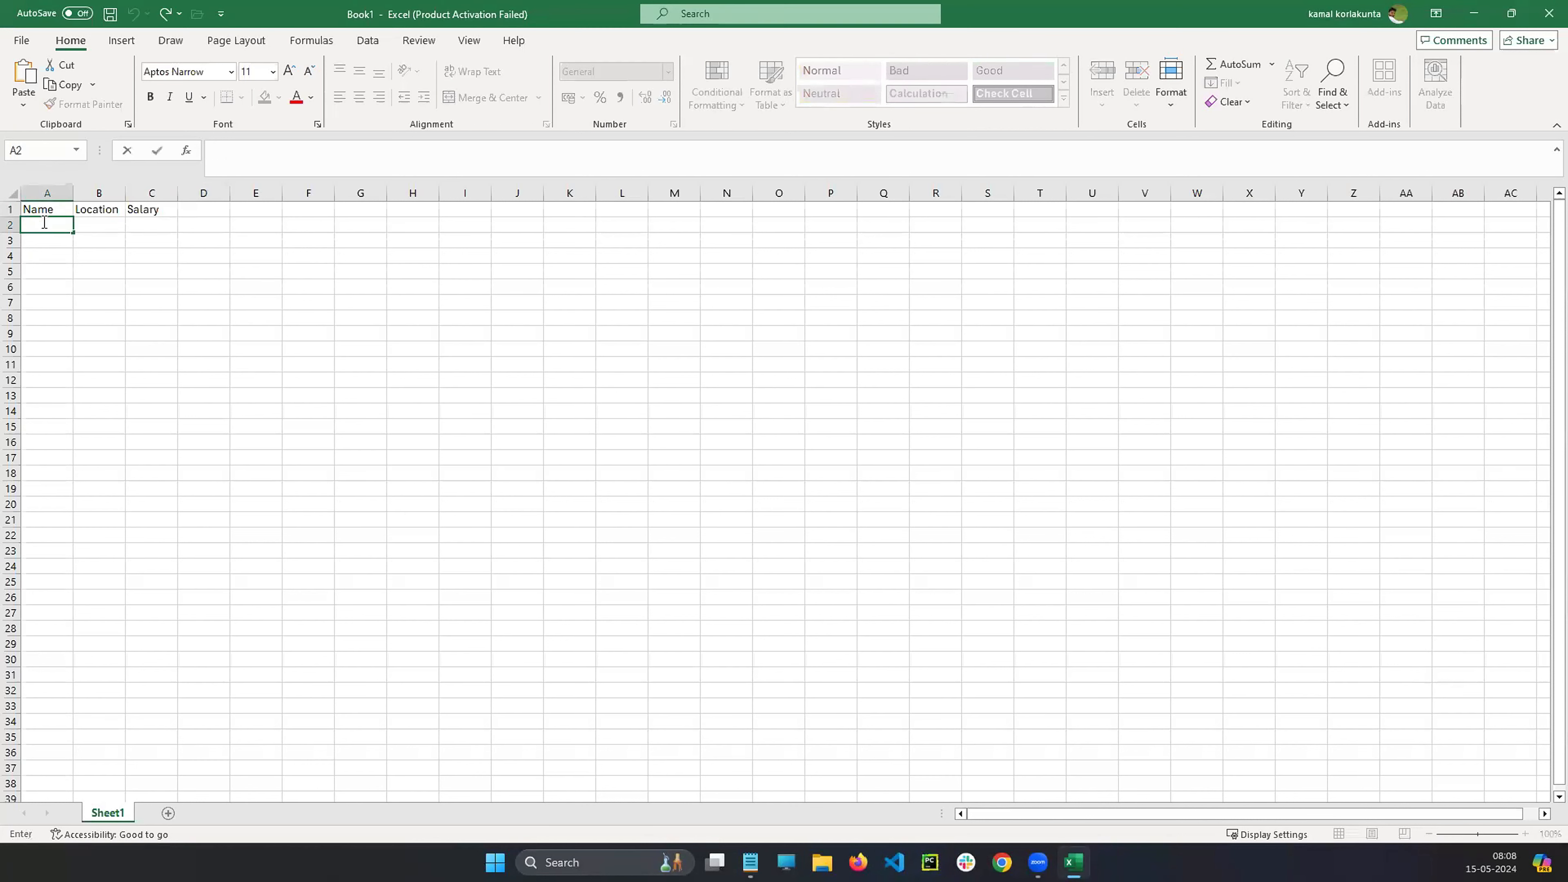
text(kamal)
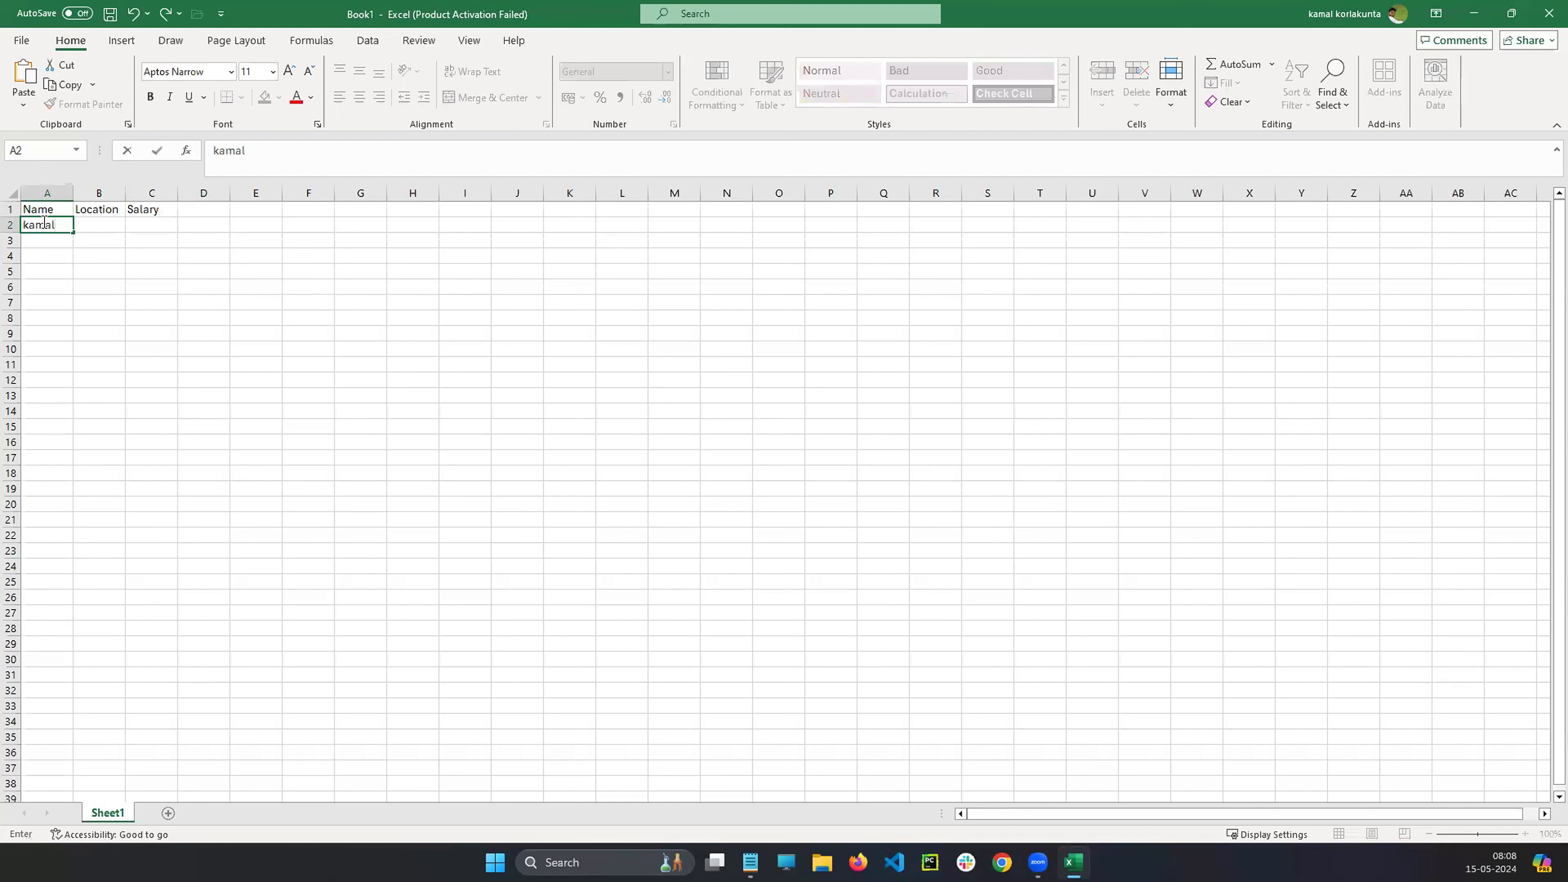
click(103, 224)
text(c)
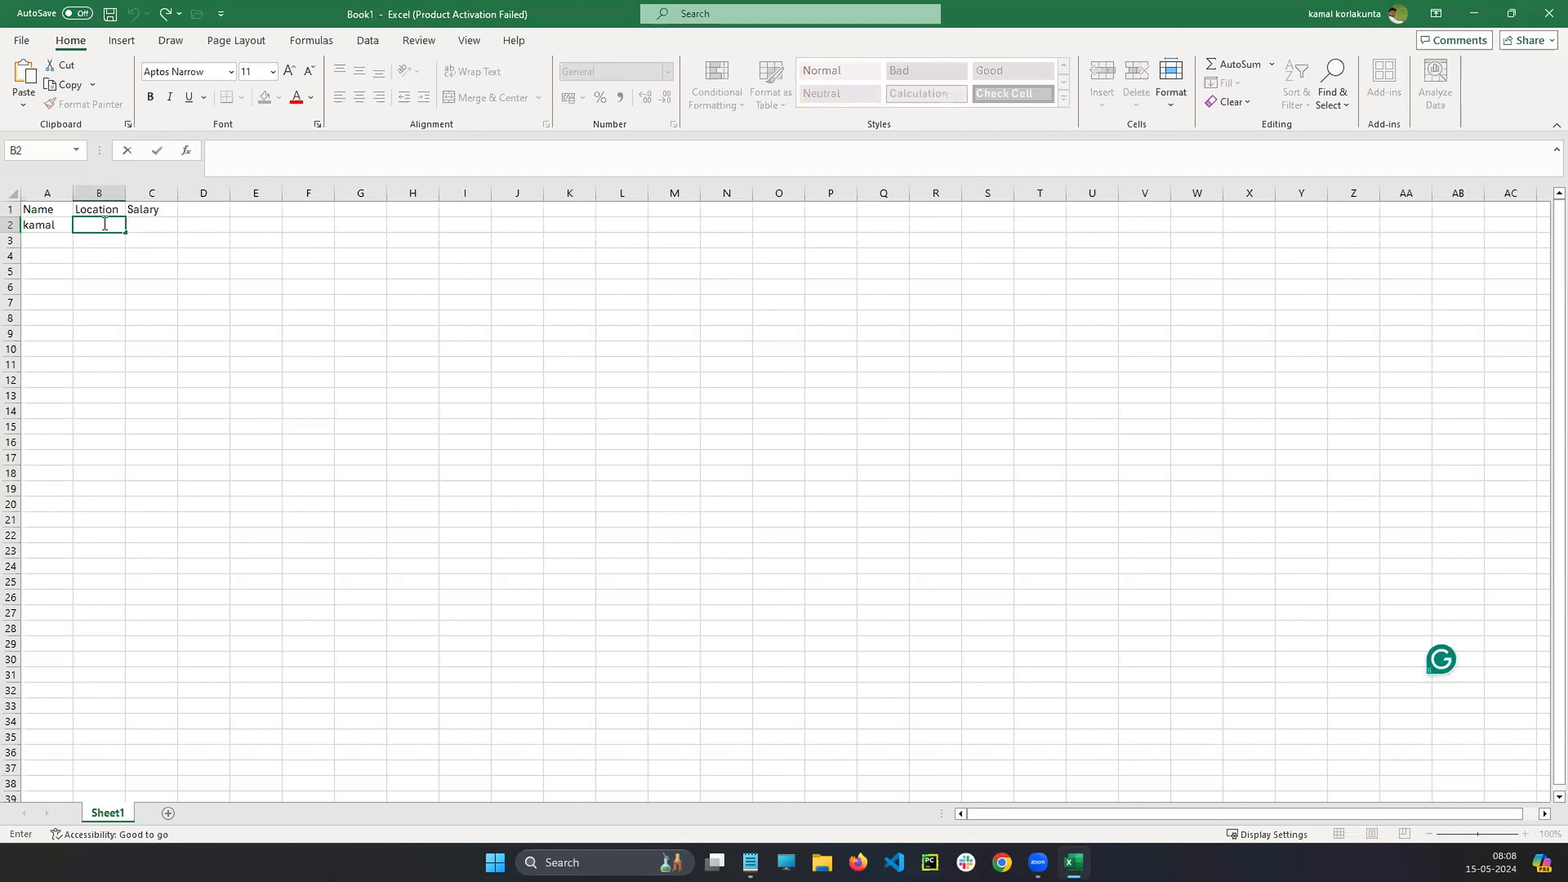
text(hennai)
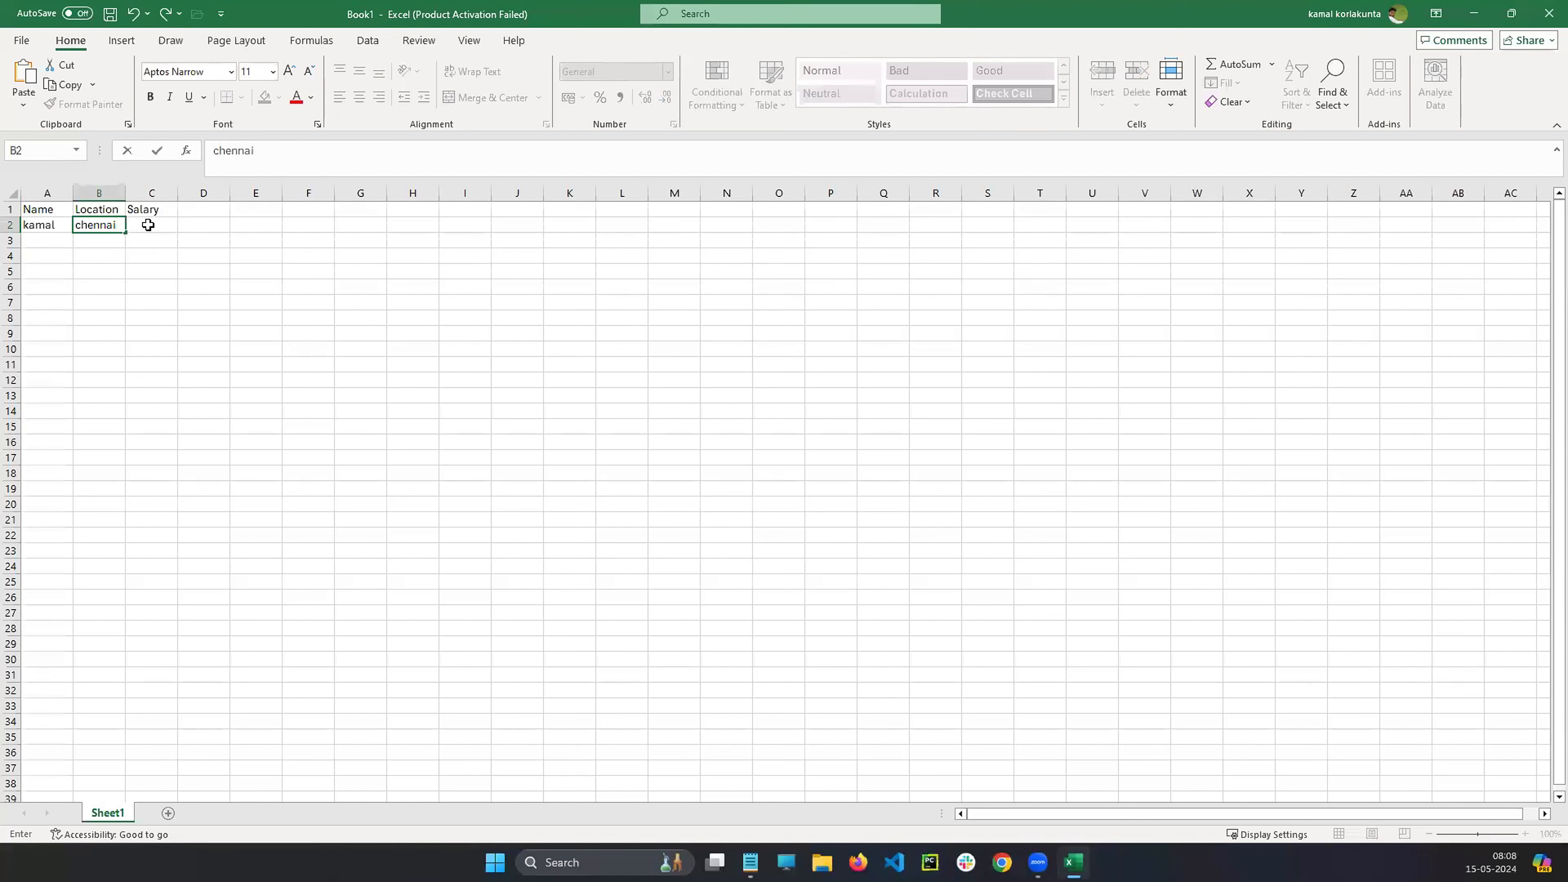
click(148, 225)
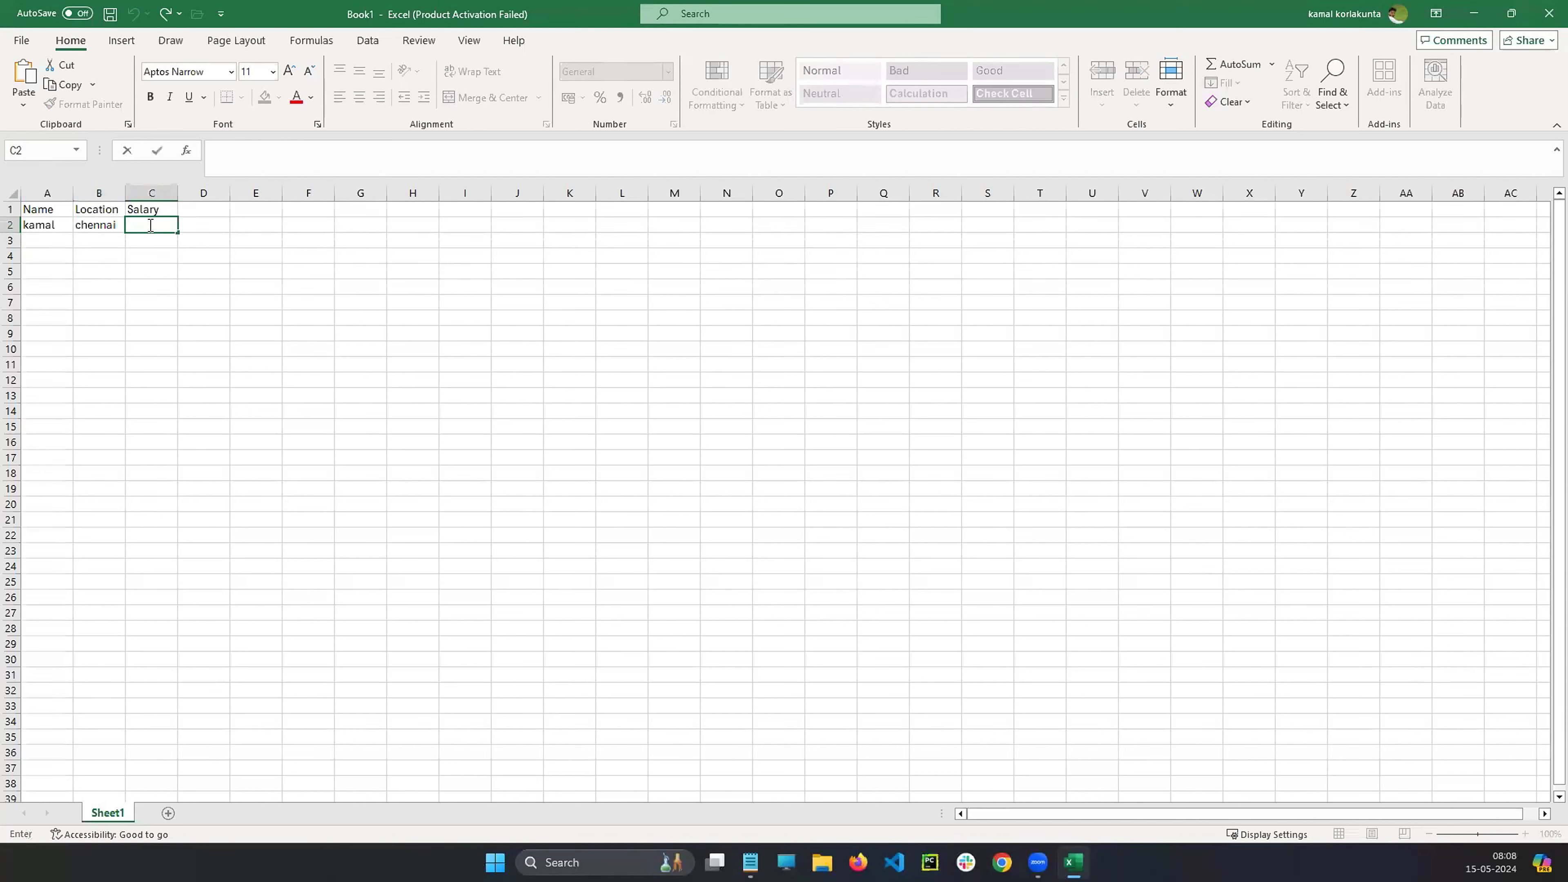
text(1200)
- Start the second record in row 3 with the person's name in A3 and Bangalore in B3
click(42, 241)
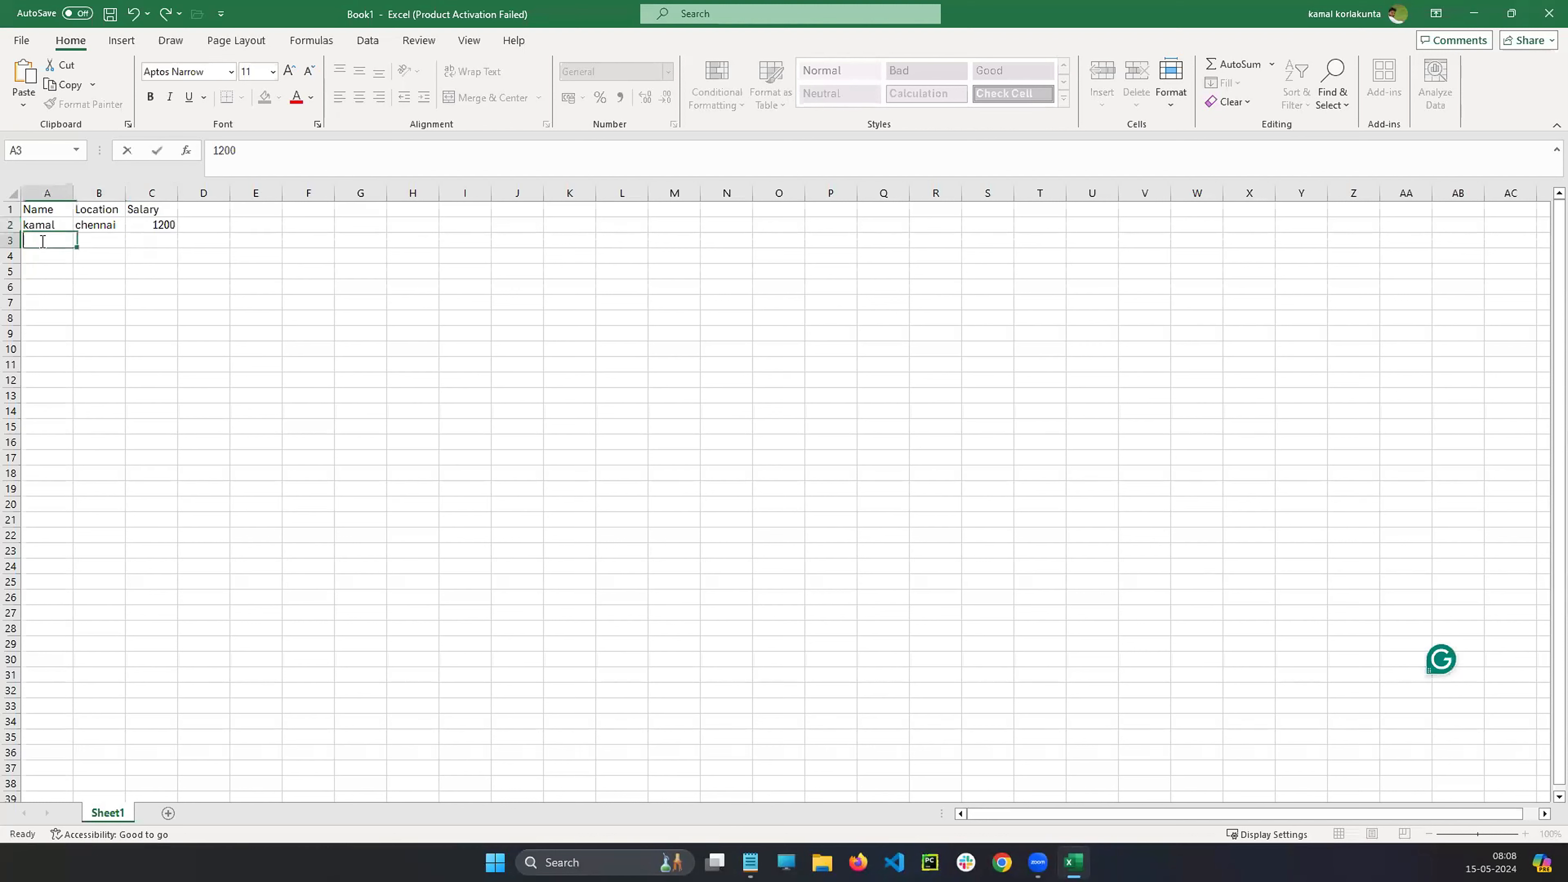
text(kiran)
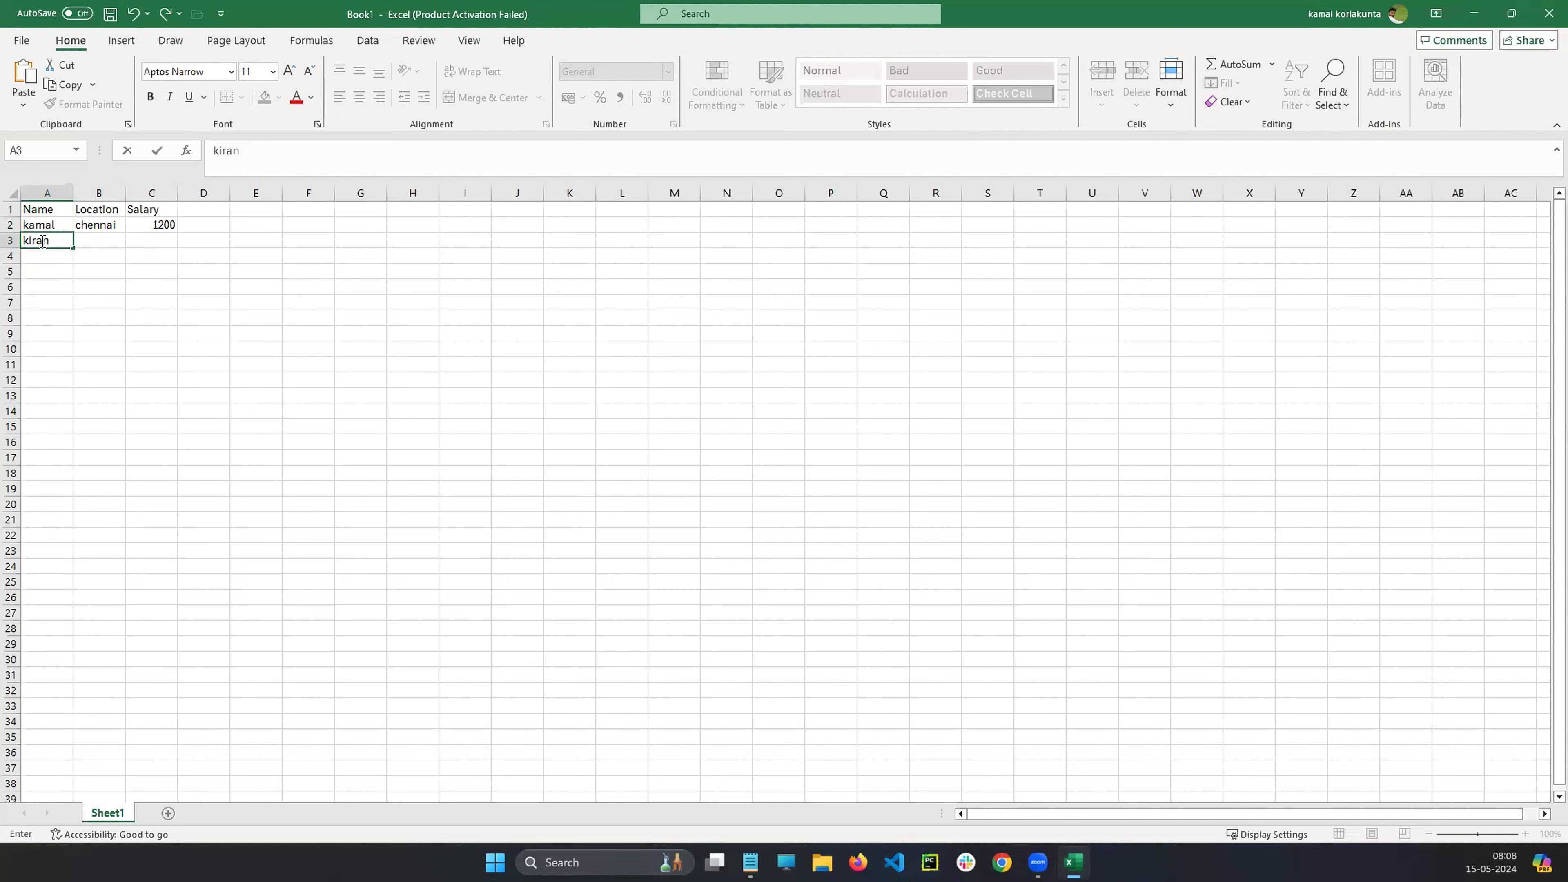
click(113, 240)
text(Banga)
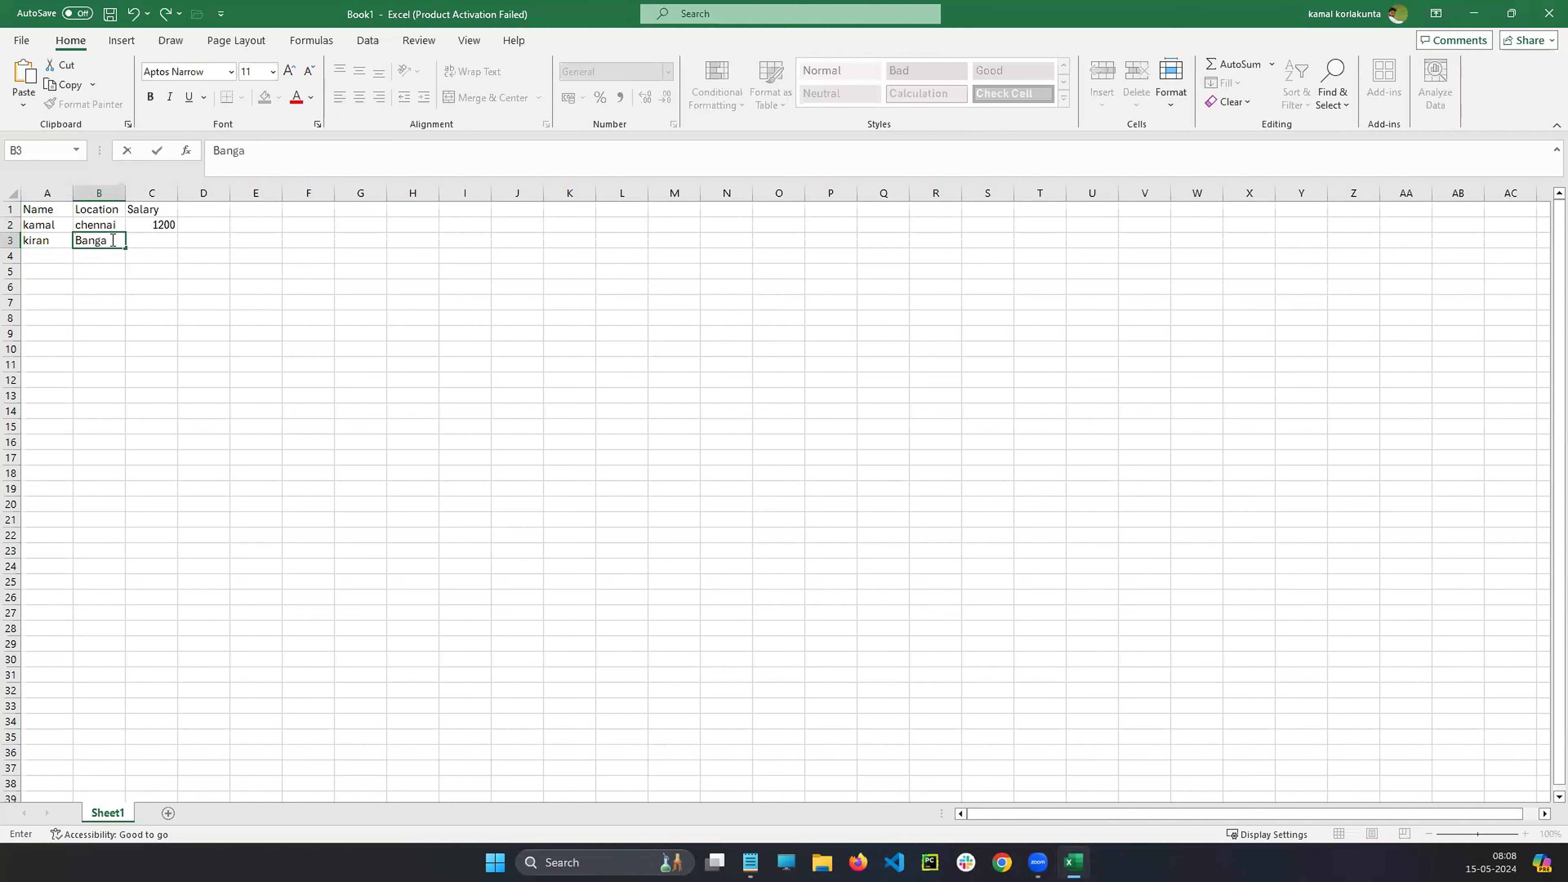
text(klore)
click(162, 240)
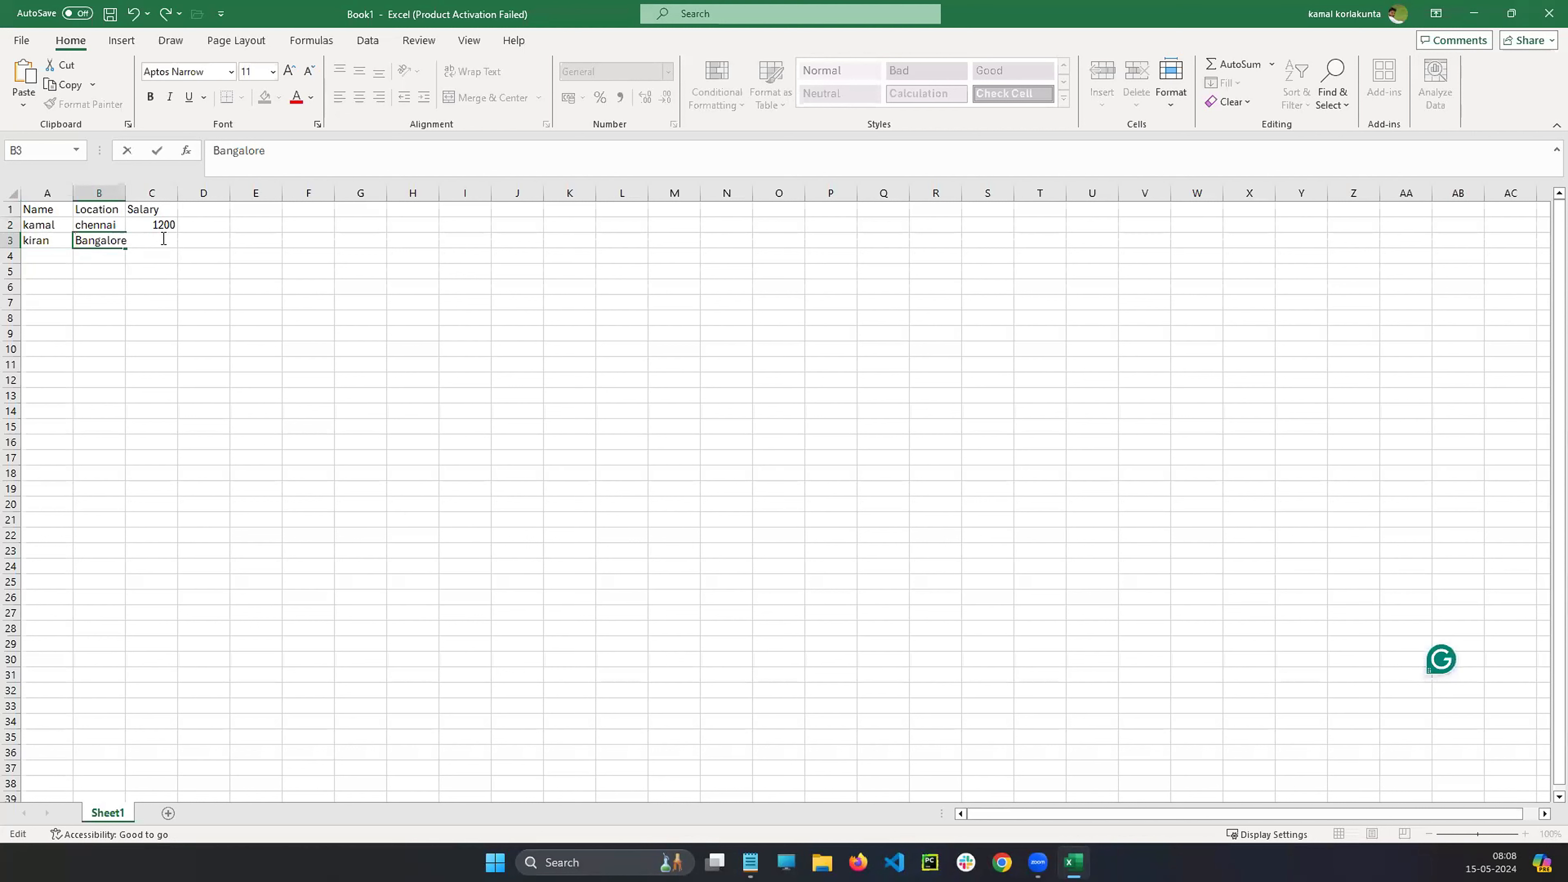
double_click(161, 240)
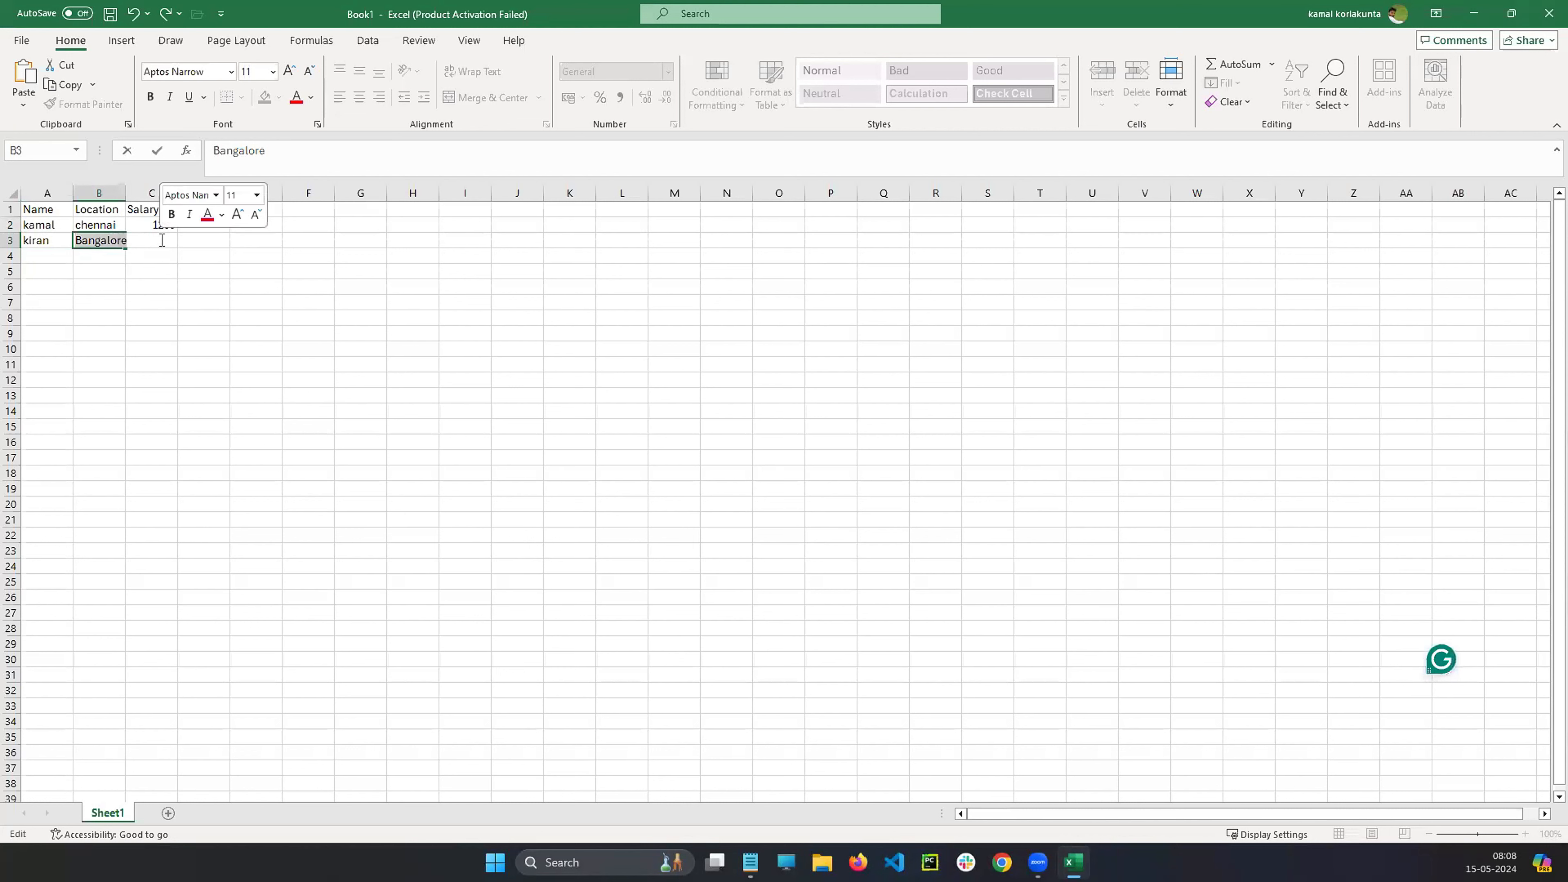
click(214, 266)
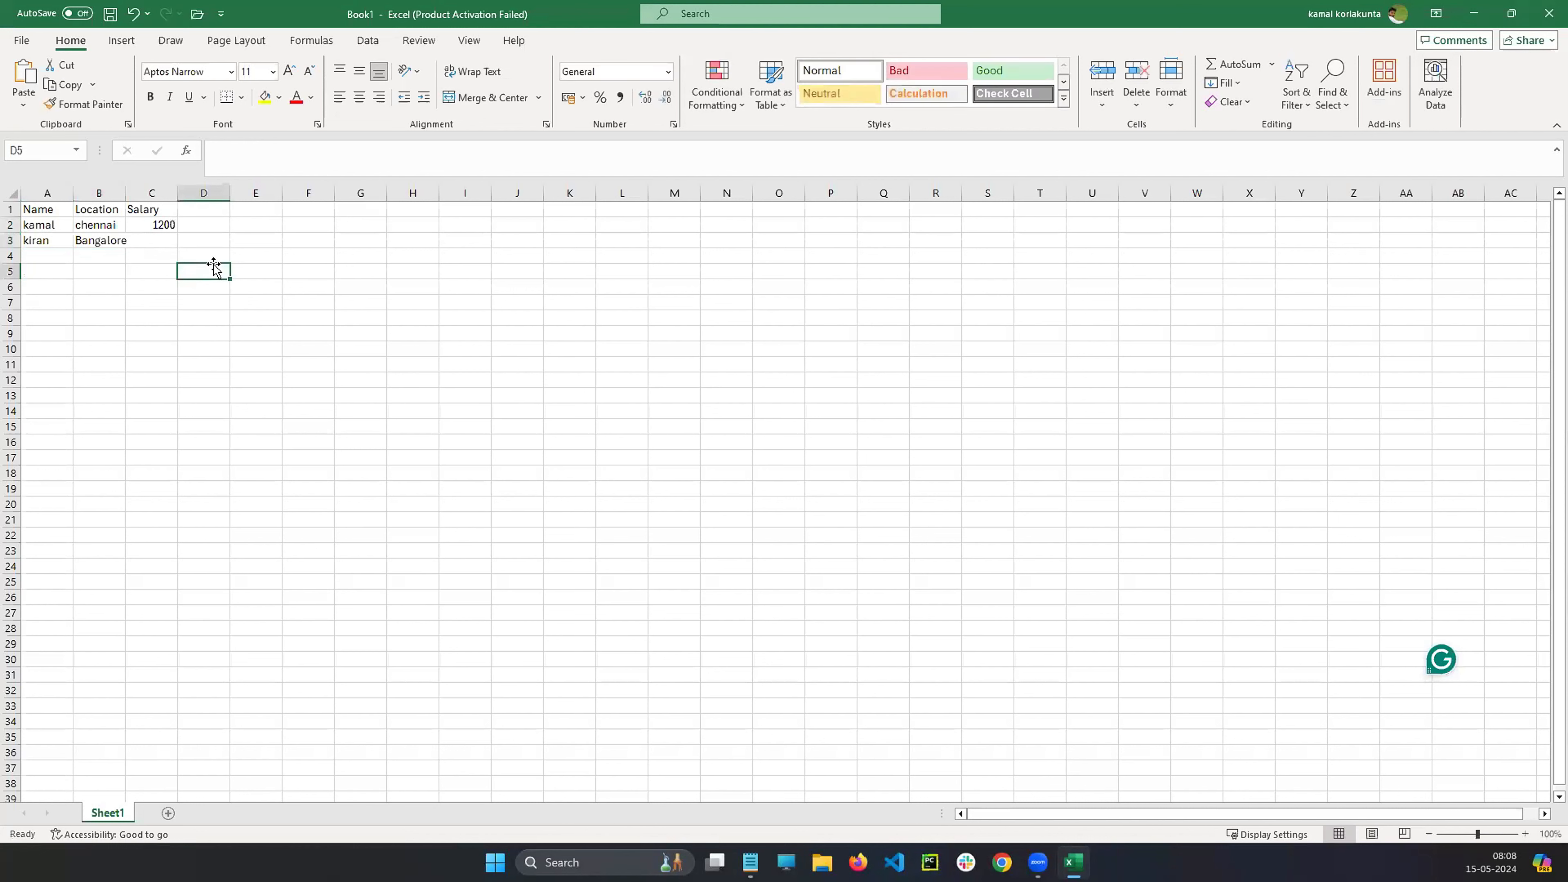
- Enter the salary 2000 in C3 and widen column B to fit the full text Bangalore
click(146, 245)
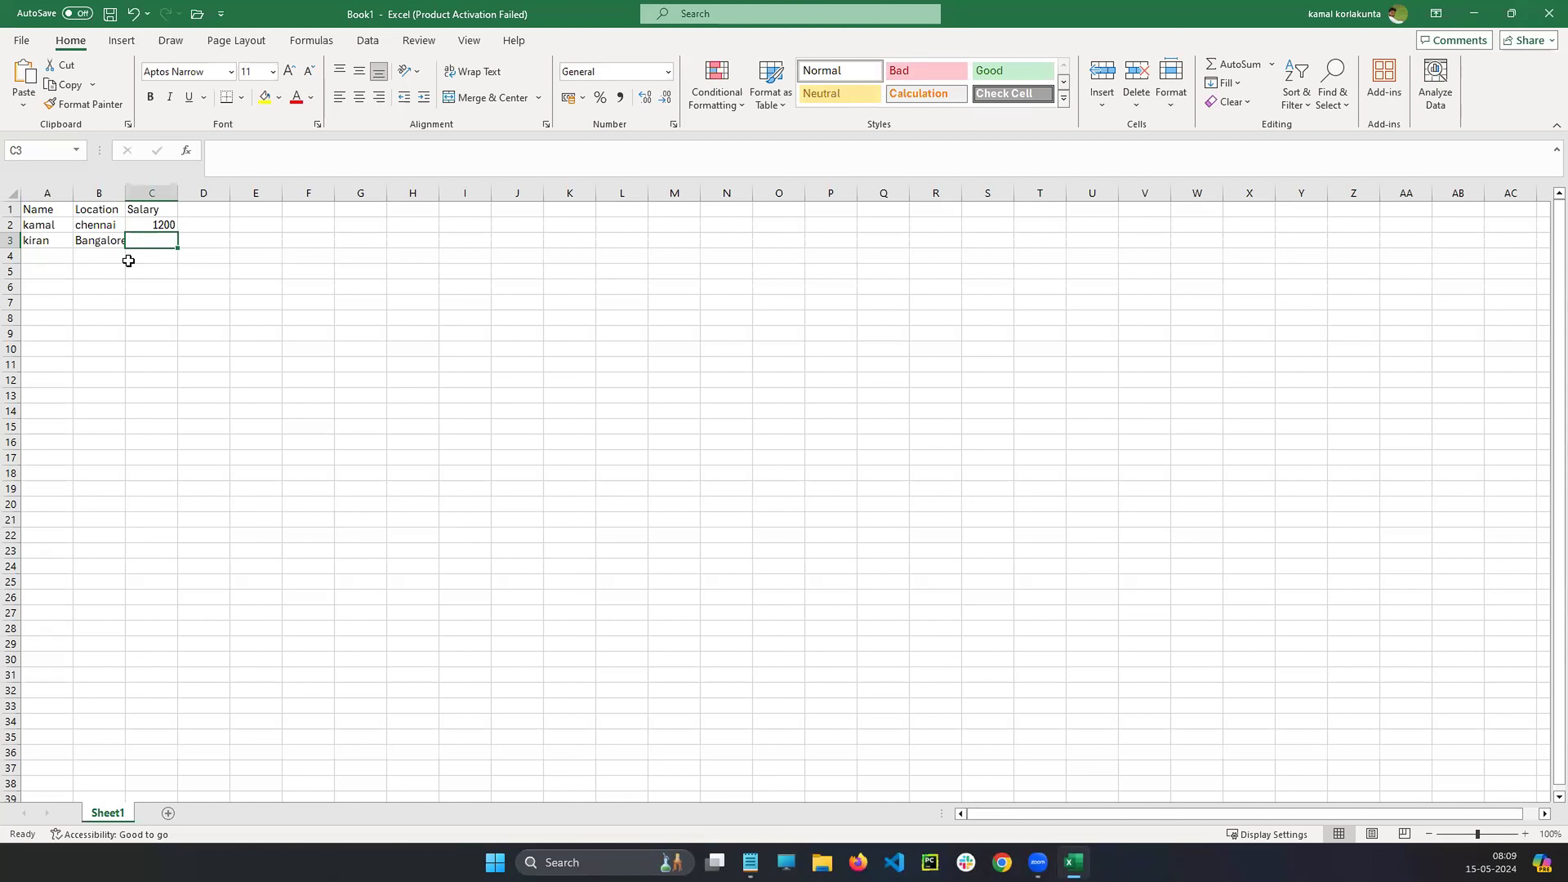
double_click(156, 241)
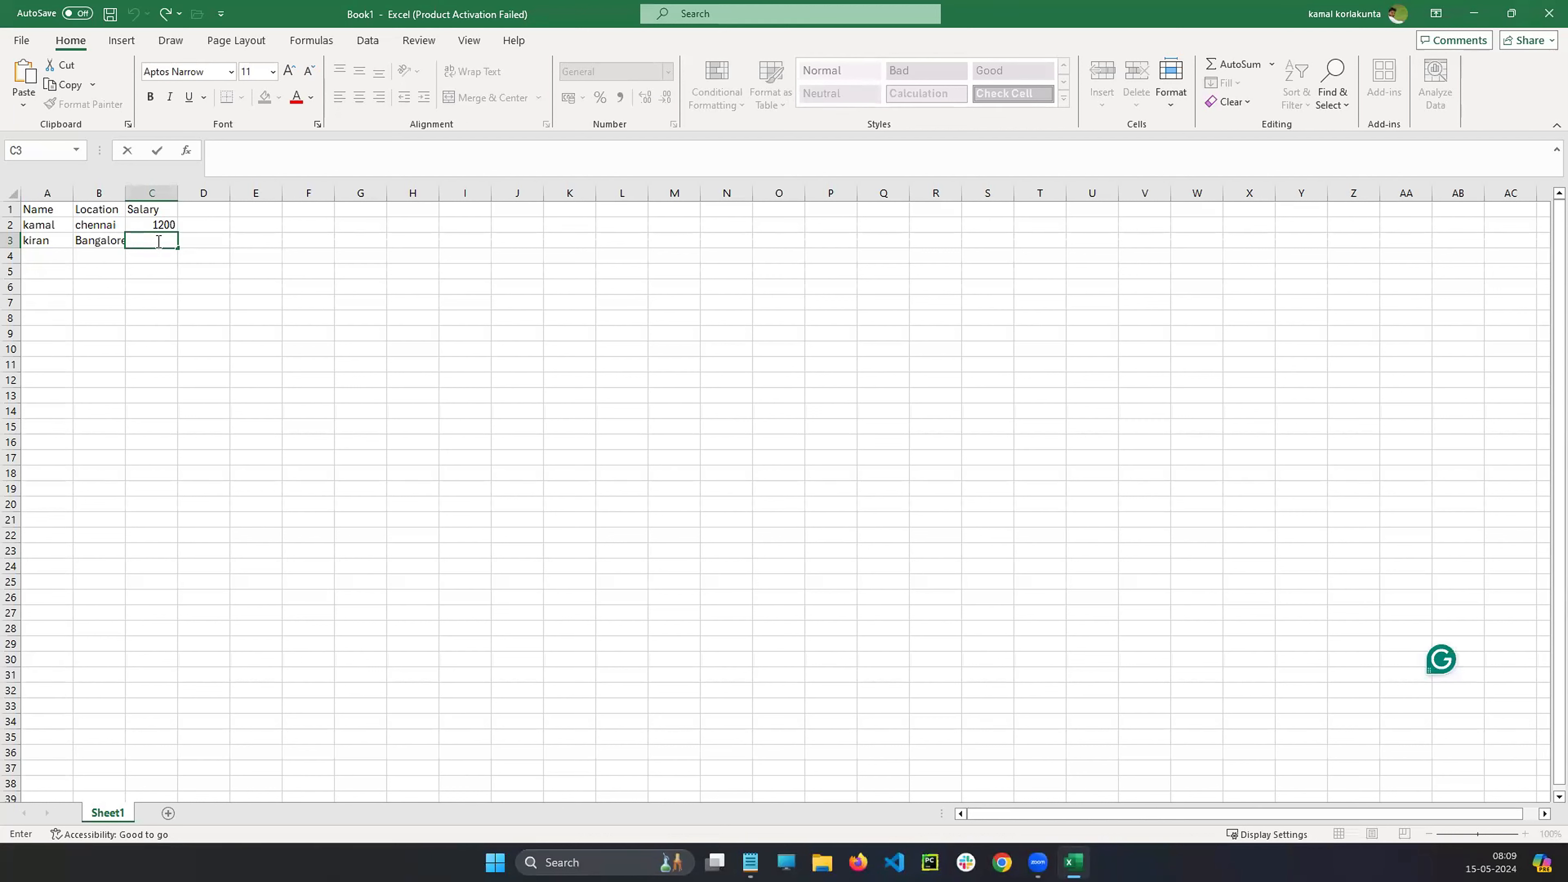
text(2000)
key(ctrl+Return)
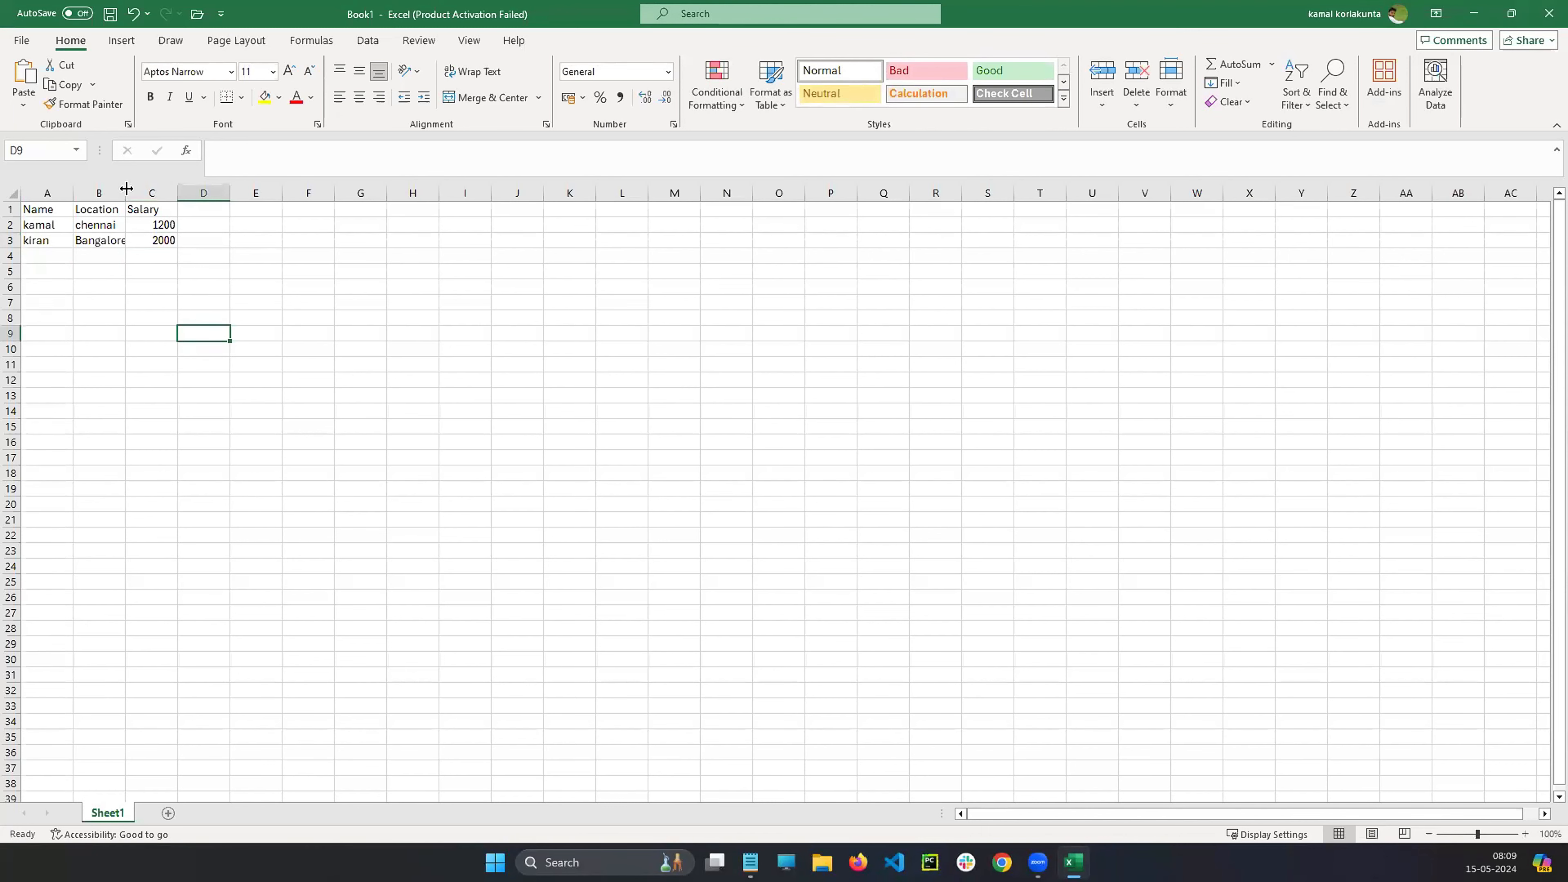
drag(126, 189, 140, 188)
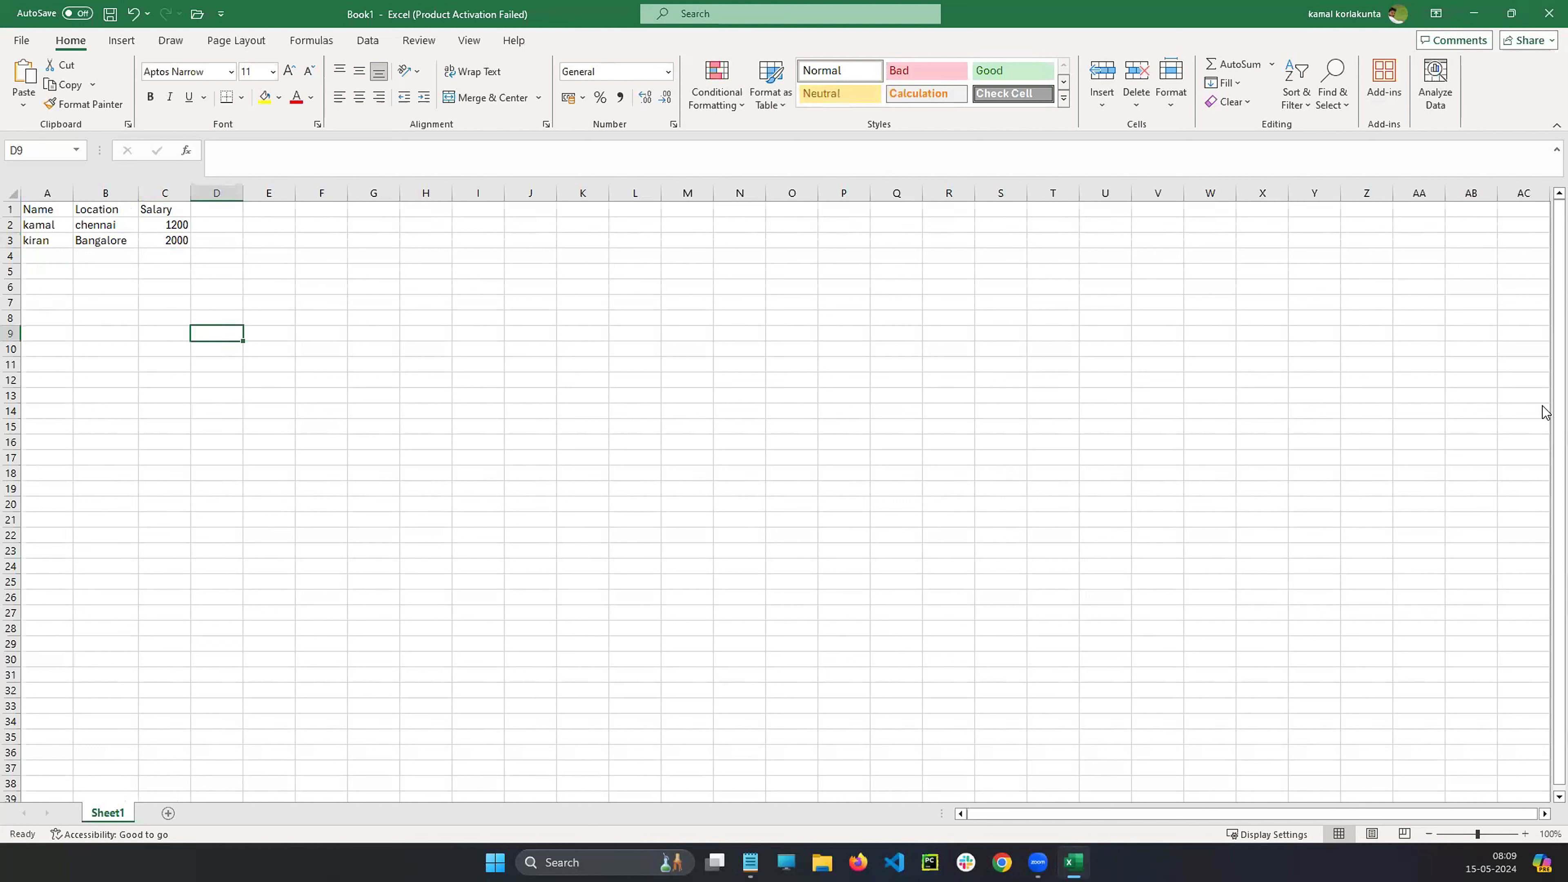
click(1543, 176)
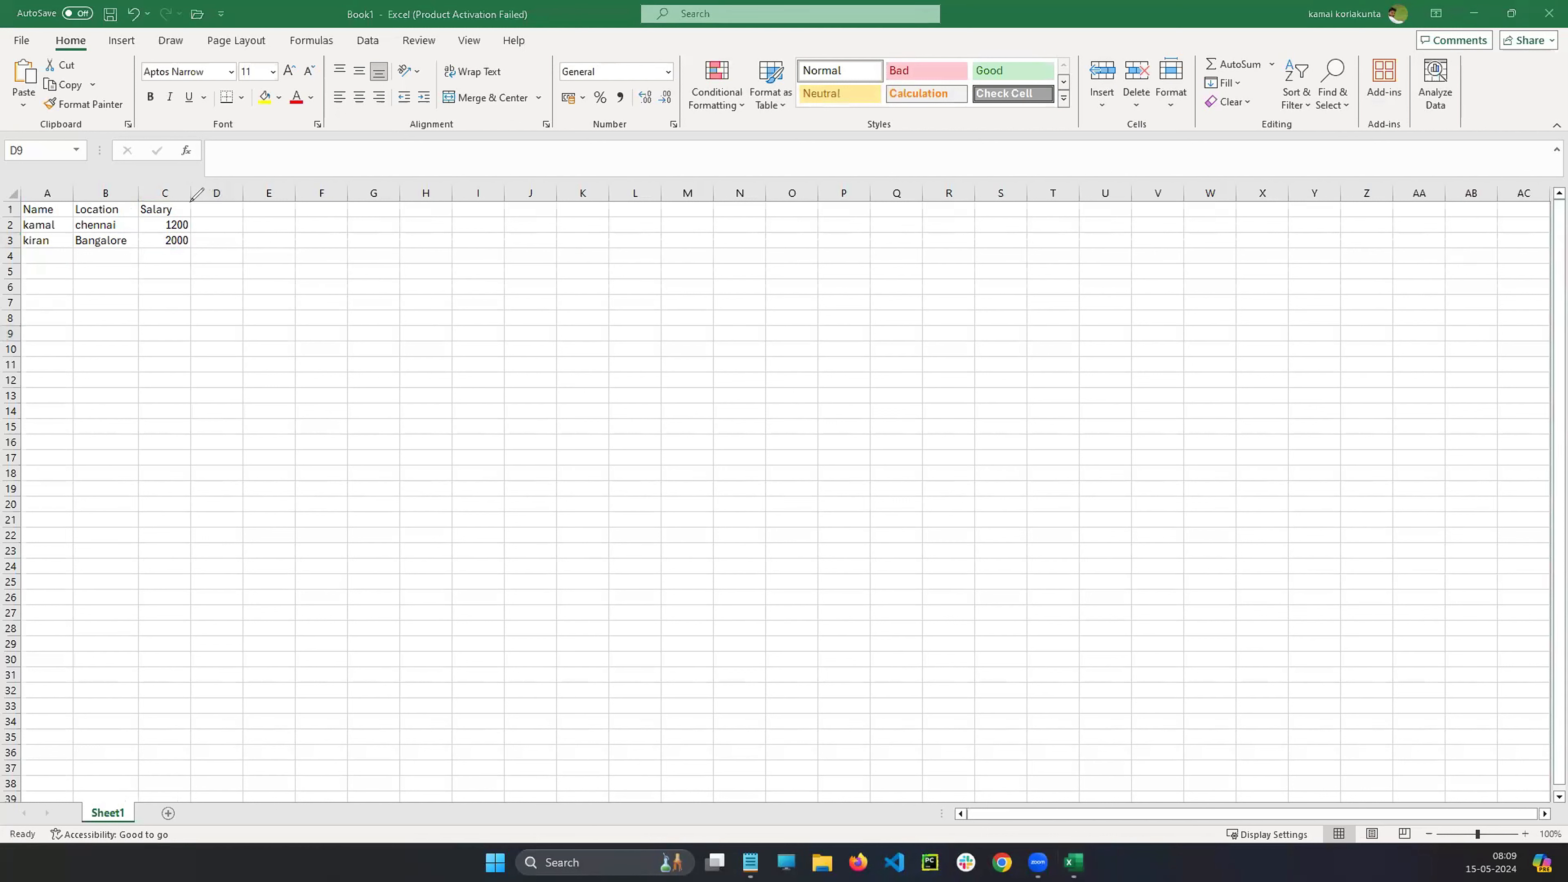
mouse_move(188, 202)
mouse_down()
mouse_move(185, 219)
mouse_move(265, 215)
mouse_up()
drag(267, 204, 267, 217)
drag(275, 211, 296, 219)
drag(60, 183, 45, 216)
drag(111, 178, 92, 216)
mouse_move(176, 177)
mouse_down()
mouse_move(162, 216)
mouse_move(212, 237)
mouse_up()
- Extend a selection from A1 over the whole table range A1:C3, and clear it by selecting an empty cell
click(55, 209)
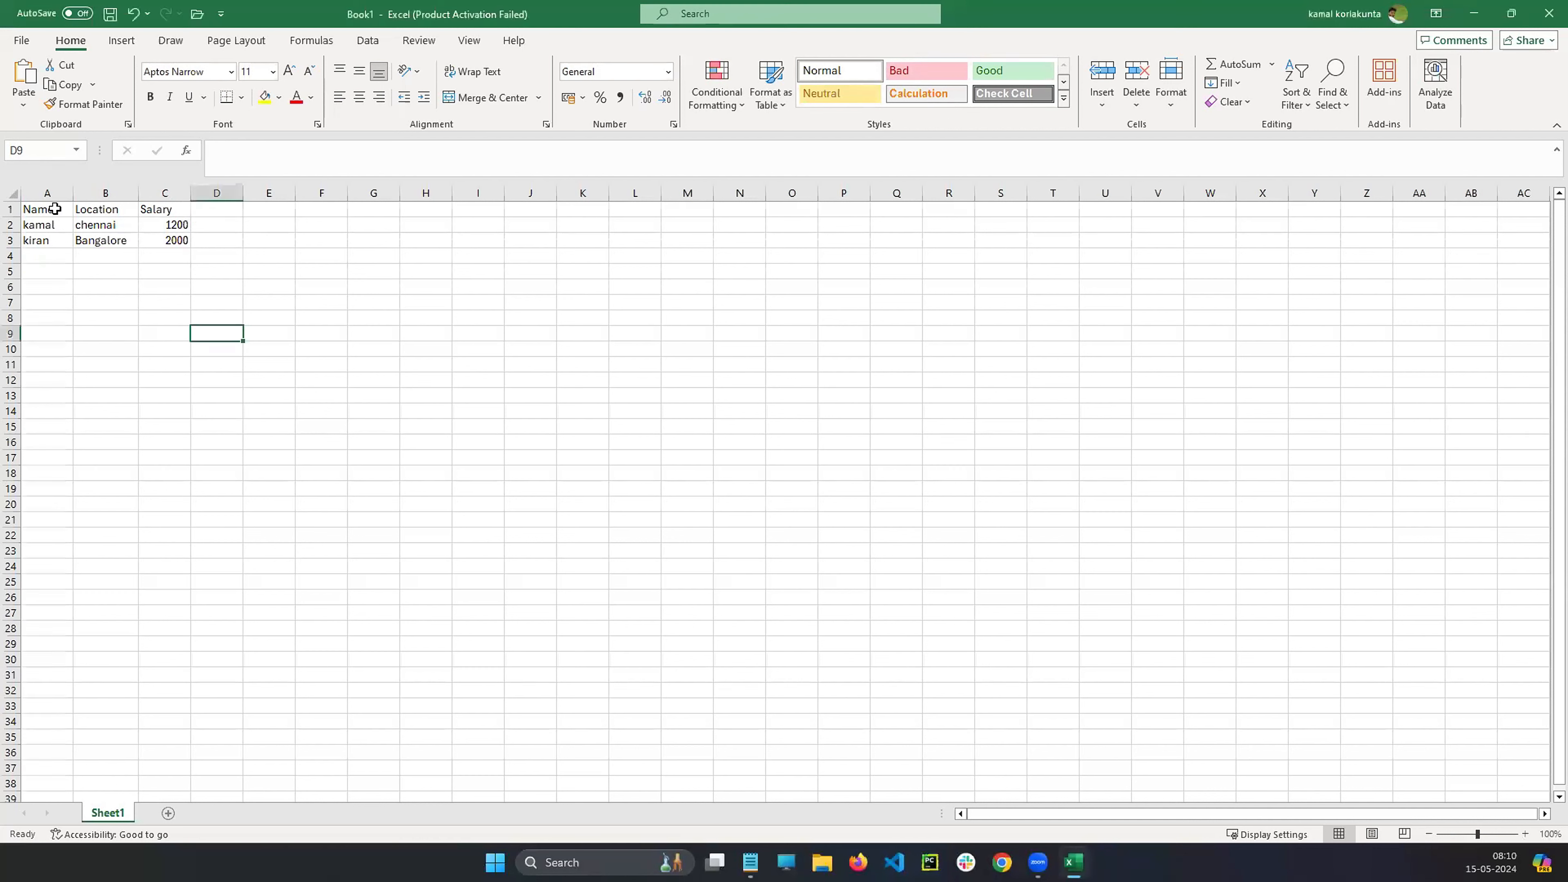
click(55, 208)
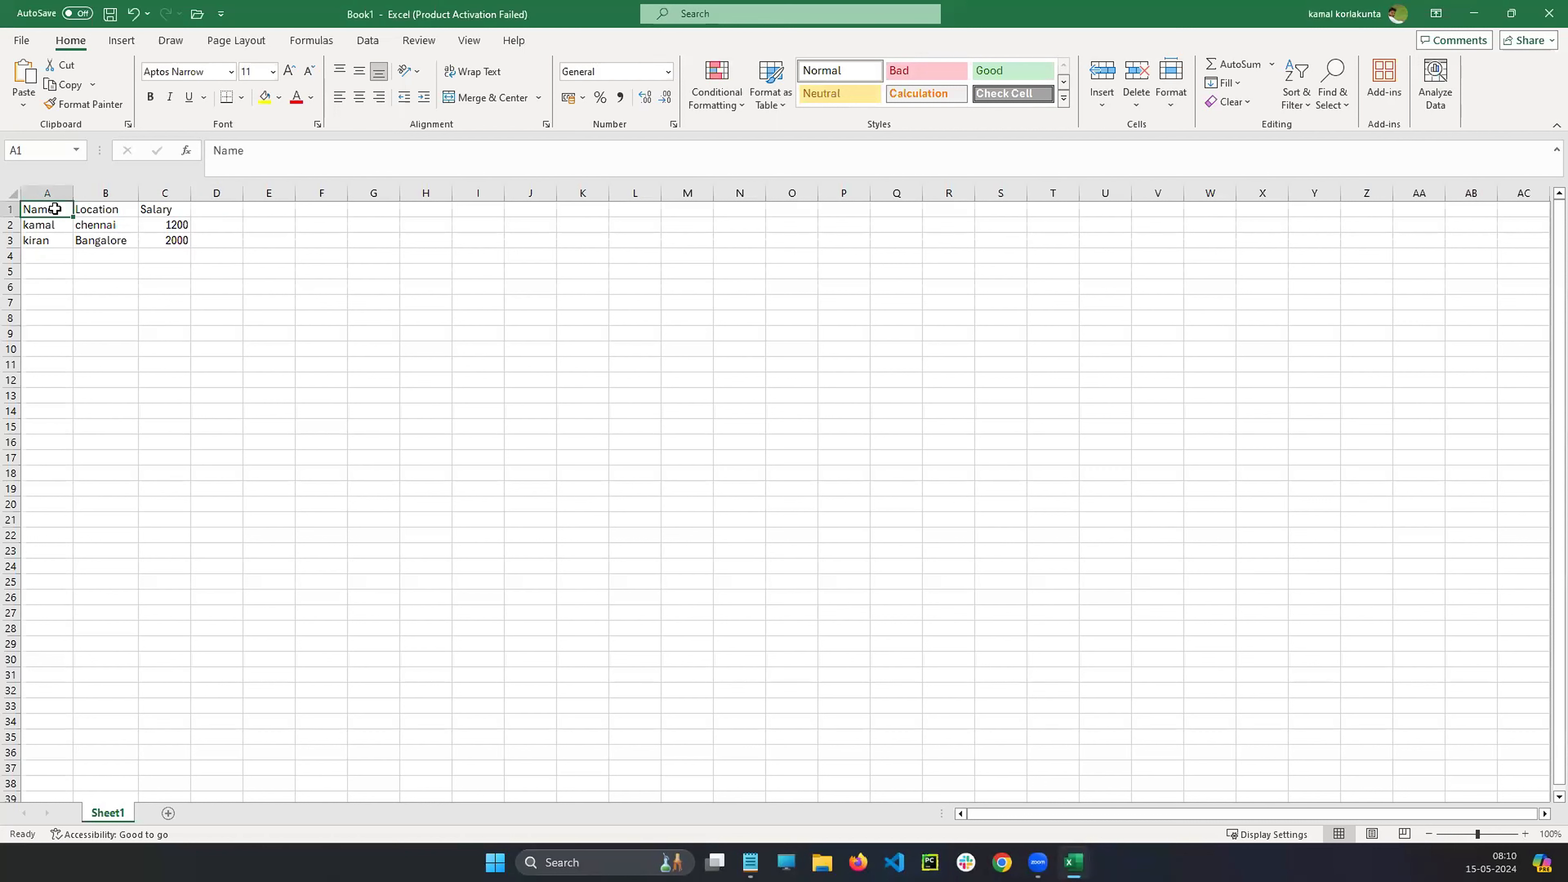
key(shift+Right)
key(shift+Right)
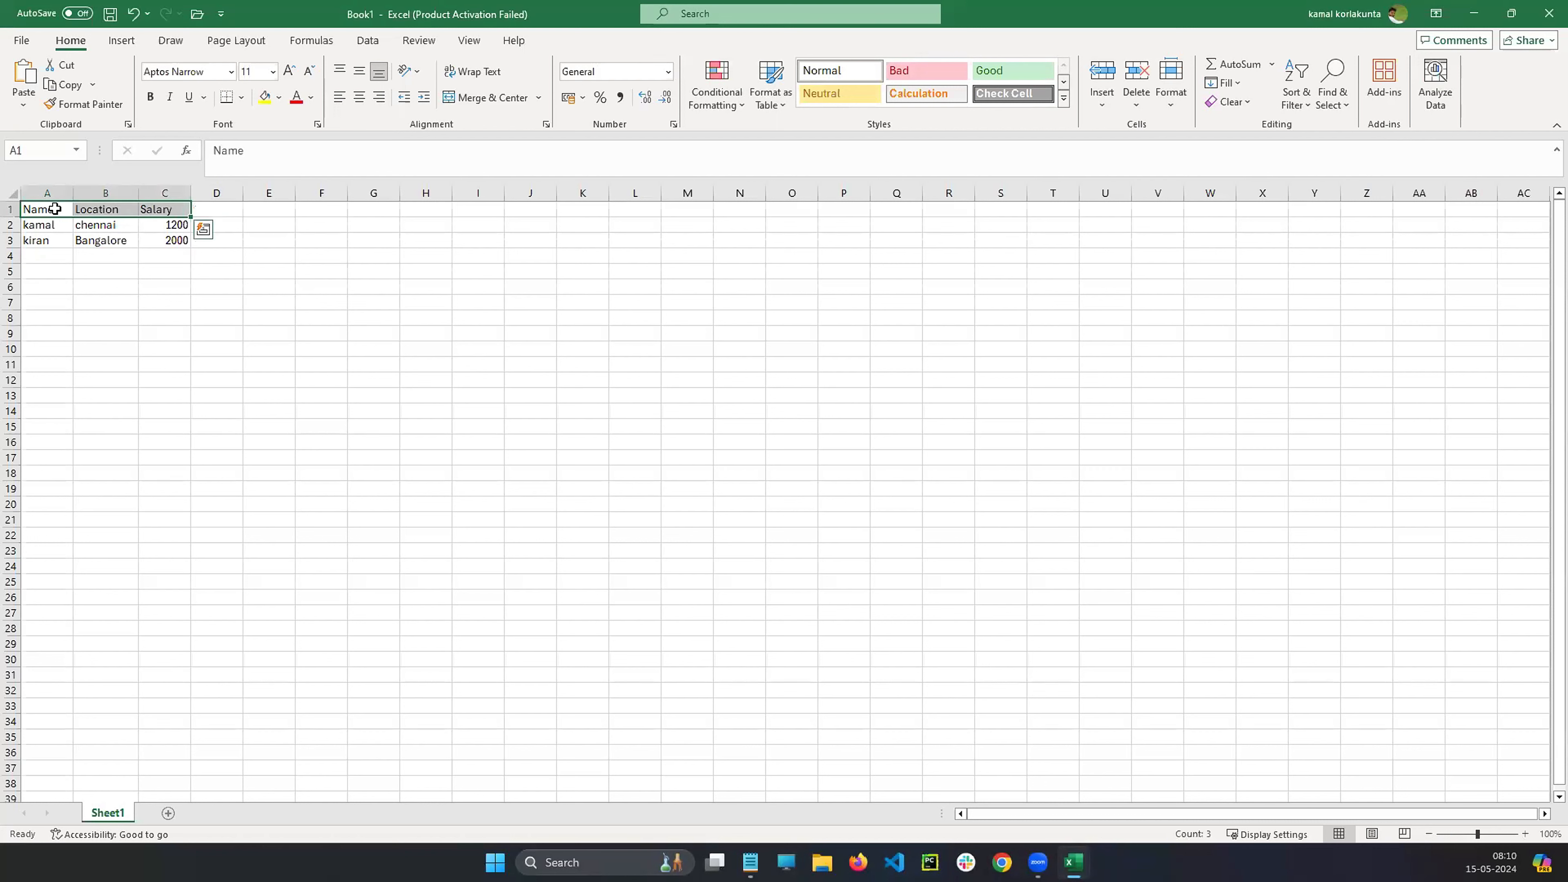
key(shift+Down)
key(shift+Down)
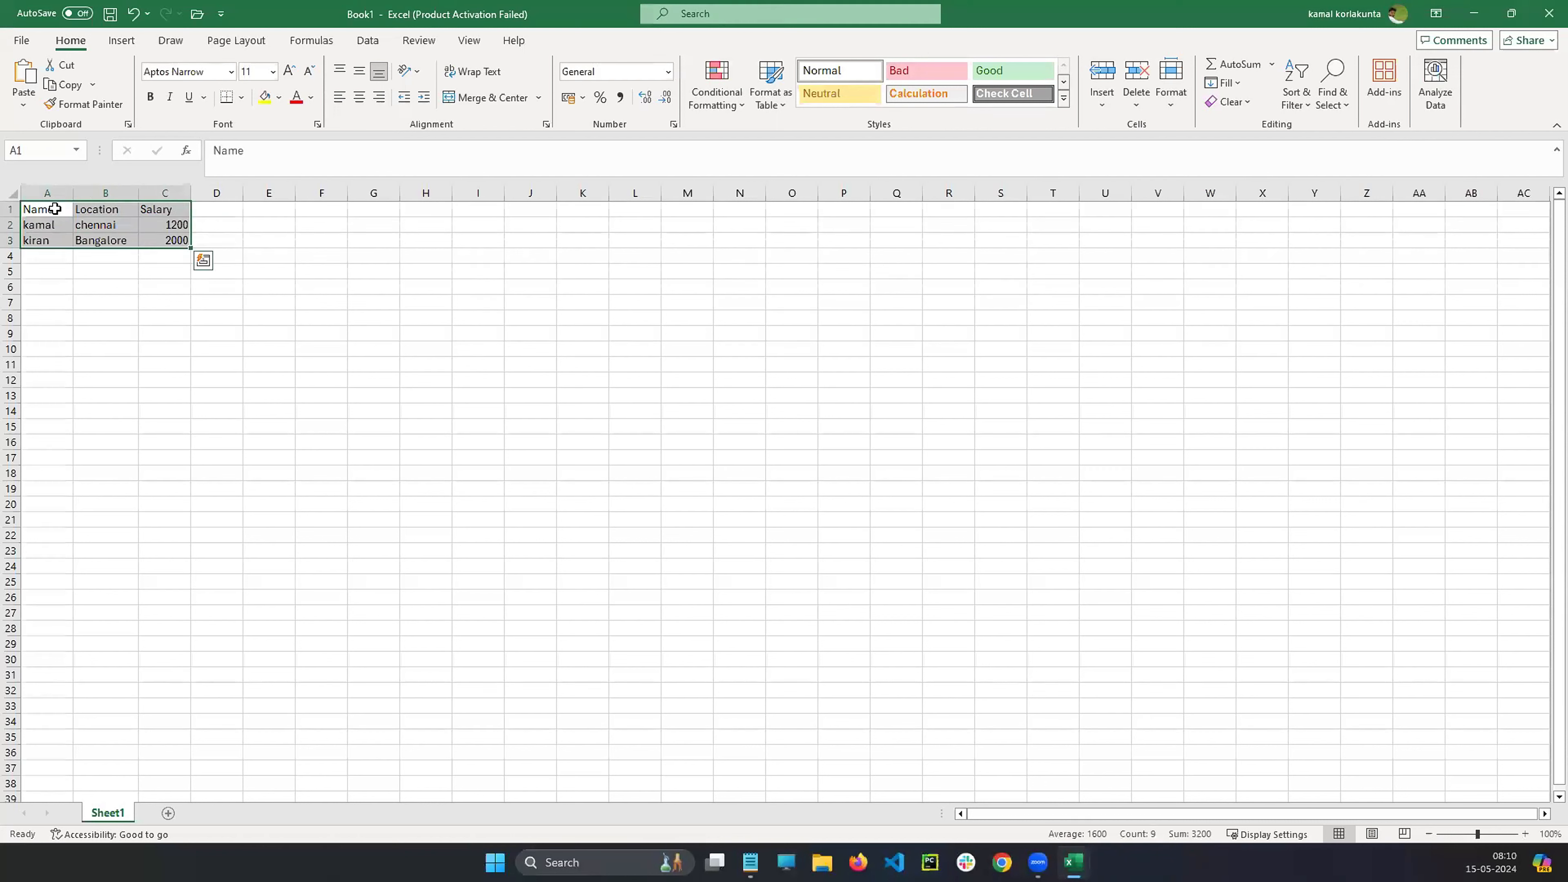
click(123, 349)
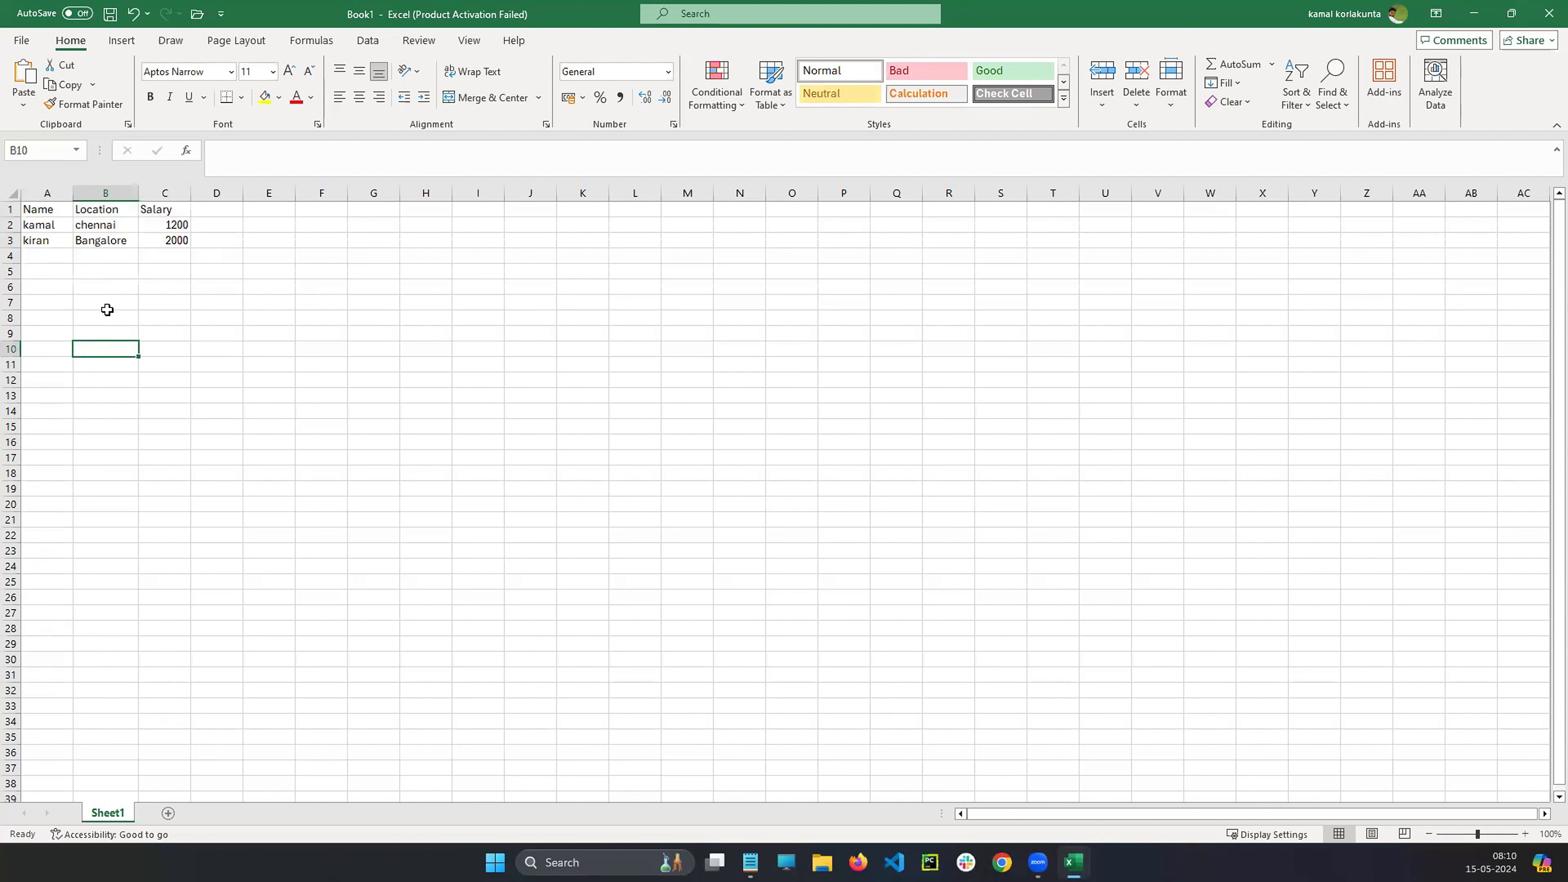
- Select the header cells Name, Location and Salary one by one as a multiple selection, and clear it
double_click(48, 210)
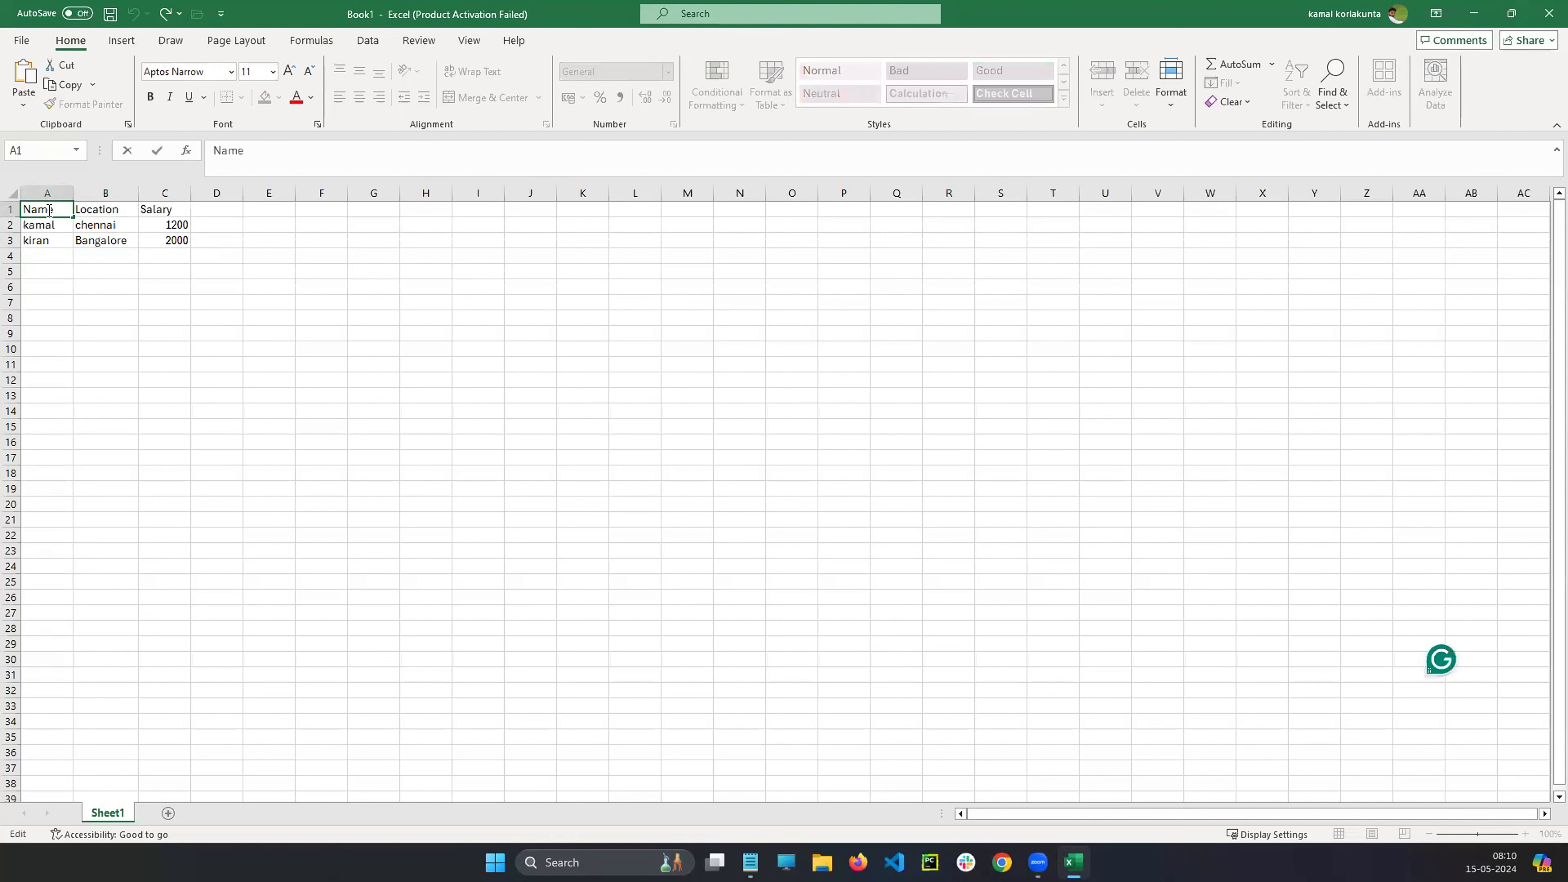
ctrl+click(105, 209)
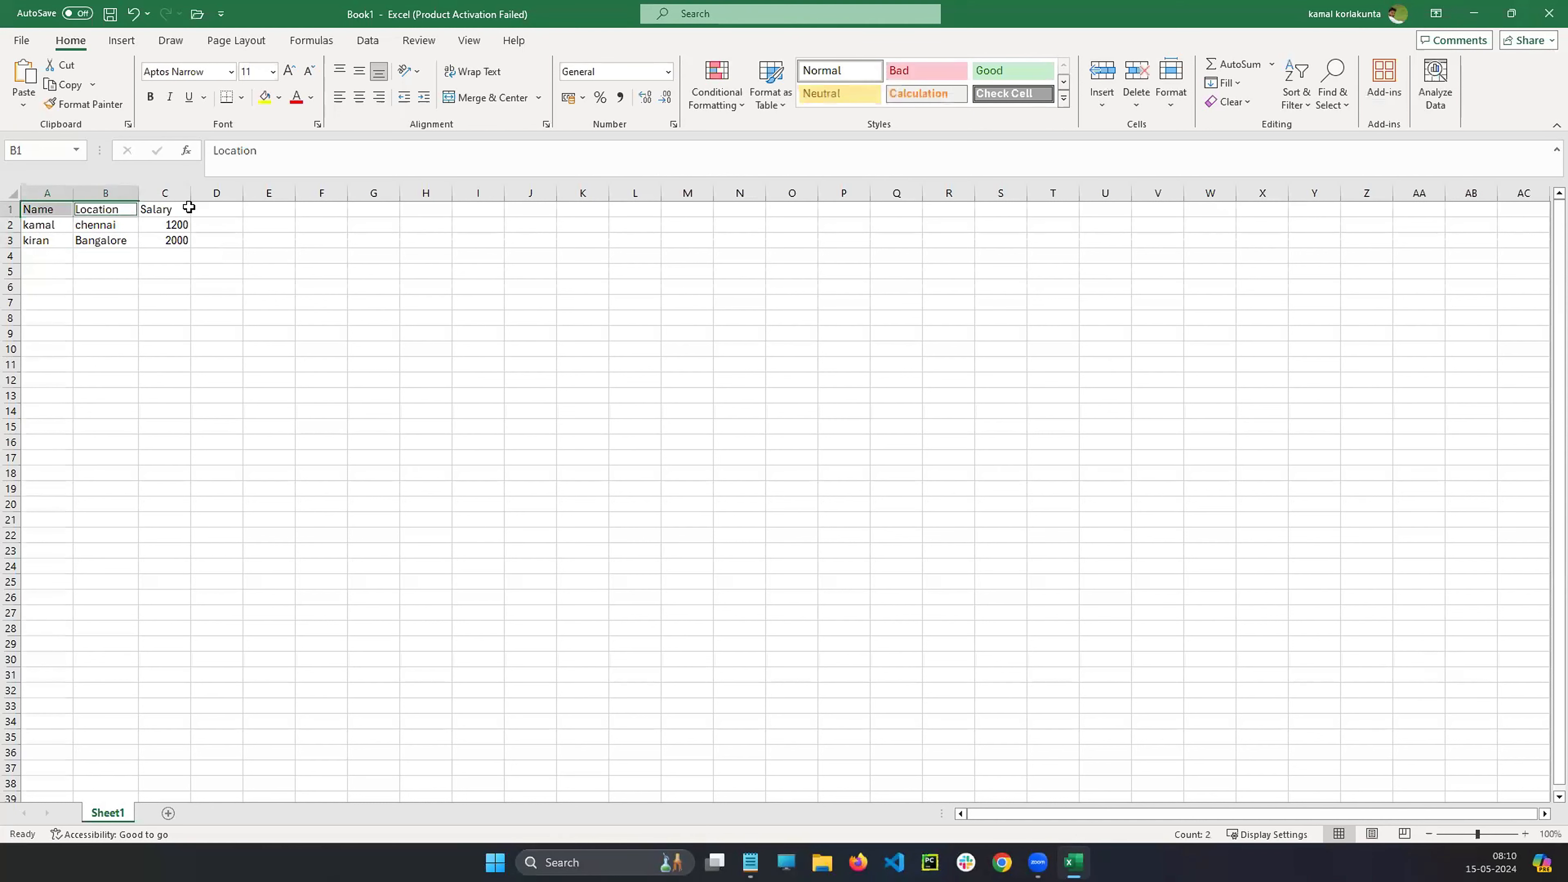
ctrl+click(189, 207)
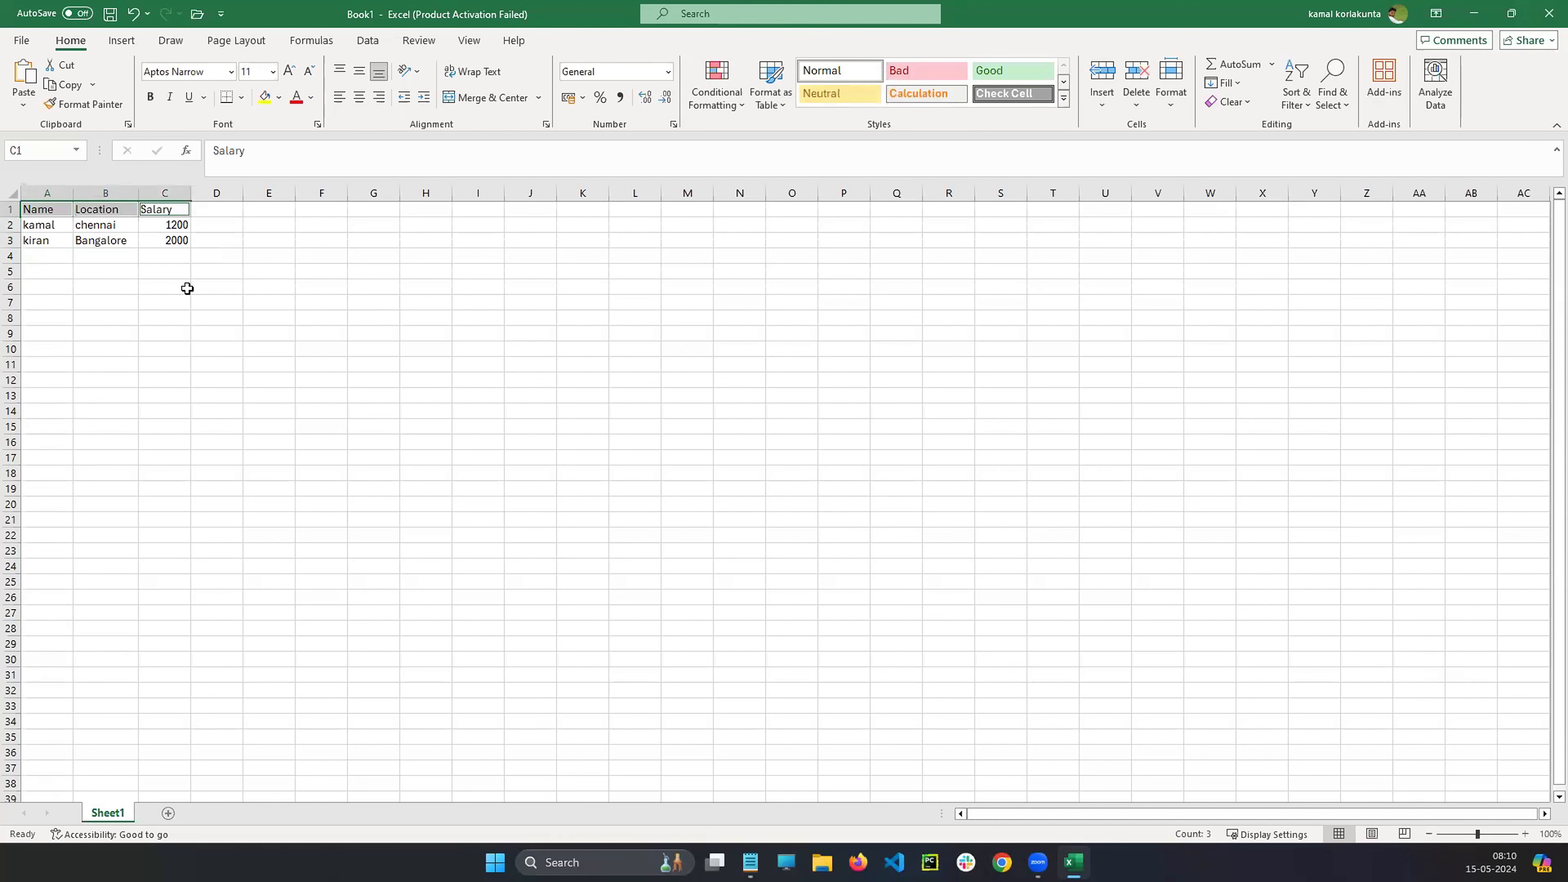
click(194, 368)
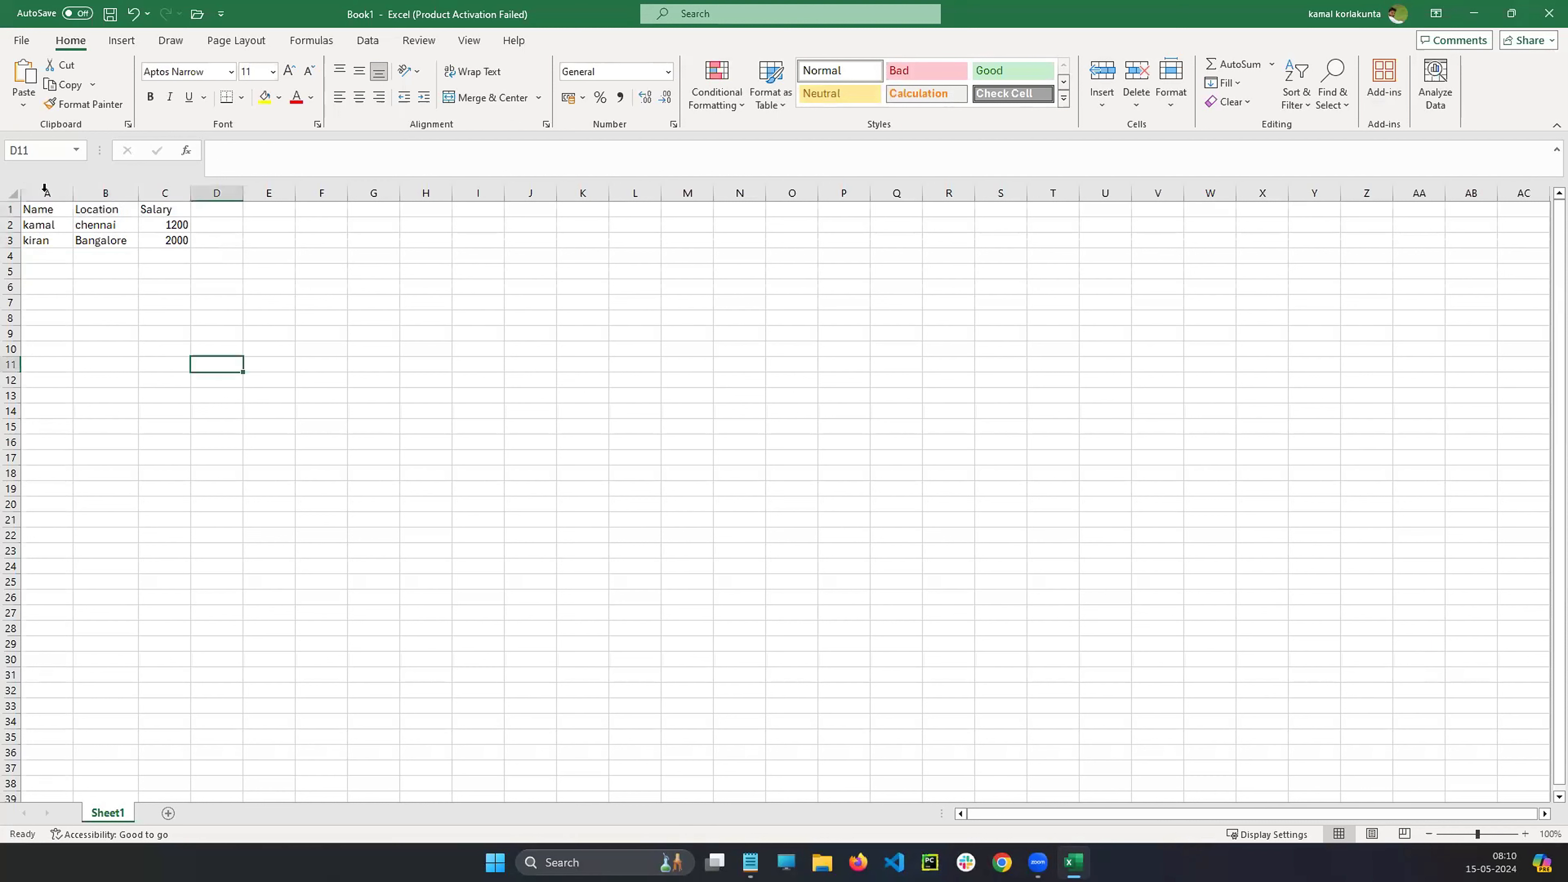
- Set the font of the whole table range A1:C3 to Verdana, size 12
click(54, 212)
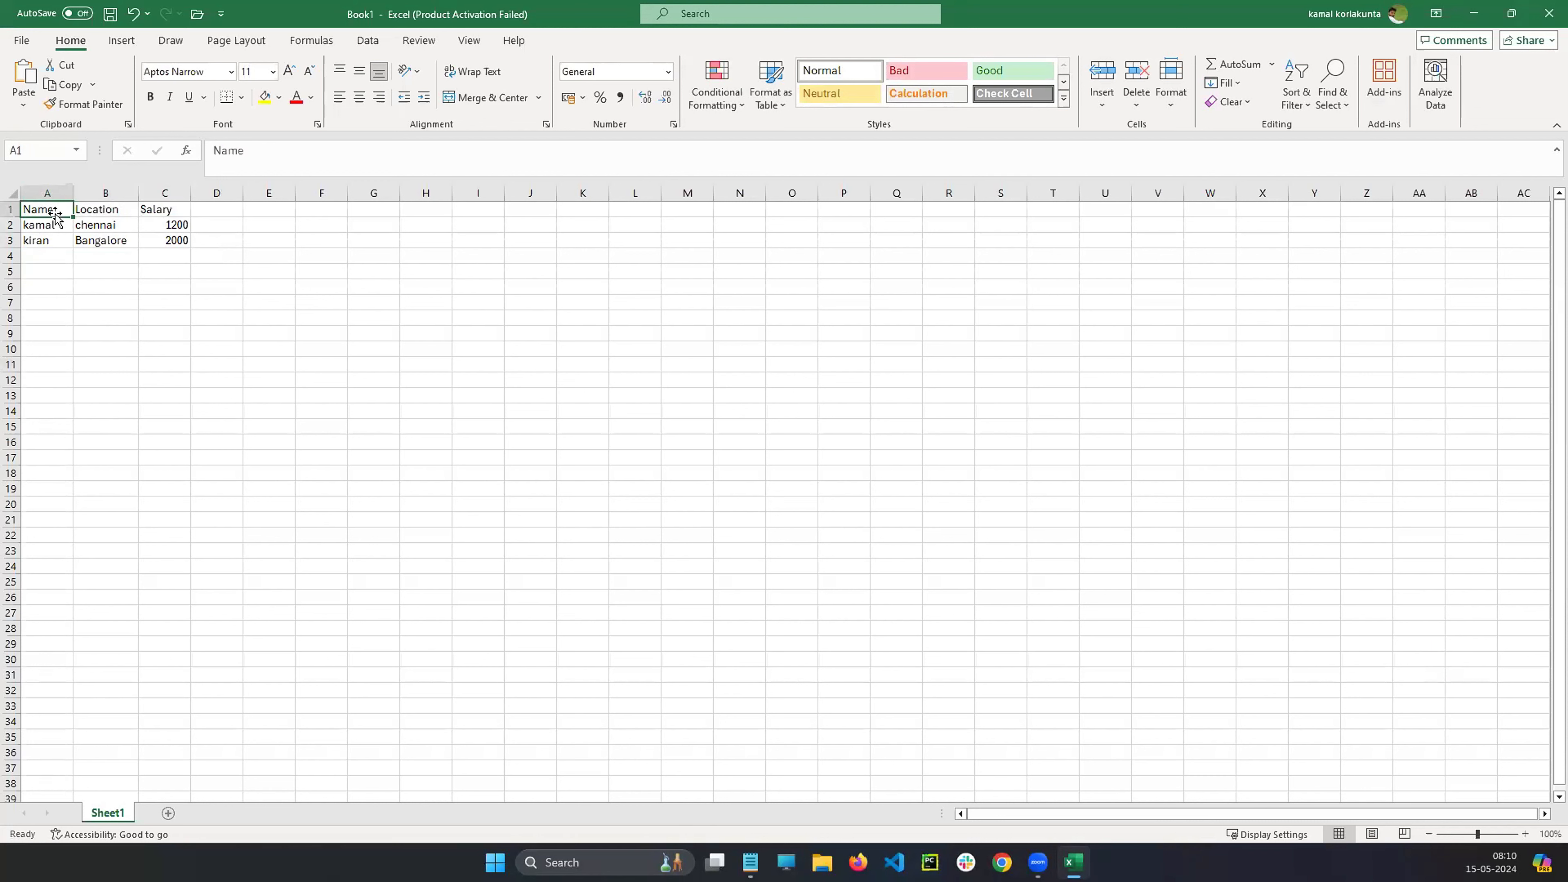
key(shift+Right)
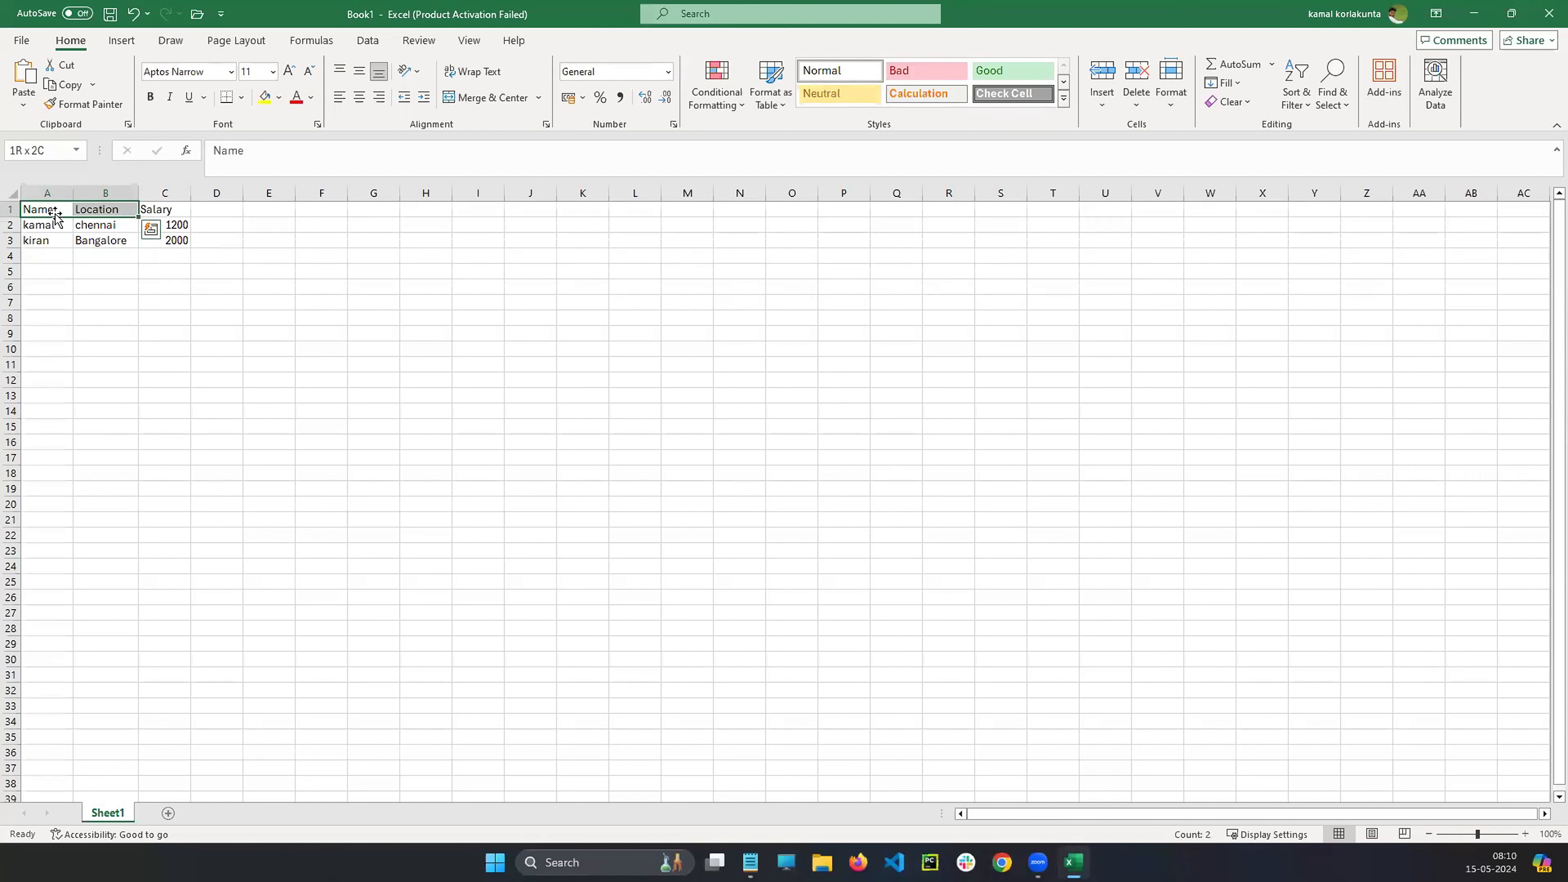
key(shift+Right)
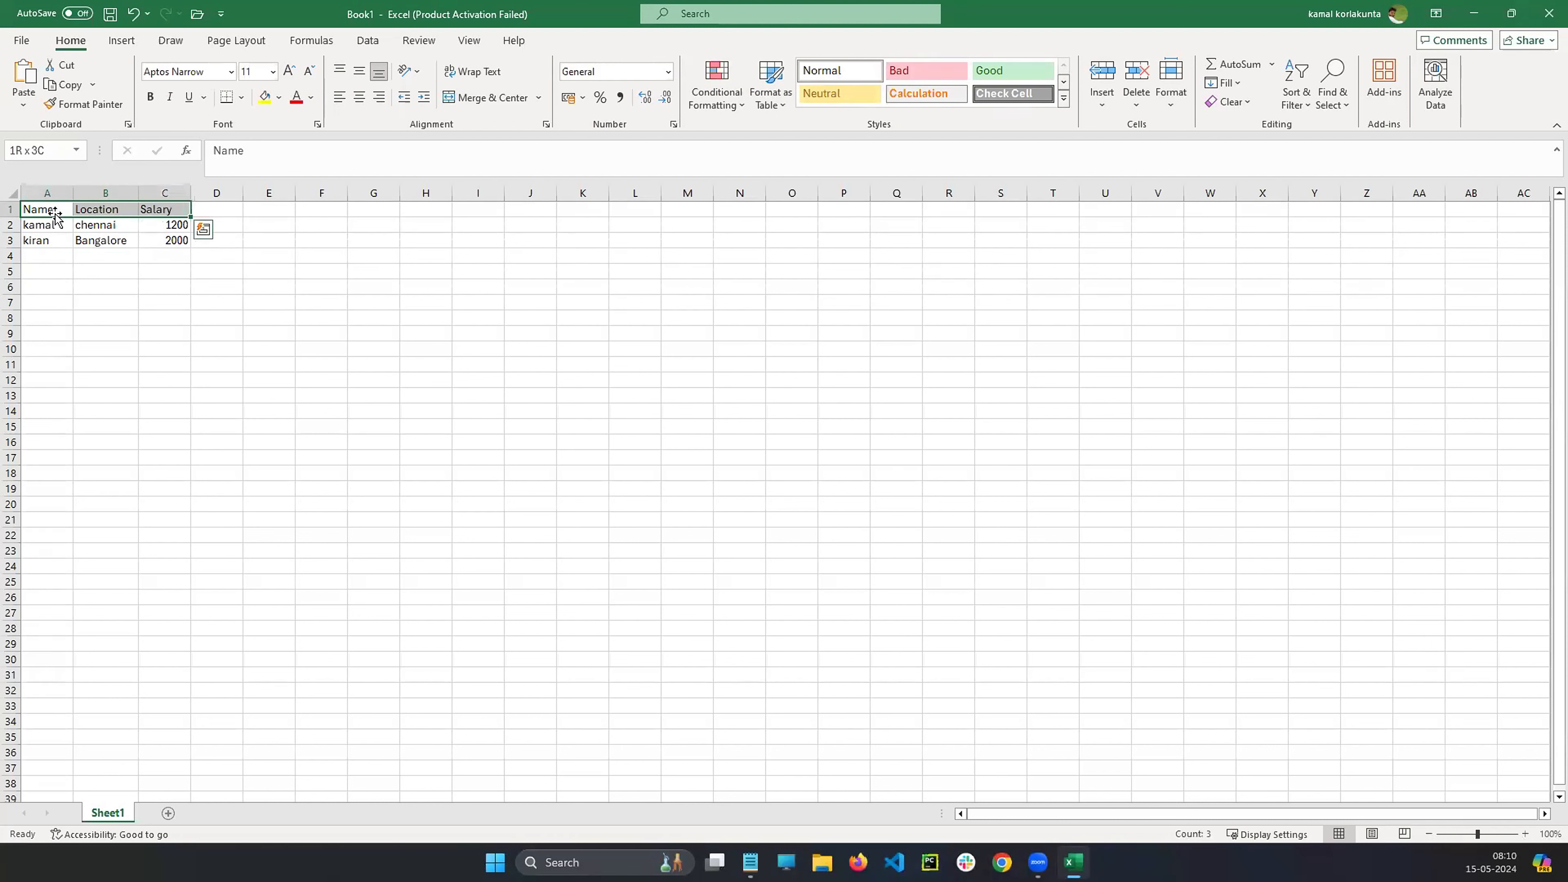
key(shift+Down)
key(shift+Down)
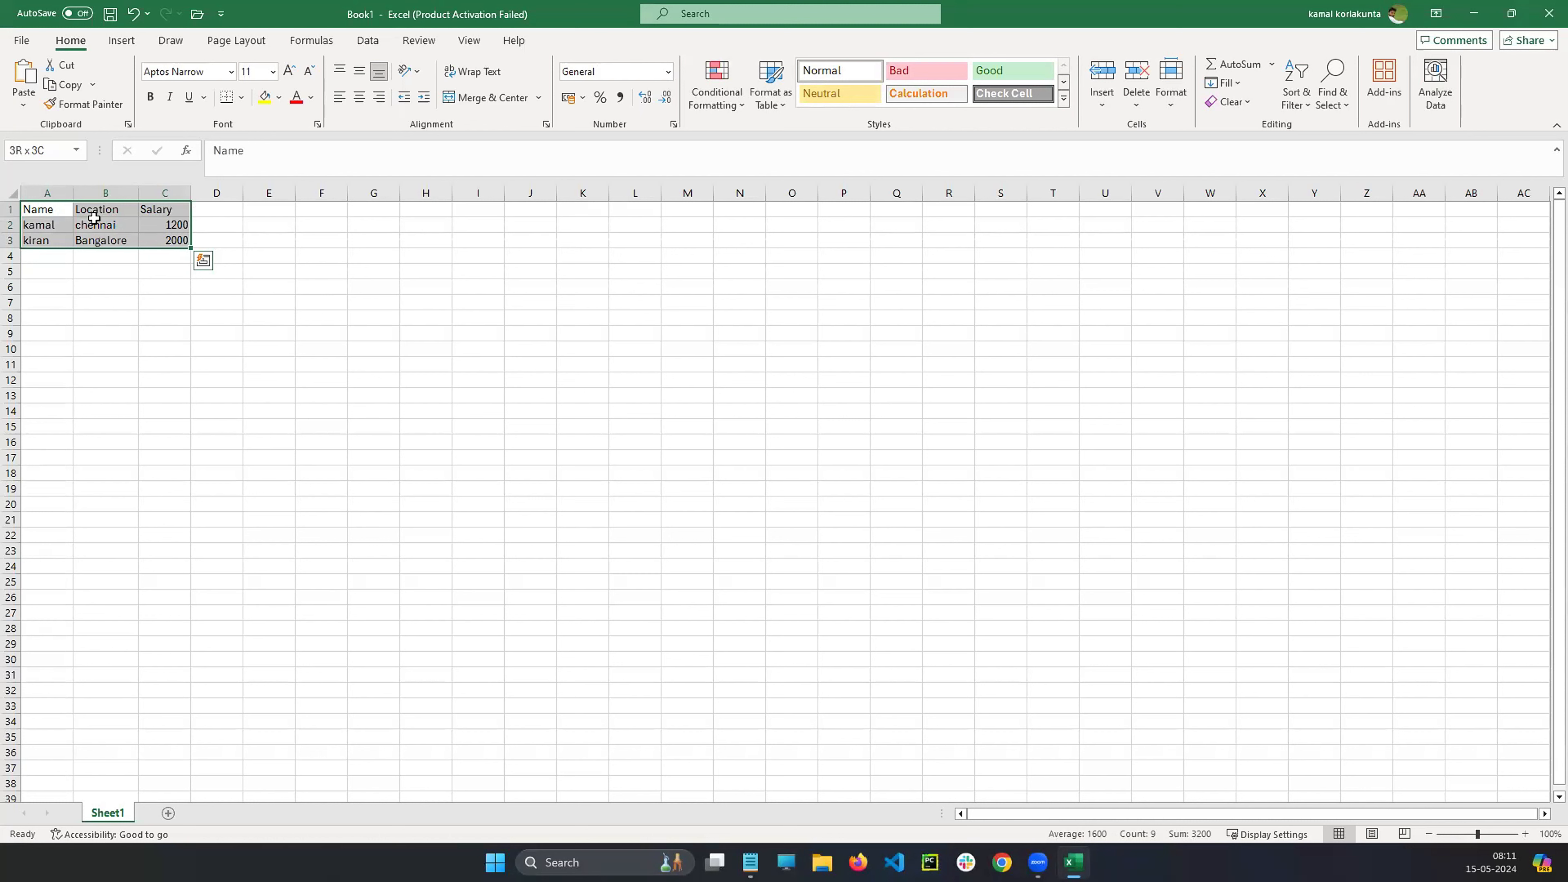
click(219, 70)
key(BackSpace)
text(Verdana)
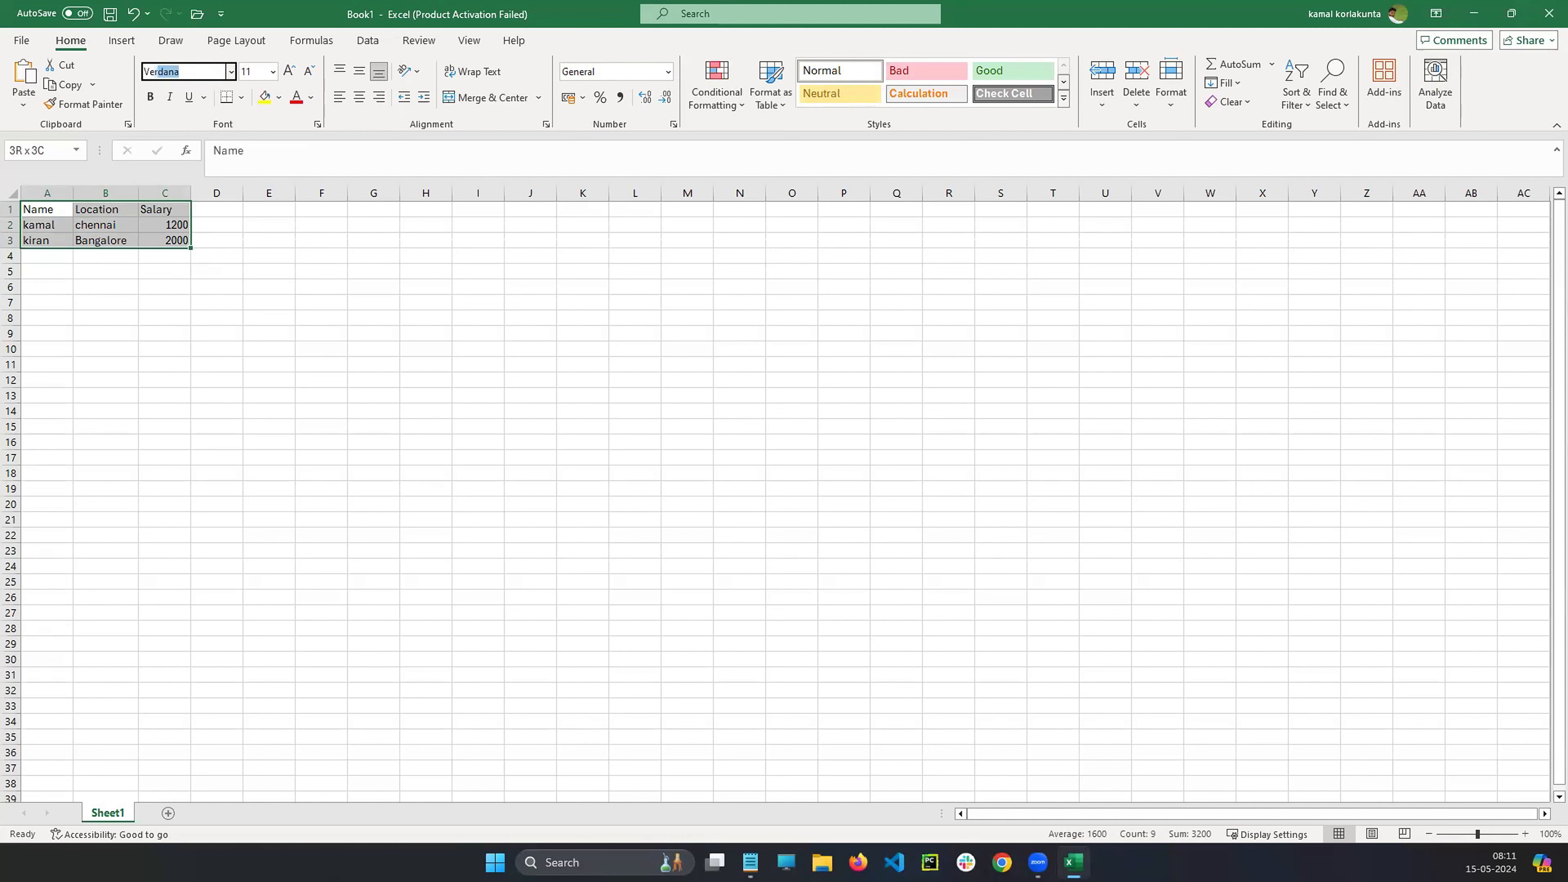
key(Return)
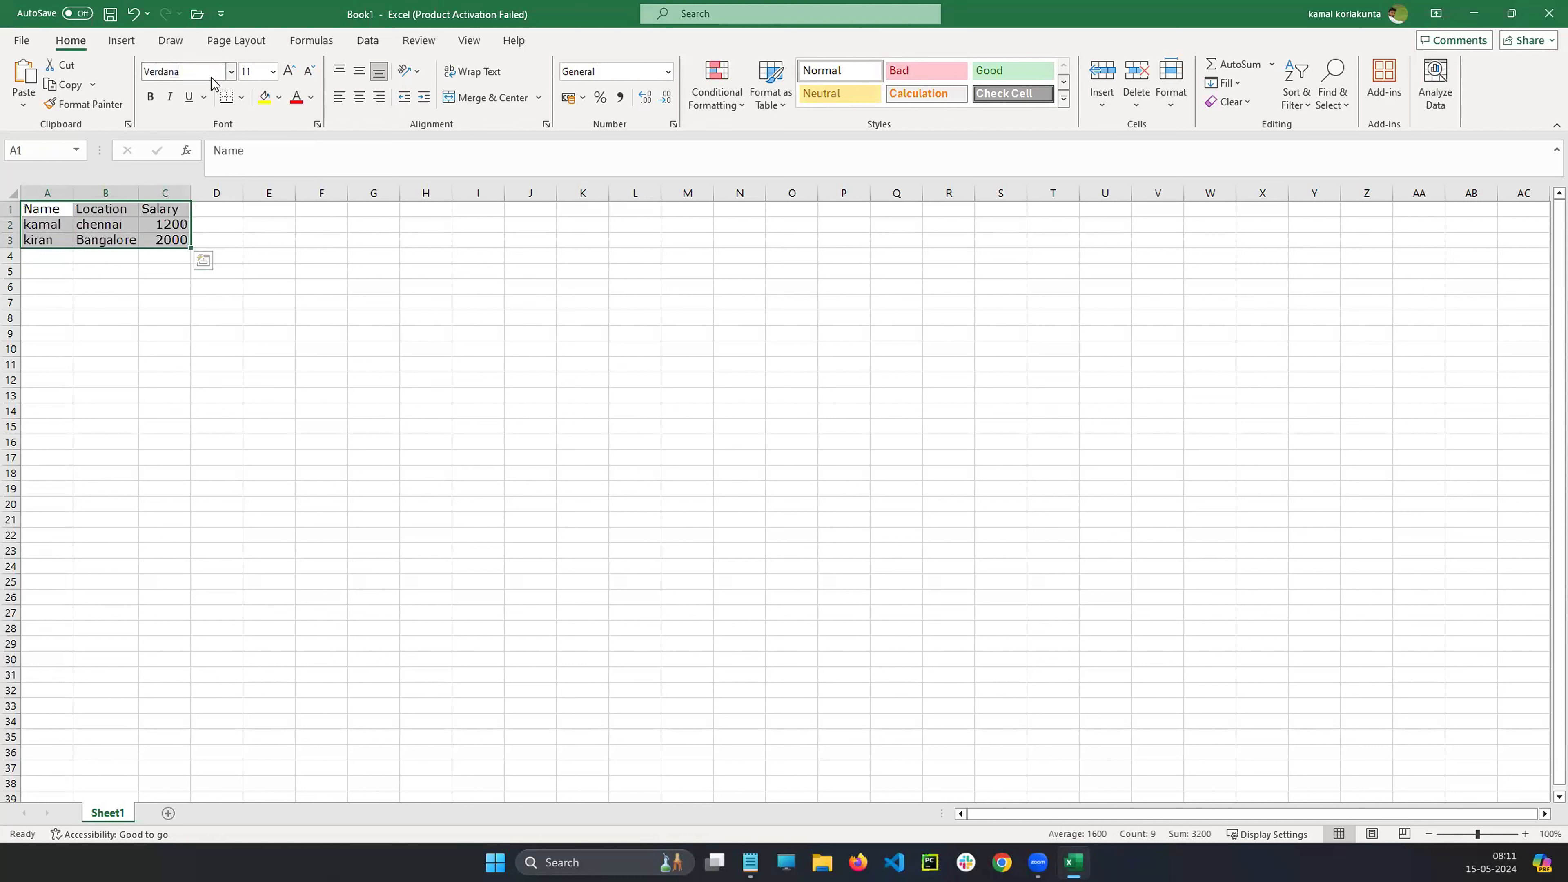
click(272, 72)
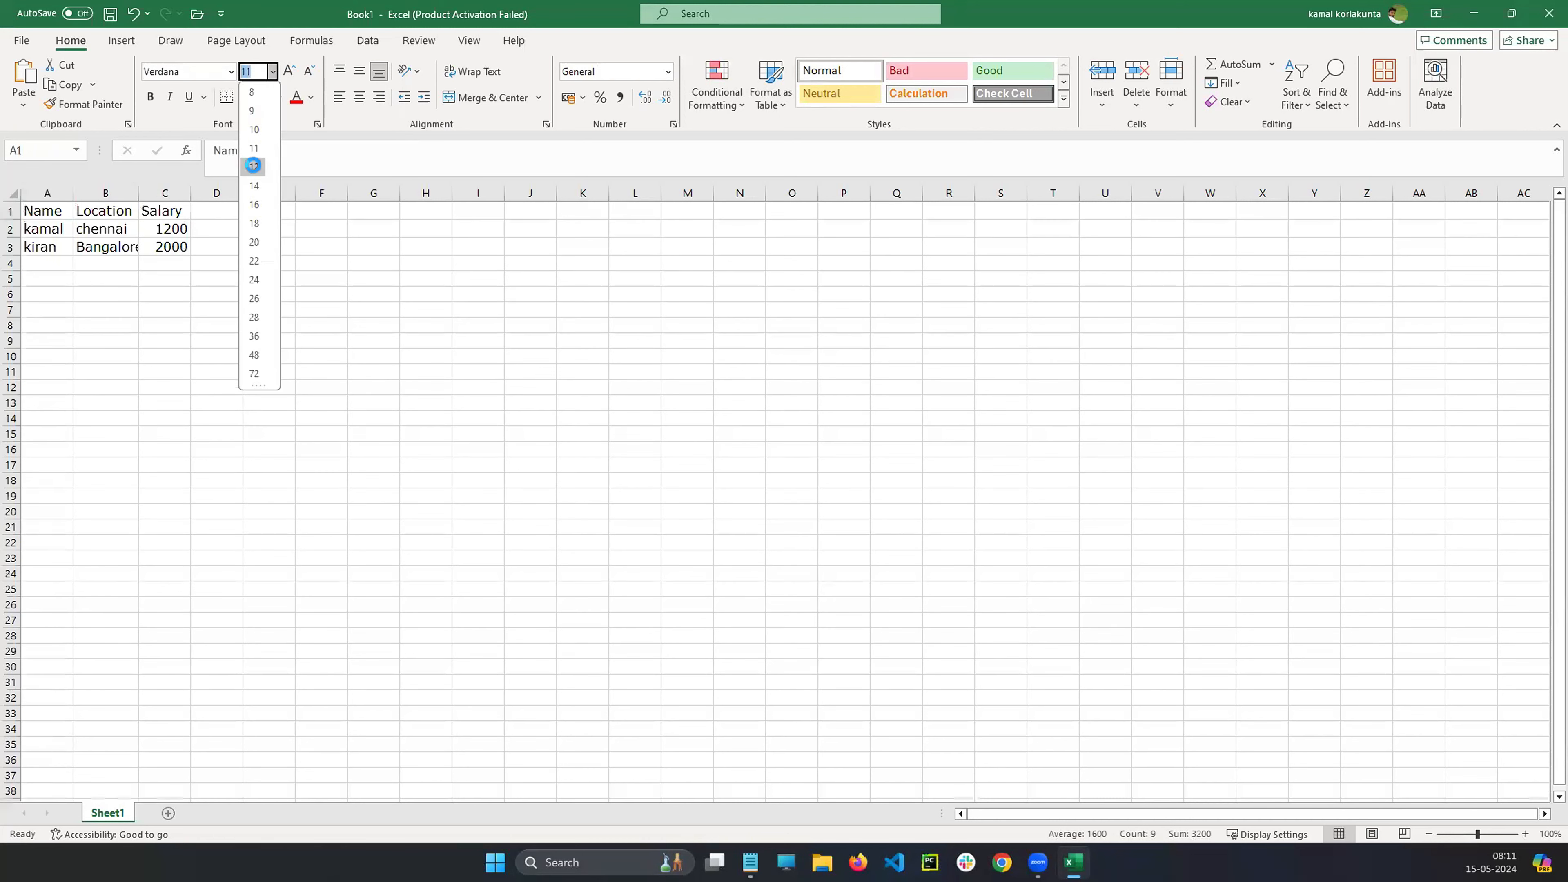
click(255, 168)
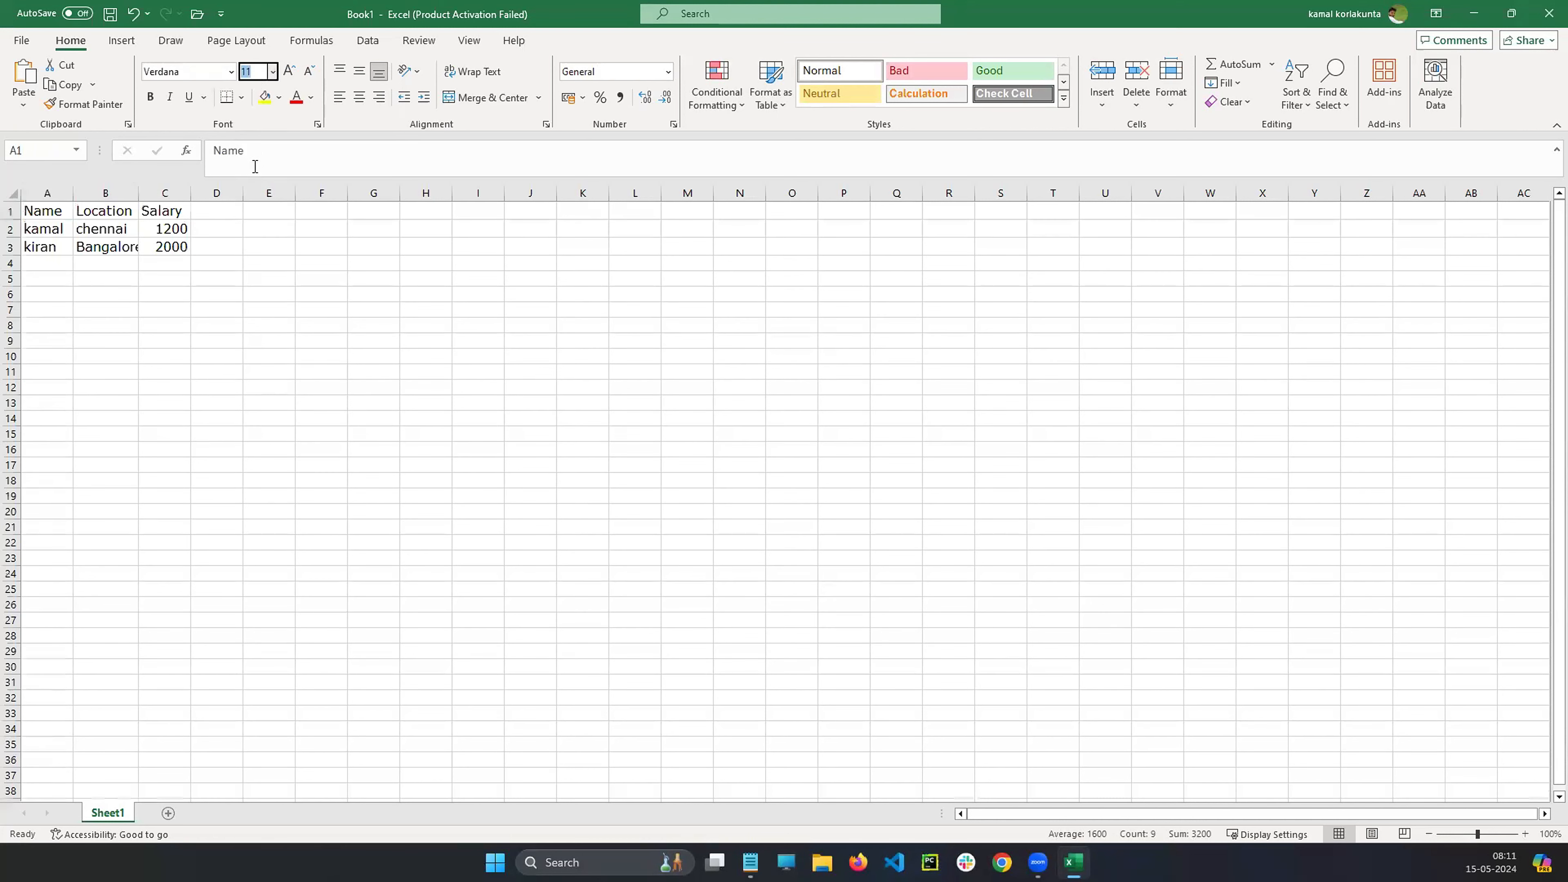
- Align the contents of A1:C3 to the middle and center, and turn on text wrapping for these cells
click(358, 71)
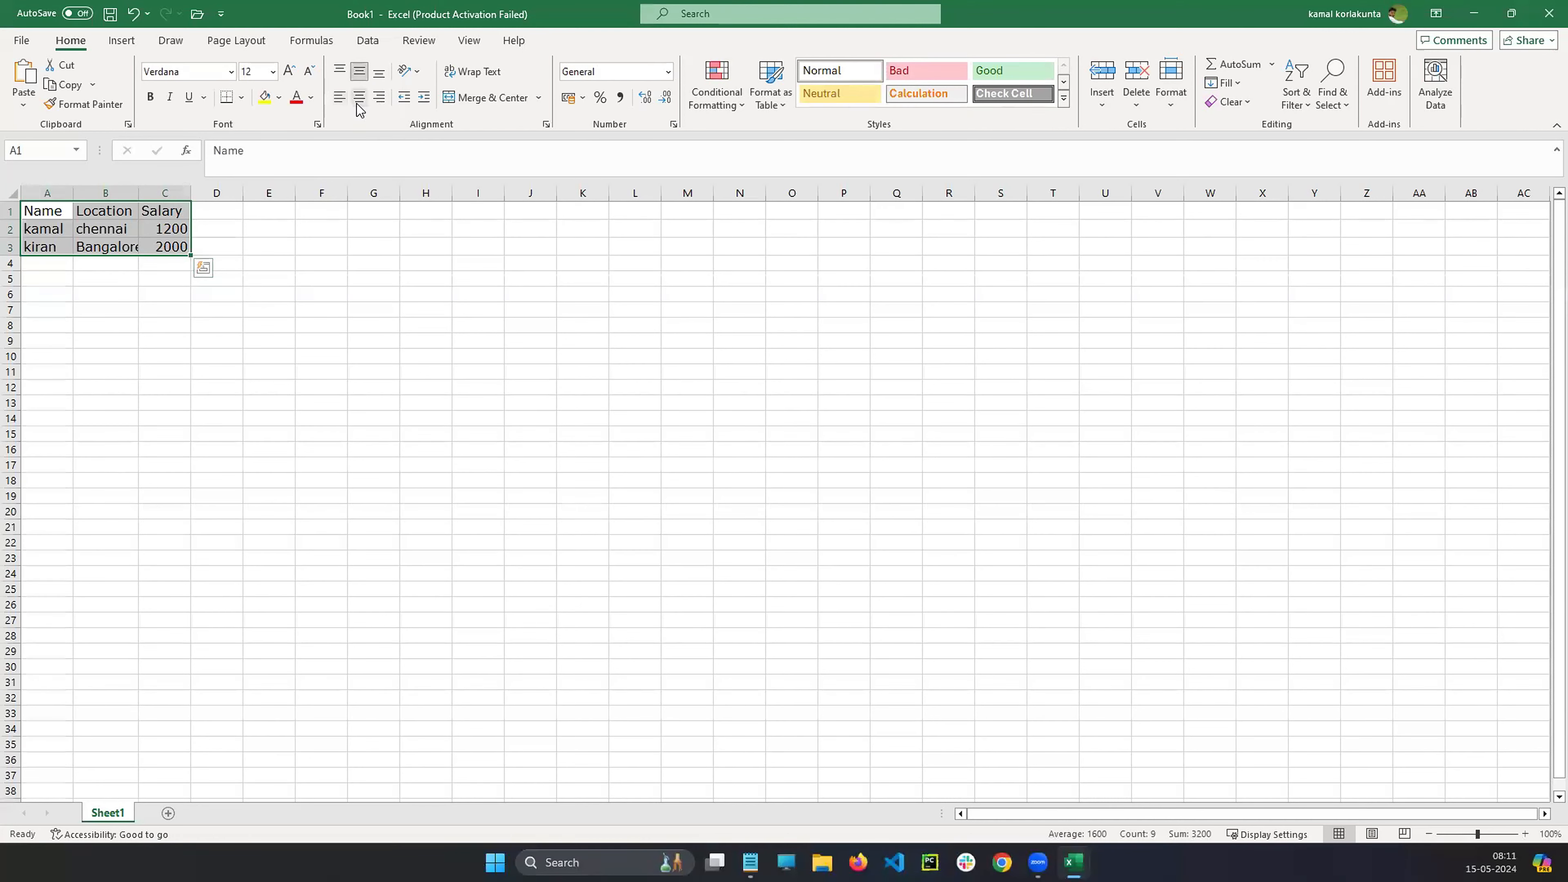
click(358, 93)
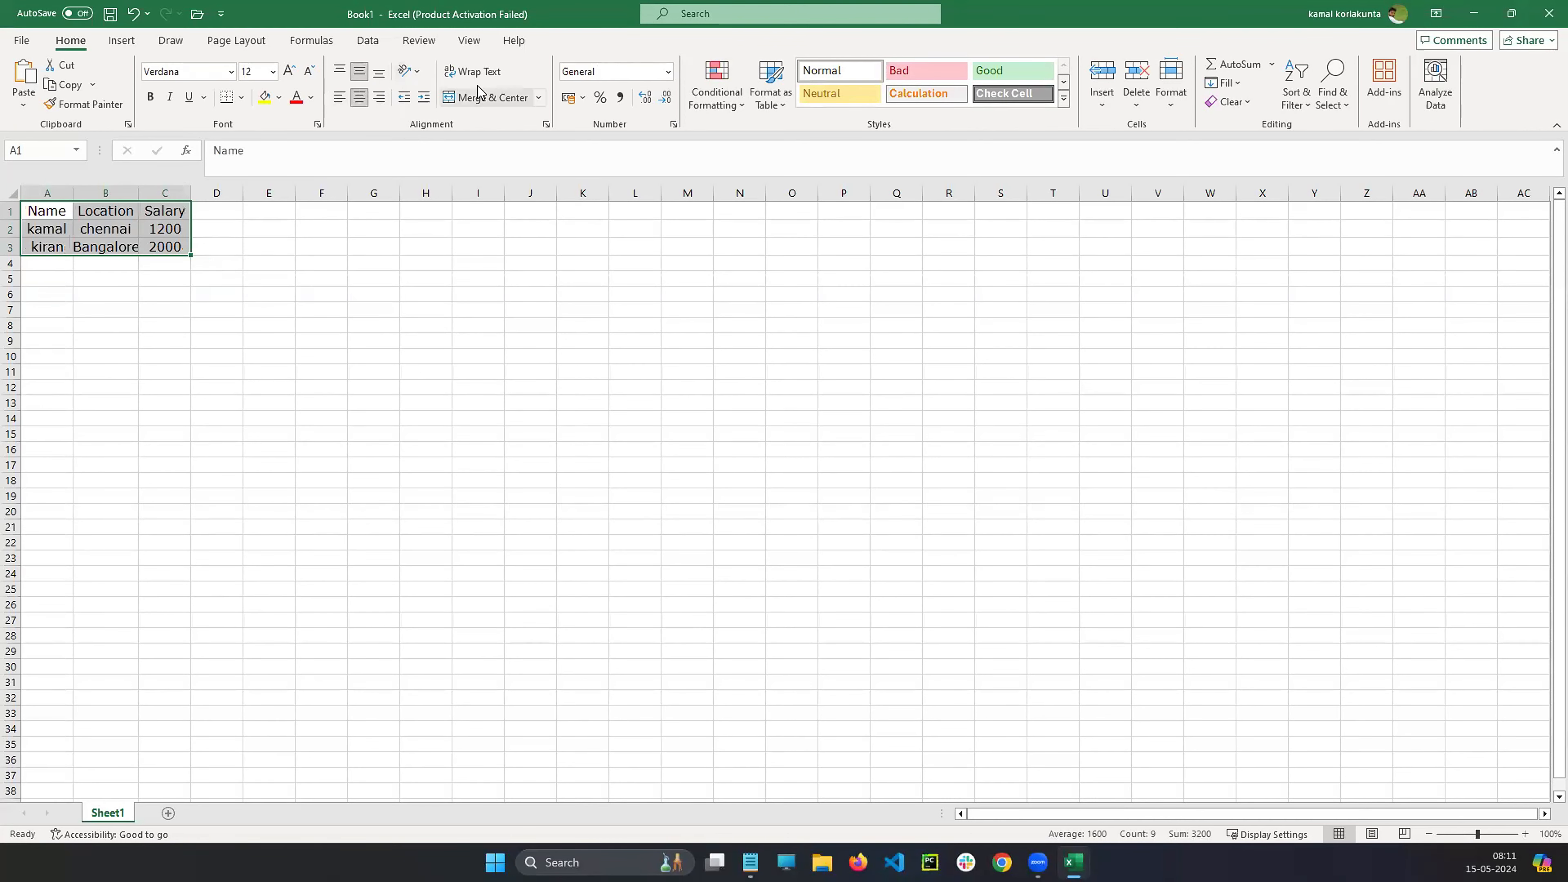
click(480, 74)
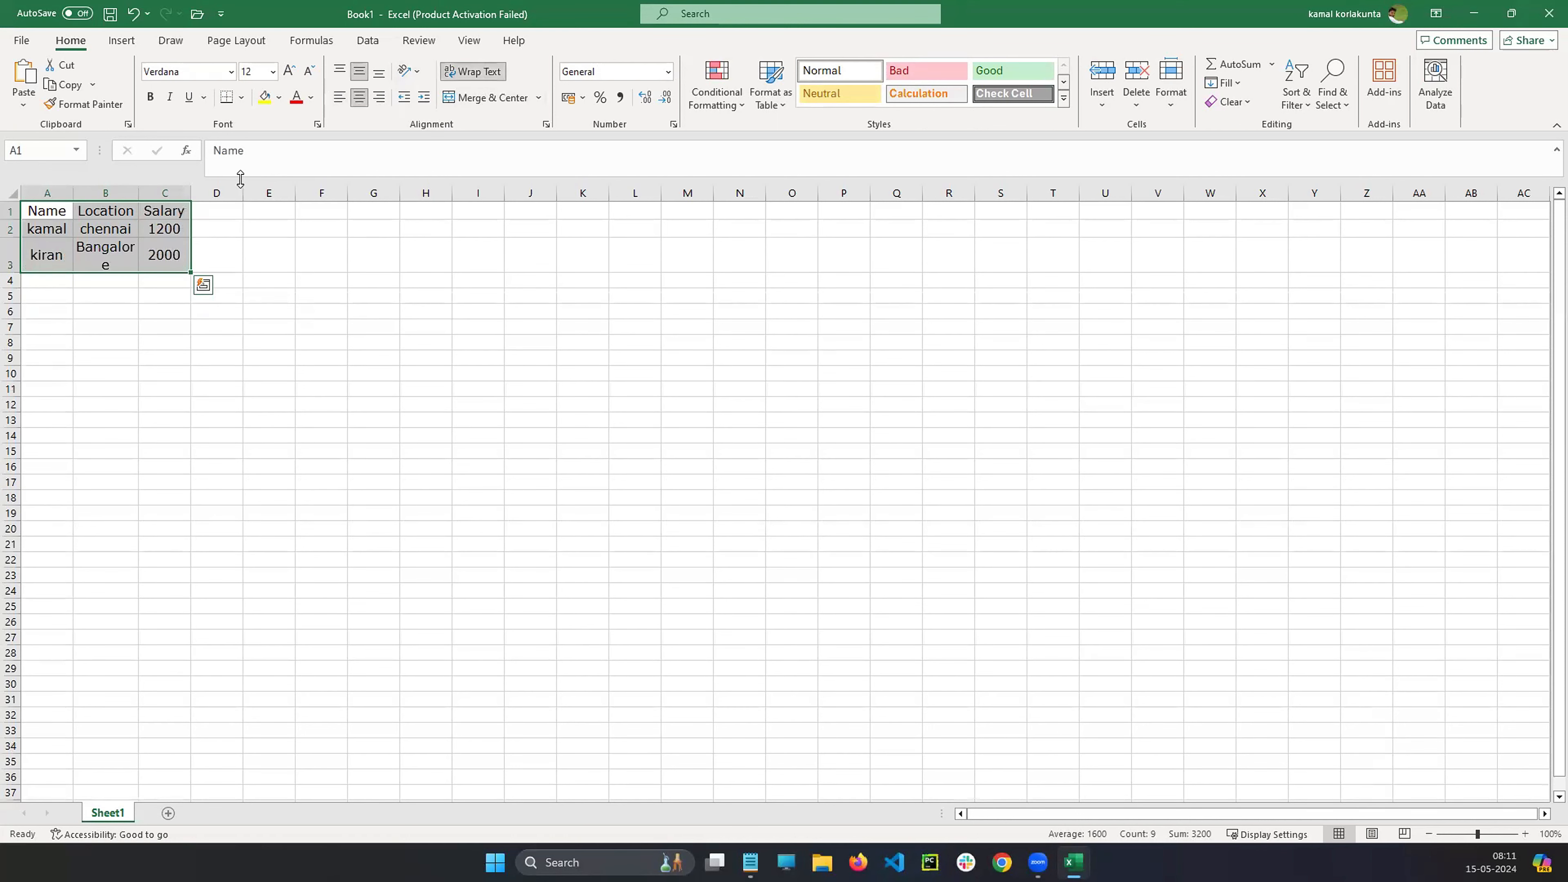
- Widen columns A, B and C so that Bangalore in B3 fits on a single line
click(265, 333)
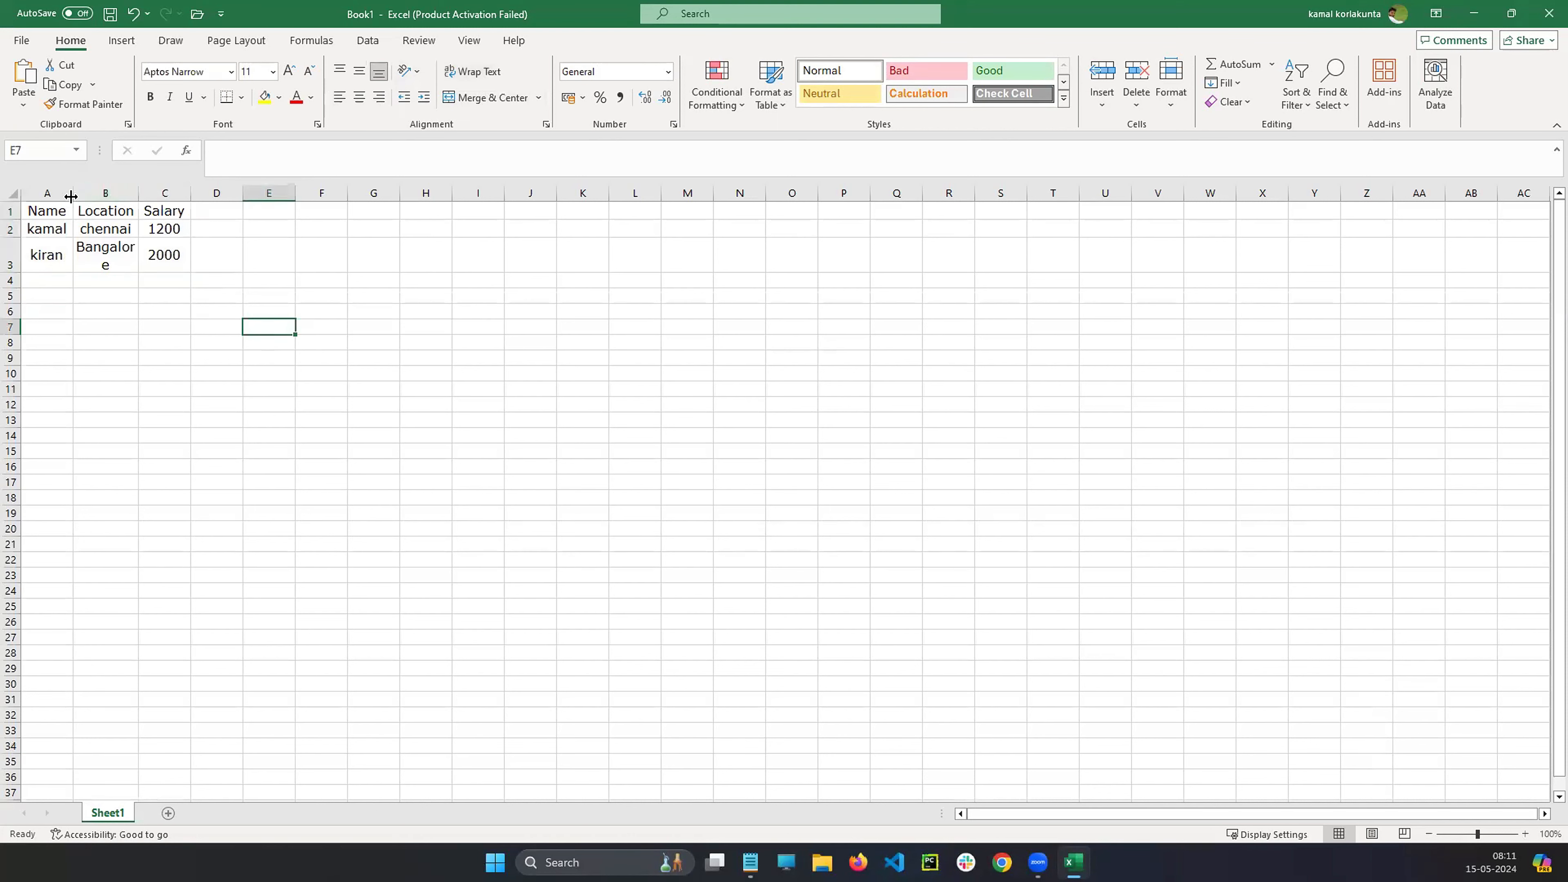
drag(74, 195, 270, 202)
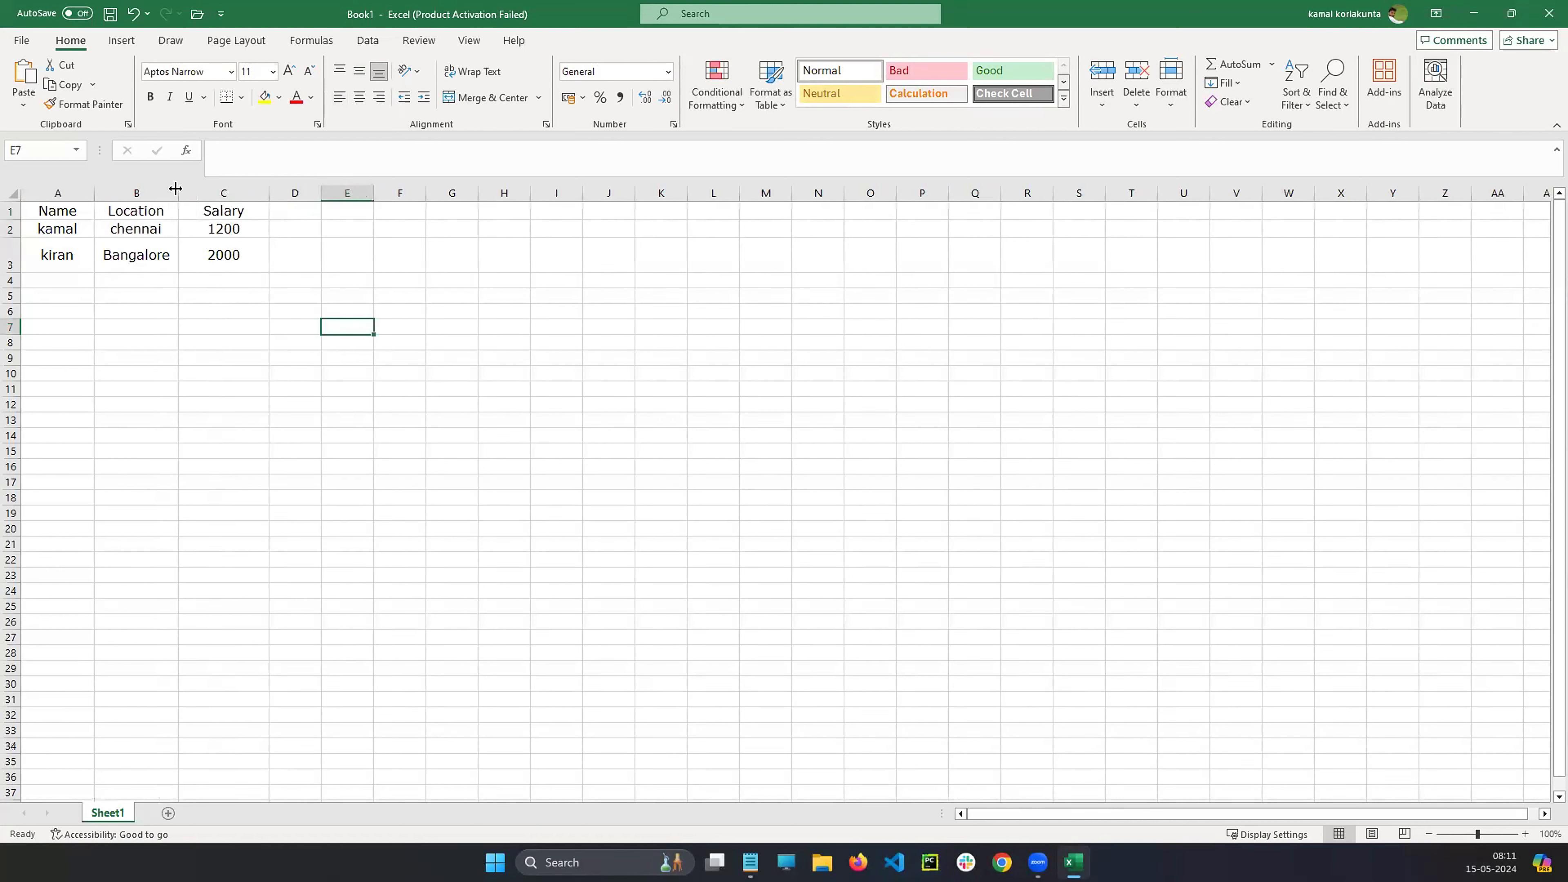
click(67, 211)
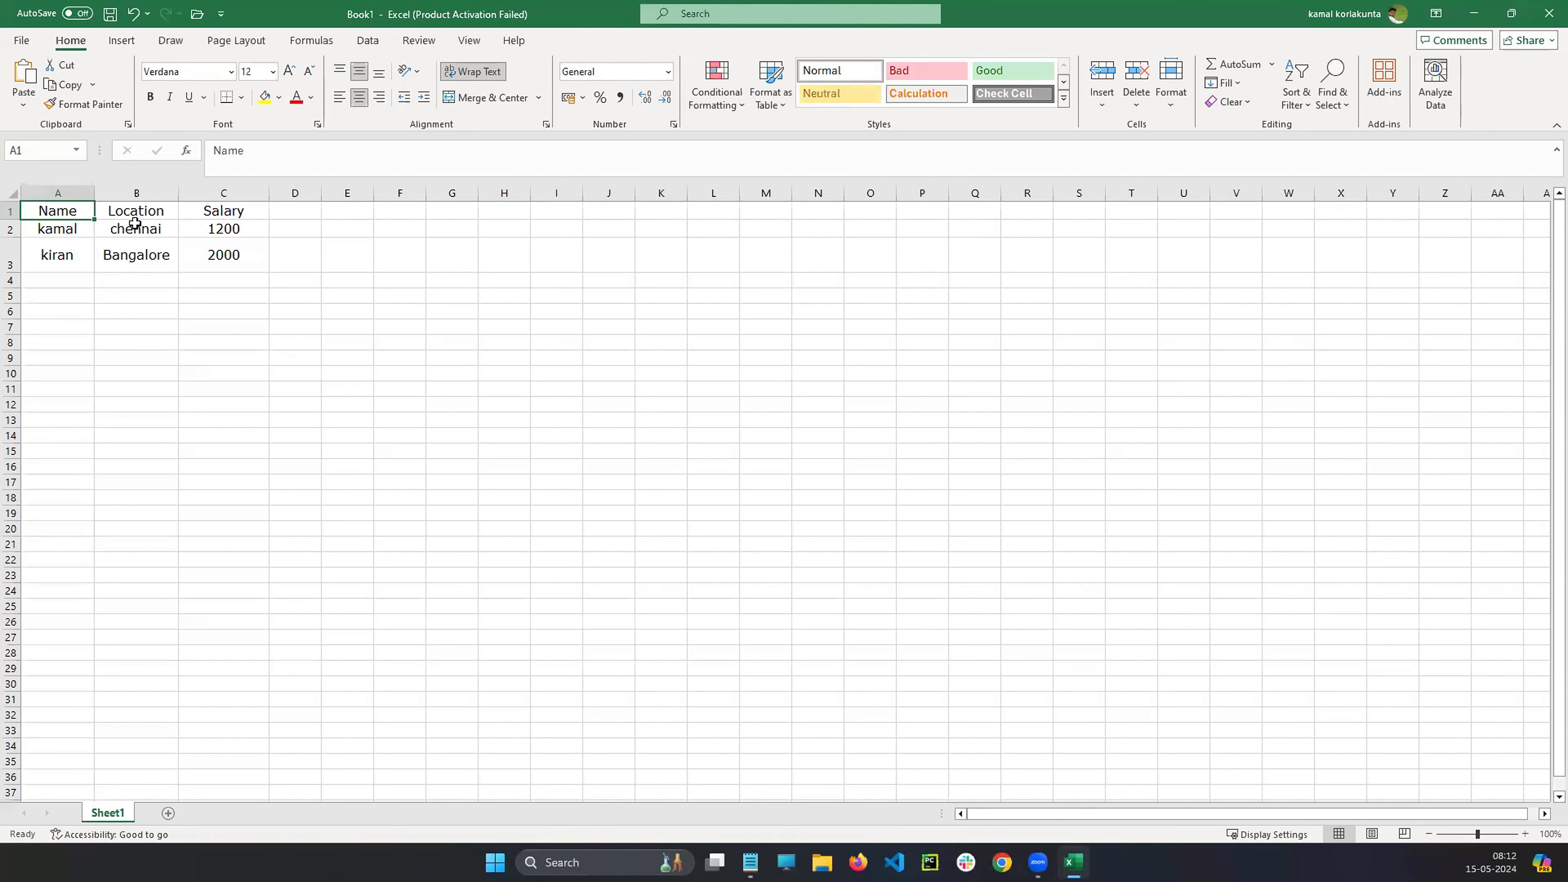
key(shift+Down)
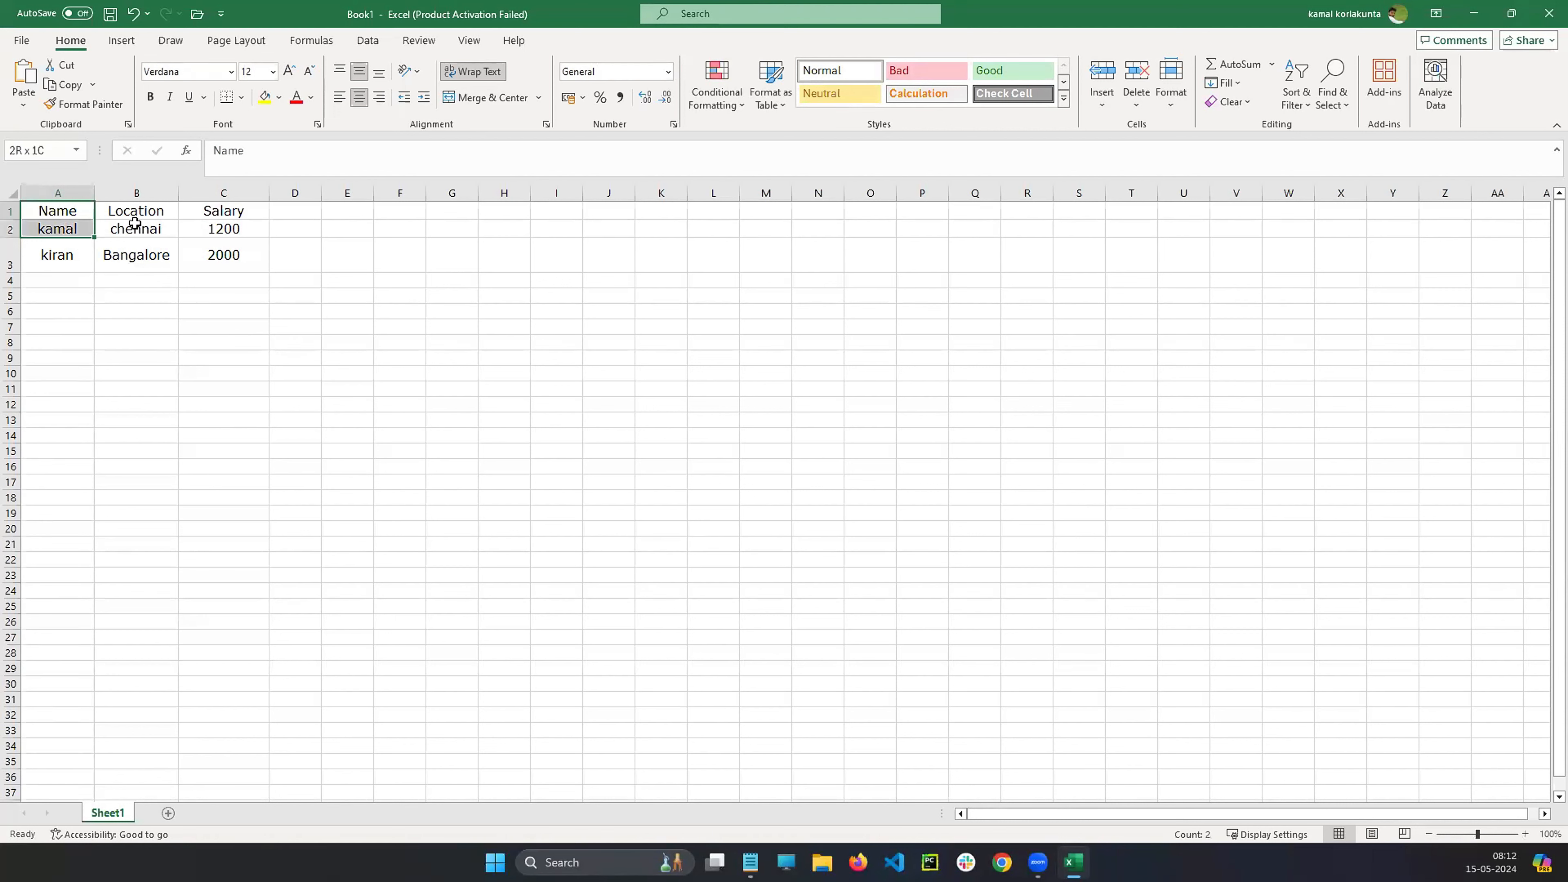
key(shift+Right)
click(376, 260)
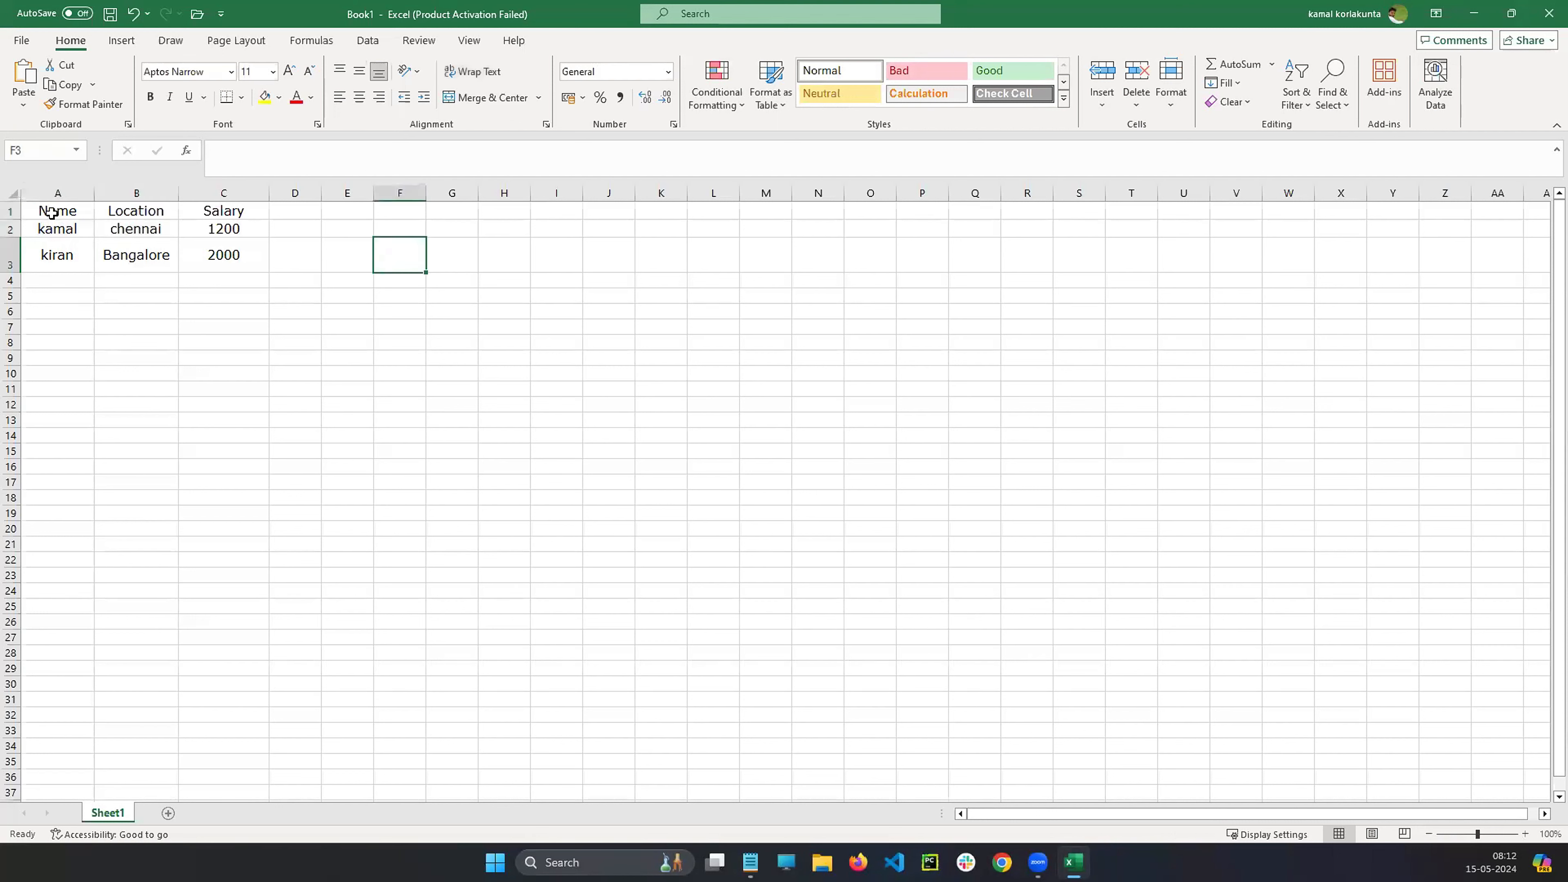
- Make the header cells A1:C1 bold and fill them with the standard light blue color
click(52, 213)
key(shift+Right)
key(shift+Right)
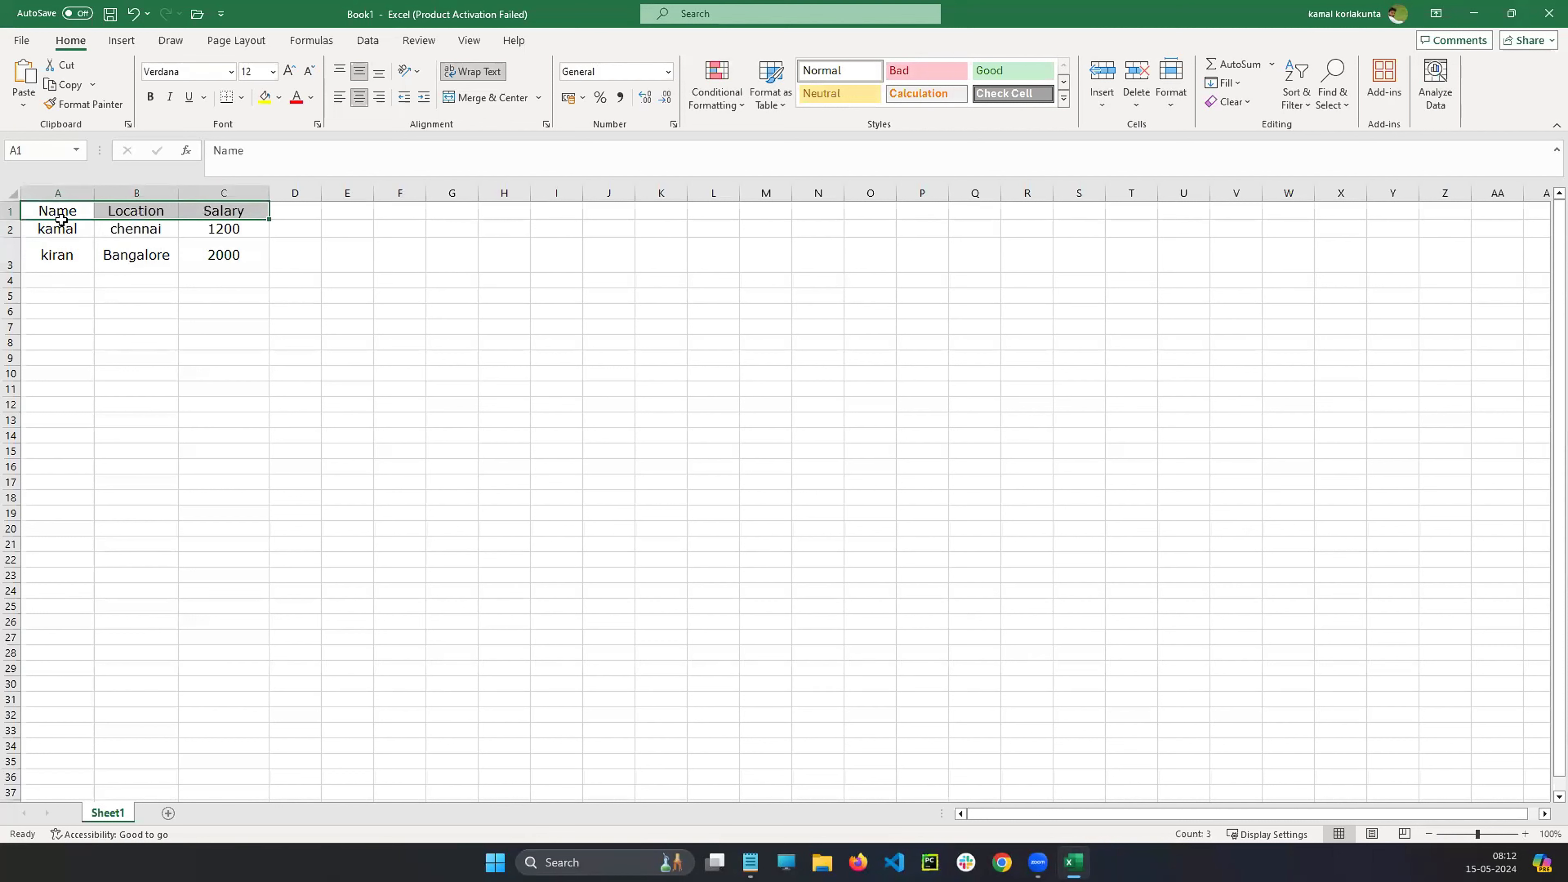
click(150, 98)
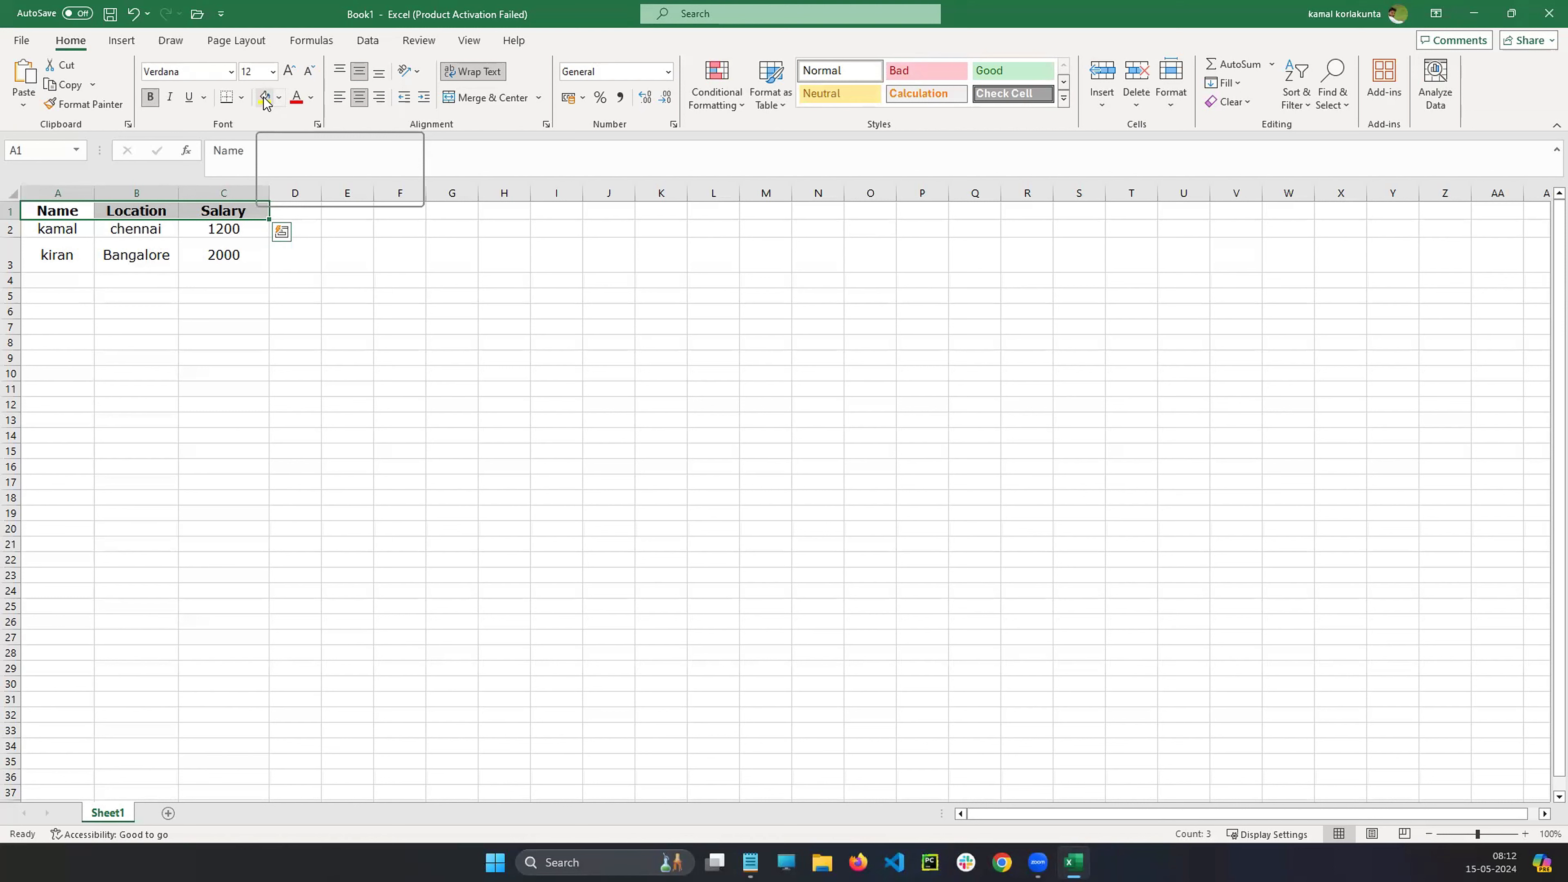
click(280, 98)
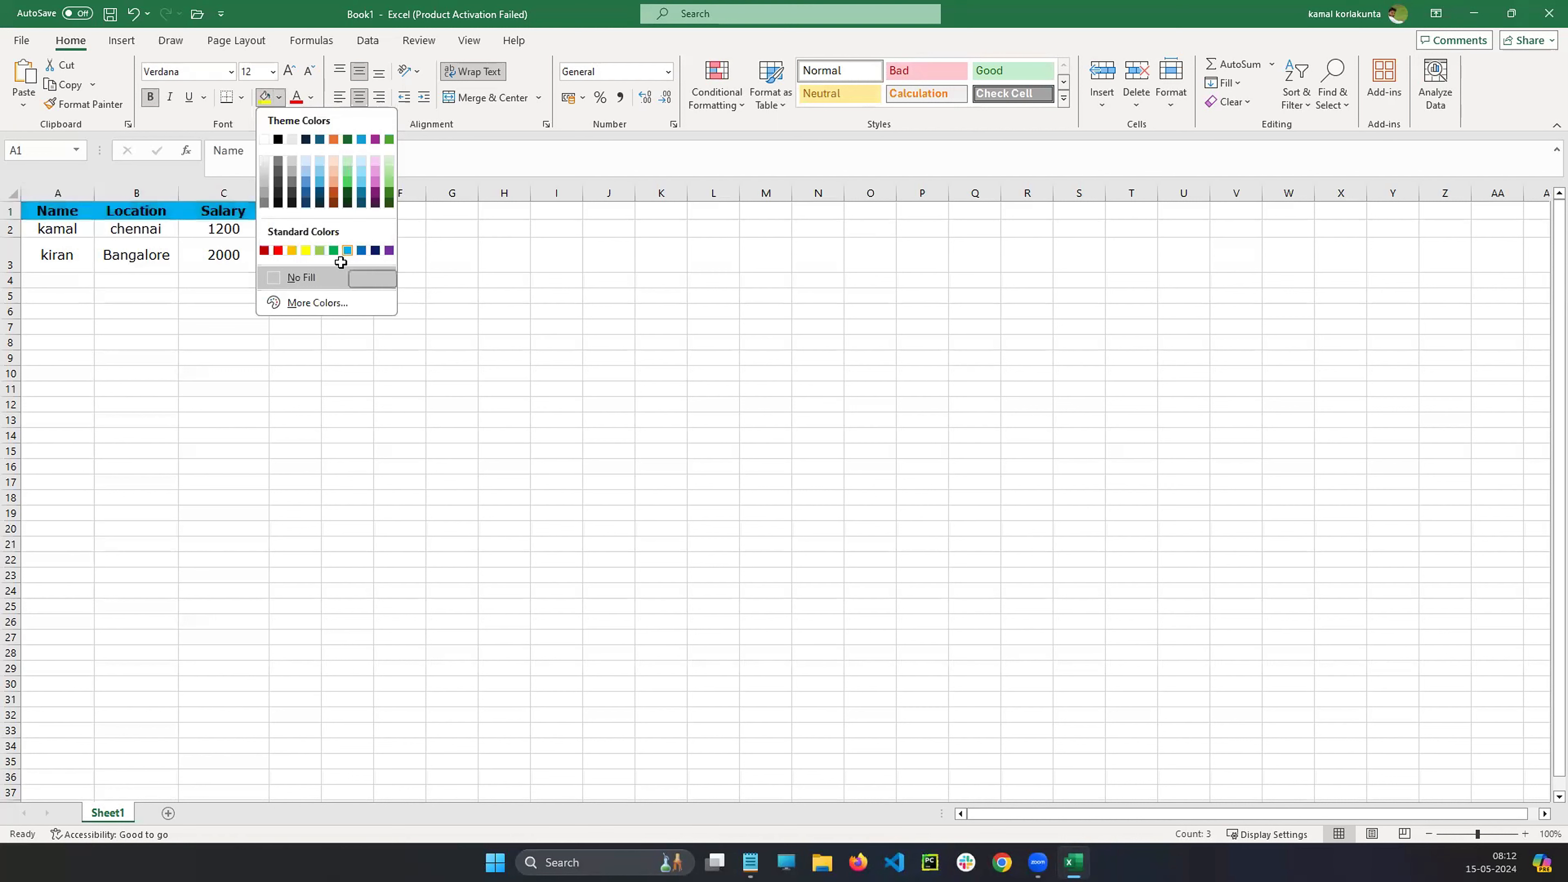
click(347, 251)
click(231, 370)
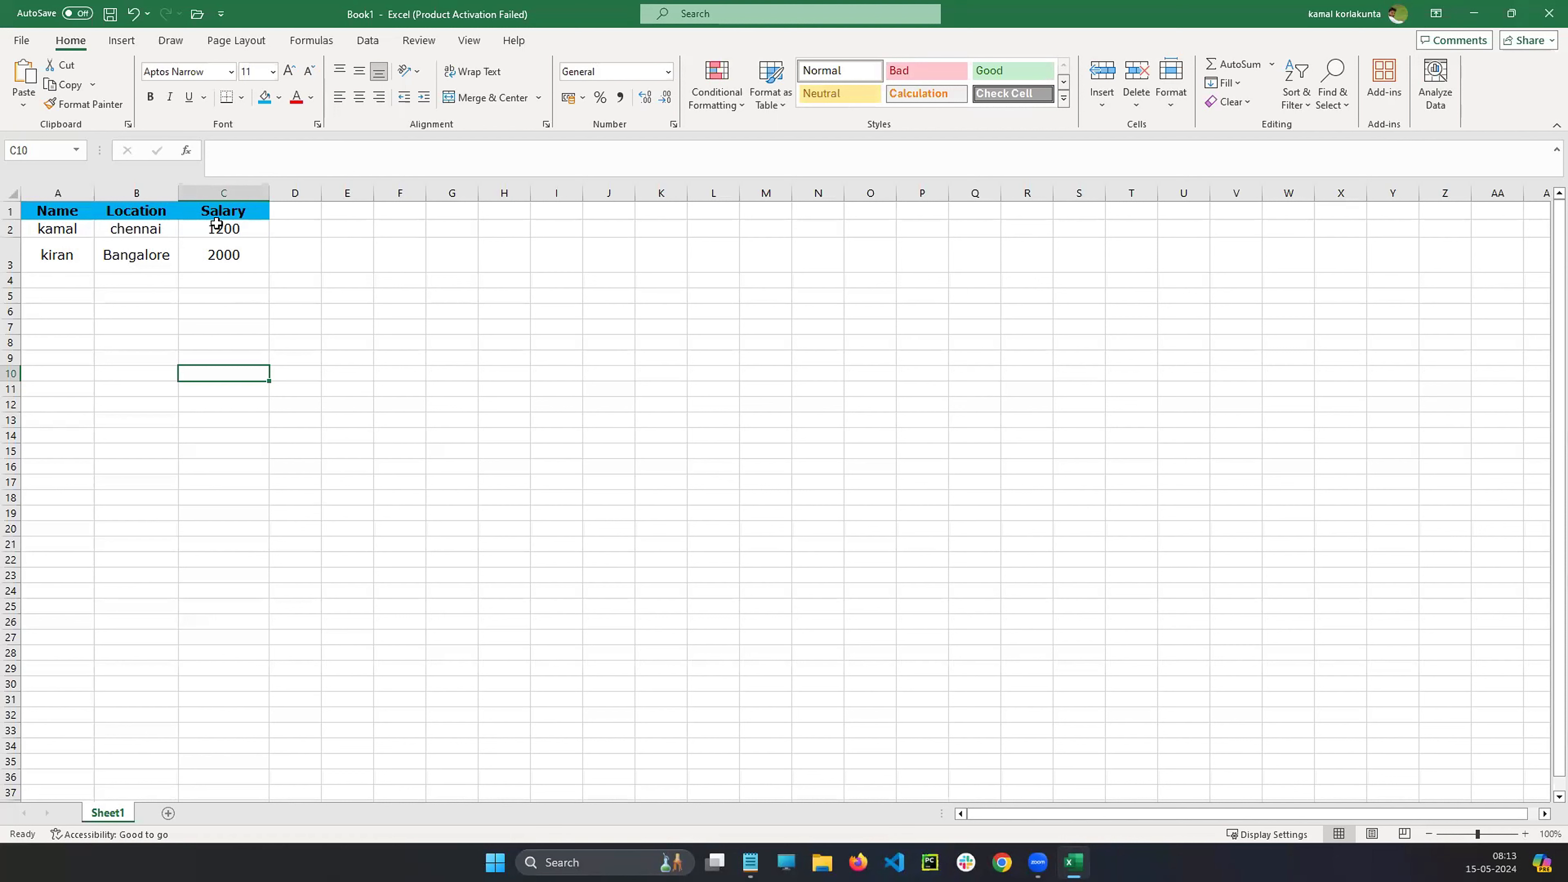
- Fill the salary values in C2:C3 with the standard yellow color
click(253, 234)
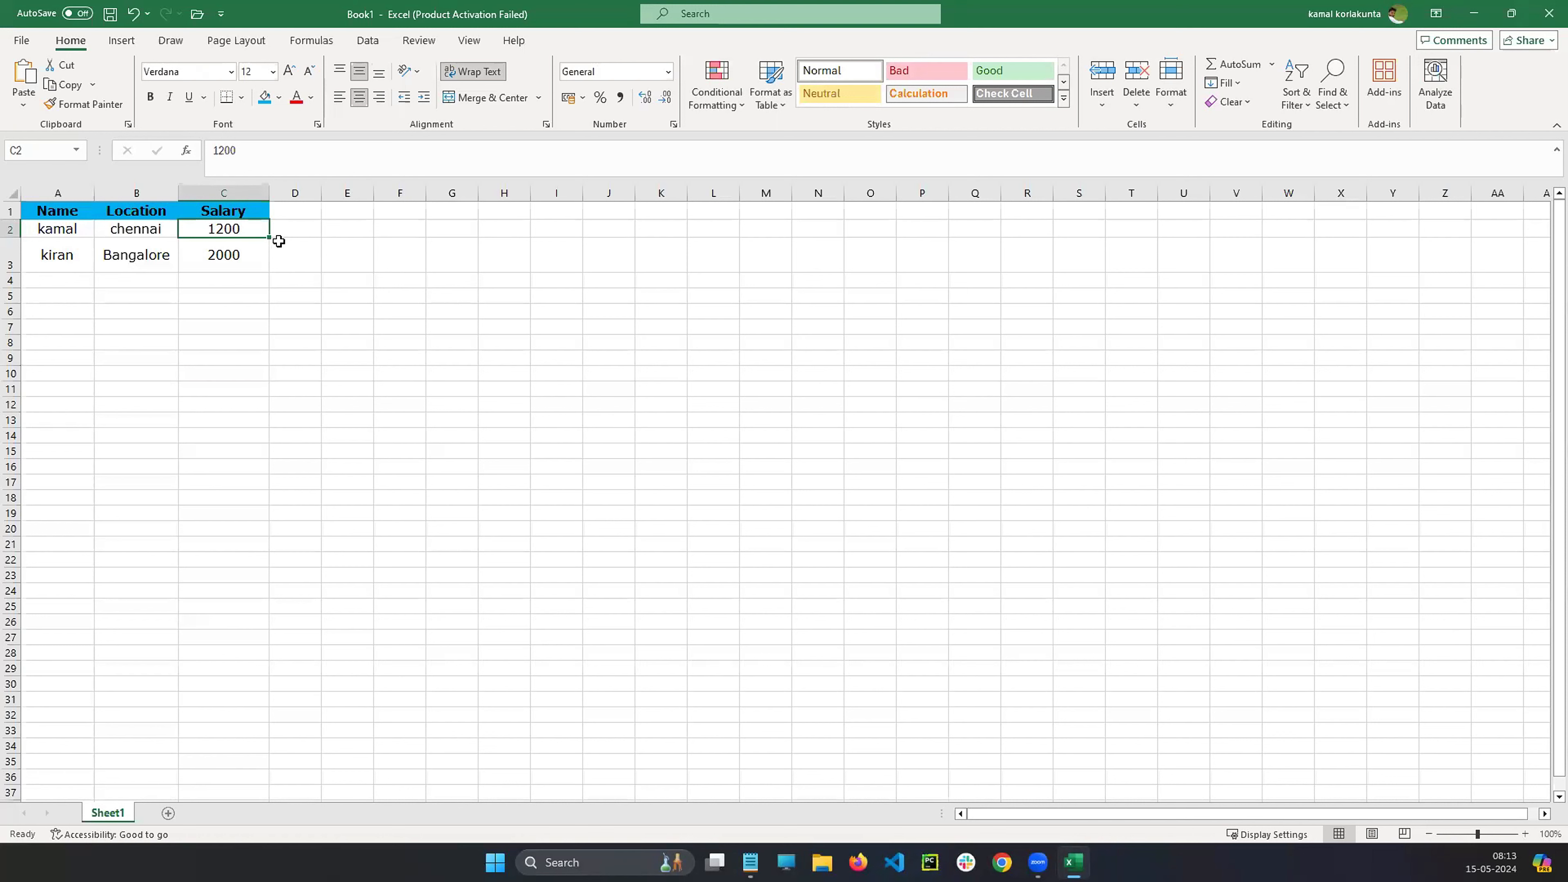
key(shift+Down)
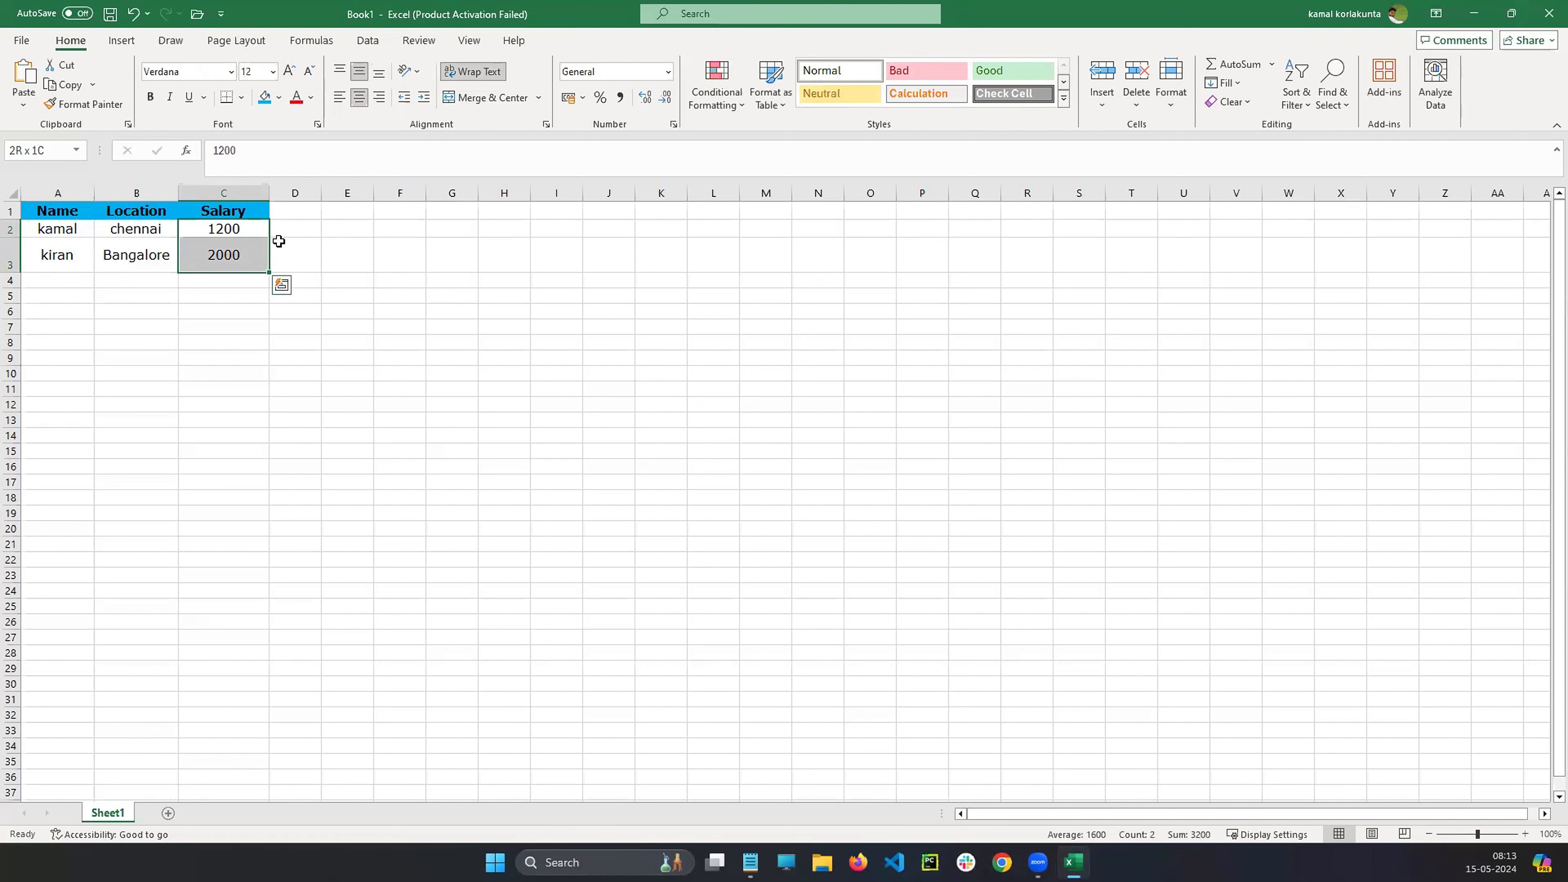
click(279, 101)
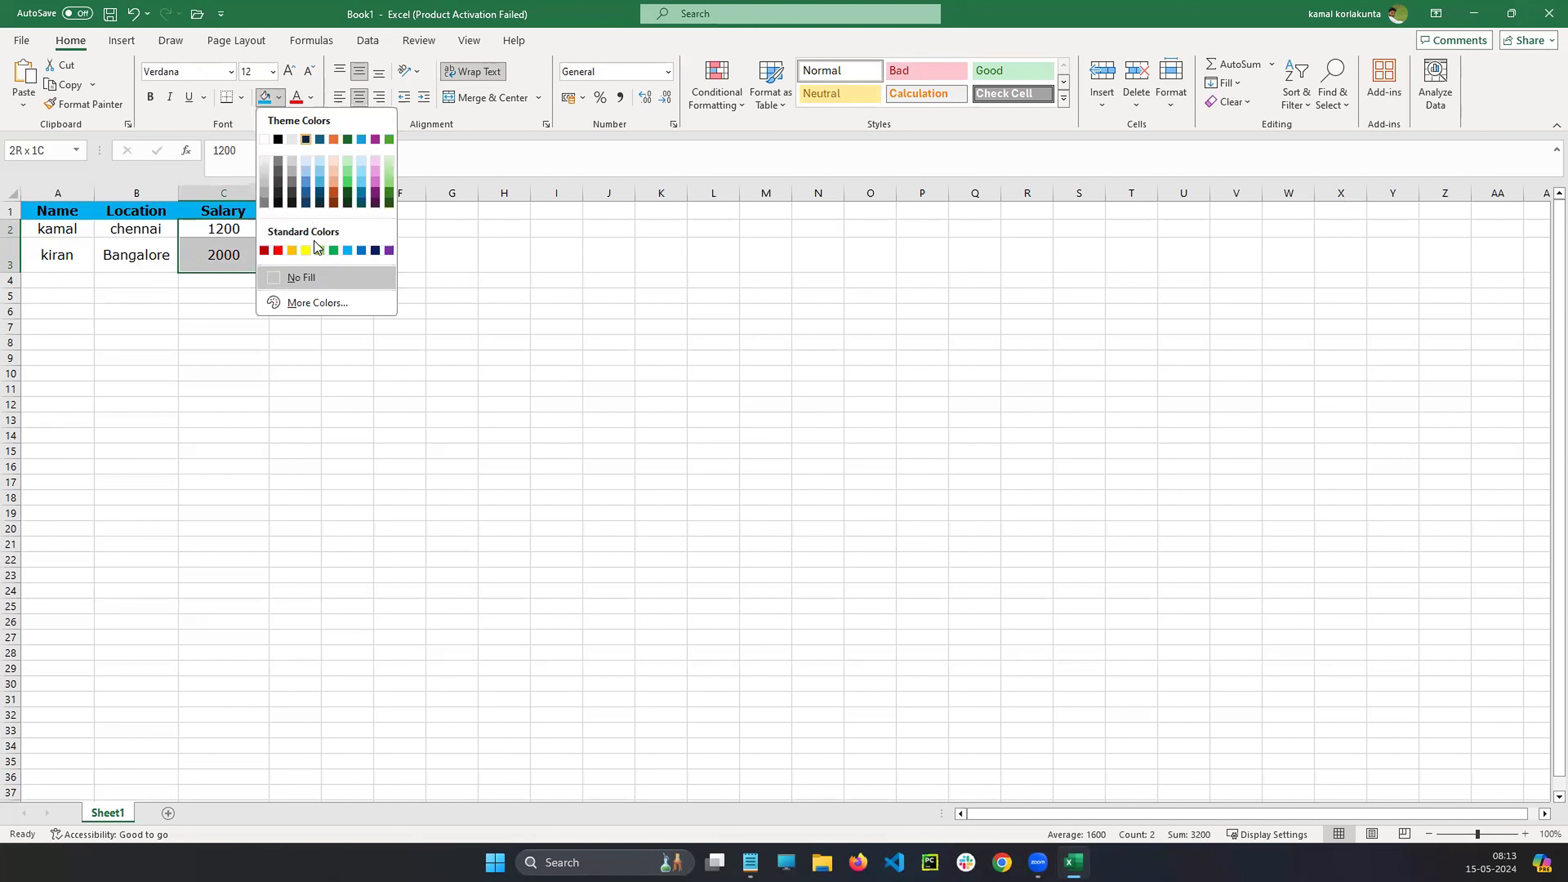
click(305, 250)
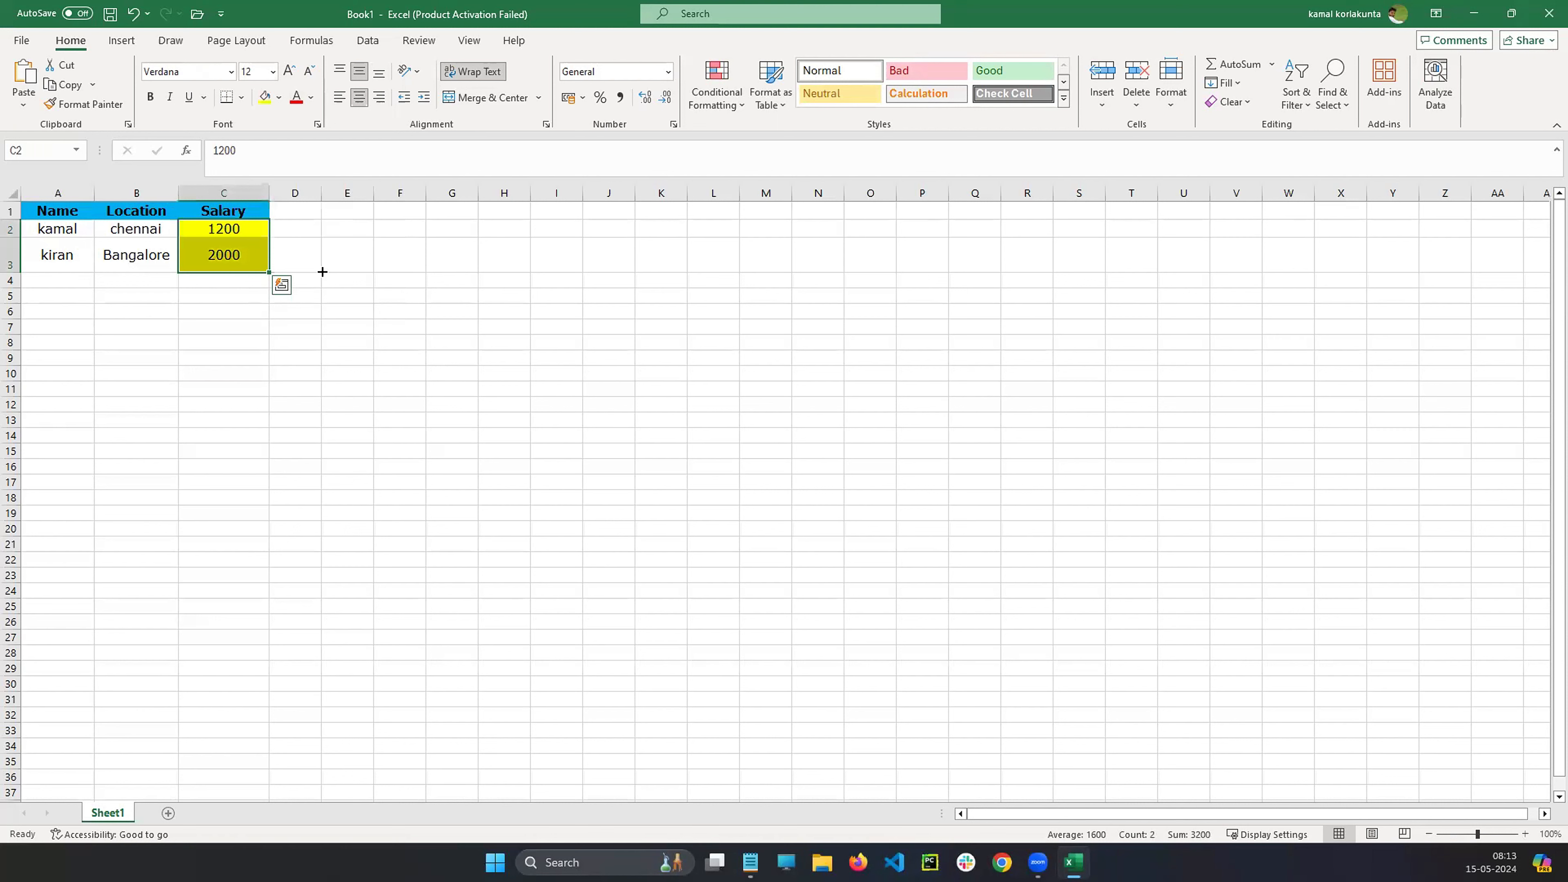
click(274, 253)
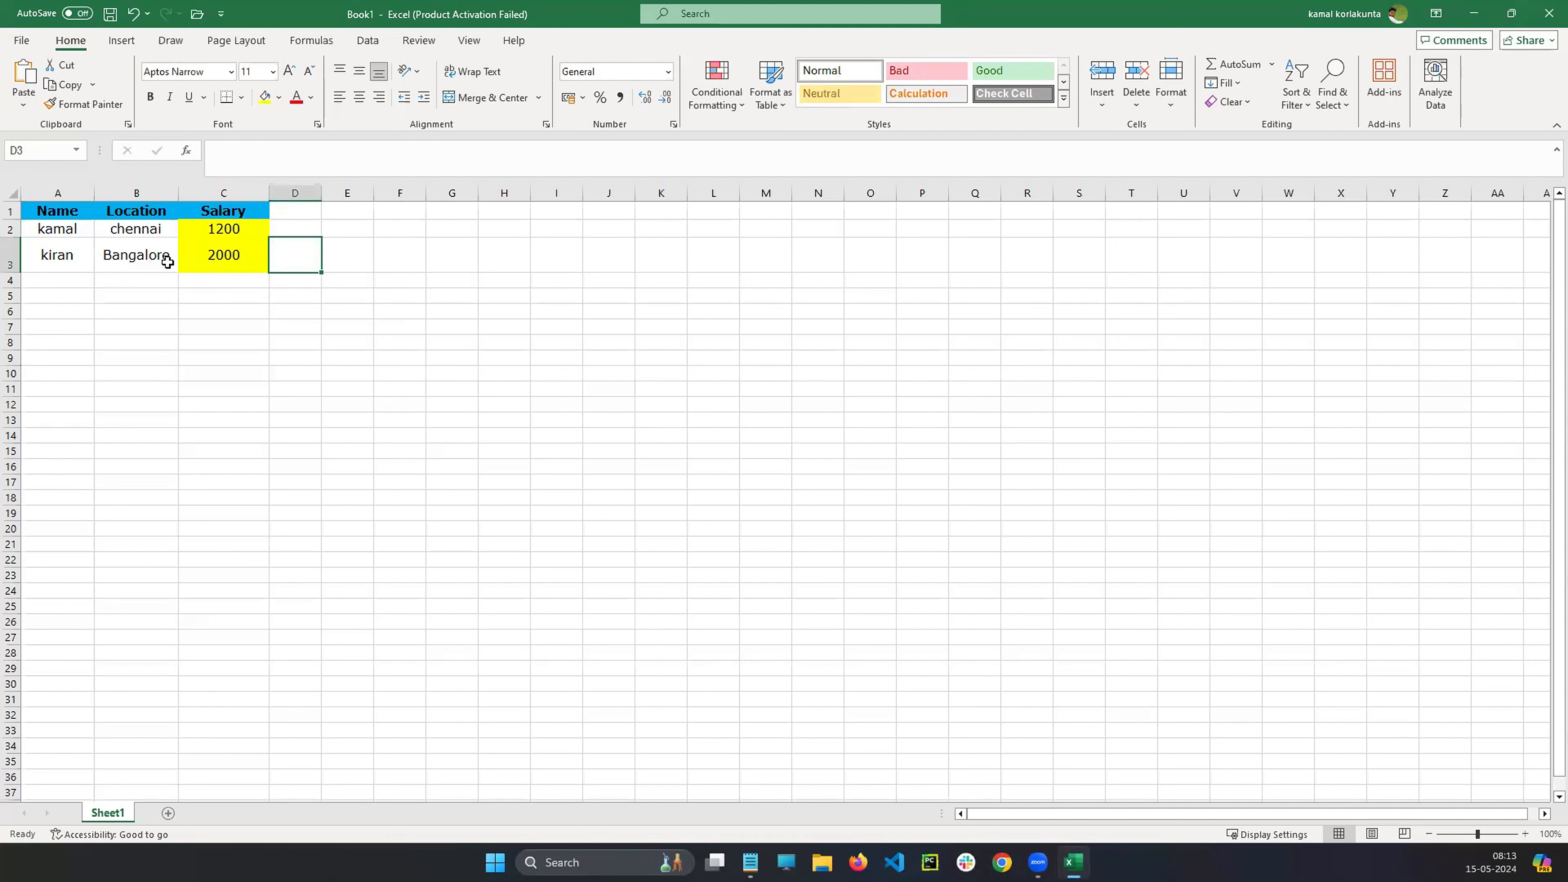
- Fill the name cells A2:A3 with the green theme color
click(74, 226)
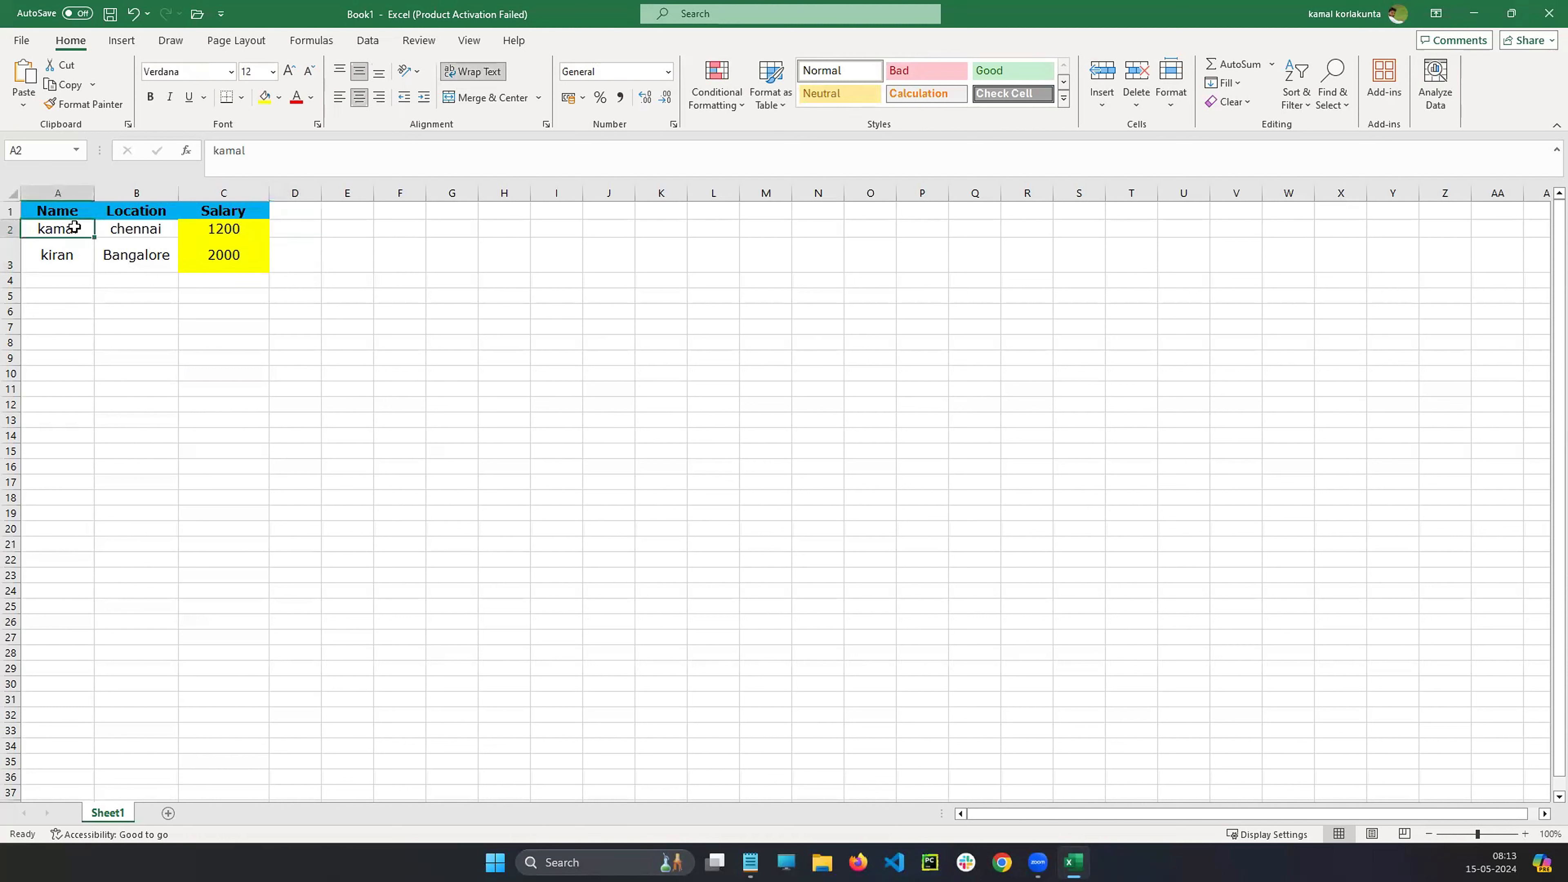
key(shift+Down)
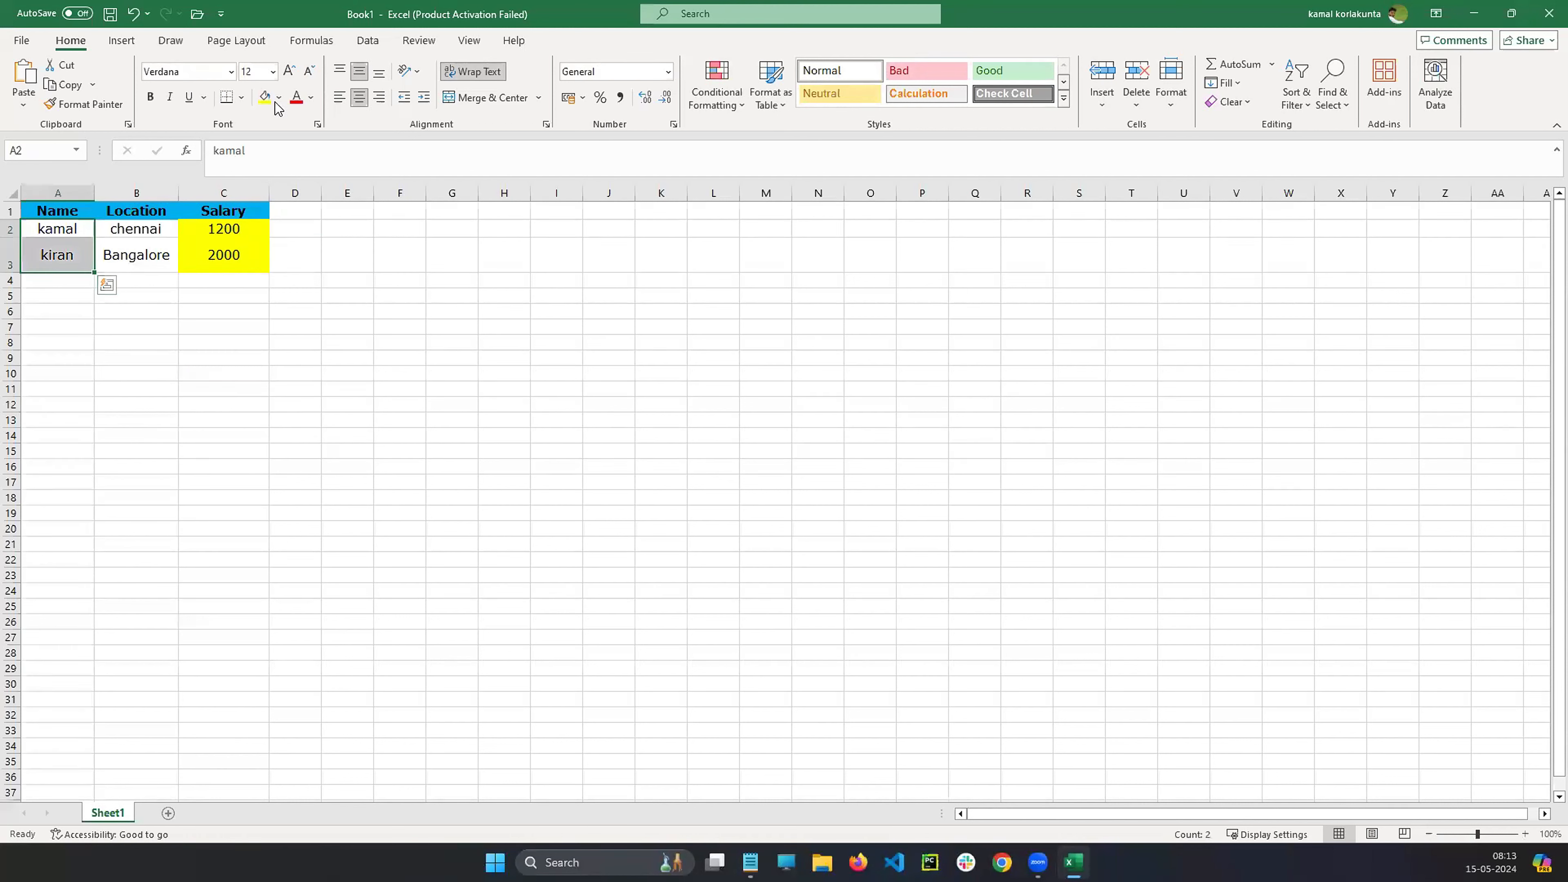
click(279, 99)
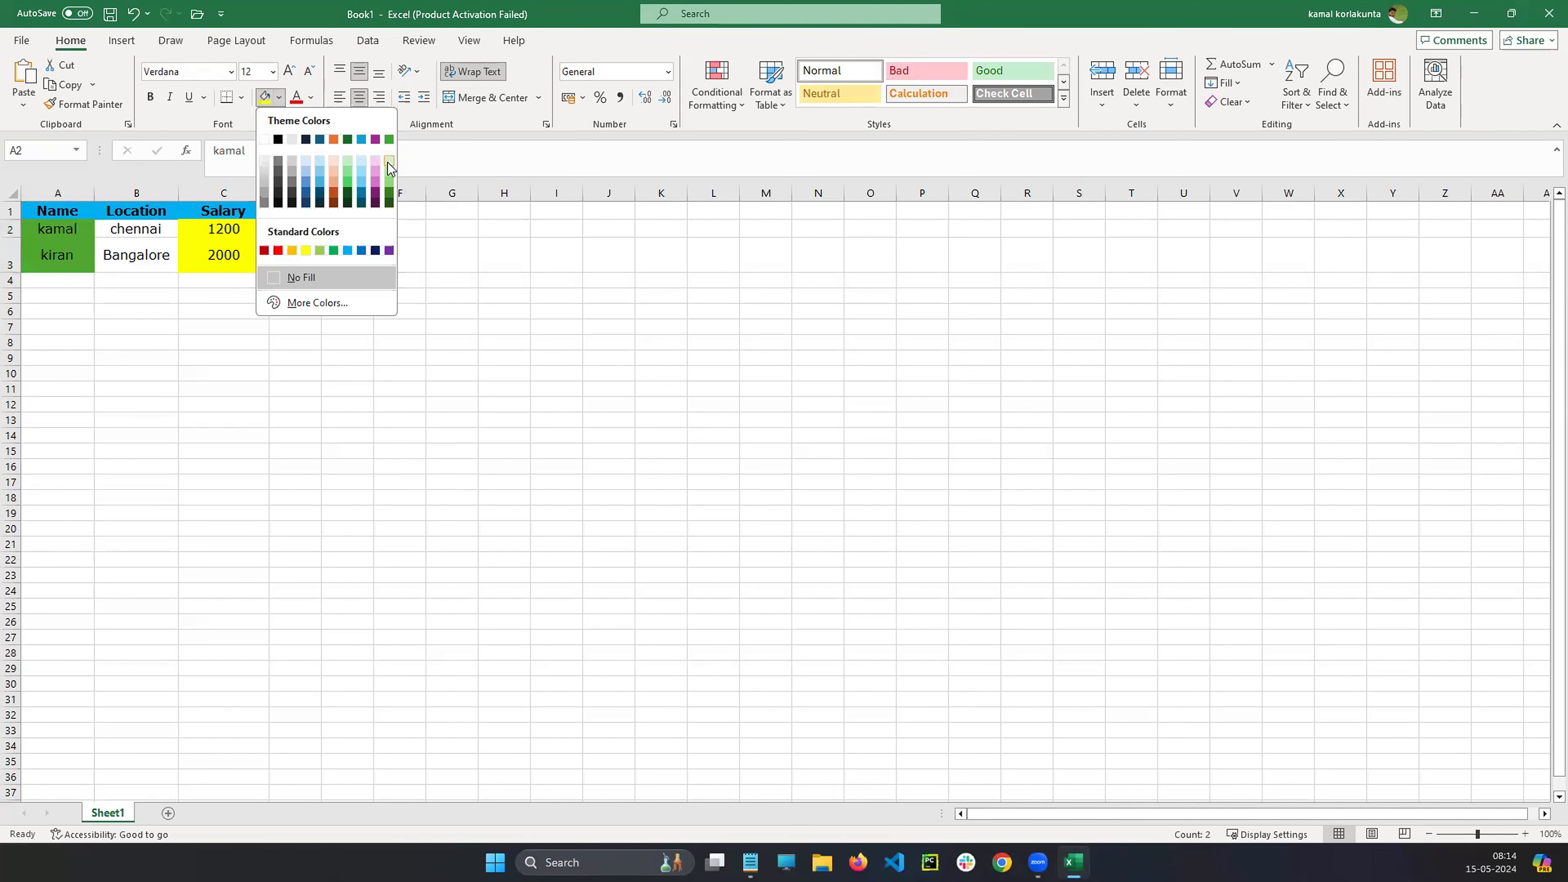
click(389, 140)
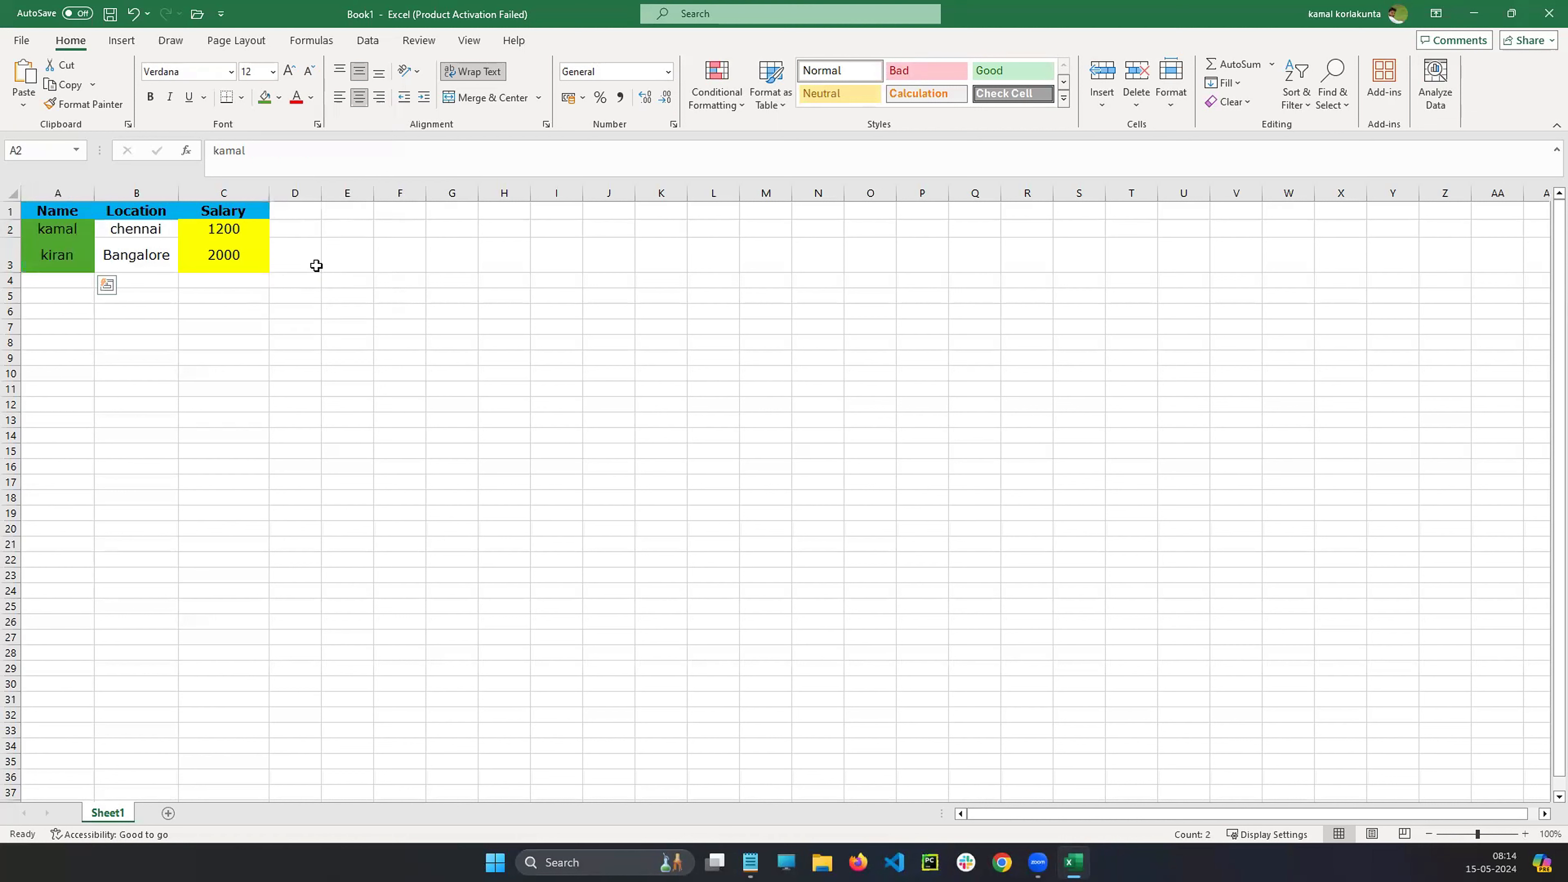
click(272, 313)
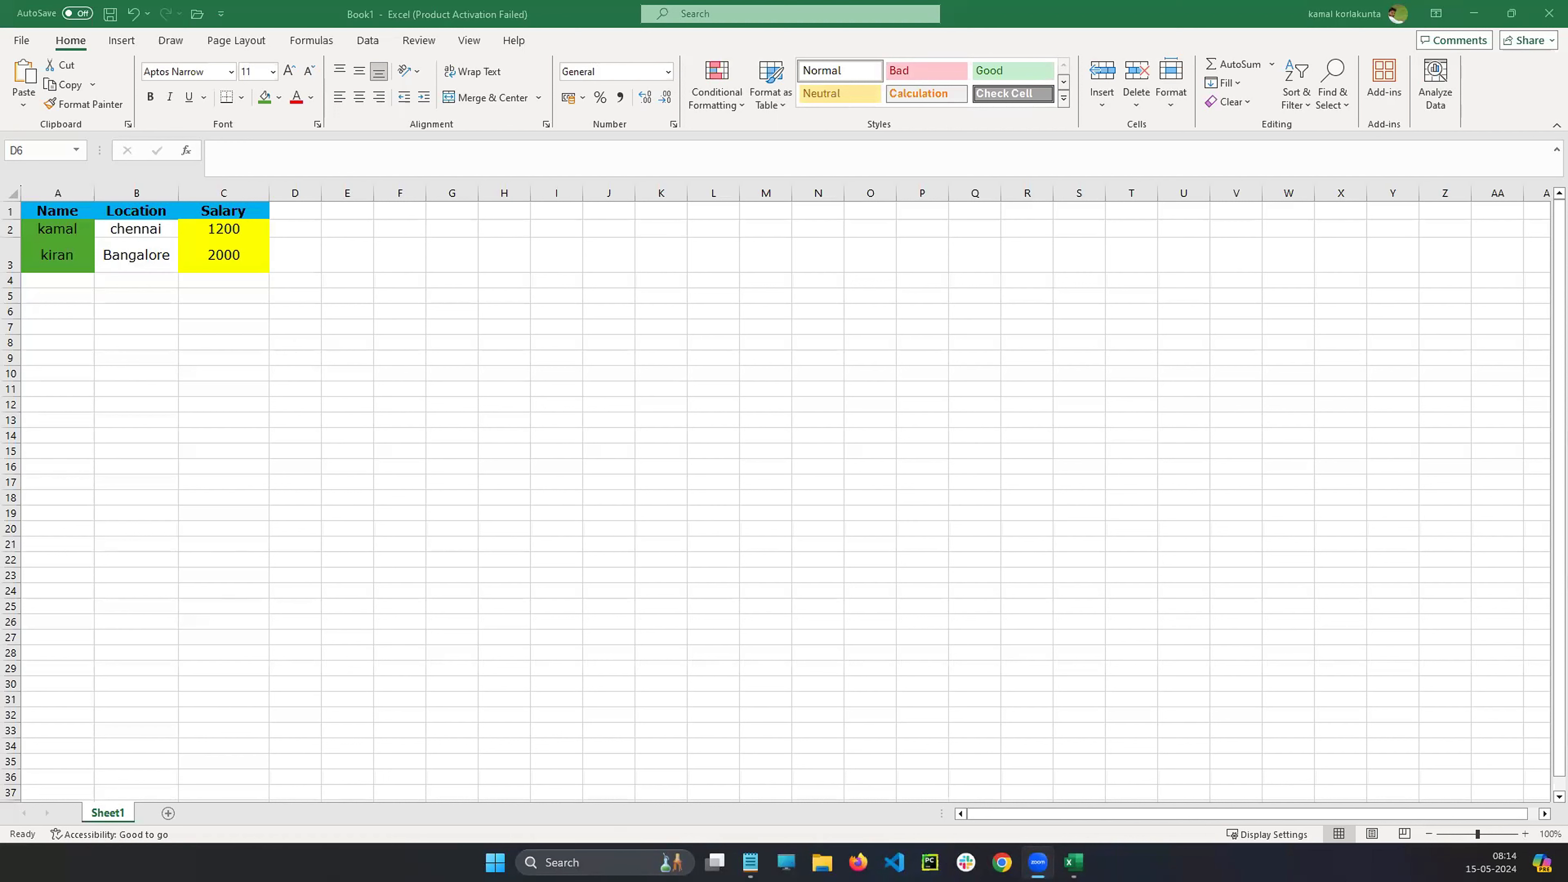
- Add a second worksheet and enter a first name in cell D8
click(171, 817)
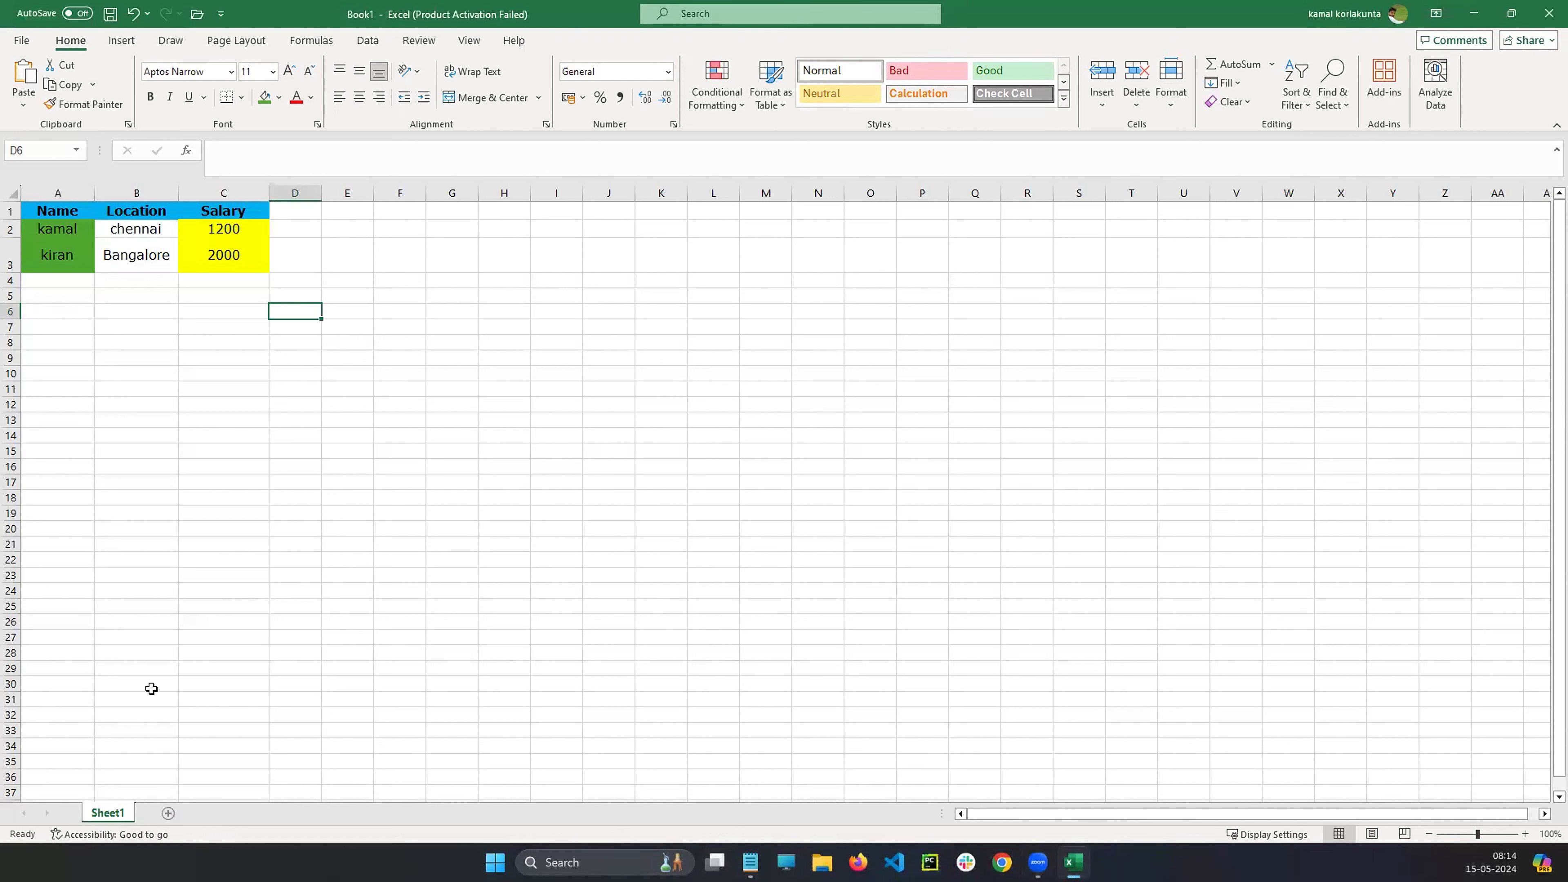
click(168, 812)
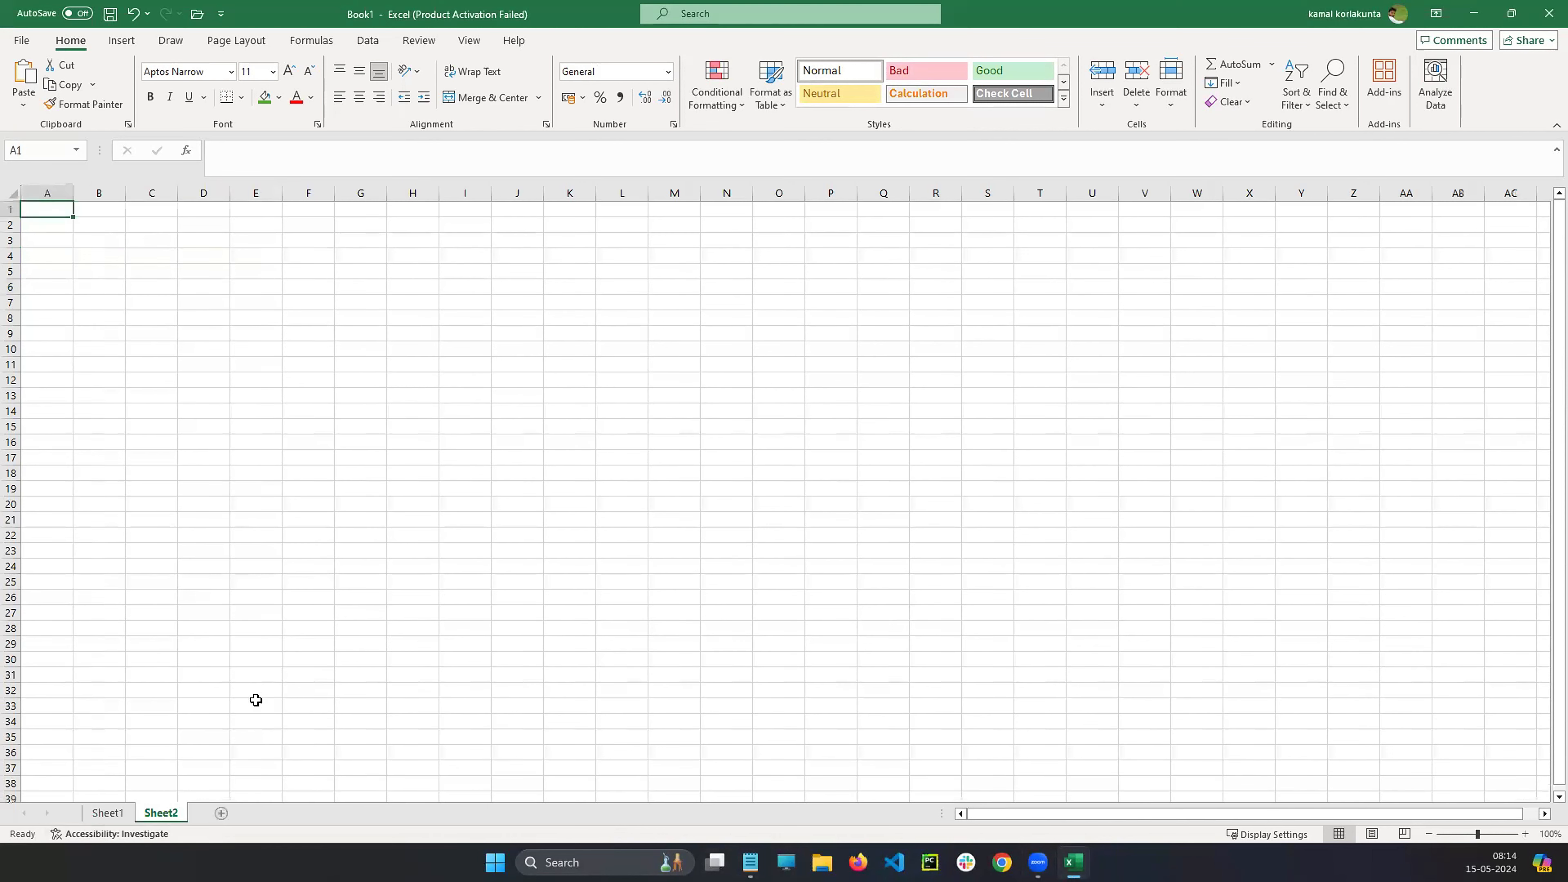
click(179, 320)
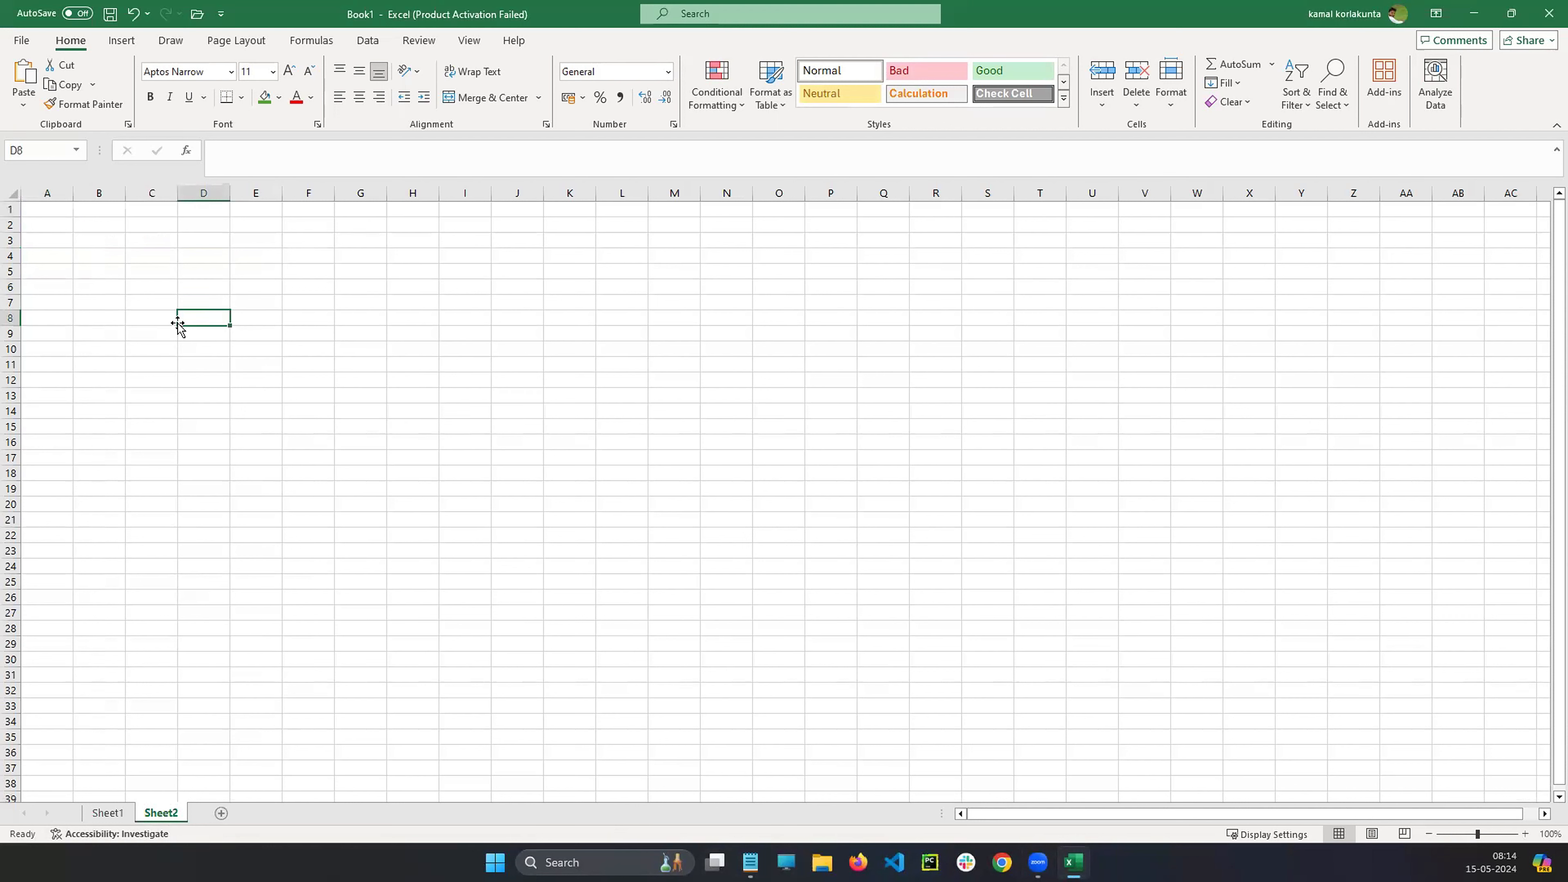
double_click(201, 318)
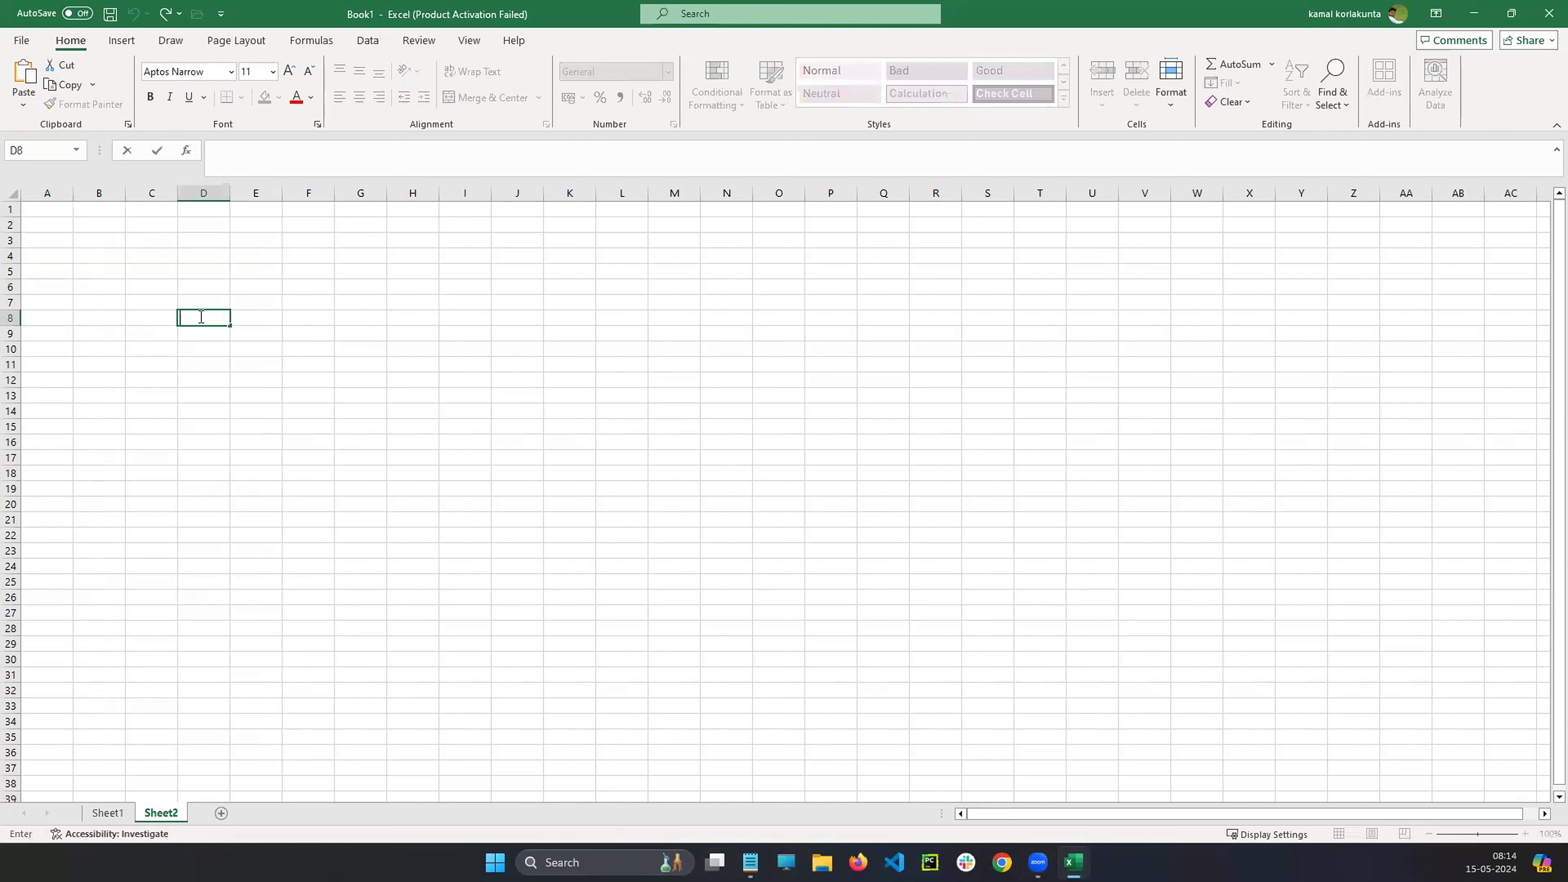
text(kamal)
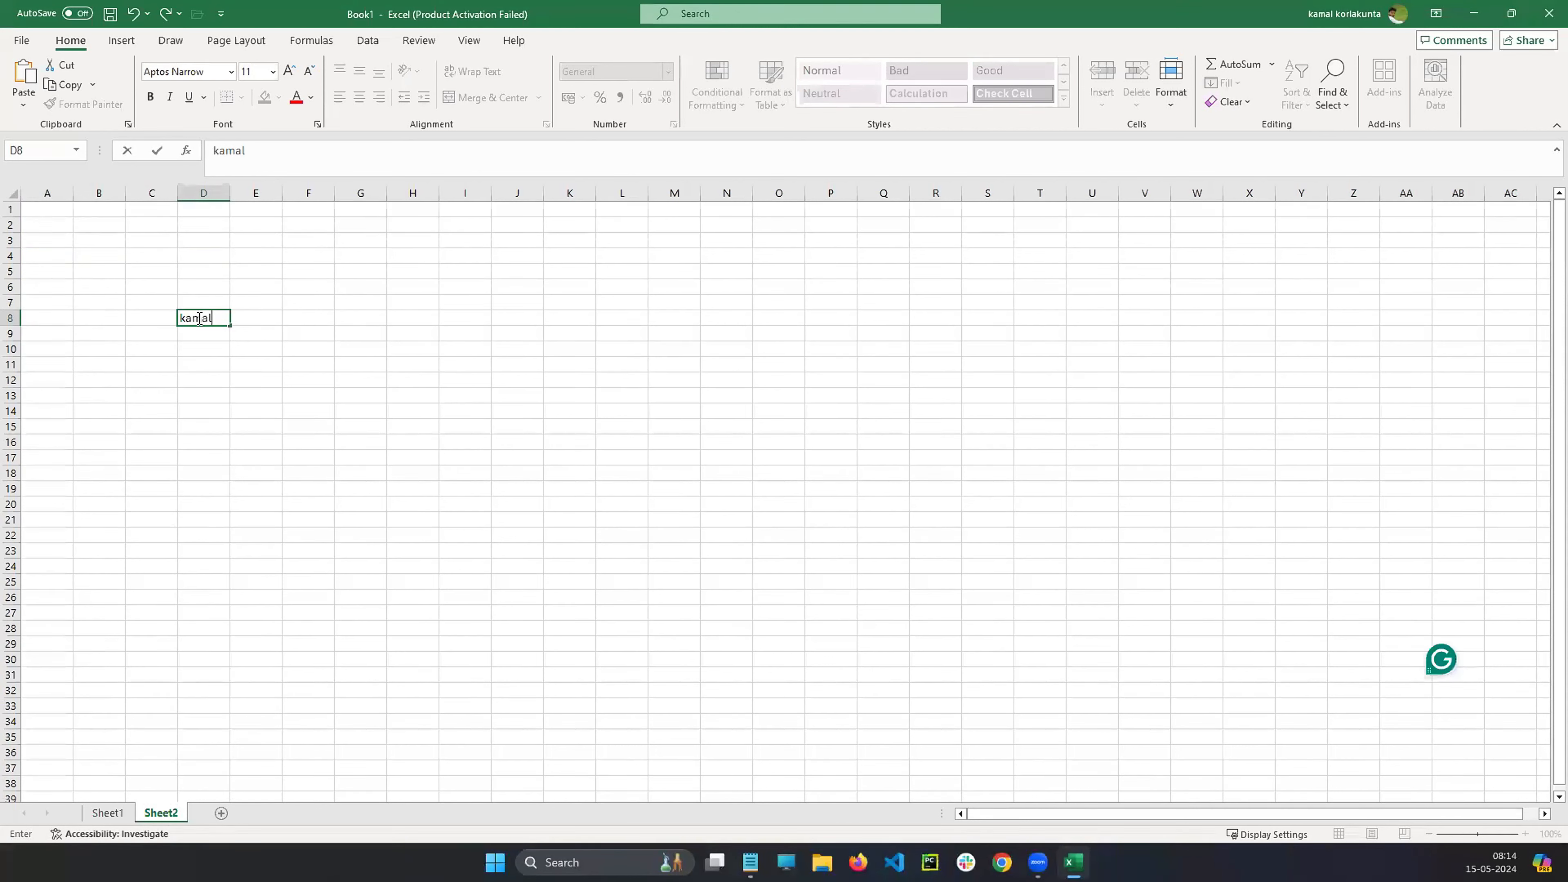
click(270, 352)
click(197, 324)
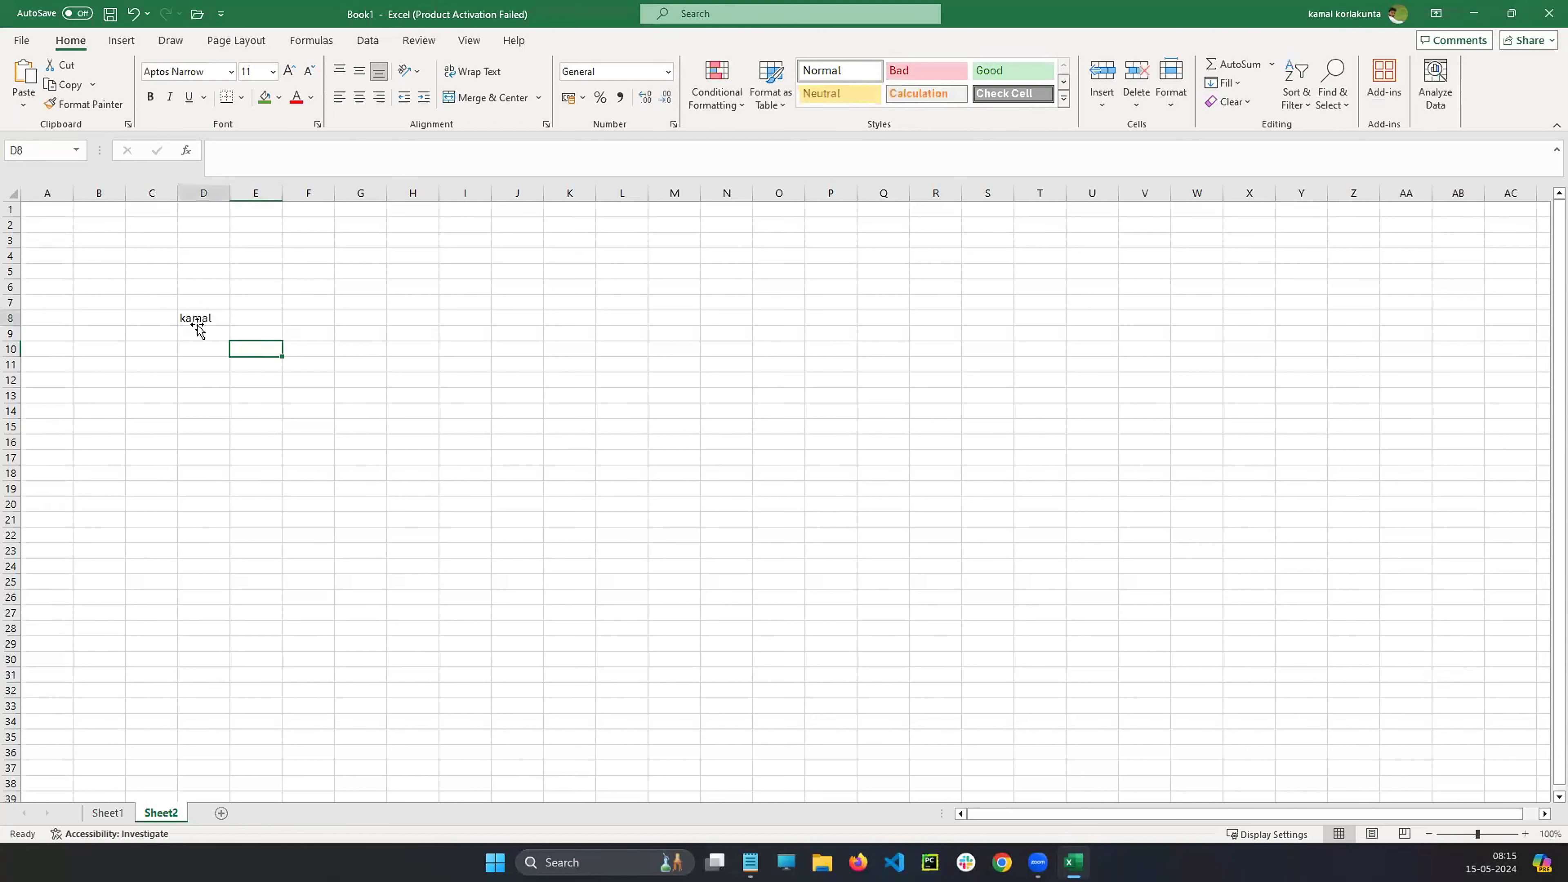
- Outline cell H4 with the red on-screen pen, then clear the annotation
click(475, 319)
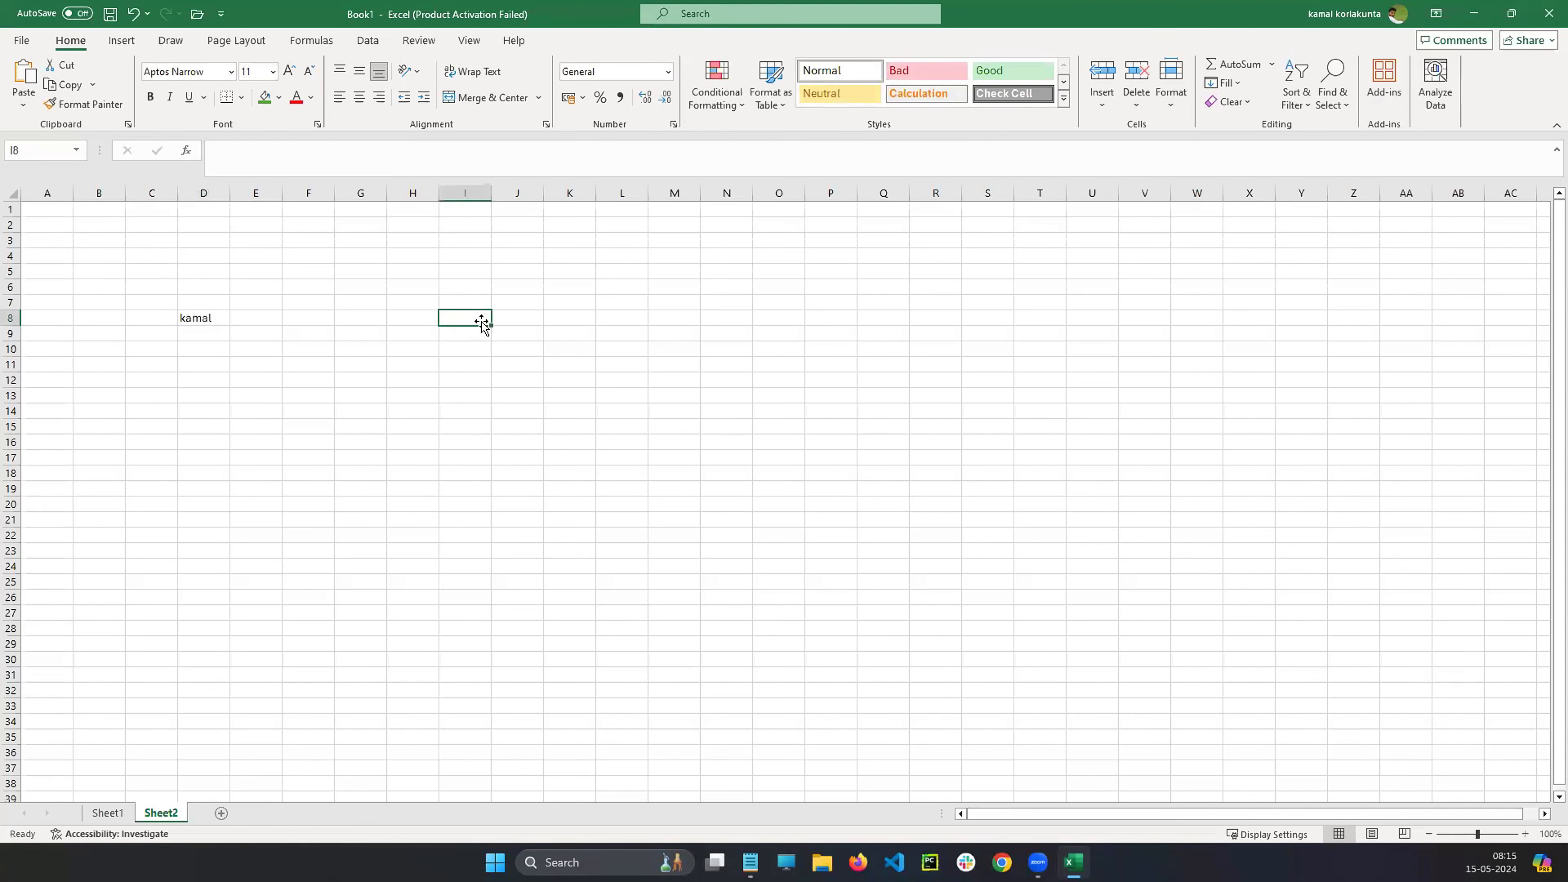
double_click(475, 318)
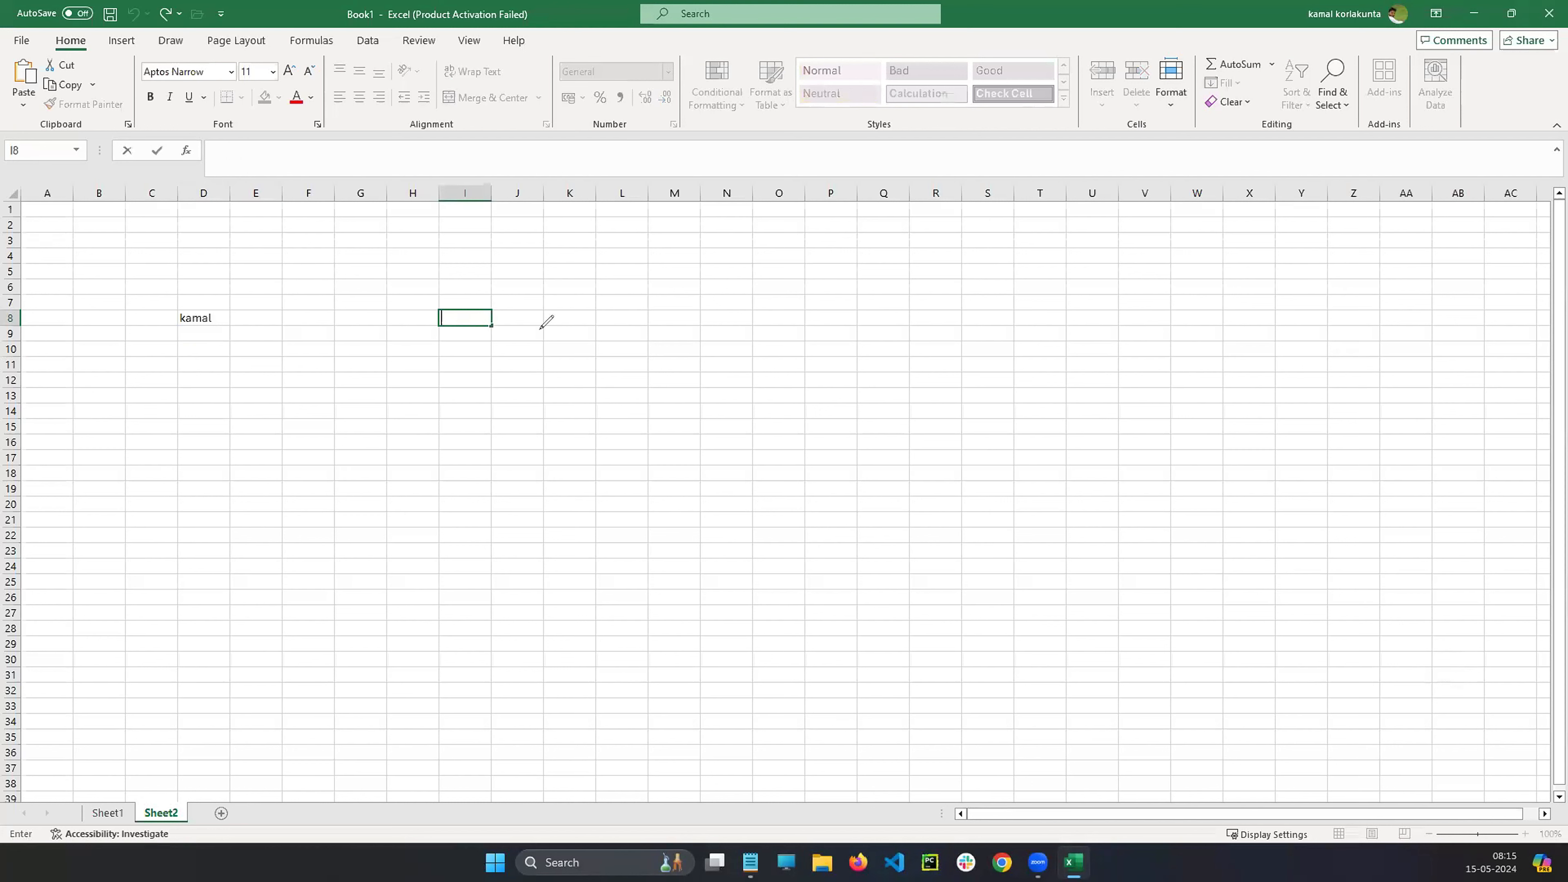
mouse_move(387, 246)
mouse_down()
mouse_move(403, 265)
mouse_move(436, 264)
mouse_up()
drag(388, 245, 413, 248)
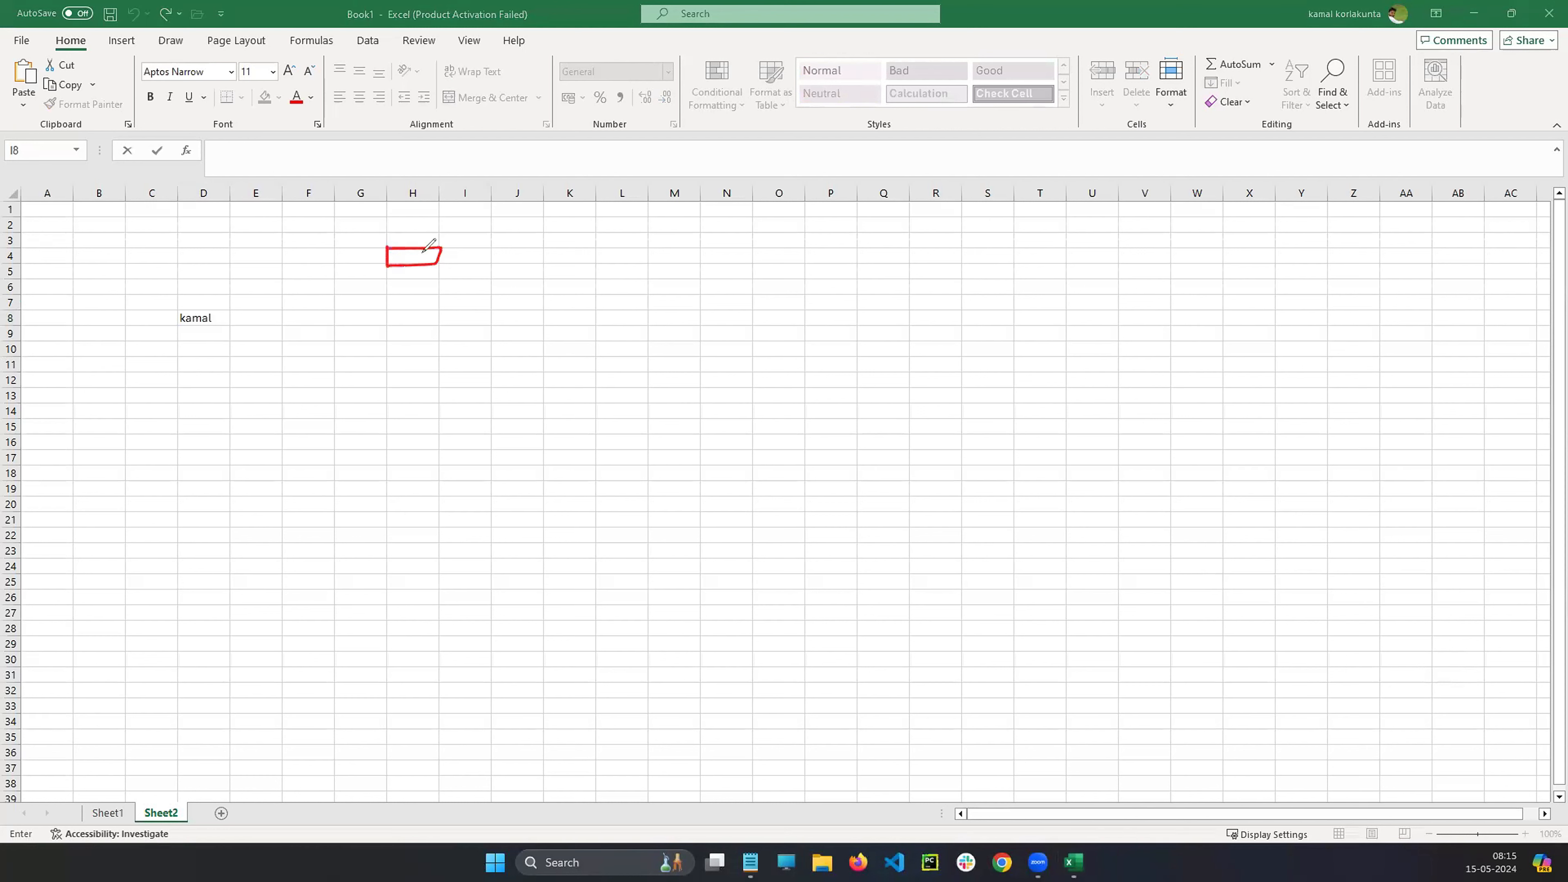
mouse_move(544, 260)
mouse_down()
mouse_move(594, 255)
mouse_move(595, 240)
mouse_move(545, 253)
mouse_up()
key(Escape)
- Enter 35 in cell I9 and compare its alignment with the text in D8
click(207, 319)
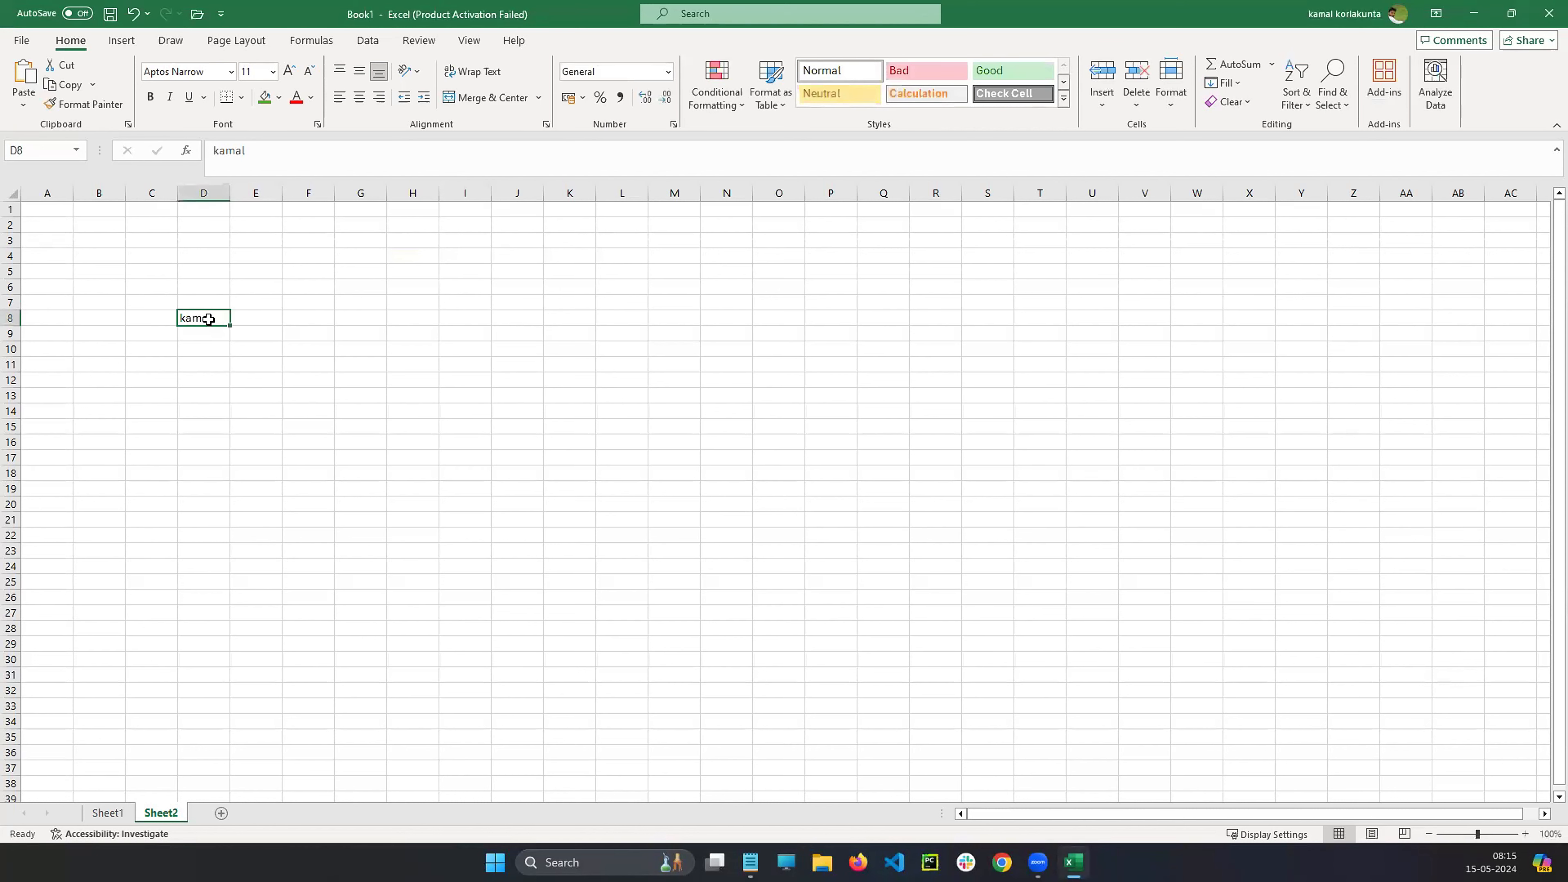
click(447, 331)
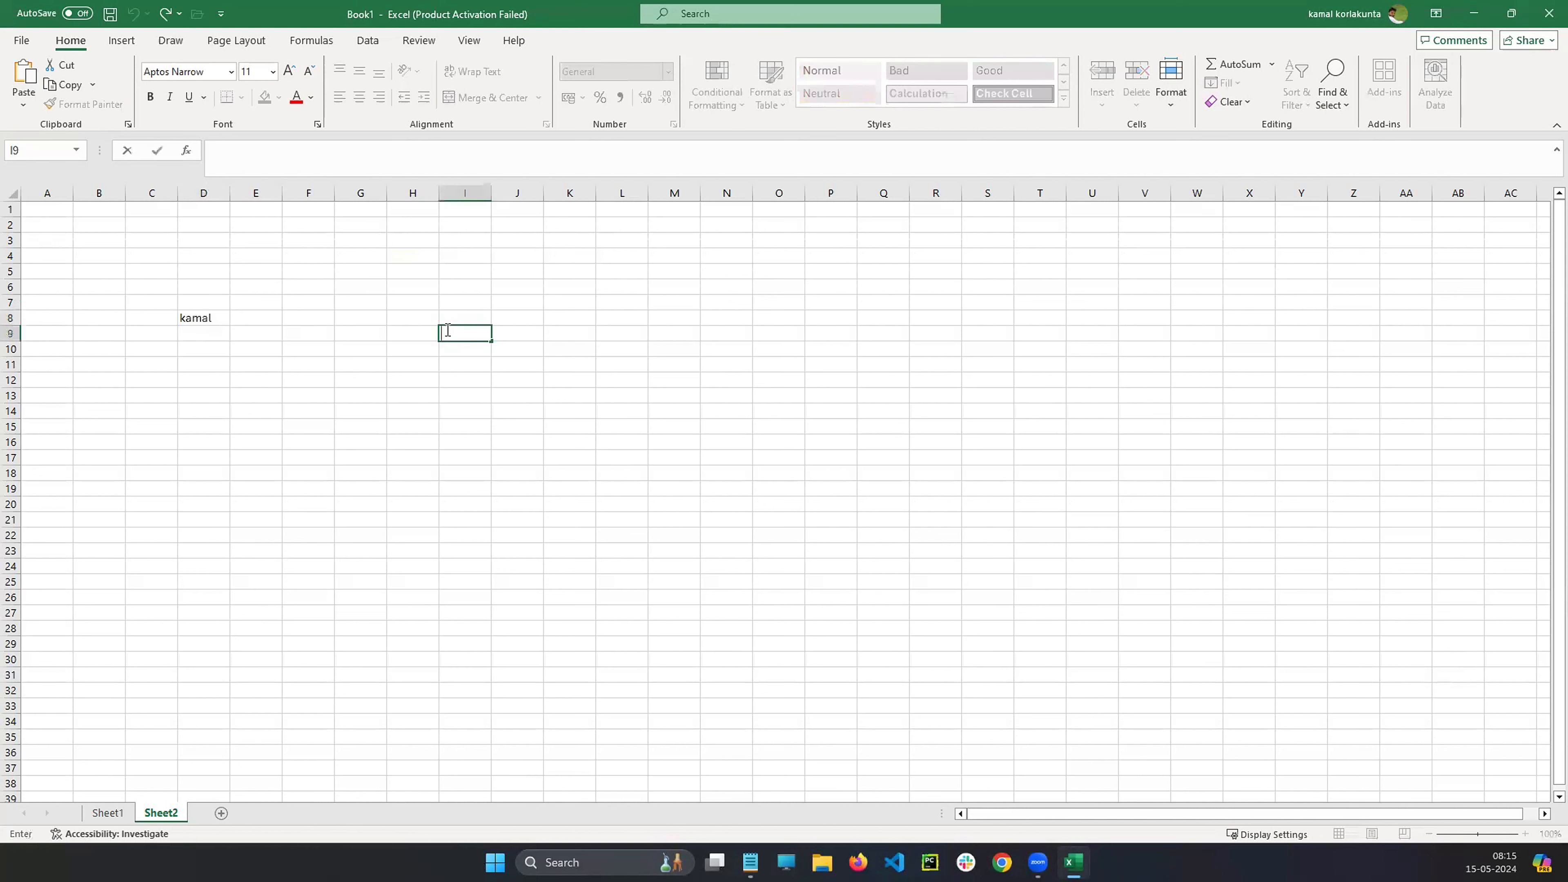
text(35)
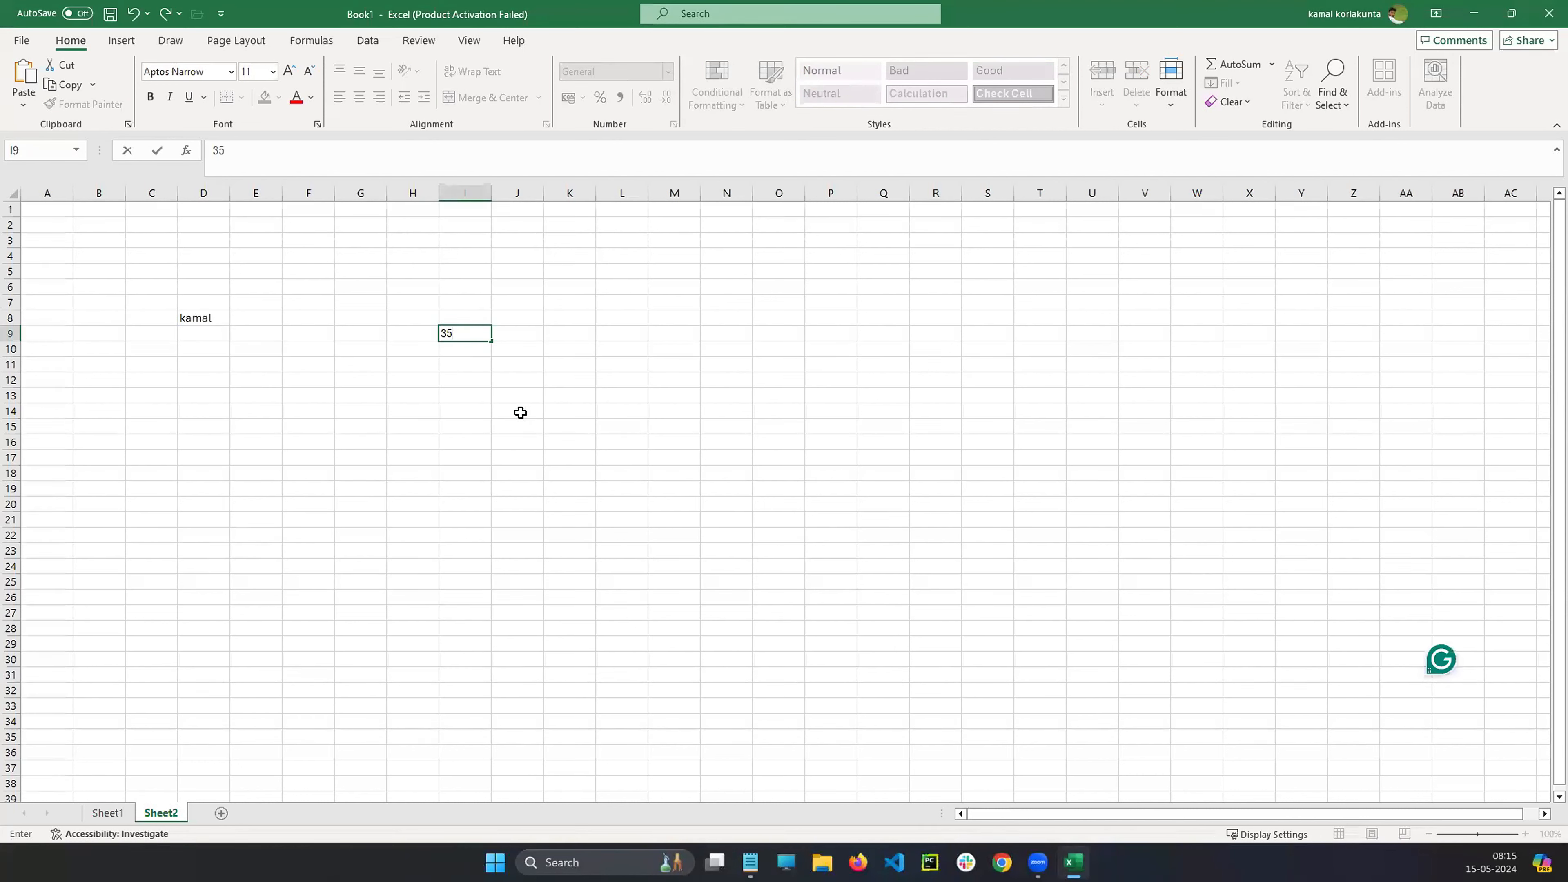
click(521, 413)
click(479, 334)
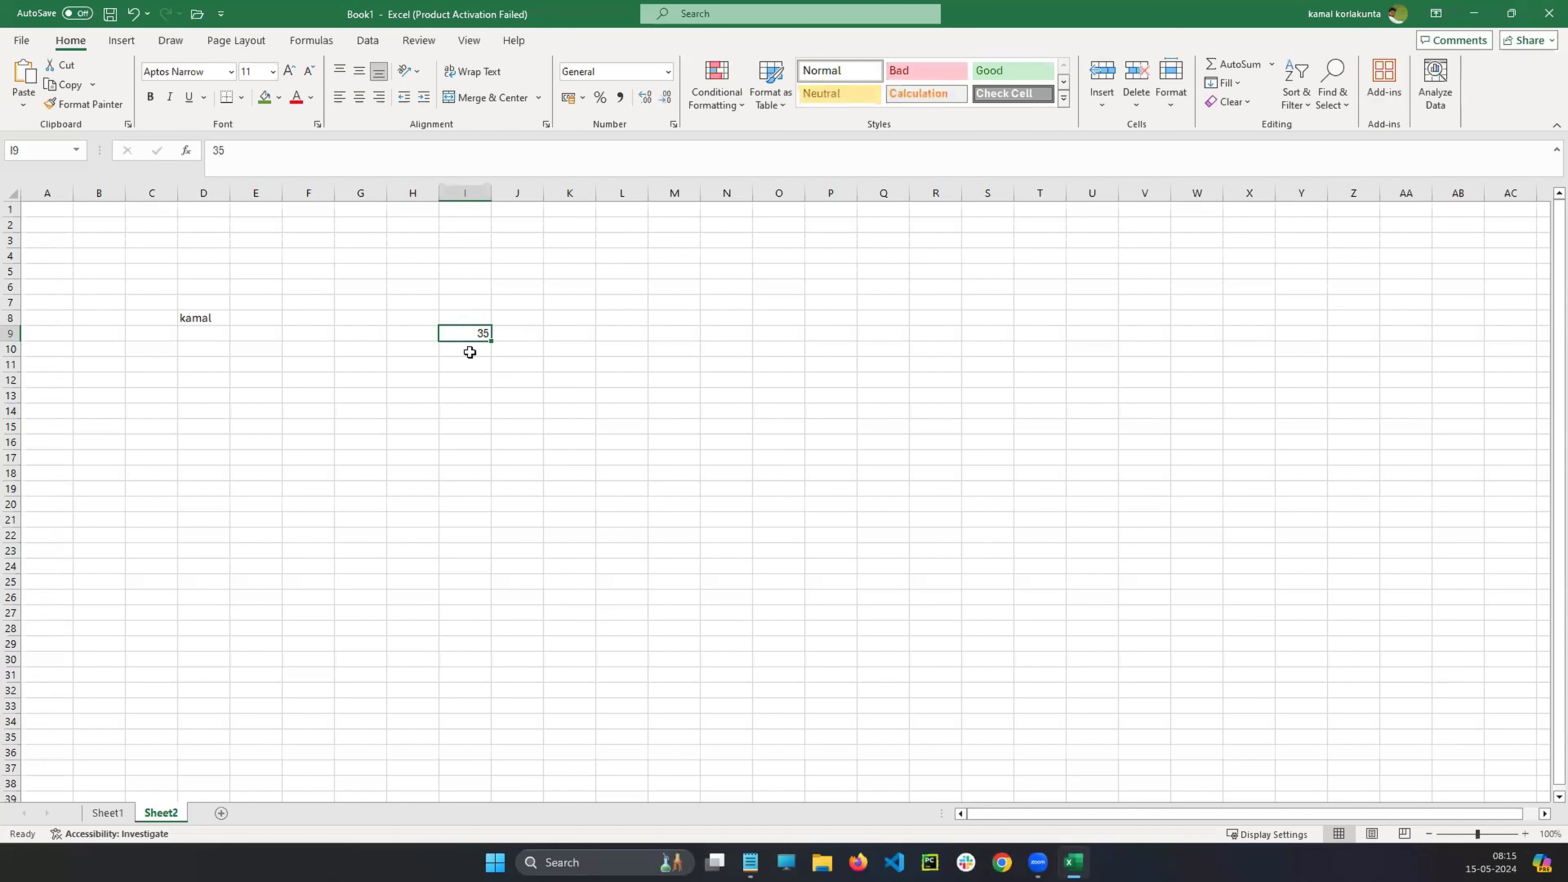
click(213, 321)
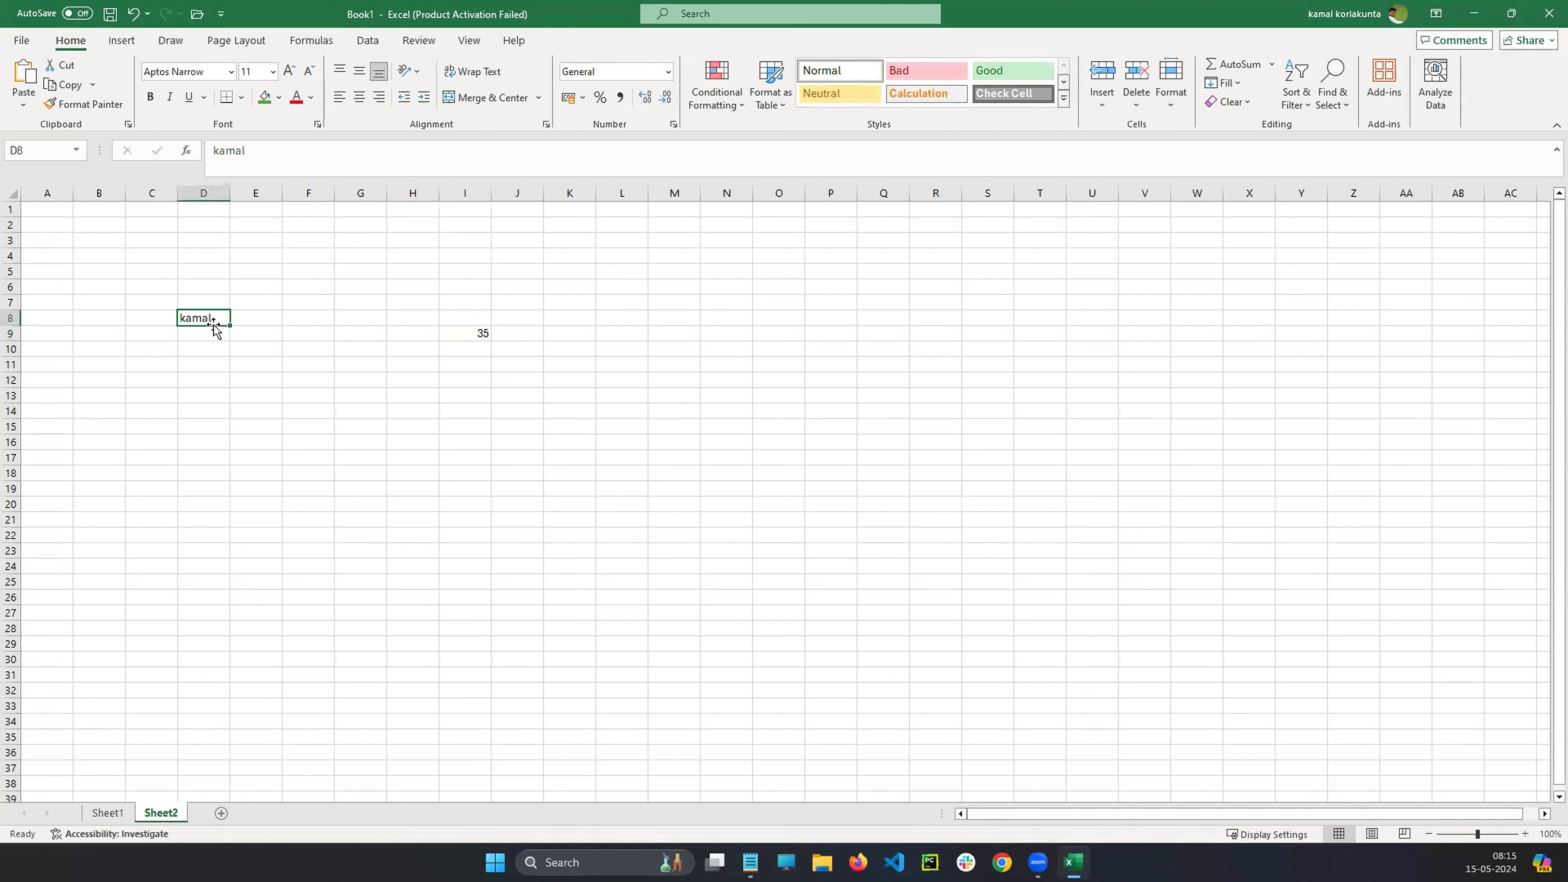
click(477, 334)
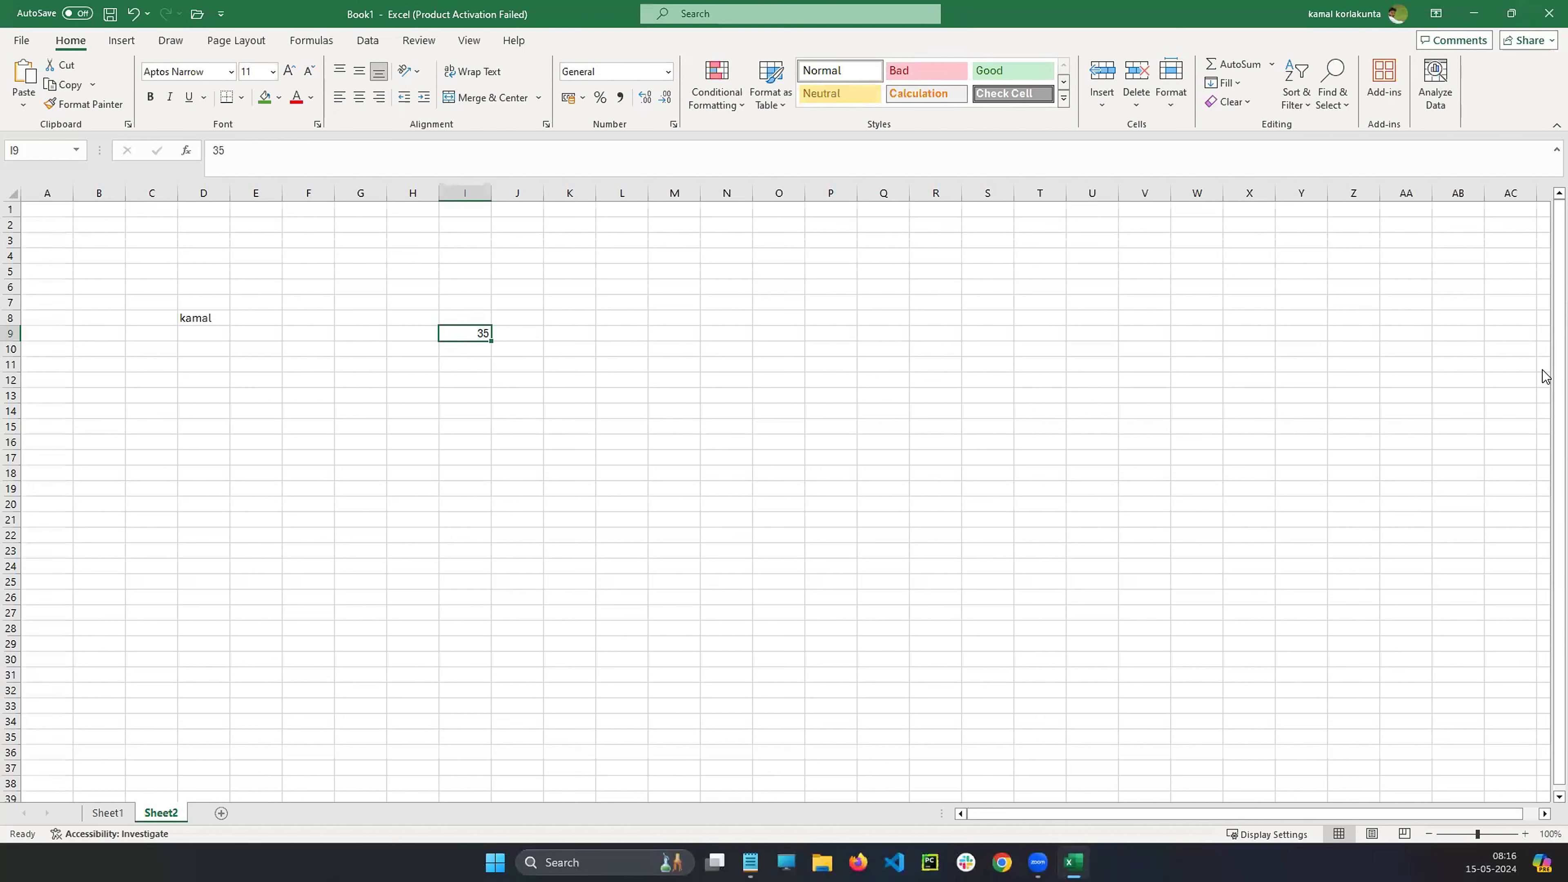
- Handwrite 25 labelled "whole Number" and 25.55 labelled "decimal" in red screen ink over the empty cells
key(ctrl+2)
mouse_move(716, 339)
mouse_down()
mouse_move(724, 377)
mouse_move(827, 330)
mouse_up()
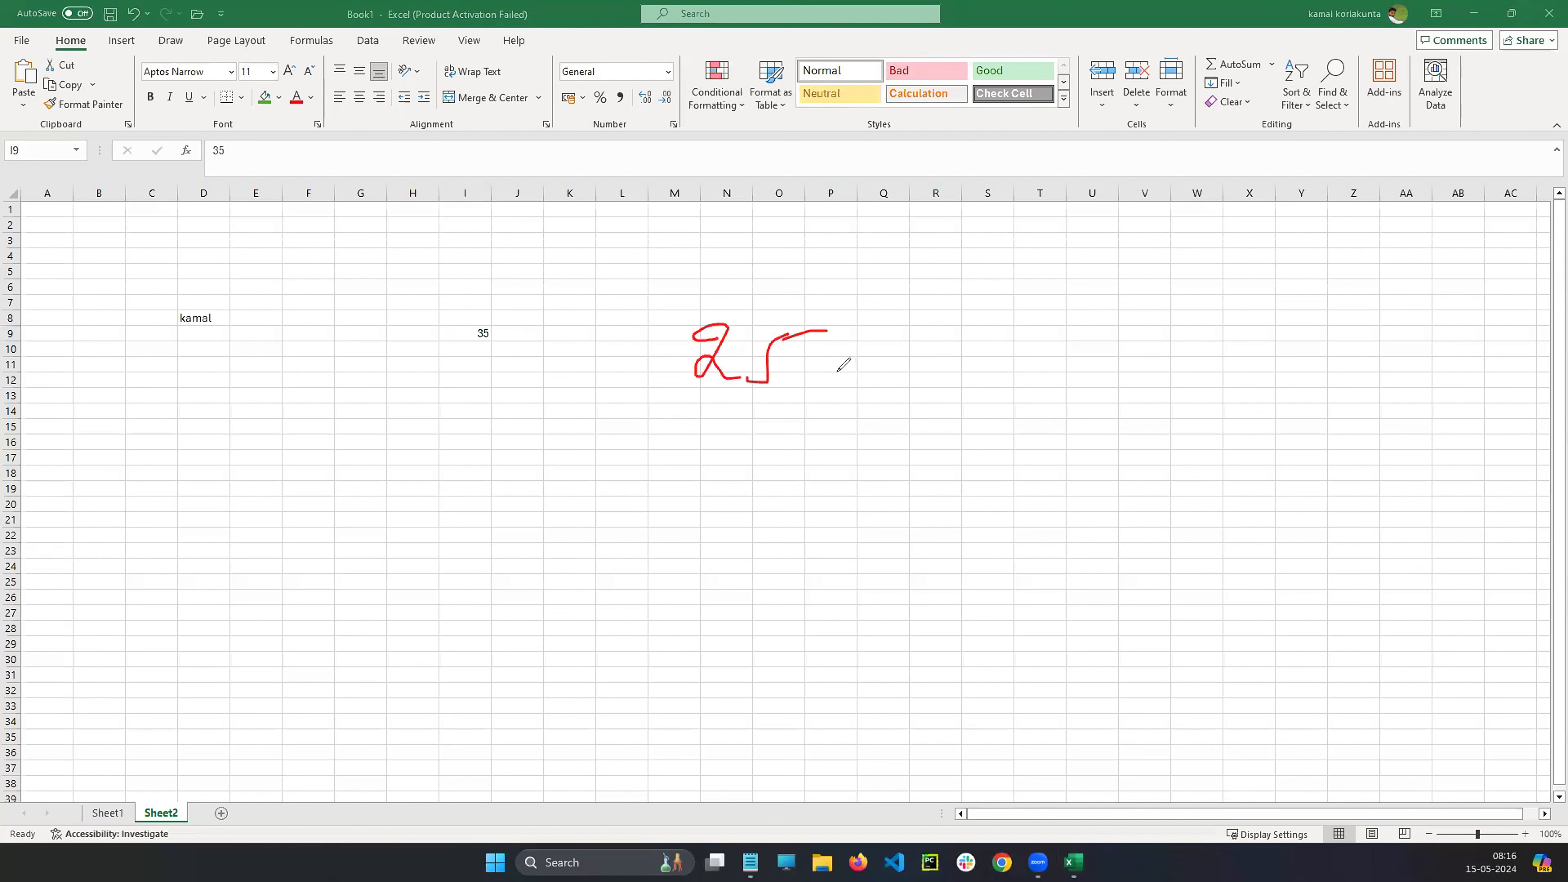
drag(848, 311, 867, 354)
mouse_move(868, 350)
mouse_down()
mouse_move(863, 406)
mouse_move(926, 362)
mouse_up()
drag(922, 356, 938, 361)
mouse_move(714, 484)
mouse_down()
mouse_move(710, 510)
mouse_move(744, 517)
mouse_move(779, 516)
mouse_move(799, 476)
mouse_move(844, 508)
mouse_move(872, 473)
mouse_move(882, 508)
mouse_move(912, 483)
mouse_move(955, 521)
mouse_move(1005, 486)
mouse_move(989, 509)
mouse_up()
click(821, 499)
mouse_move(1036, 452)
mouse_down()
mouse_move(1043, 487)
mouse_move(1068, 489)
mouse_move(1149, 456)
mouse_move(1204, 465)
mouse_move(1214, 503)
mouse_up()
click(1111, 446)
mouse_move(1002, 341)
mouse_down()
mouse_move(1006, 358)
mouse_move(1042, 303)
mouse_move(1051, 339)
mouse_move(1067, 356)
mouse_move(1077, 346)
mouse_up()
drag(1099, 300, 1100, 342)
mouse_move(1108, 333)
mouse_down()
mouse_move(1200, 315)
mouse_move(1215, 286)
mouse_move(1266, 321)
mouse_move(1380, 327)
mouse_up()
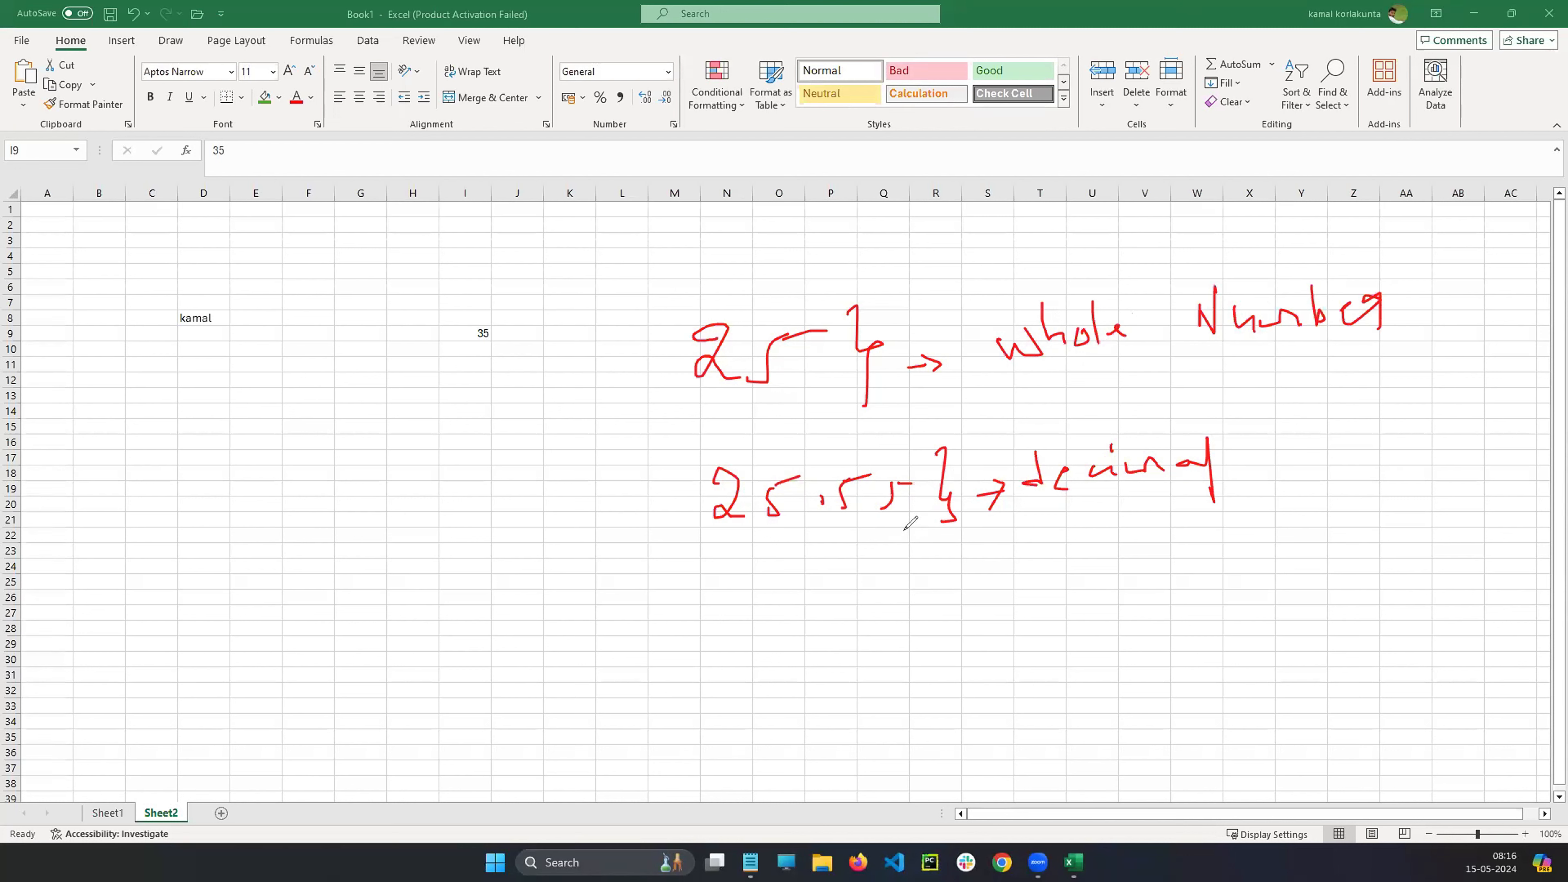
- Handwrite a sample date in red below the decimal example and label it "date"
mouse_move(737, 635)
mouse_down()
mouse_move(755, 632)
mouse_move(740, 646)
mouse_move(754, 659)
mouse_move(809, 638)
mouse_up()
click(795, 647)
mouse_move(819, 634)
mouse_down()
mouse_move(833, 648)
mouse_move(855, 627)
mouse_up()
drag(872, 635, 891, 632)
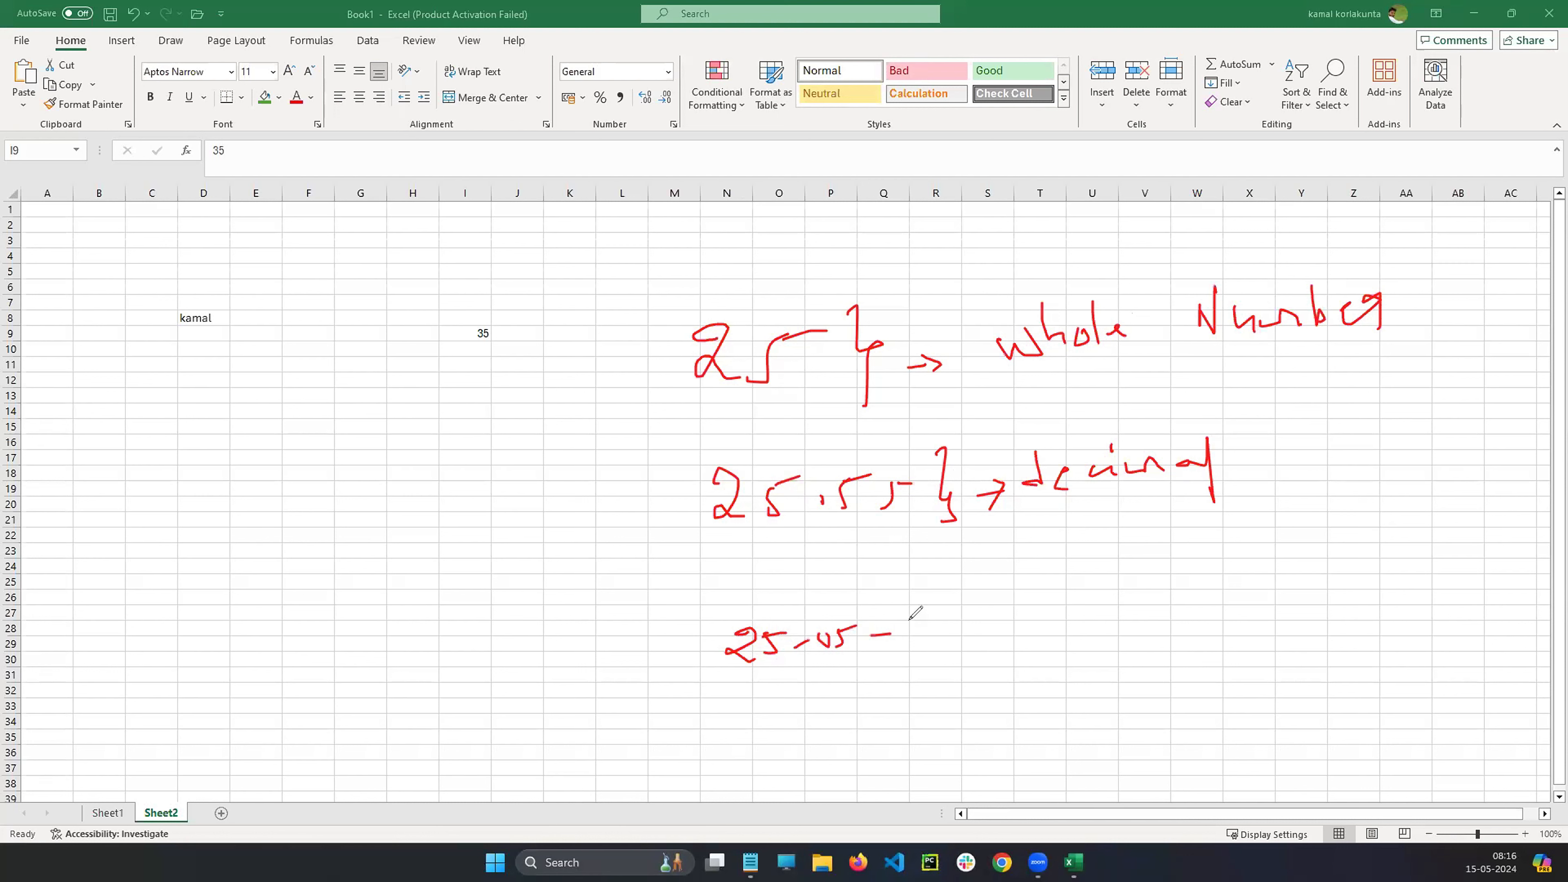
click(930, 629)
mouse_move(908, 620)
mouse_down()
mouse_move(907, 651)
mouse_move(1064, 629)
mouse_up()
click(1048, 630)
mouse_move(1057, 623)
mouse_down()
mouse_move(1058, 637)
mouse_move(1145, 627)
mouse_up()
drag(1135, 616, 1158, 613)
drag(1162, 611, 1177, 632)
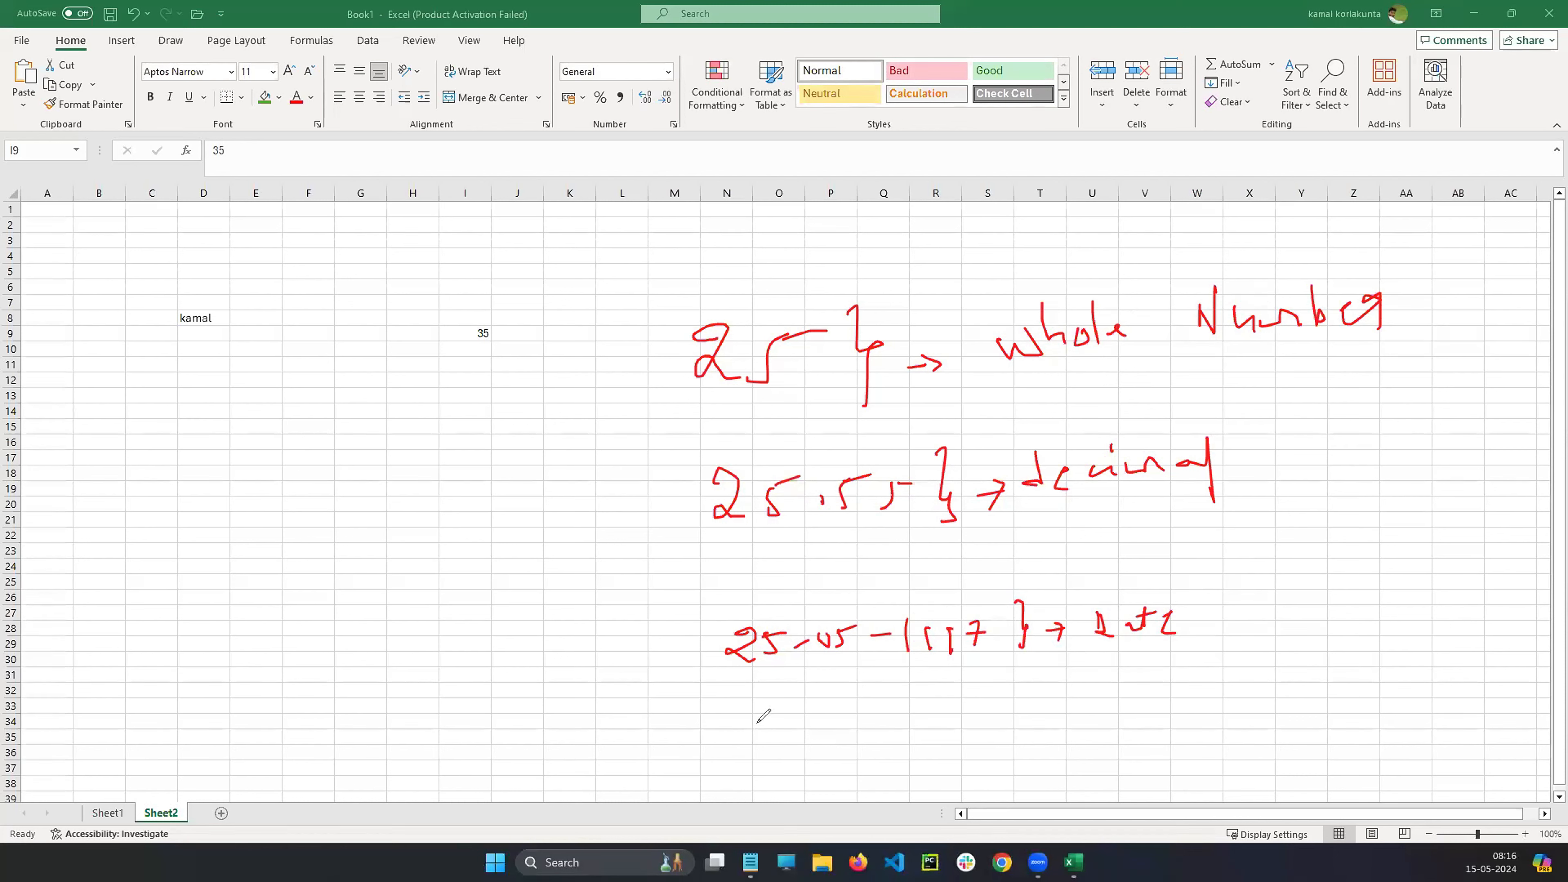
- Handwrite 08:15 labelled "time" below the date example, then clear all the red ink
drag(759, 721, 846, 736)
click(806, 718)
click(972, 724)
mouse_move(929, 693)
mouse_down()
mouse_move(935, 749)
mouse_move(1043, 713)
mouse_up()
mouse_move(1051, 710)
mouse_down()
mouse_move(1053, 727)
mouse_move(1103, 722)
mouse_up()
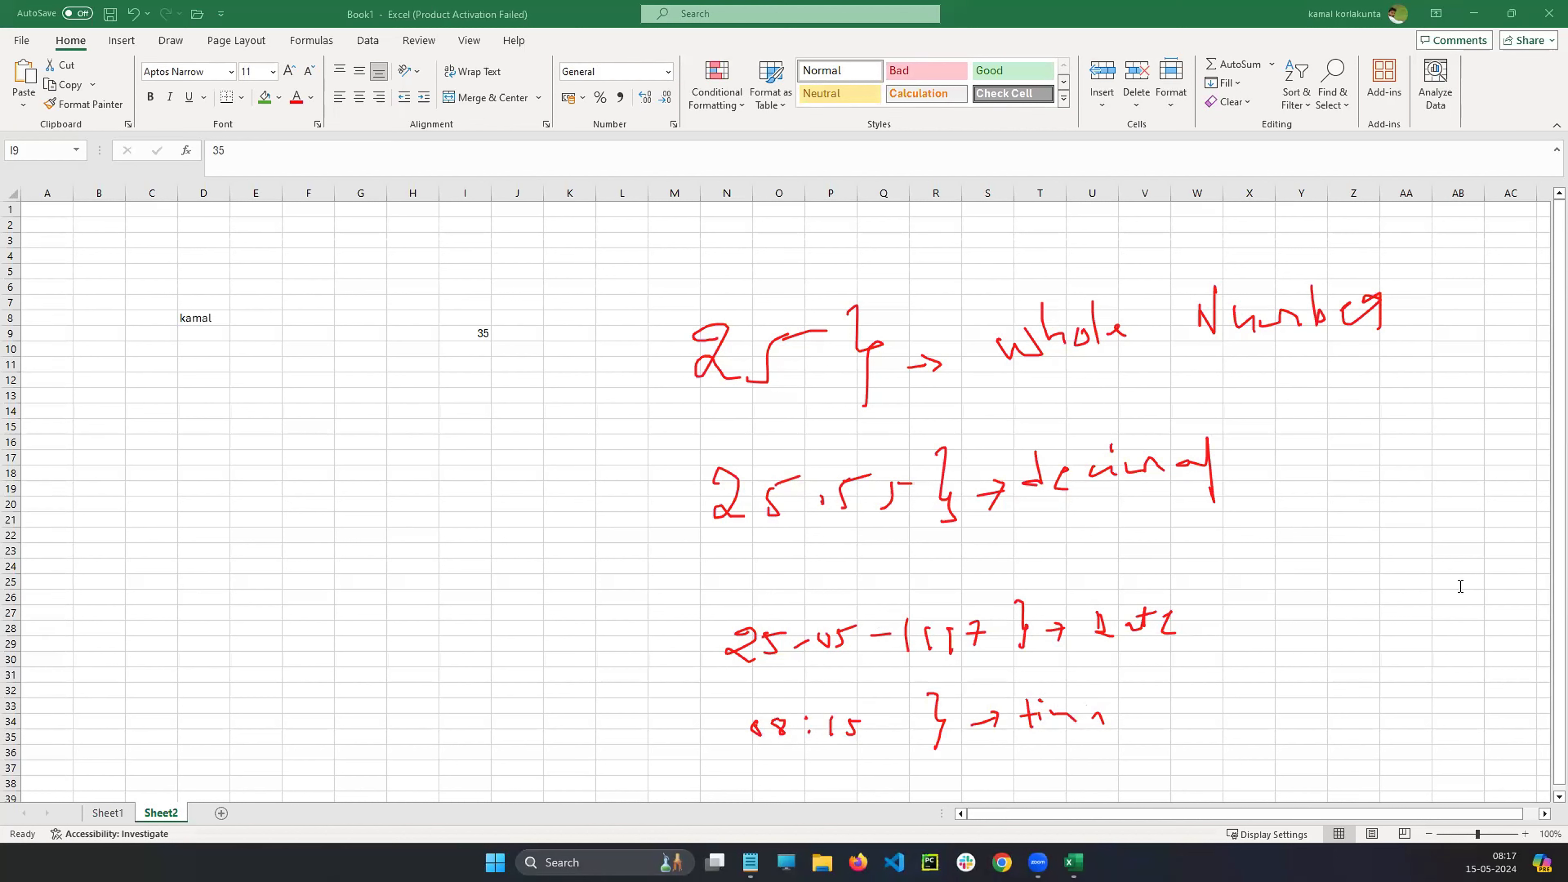
key(Escape)
- Launch Epic Pen, place its toolbar at the sheet's outer edge and dismiss the free trial promotion
key(super+s)
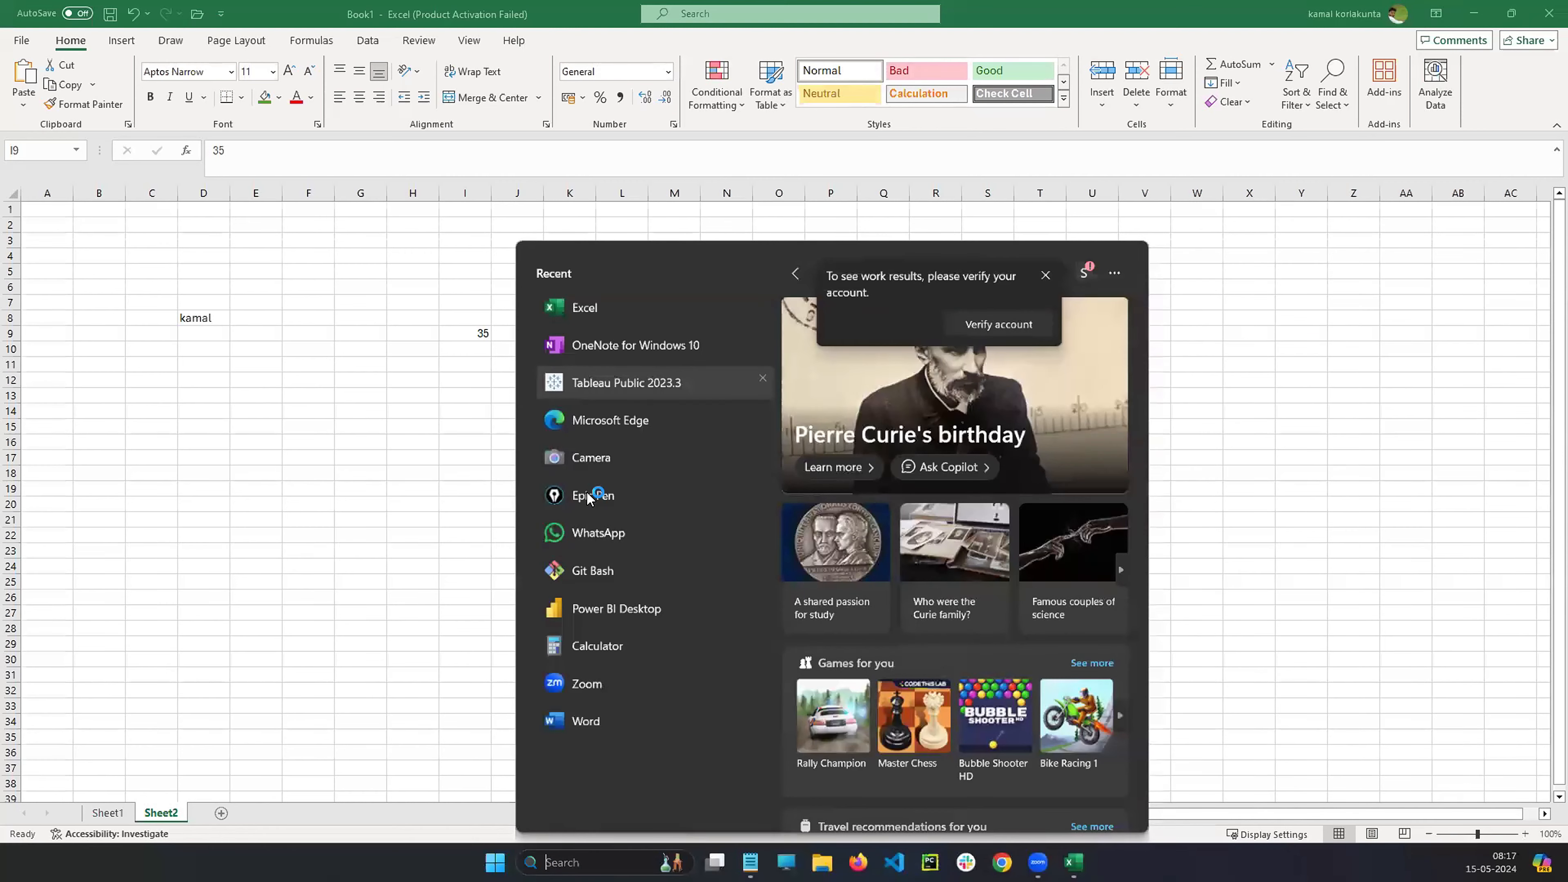
click(592, 496)
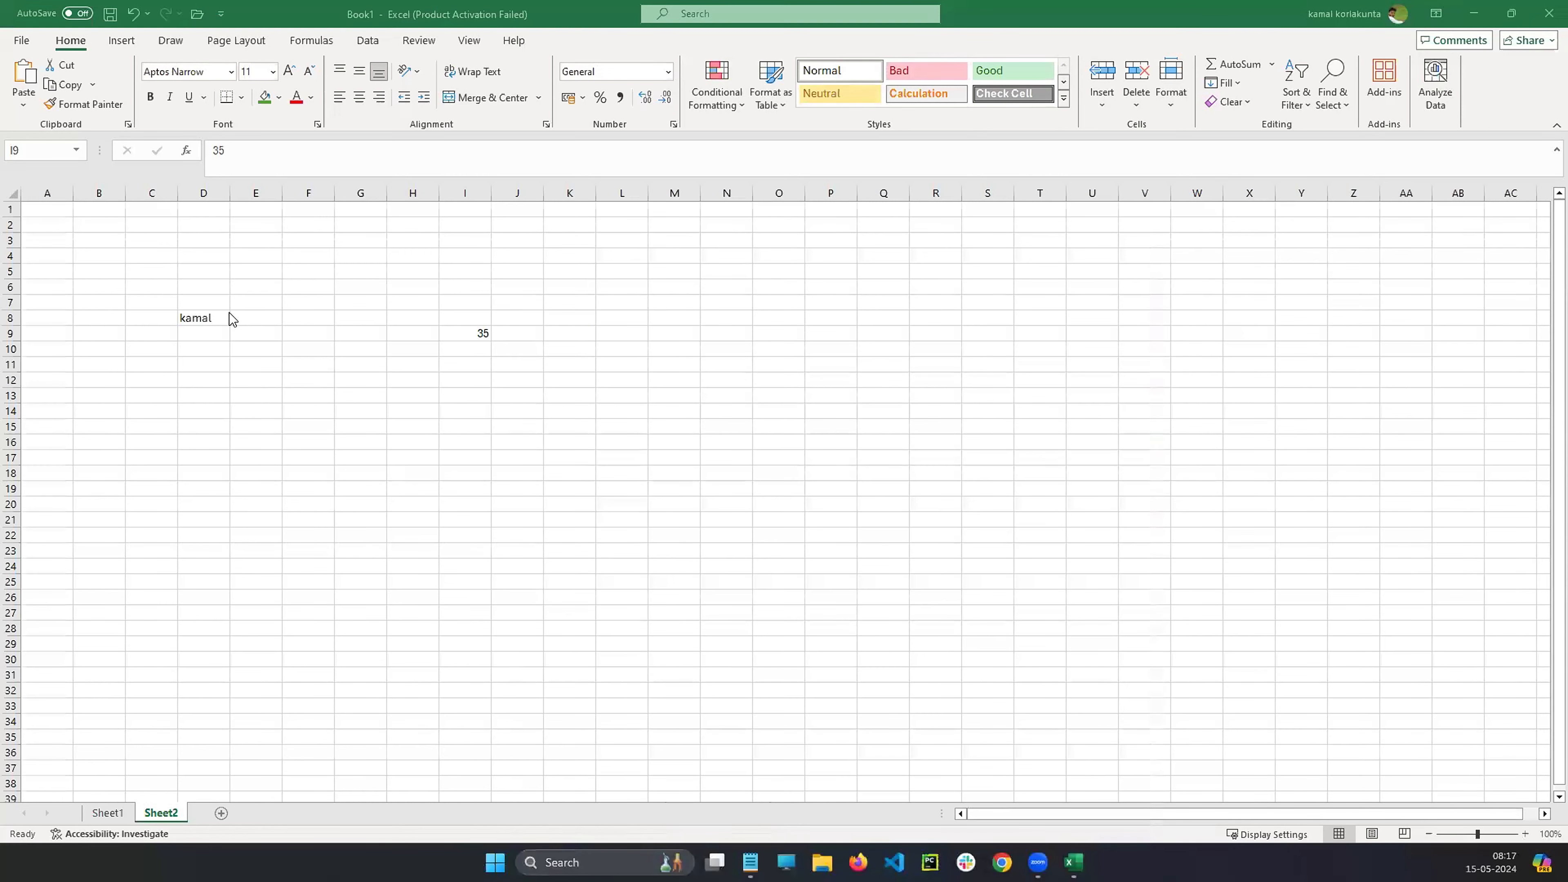
click(204, 319)
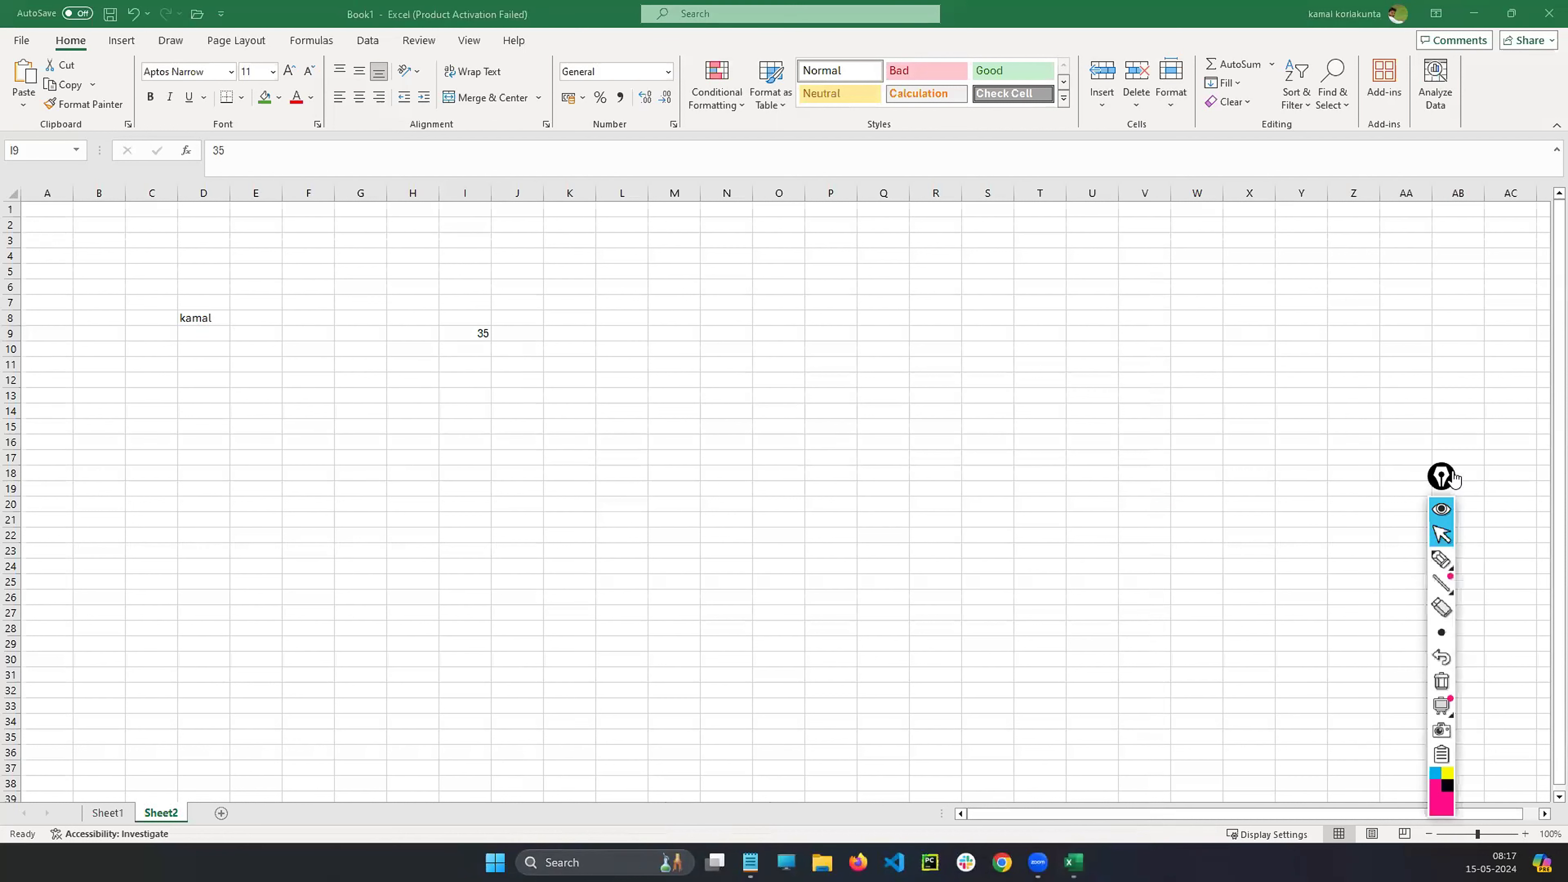
drag(1455, 479, 1505, 353)
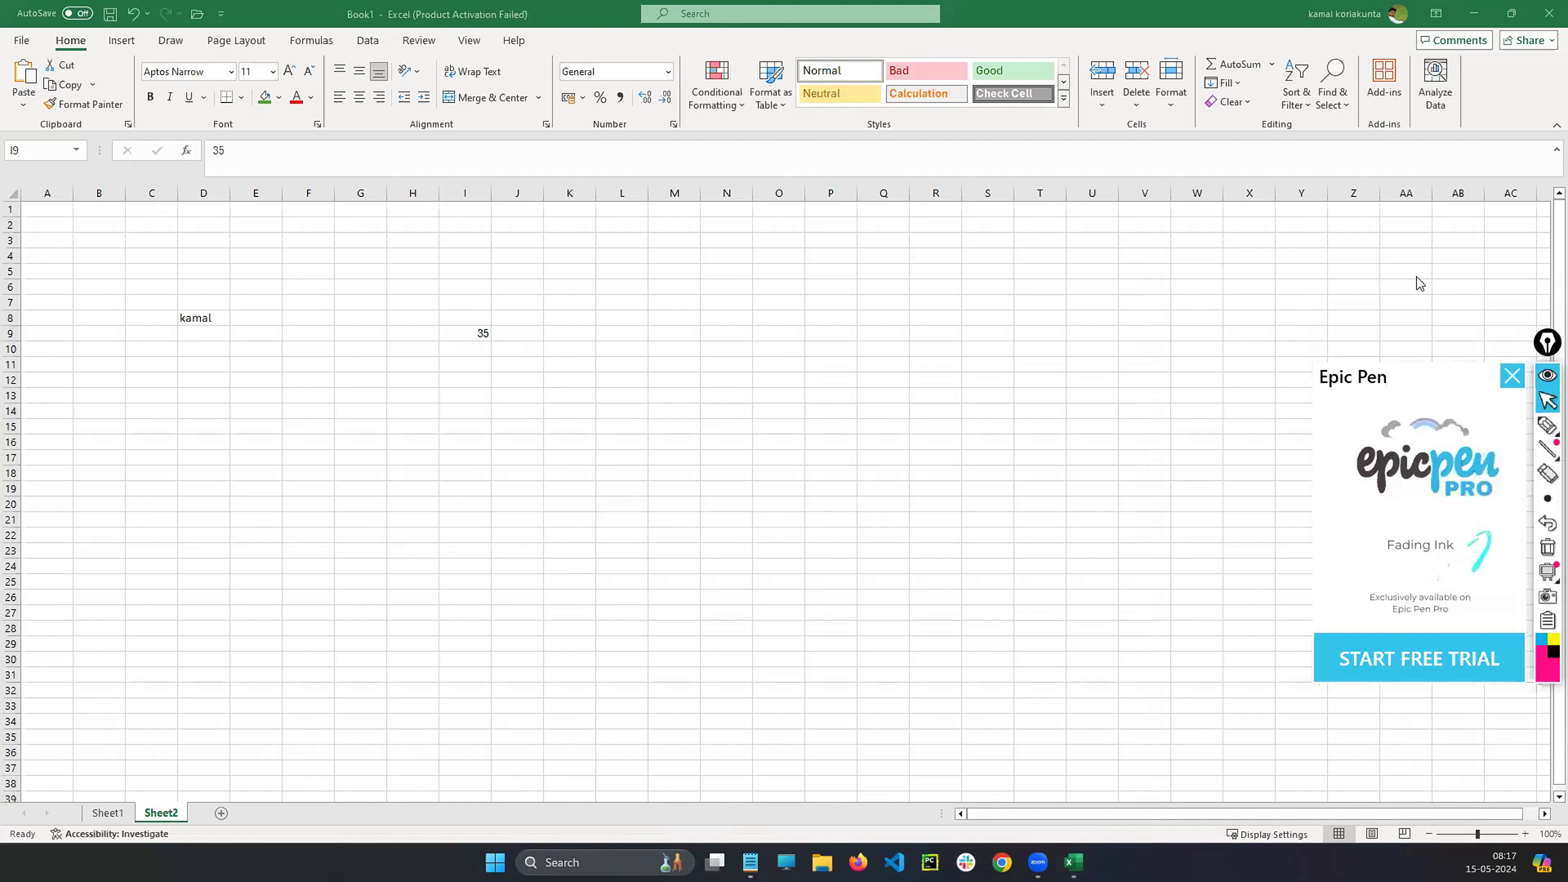
click(1512, 376)
- Set the pen to the second-smallest size, then circle the name in D8 in pink and draw an arrow down to it
mouse_move(1544, 426)
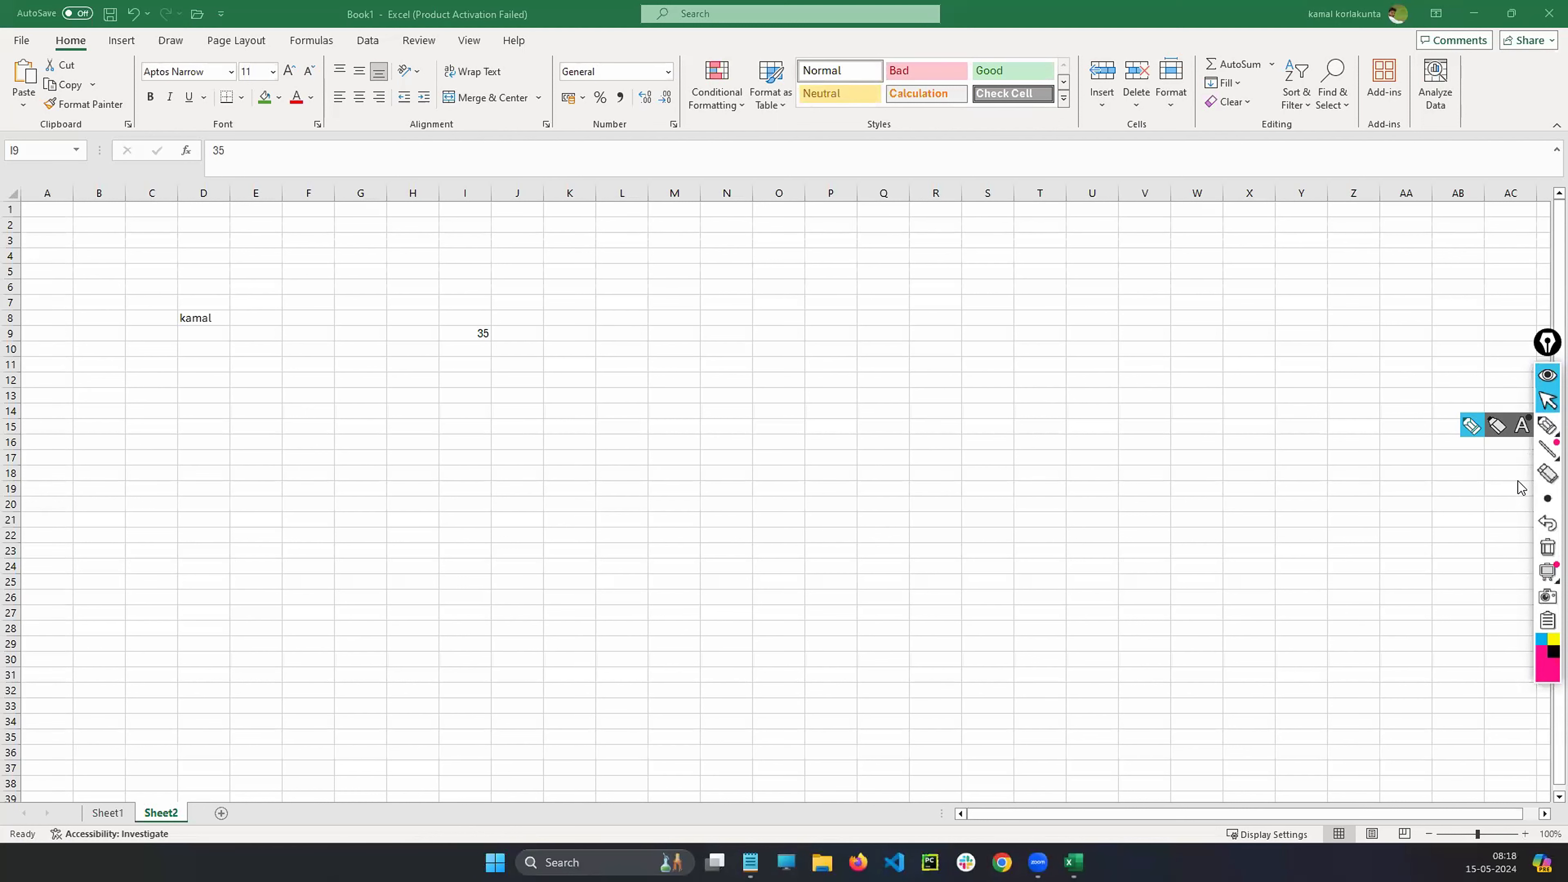
click(1547, 499)
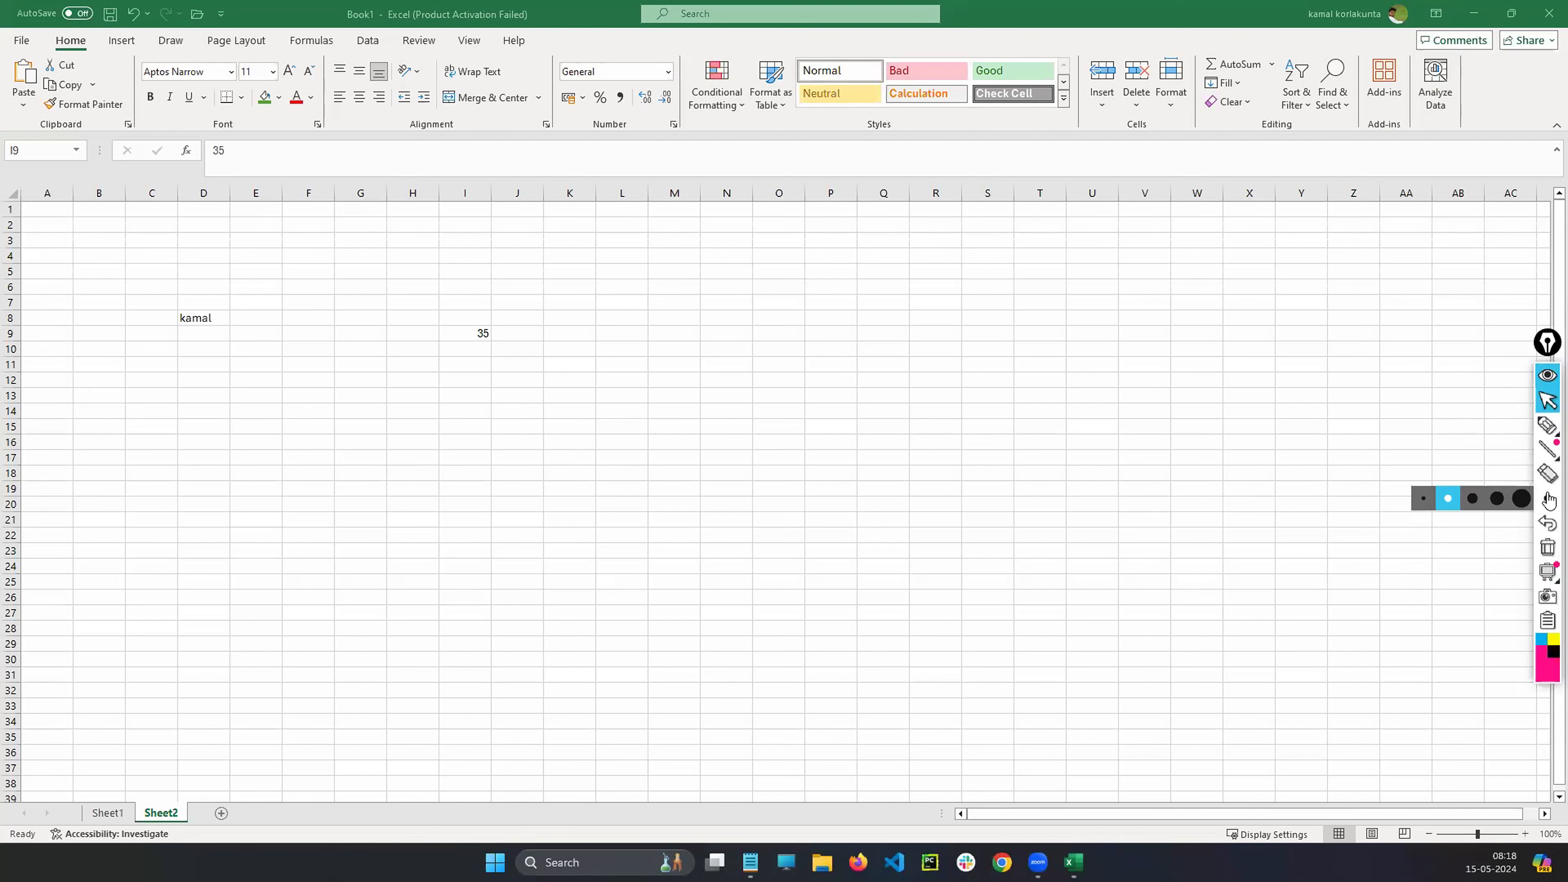
click(1451, 491)
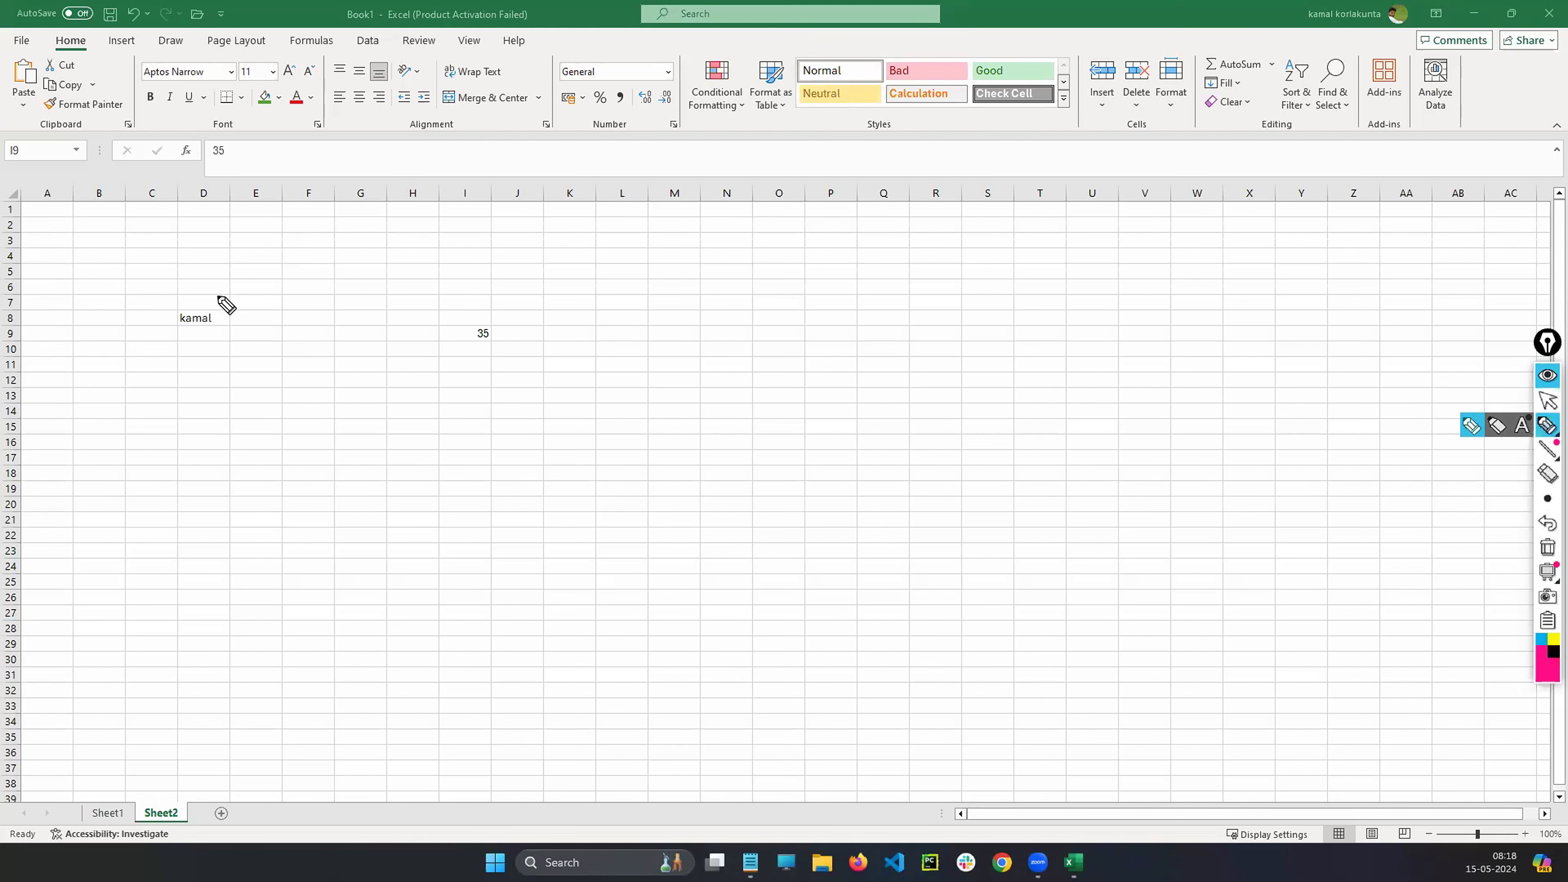
drag(217, 367, 214, 343)
drag(206, 220, 204, 264)
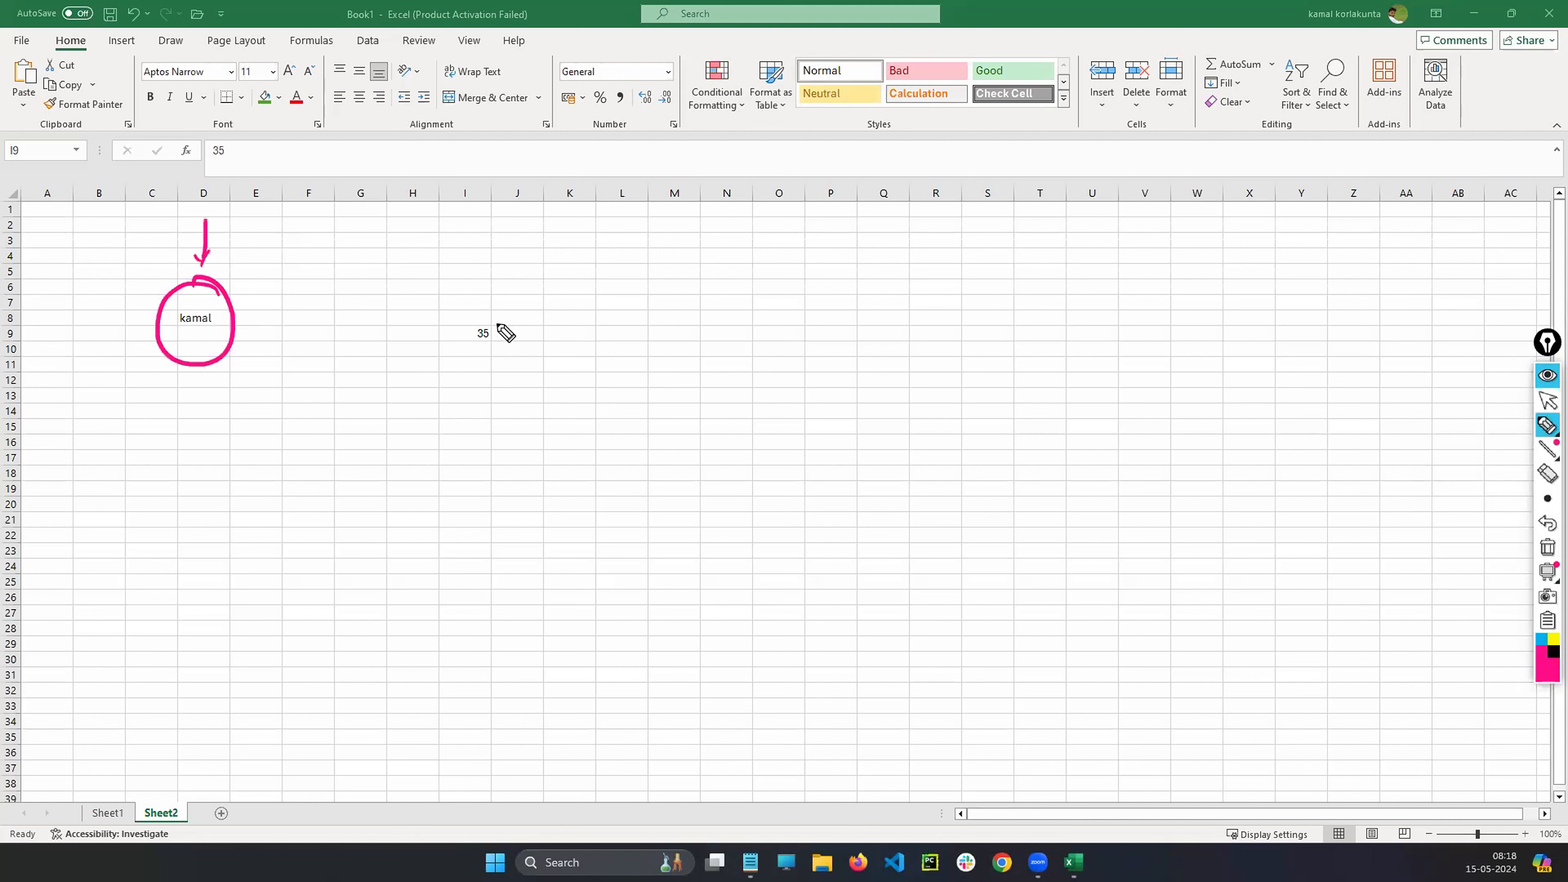
- Circle the 35 in I9 with a downward arrow above it, and draw a left arrow beside the name and a right arrow beside 35
drag(500, 377, 501, 375)
drag(493, 242, 486, 270)
drag(273, 273, 245, 281)
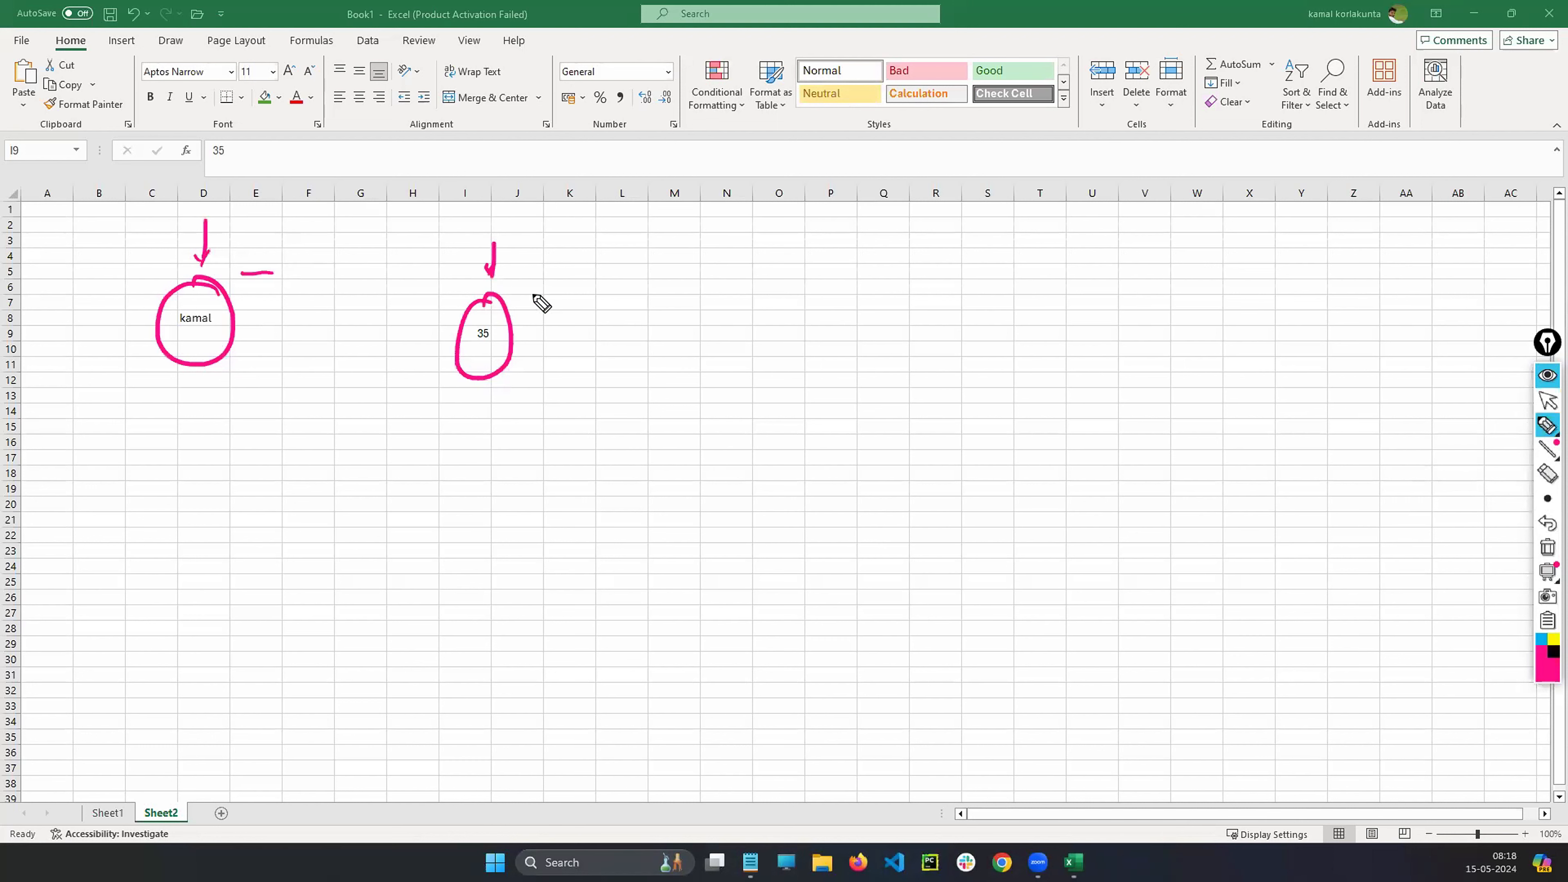
drag(532, 293, 560, 291)
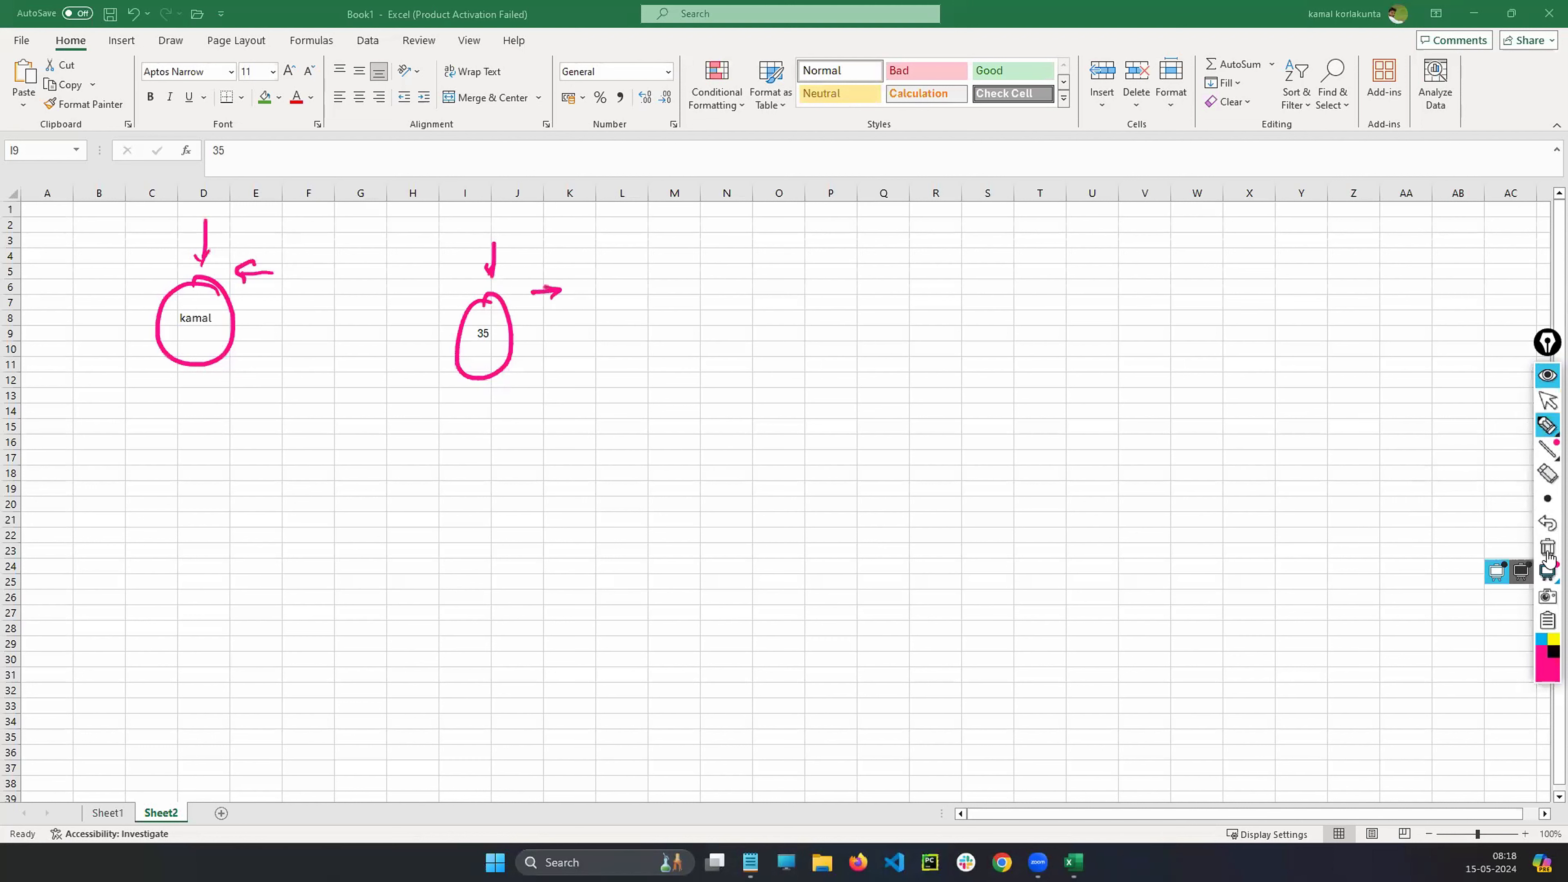
- Clear all the pink ink from the sheet and enter 100 in cell J13
click(1545, 410)
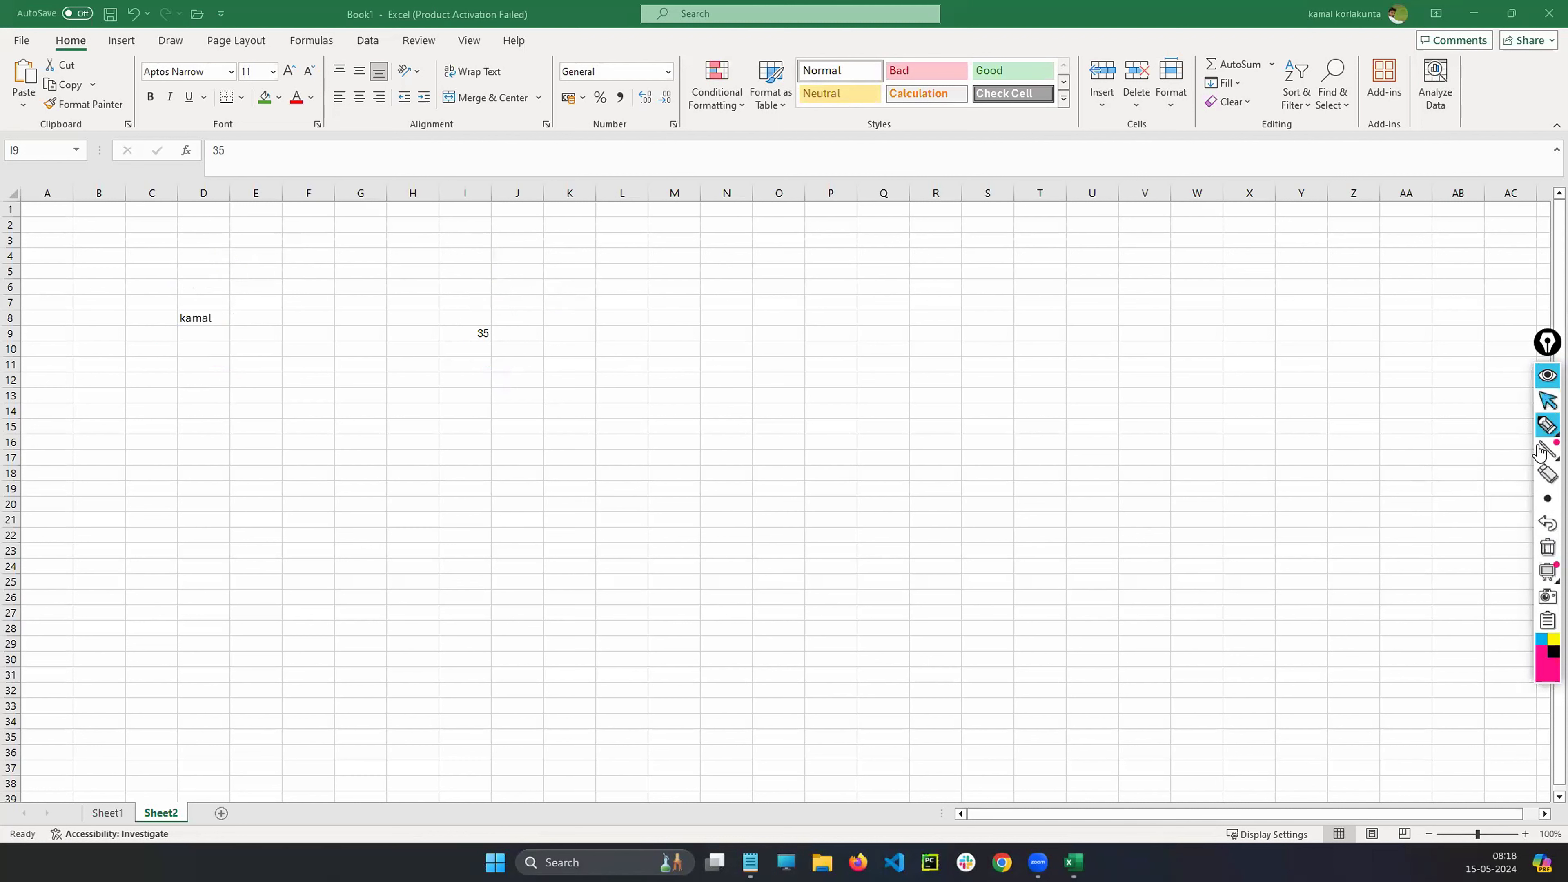
mouse_move(1541, 452)
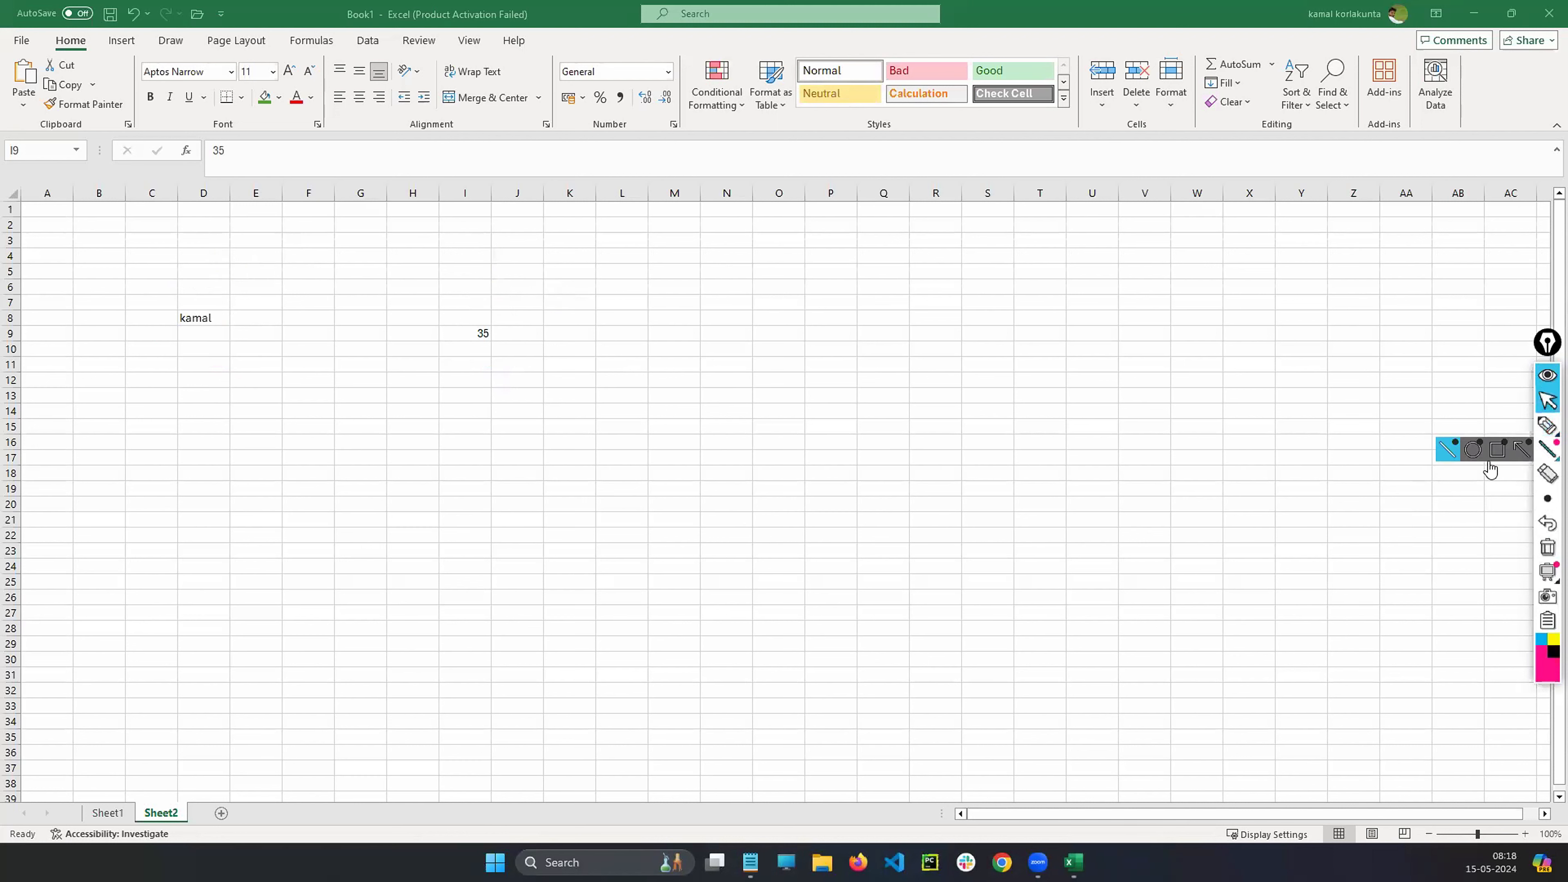
click(522, 394)
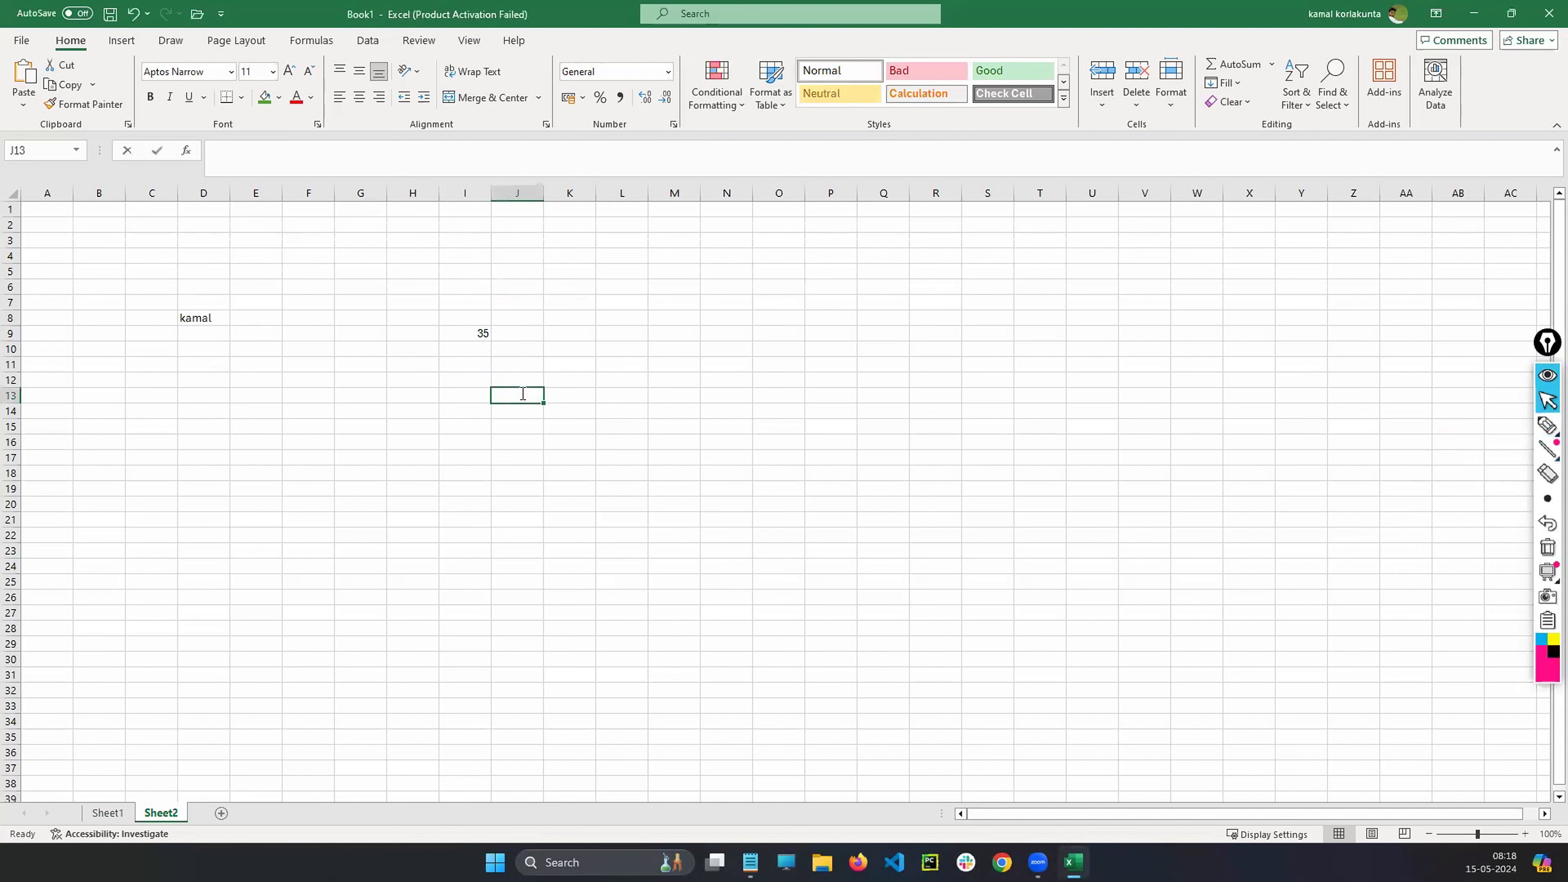
text(100)
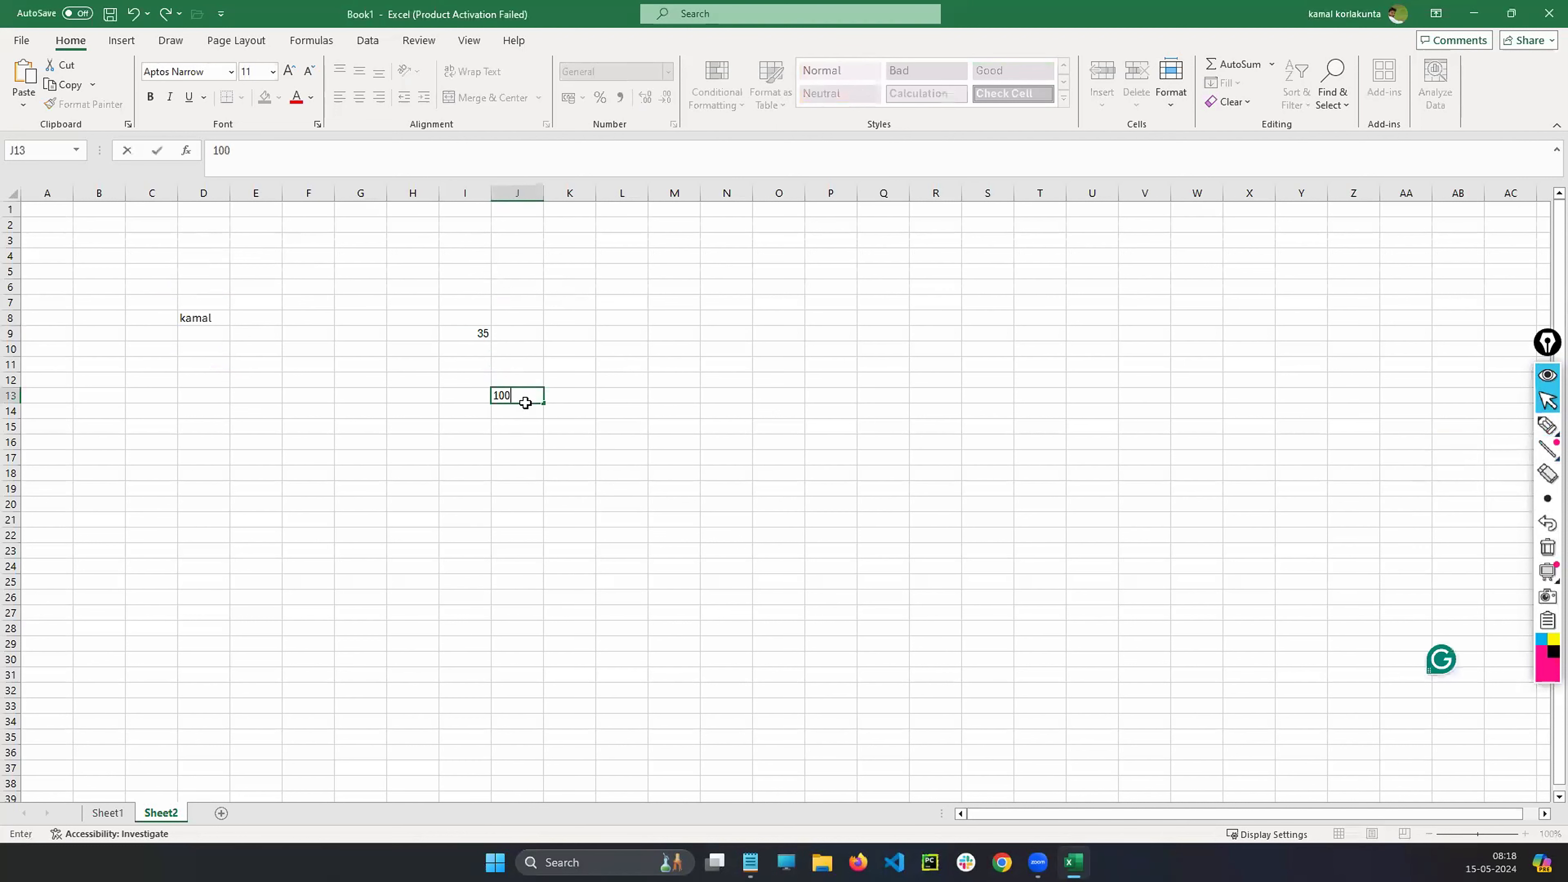
key(Return)
- Change the number format of the 100 in cell J13 to Text
click(531, 399)
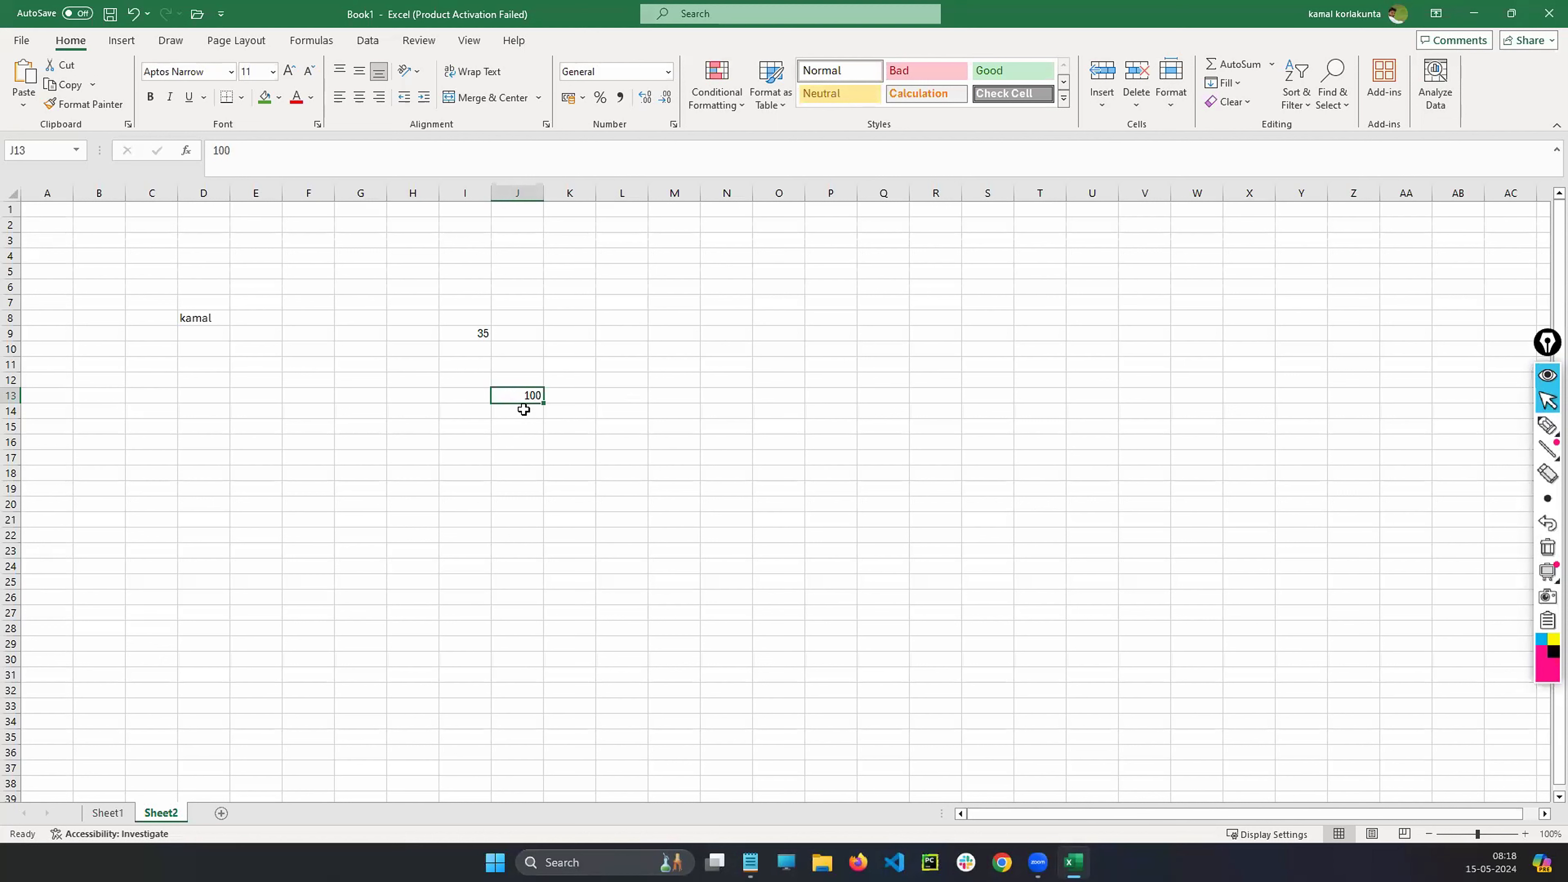
key(Right)
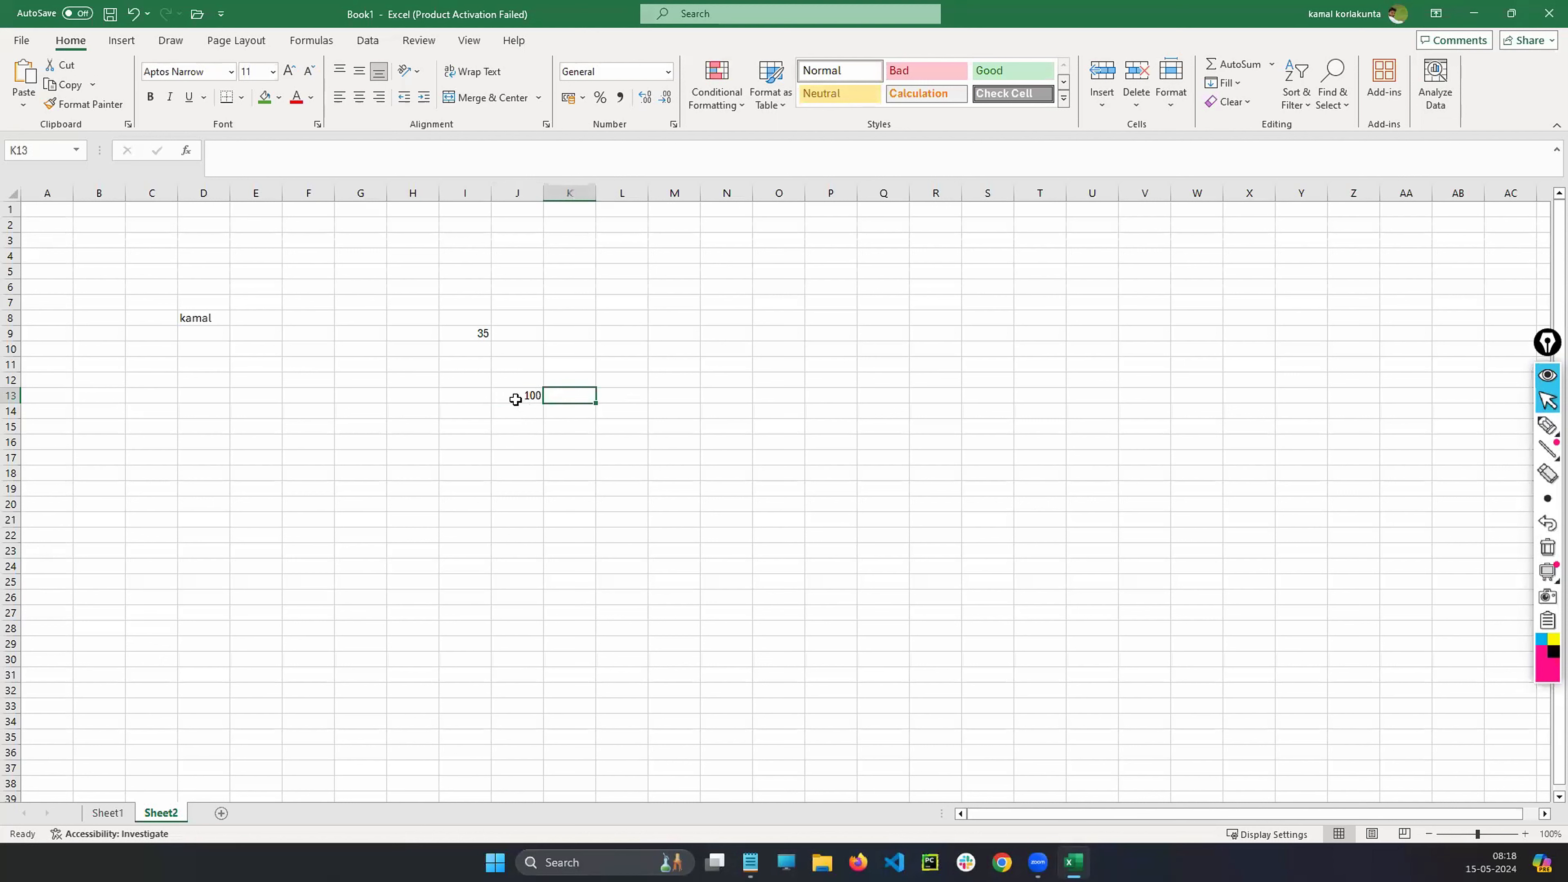
key(Left)
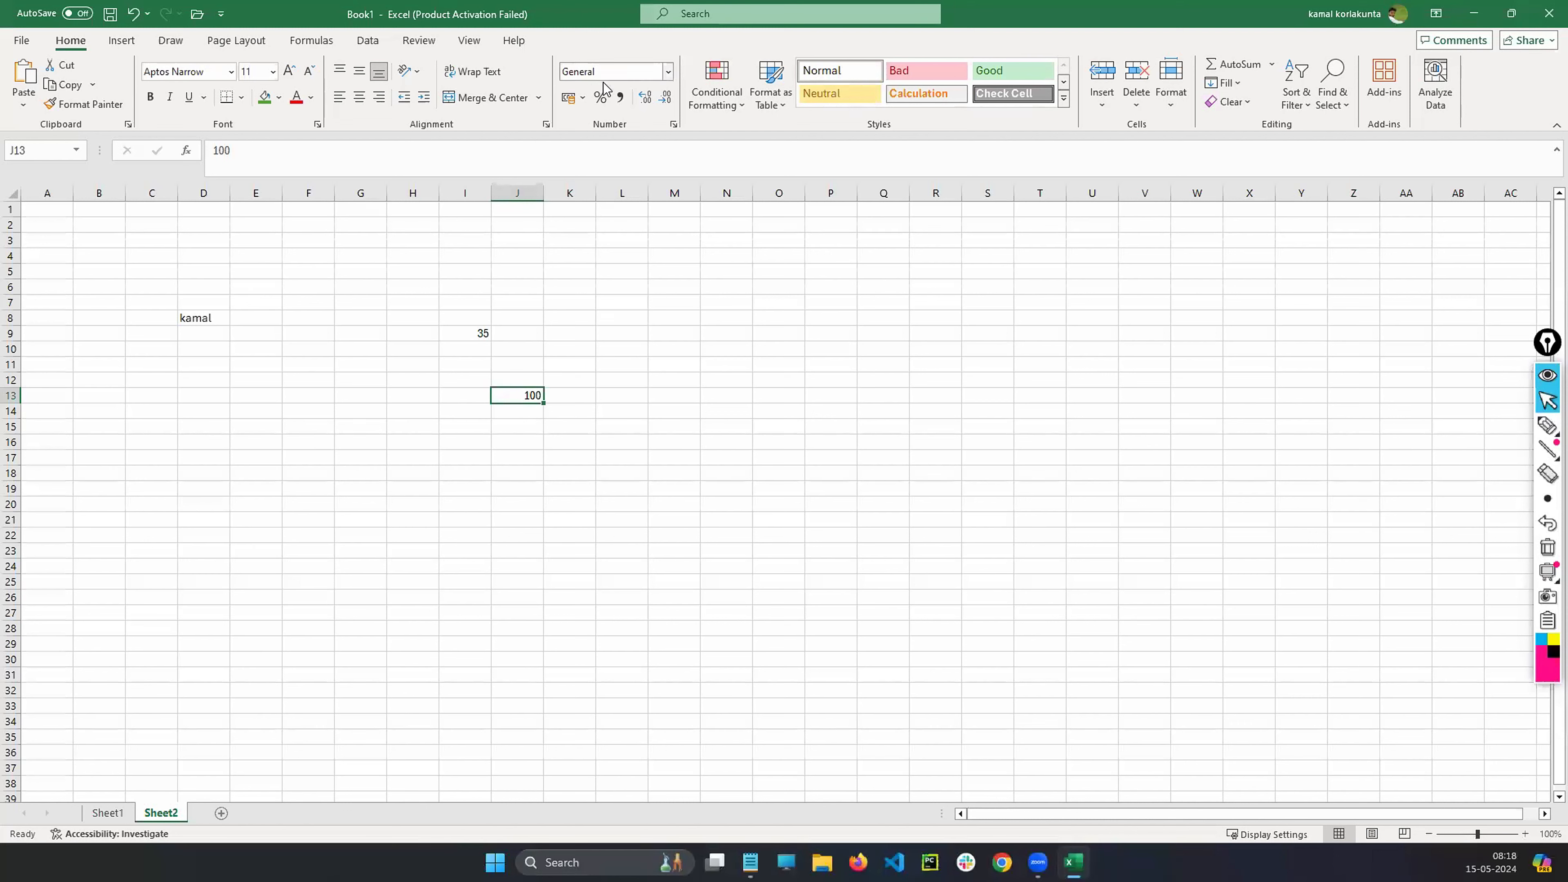
click(667, 72)
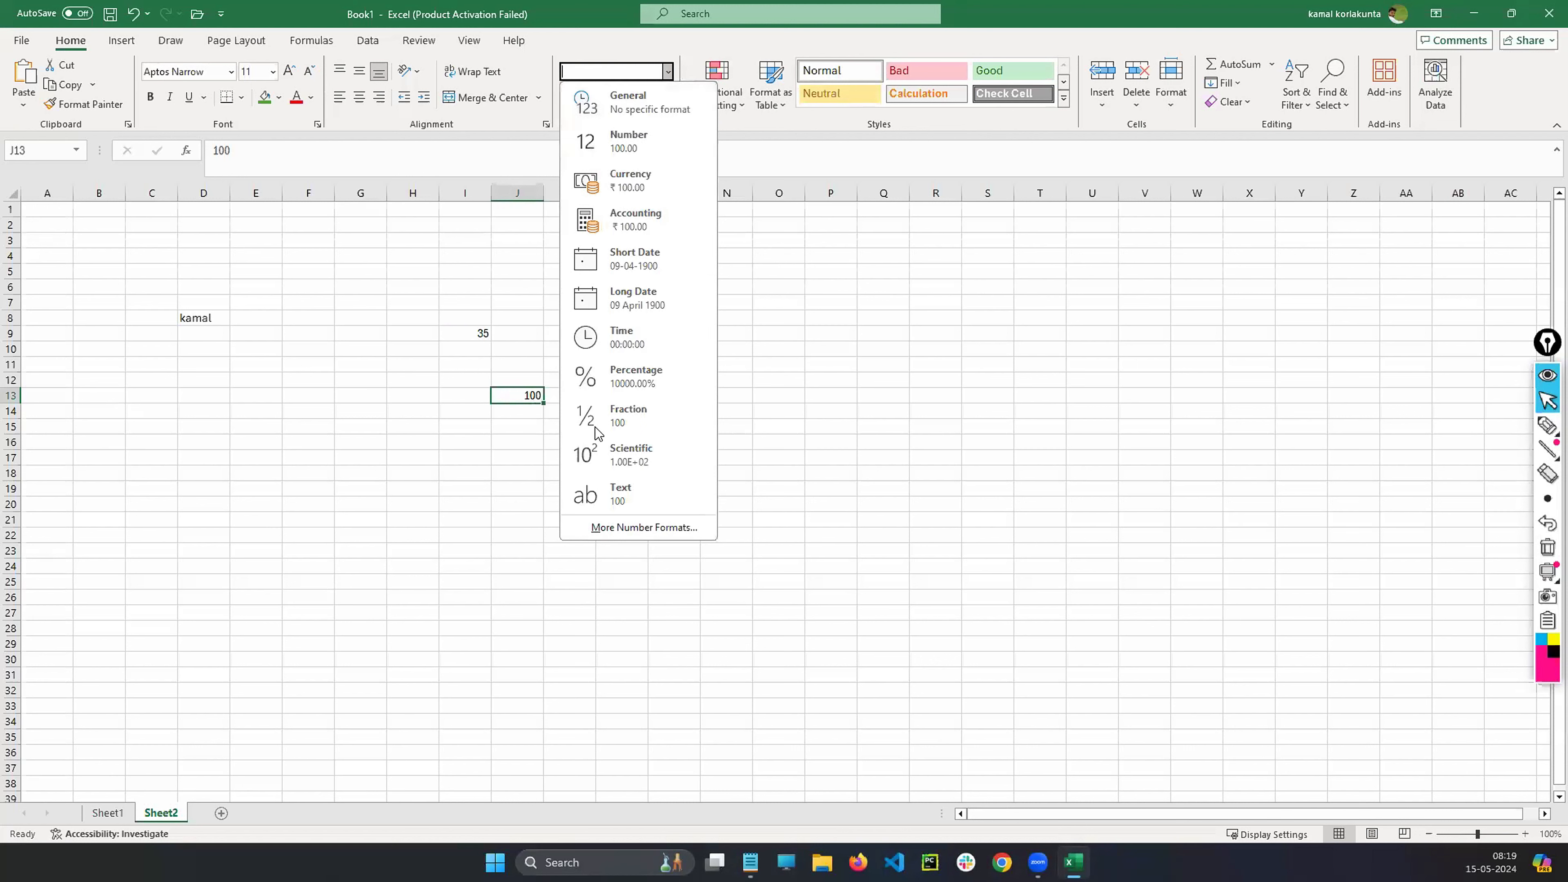
click(614, 501)
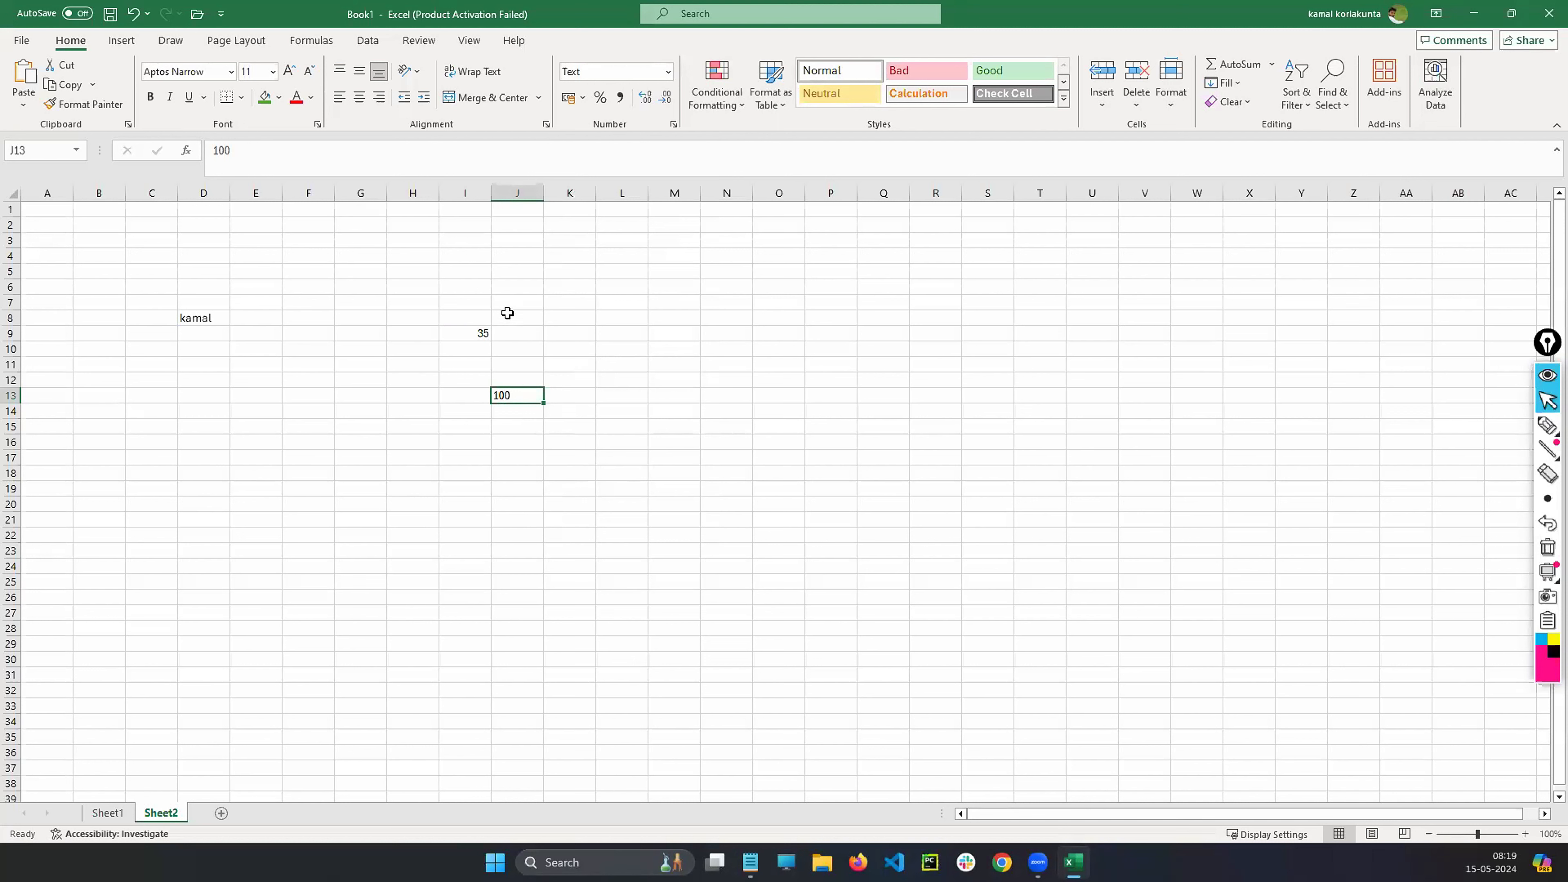
- Close the Book1 workbook without saving its changes and show the desktop
click(1545, 20)
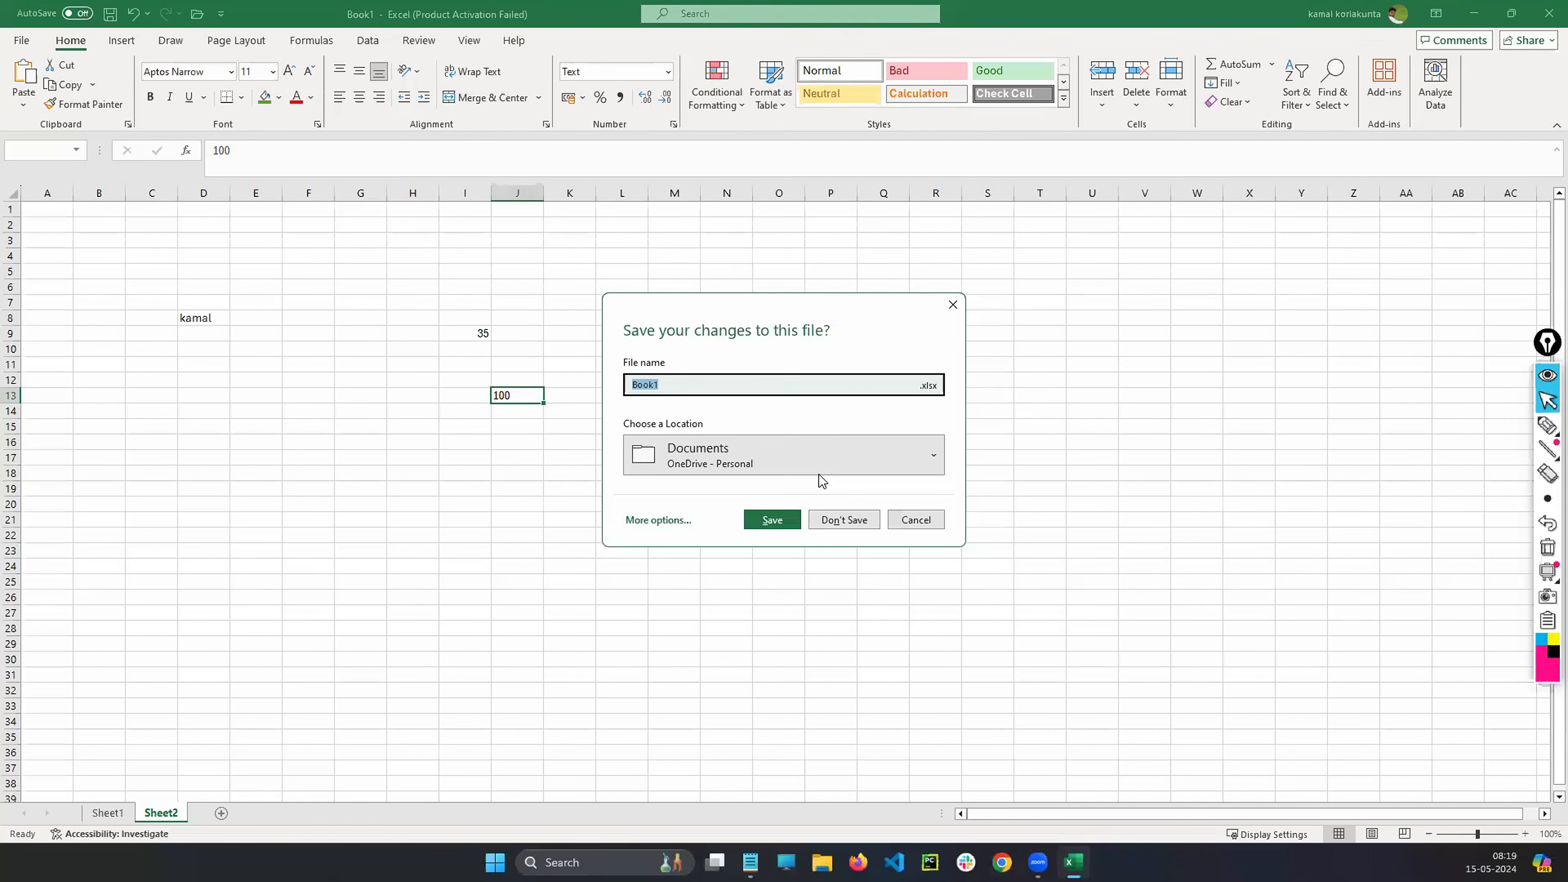
click(833, 516)
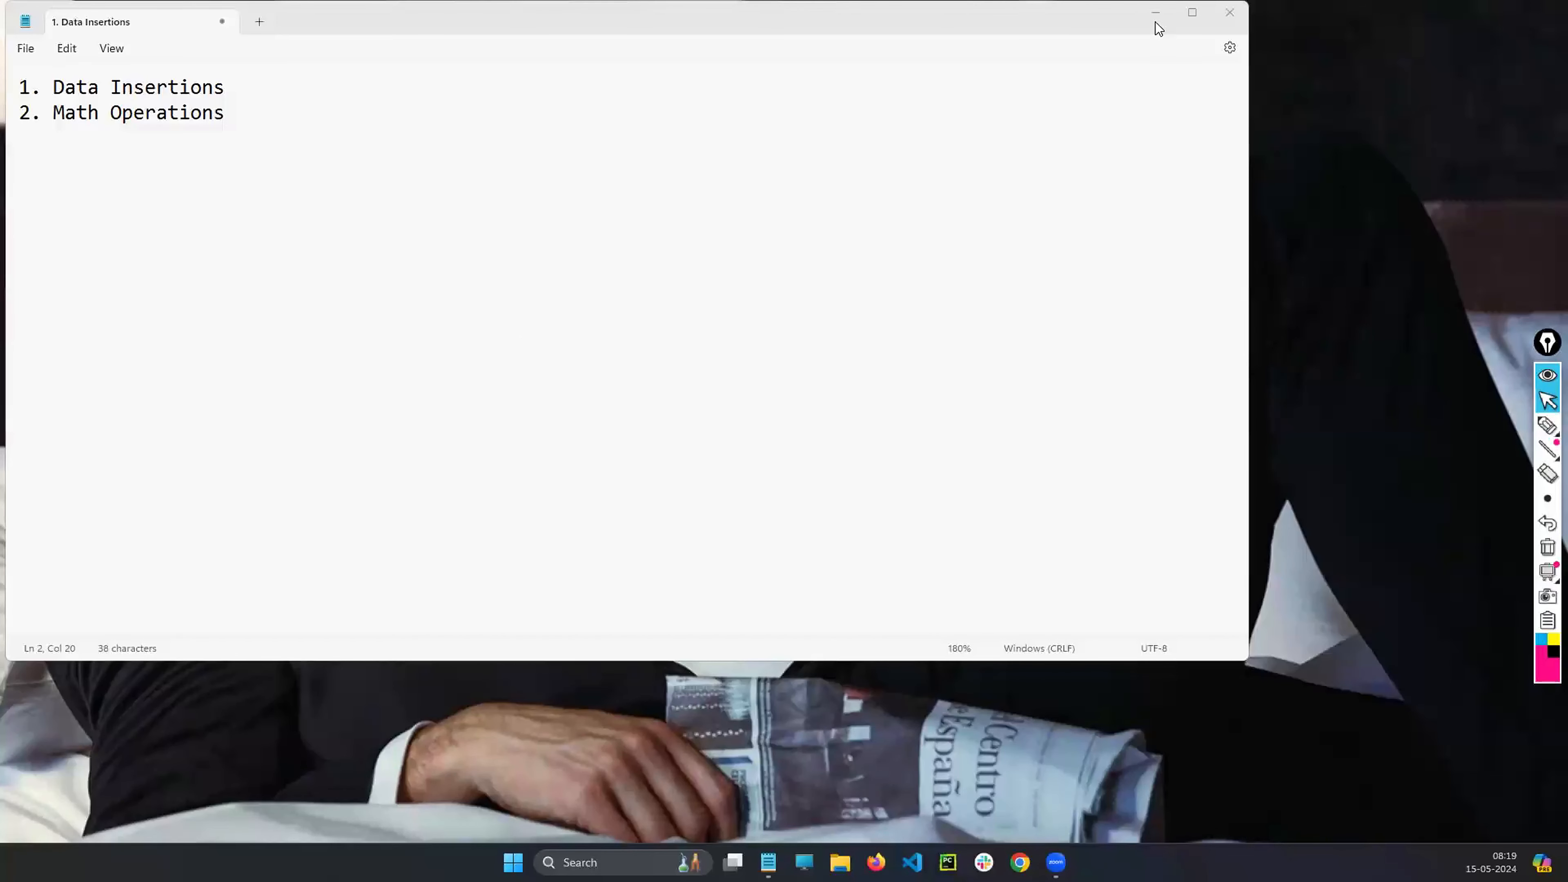
key(super+d)
right_click(824, 199)
click(863, 267)
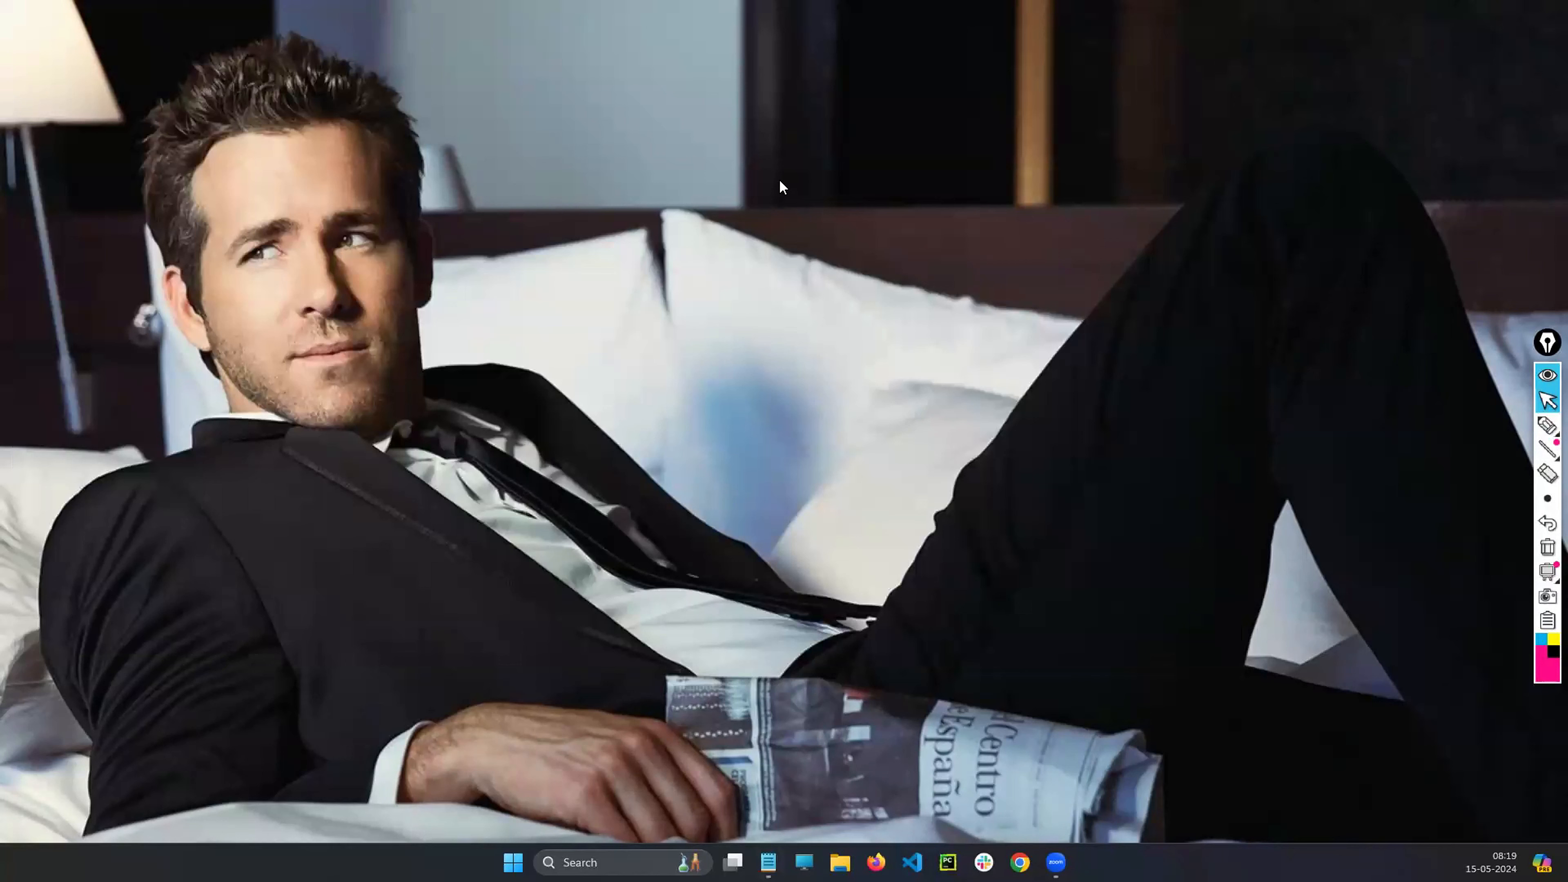
right_click(780, 181)
click(810, 254)
- In File Explorer, open the Machine learning folder under Python codes for data science, Artificial Intelligence on the Work (D:) drive
click(818, 855)
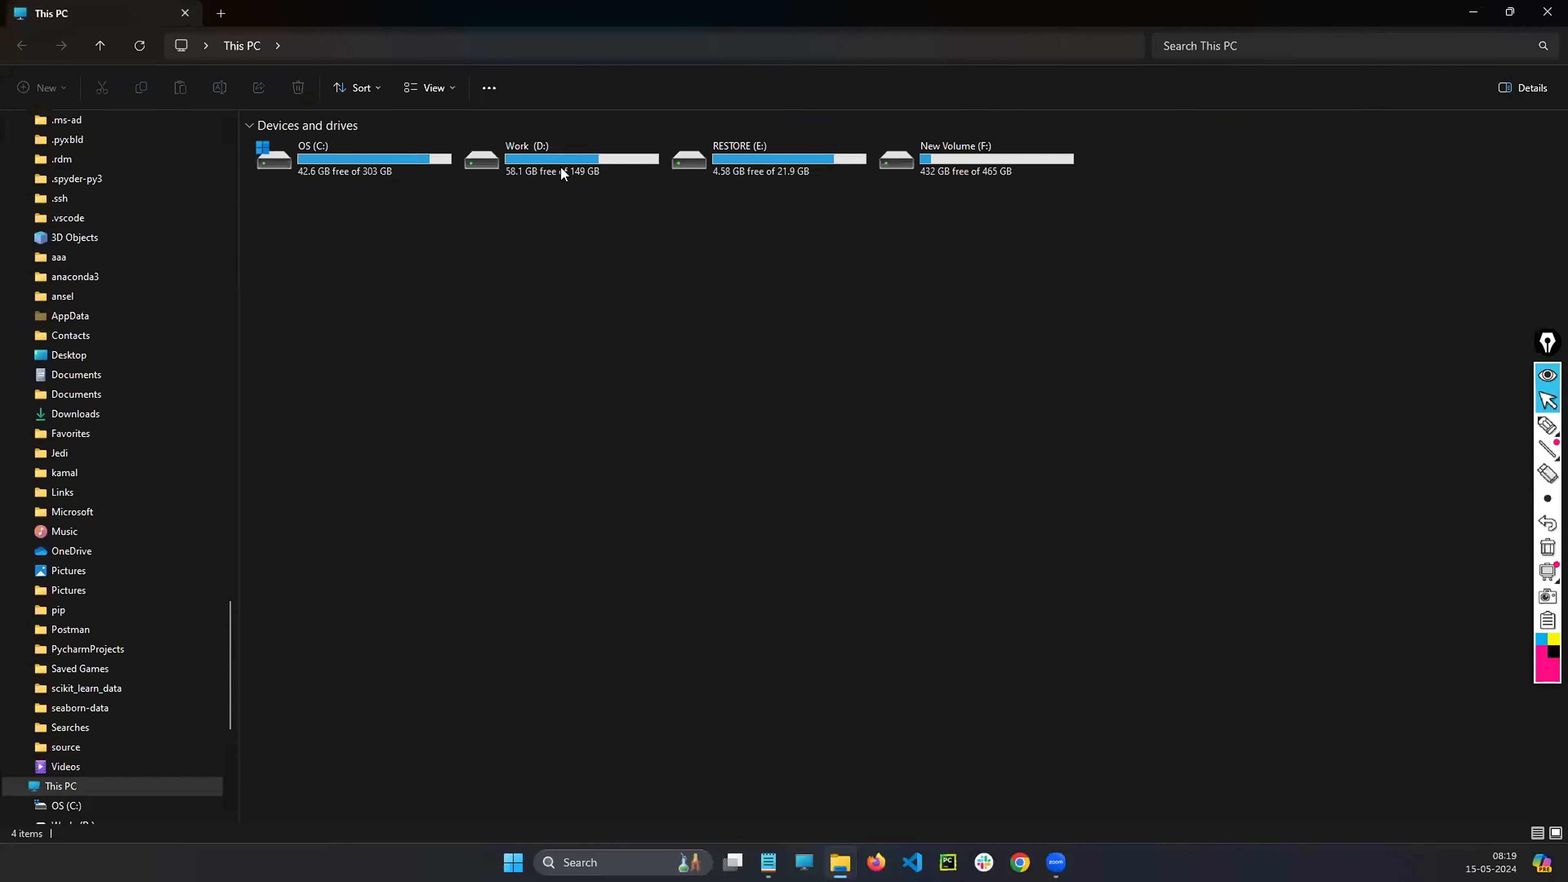
click(562, 161)
click(303, 265)
double_click(304, 264)
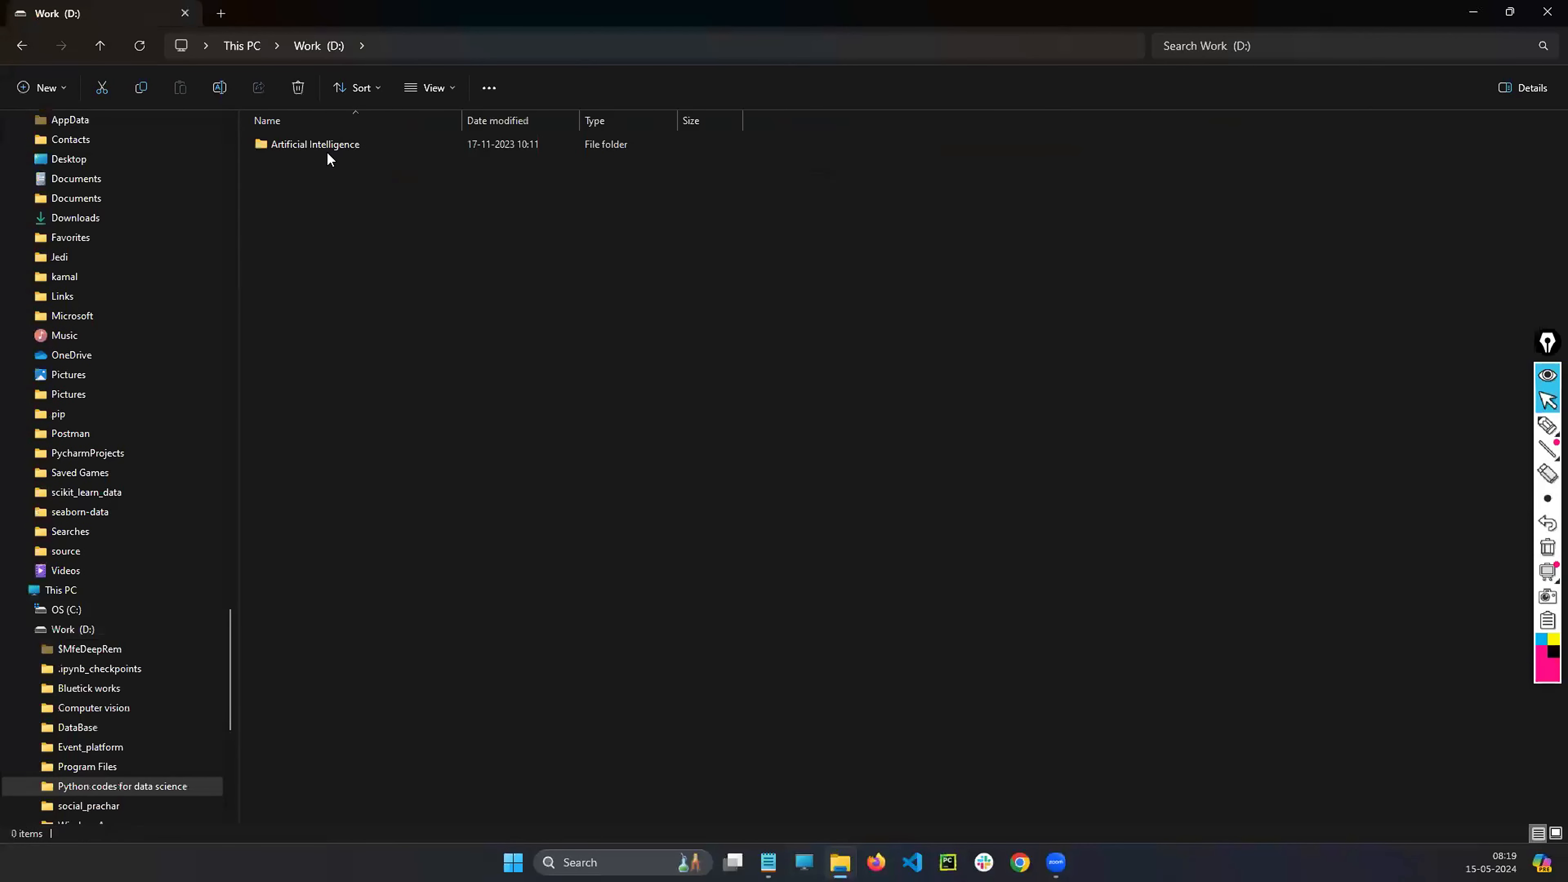
click(327, 148)
double_click(327, 148)
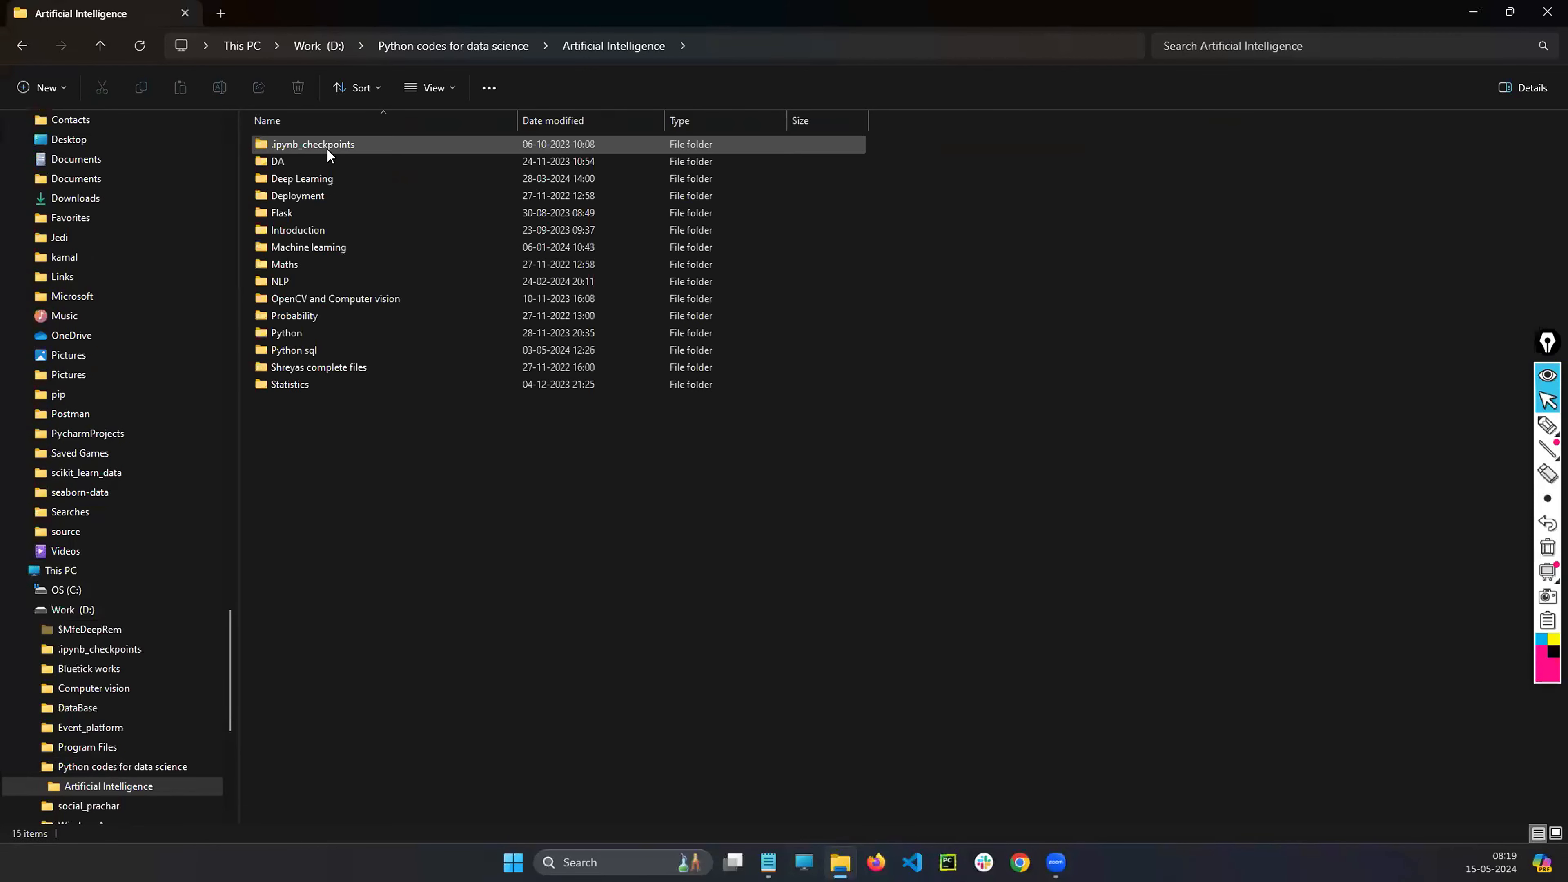
click(294, 249)
double_click(294, 249)
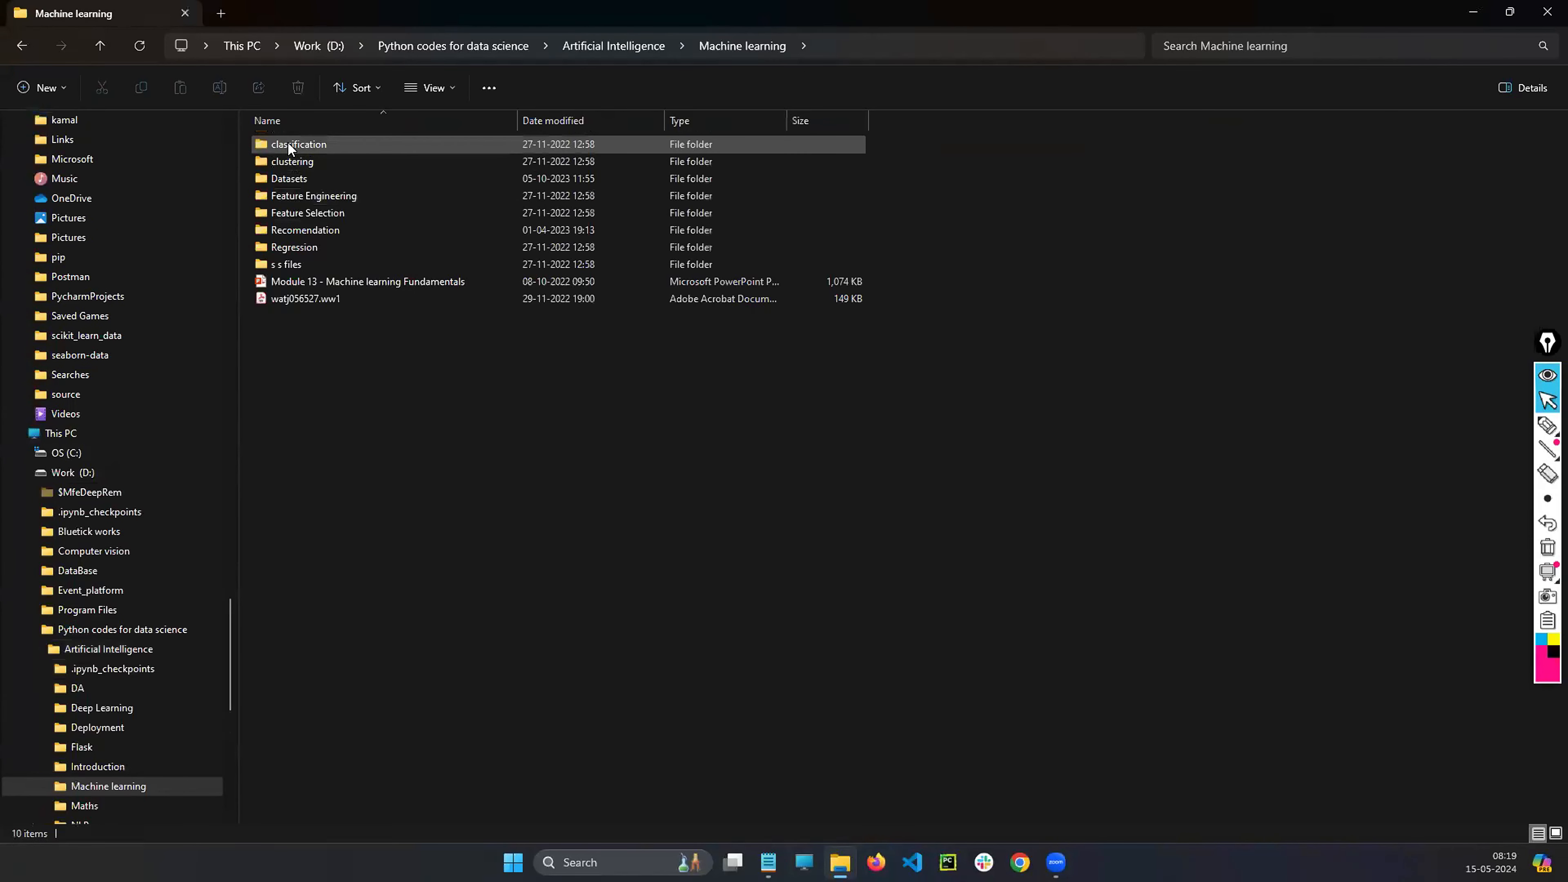
- Open the Salary_Data file from the simple linear regression folder inside Regression
click(290, 247)
double_click(290, 247)
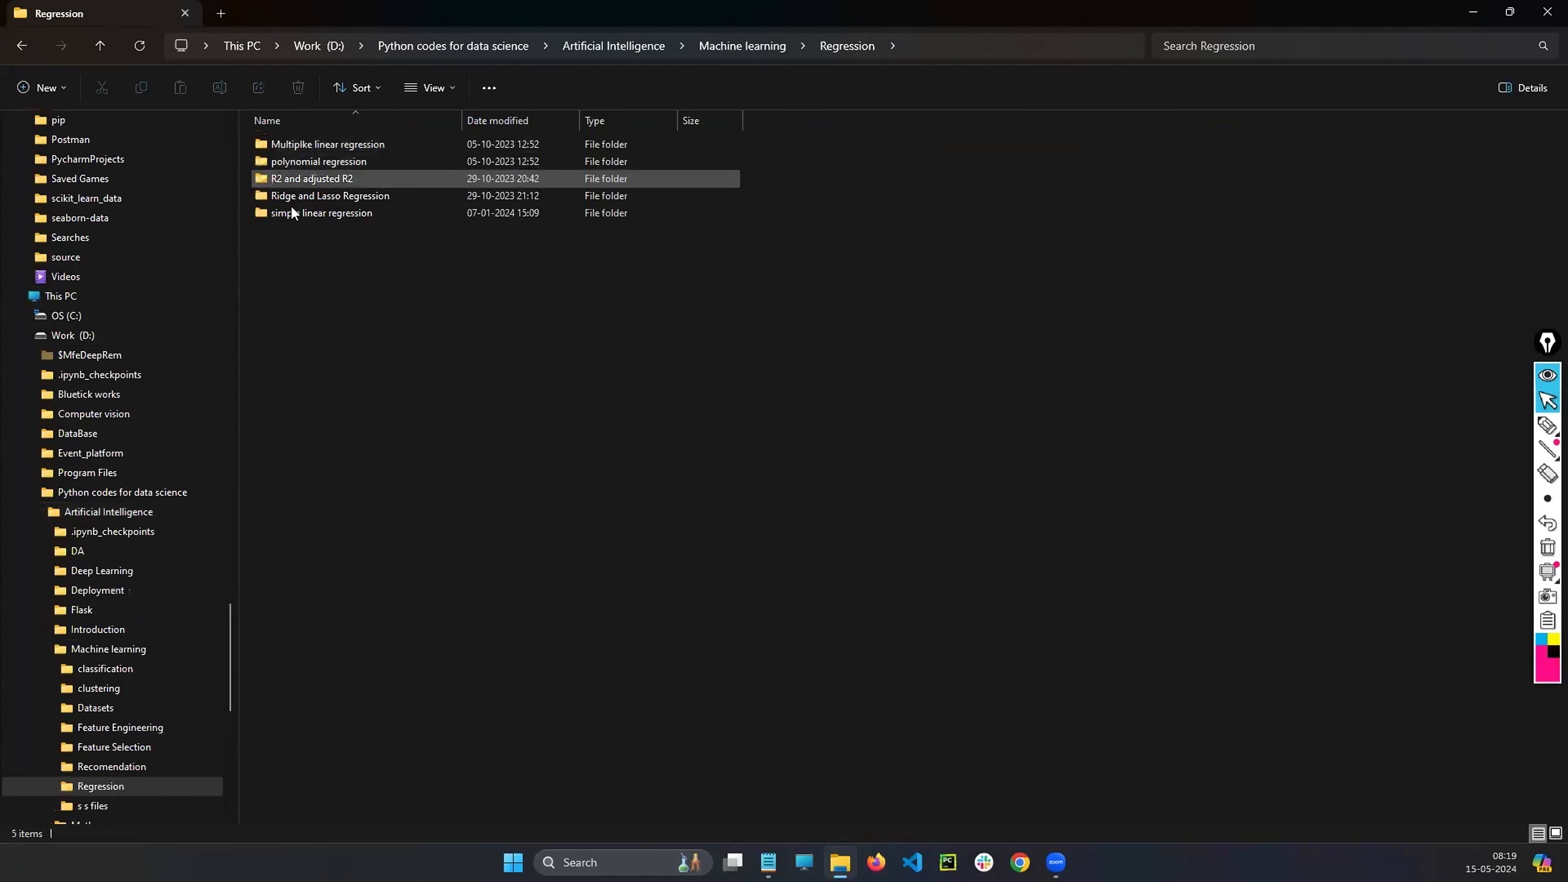
double_click(292, 209)
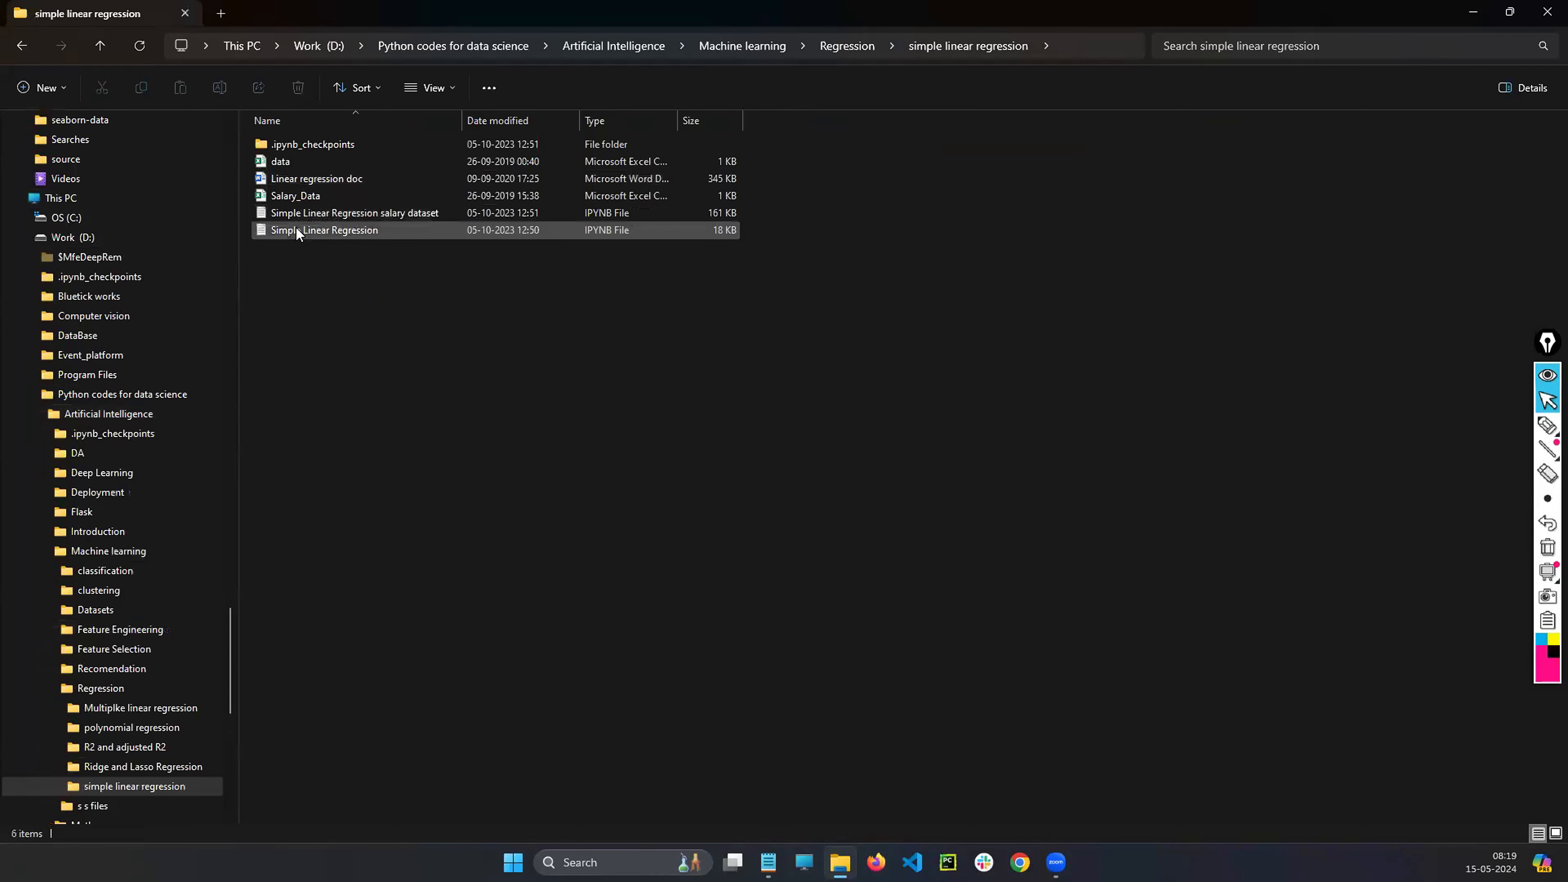
click(320, 197)
key(Return)
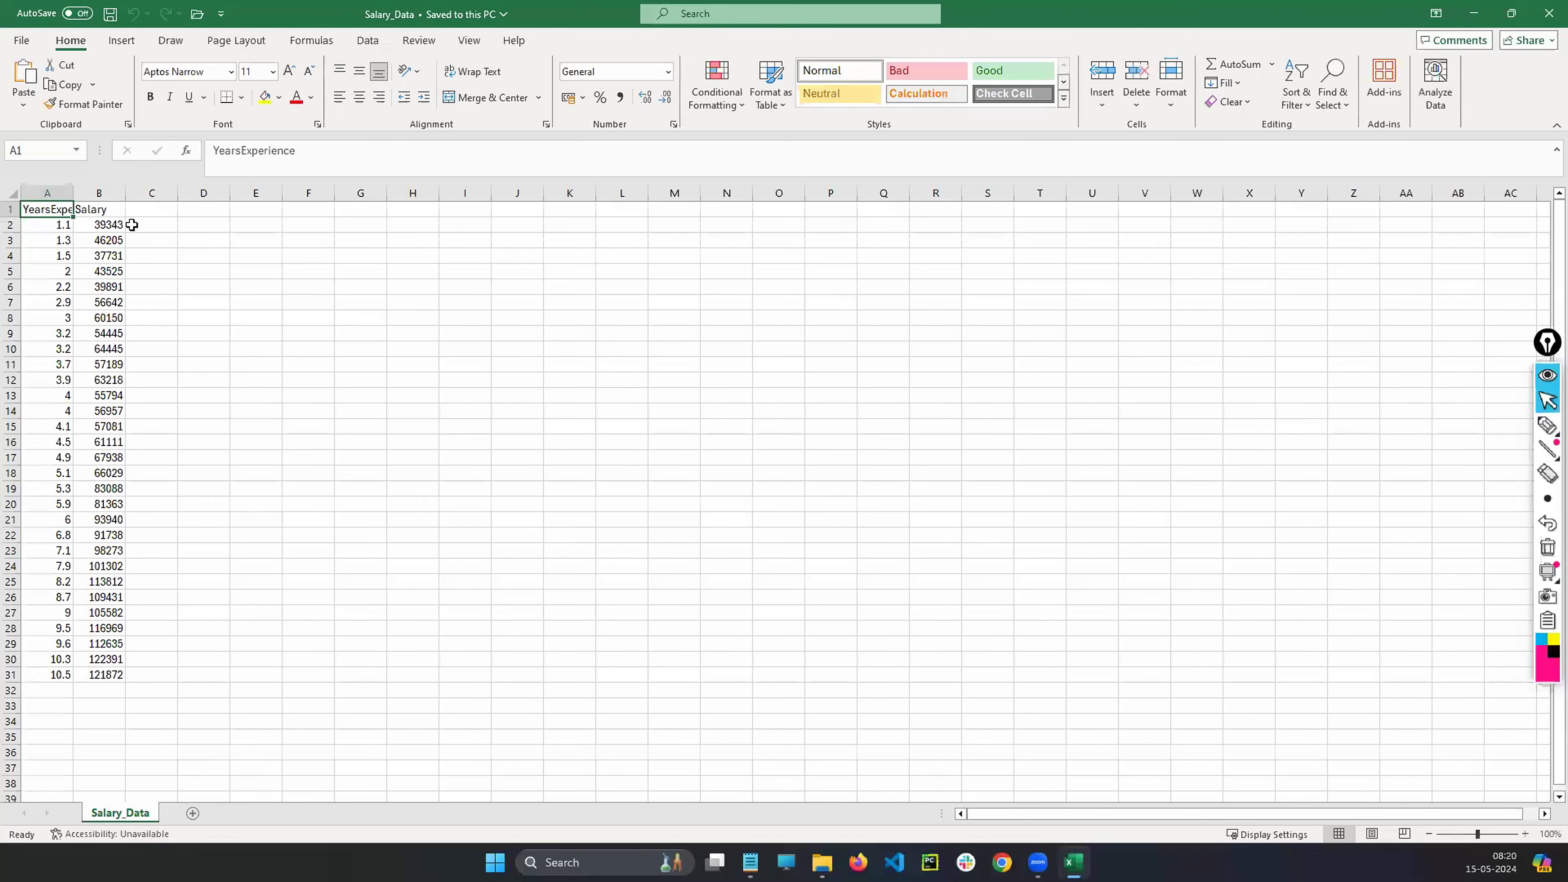
- Widen columns A and B so the YearsExperience heading fits, dismissing the Office activation wizard
drag(72, 190, 98, 192)
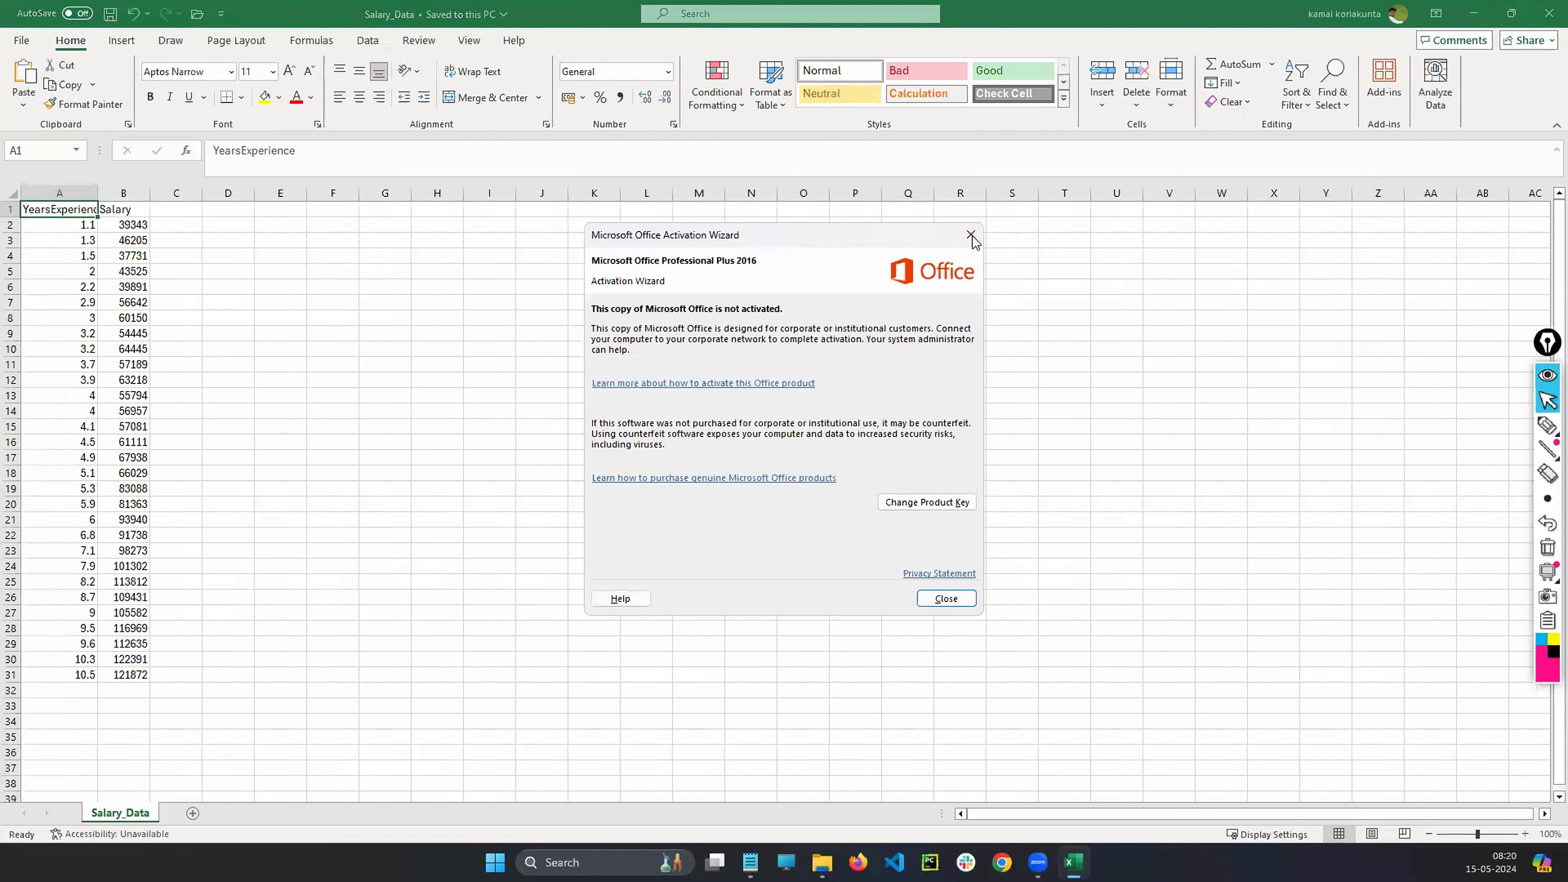
click(971, 235)
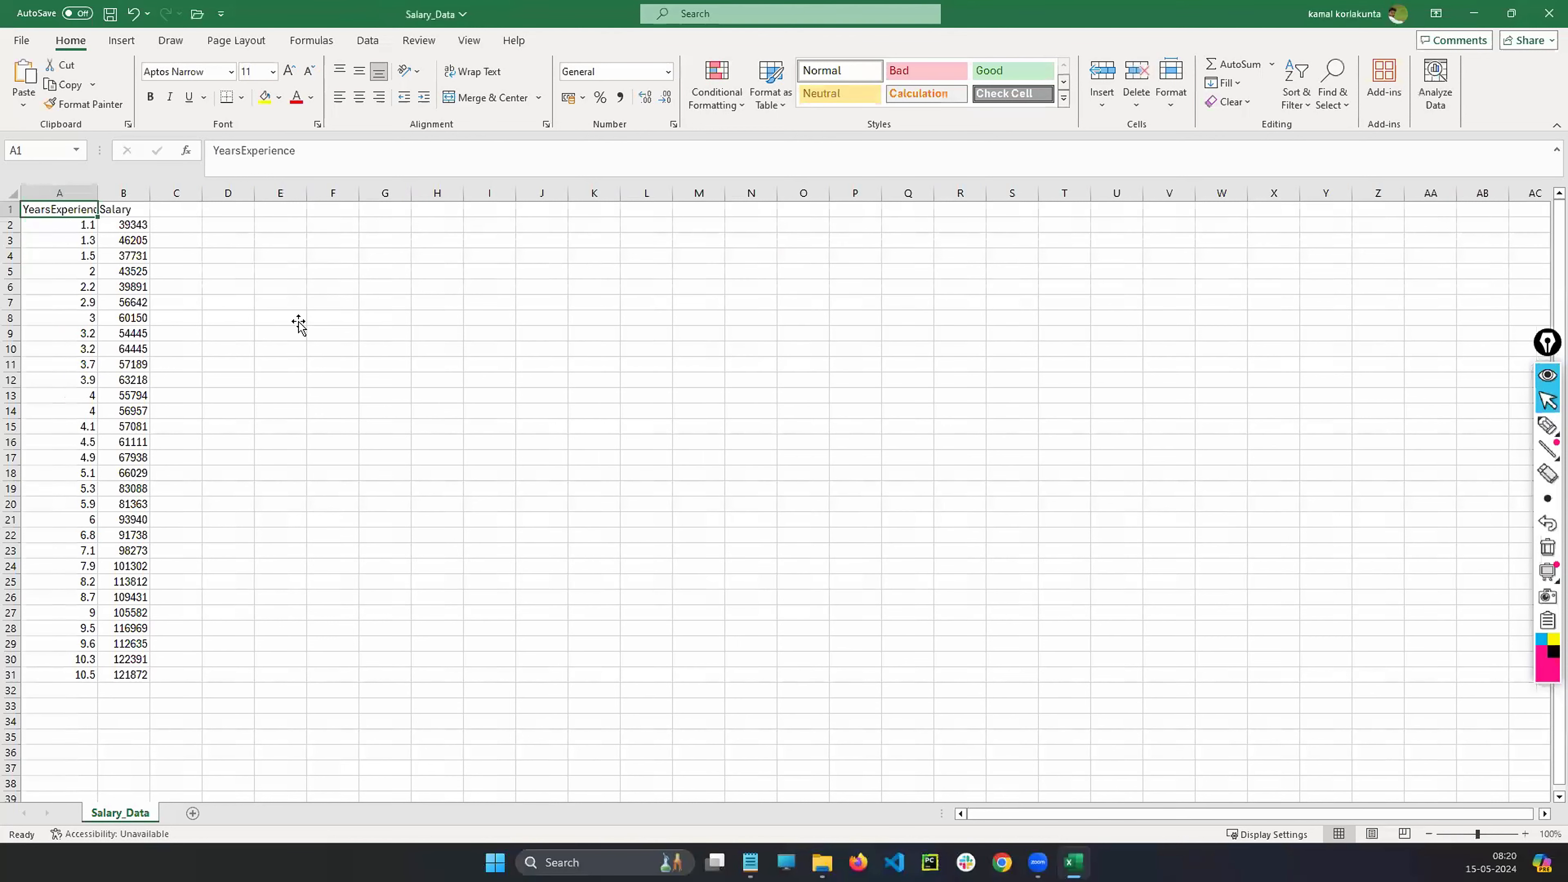
click(299, 320)
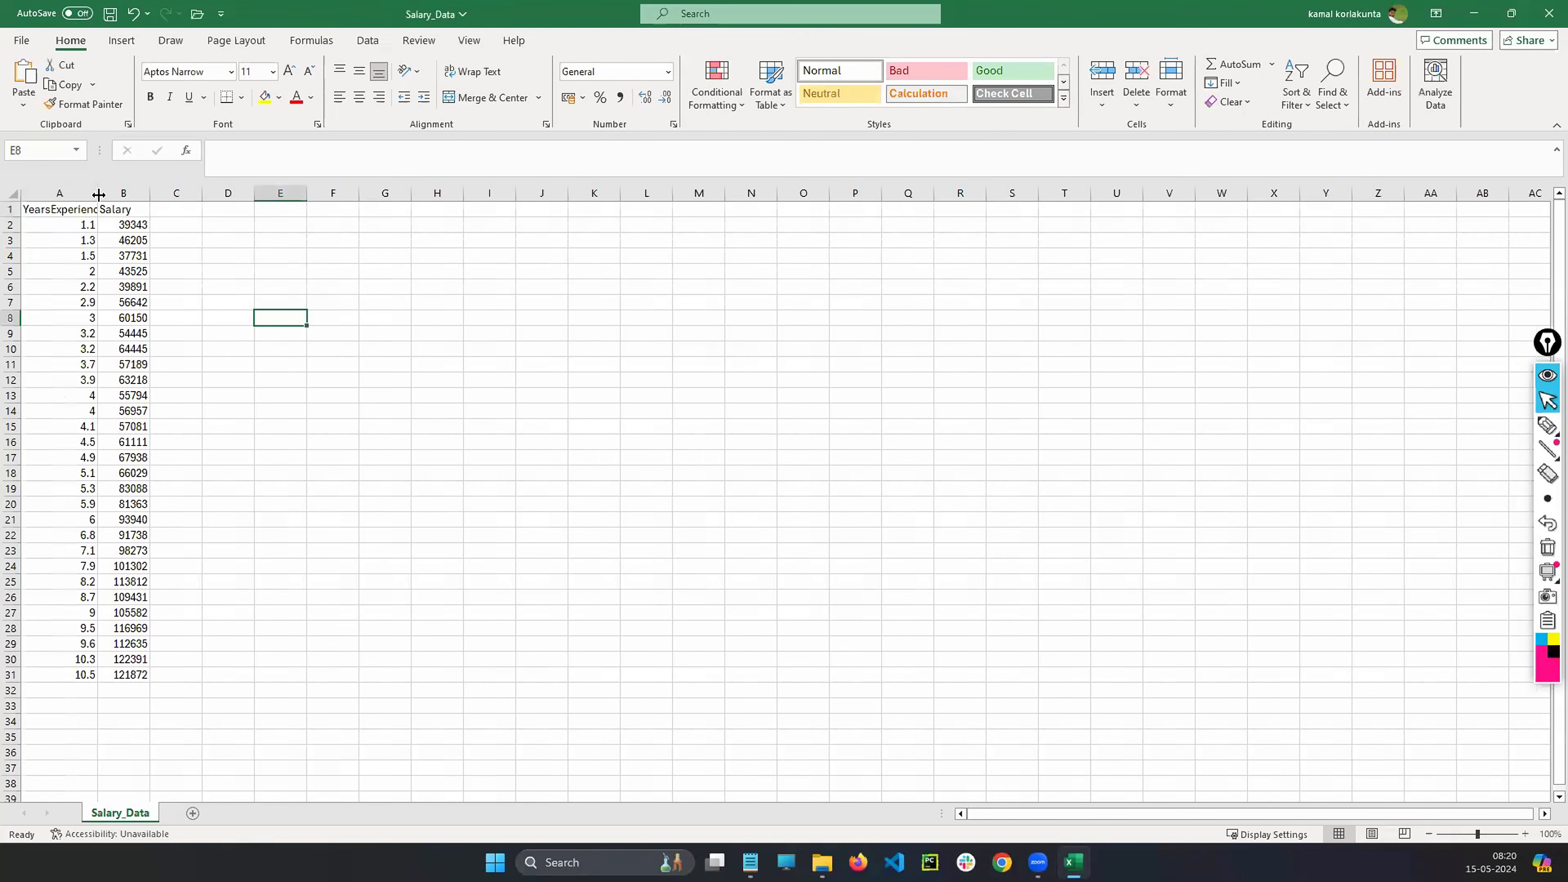
drag(97, 192, 183, 192)
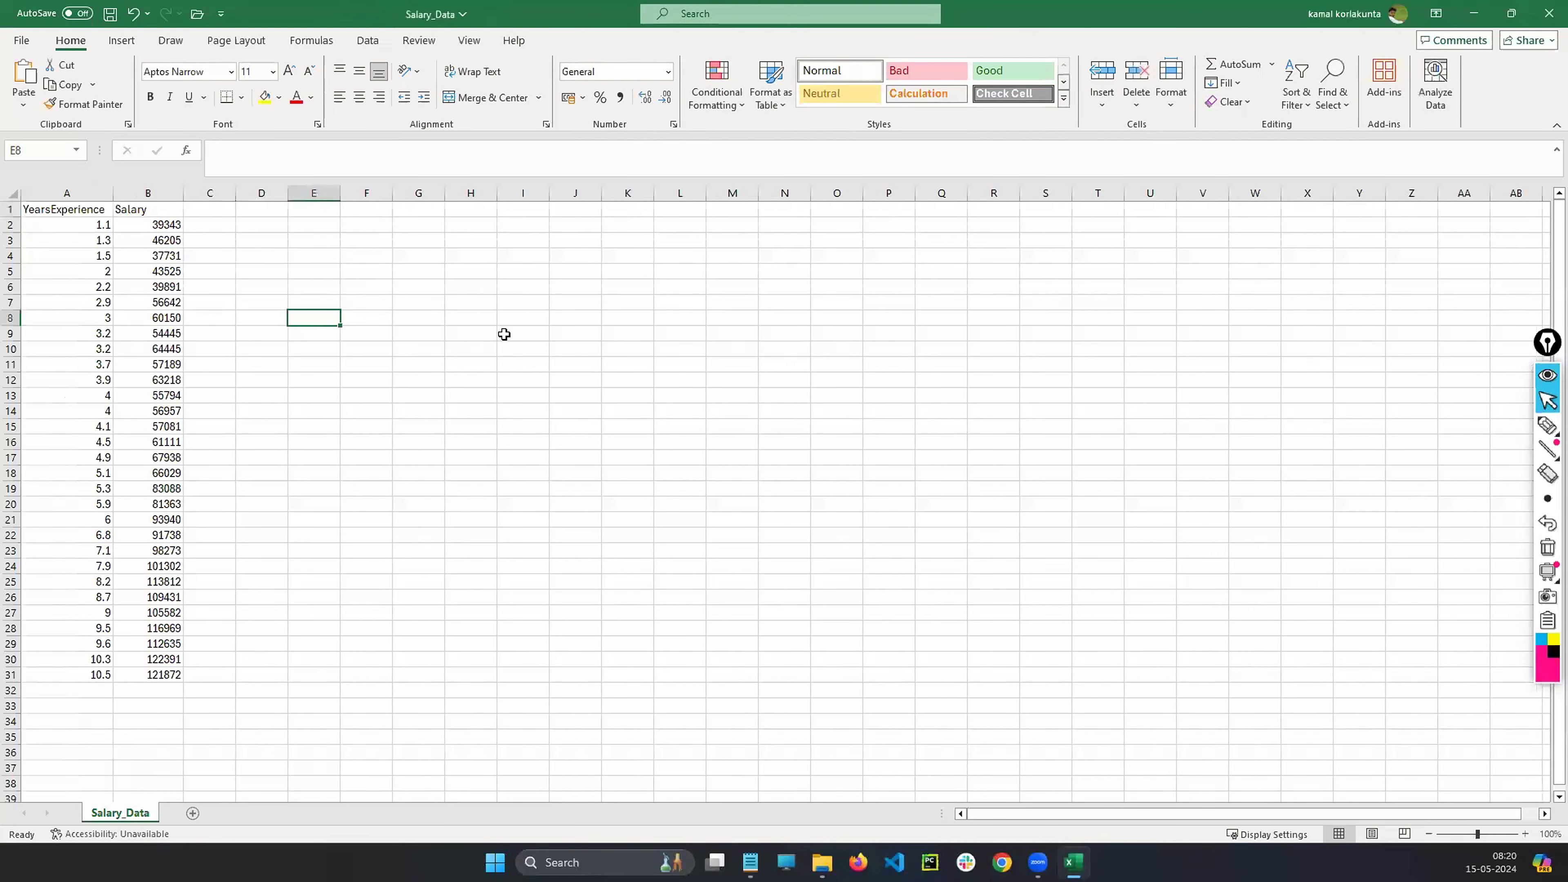
key(Right)
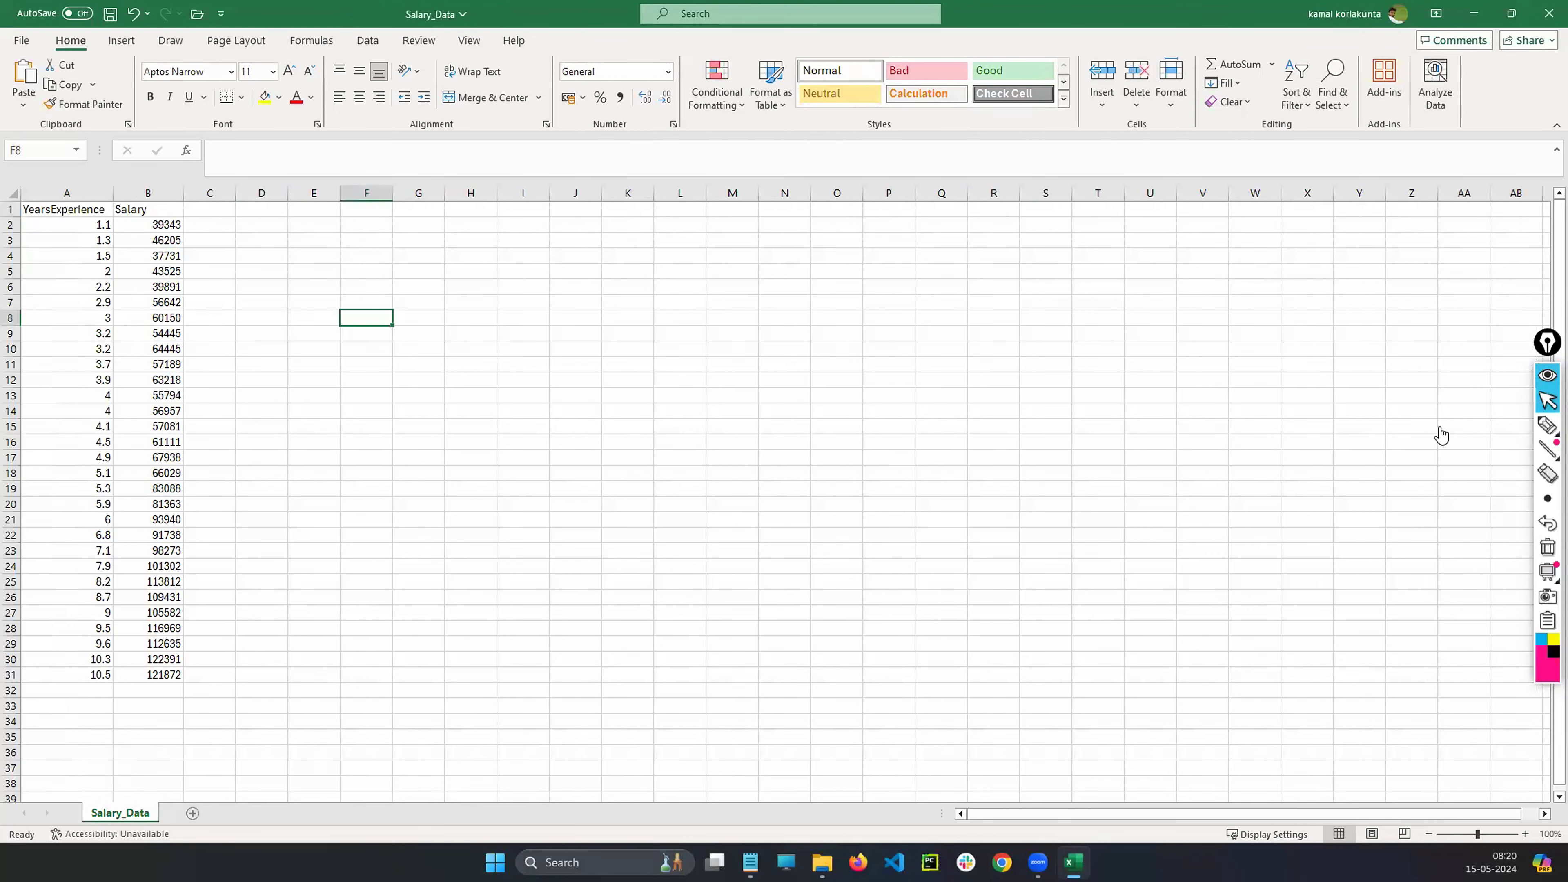
- Outline the YearsExperience and Salary values in rows 2 to 31 with the pink pen, and clear the ink again
click(1549, 426)
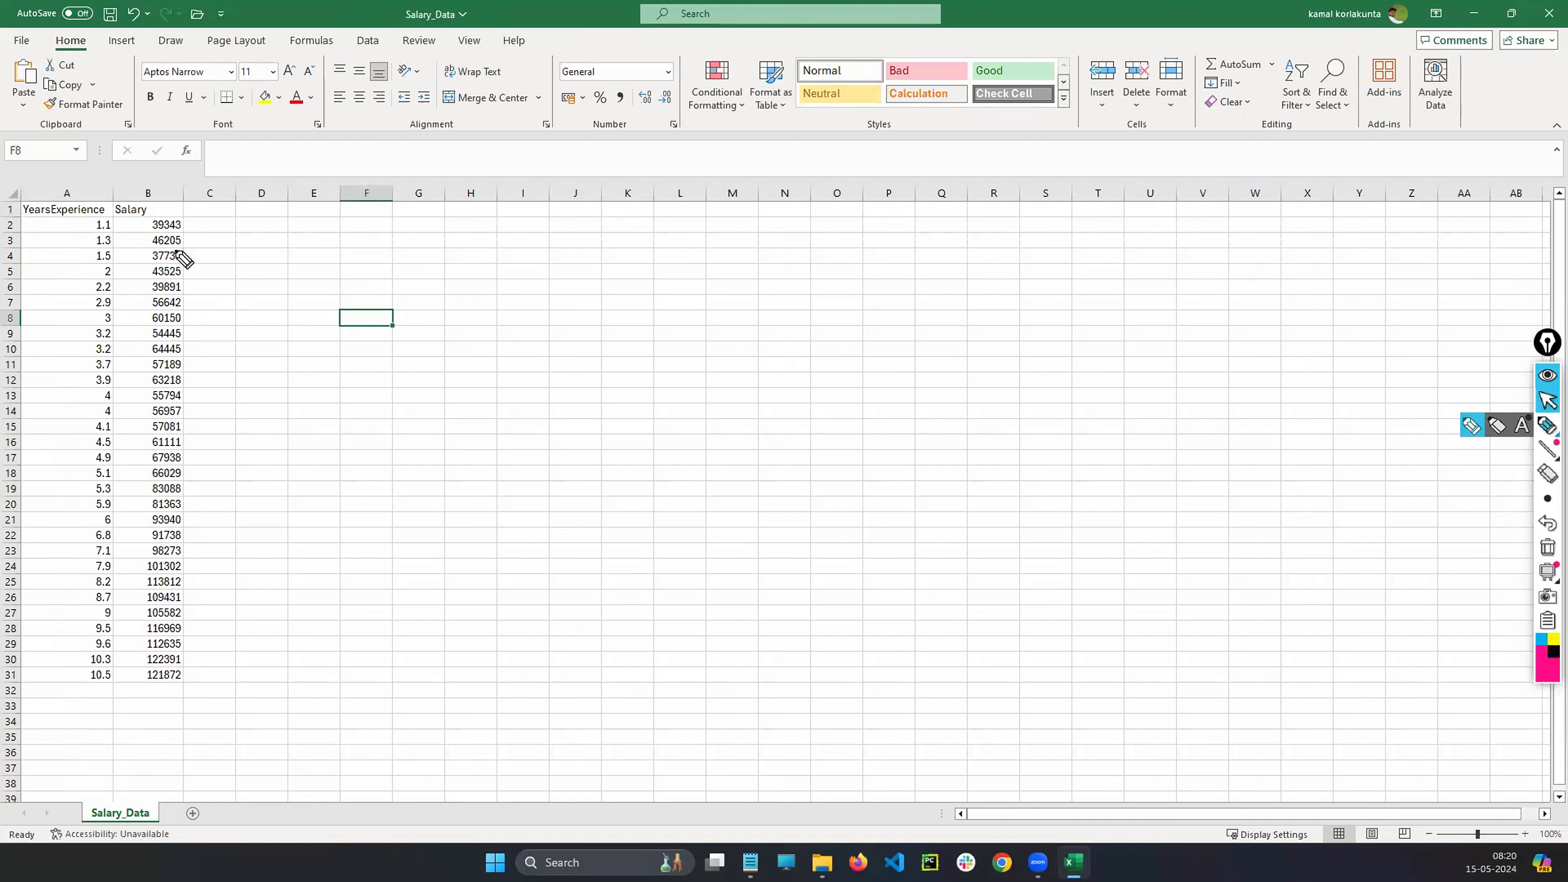
drag(189, 223, 131, 220)
mouse_move(83, 318)
mouse_down()
mouse_move(98, 651)
mouse_move(131, 691)
mouse_up()
mouse_move(197, 648)
mouse_down()
mouse_move(203, 302)
mouse_move(199, 236)
mouse_move(186, 240)
mouse_up()
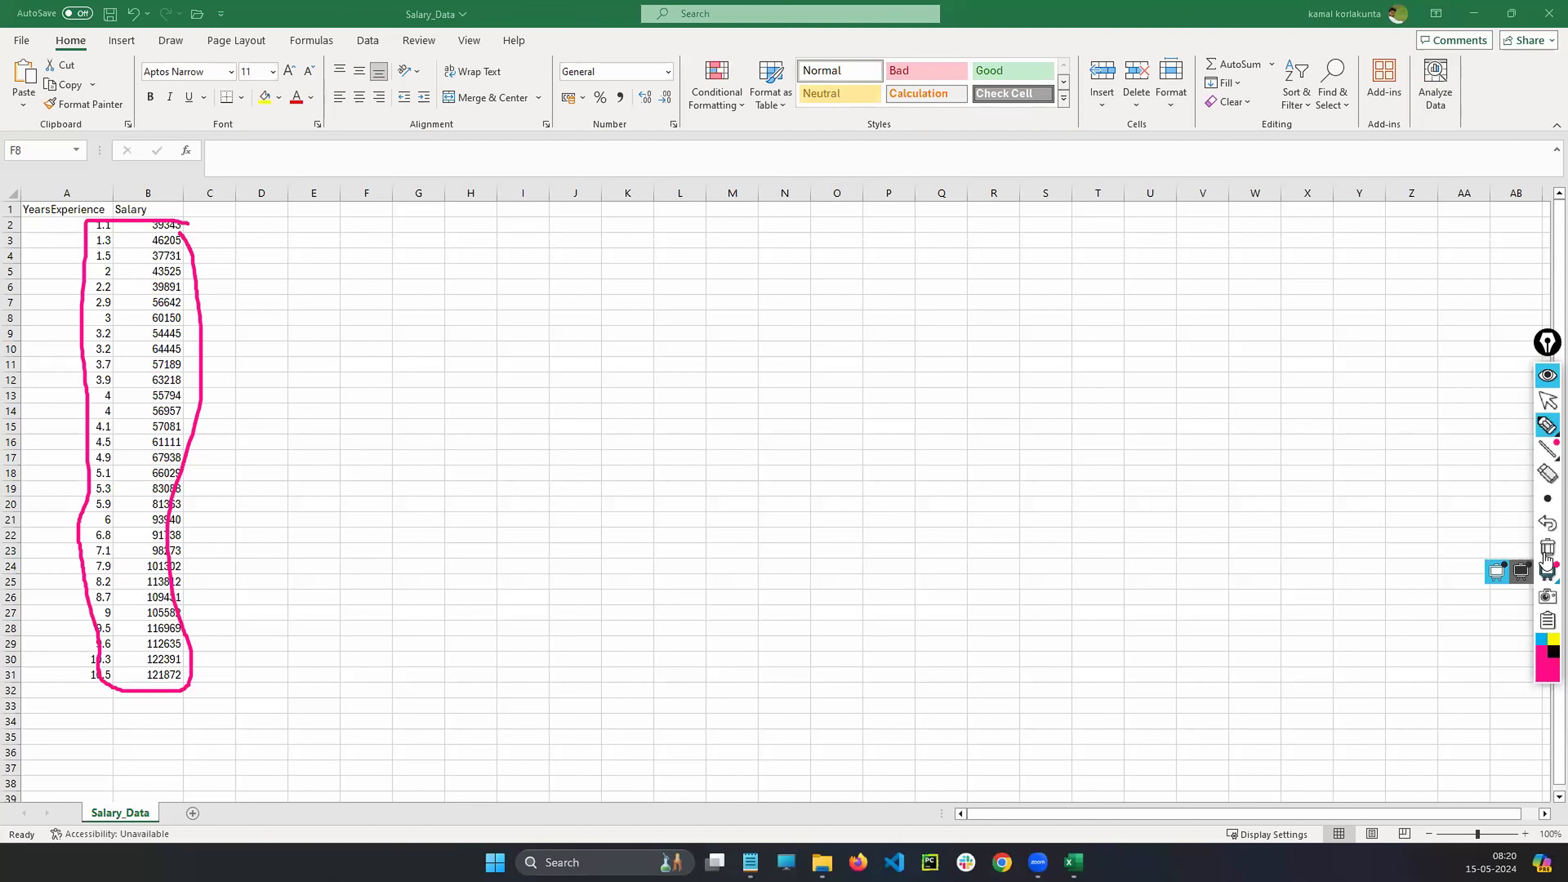
click(1546, 407)
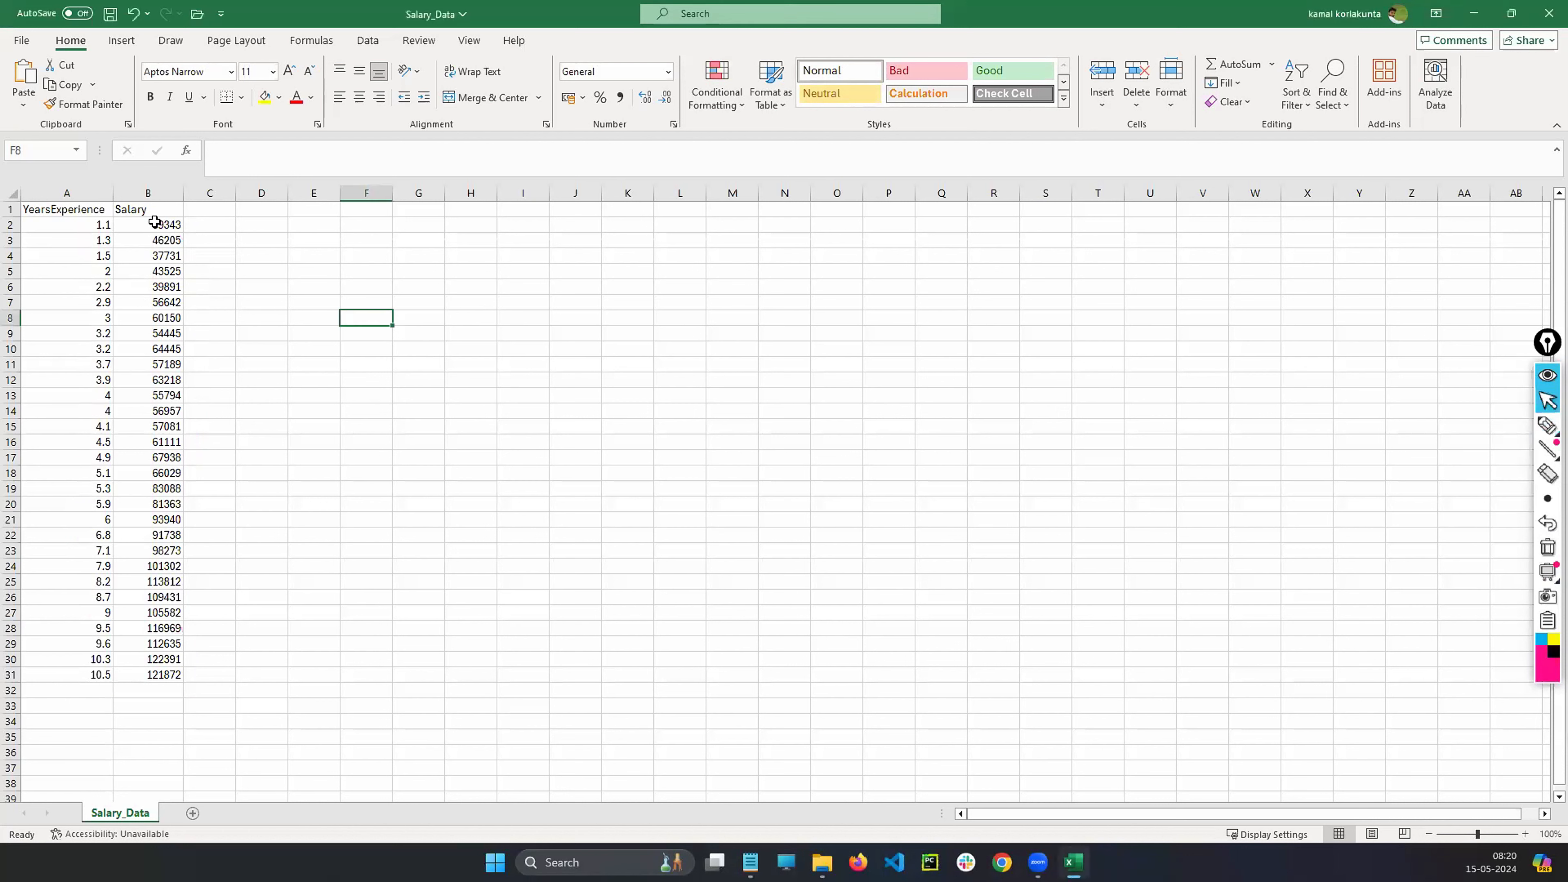
- Examine the Salary column and compare the experience and salary values in rows 2 and 4
click(159, 184)
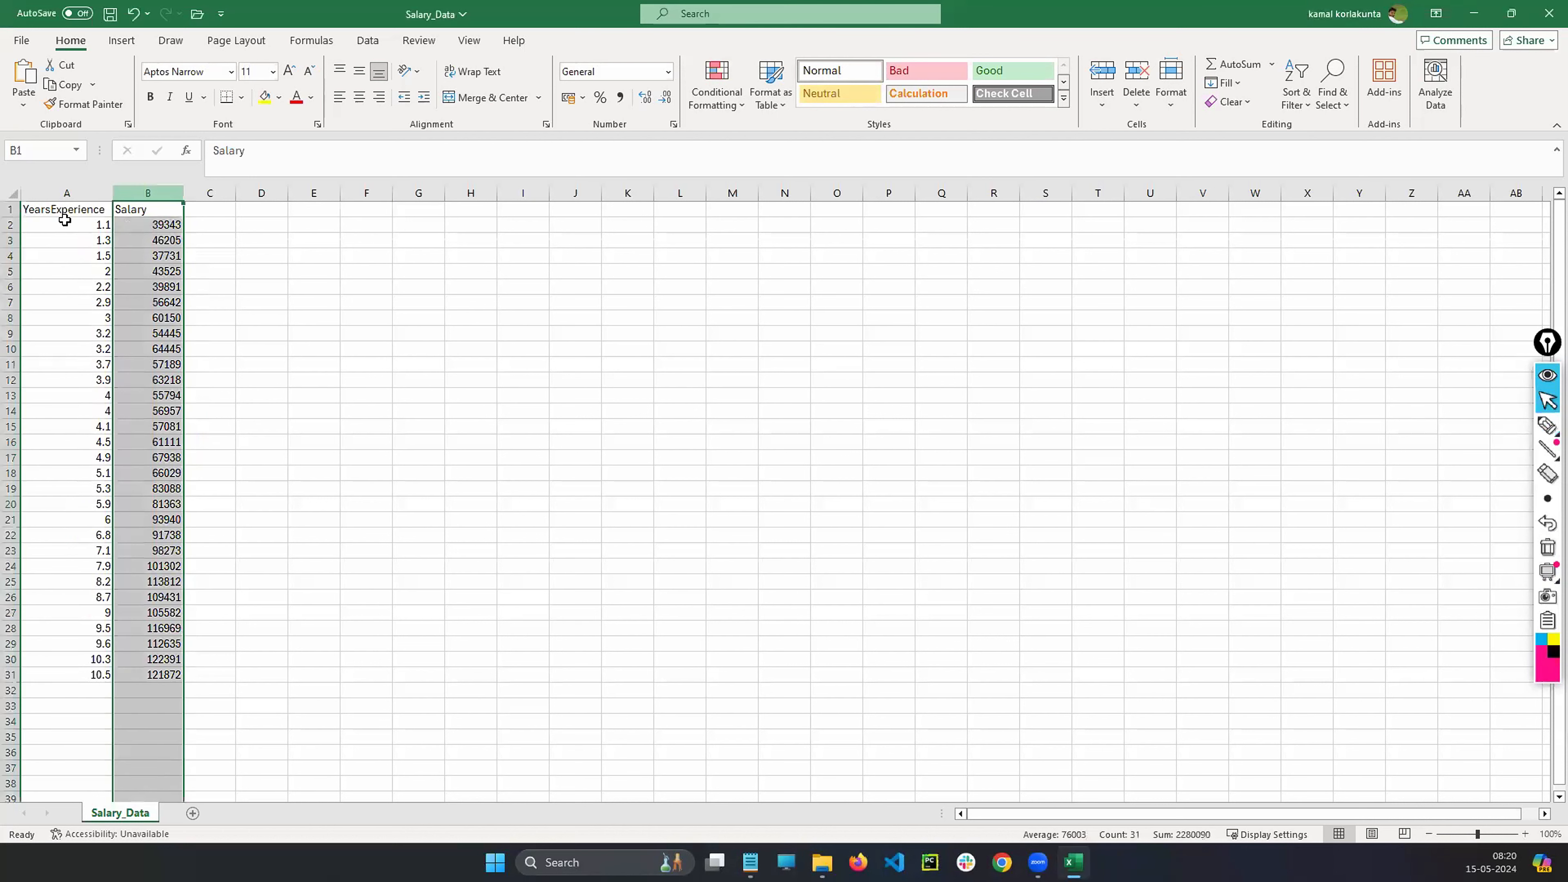
click(295, 285)
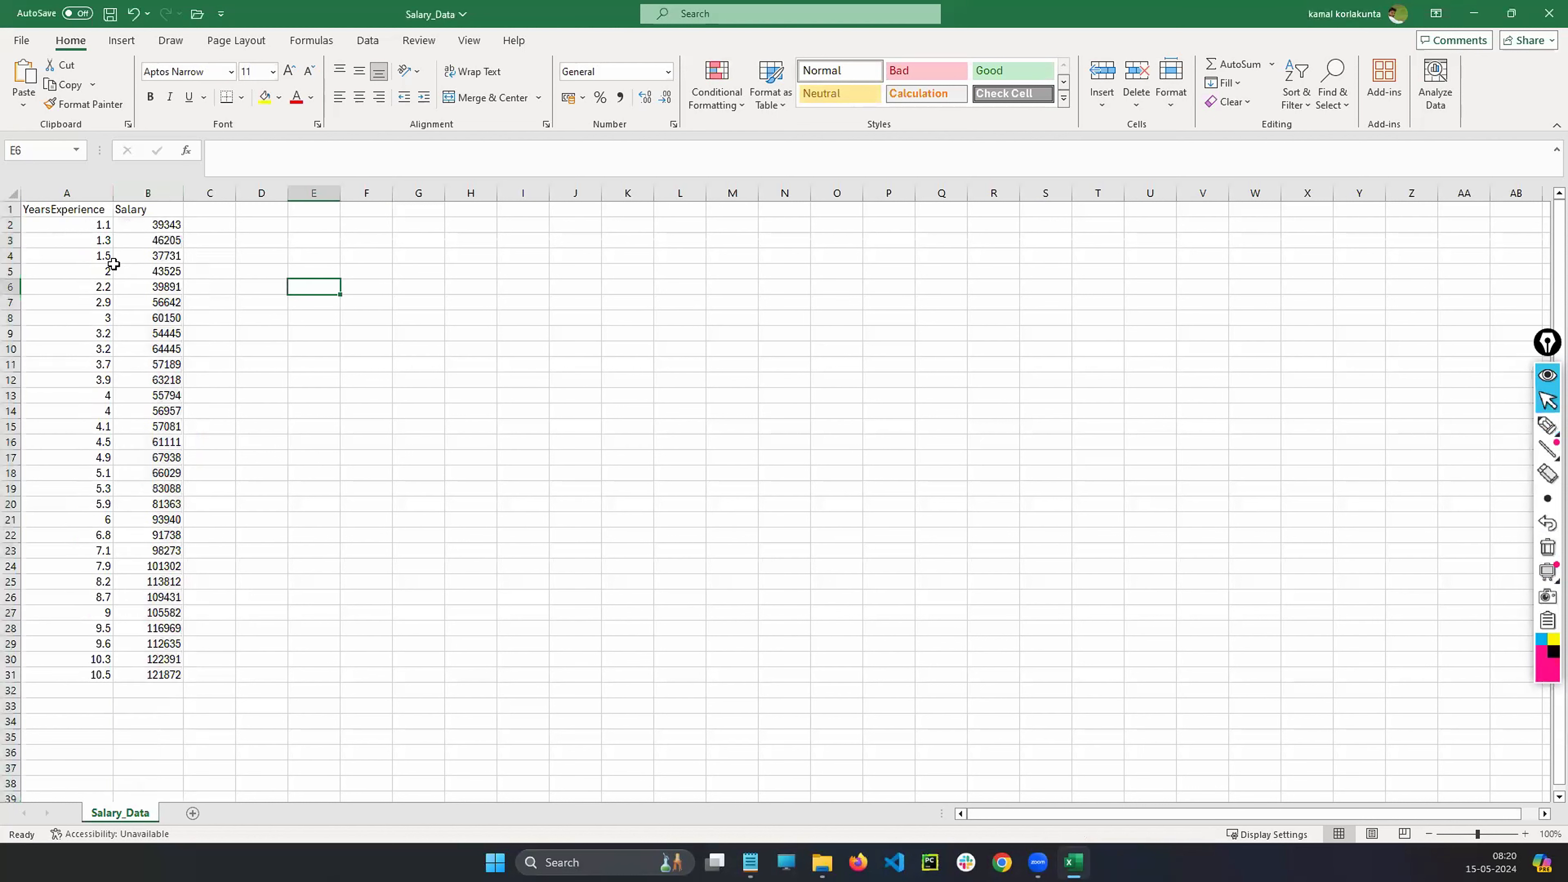
click(74, 224)
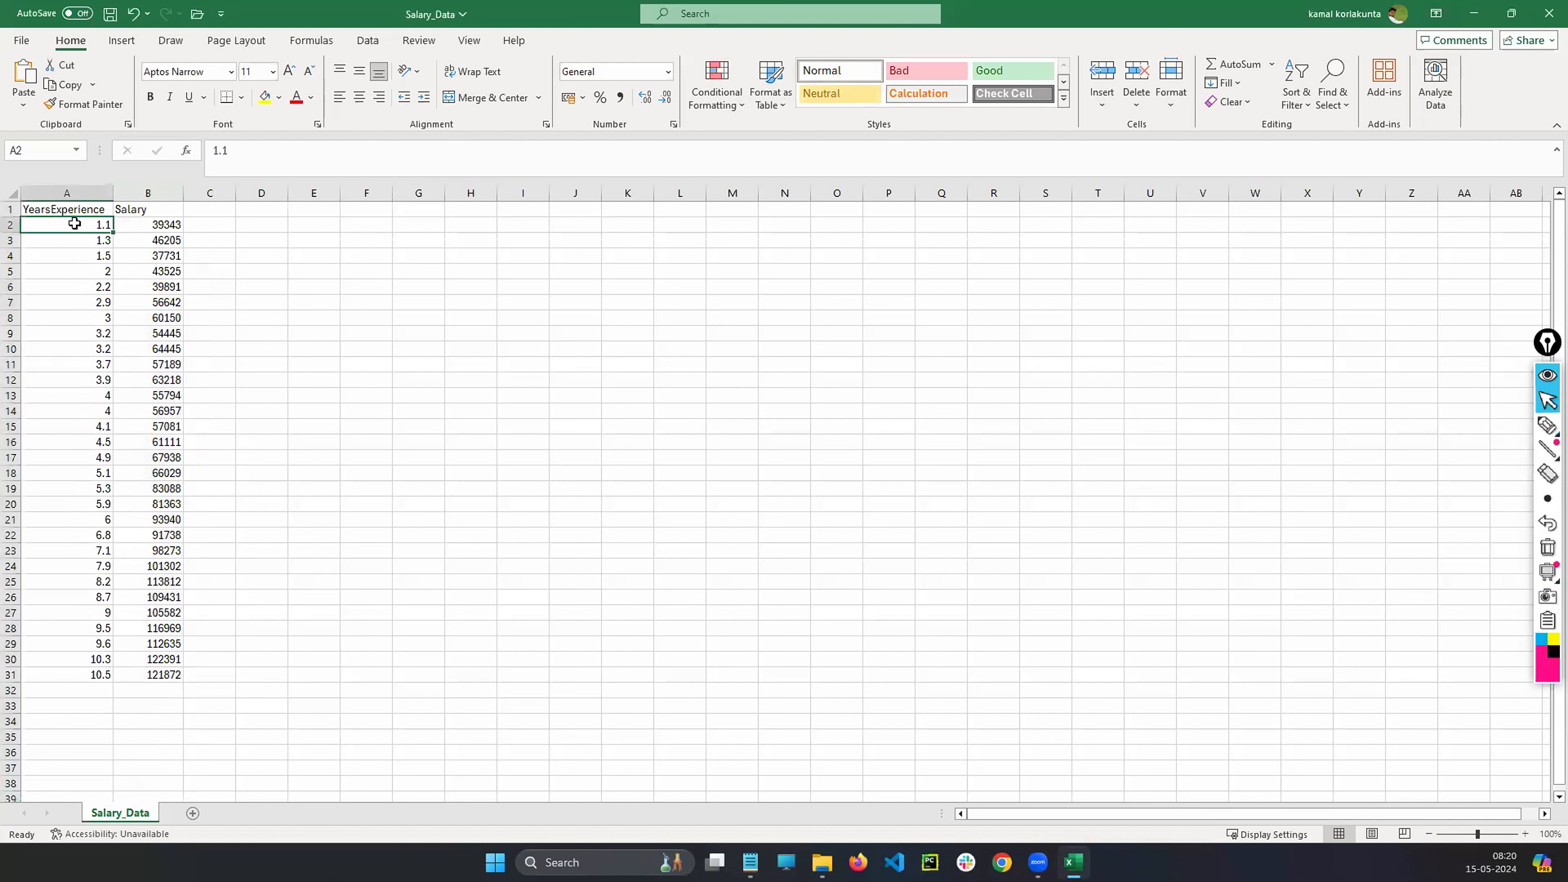
click(144, 222)
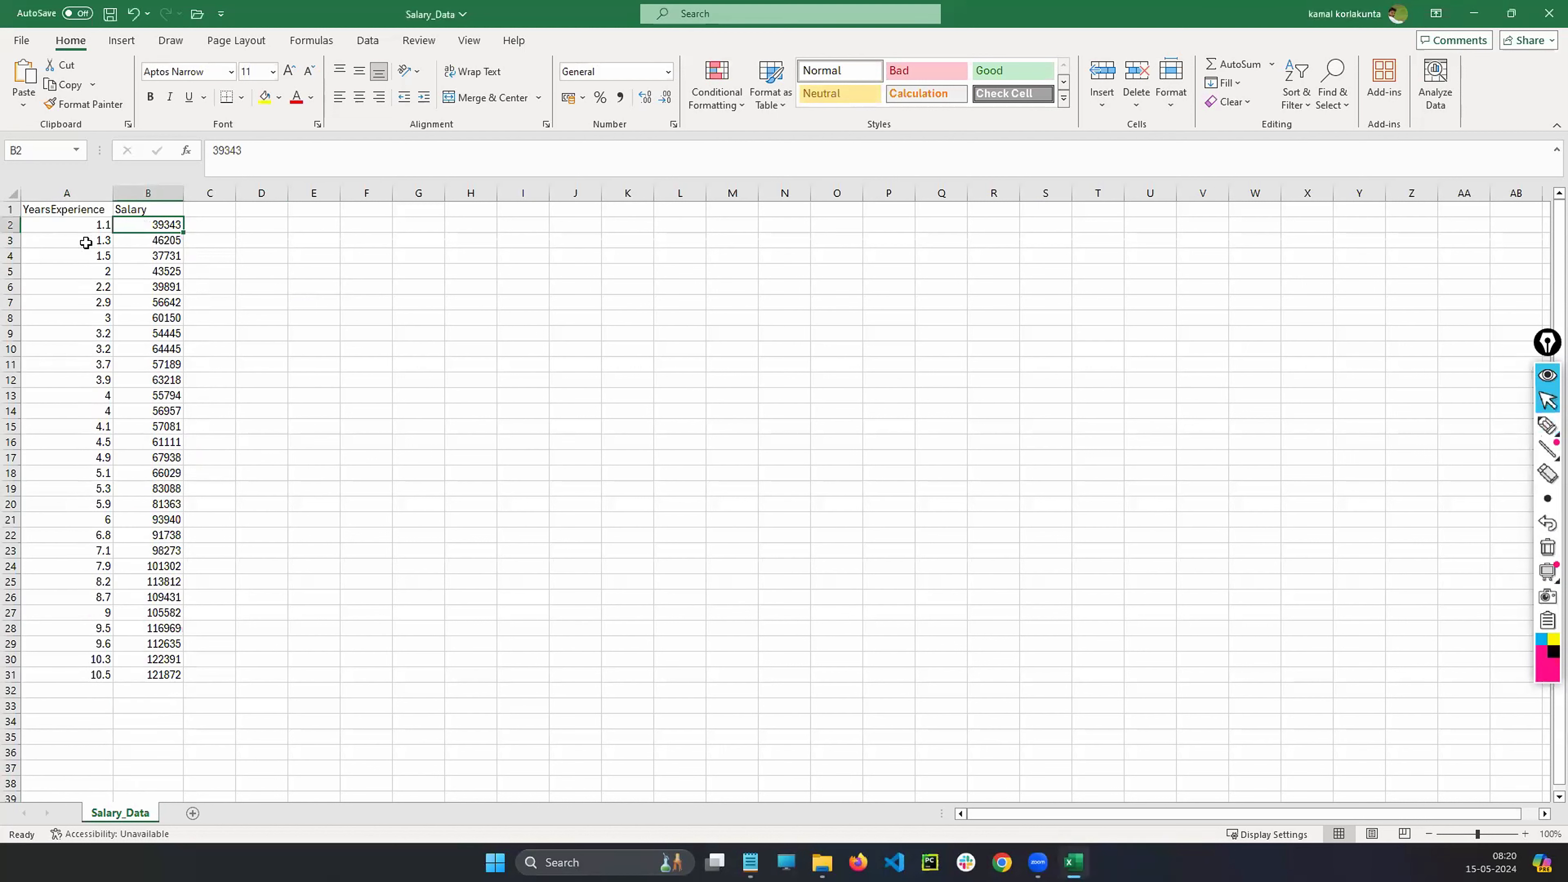
click(44, 258)
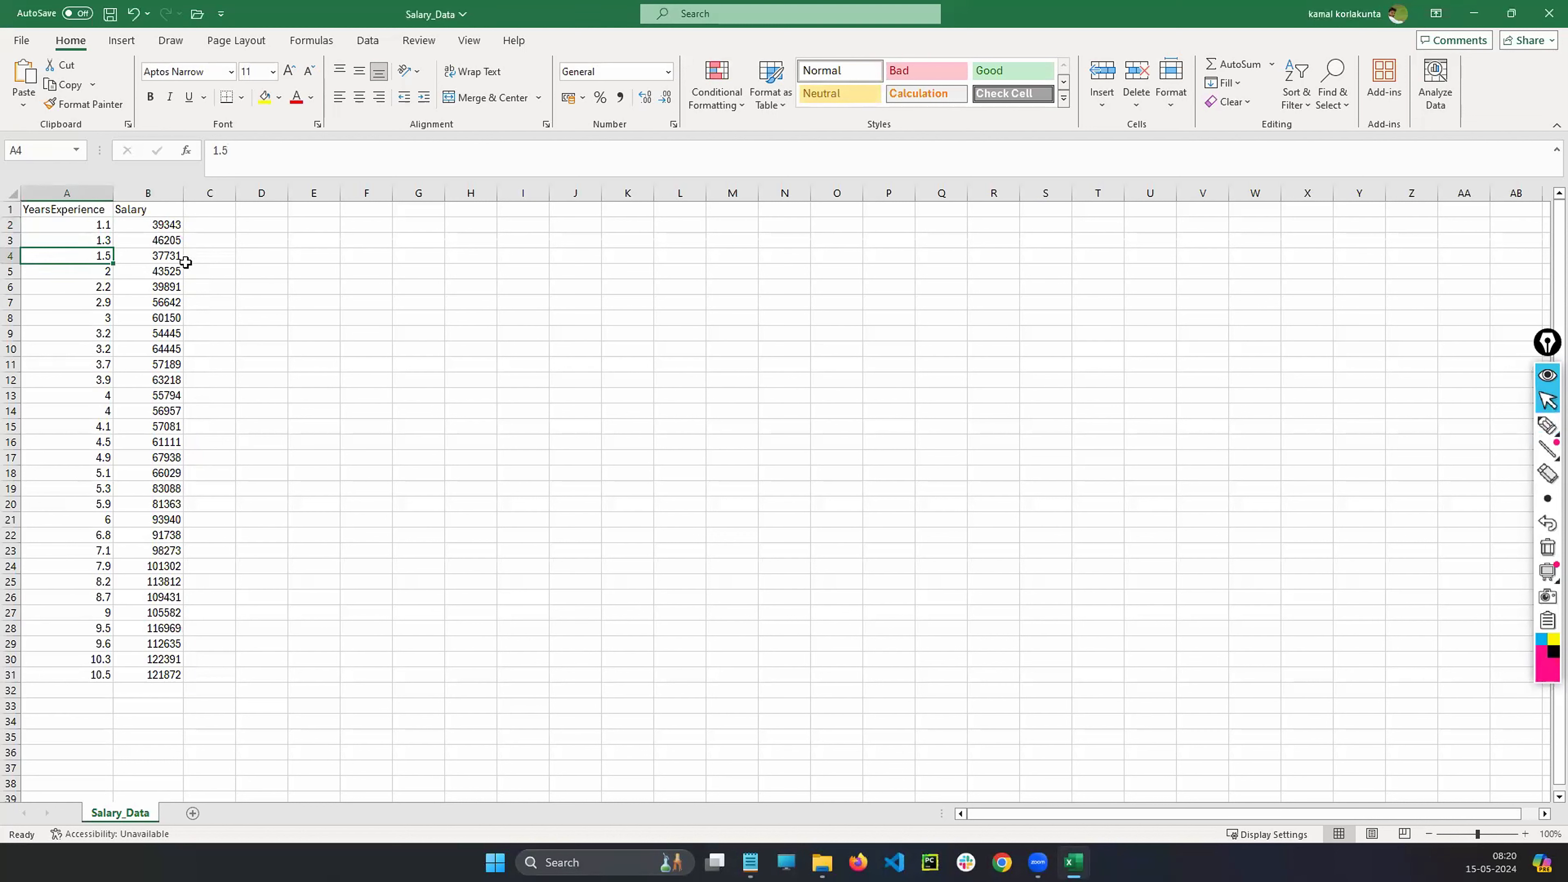
click(155, 255)
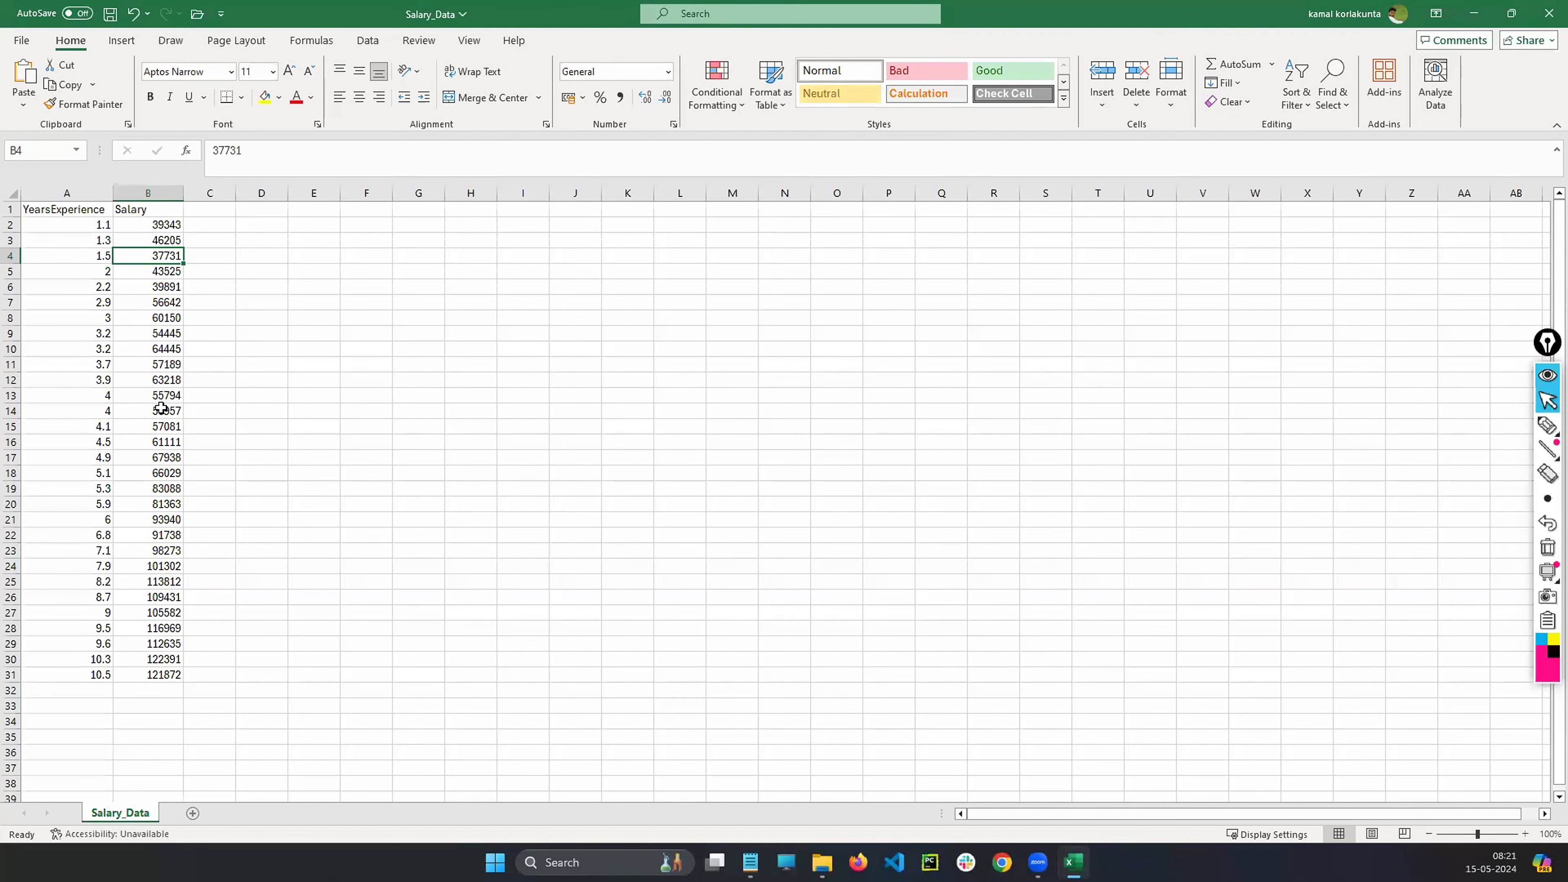
click(155, 186)
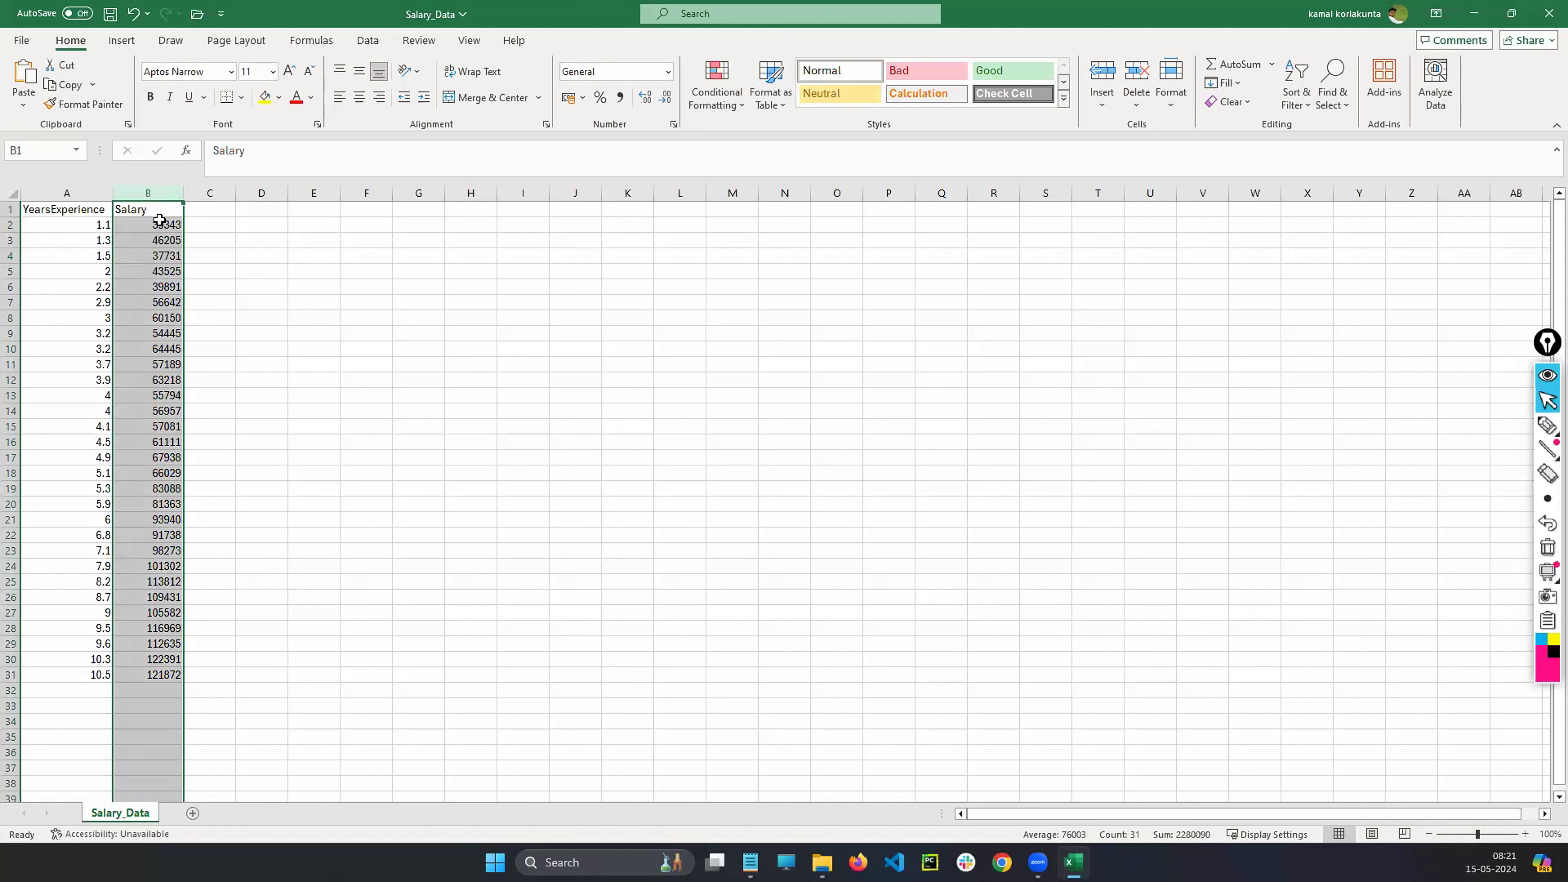
click(377, 365)
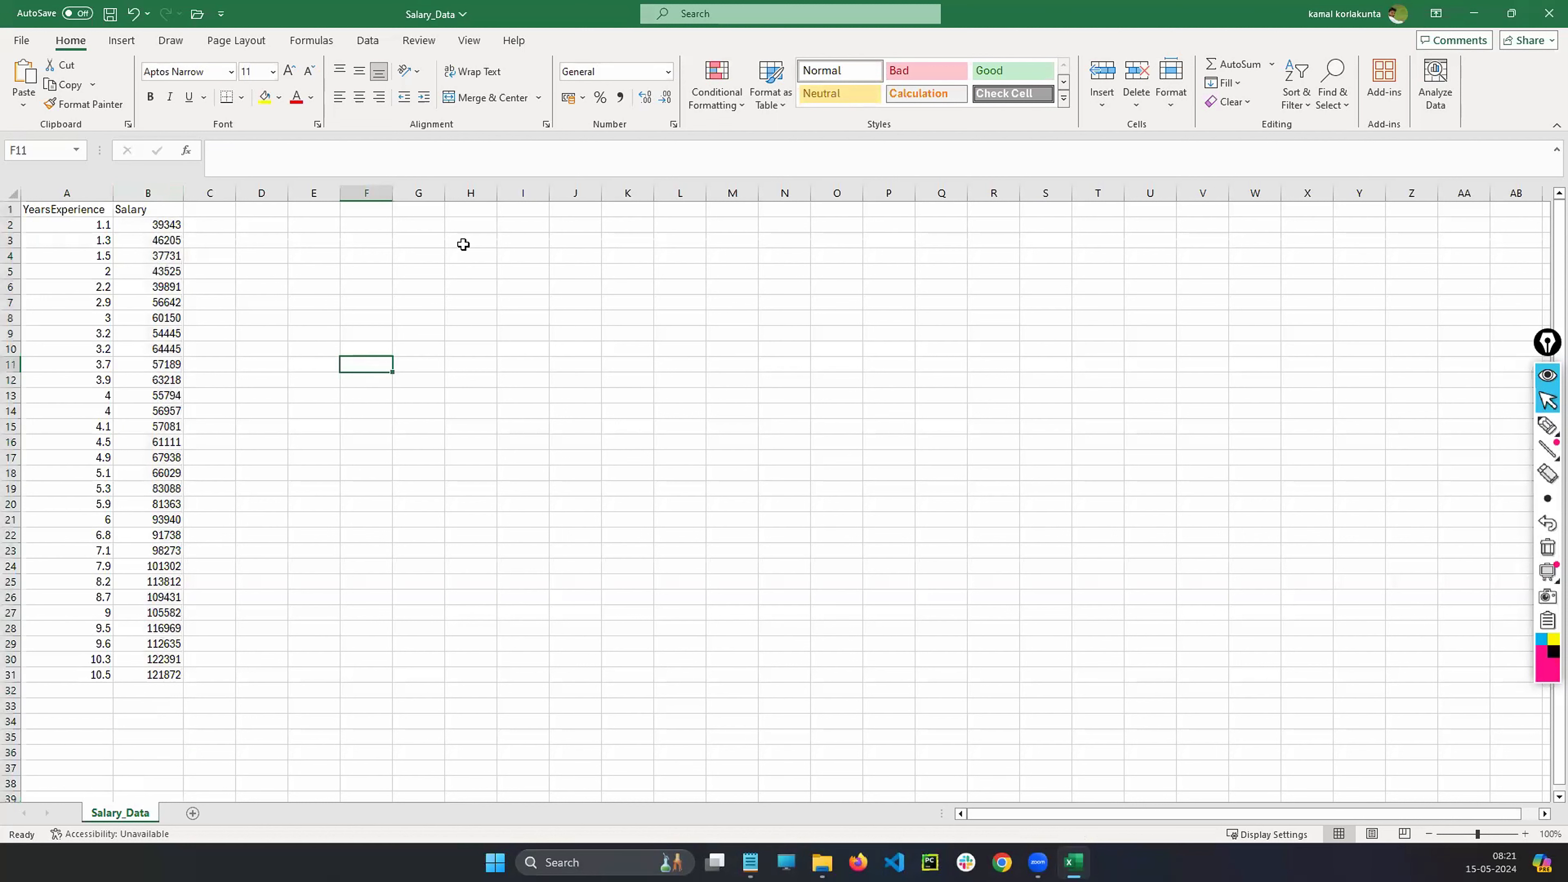
- Apply the Currency number format to the Salary column and check the experience and salary values in row 6
click(161, 211)
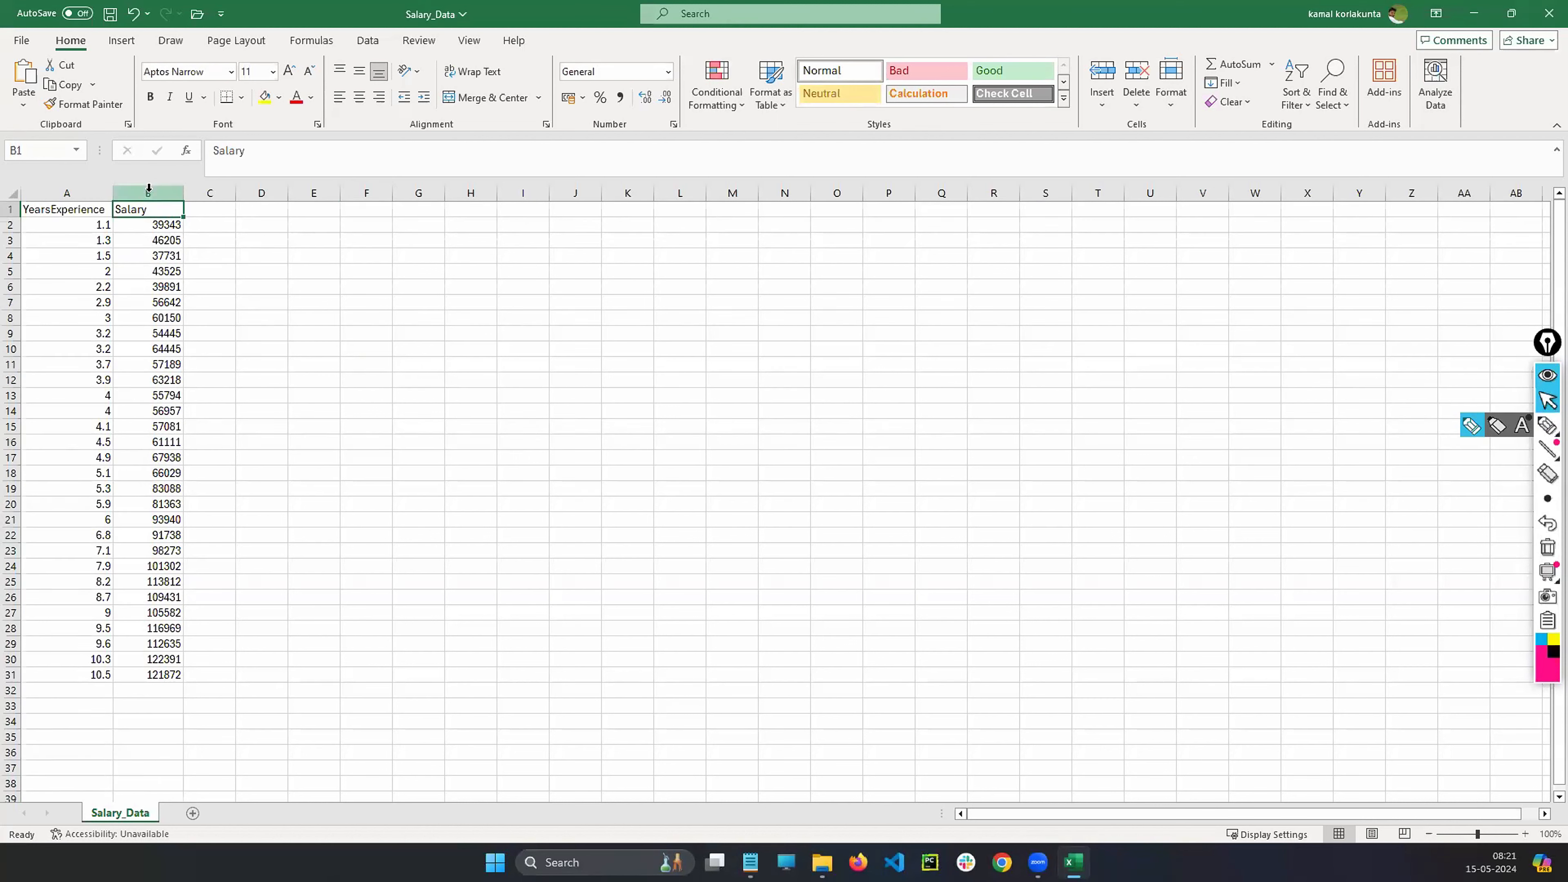
click(149, 189)
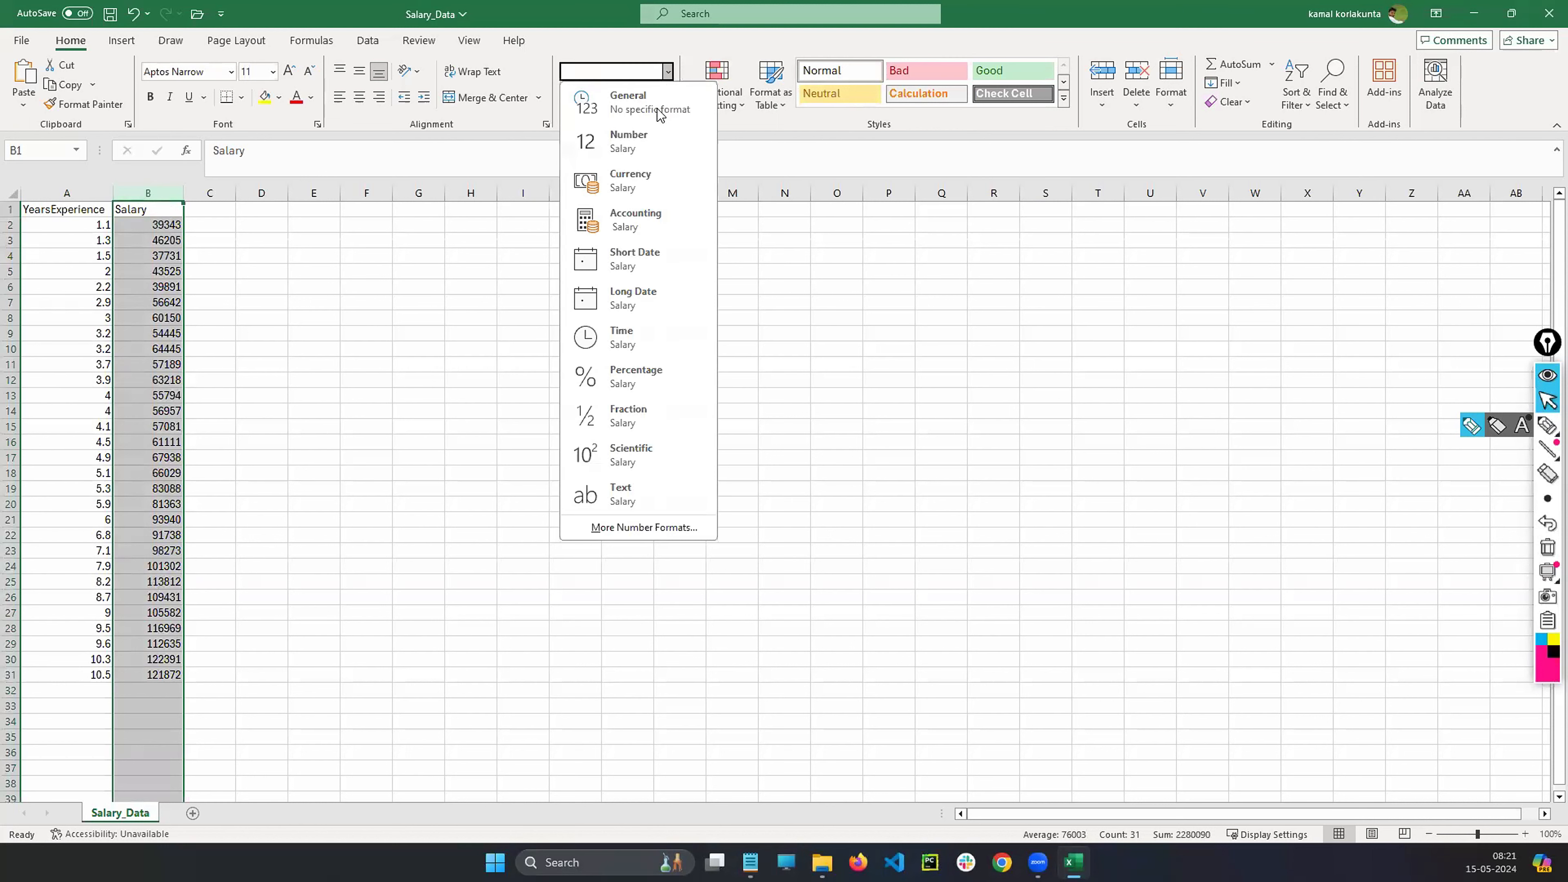
click(631, 196)
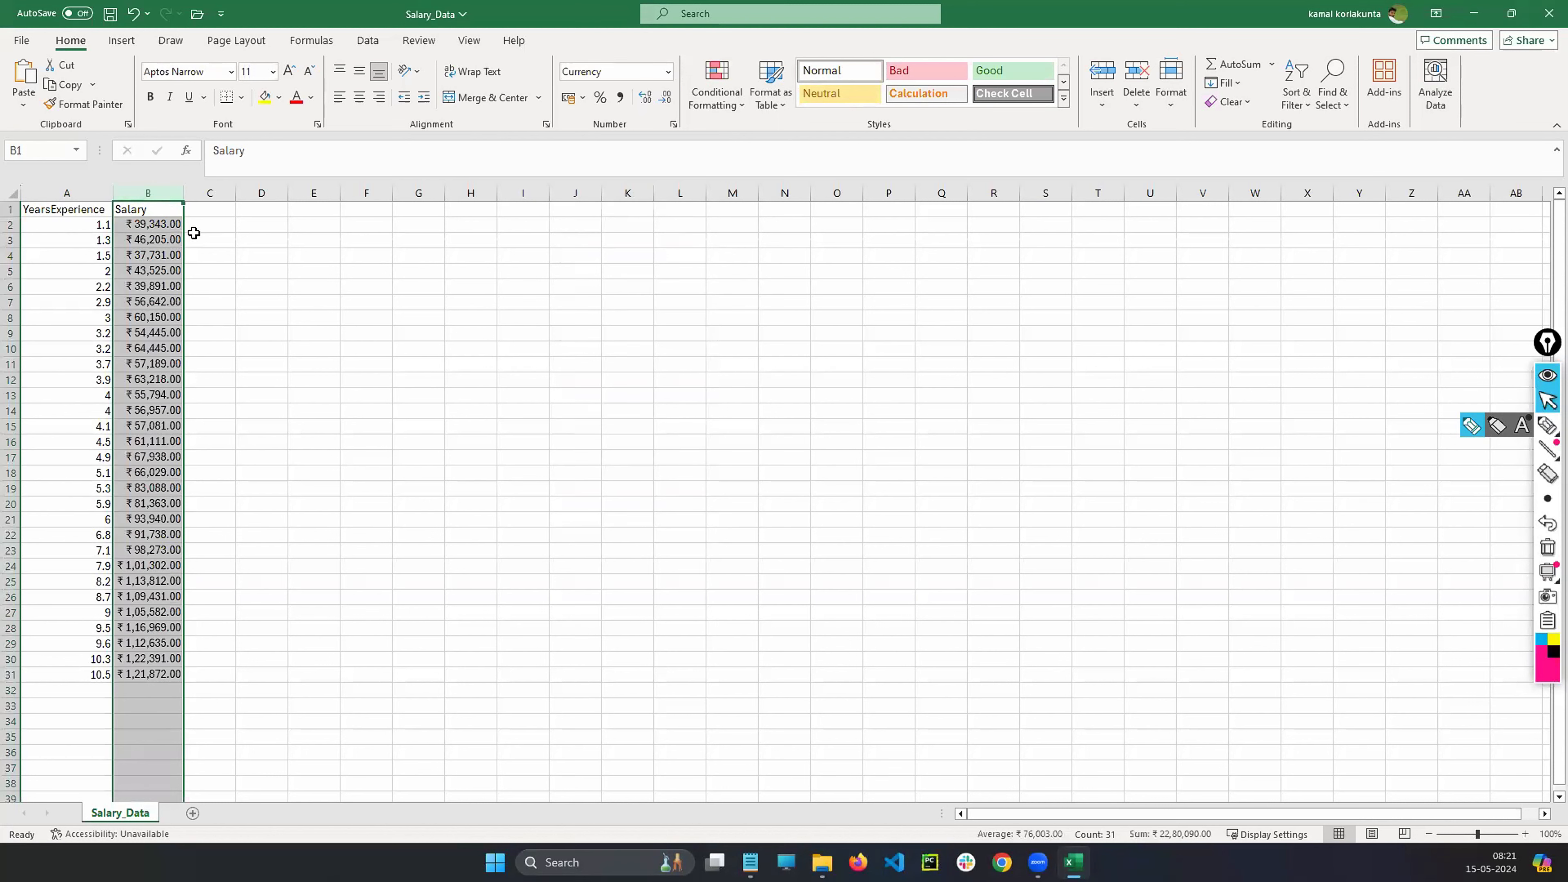
click(291, 334)
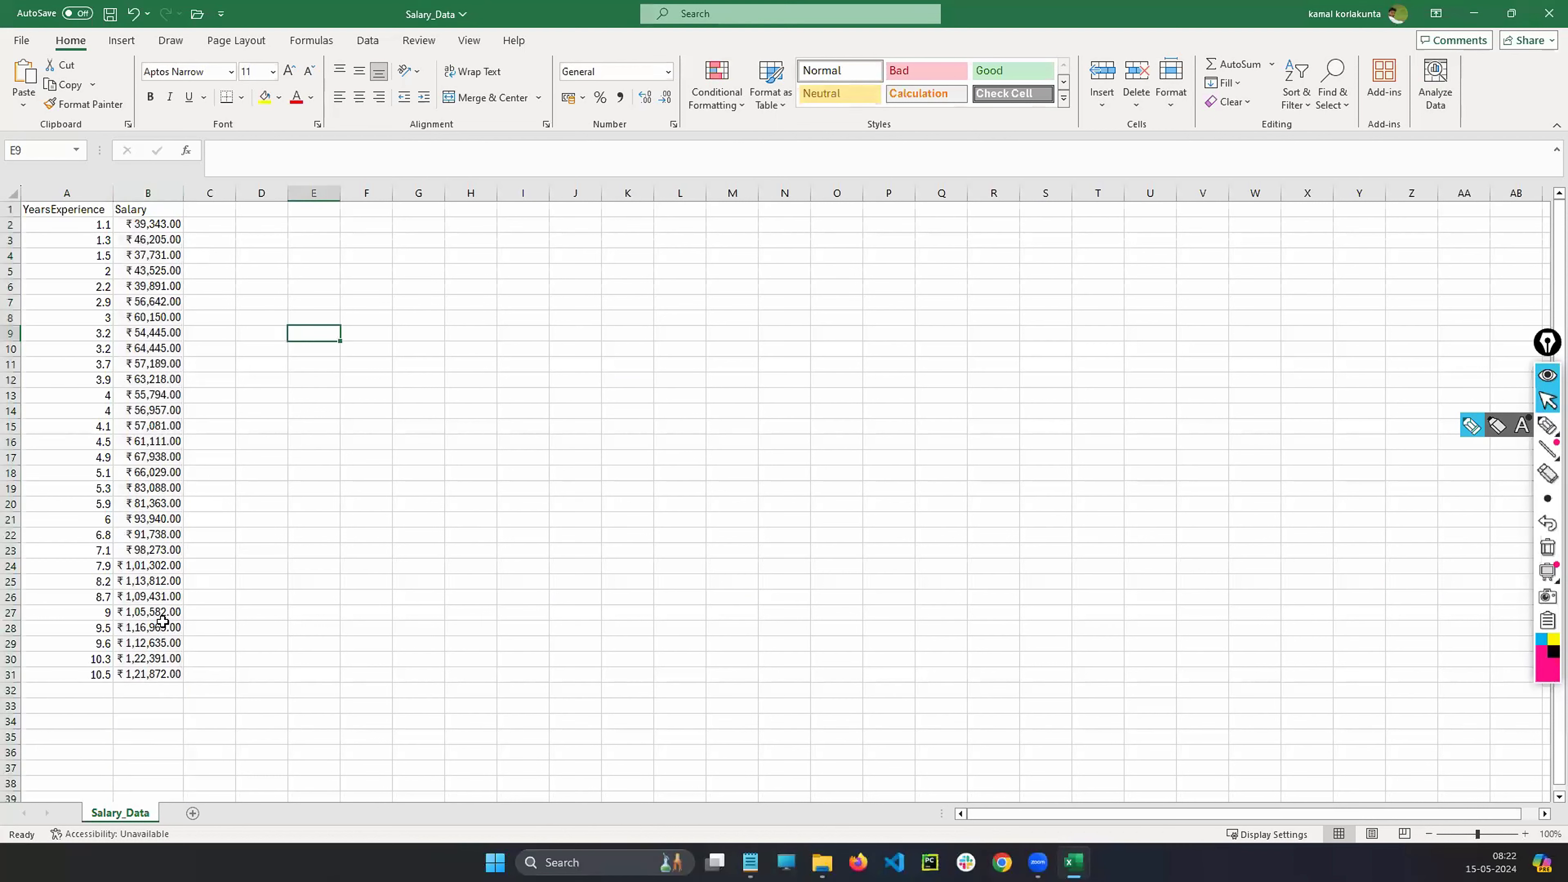
click(81, 287)
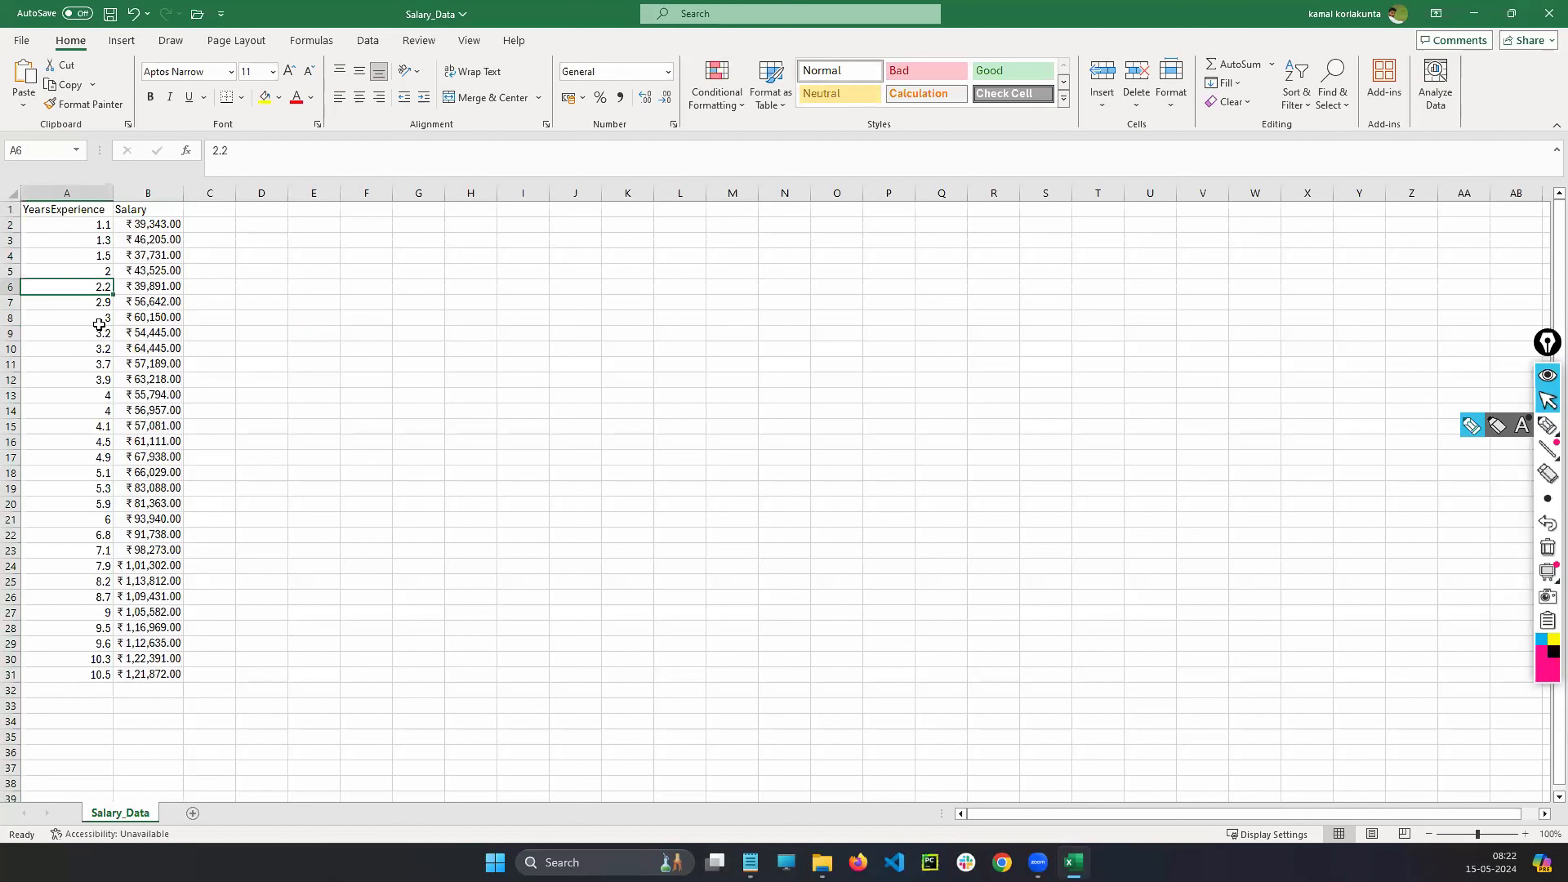
click(157, 286)
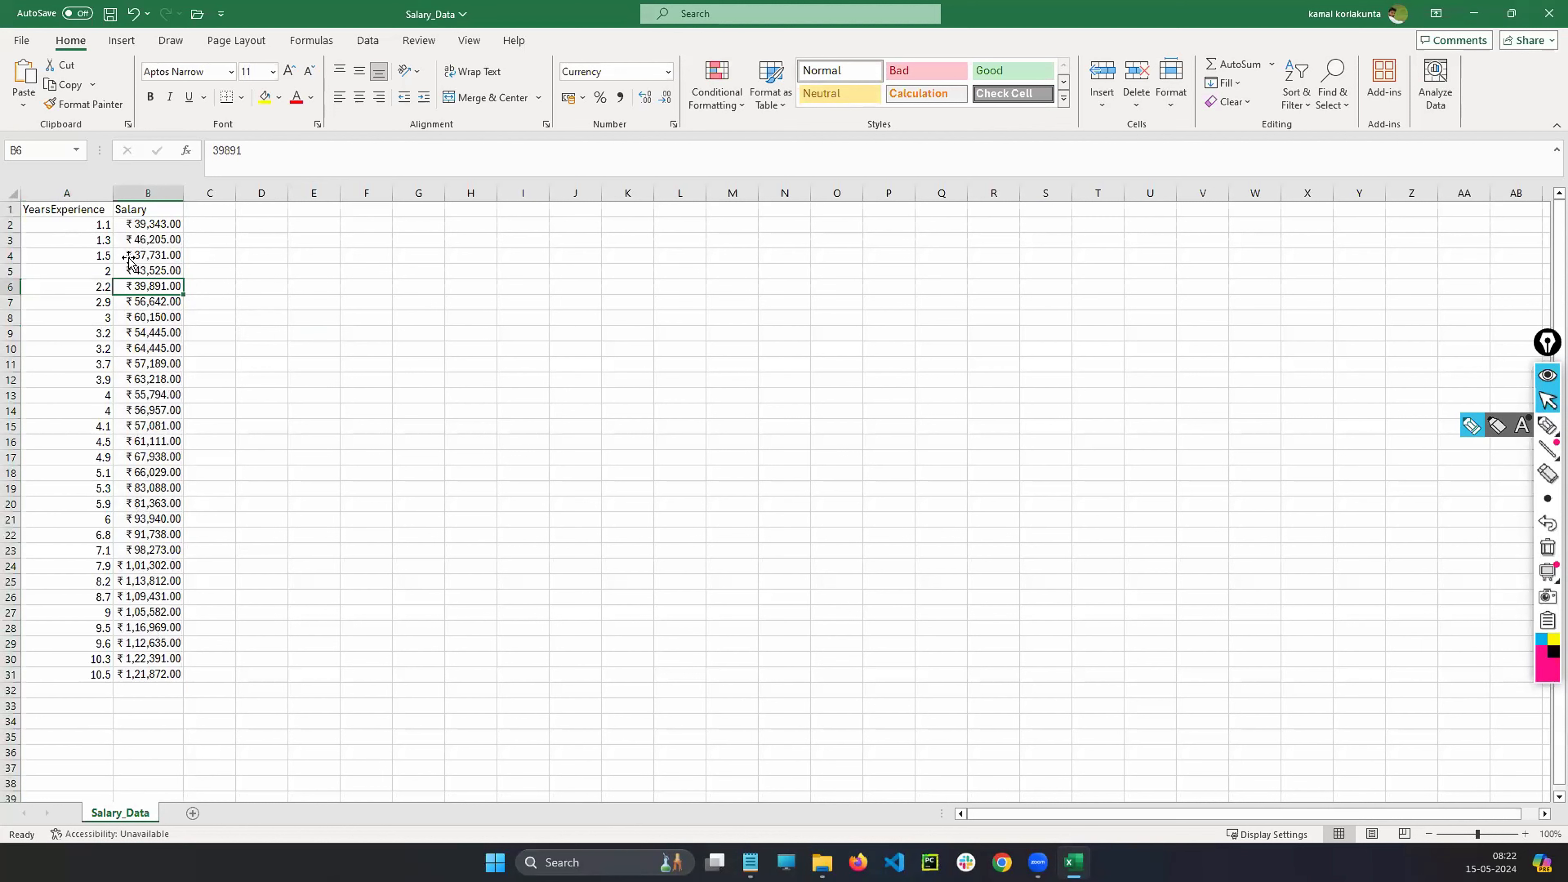
- Apply the Number format to the whole Salary column
click(148, 191)
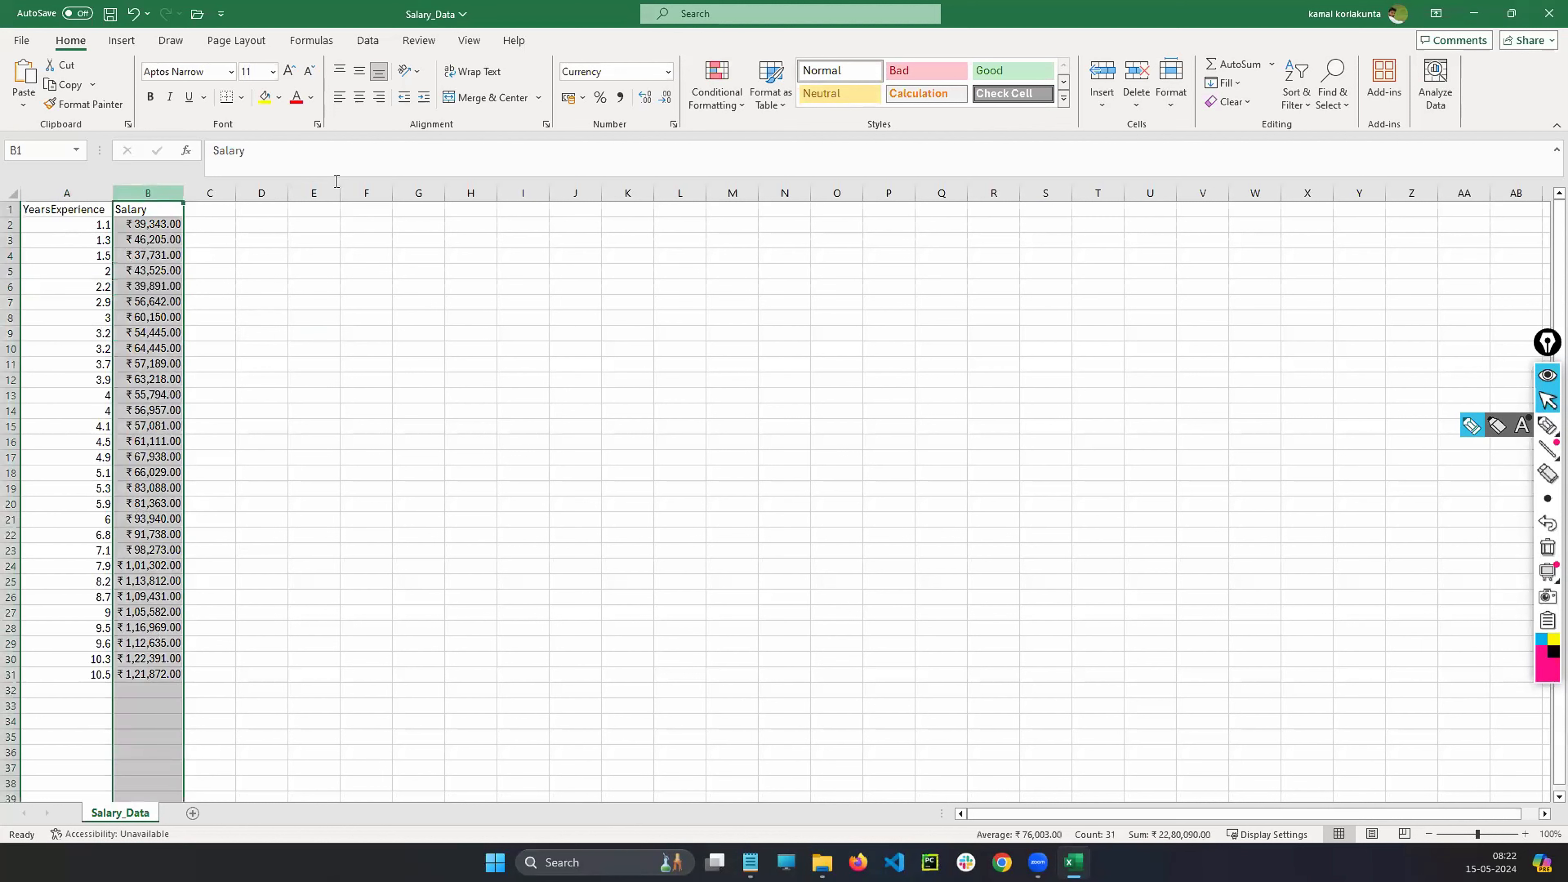
click(667, 71)
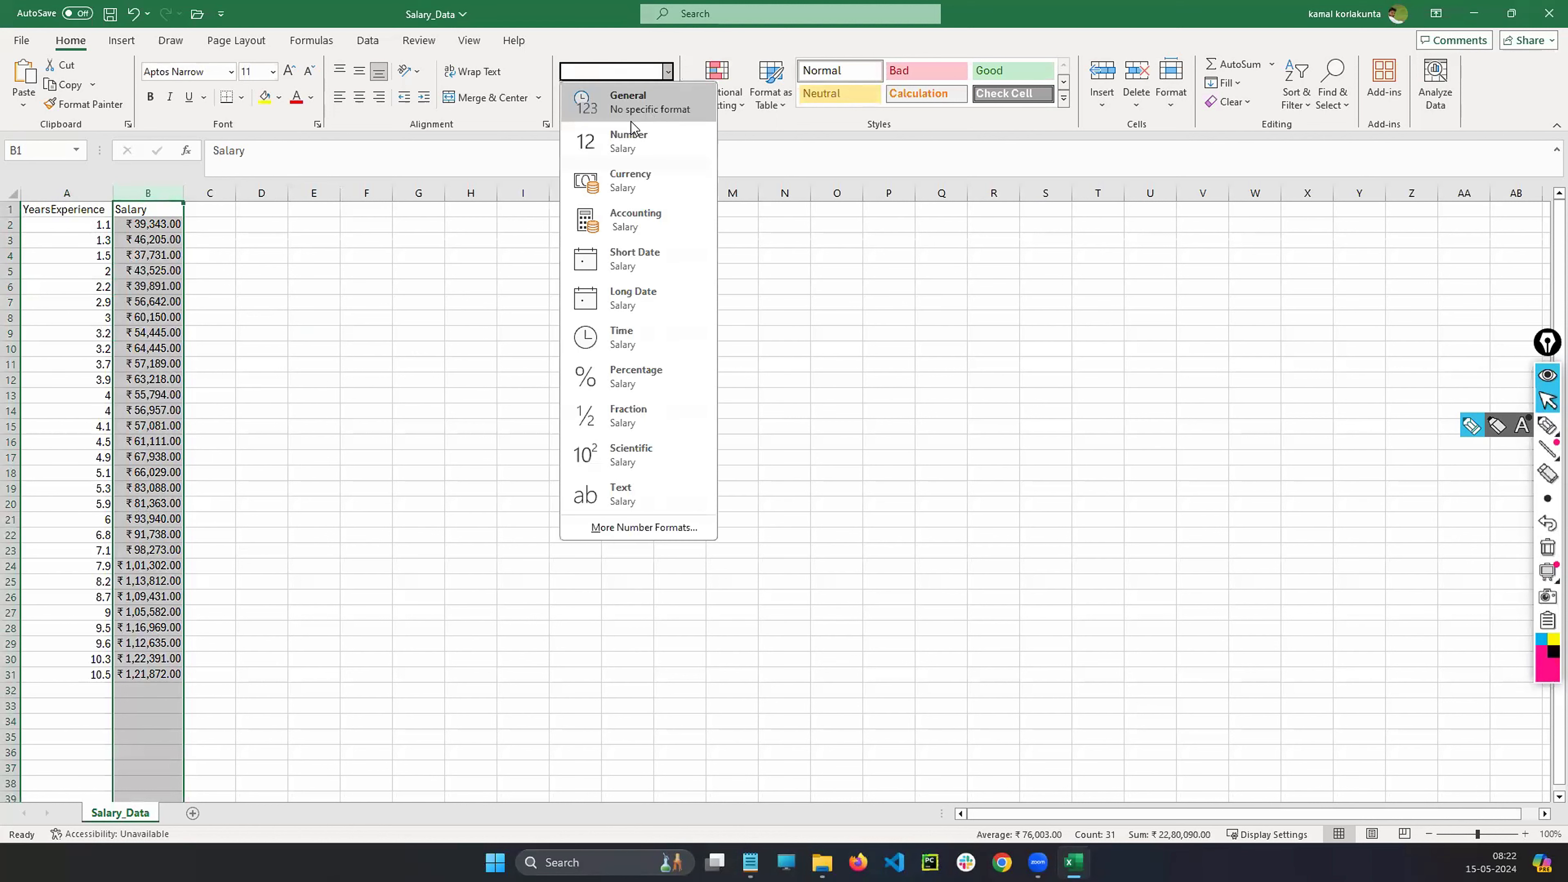
key(Return)
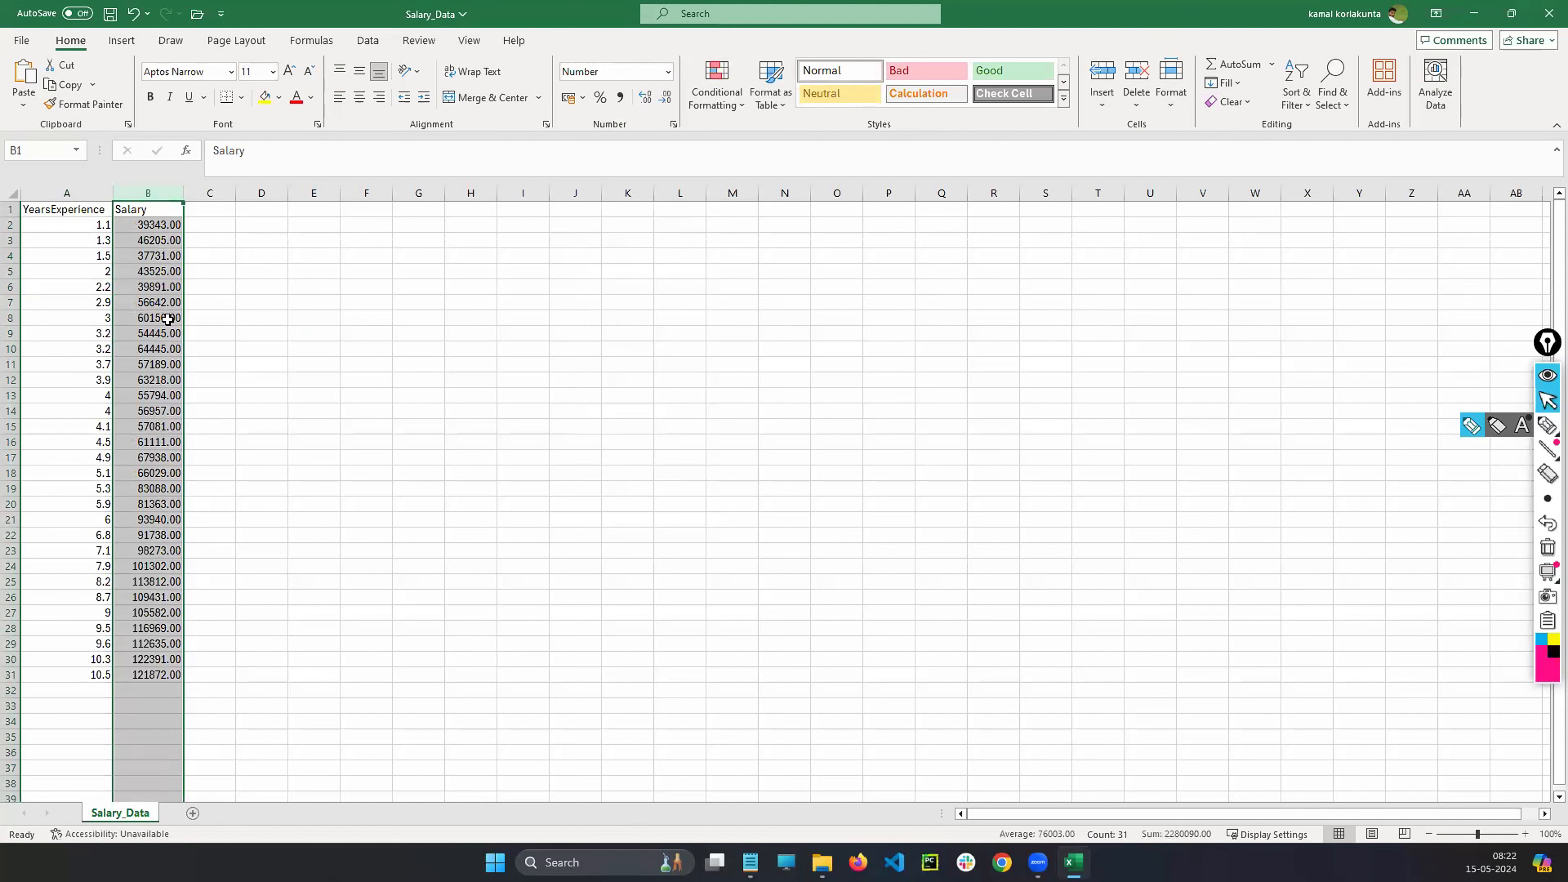
click(329, 409)
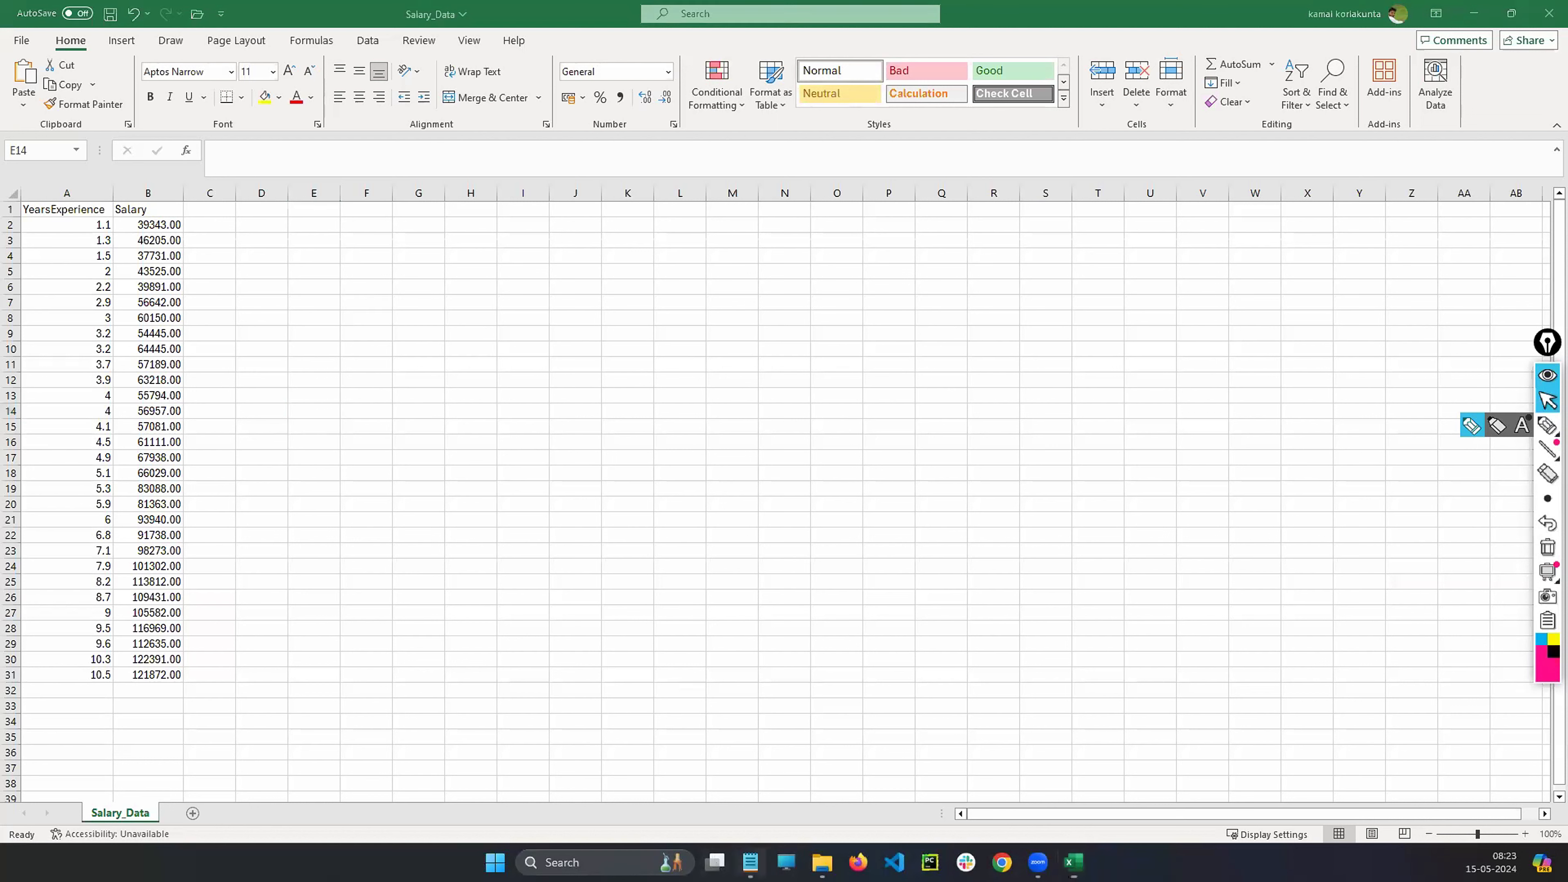
- Switch to Notepad and add the line "2. Conditional Formattings" between Data Insertions and Math Operations, then minimize the notes
click(750, 861)
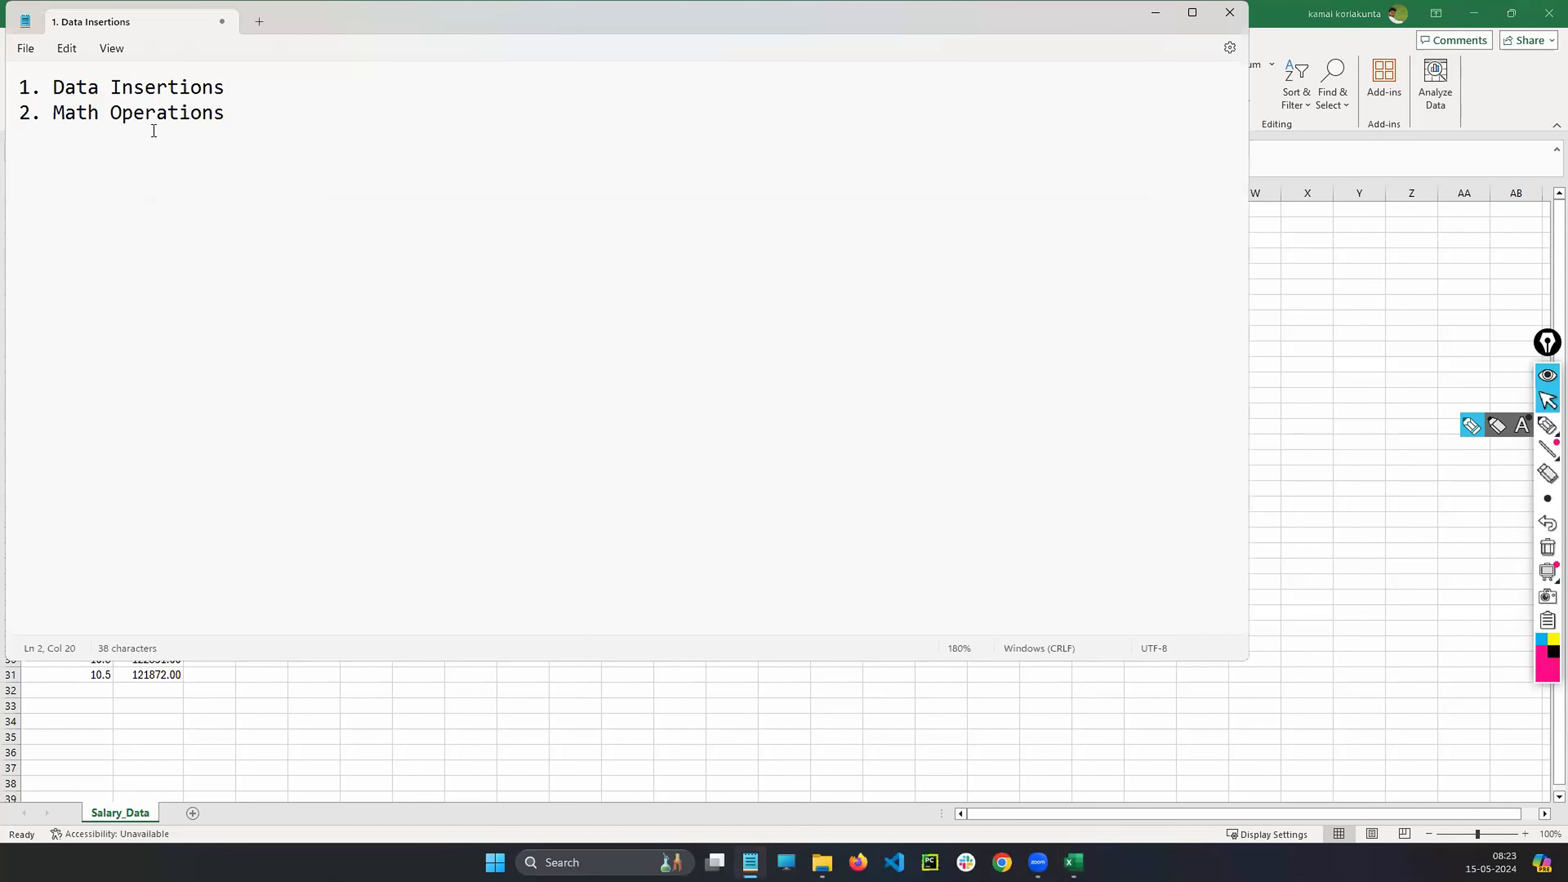
click(236, 86)
key(Return)
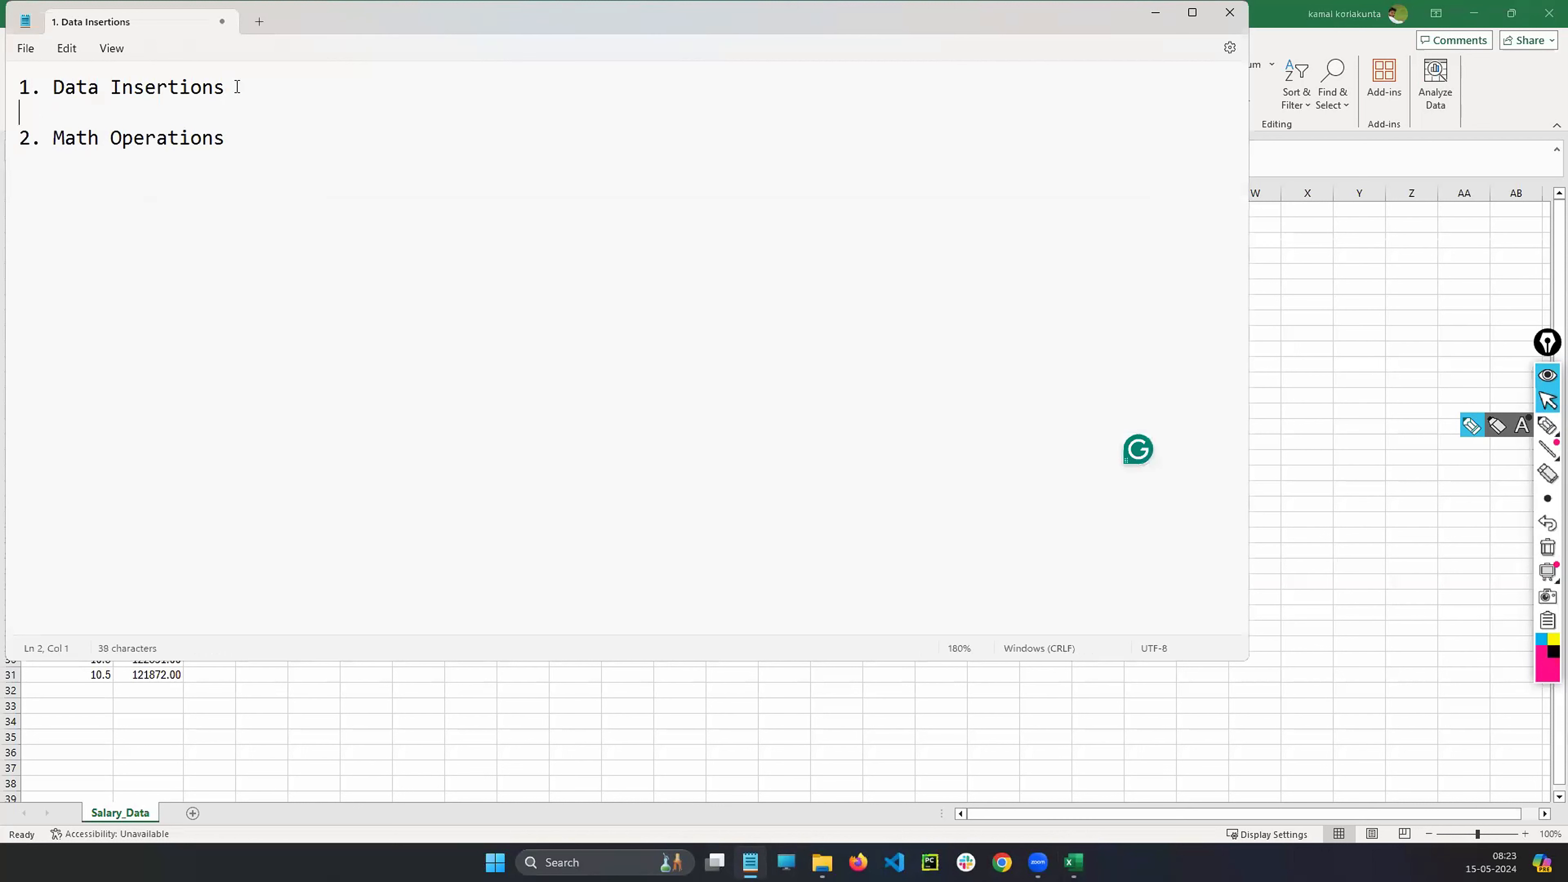
text(2. Conditional For)
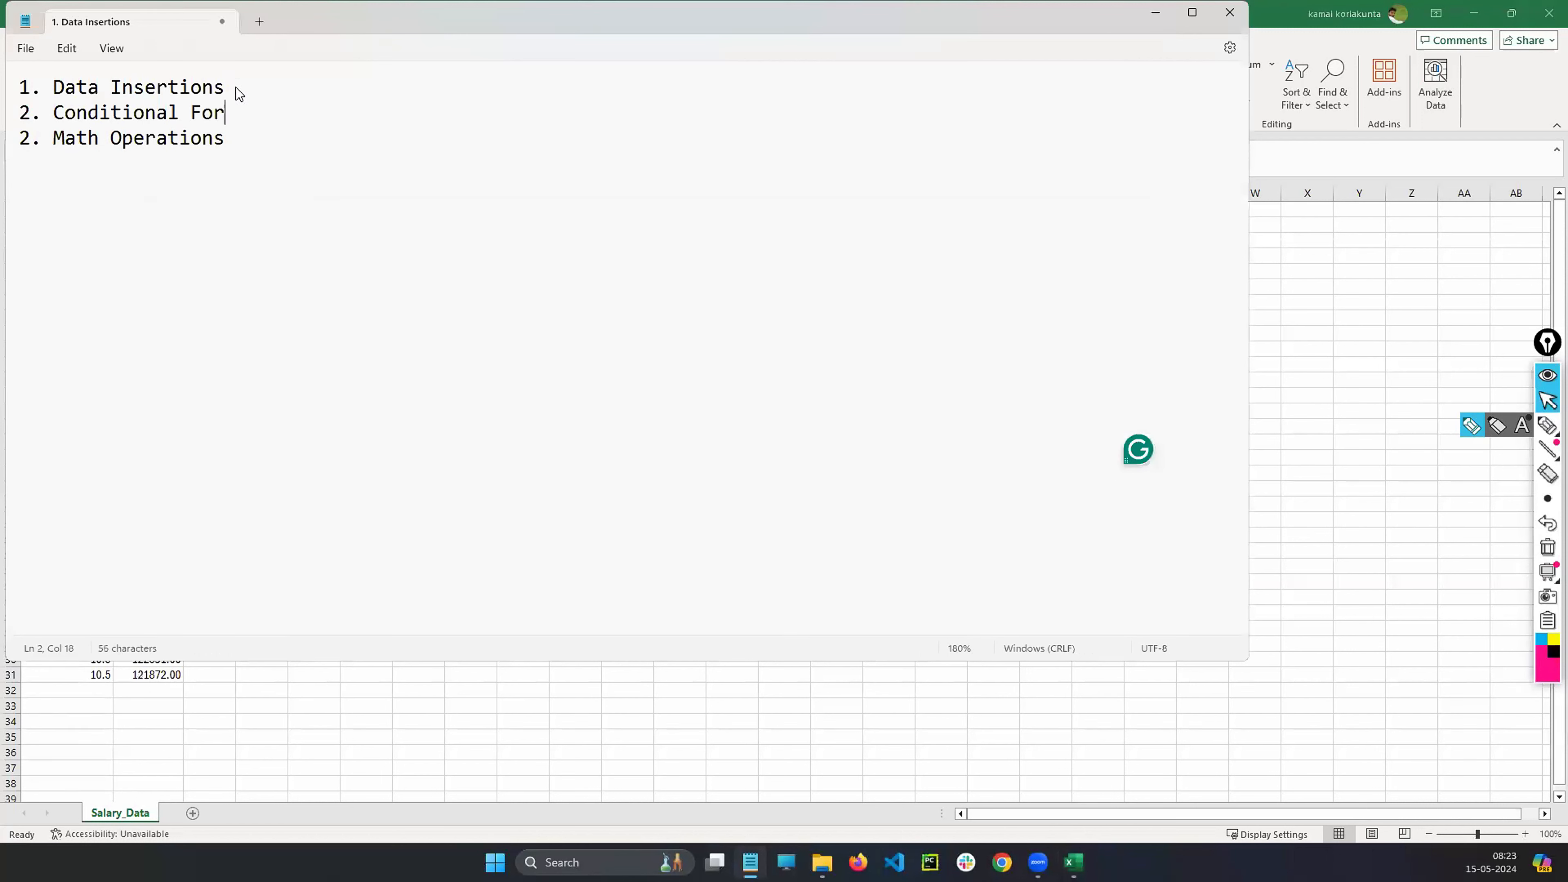
text(matui)
key(BackSpace)
key(BackSpace)
text(tings)
click(1158, 18)
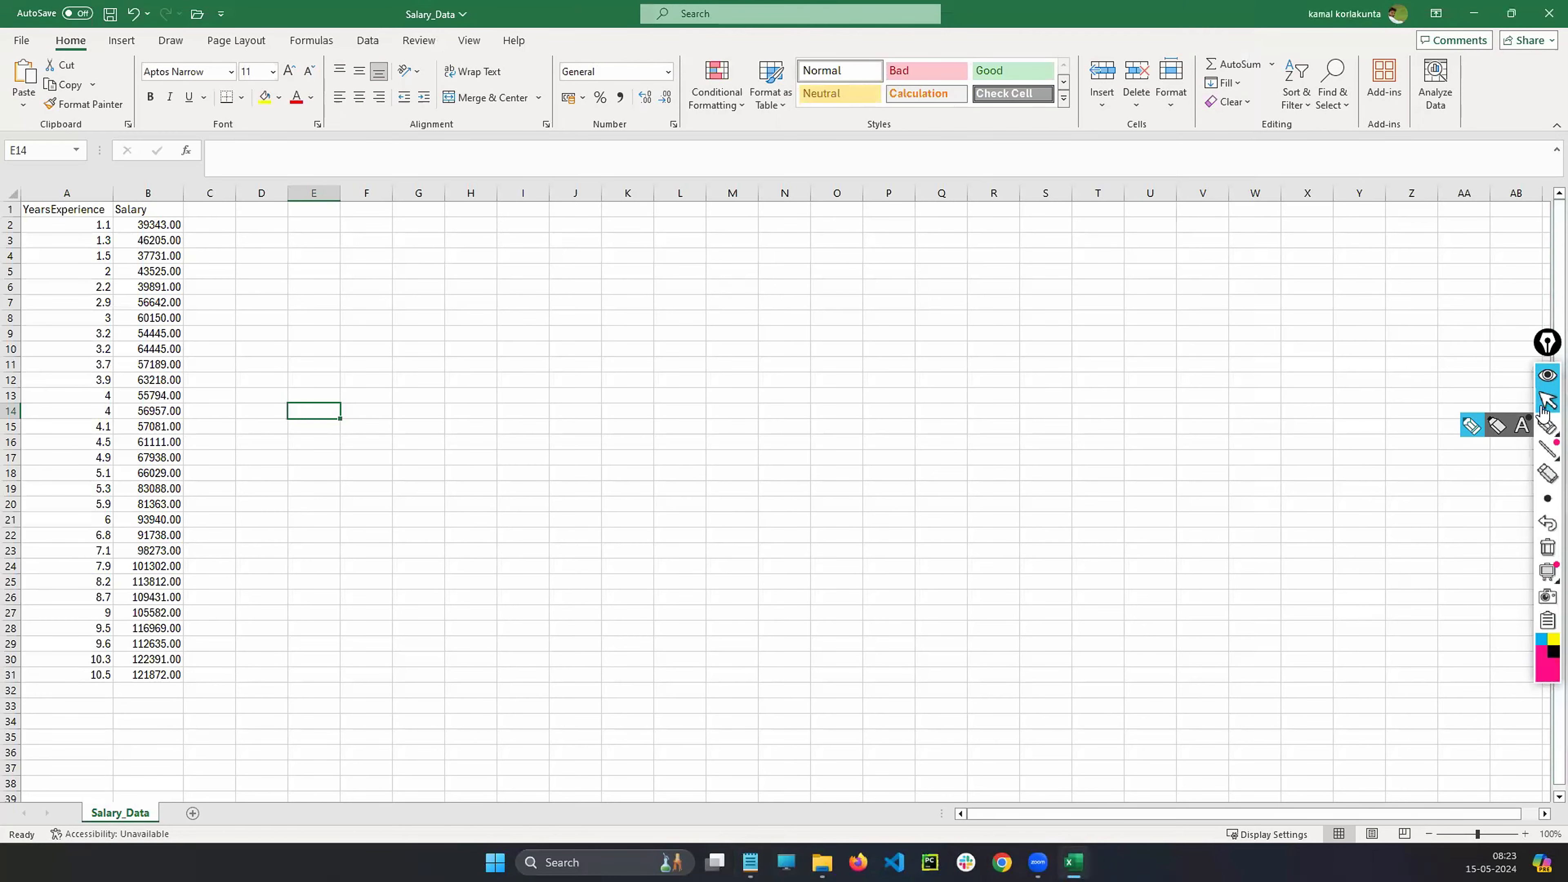
- Outline the Conditional Formatting command with the pink pen, and clear the ink again
click(1541, 423)
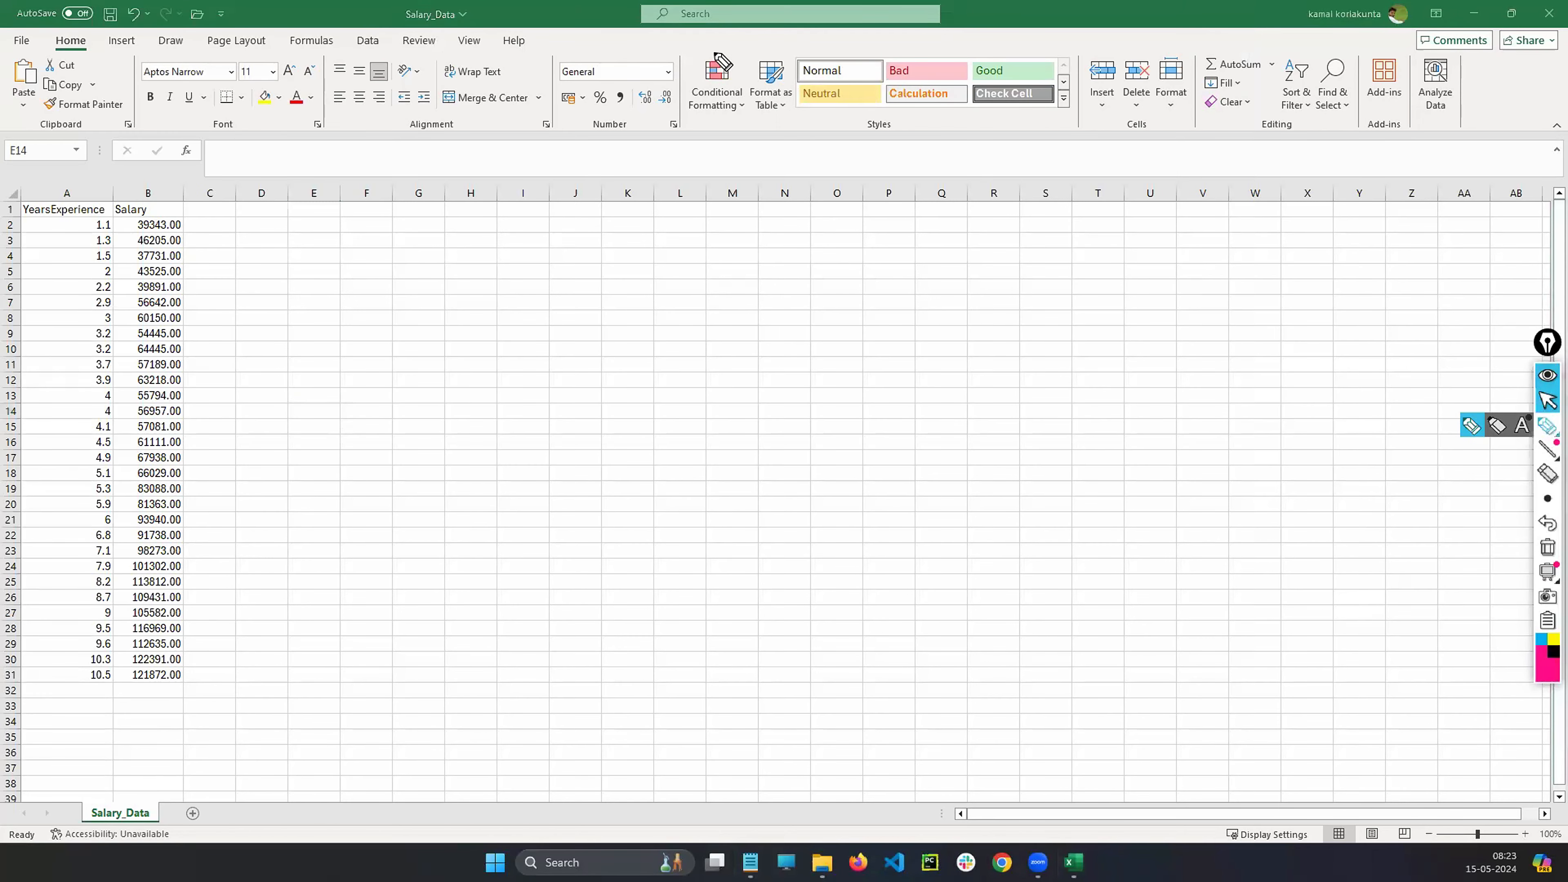
mouse_move(725, 50)
mouse_down()
mouse_move(679, 65)
mouse_move(748, 146)
mouse_move(749, 56)
mouse_move(701, 49)
mouse_up()
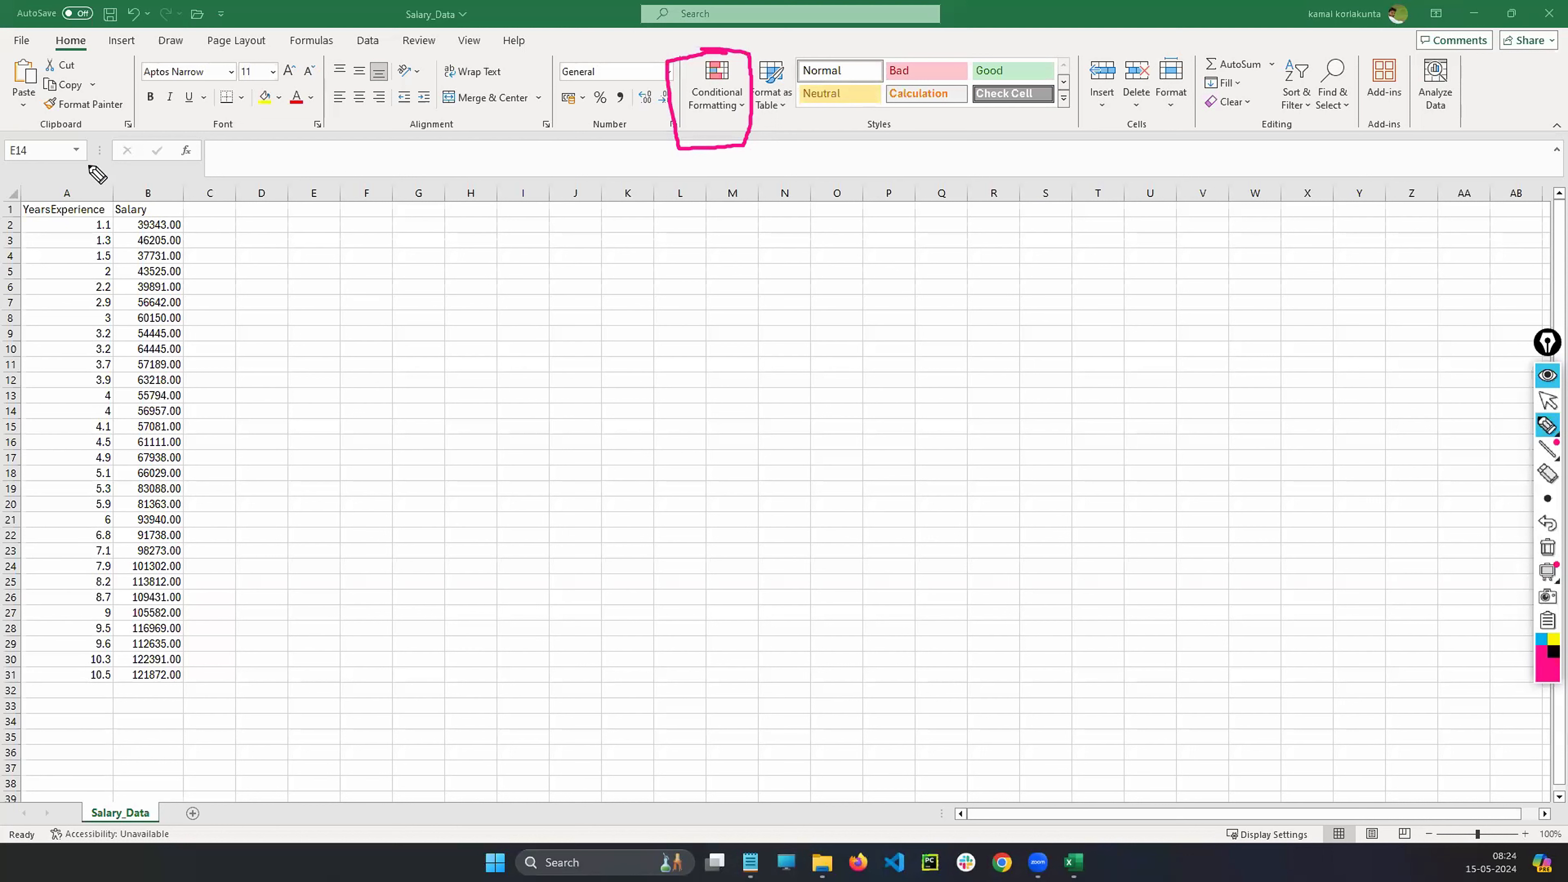
drag(89, 159, 90, 189)
click(1547, 553)
- Circle the Salary heading in pink ink with an arrow to it, write "> 30 k" beside the data, and clear the ink
mouse_move(120, 199)
mouse_down()
mouse_move(122, 217)
mouse_move(158, 216)
mouse_move(151, 197)
mouse_move(164, 219)
mouse_up()
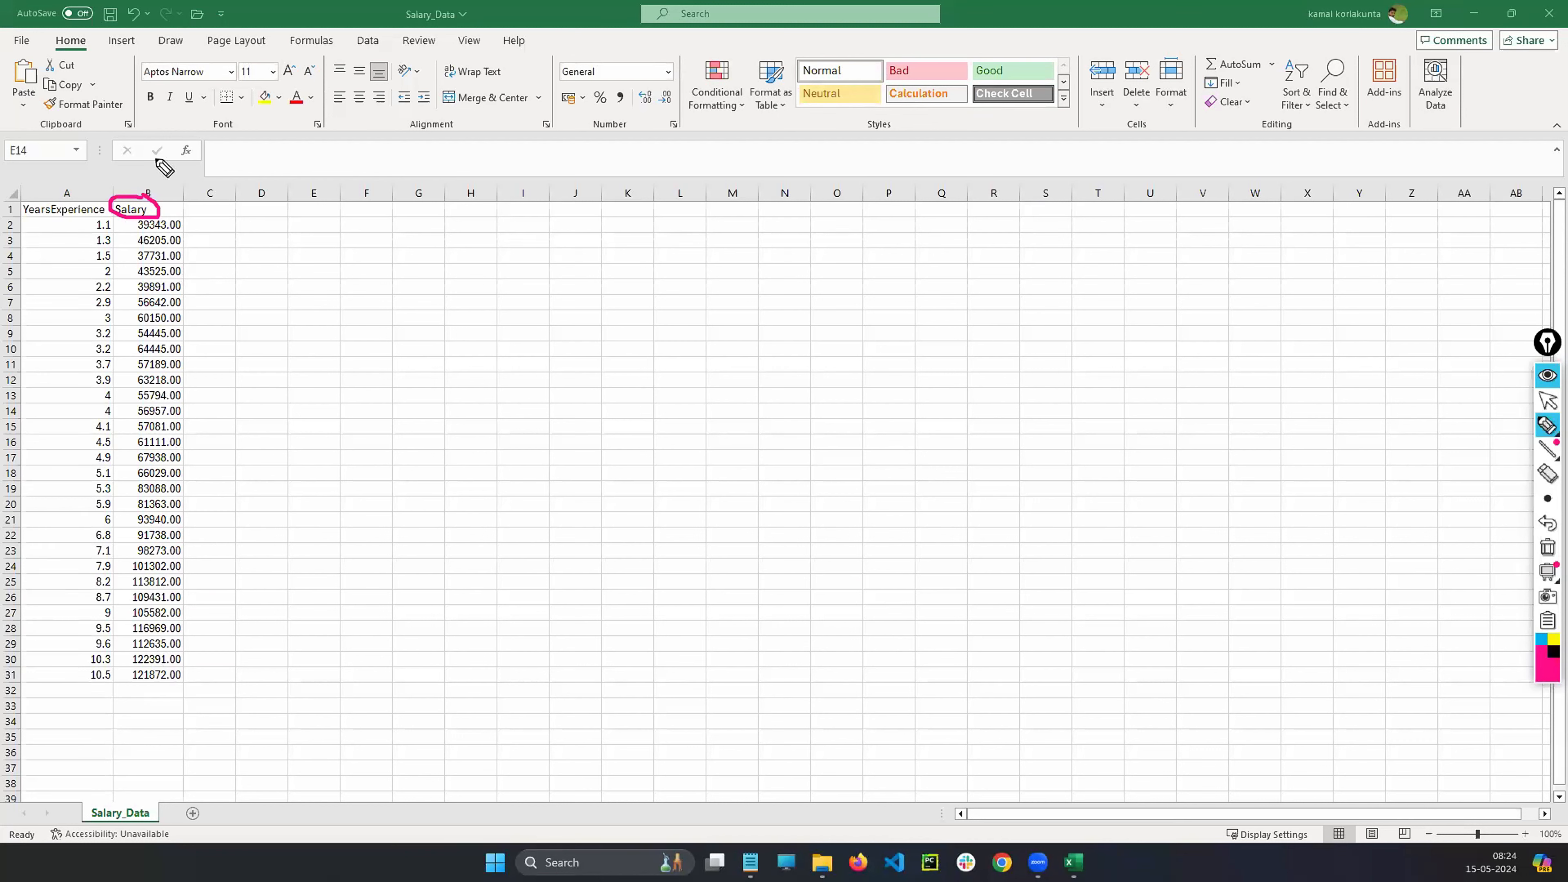
drag(152, 149, 149, 194)
mouse_move(239, 235)
mouse_down()
mouse_move(263, 268)
mouse_move(355, 260)
mouse_move(373, 242)
mouse_move(407, 267)
mouse_up()
drag(419, 236, 428, 263)
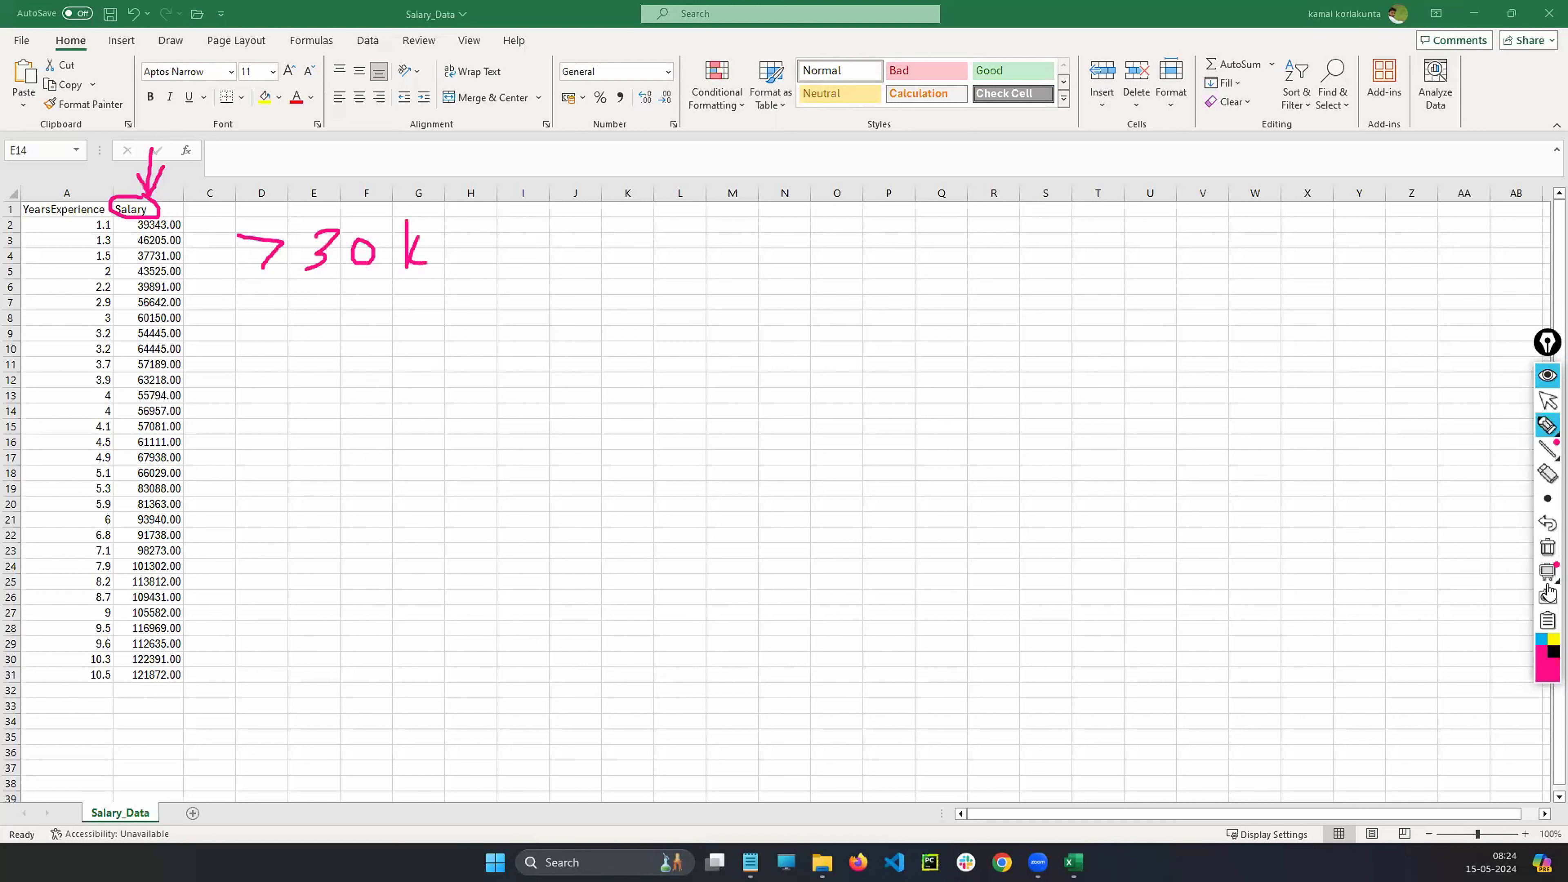
mouse_move(1545, 567)
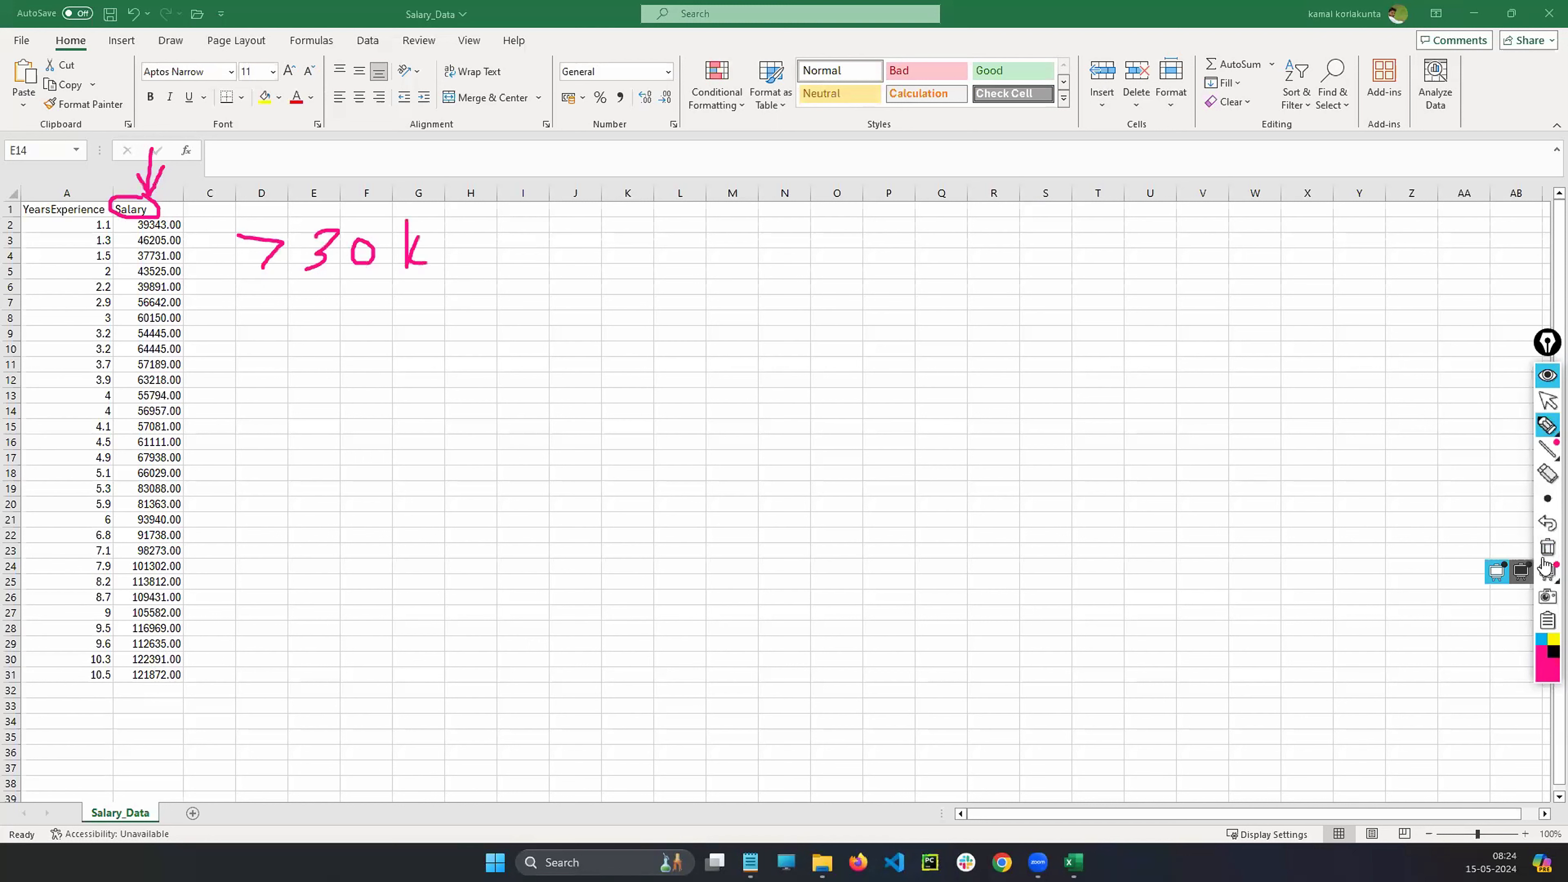
click(1548, 402)
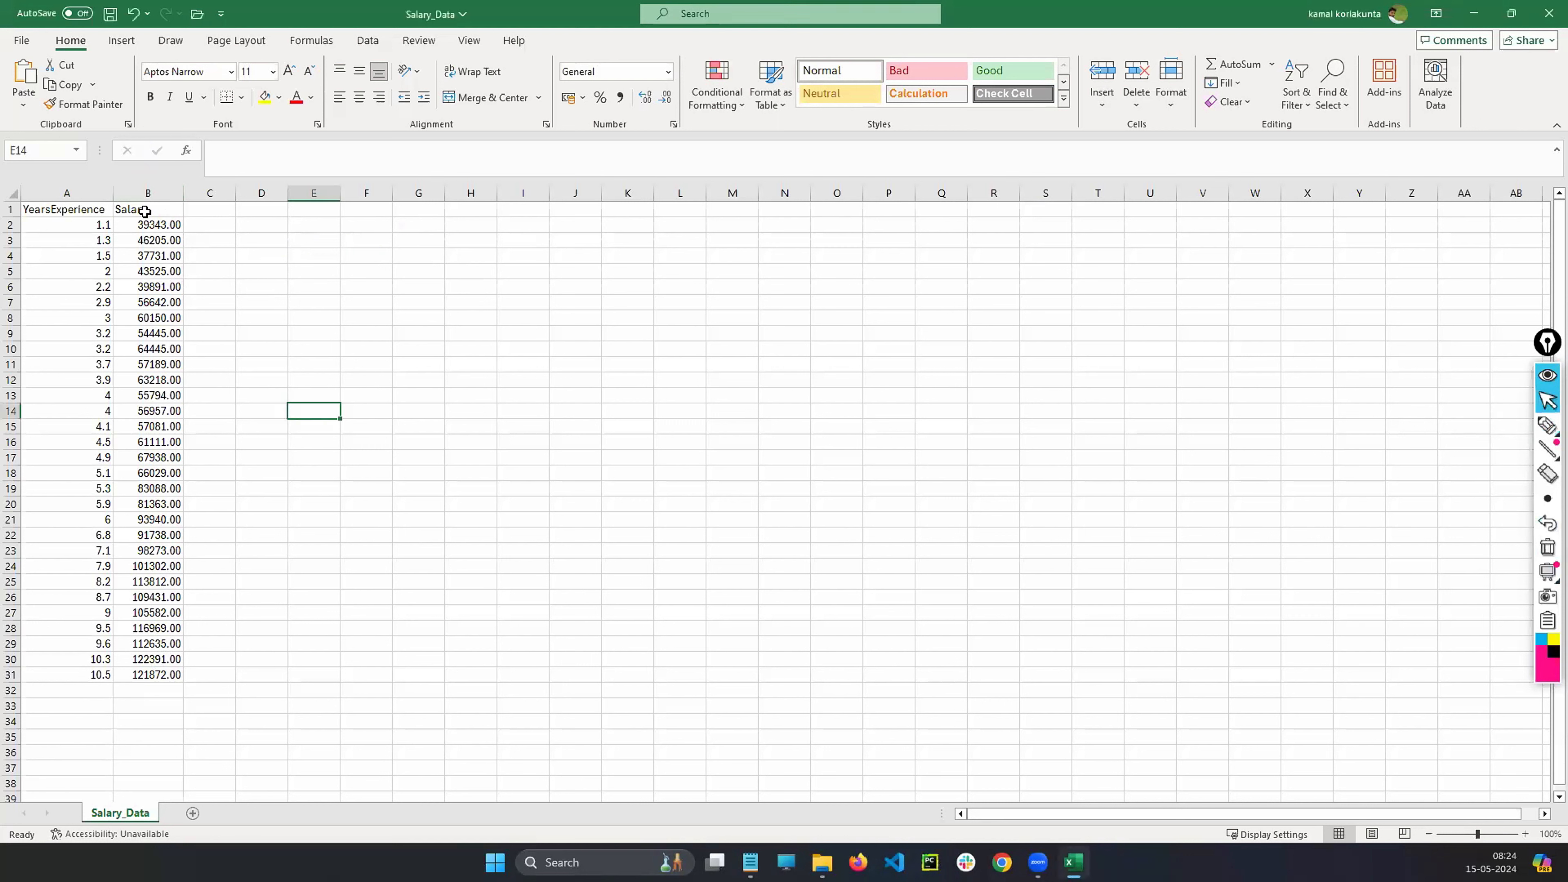
- Select the Salary column, and in Notepad append "=> is used to understand the data based on formattings techniques" to the Conditional Formattings line
click(150, 188)
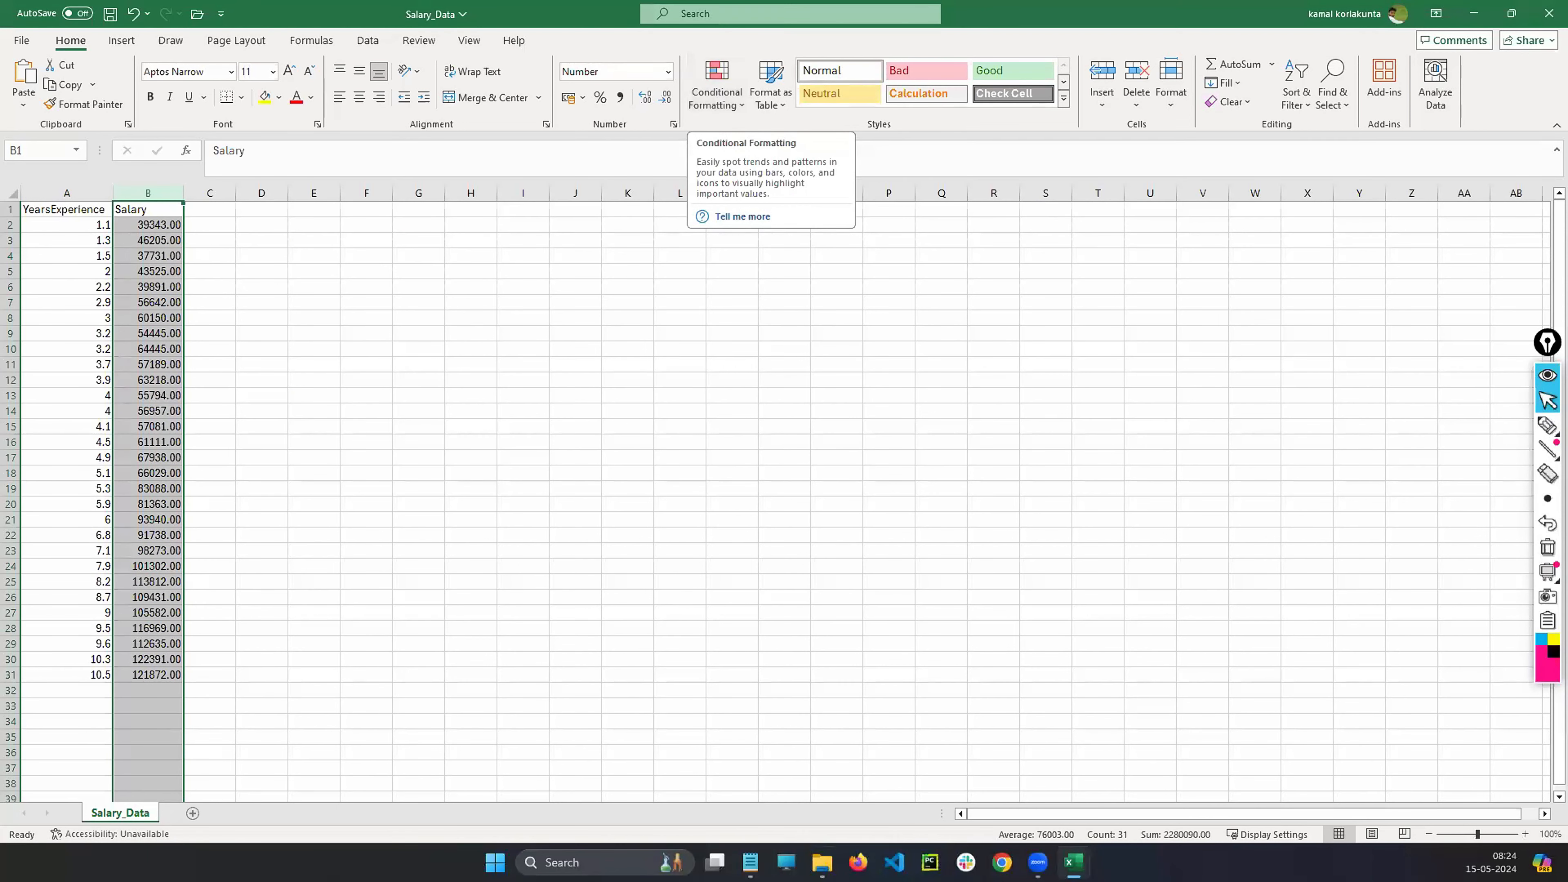
key(alt+Tab)
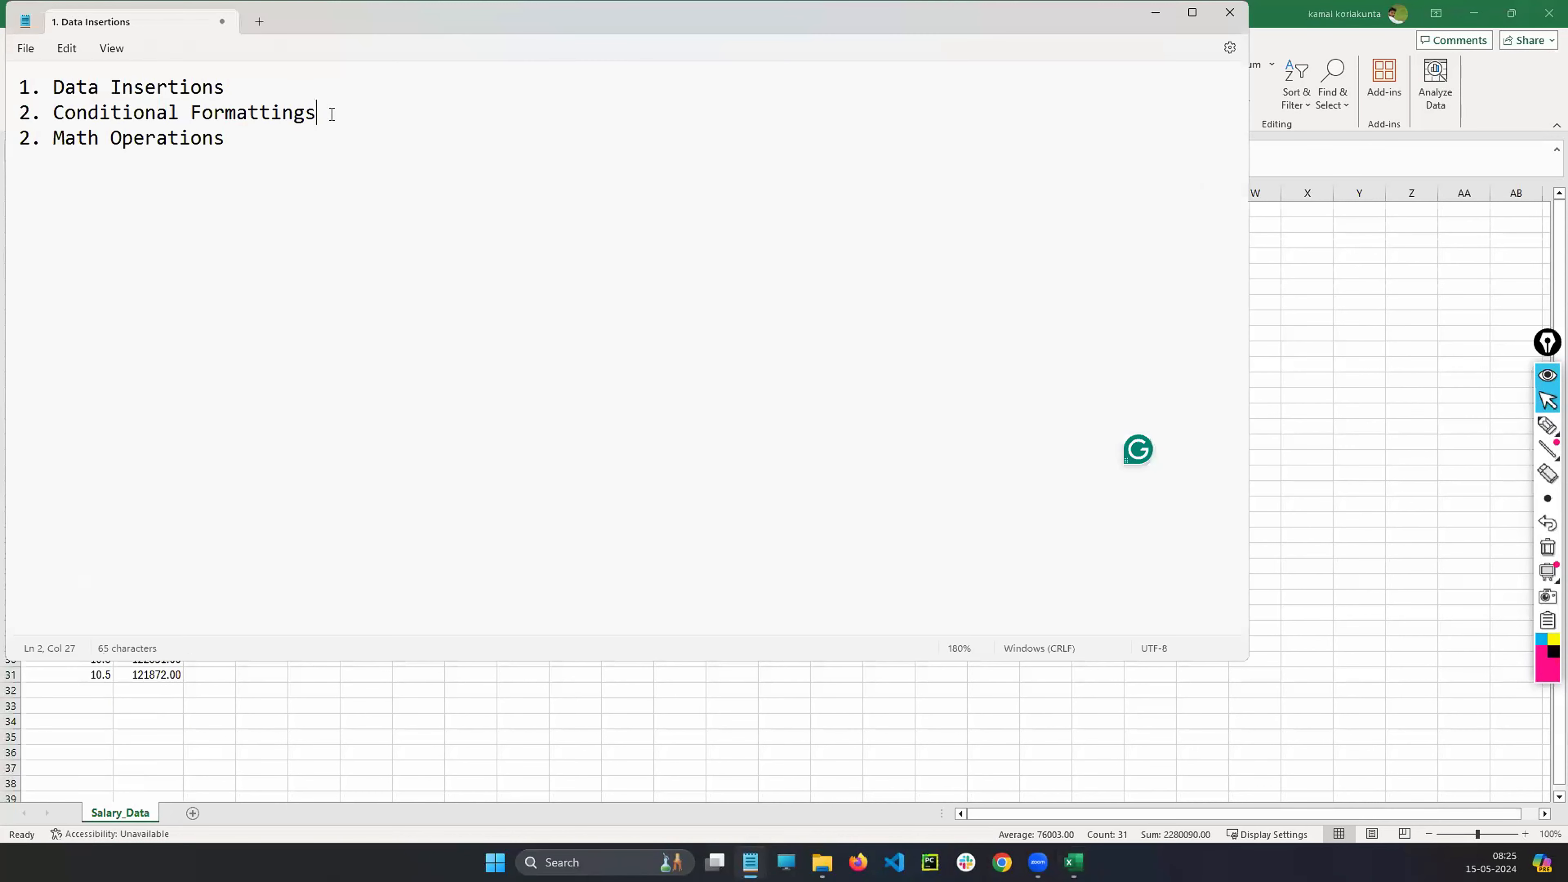
text(=> is used t)
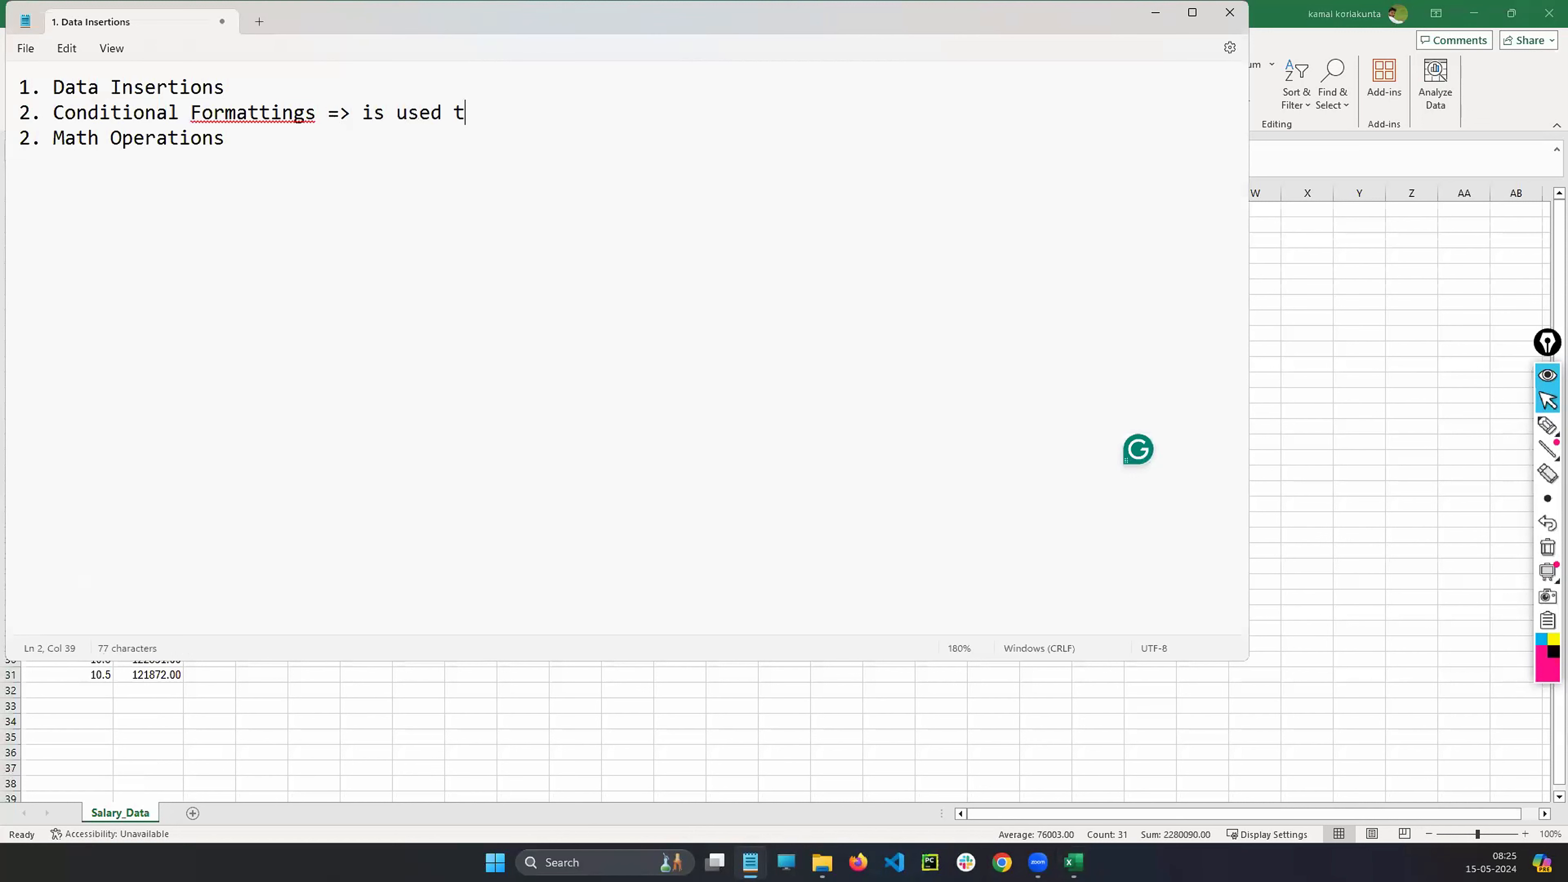
text(o u)
key(BackSpace)
key(BackSpace)
key(BackSpace)
key(BackSpace)
text(nderstand )
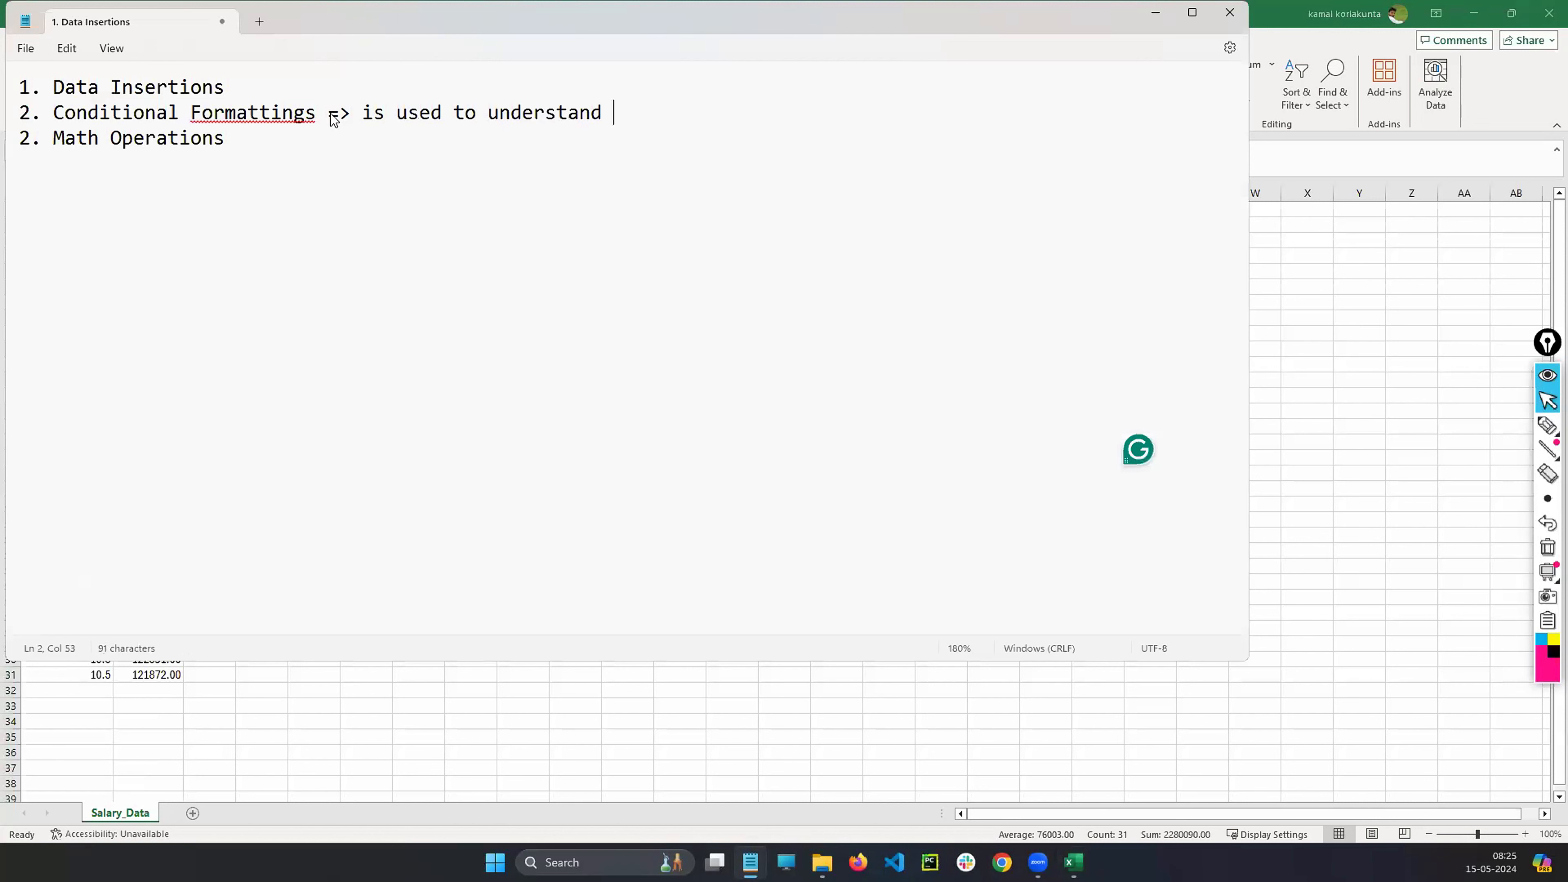
text(the data )
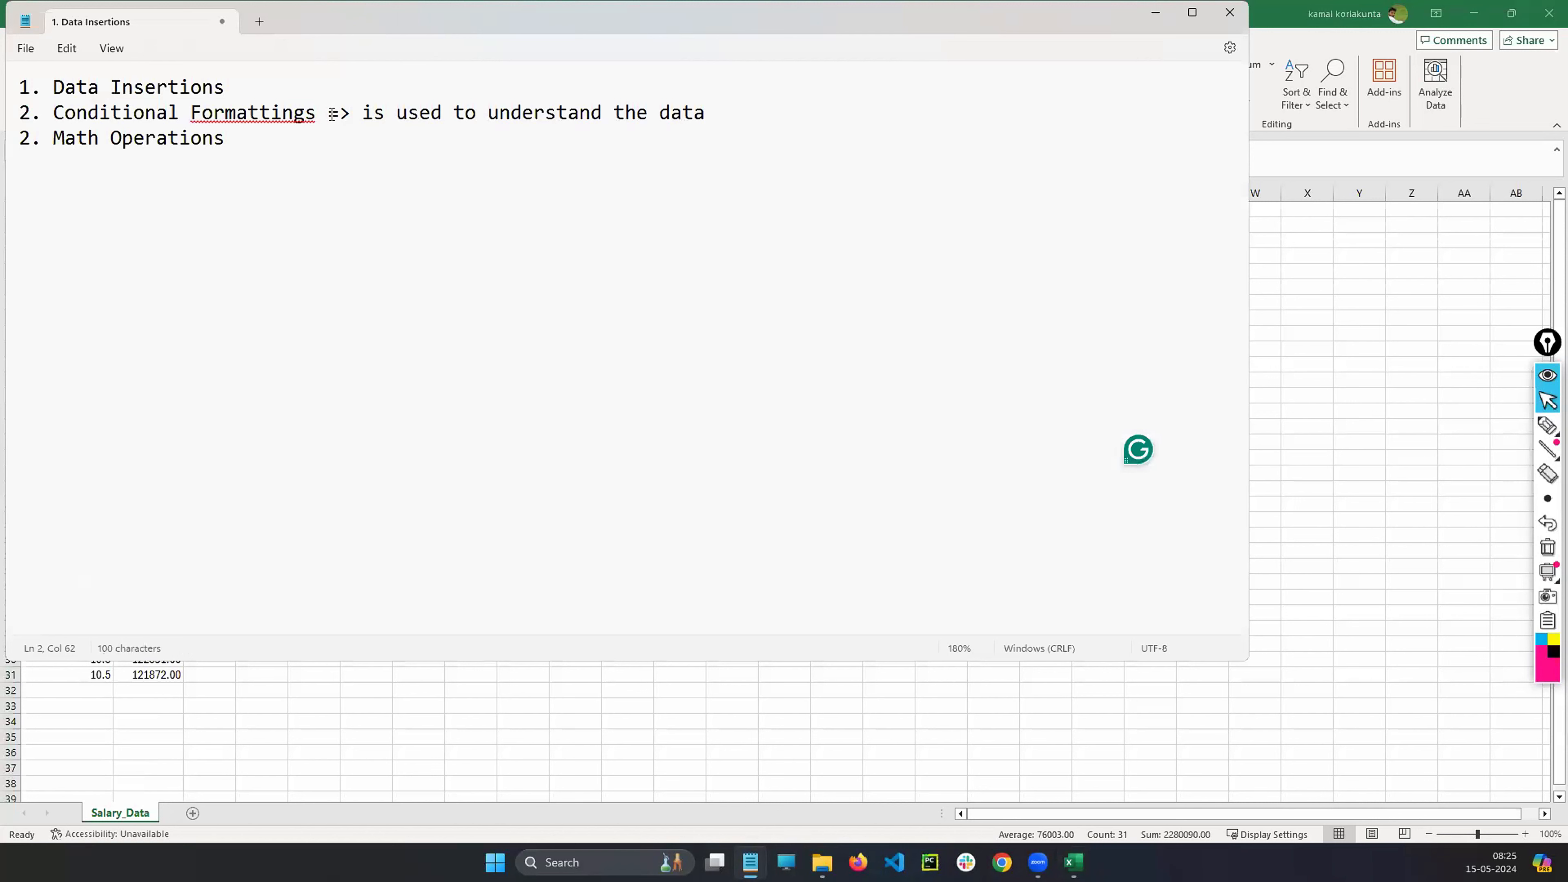
text(based on)
text(foram)
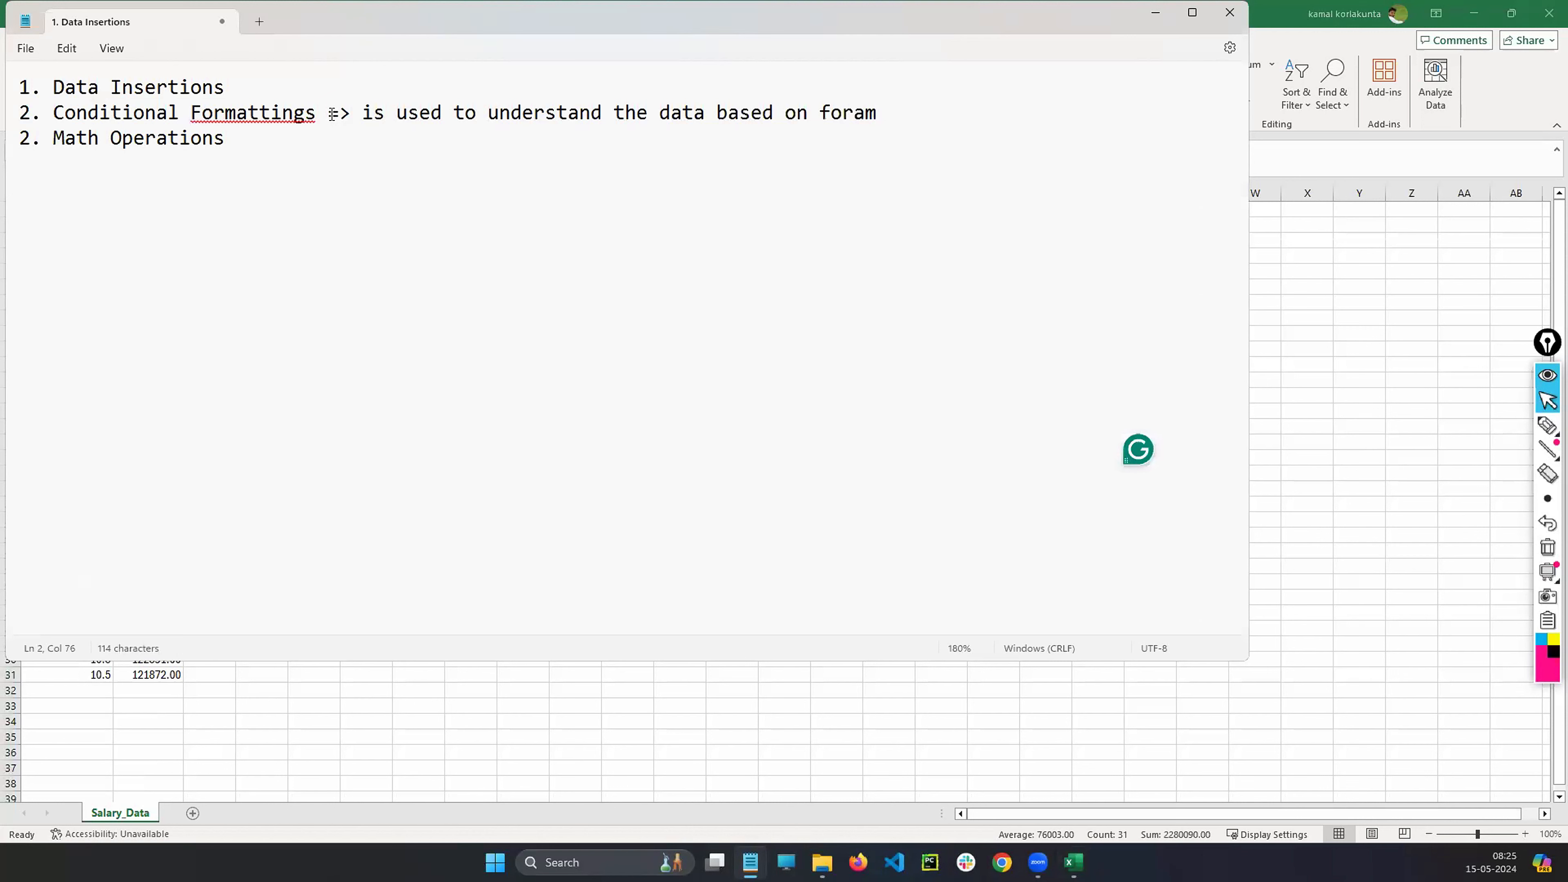
key(BackSpace)
key(BackSpace)
text(mattings techni)
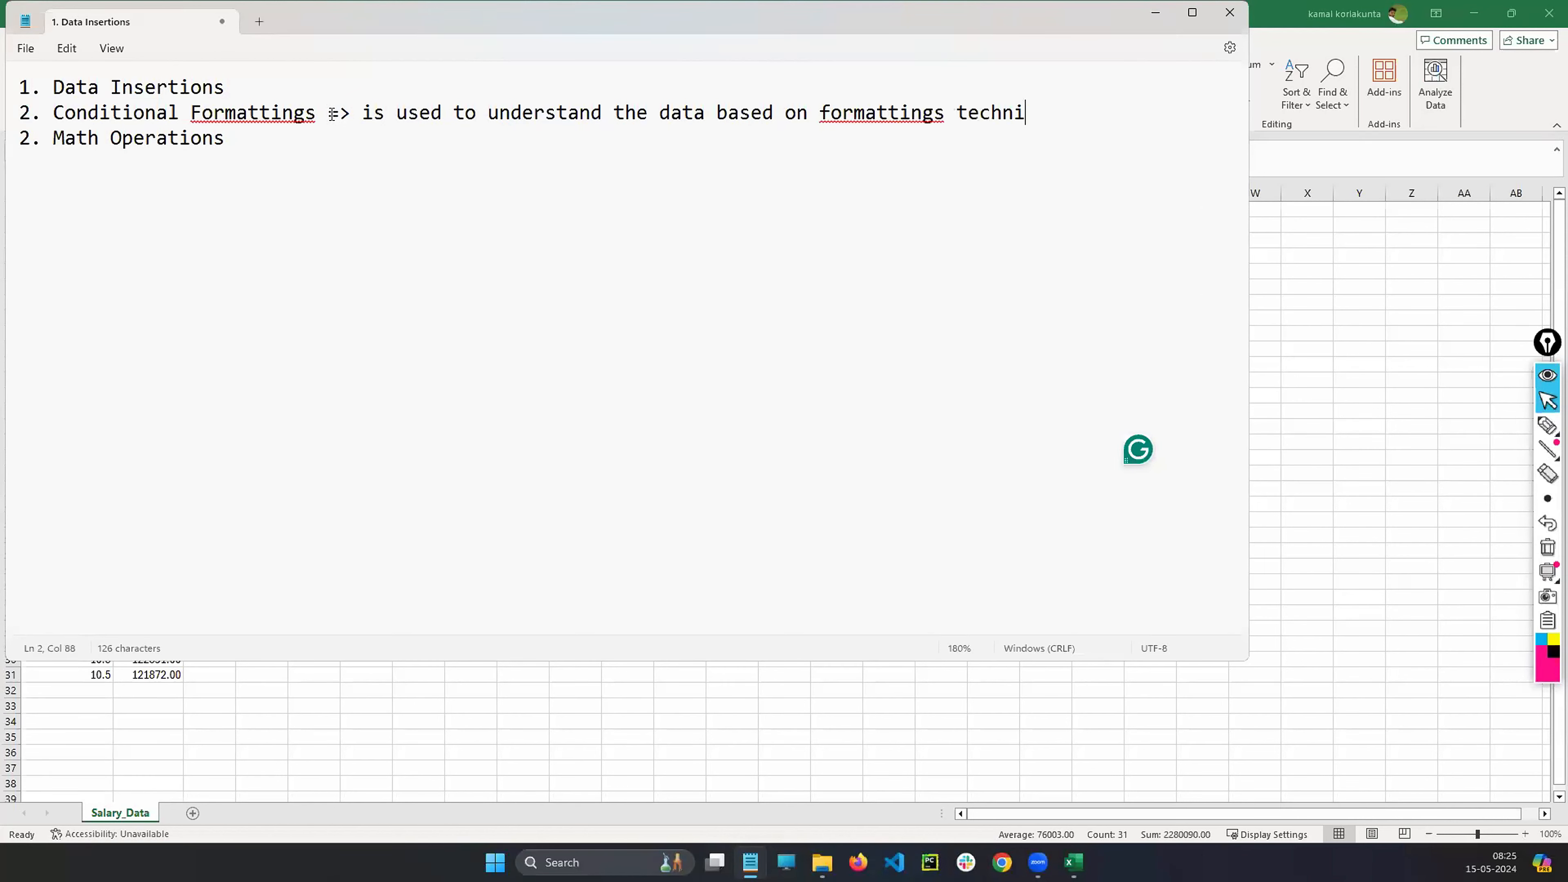
text(ques)
click(1373, 284)
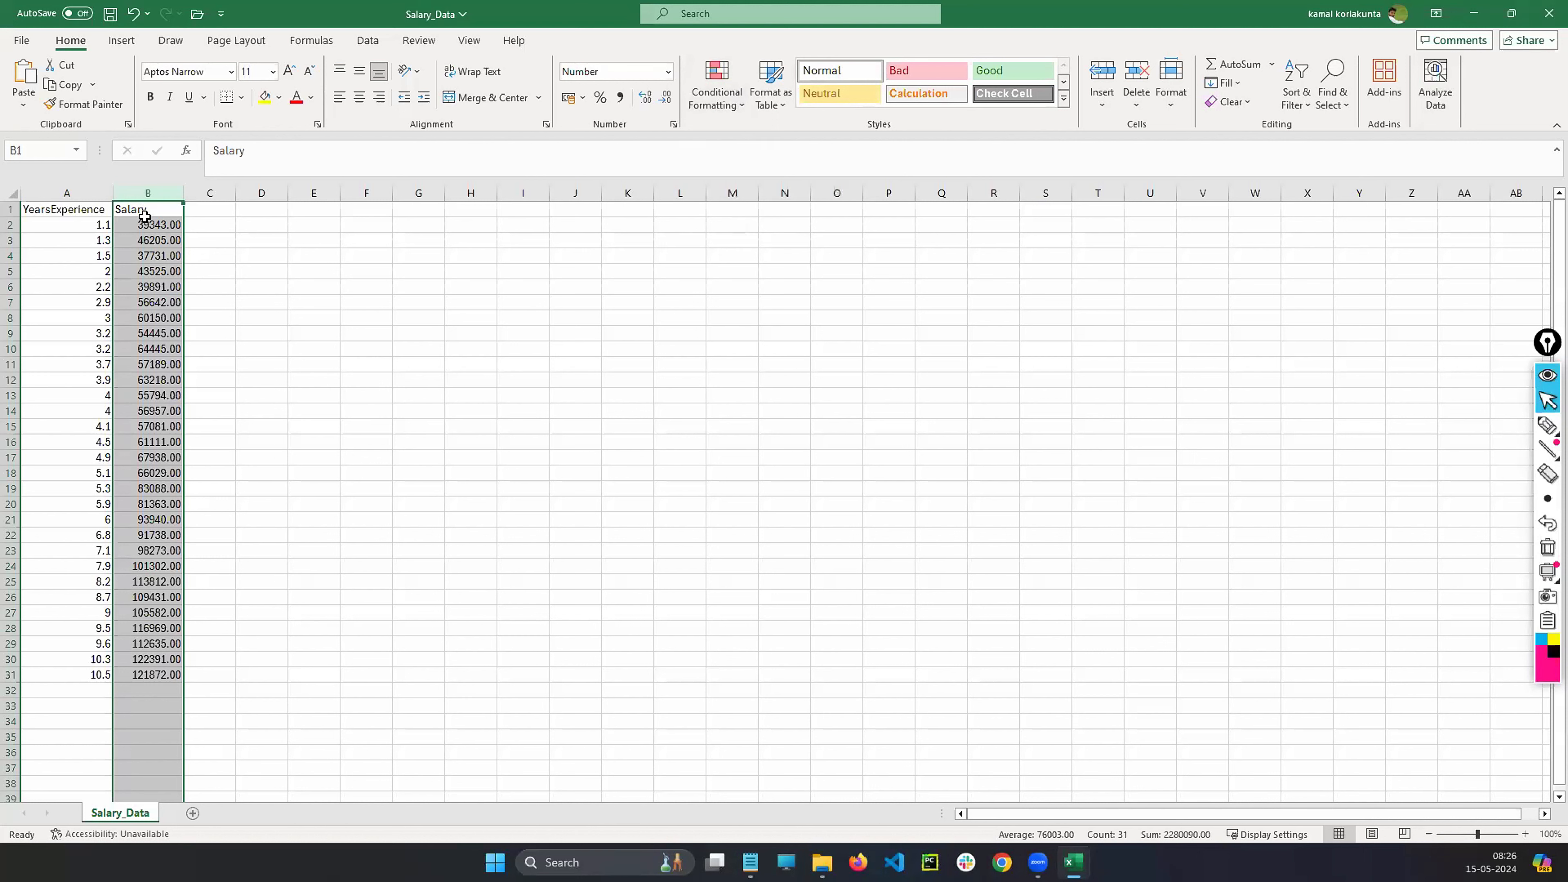
click(729, 101)
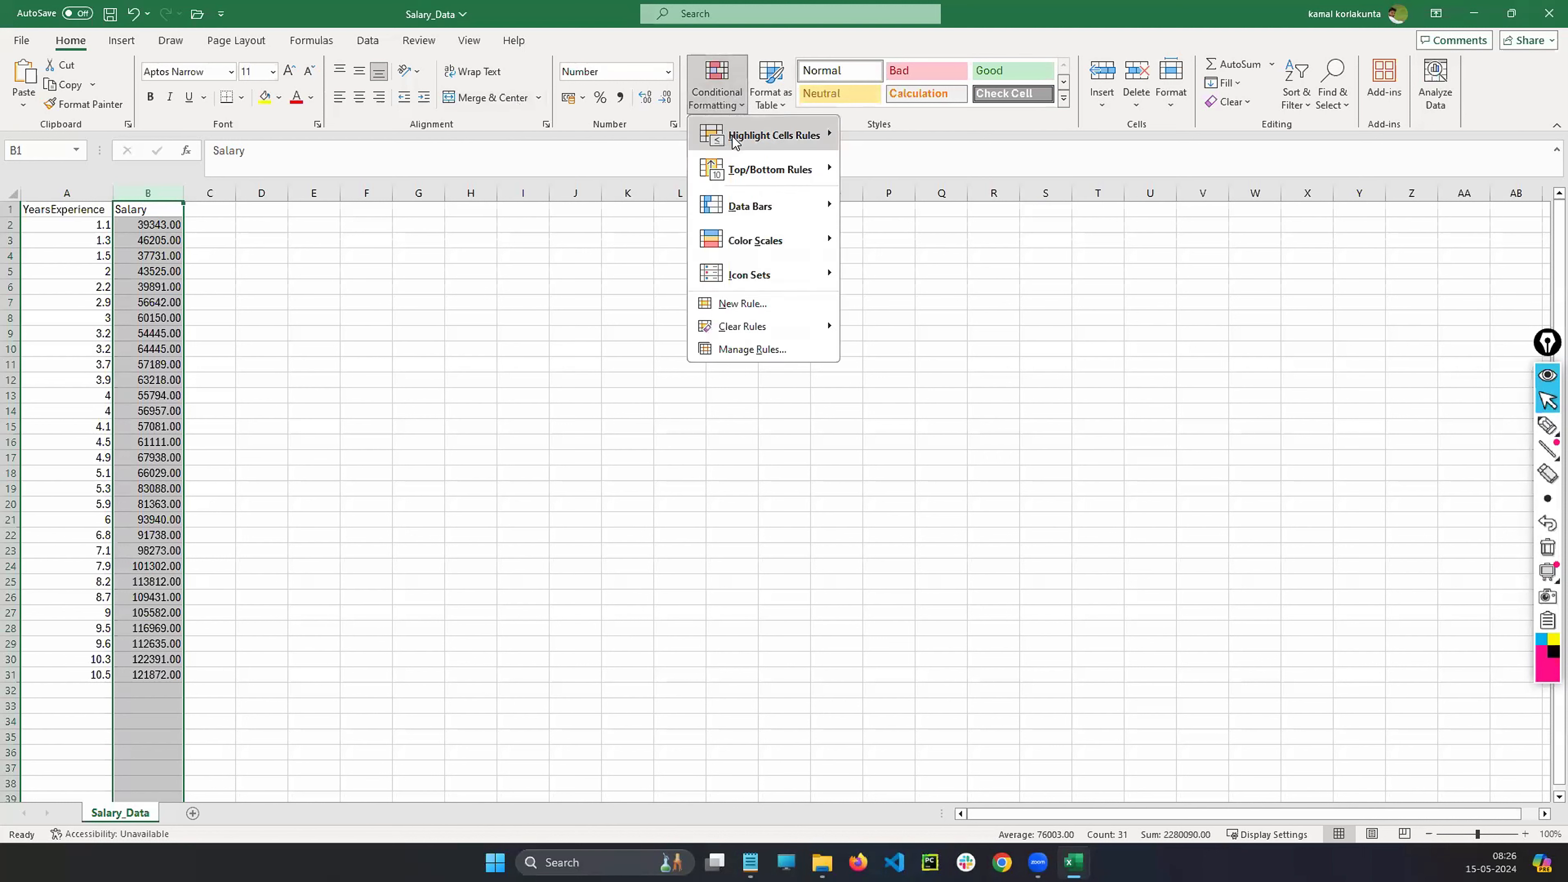
mouse_move(755, 145)
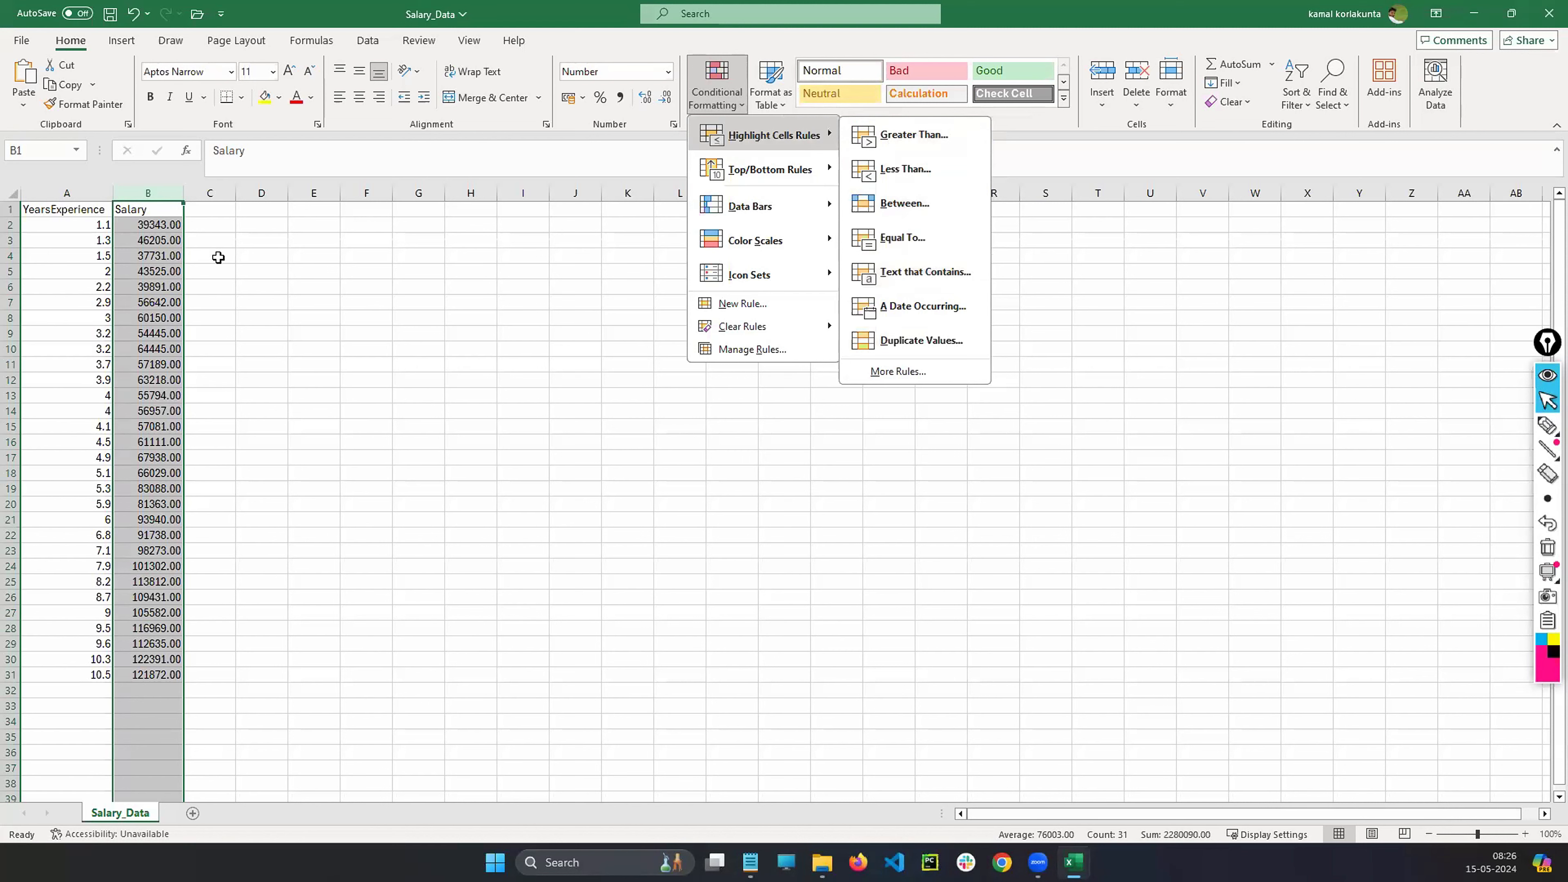
click(162, 211)
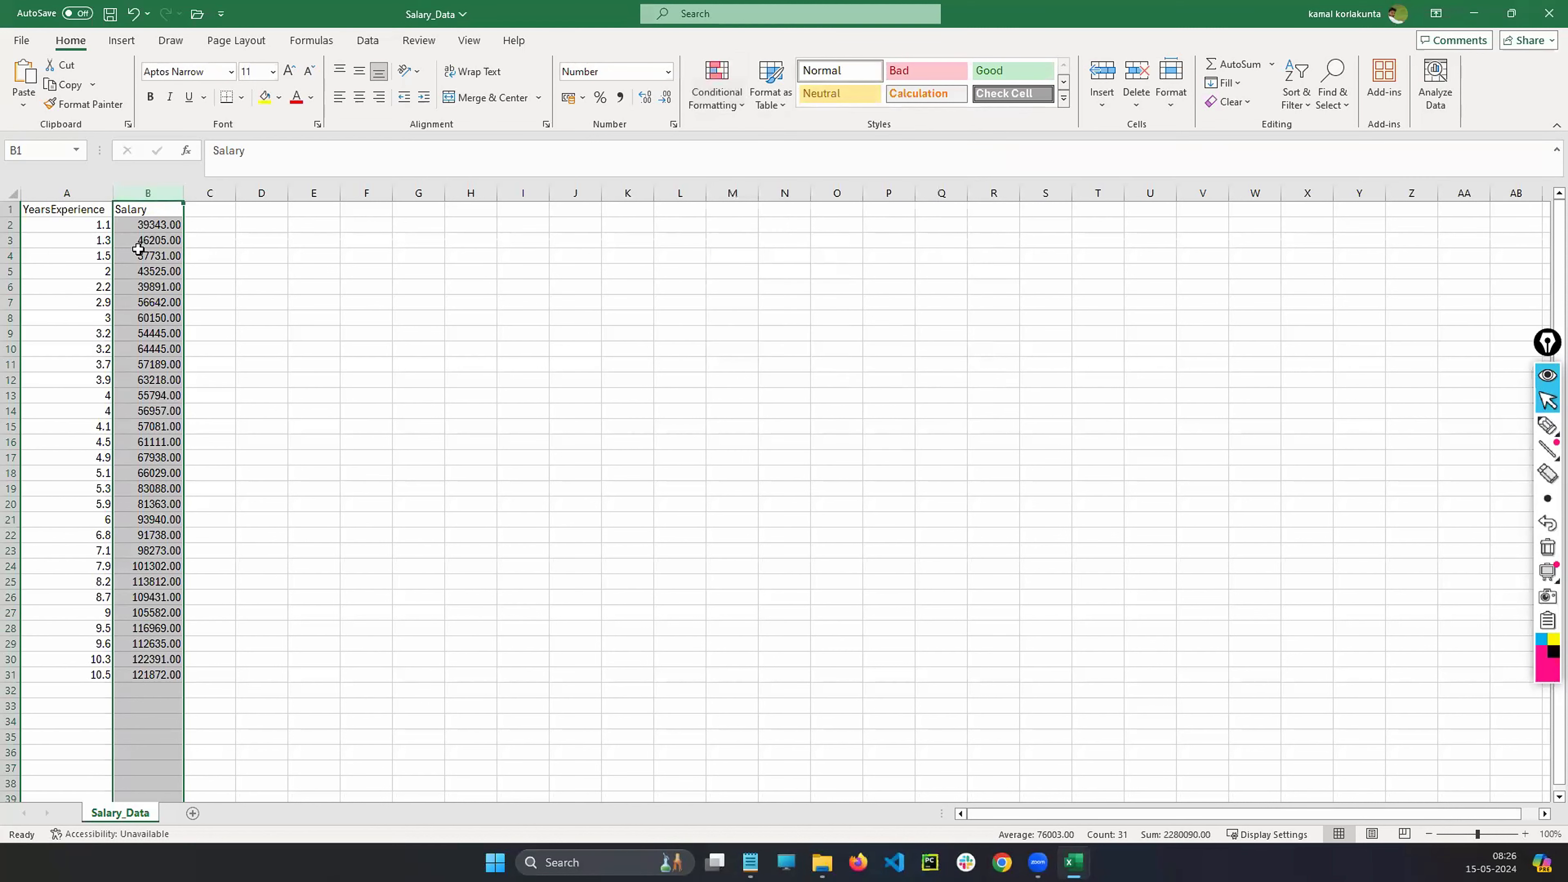
- Start a Greater Than highlight rule on the Salary column with a threshold of 90000
click(716, 90)
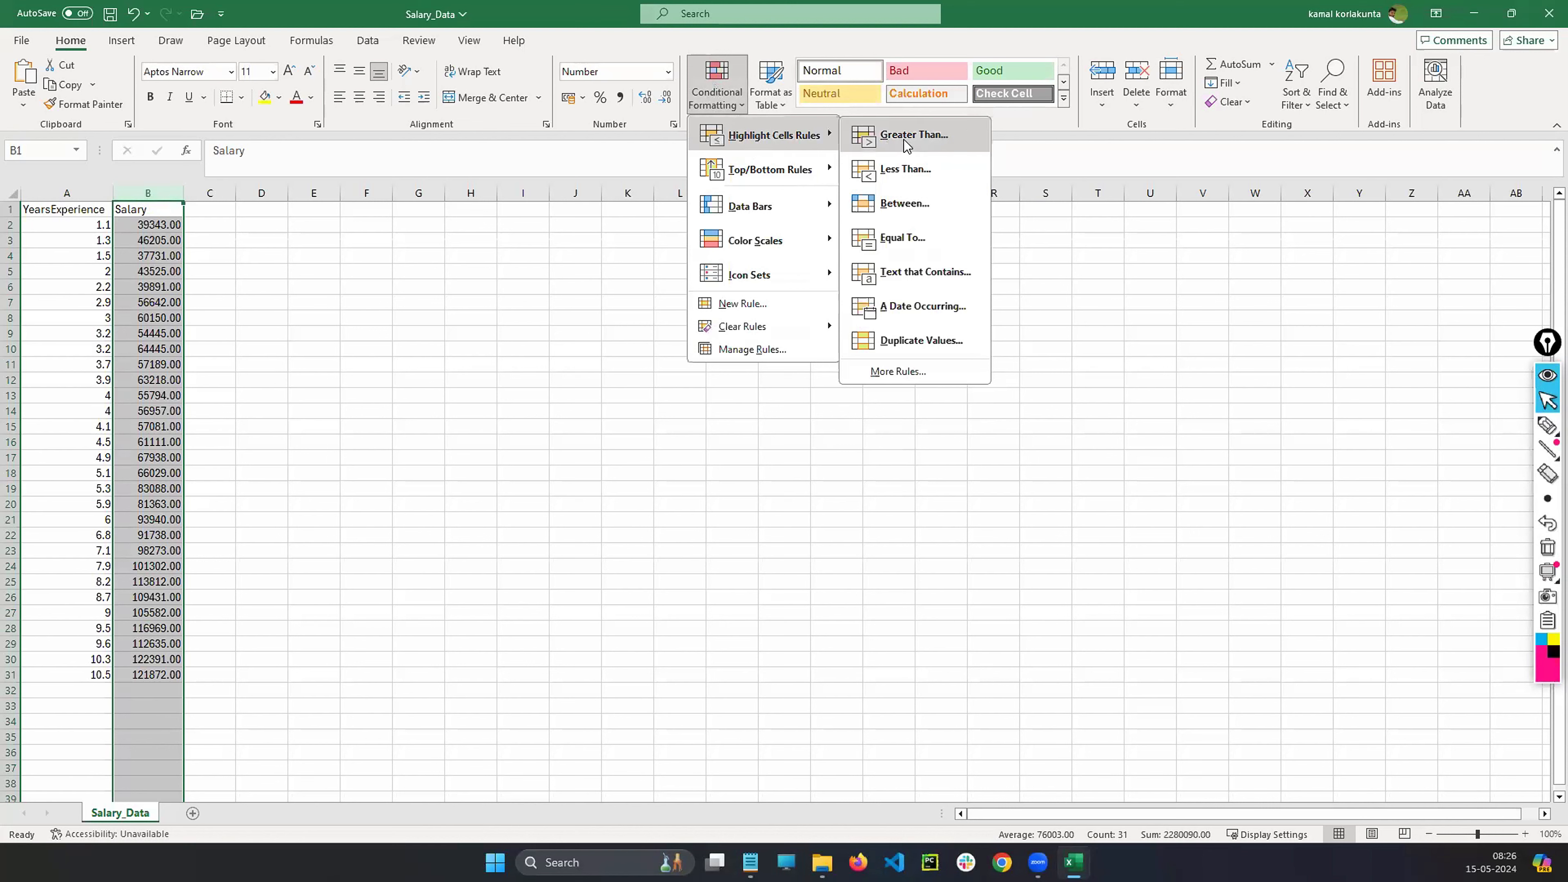
click(913, 134)
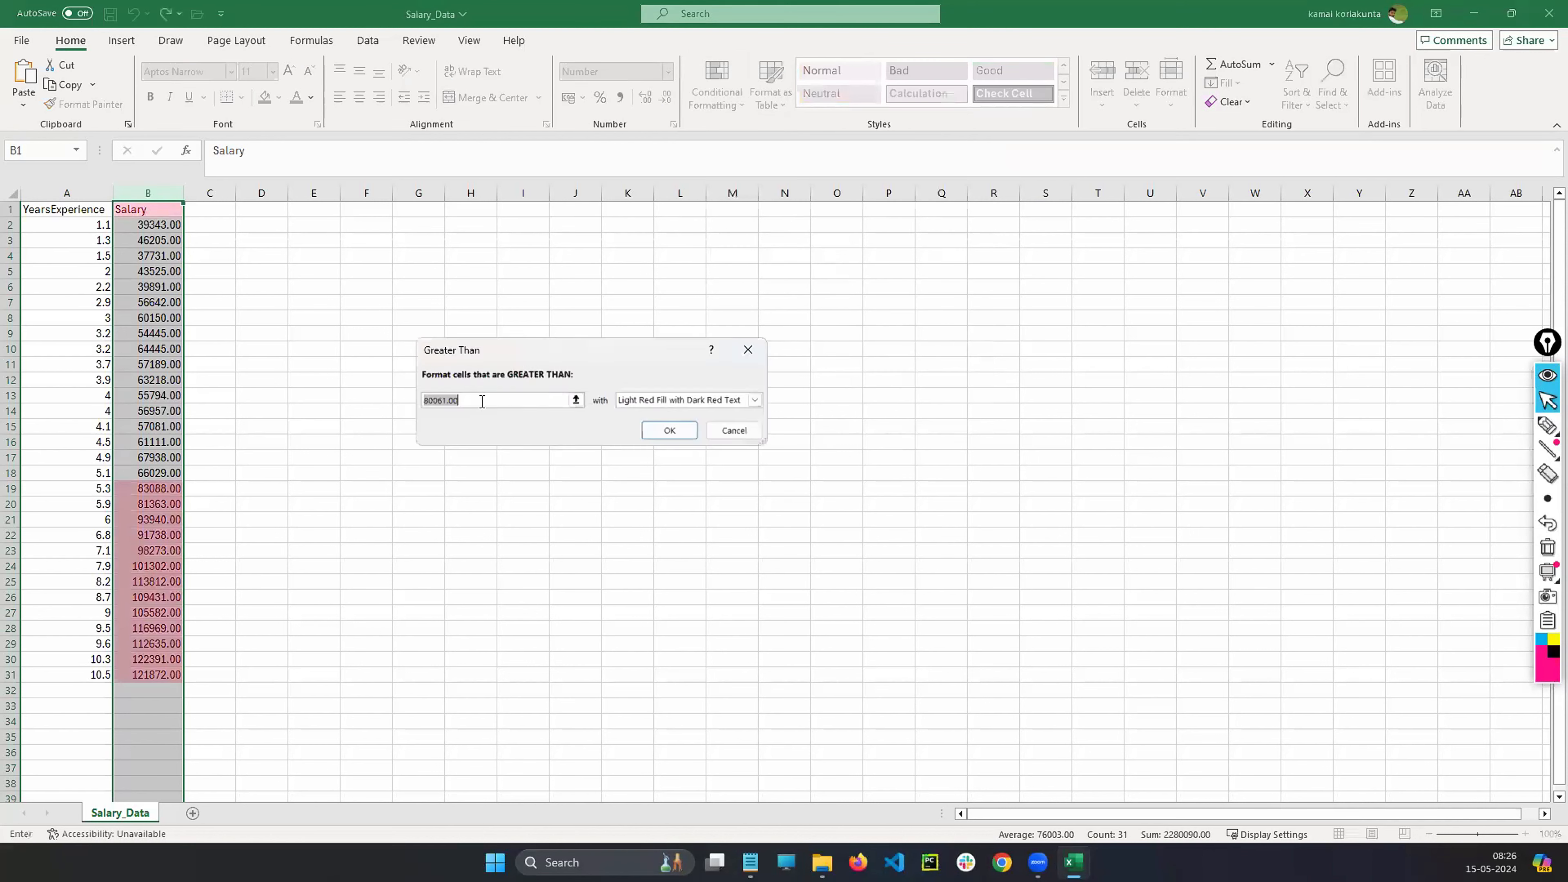
click(475, 400)
drag(463, 349, 281, 302)
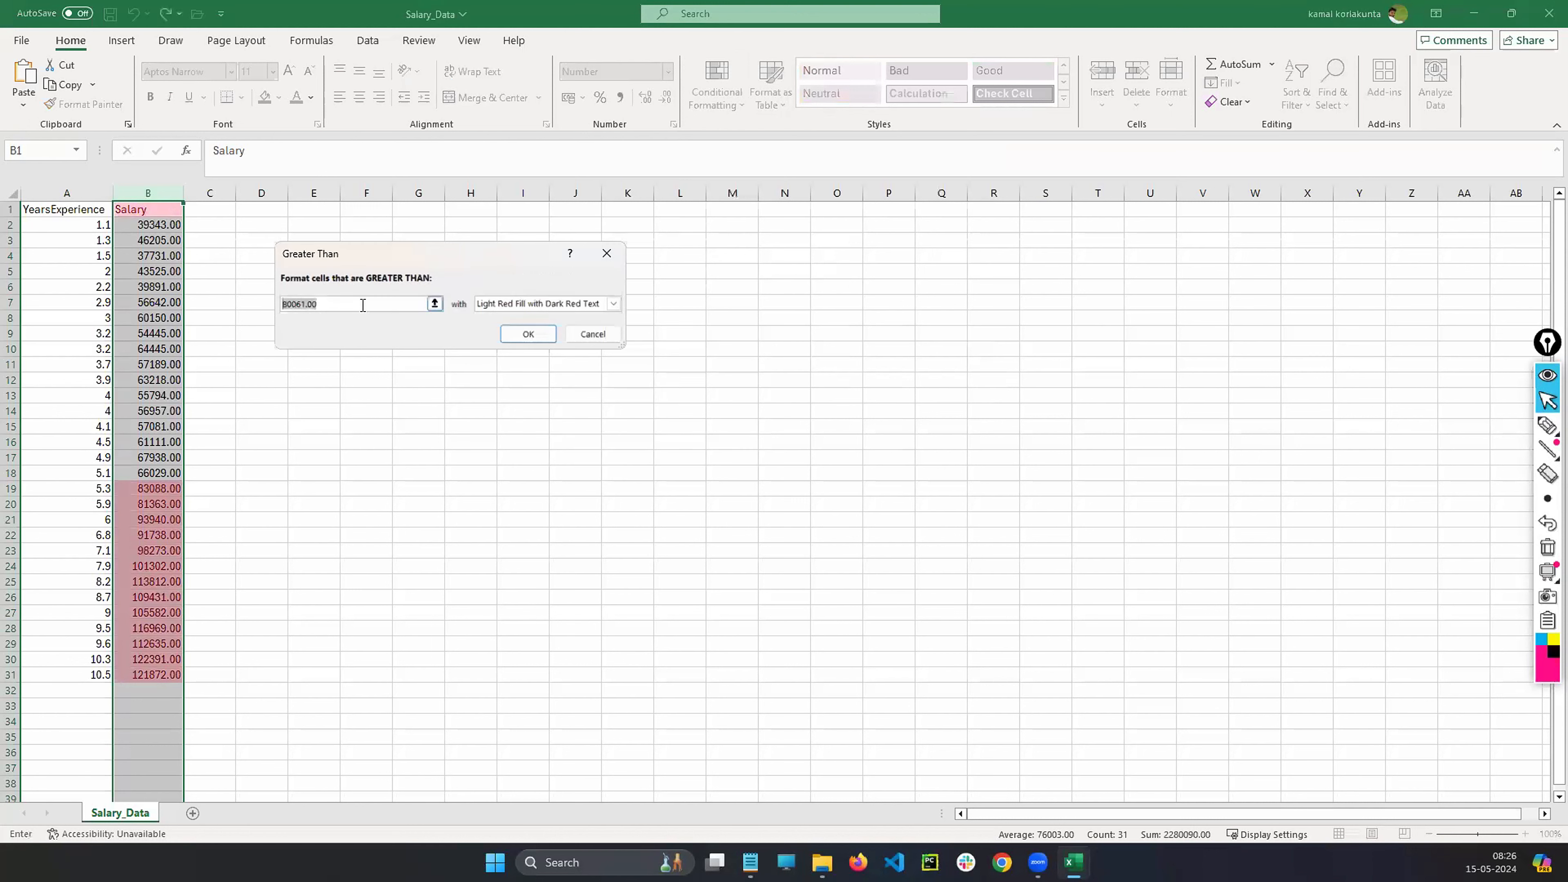
key(BackSpace)
text(900)
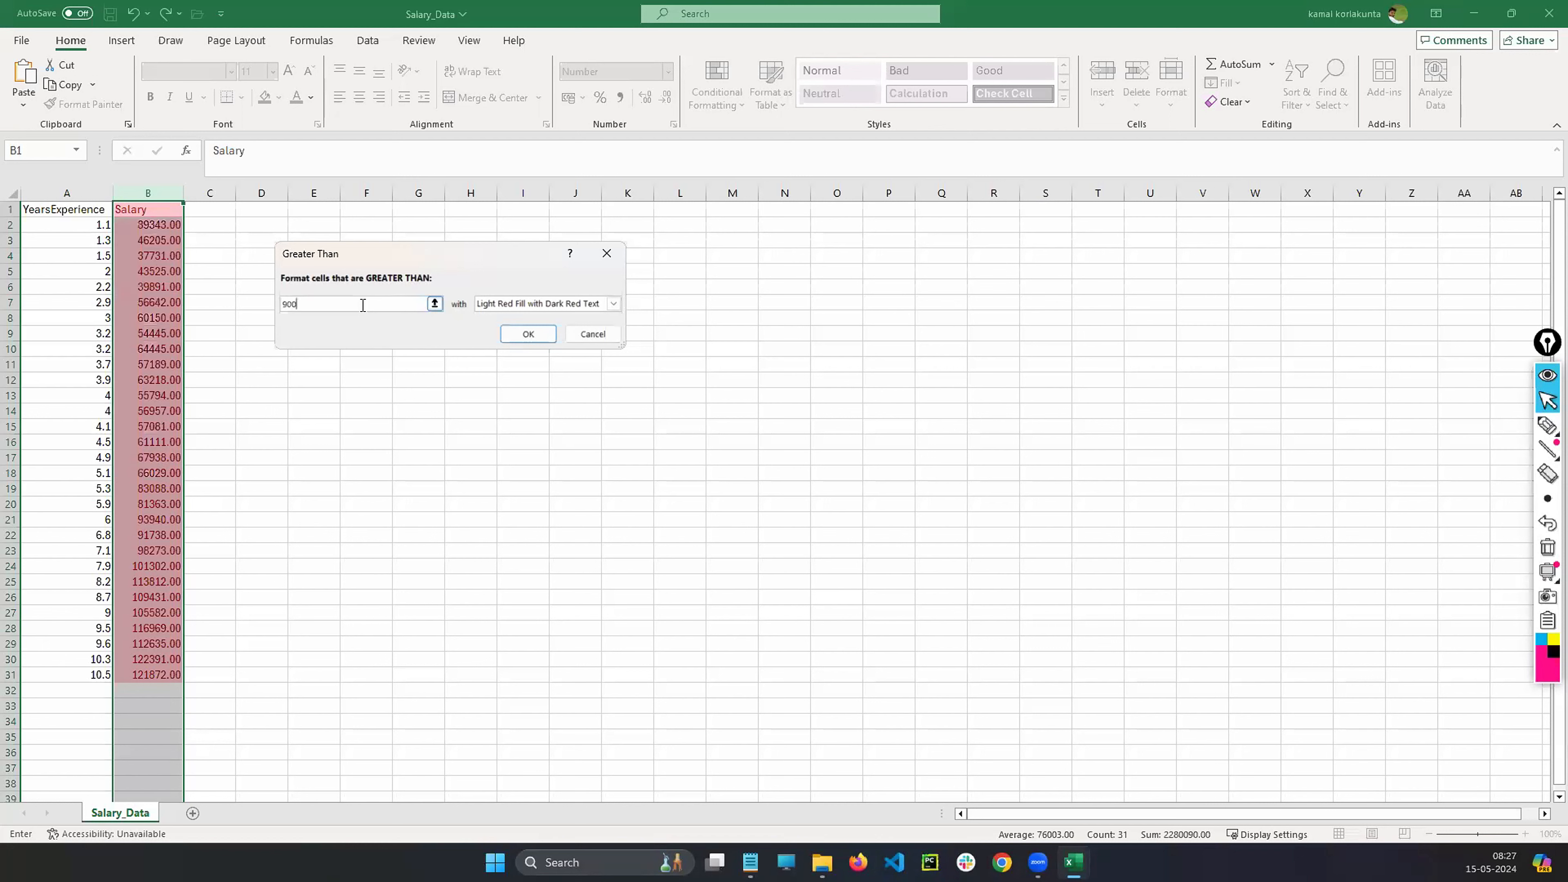
text(00)
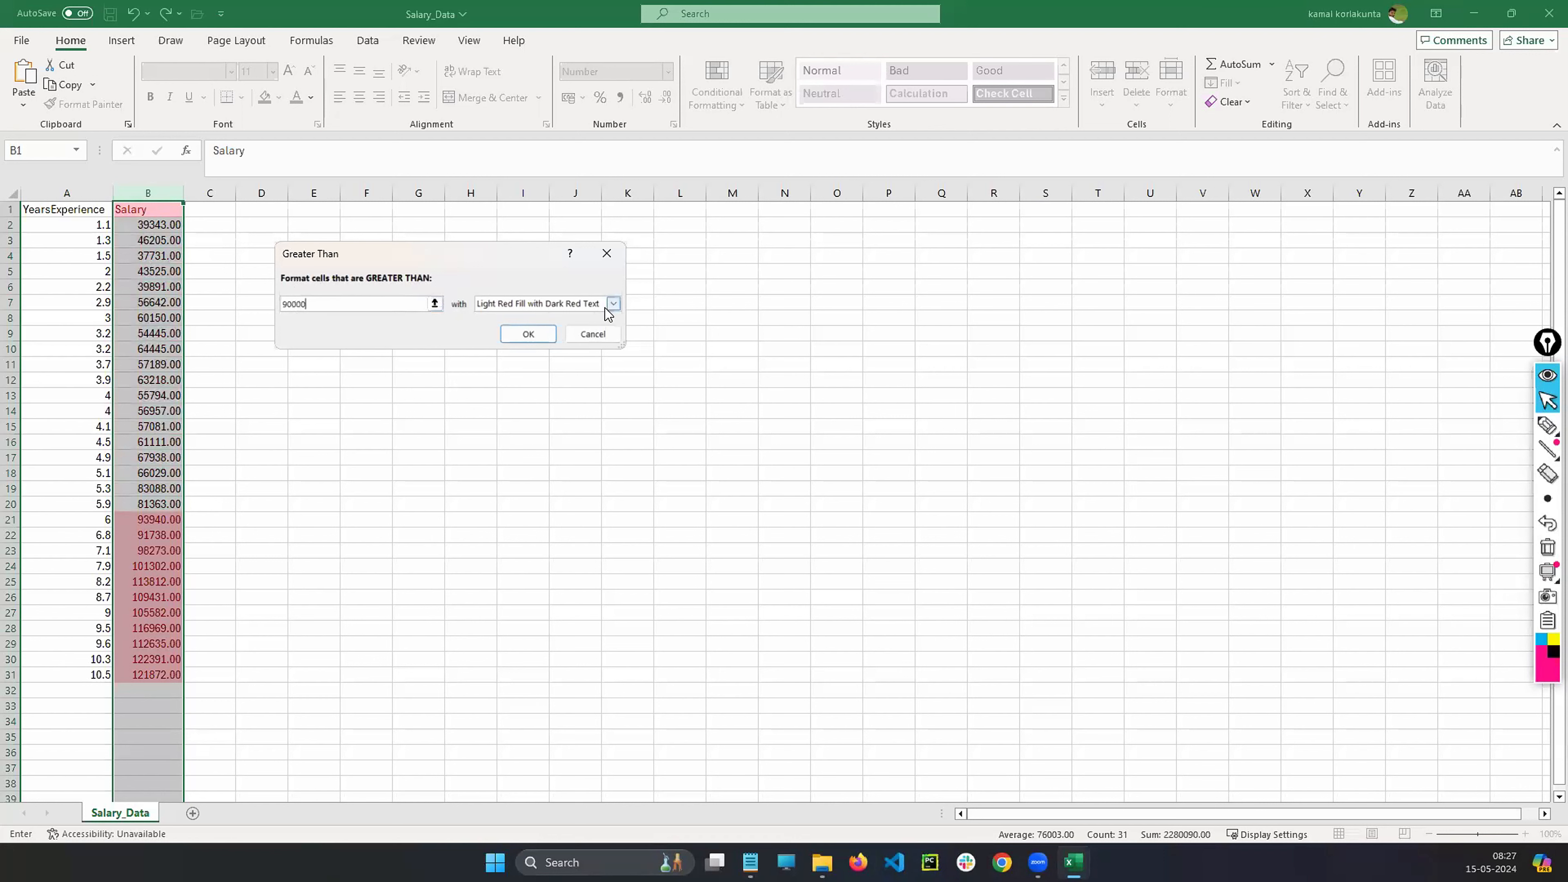
- Preview the rule's preset formats: yellow fill, green fill, Light Red Fill, Red Text and Red Border, returning to Yellow Fill with Dark Yellow Text
click(614, 304)
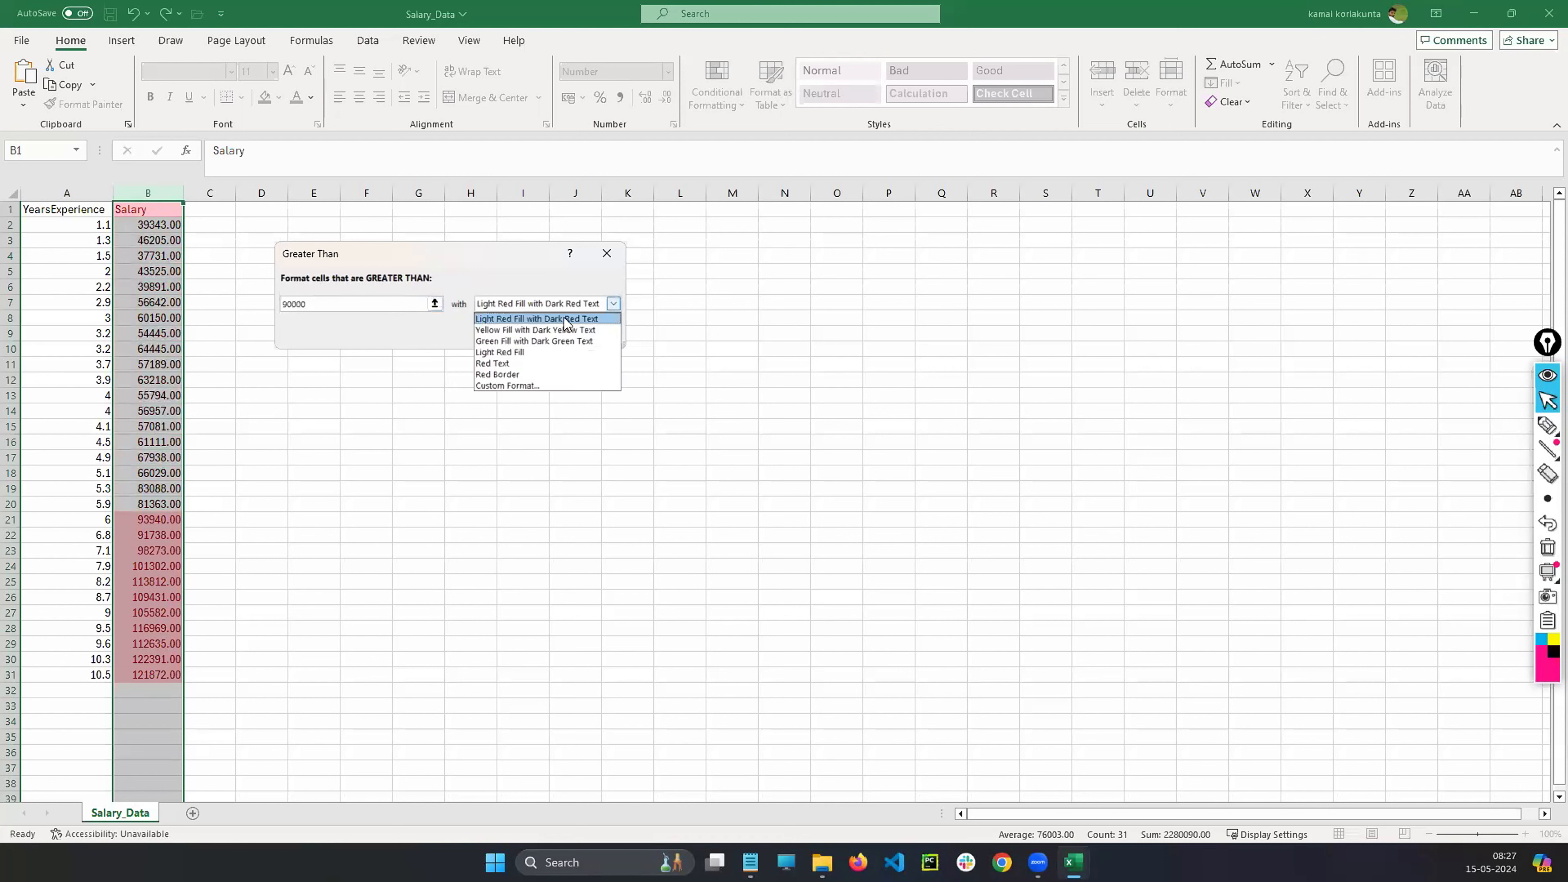
click(534, 330)
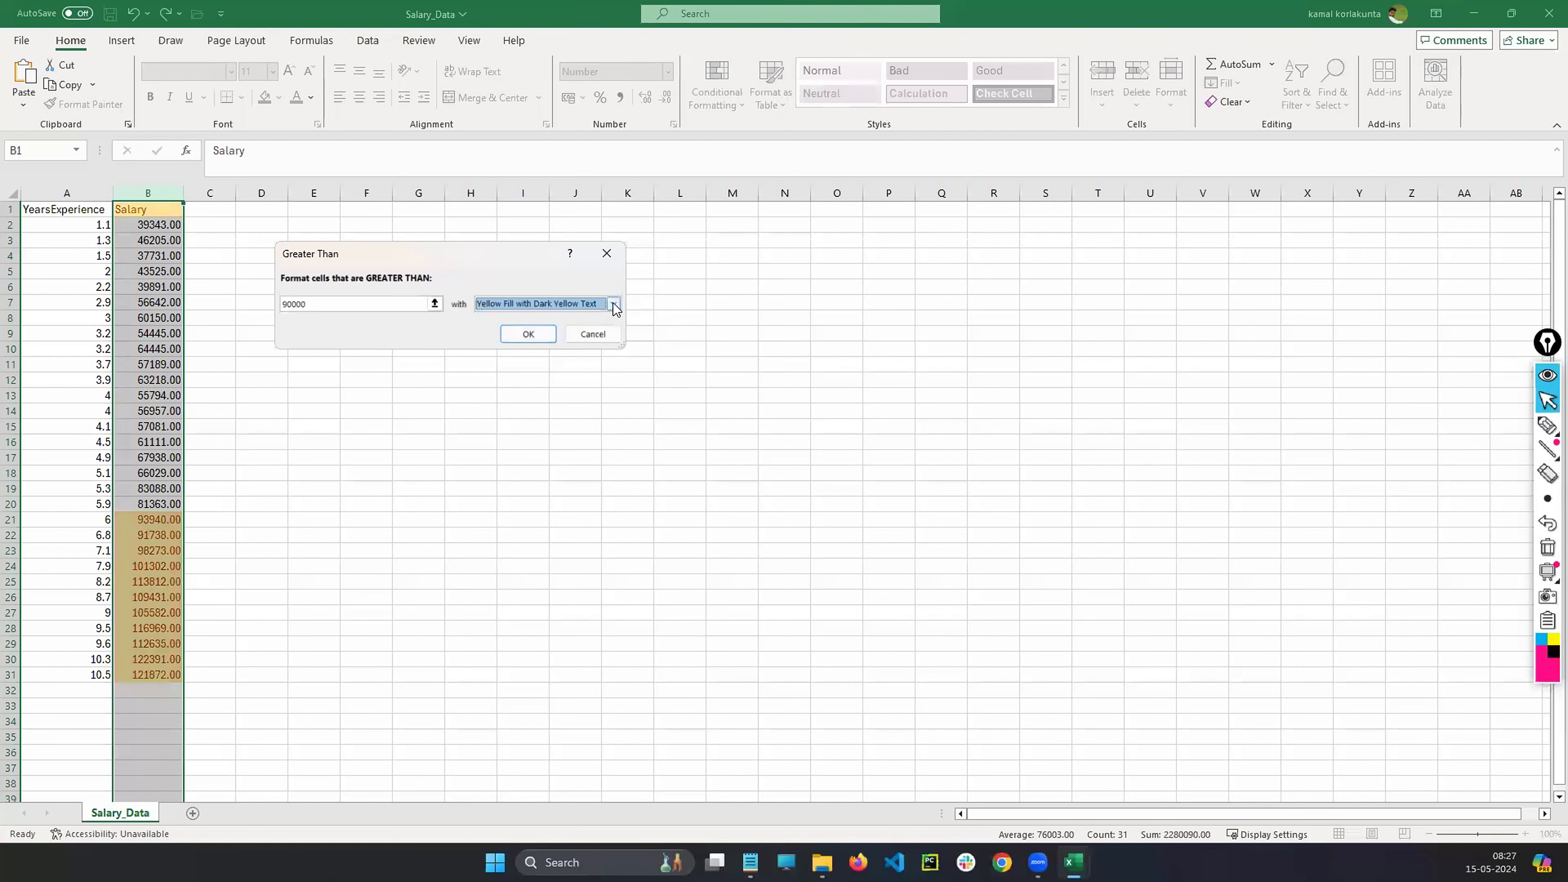
click(608, 304)
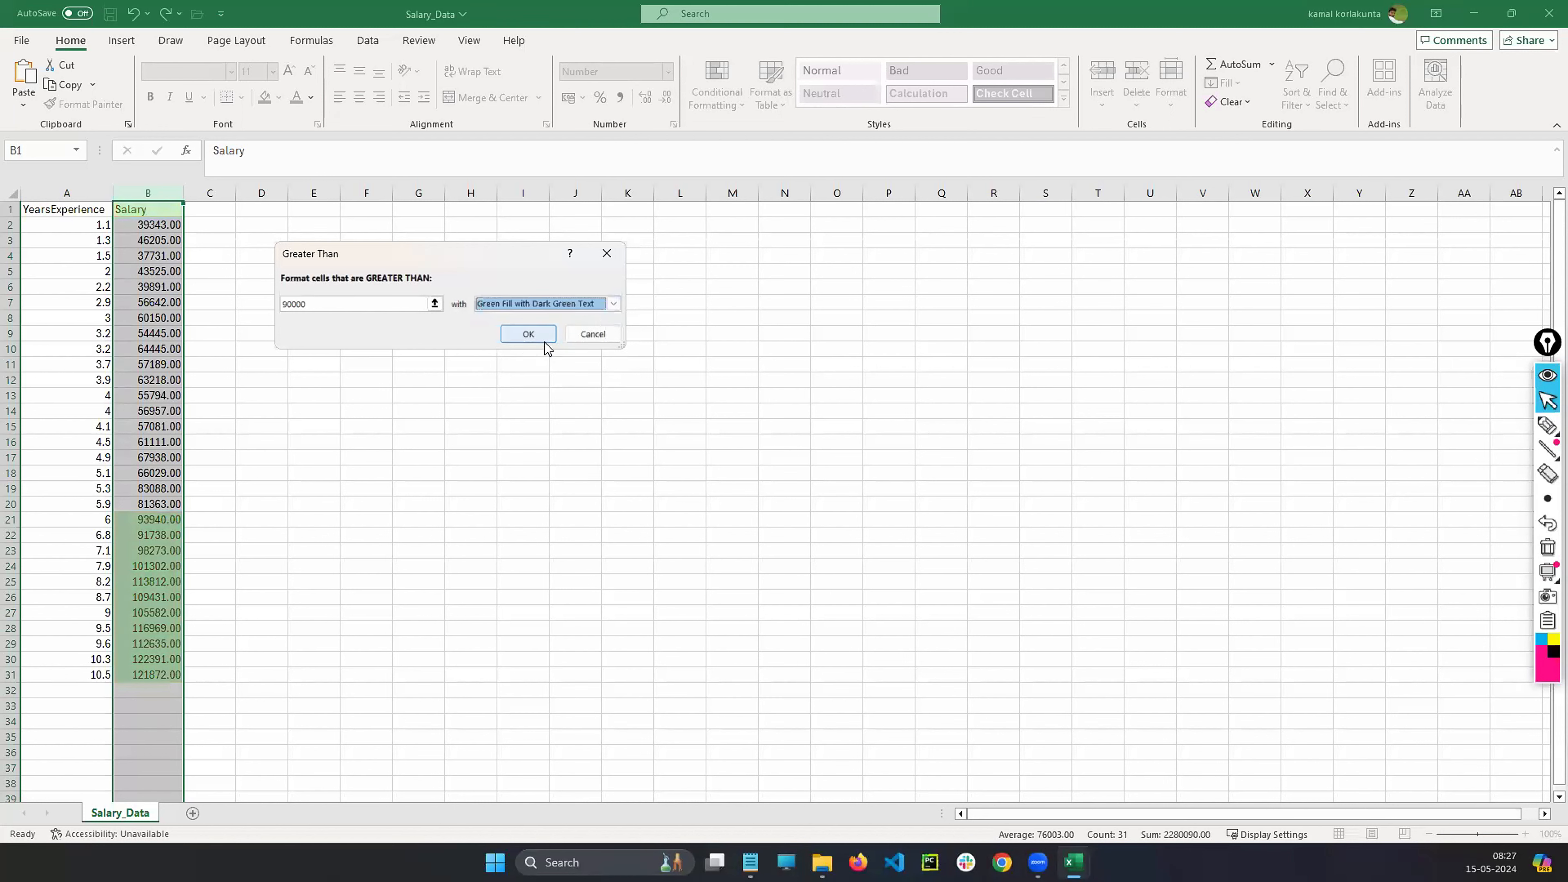
click(542, 342)
click(613, 304)
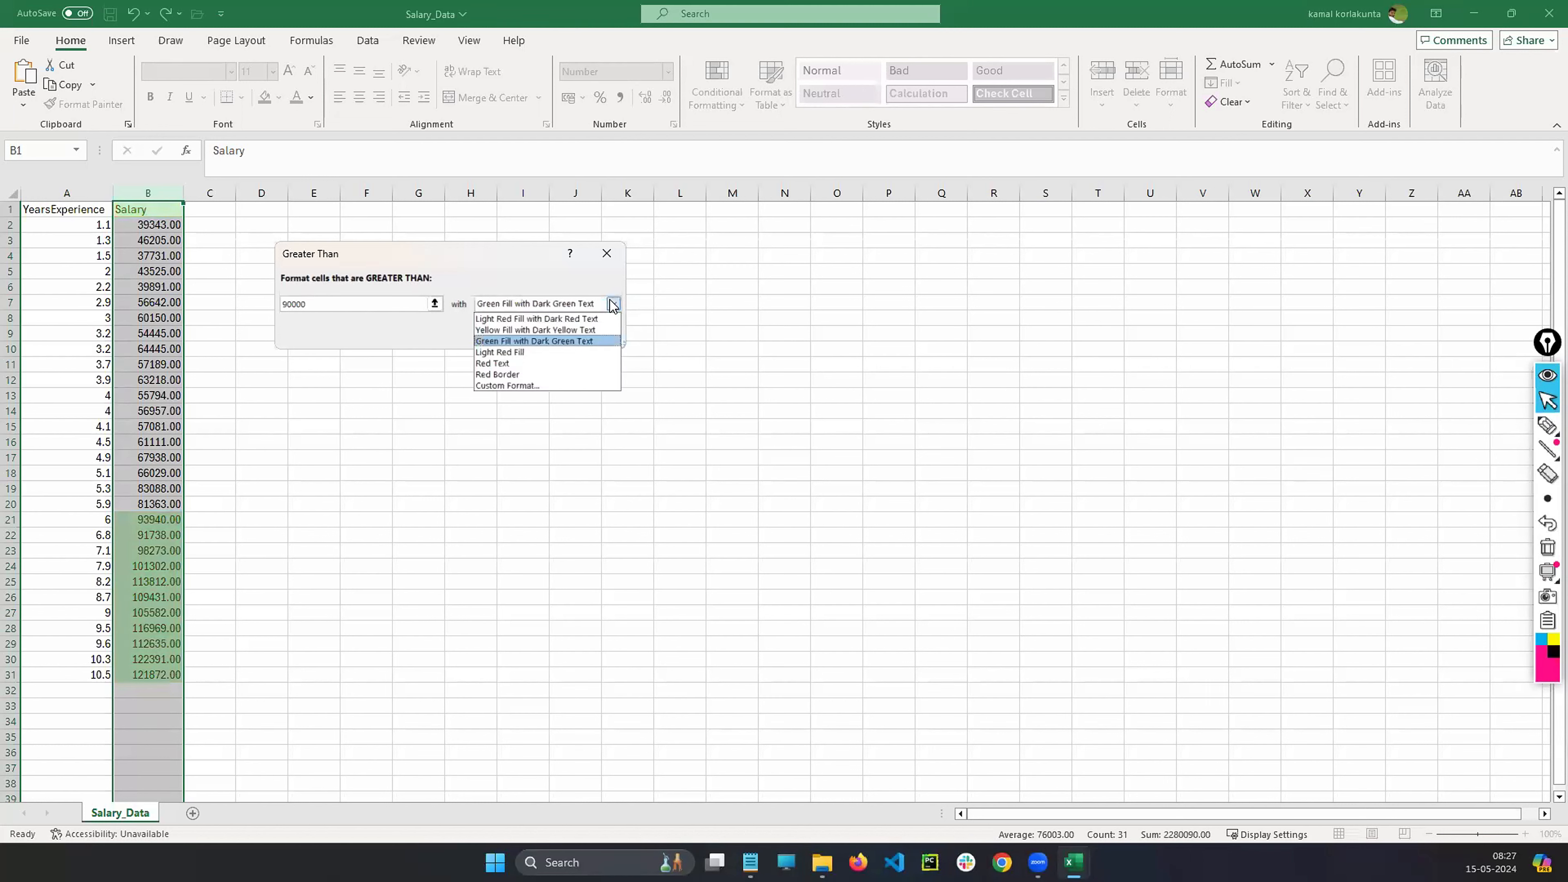
click(516, 353)
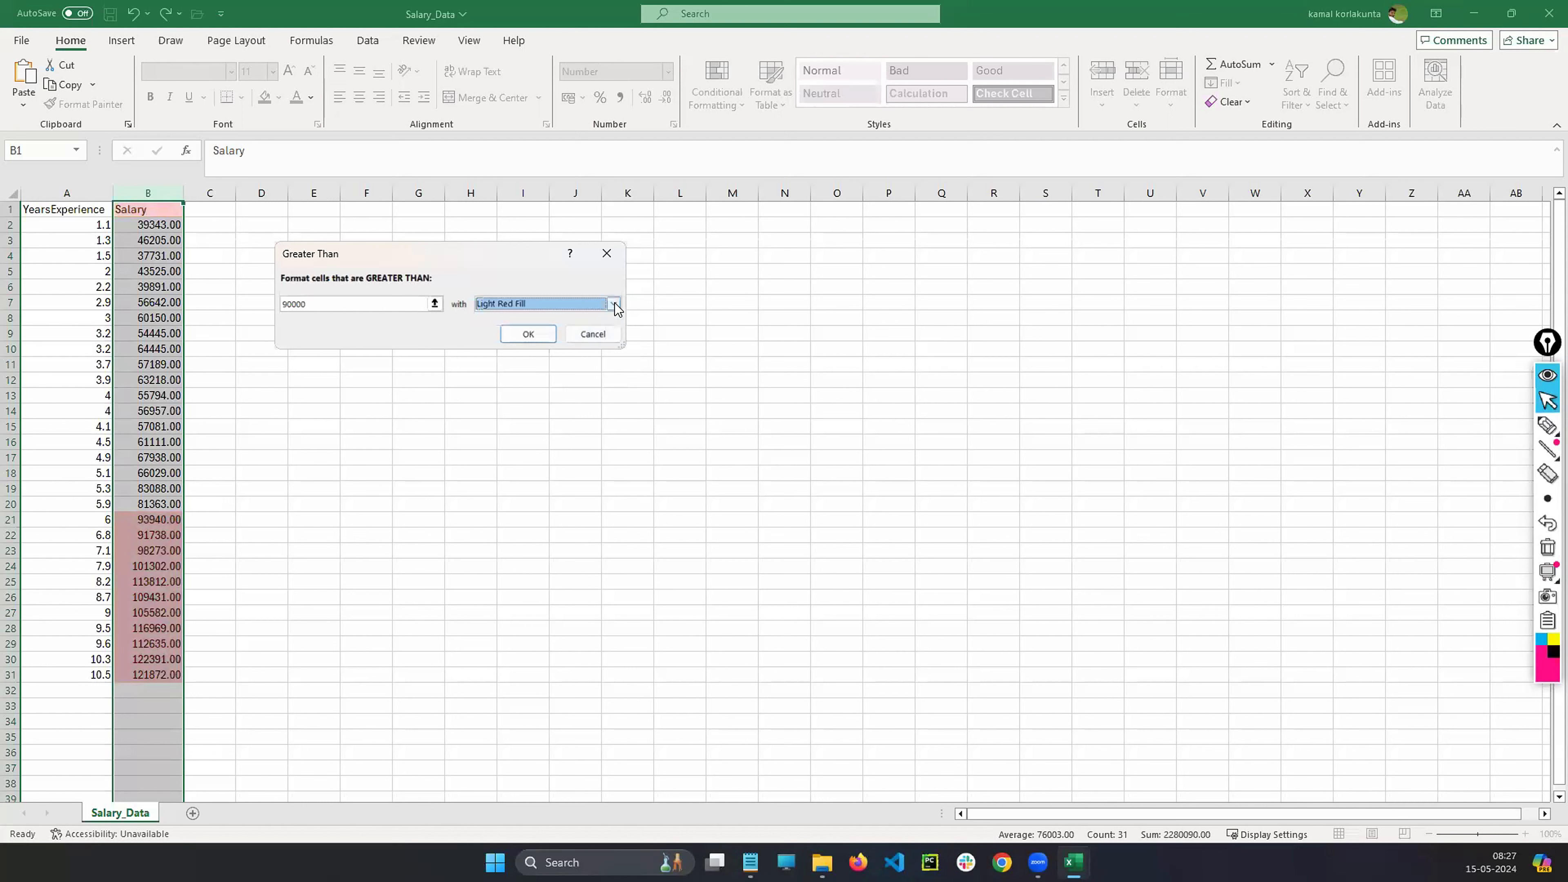
click(615, 302)
click(514, 363)
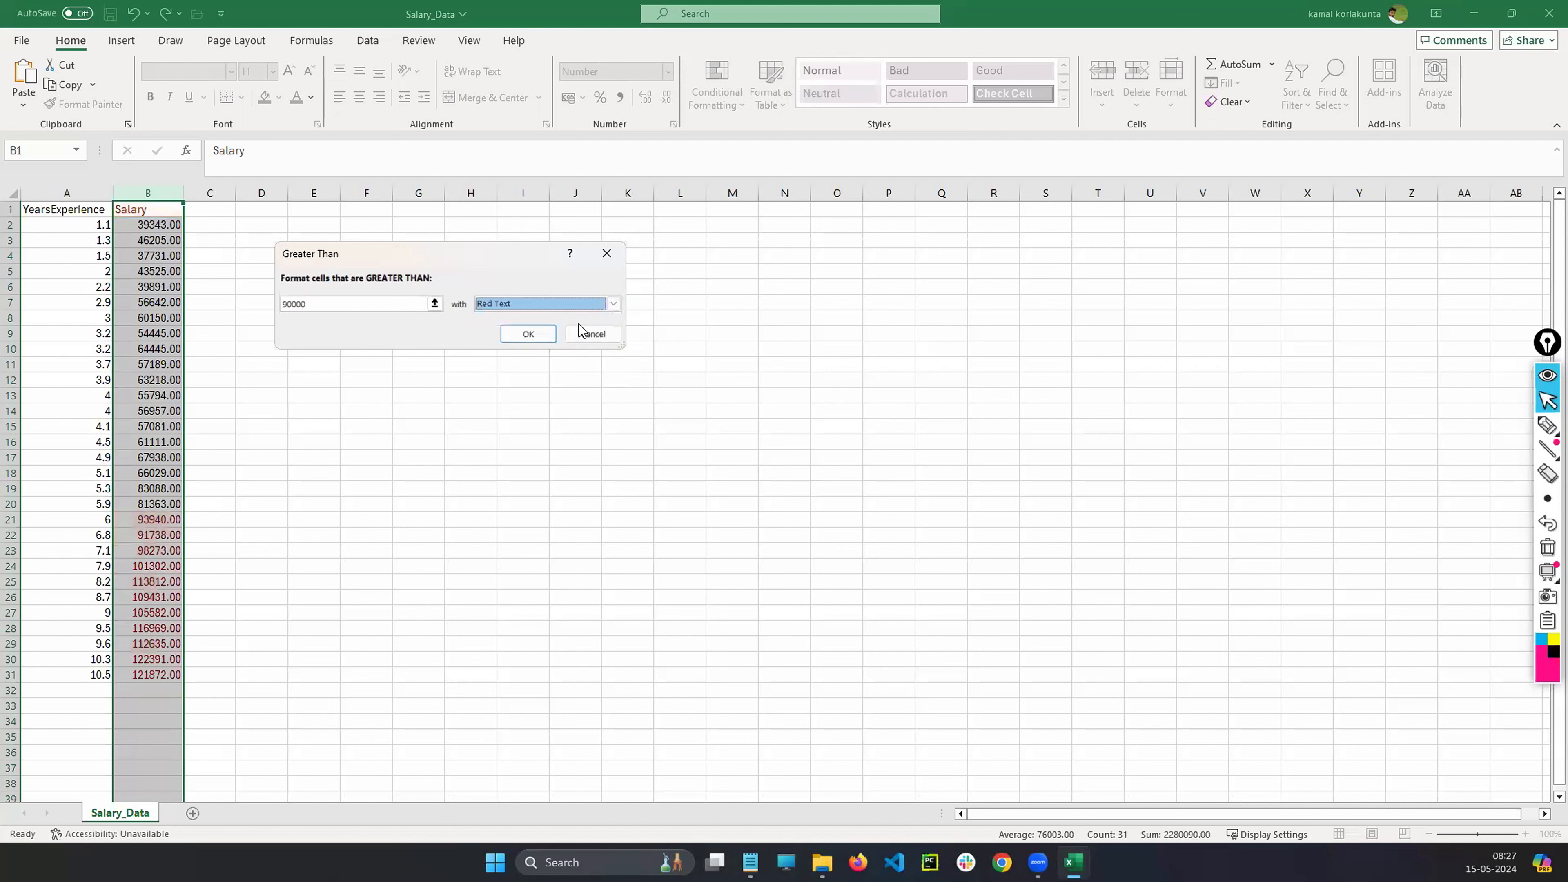
click(613, 303)
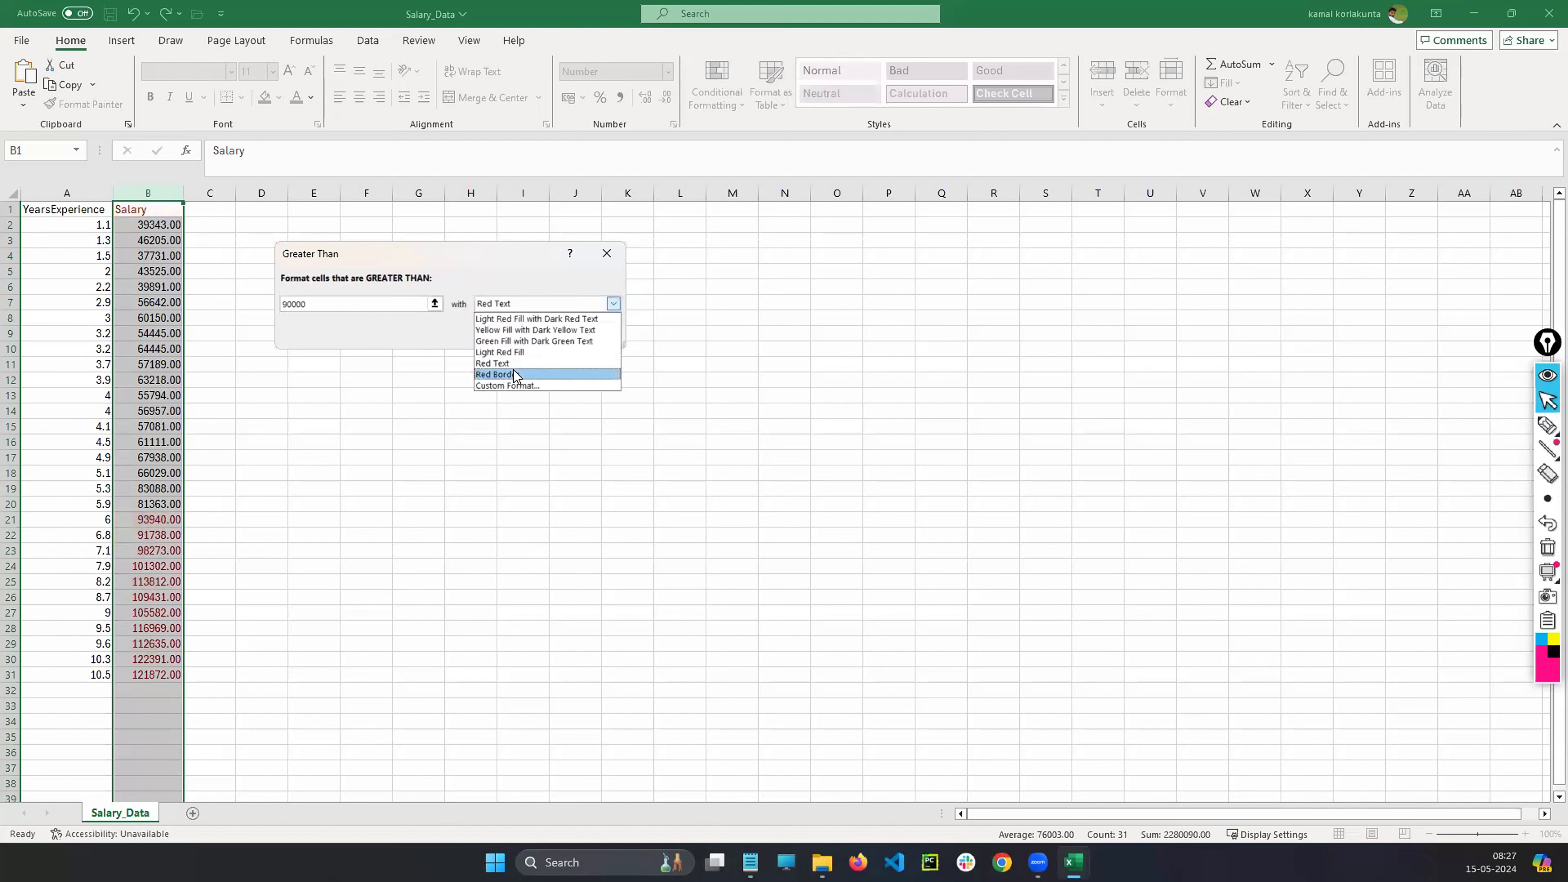
click(513, 373)
click(614, 303)
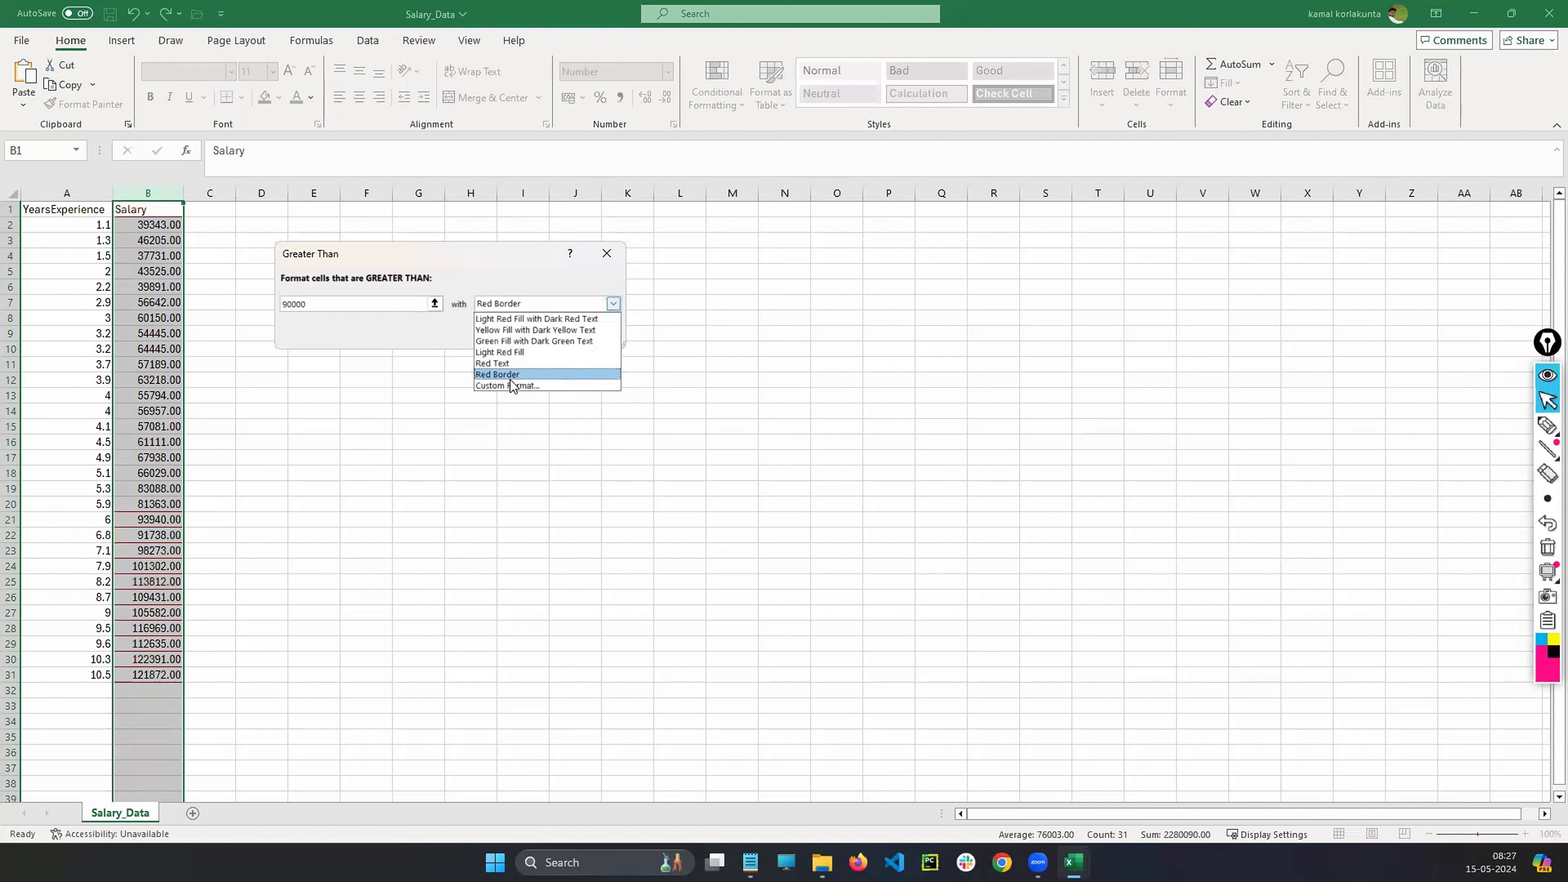
click(515, 330)
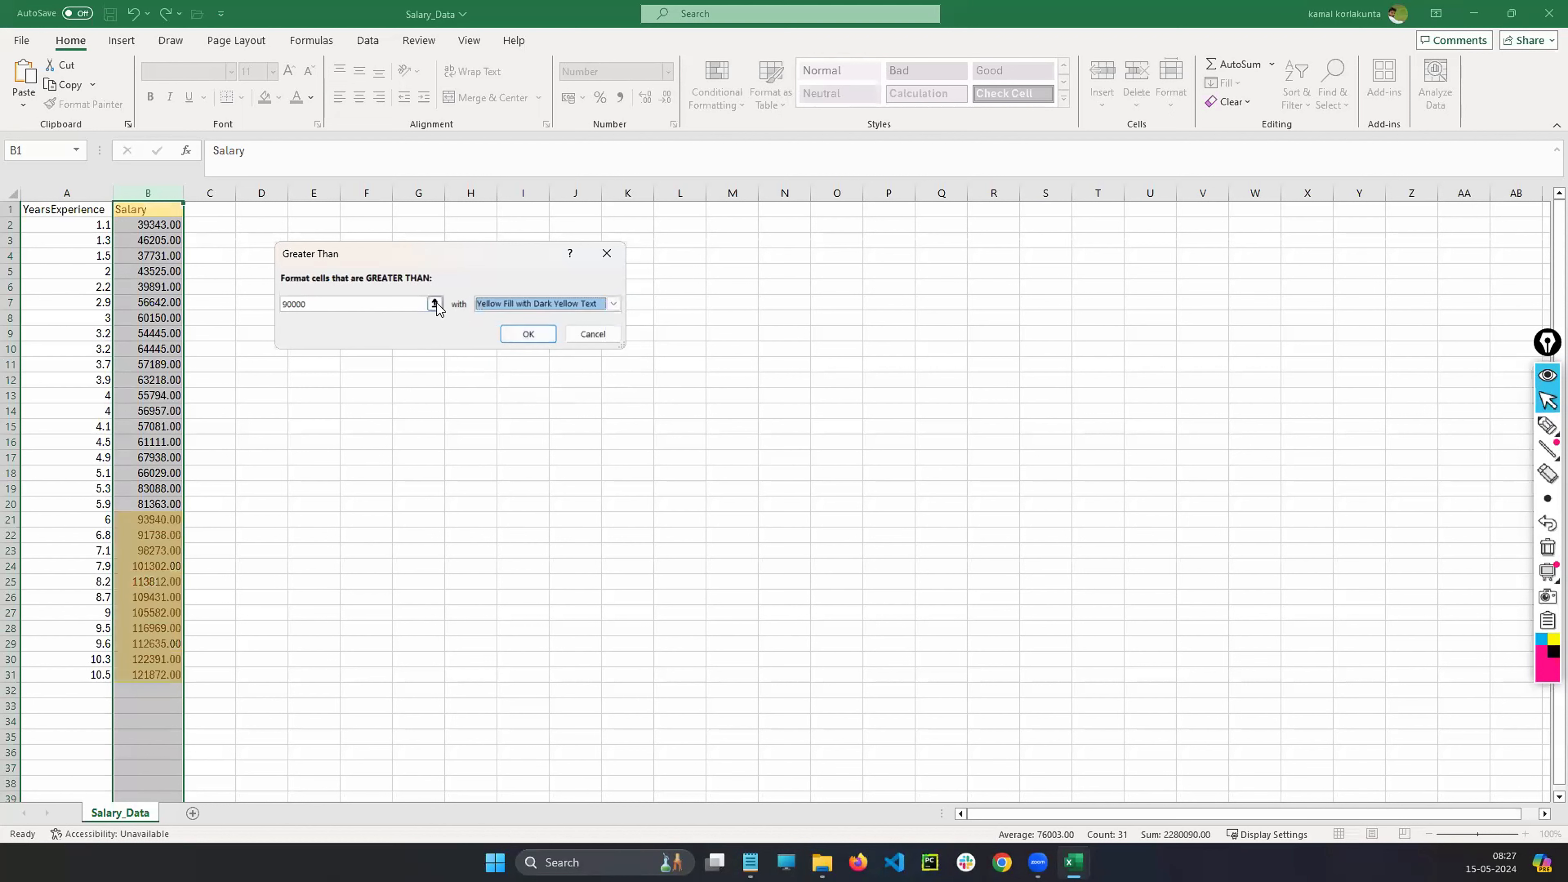
- Try a custom format with Italic font style for the rule, look at its border options, and discard it
click(614, 304)
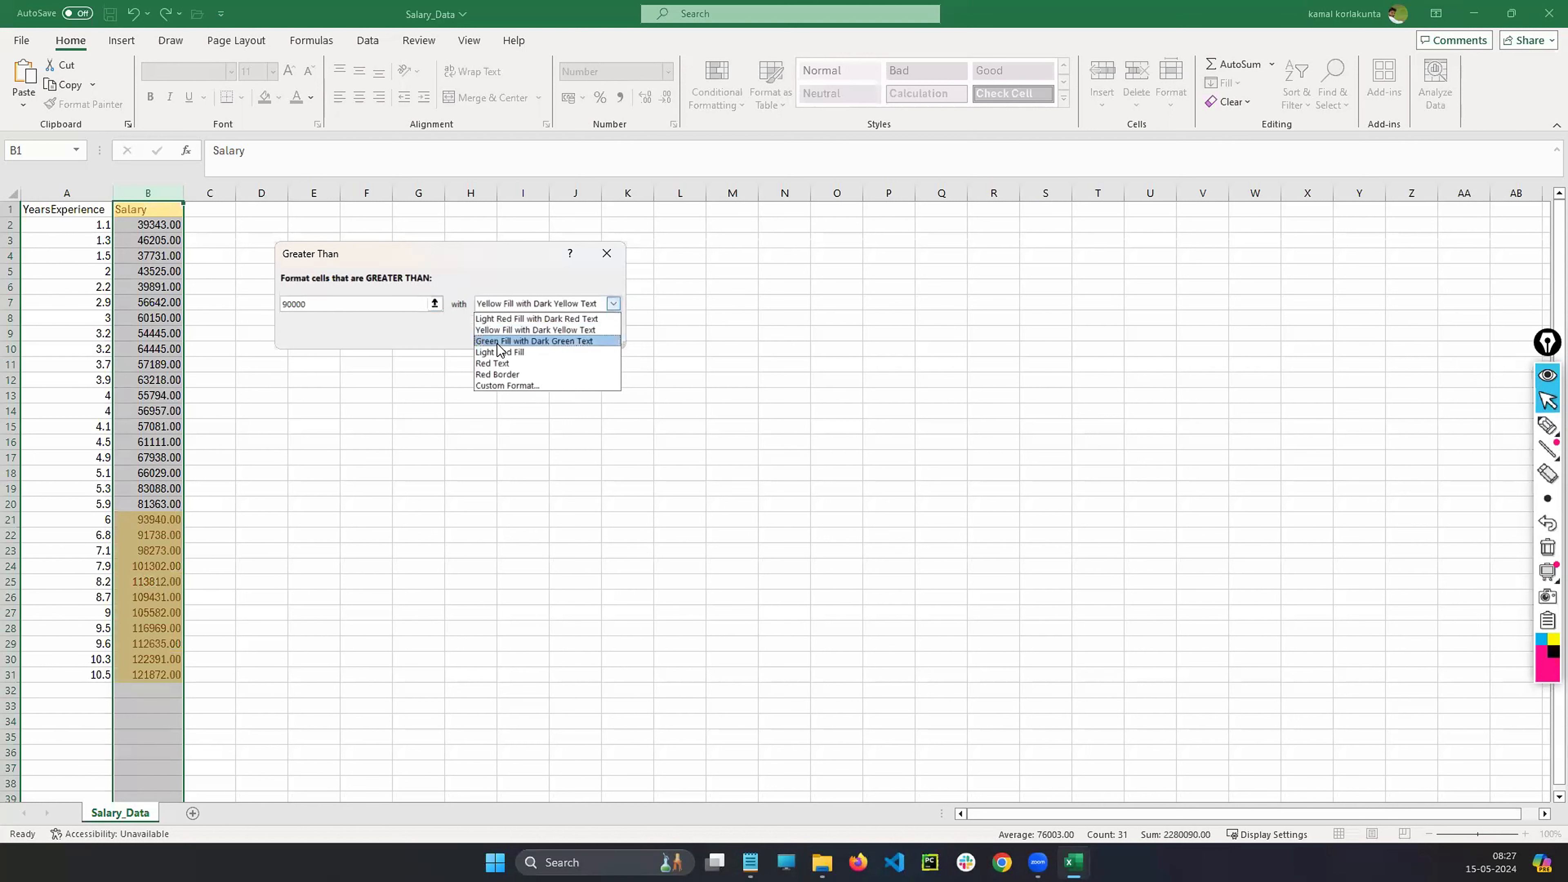
click(516, 386)
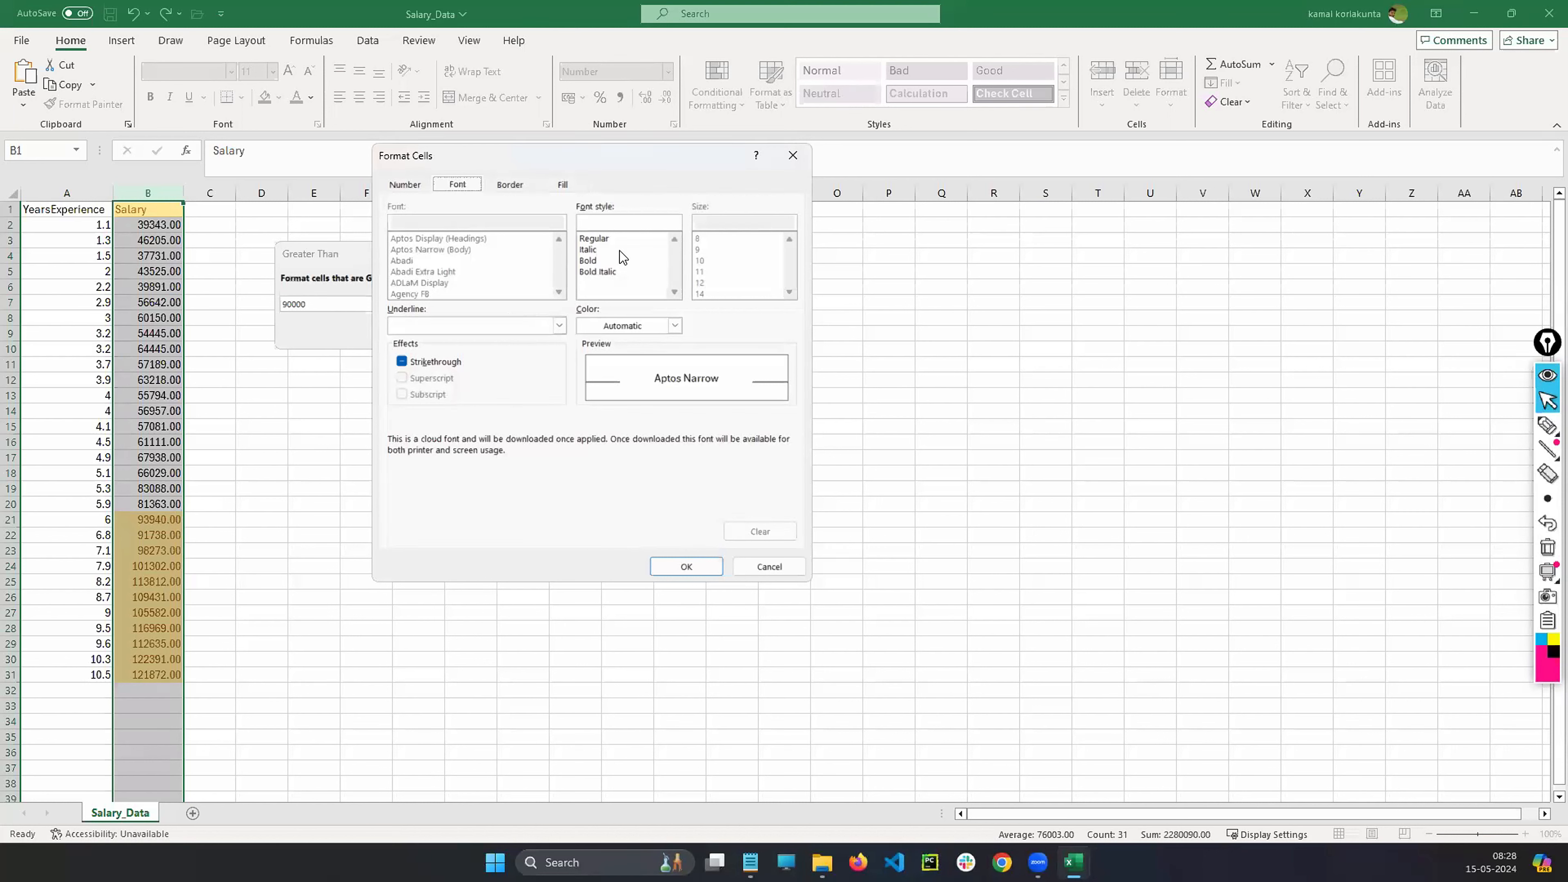
click(590, 250)
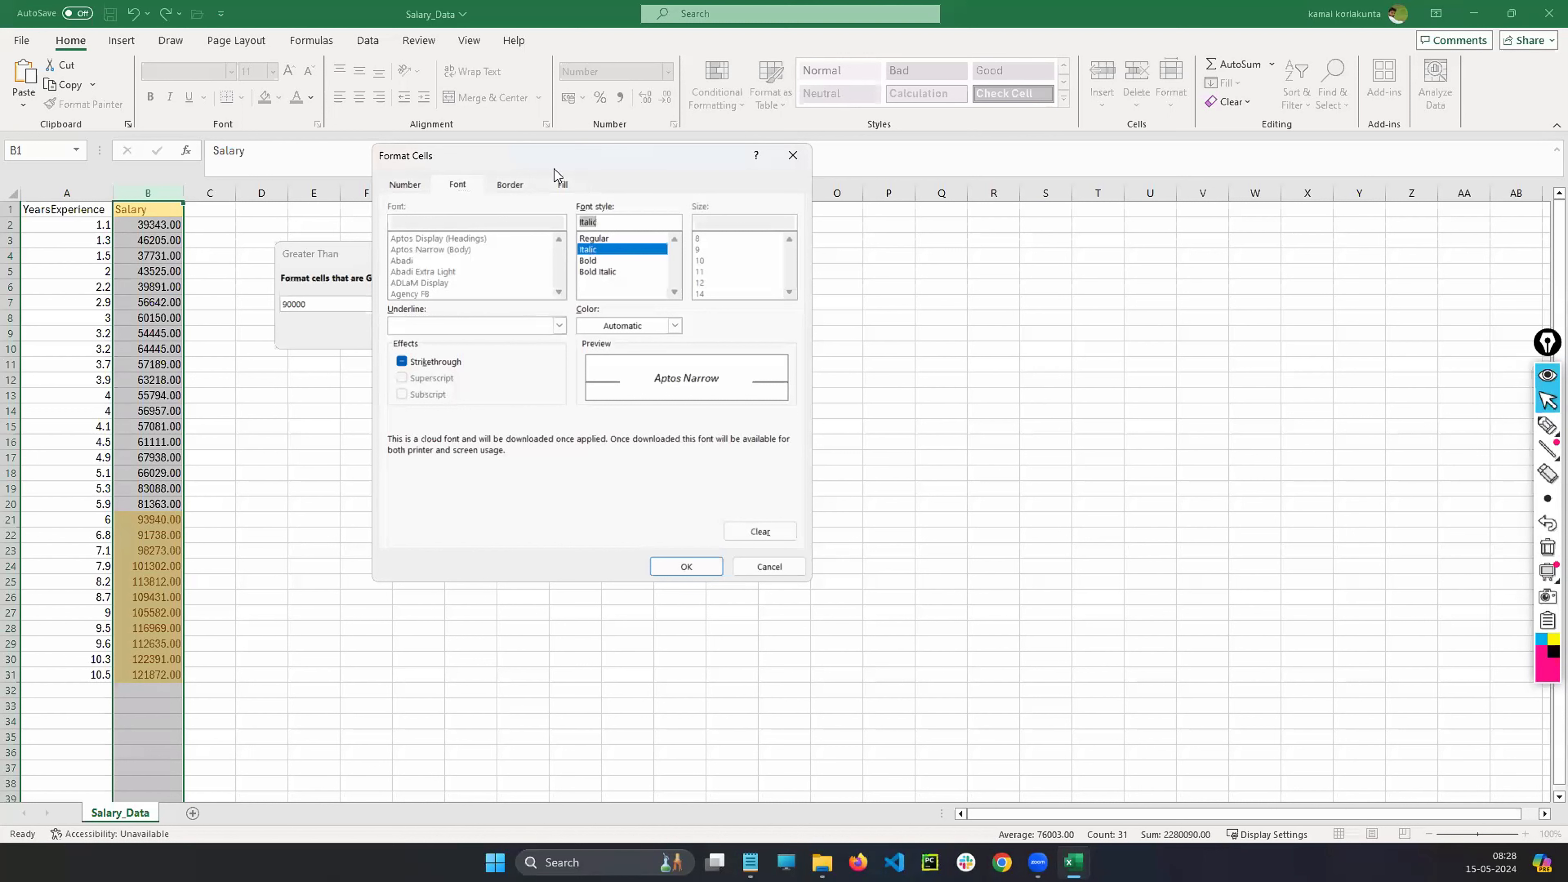
click(522, 184)
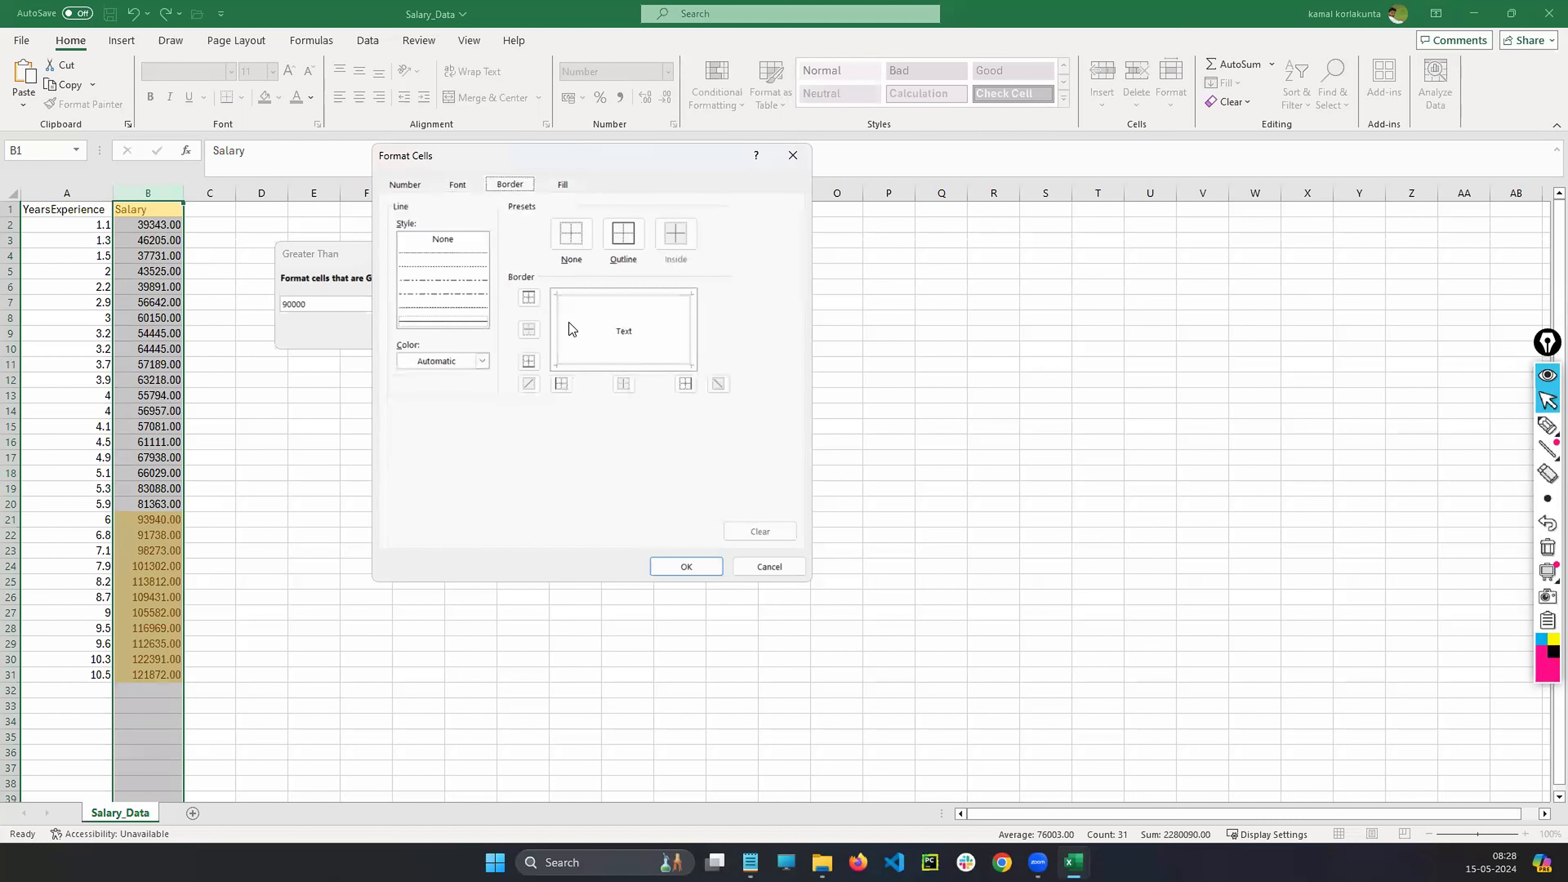
click(769, 567)
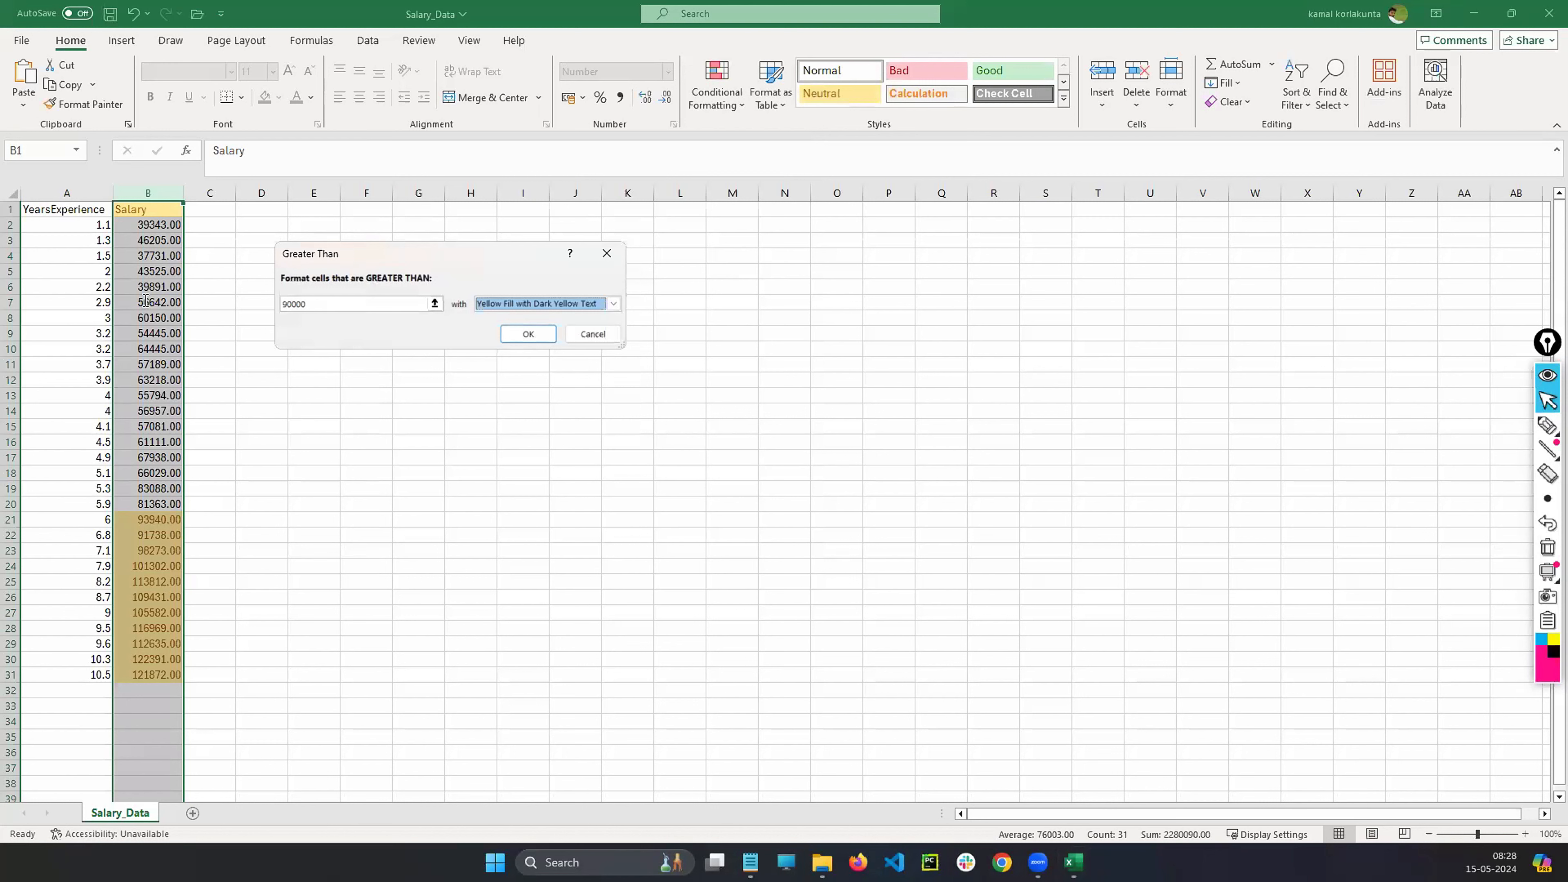
- Set the rule's format to Light Red Fill with Dark Red Text, apply it to the Salary column, and deselect the column
click(617, 303)
click(531, 319)
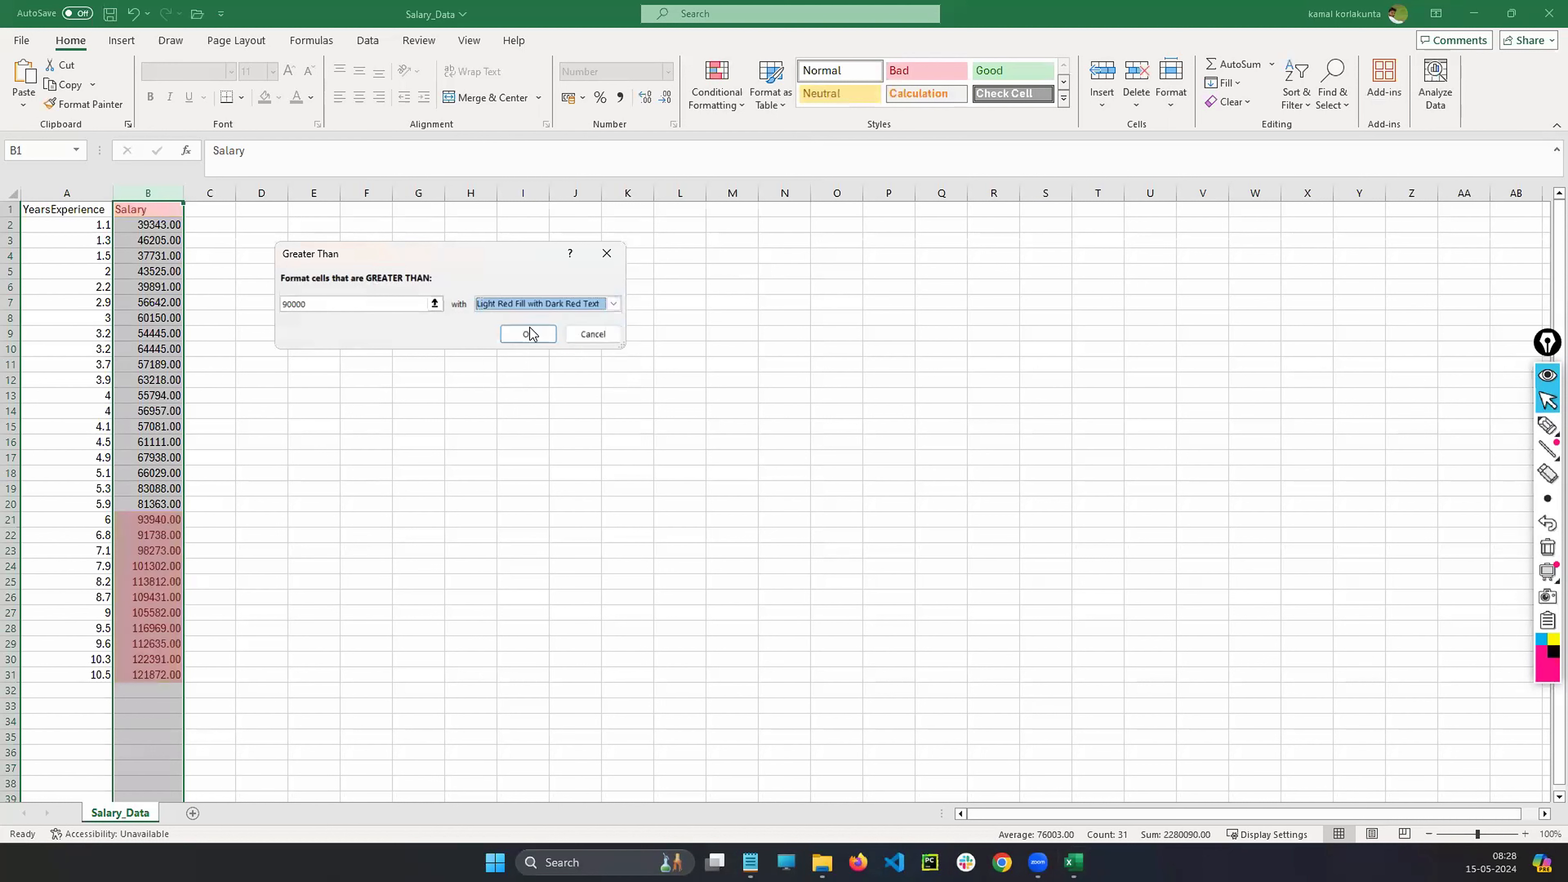
click(529, 333)
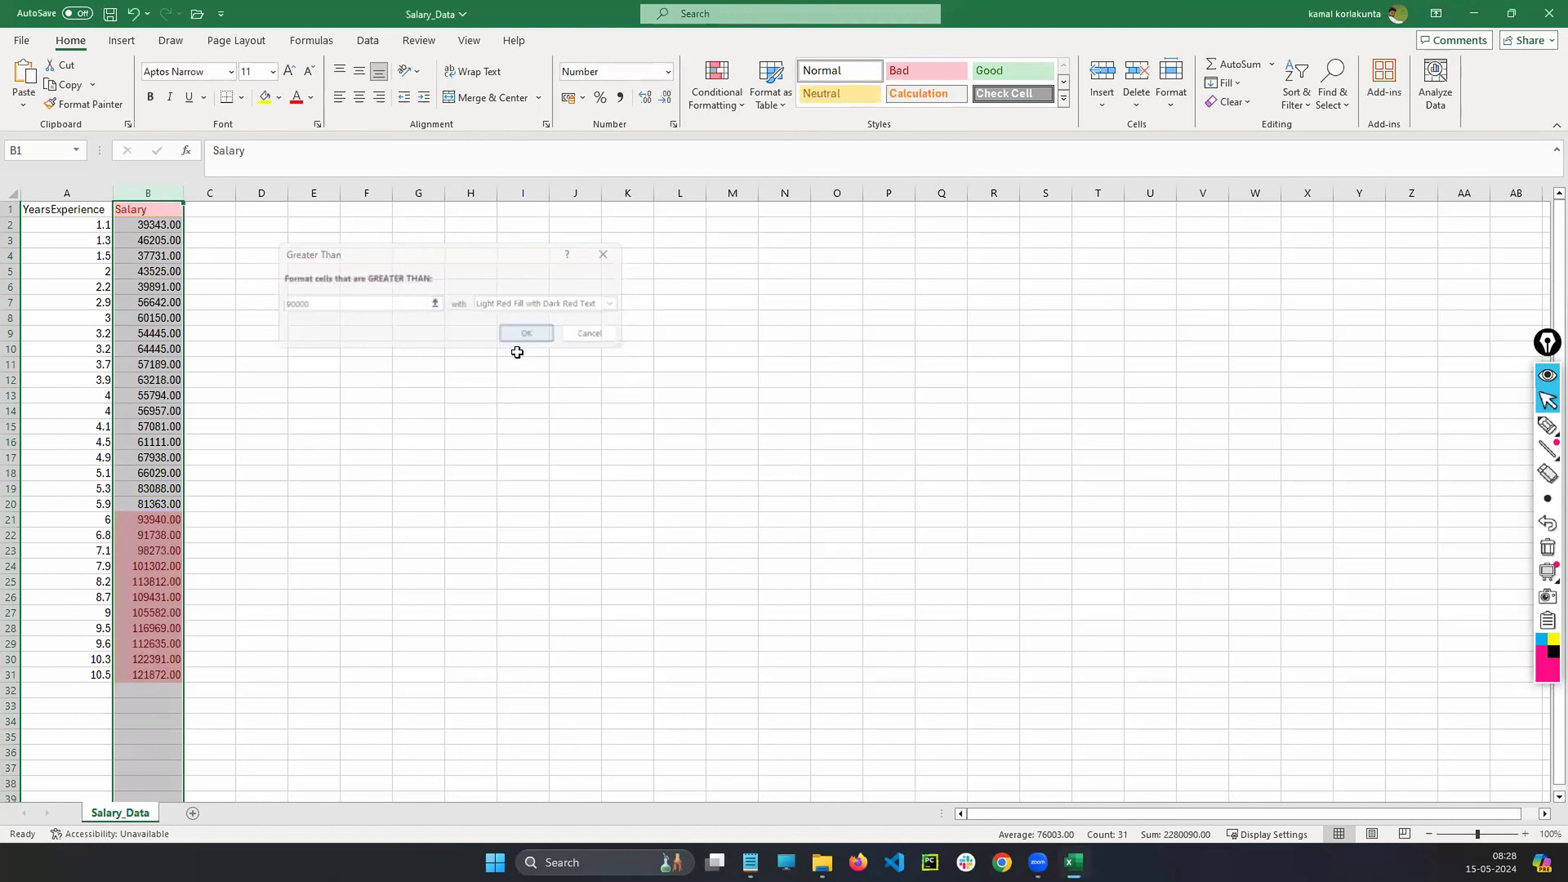
click(247, 301)
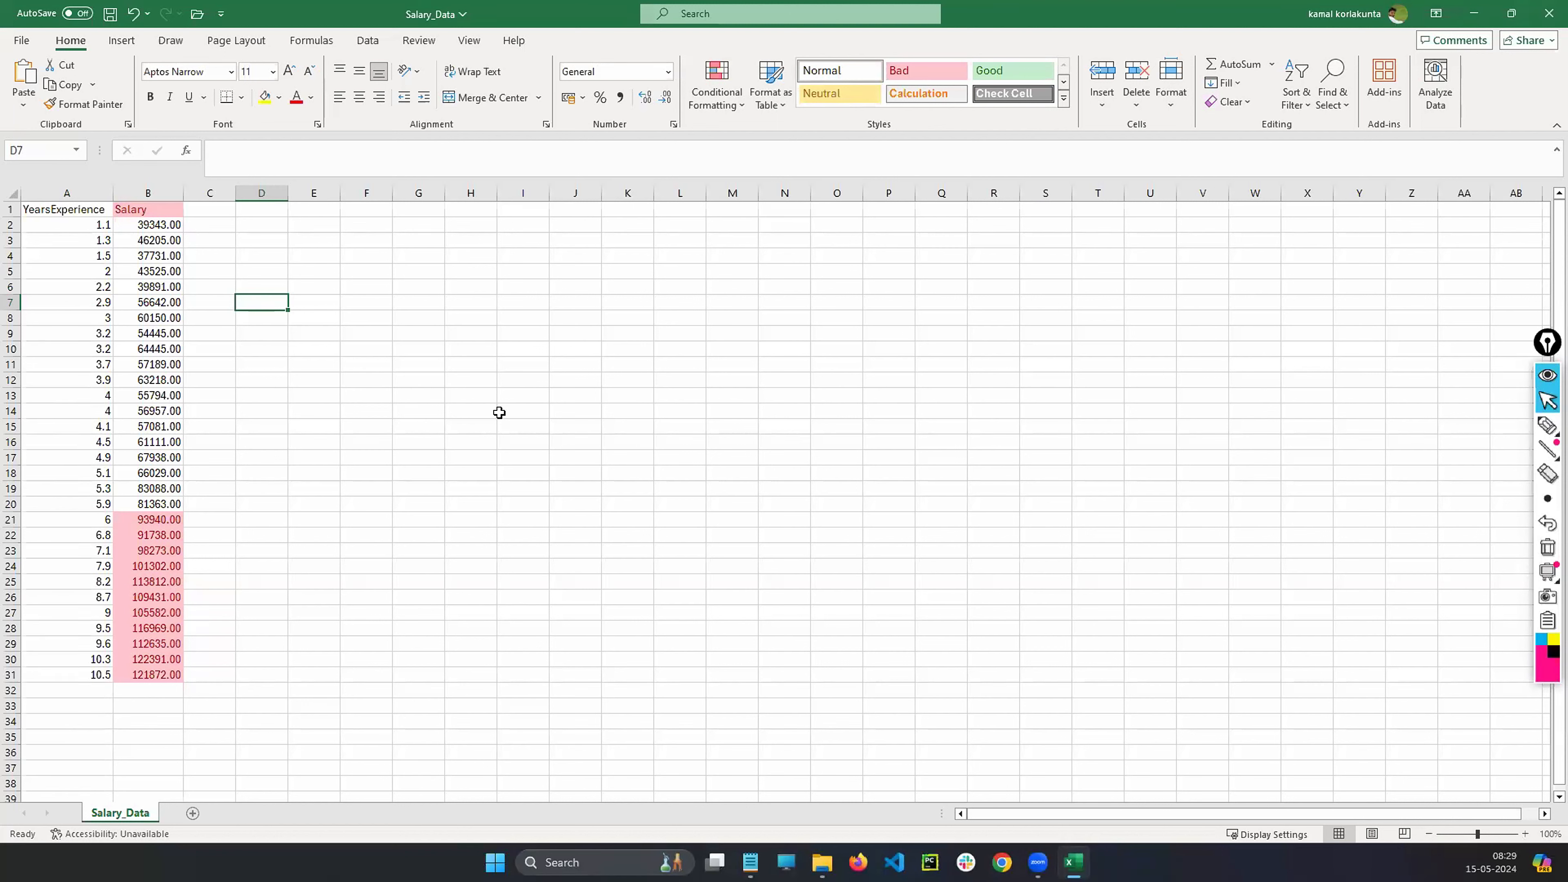
- Circle the 6 years' experience value in pink ink, draw an arrow down to 10.5, outline the highlighted salaries, and clear the ink
click(1548, 426)
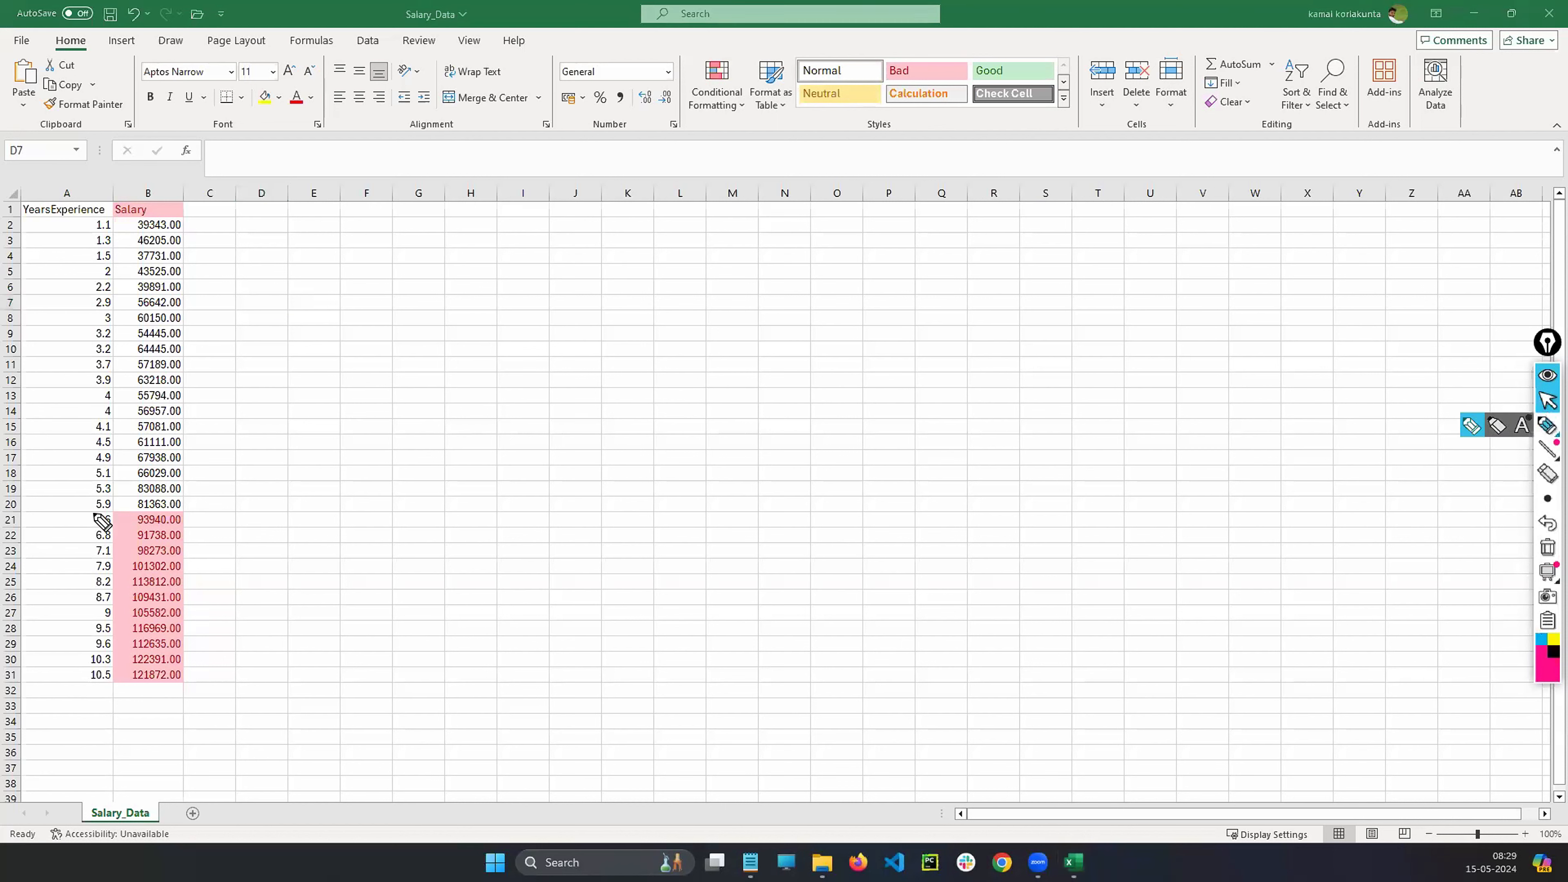
mouse_move(95, 512)
mouse_down()
mouse_move(118, 513)
mouse_move(111, 530)
mouse_move(54, 531)
mouse_move(88, 559)
mouse_move(83, 677)
mouse_move(88, 666)
mouse_up()
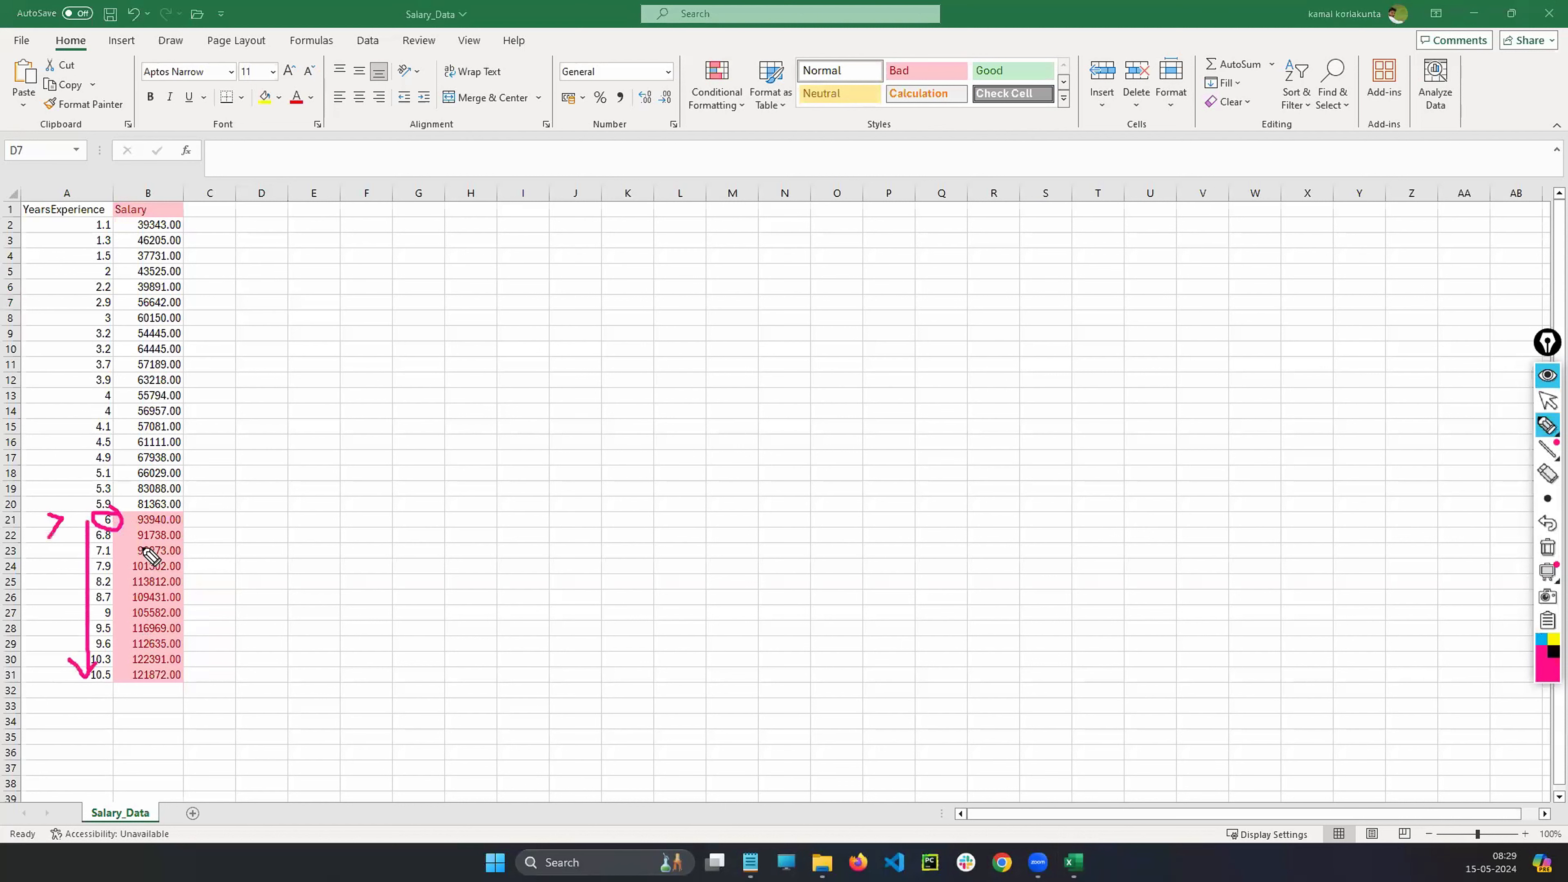
mouse_move(184, 508)
mouse_down()
mouse_move(195, 595)
mouse_move(178, 666)
mouse_move(143, 524)
mouse_move(185, 508)
mouse_up()
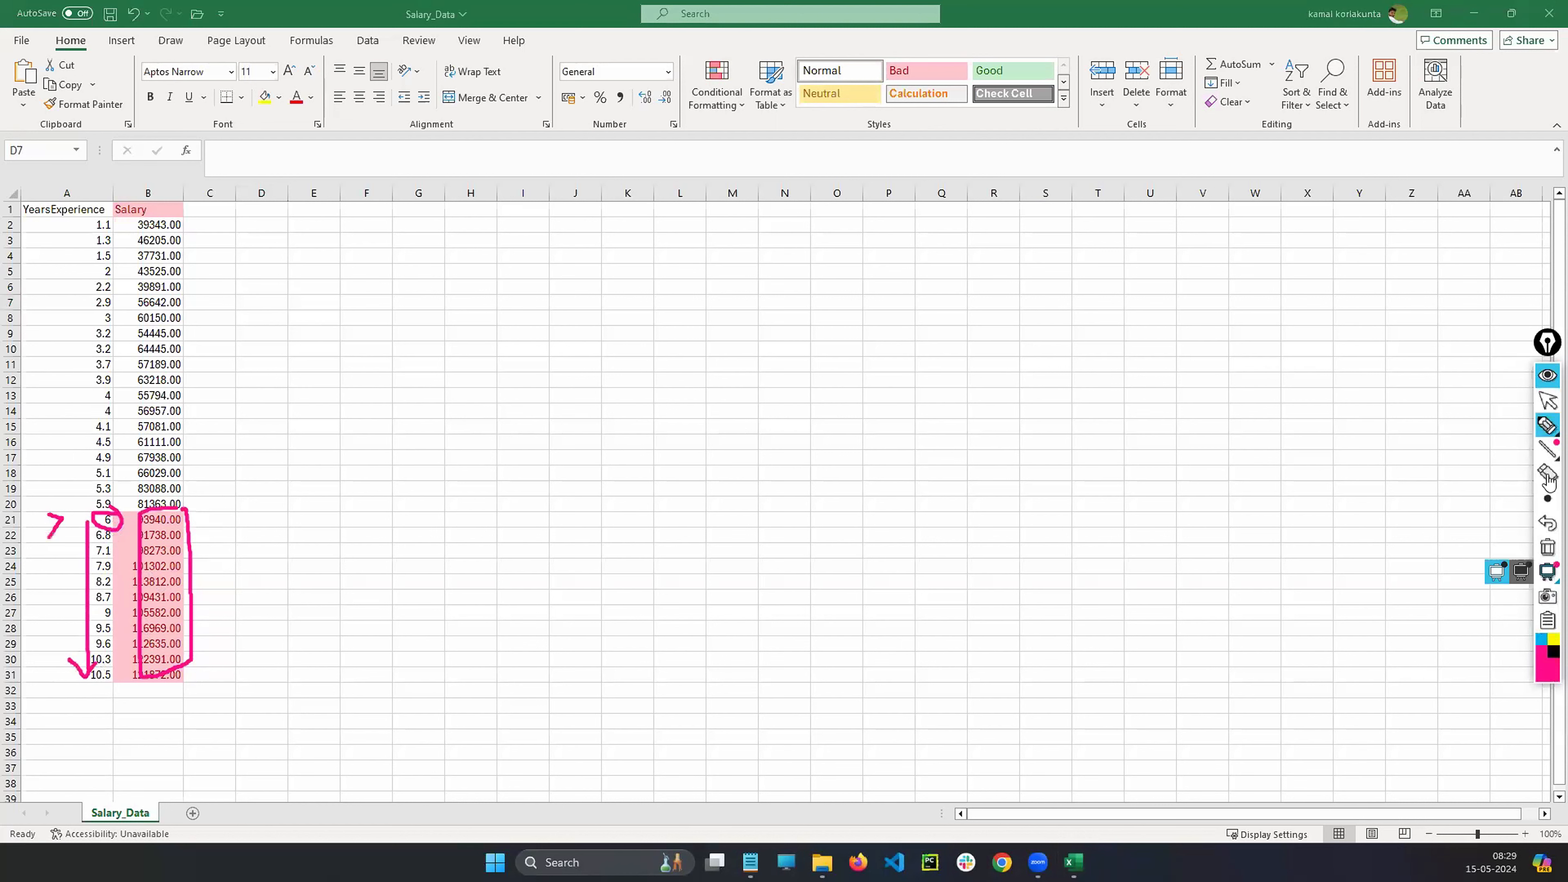
click(1547, 547)
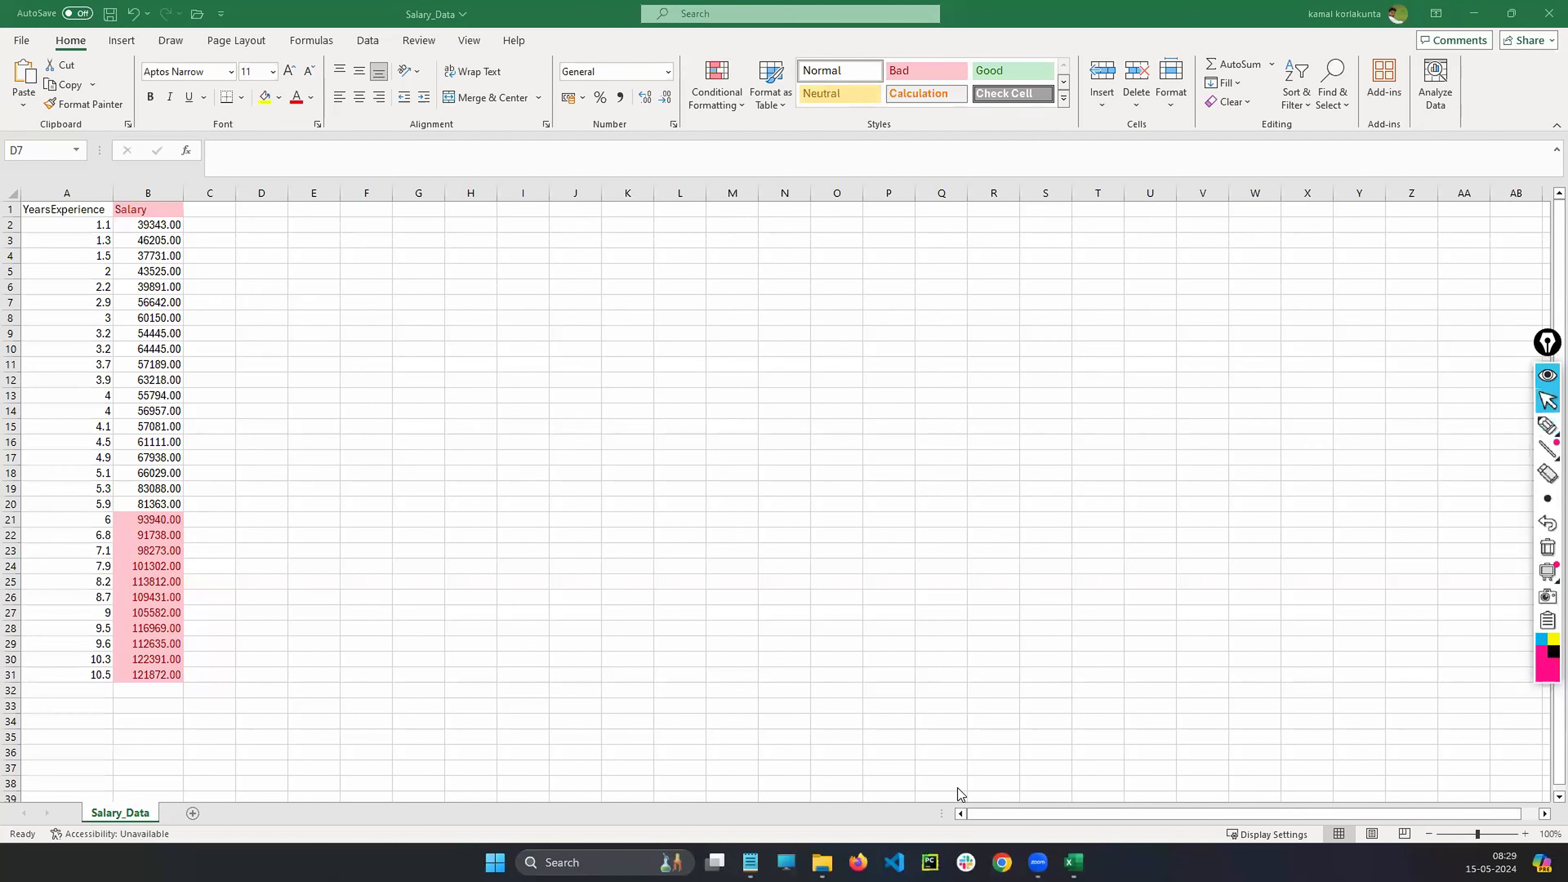
- Select the Salary column and clear the conditional formatting rules from the selected cells
mouse_move(1074, 863)
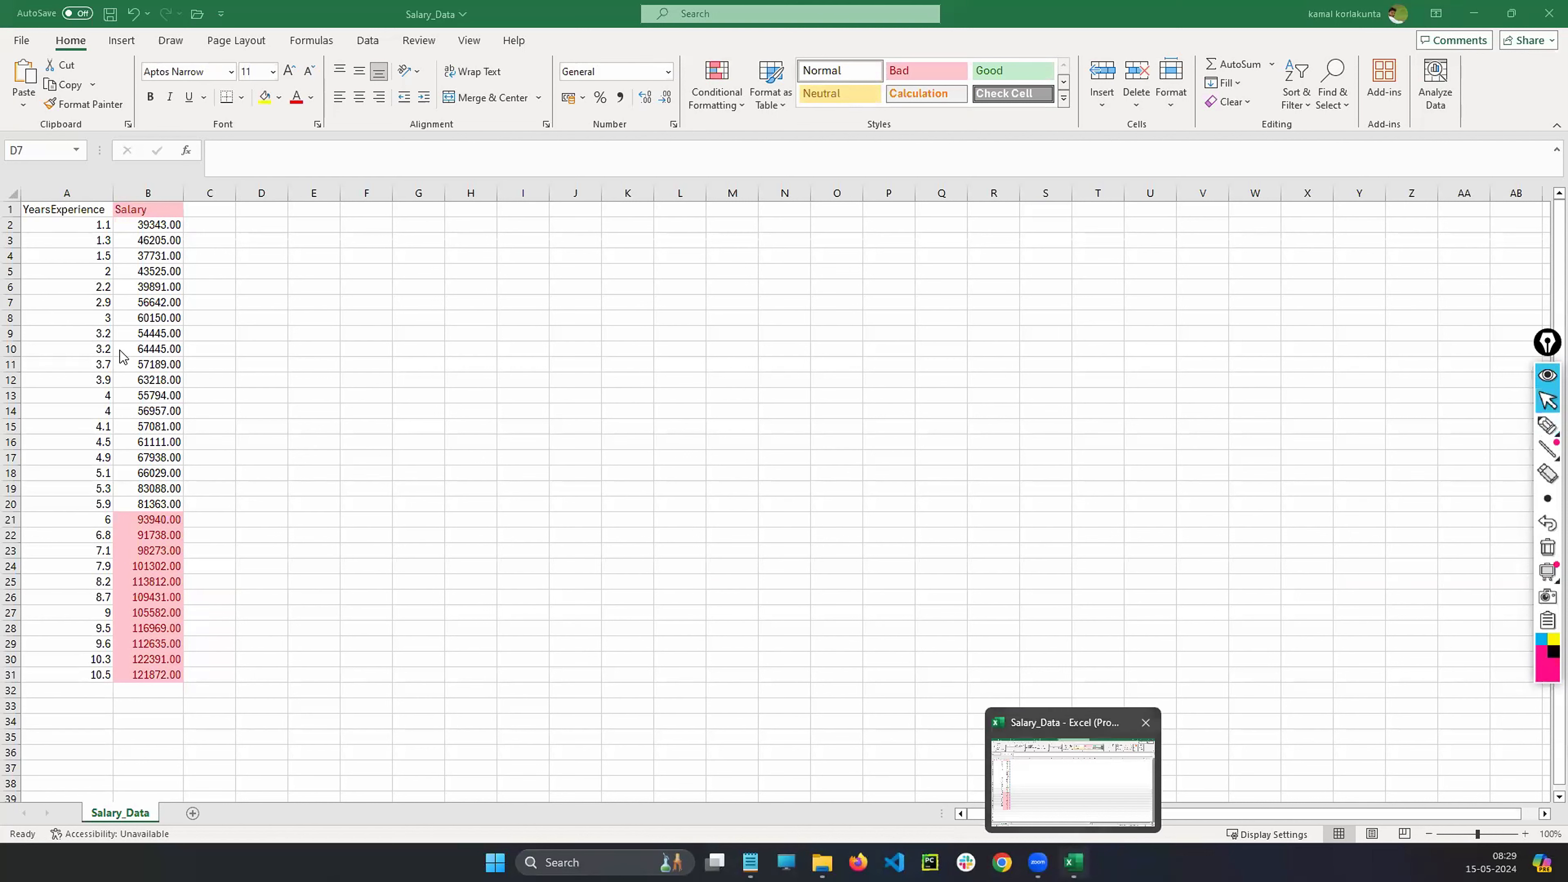
click(148, 191)
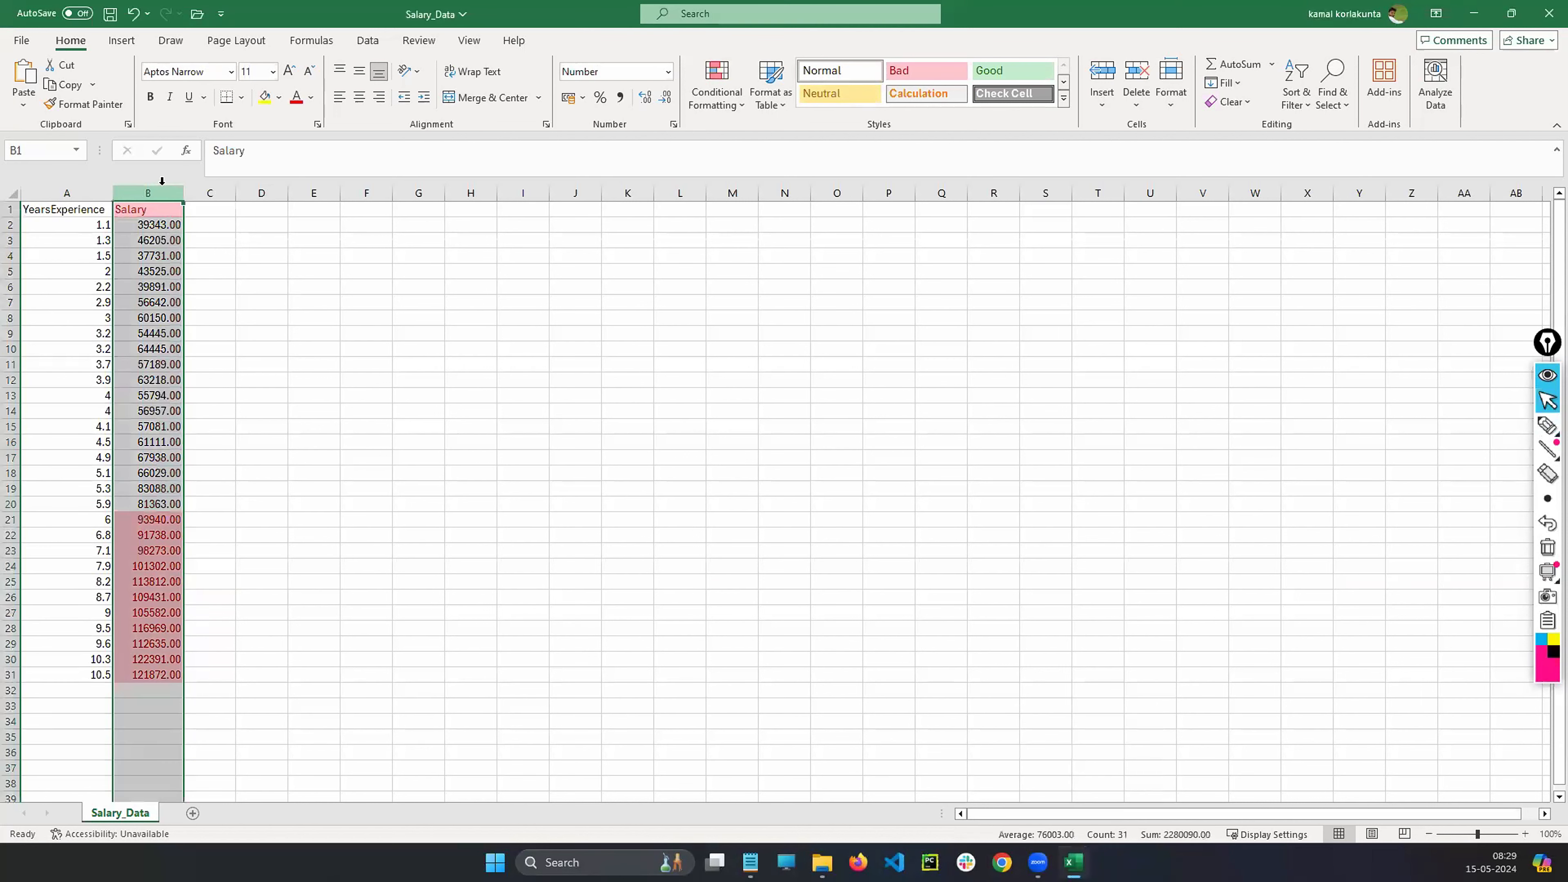
click(733, 103)
mouse_move(736, 137)
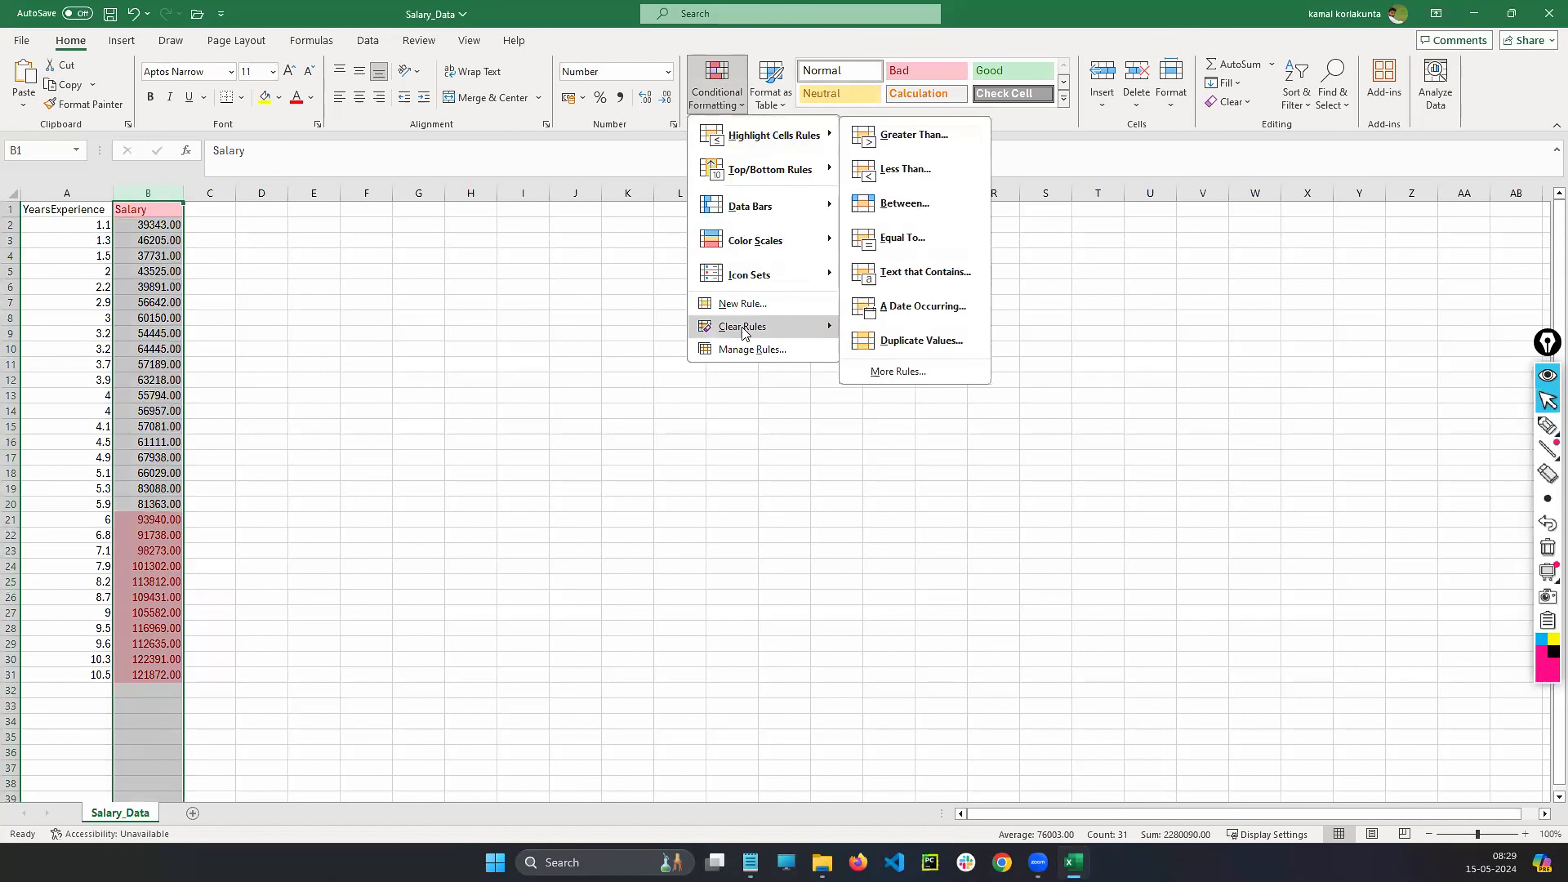
mouse_move(740, 333)
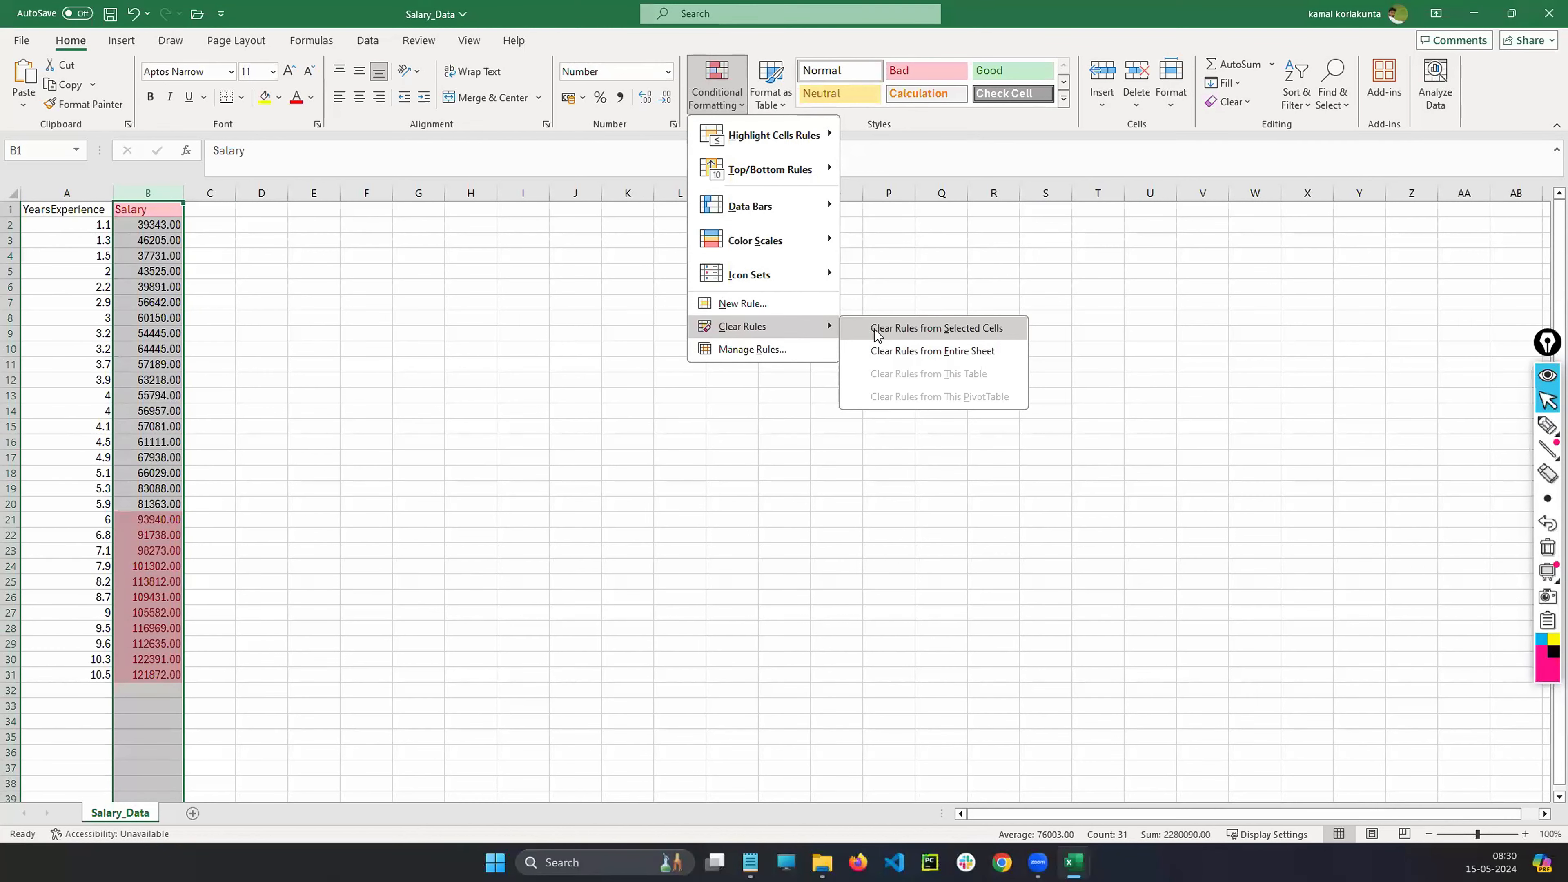
click(947, 337)
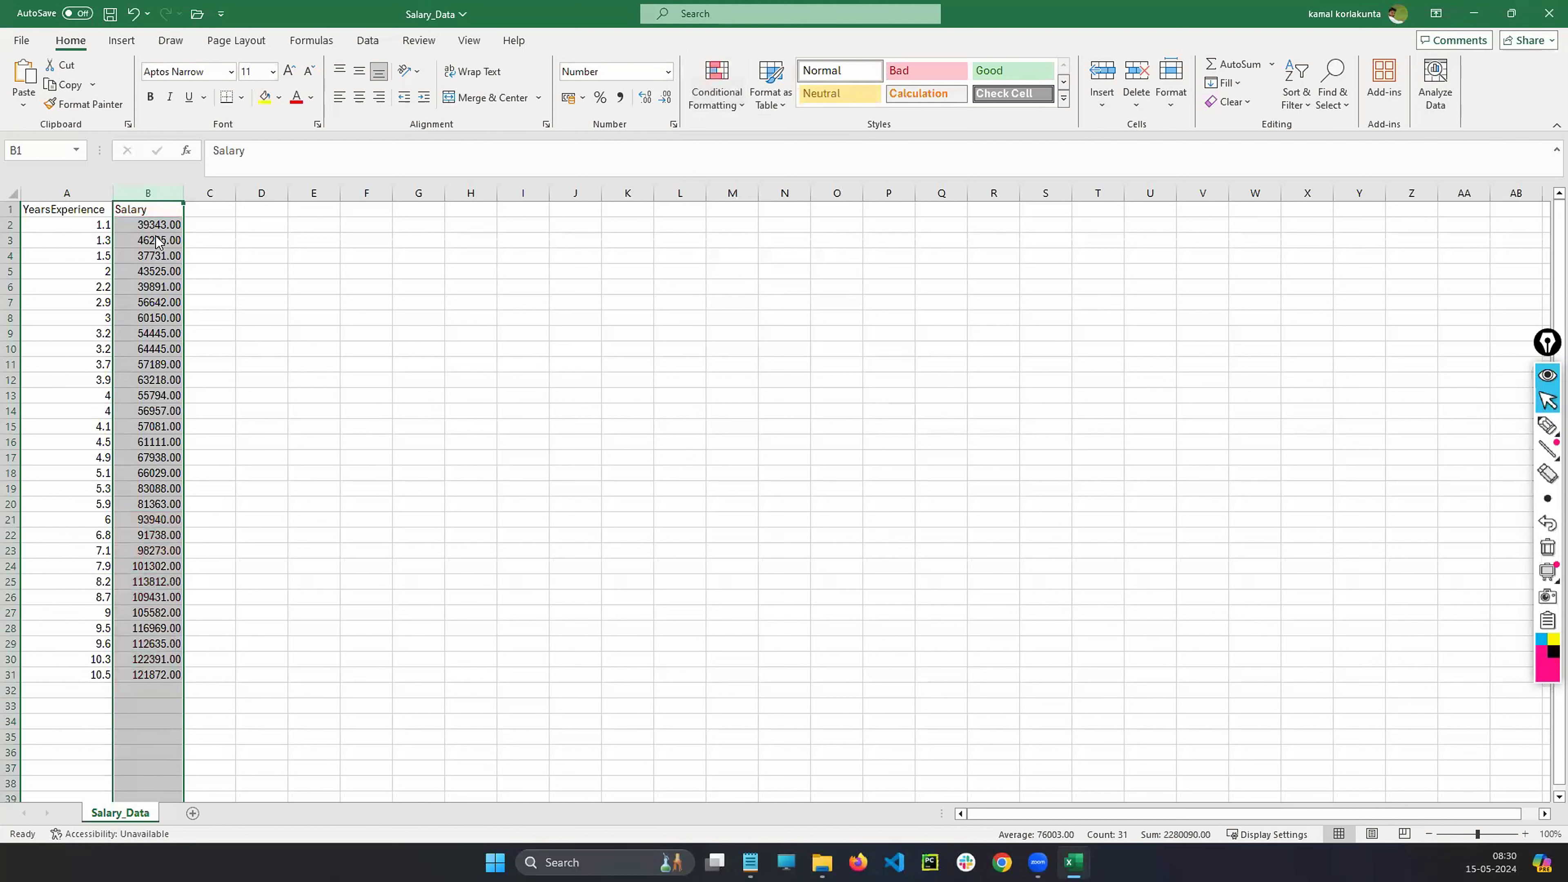
- Apply a Less Than rule to the Salary column that highlights values below 50000 with Light Red Fill with Dark Red Text
click(731, 102)
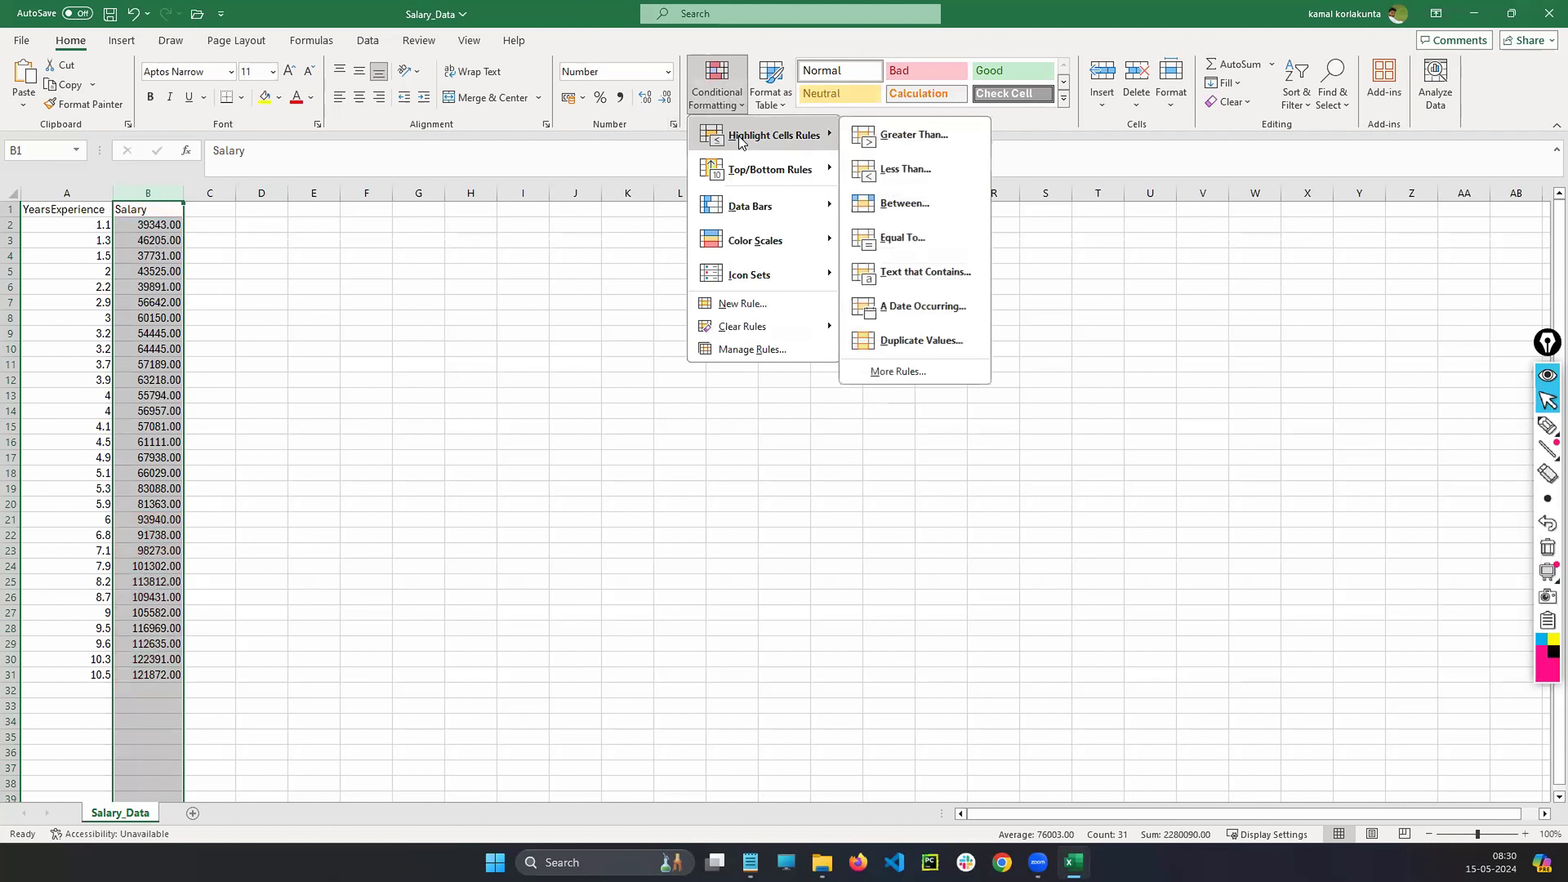
click(904, 175)
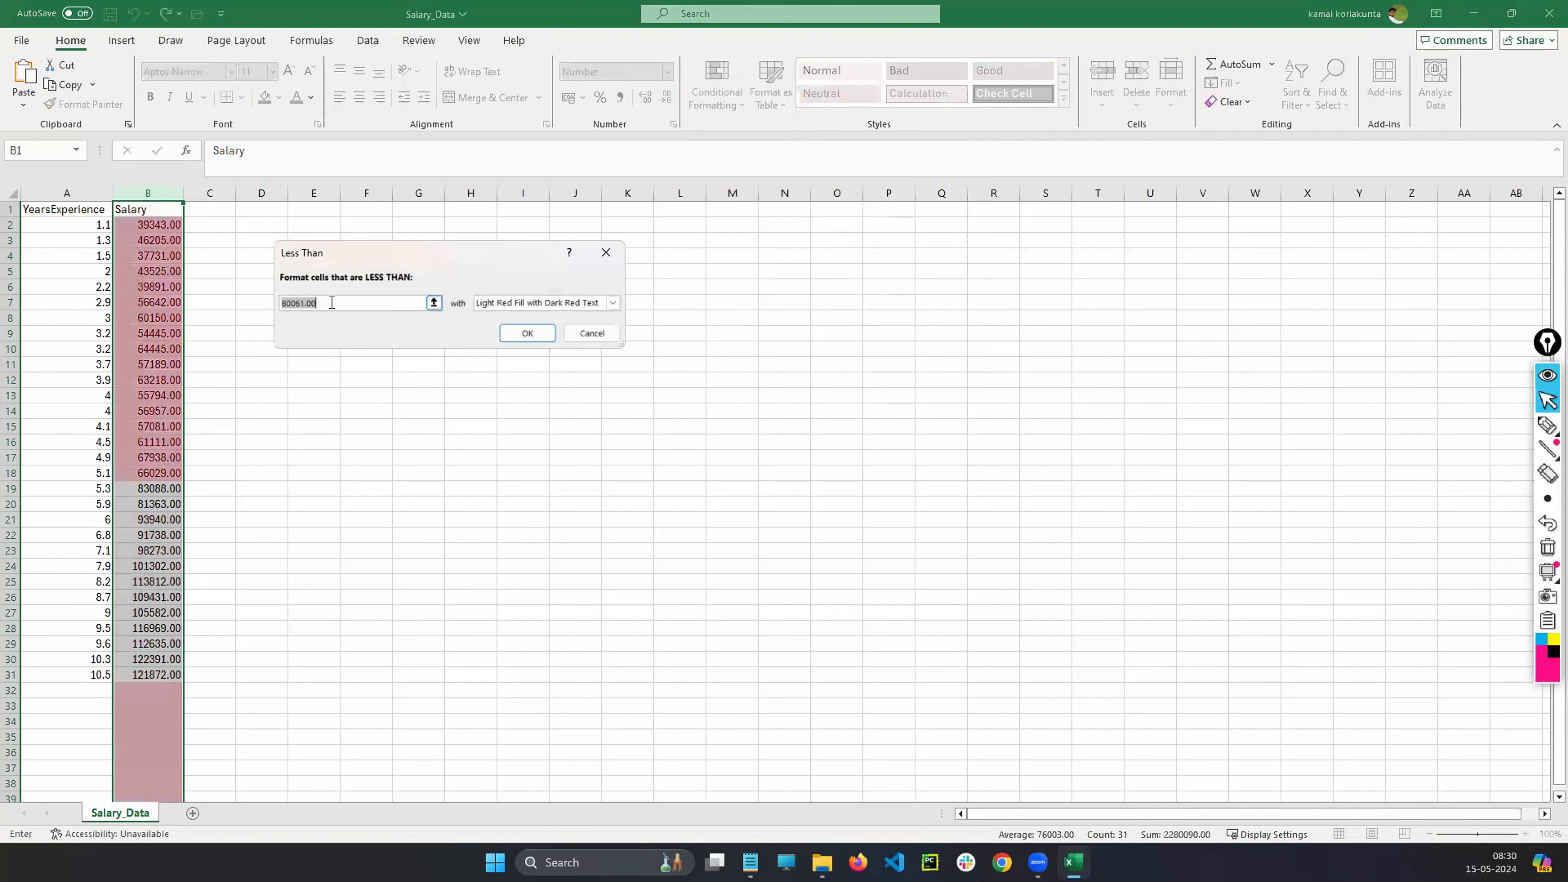
double_click(333, 302)
text(50000)
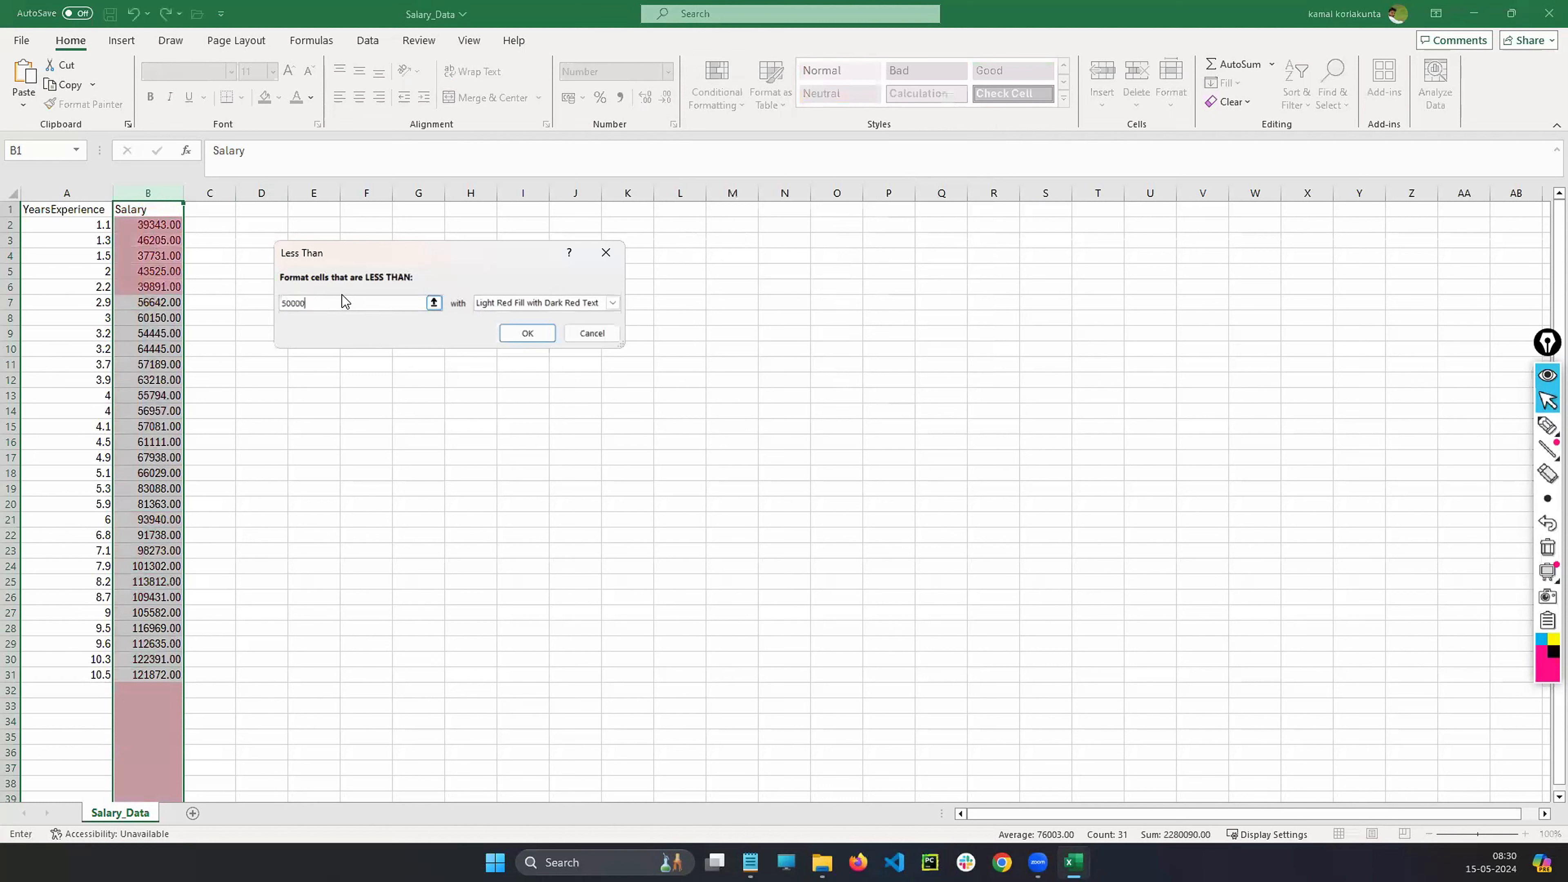
click(534, 331)
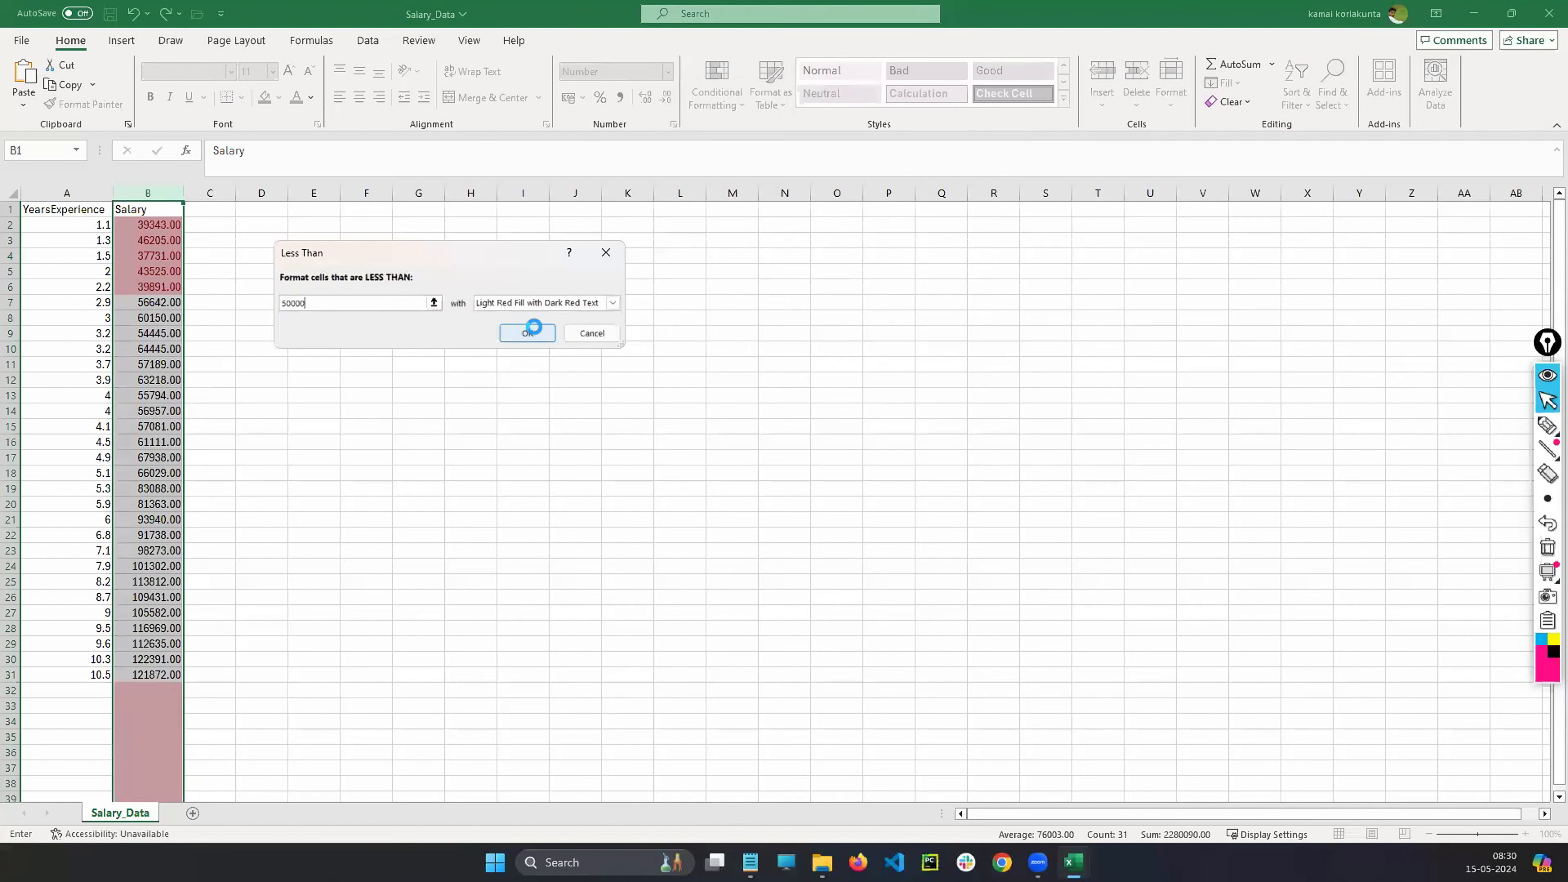
- Deselect the column, outline the 1.1 to 2.2 years' experience values in pink ink, mark the highlighted salaries beside them, and clear the ink
click(381, 363)
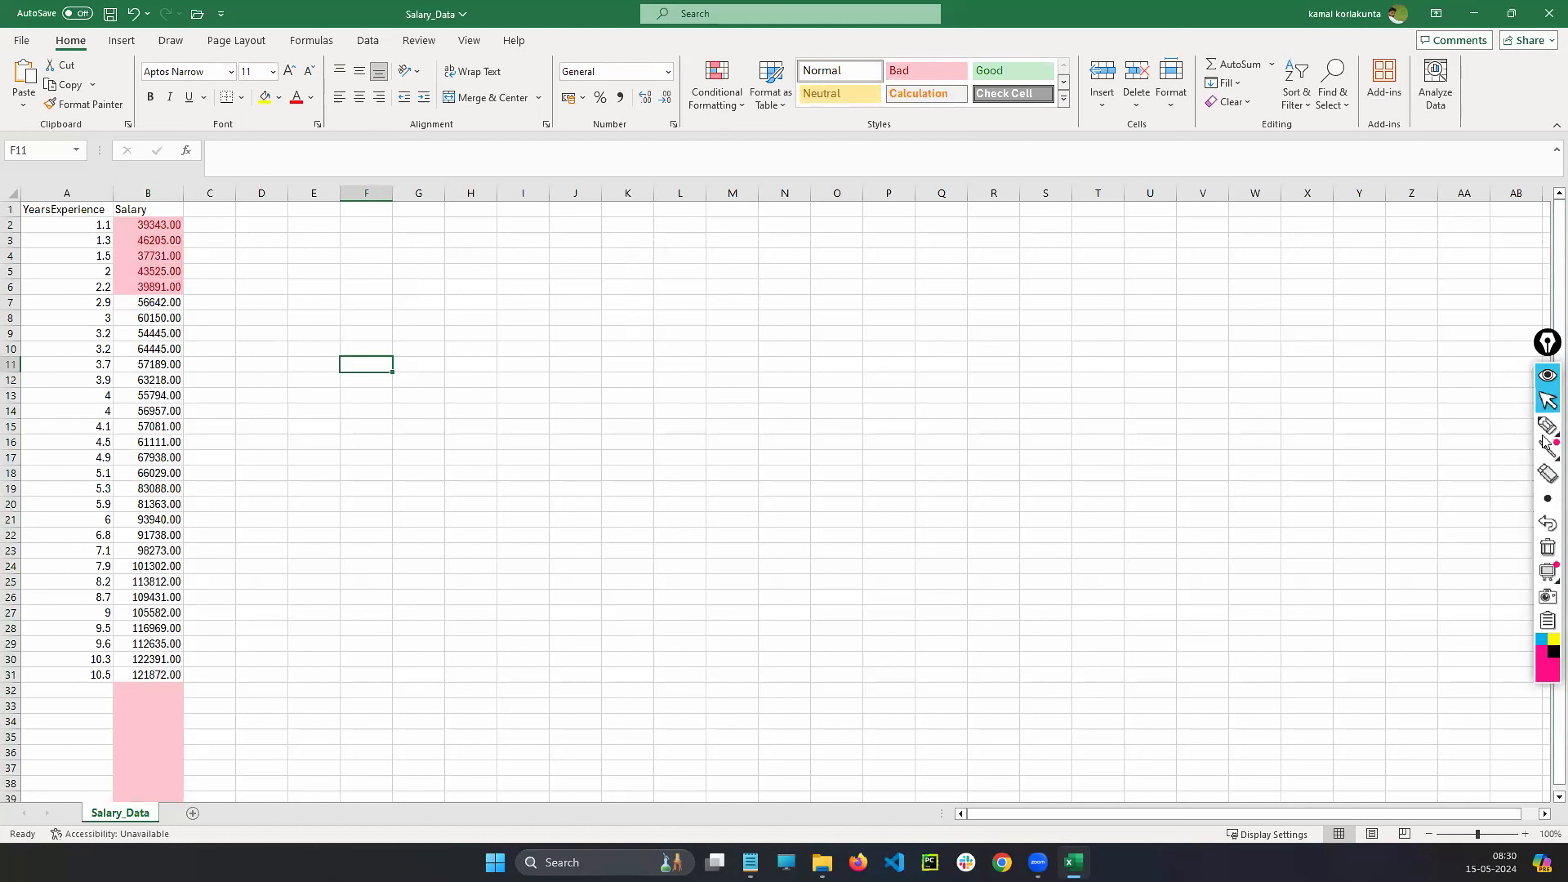
click(1547, 424)
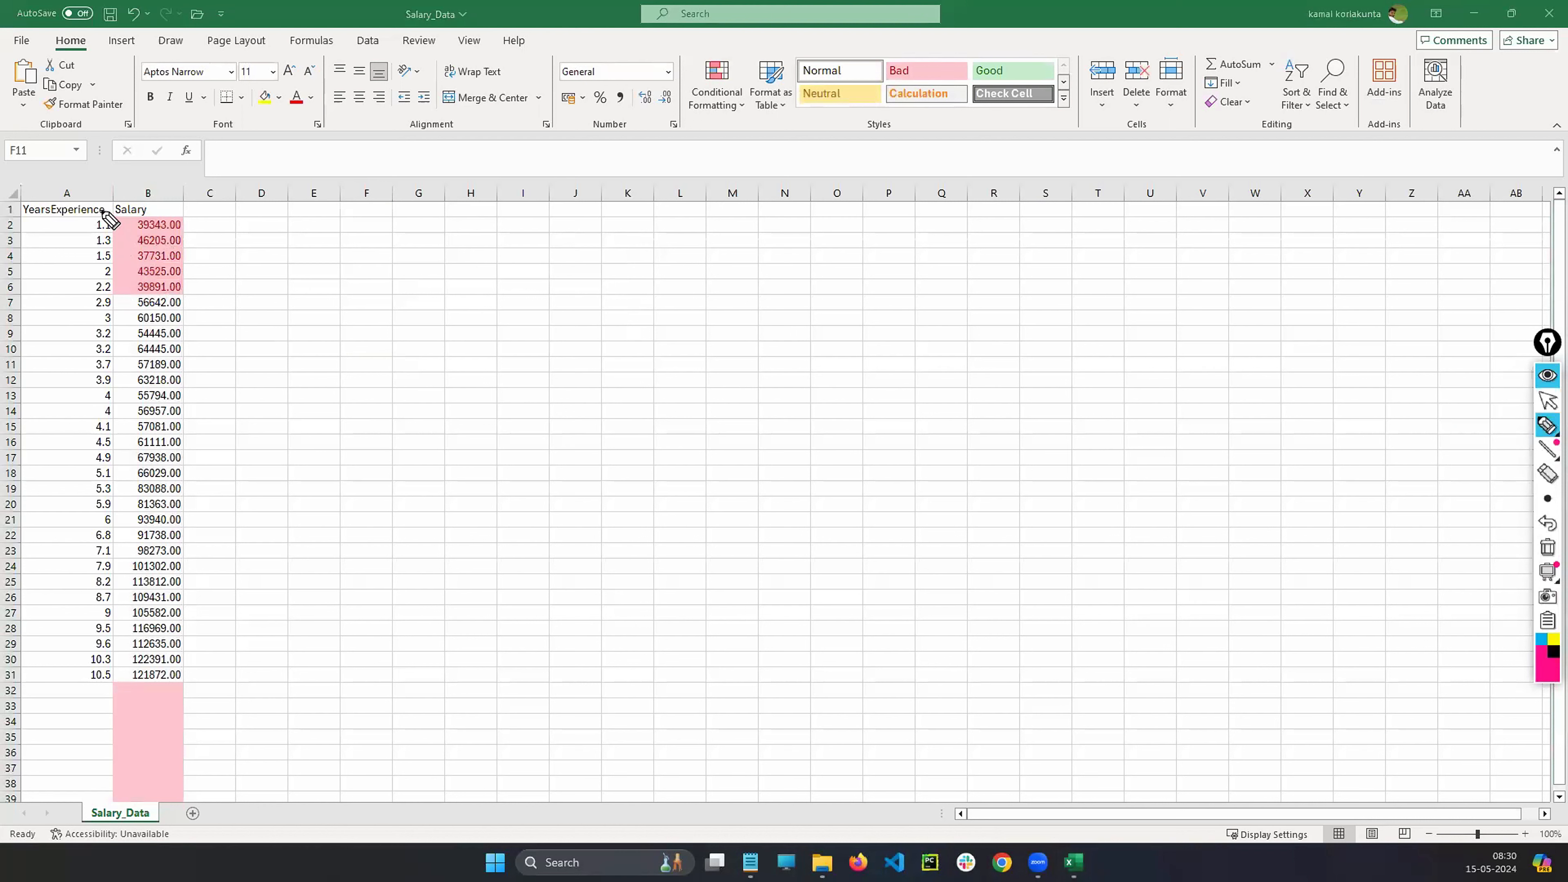
mouse_move(105, 213)
mouse_down()
mouse_move(74, 291)
mouse_move(111, 213)
mouse_up()
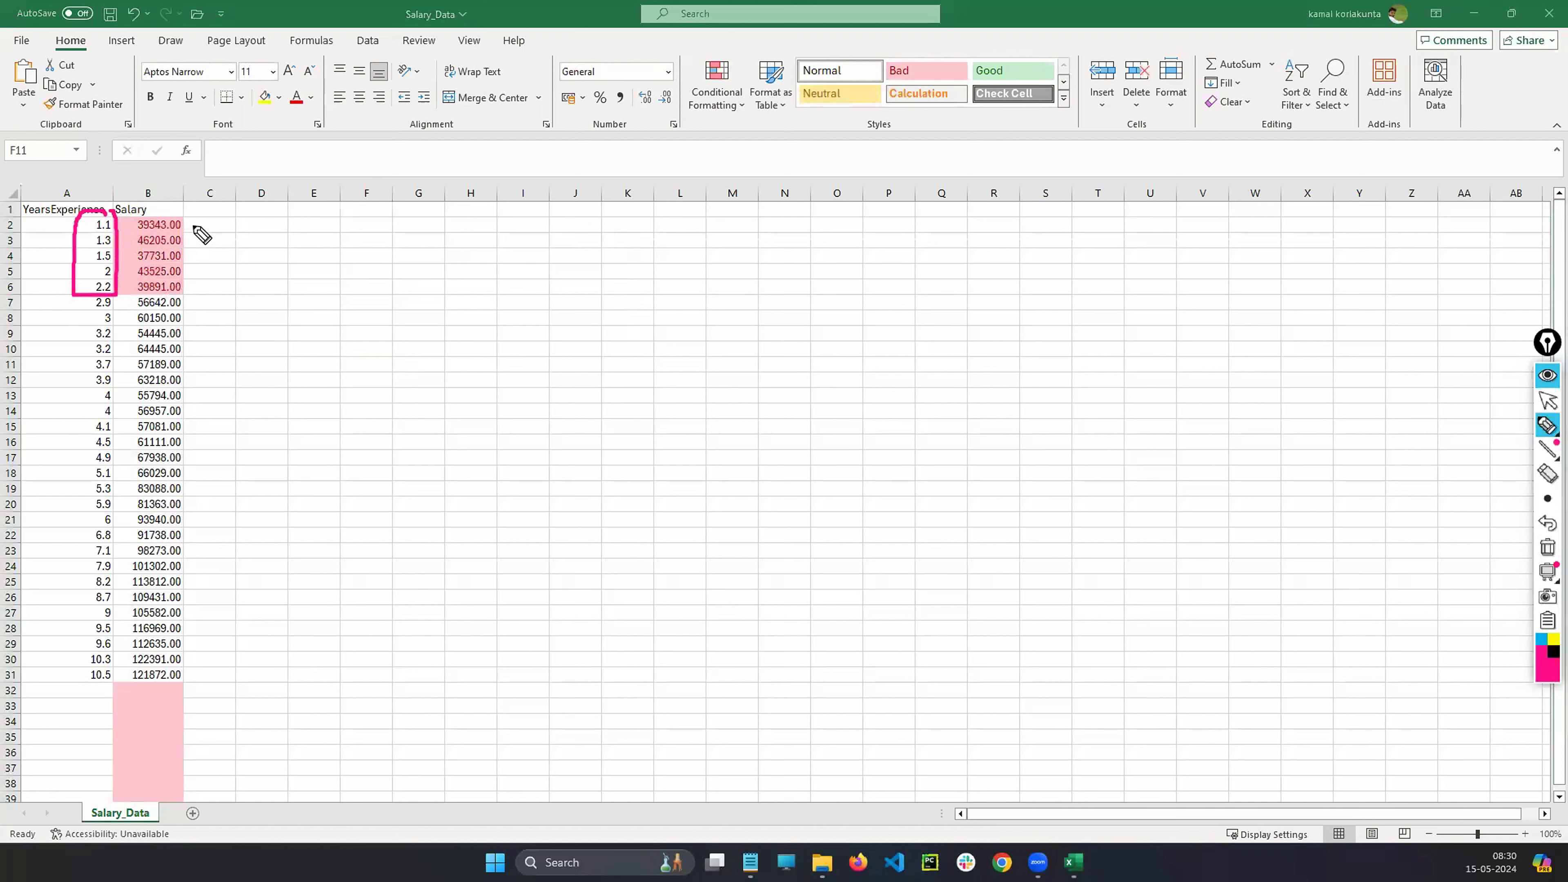
mouse_move(192, 225)
mouse_down()
mouse_move(200, 278)
mouse_move(187, 294)
mouse_up()
click(1547, 403)
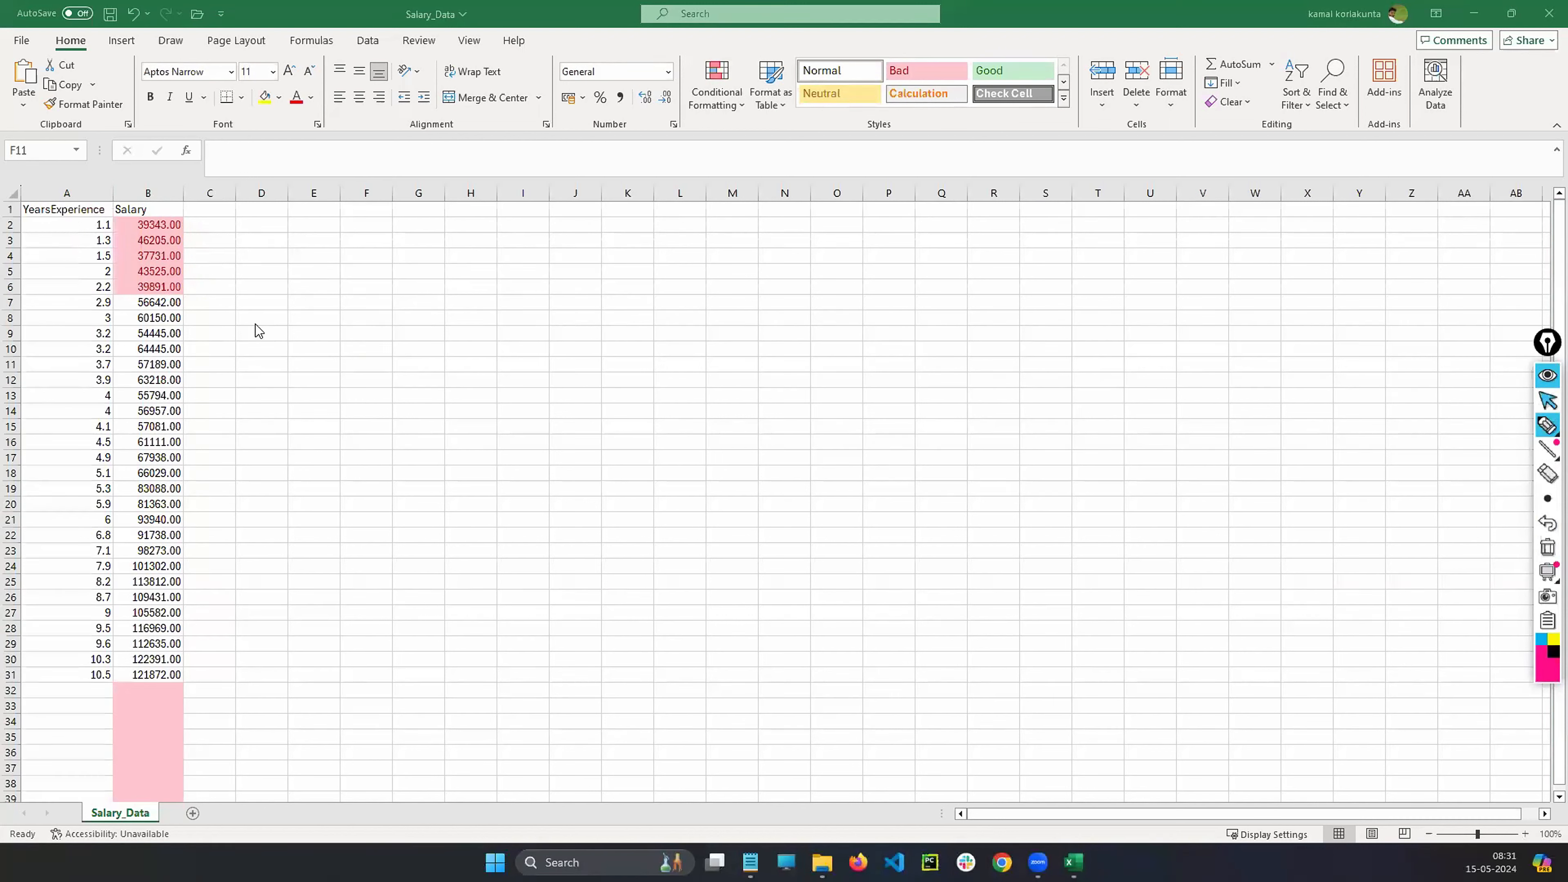
- Select the Salary column and clear the Less Than conditional formatting rule from the selected cells
click(146, 192)
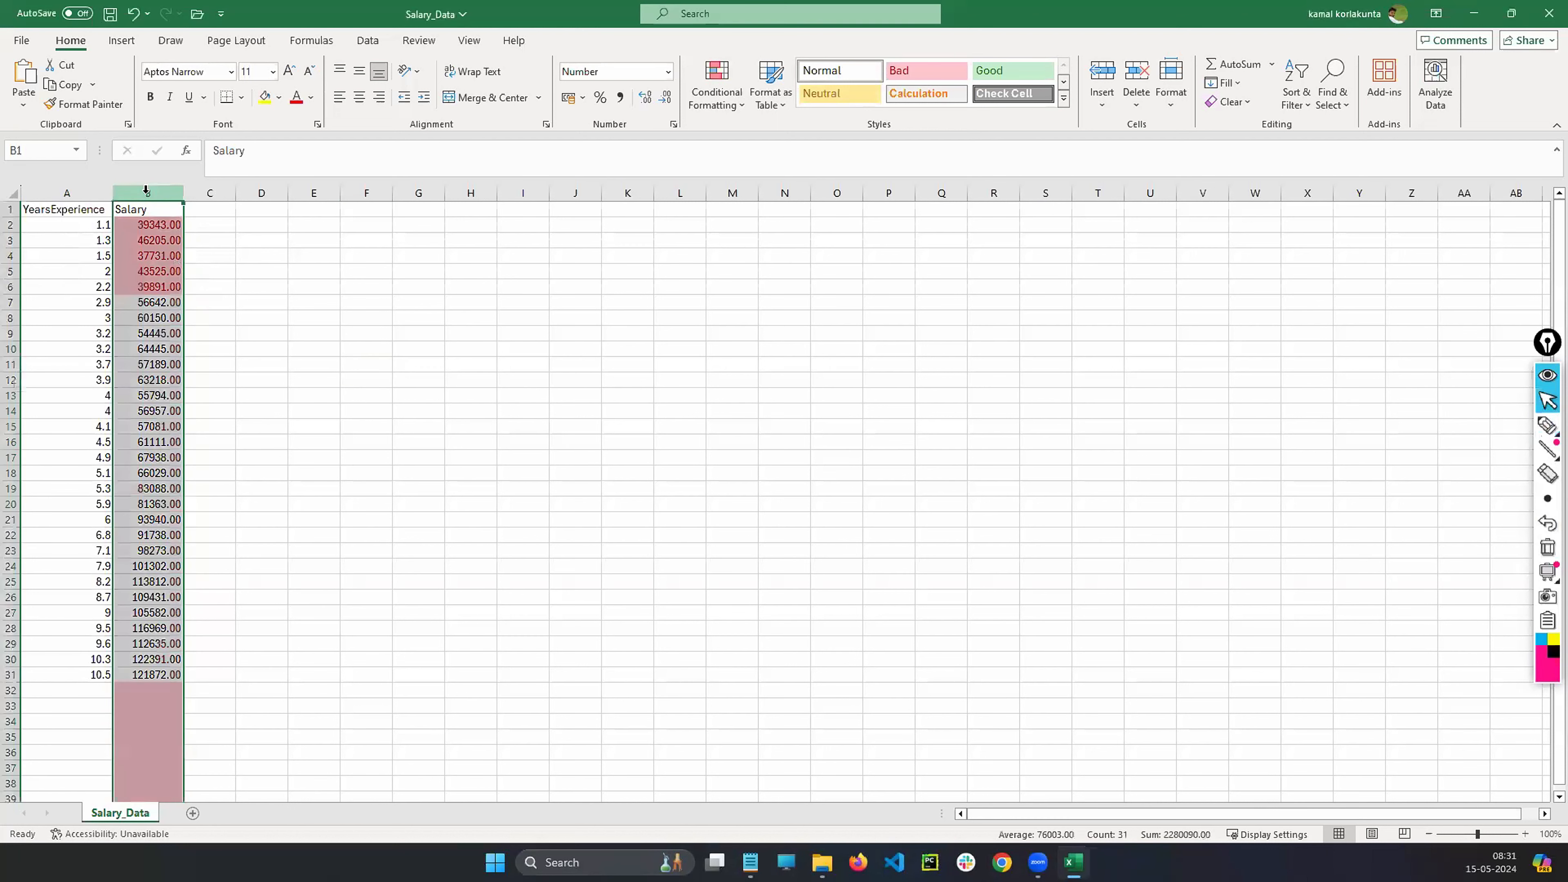
click(729, 103)
mouse_move(731, 325)
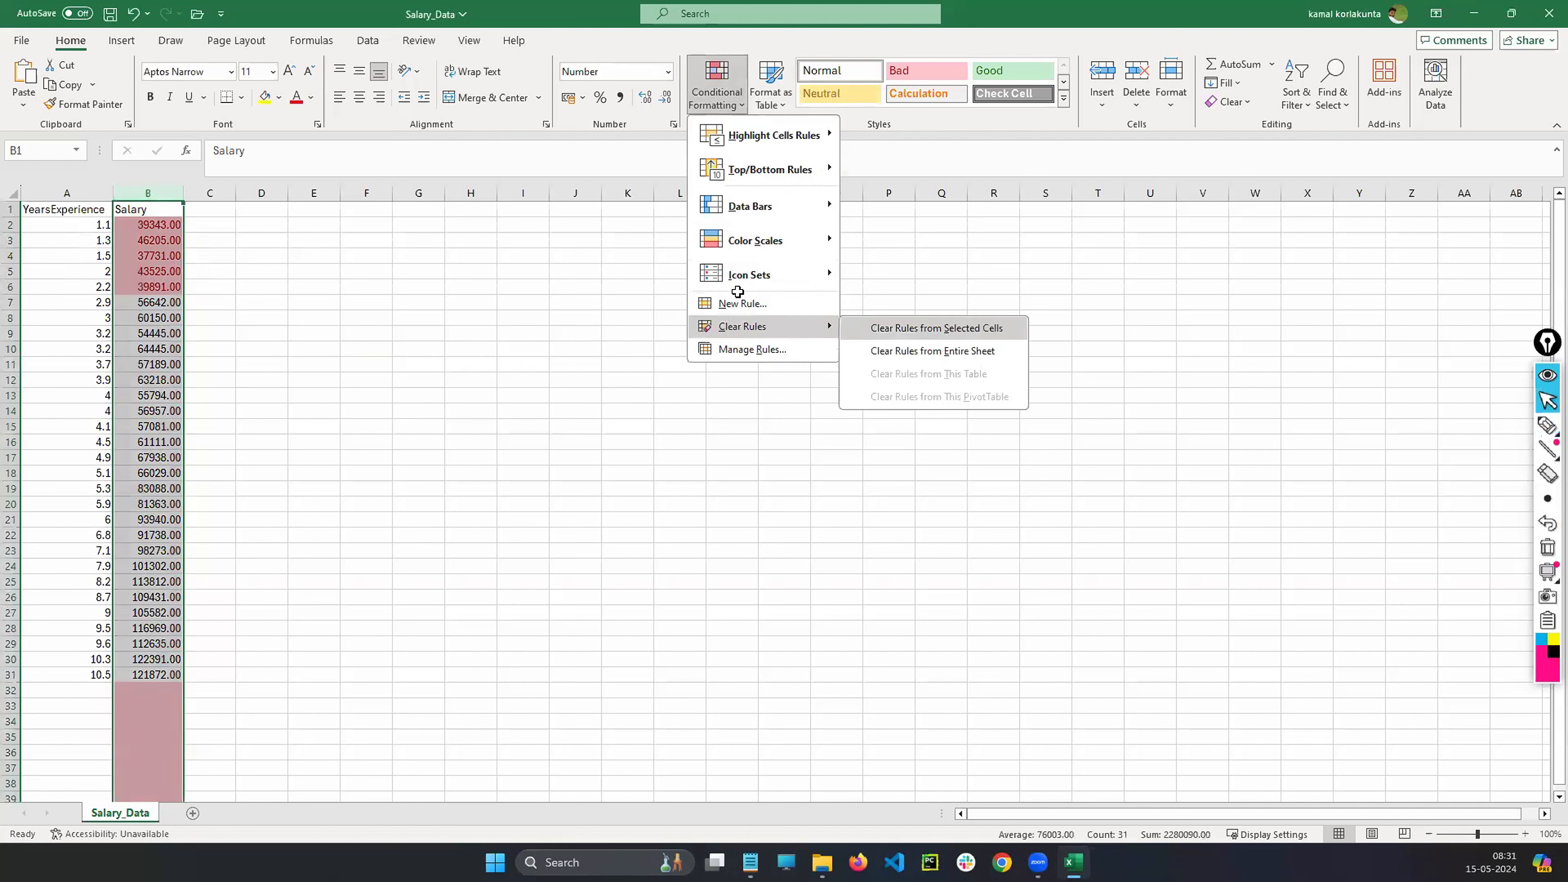
click(936, 328)
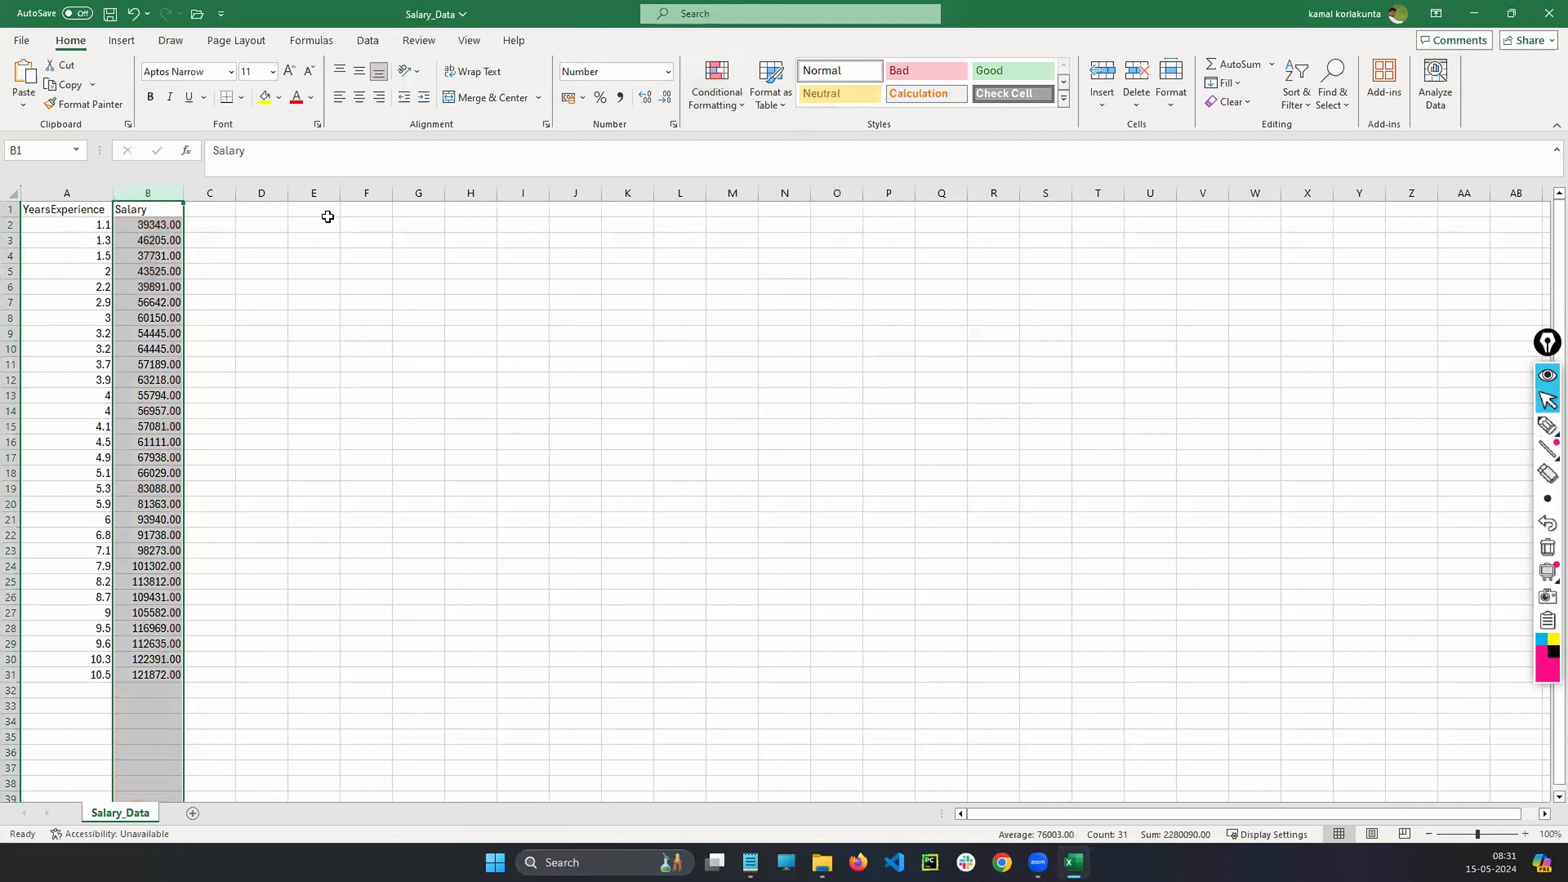
click(729, 105)
mouse_move(728, 136)
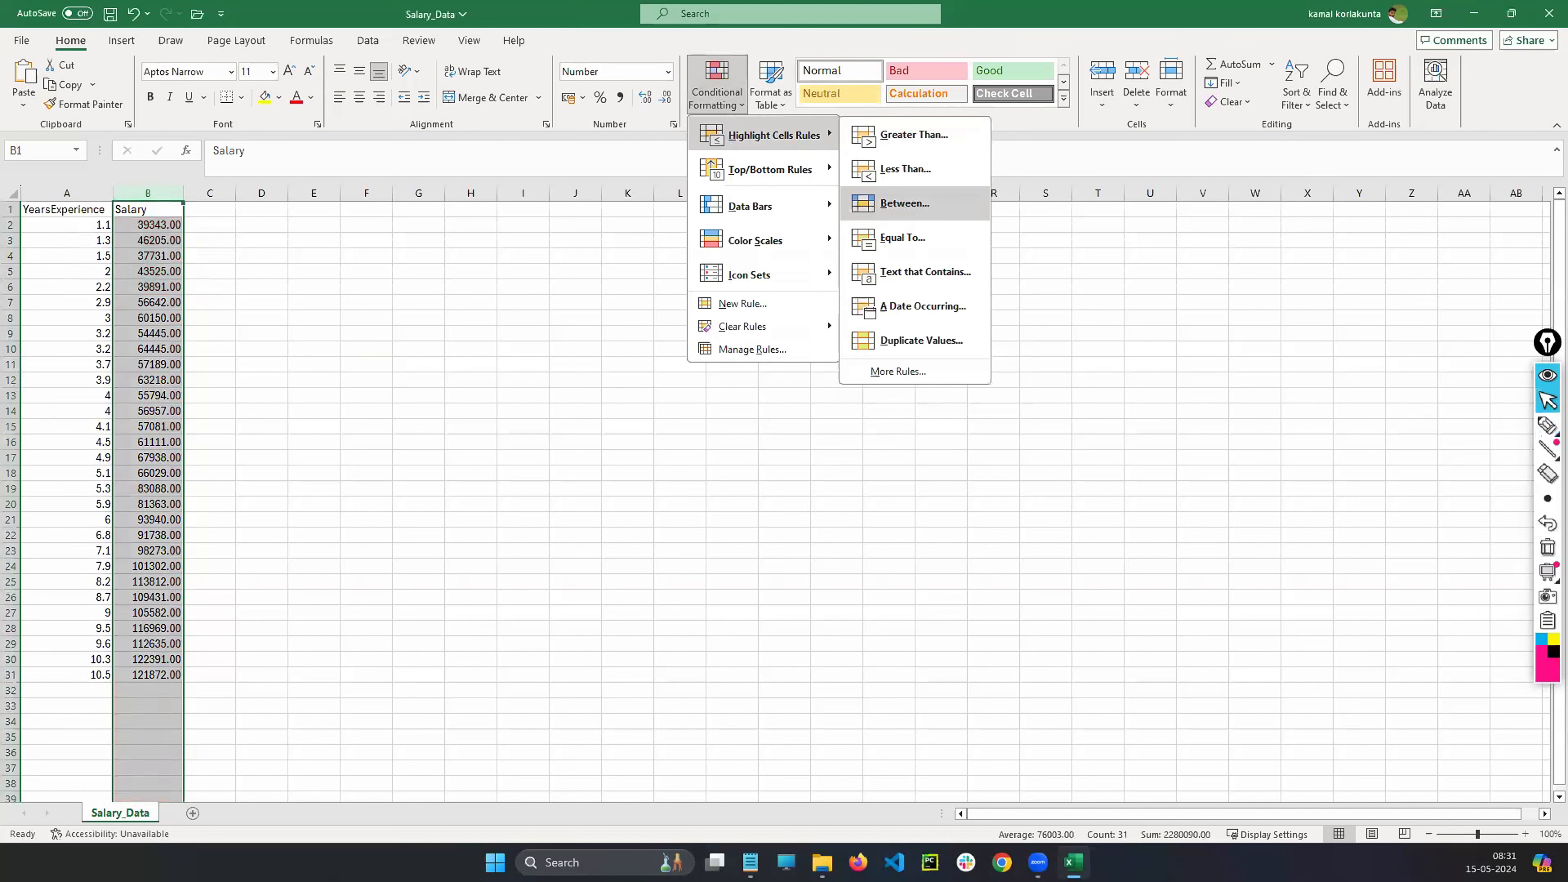
click(904, 204)
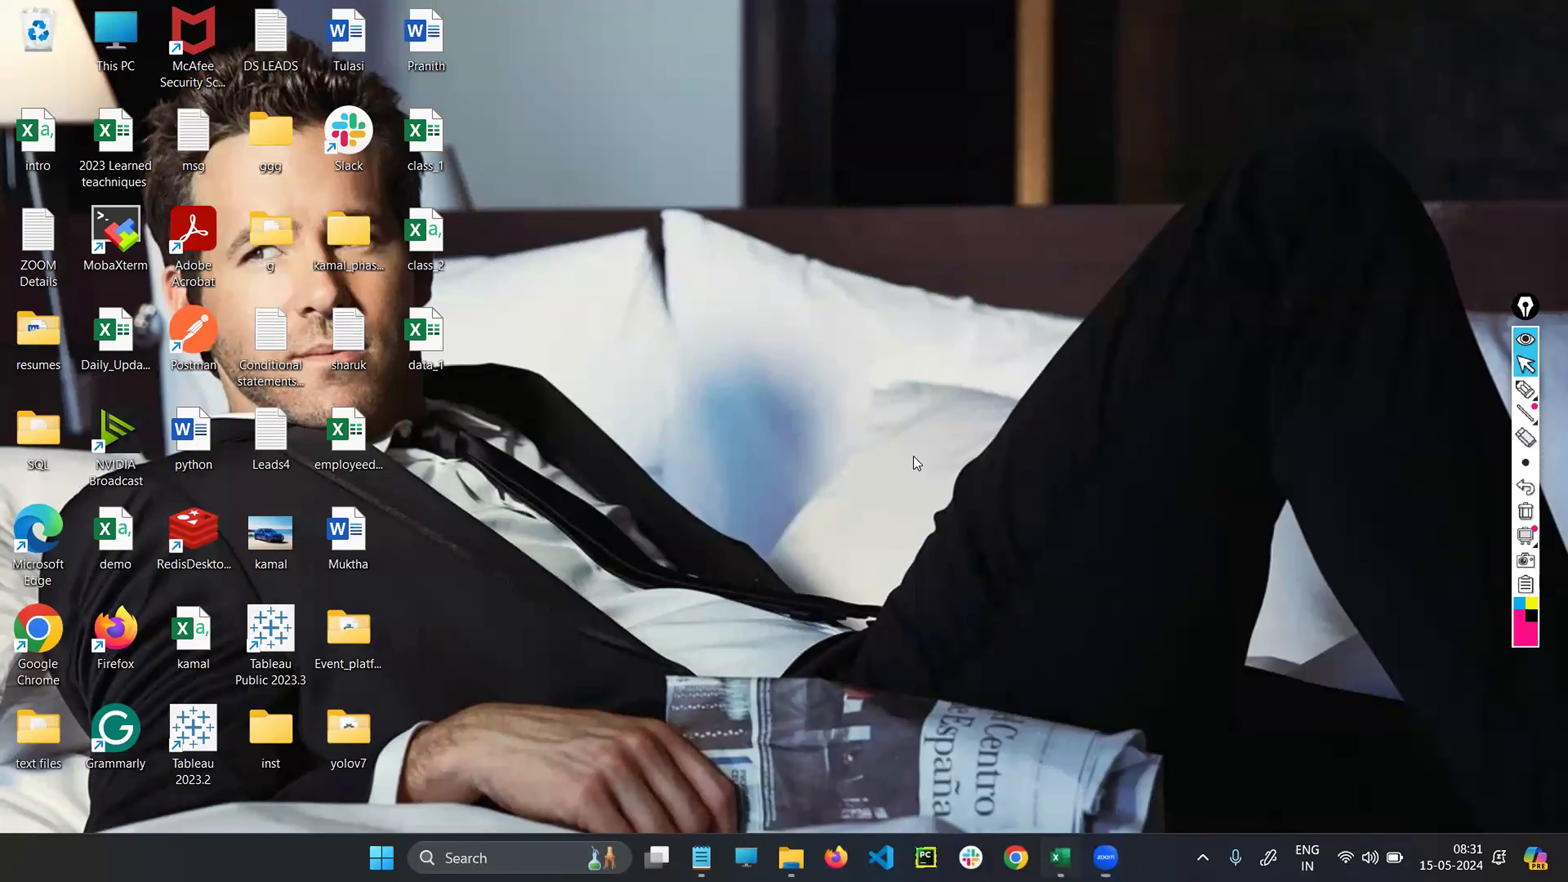
key(alt+Tab)
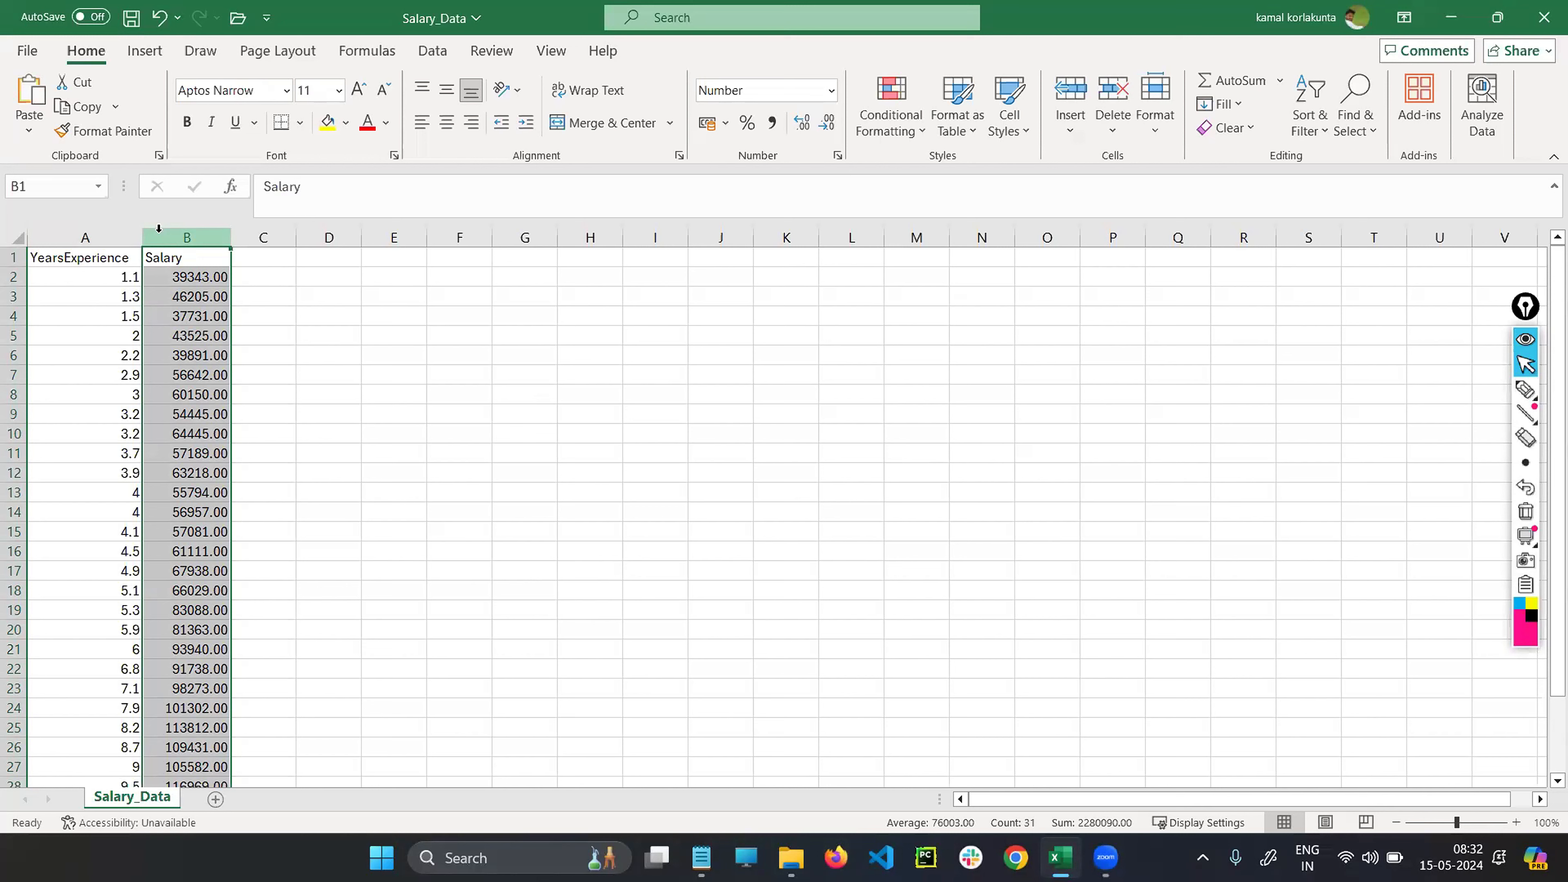
- Apply a Between rule to the Salary column that highlights values from 50000 to 80000 with Light Red Fill with Dark Red Text, and deselect the column
click(896, 125)
mouse_move(935, 176)
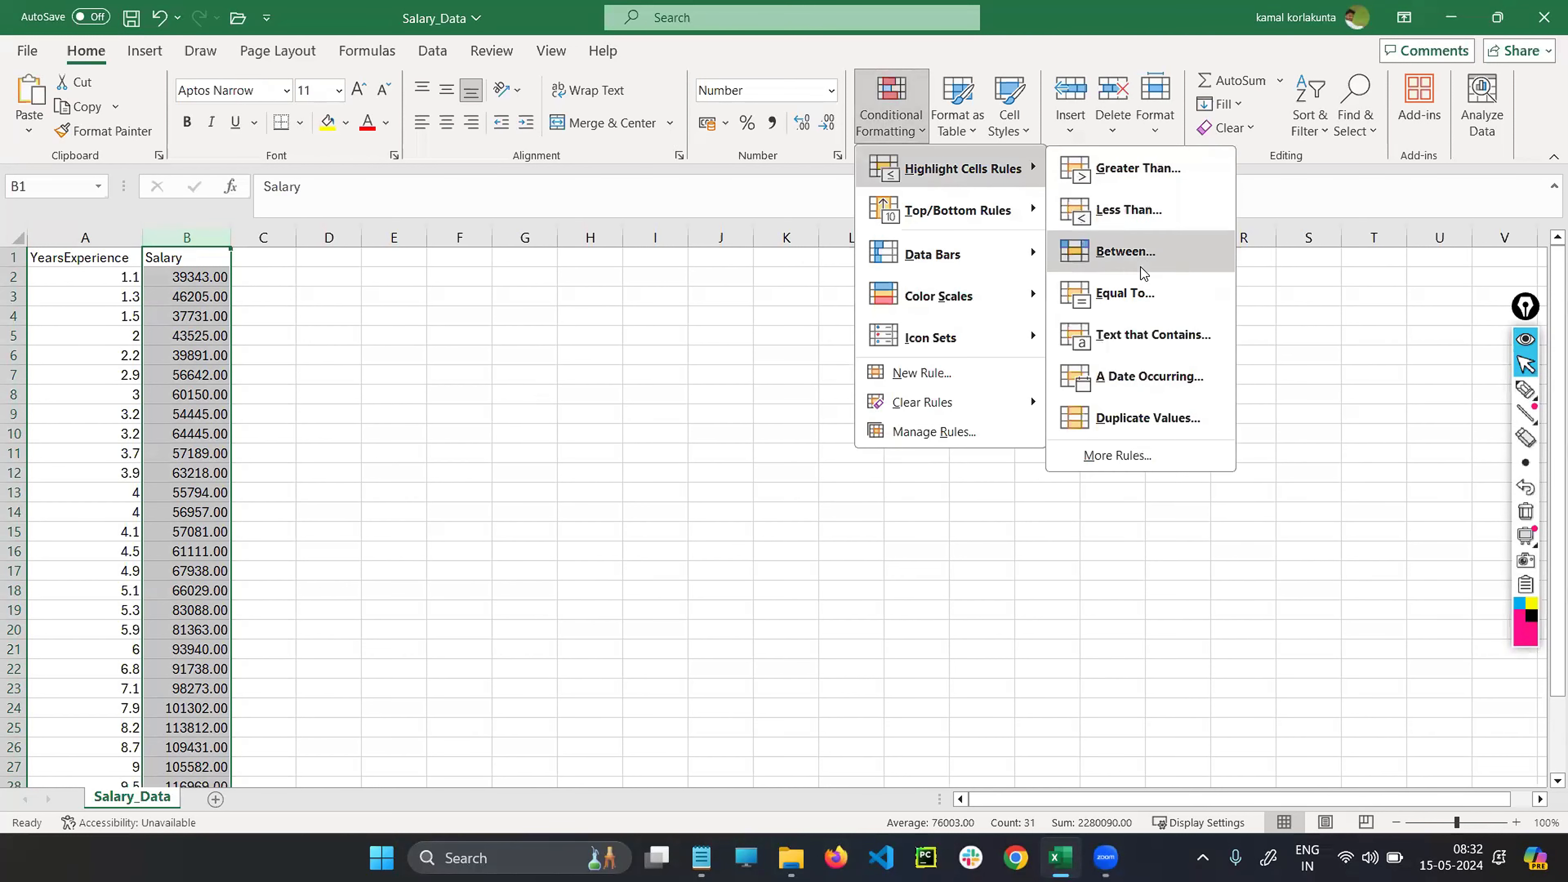
click(1141, 265)
drag(389, 387, 335, 382)
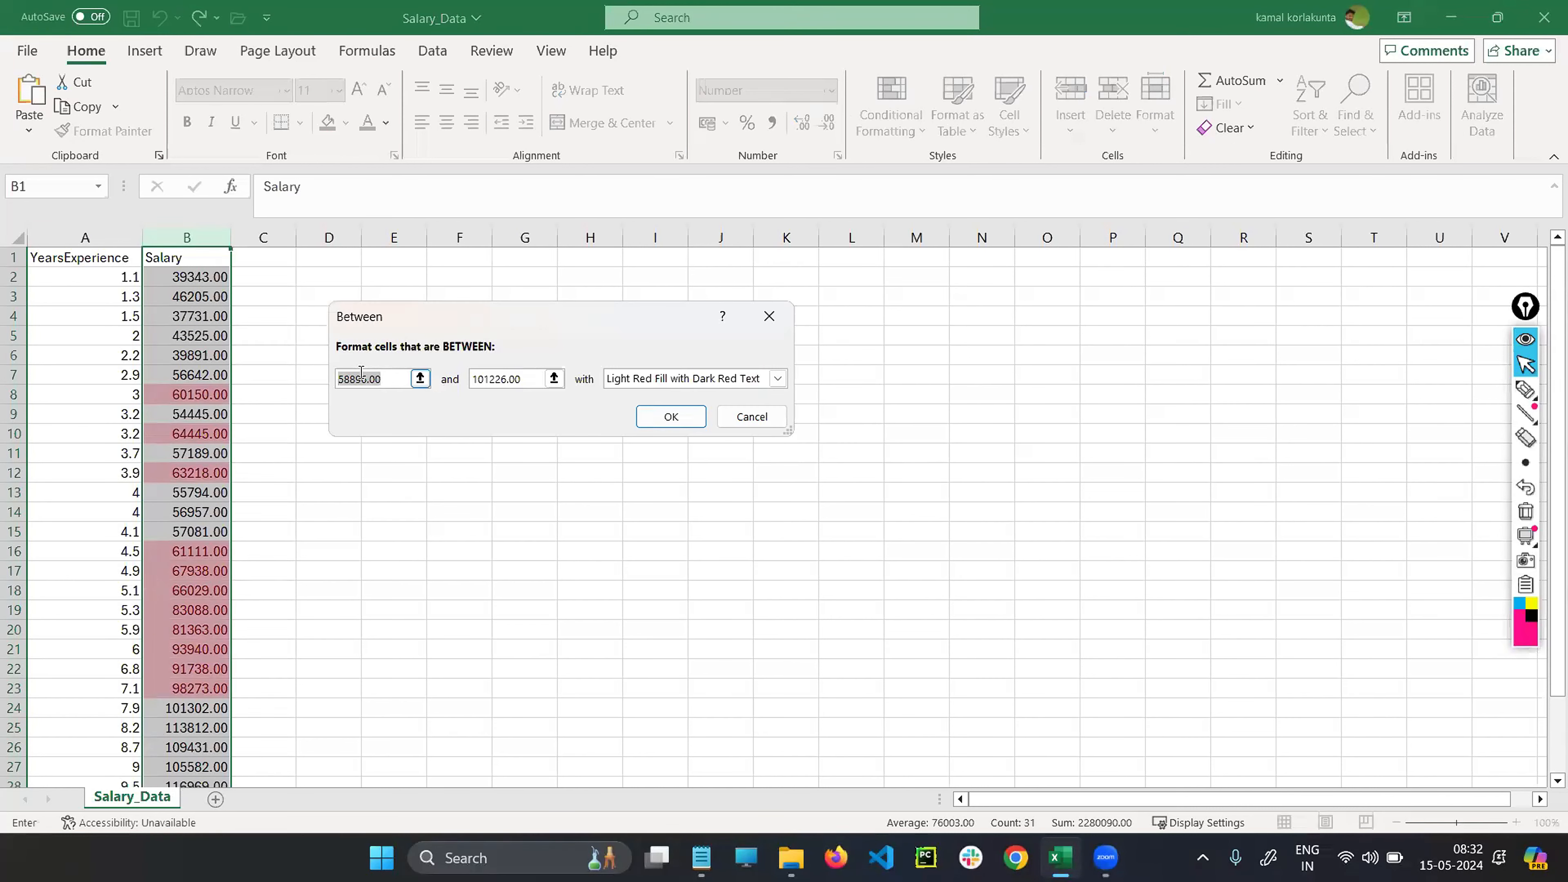
key(BackSpace)
text(5000)
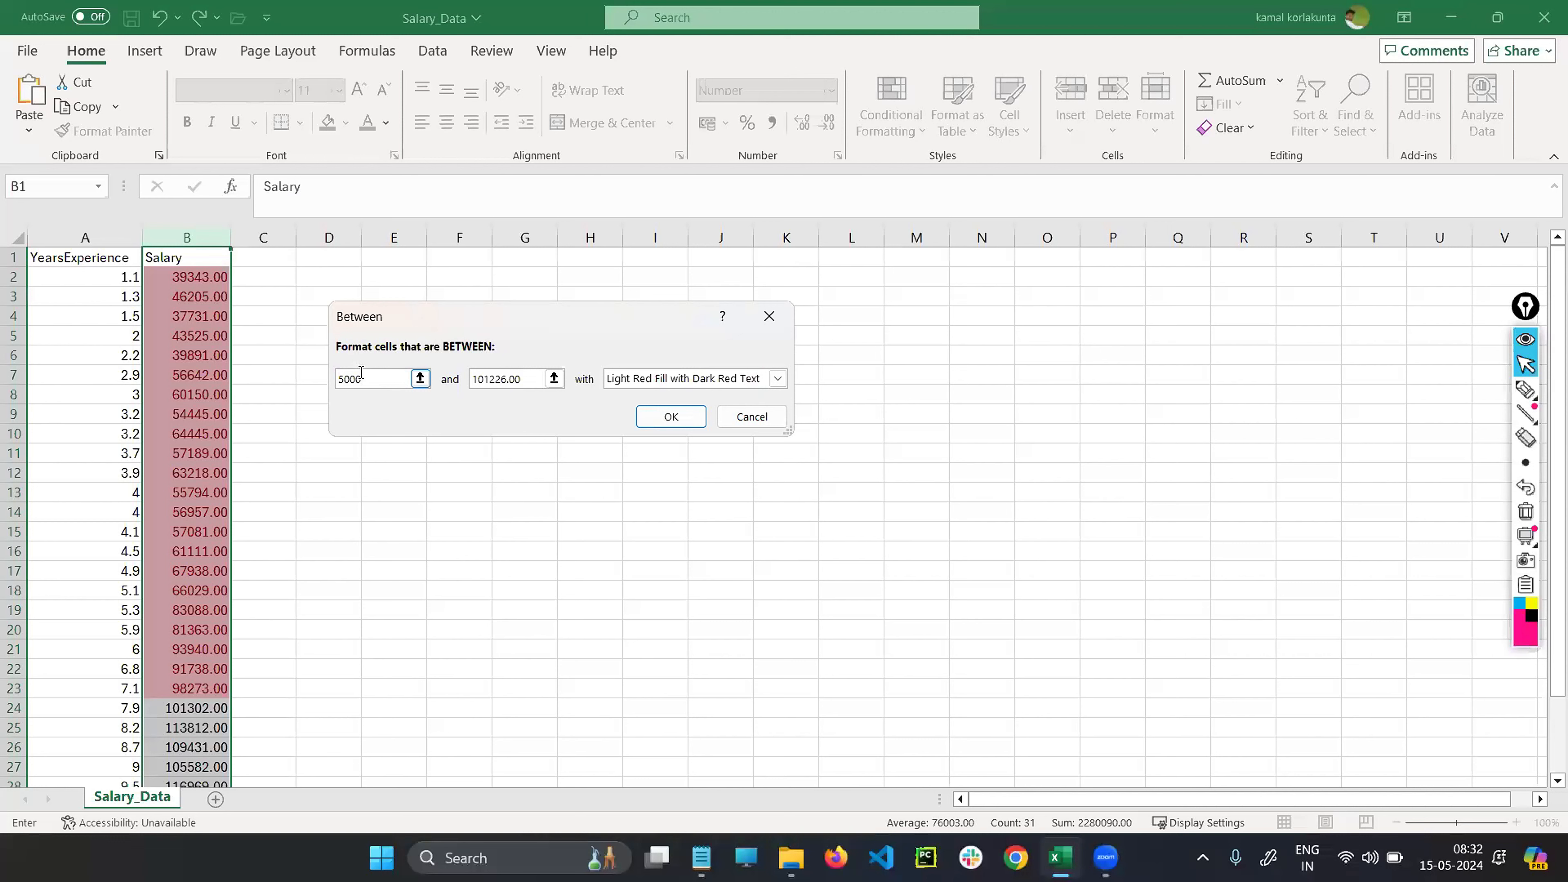
text(0)
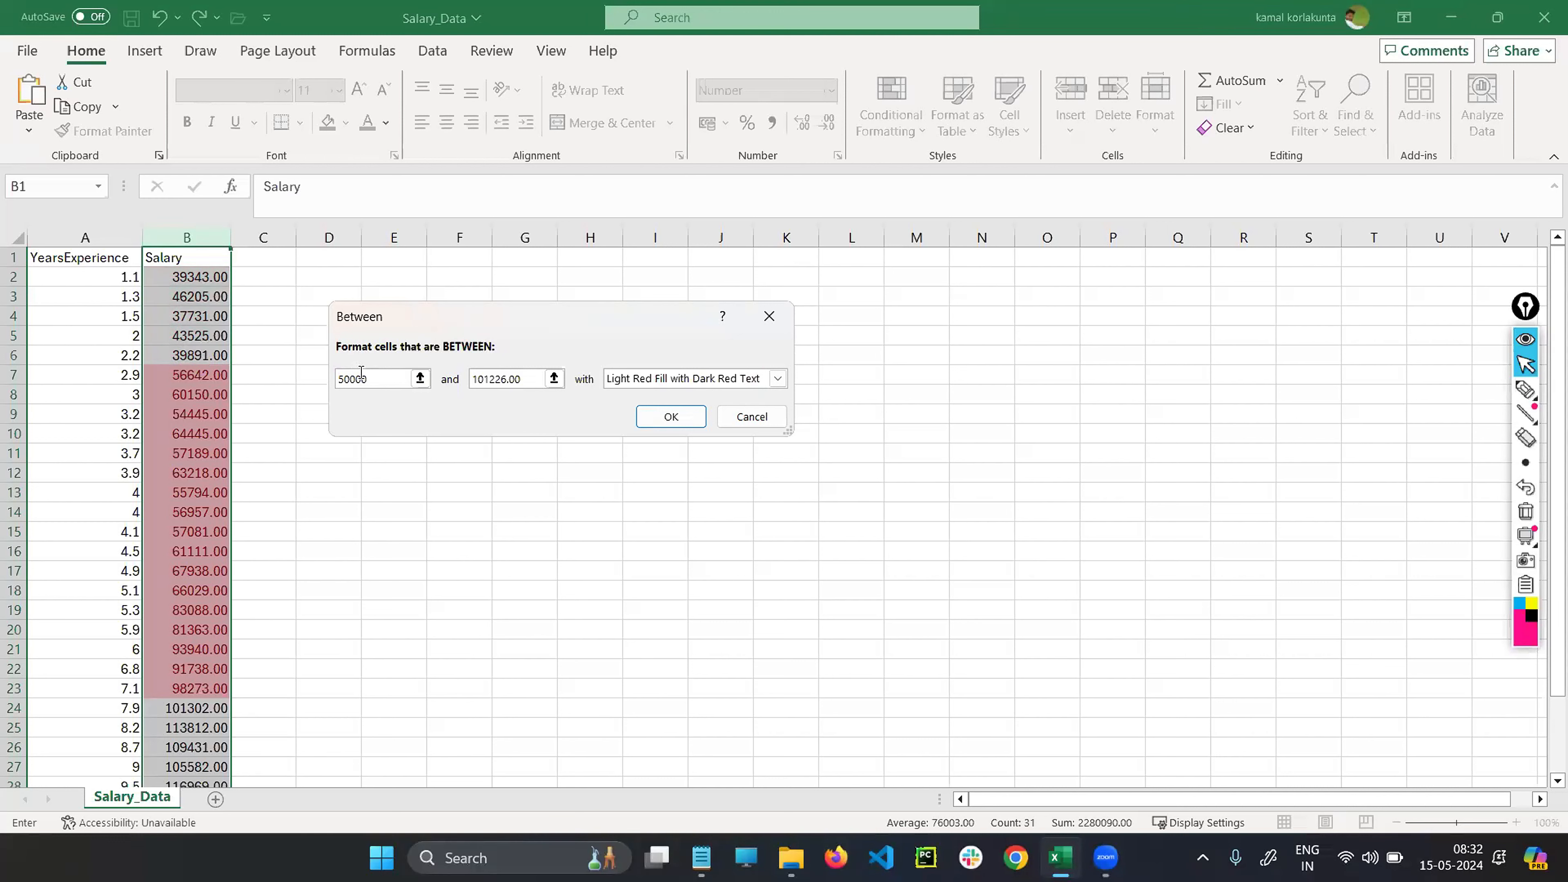
click(505, 382)
double_click(502, 383)
text(80000)
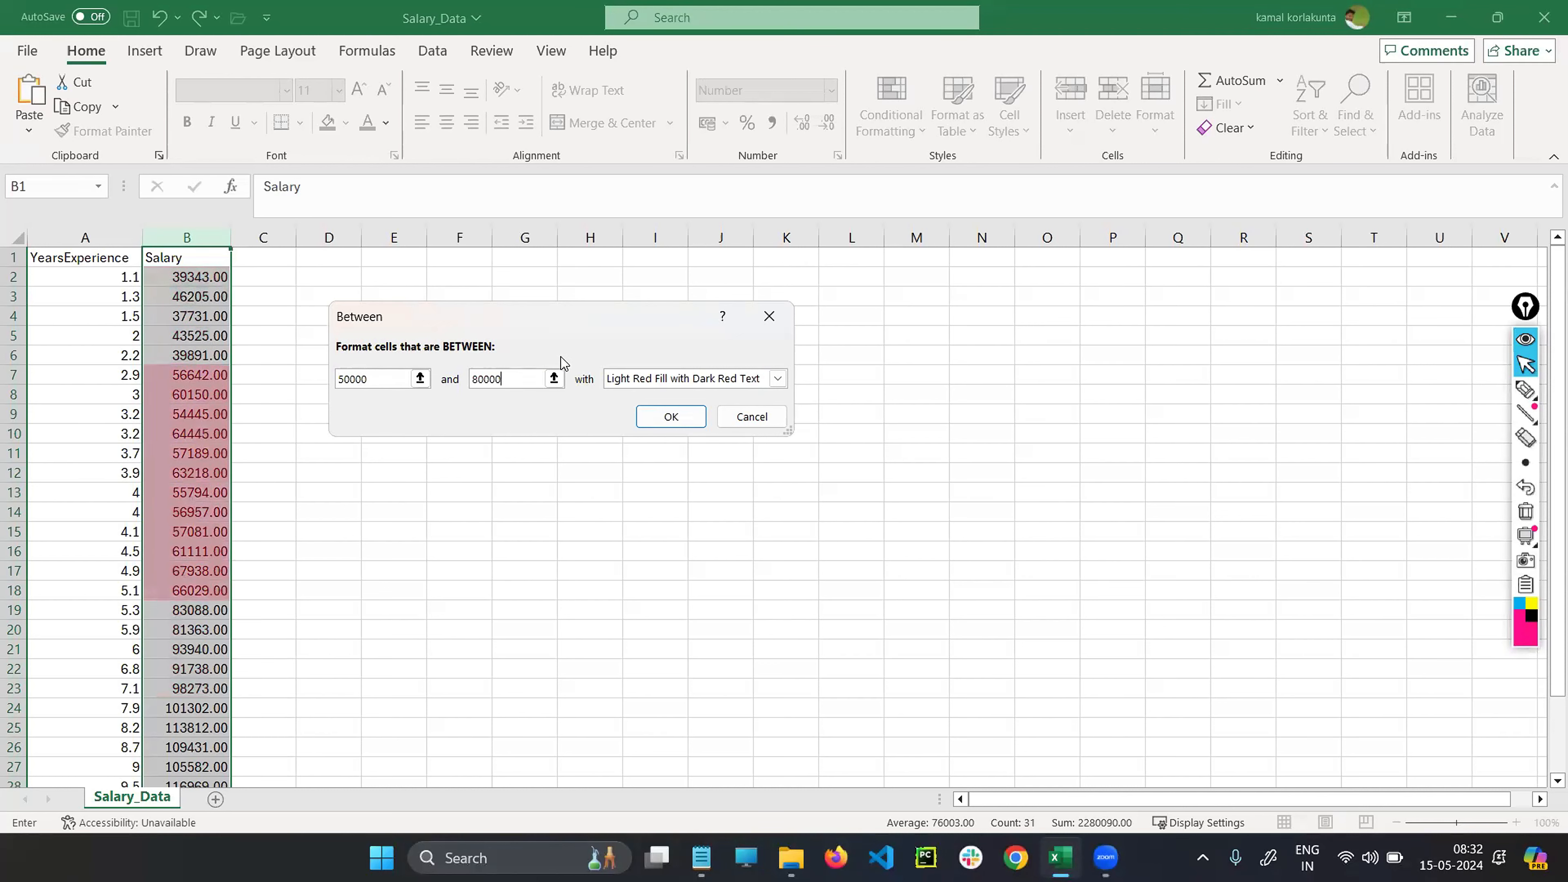
click(669, 417)
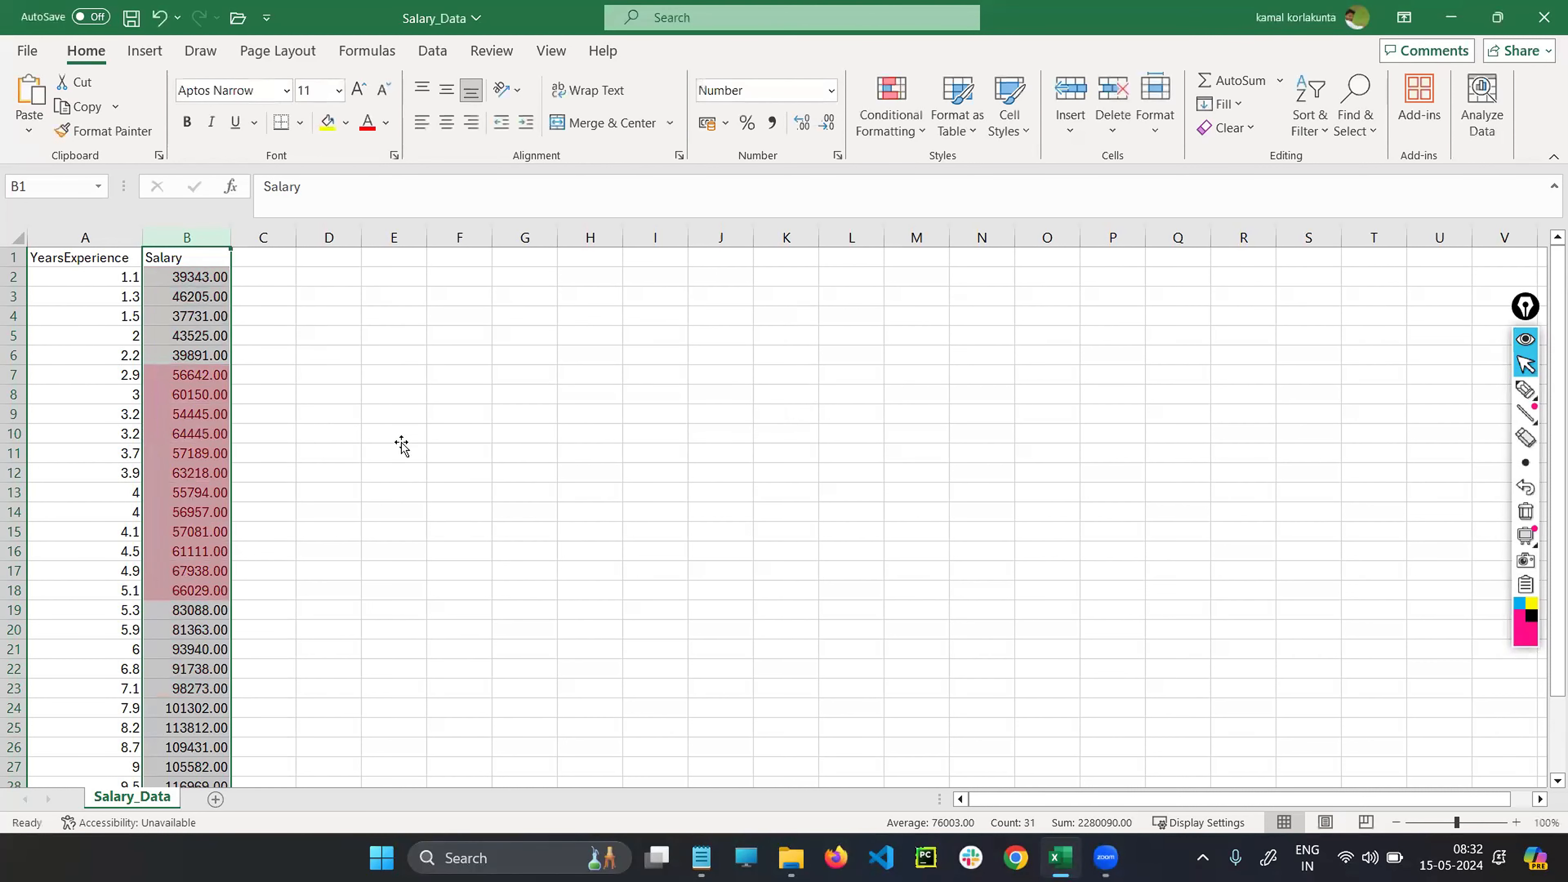
click(399, 436)
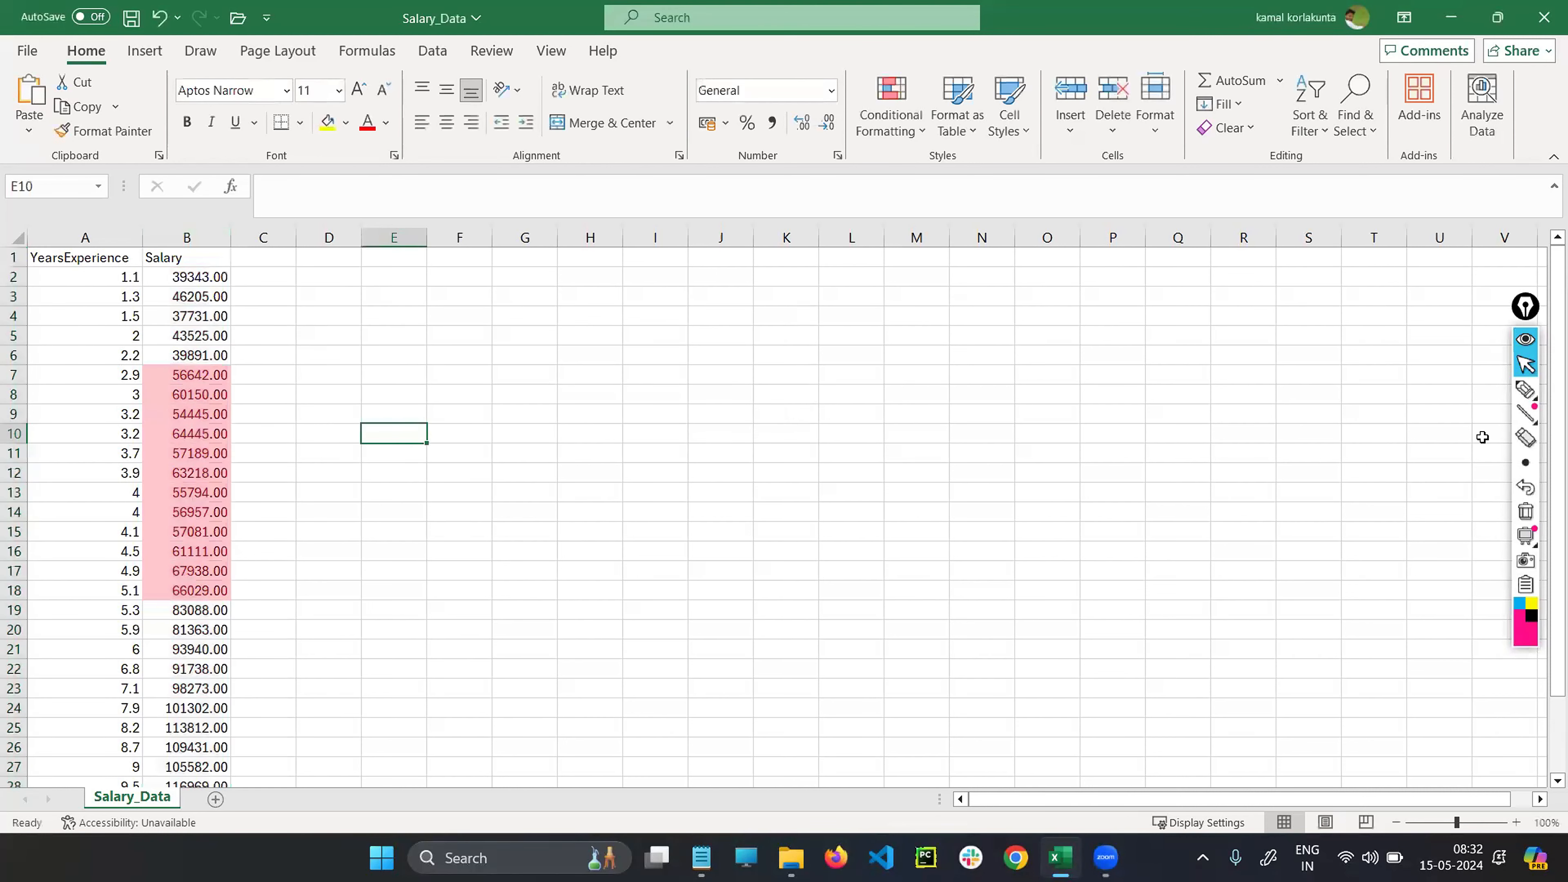
- Box the highlighted rows in pink ink, circle 2.9 and 5.1 years' experience, bracket the highlighted salaries, and clear the ink
click(1525, 389)
mouse_move(235, 365)
mouse_down()
mouse_move(105, 380)
mouse_move(139, 386)
mouse_move(116, 472)
mouse_move(116, 602)
mouse_move(253, 604)
mouse_move(270, 505)
mouse_up()
drag(269, 391, 229, 357)
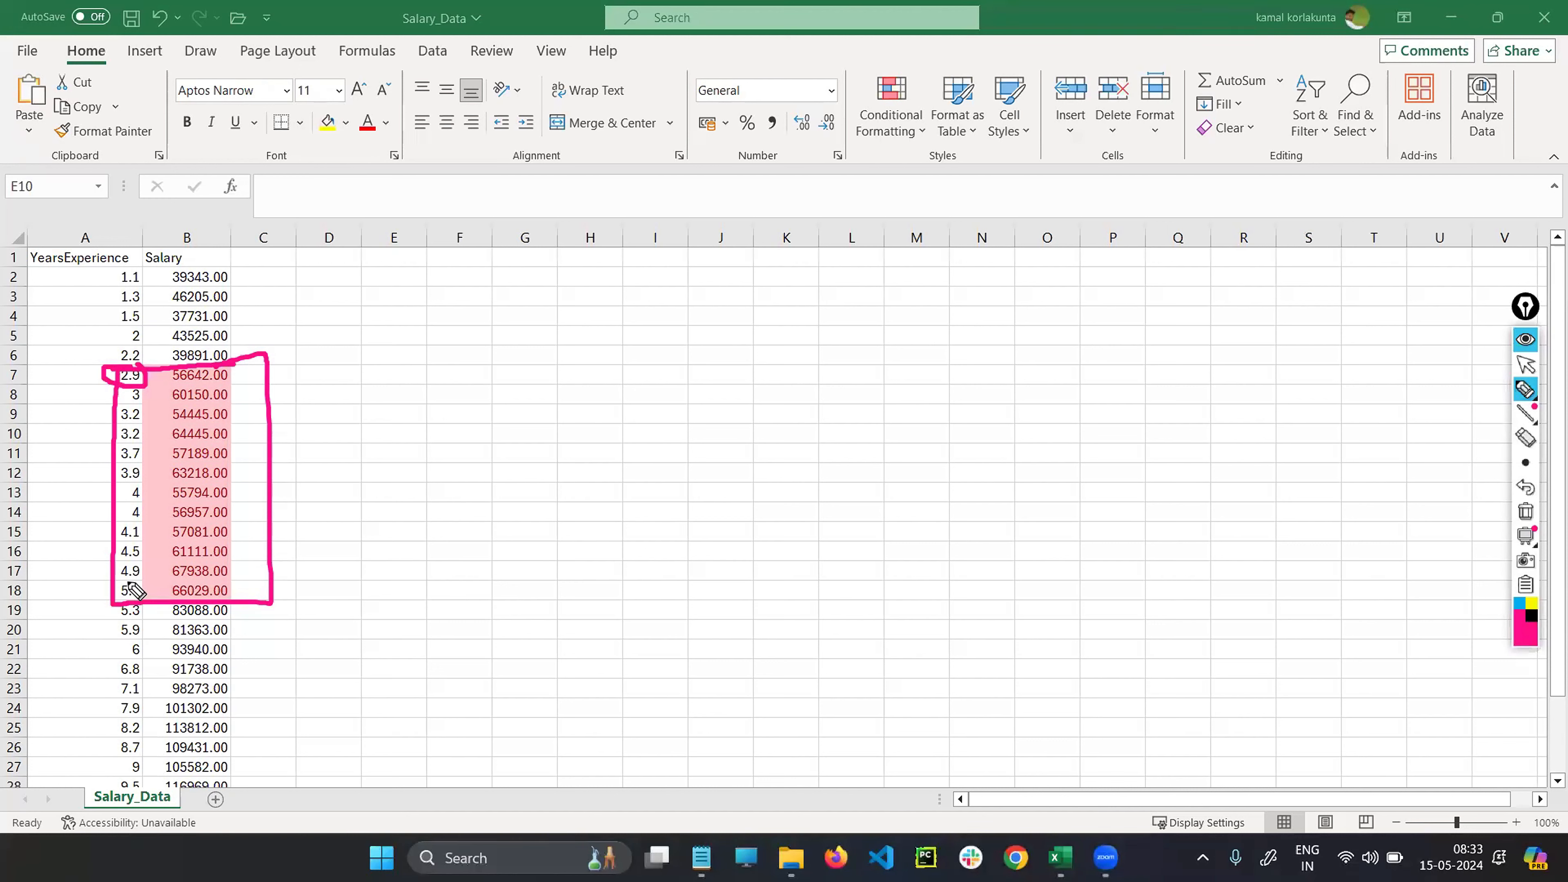
mouse_move(130, 586)
mouse_down()
mouse_move(133, 622)
mouse_move(146, 582)
mouse_up()
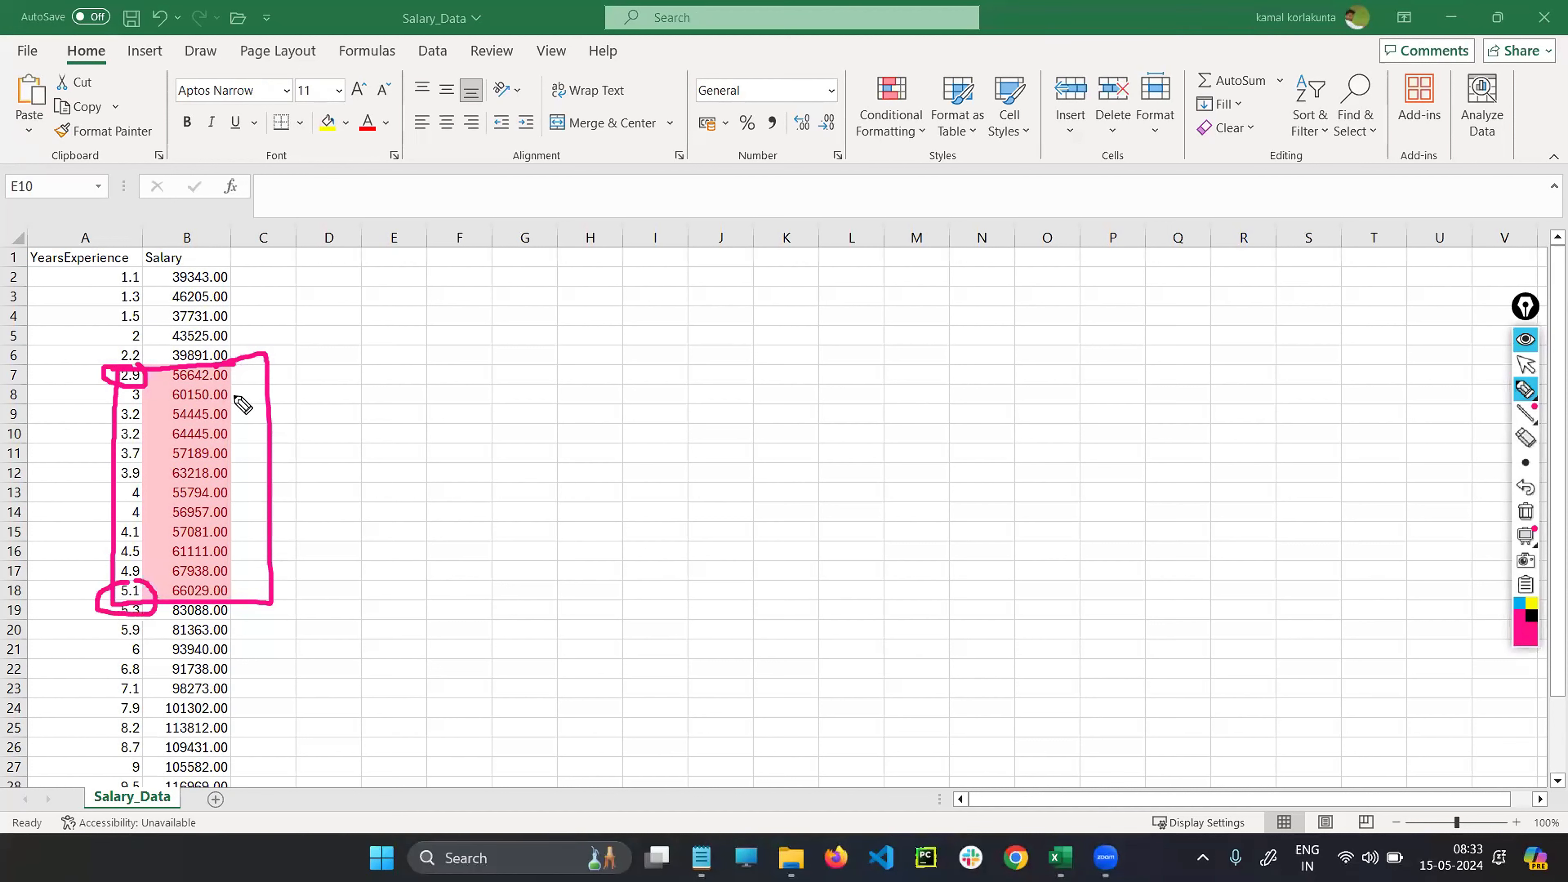
drag(239, 366, 238, 581)
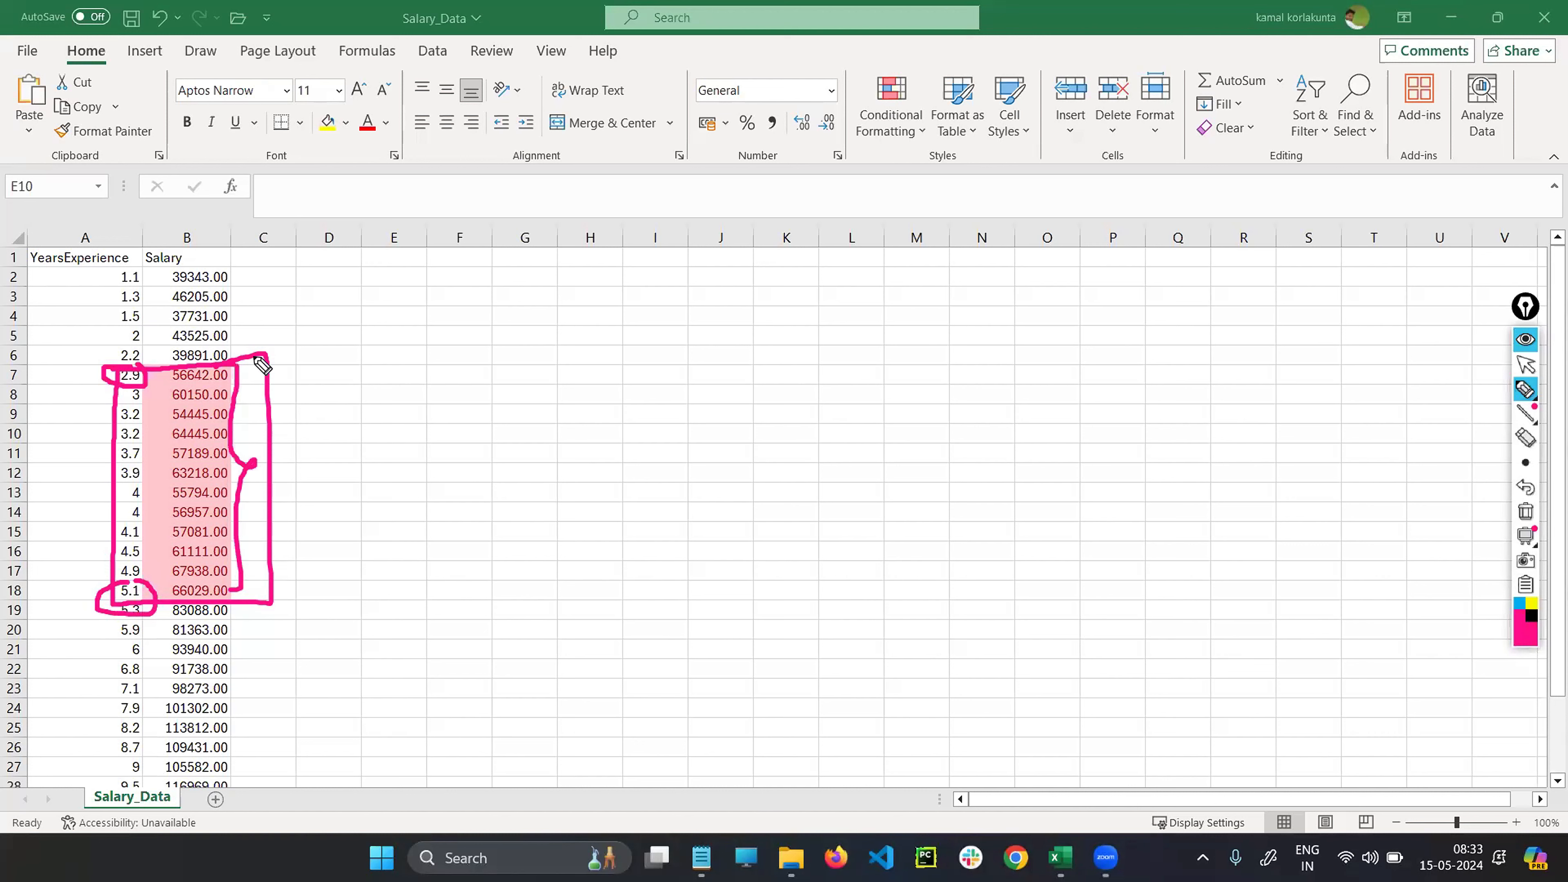
drag(223, 276, 249, 259)
click(1526, 511)
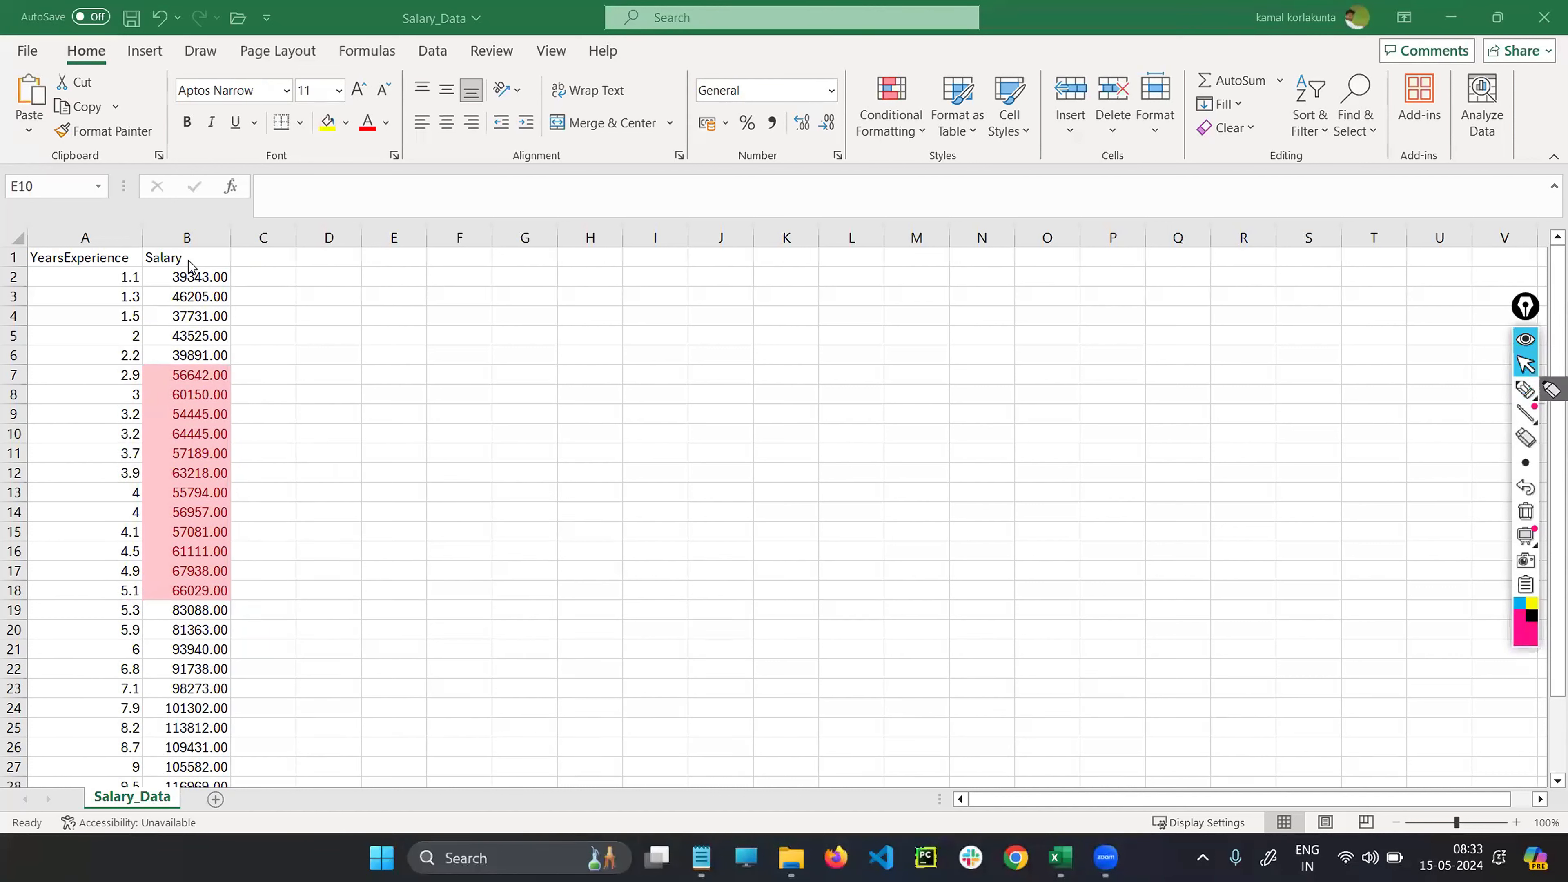
- Select the Salary column and clear the Between conditional formatting rule from the selected cells
click(188, 235)
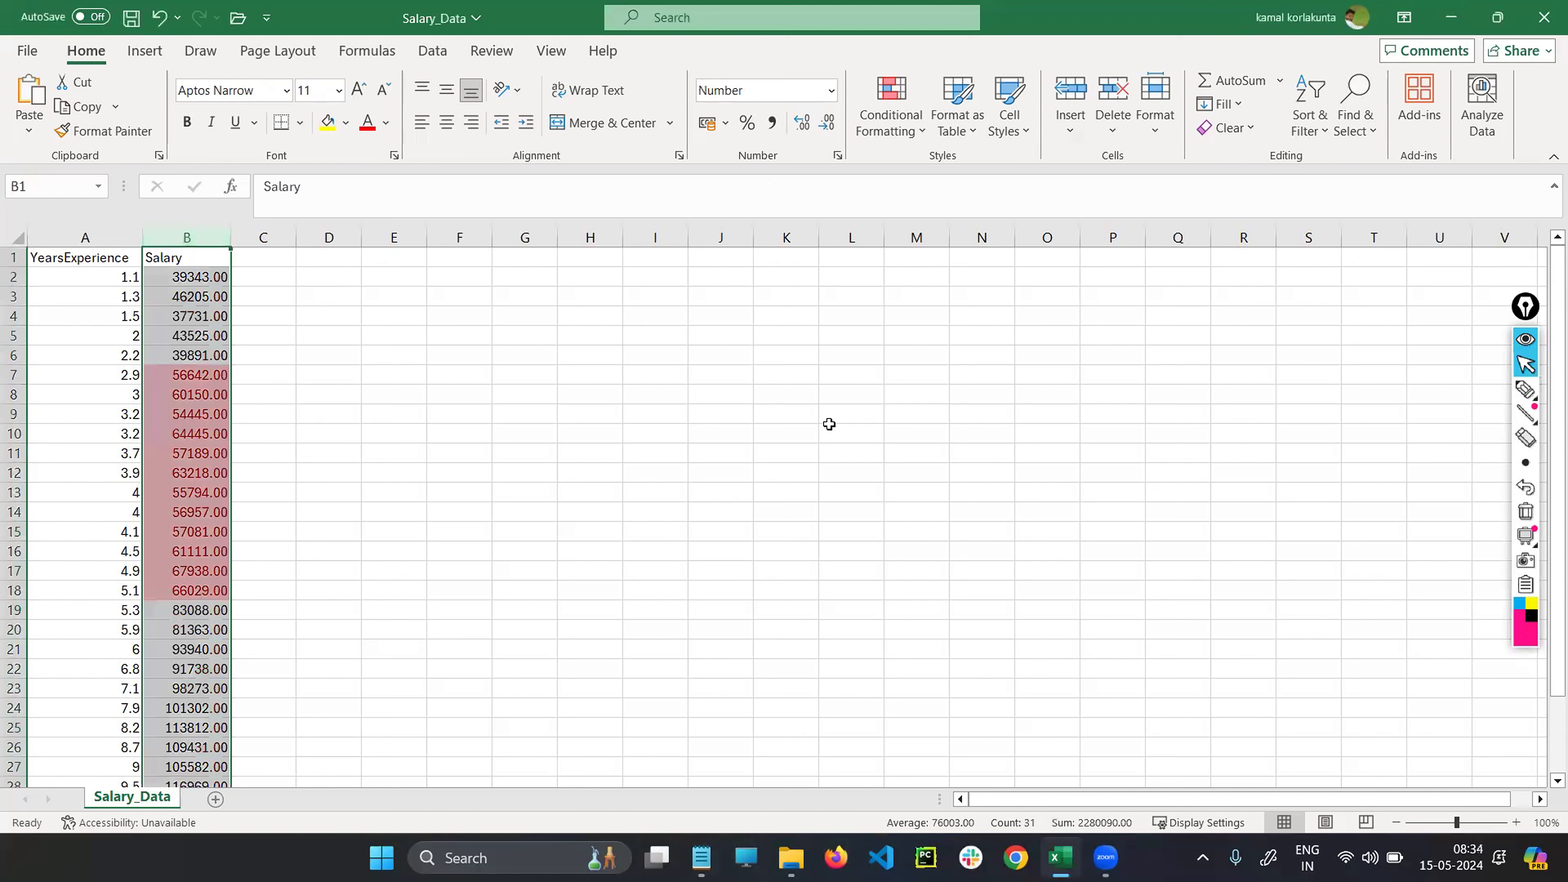
click(896, 129)
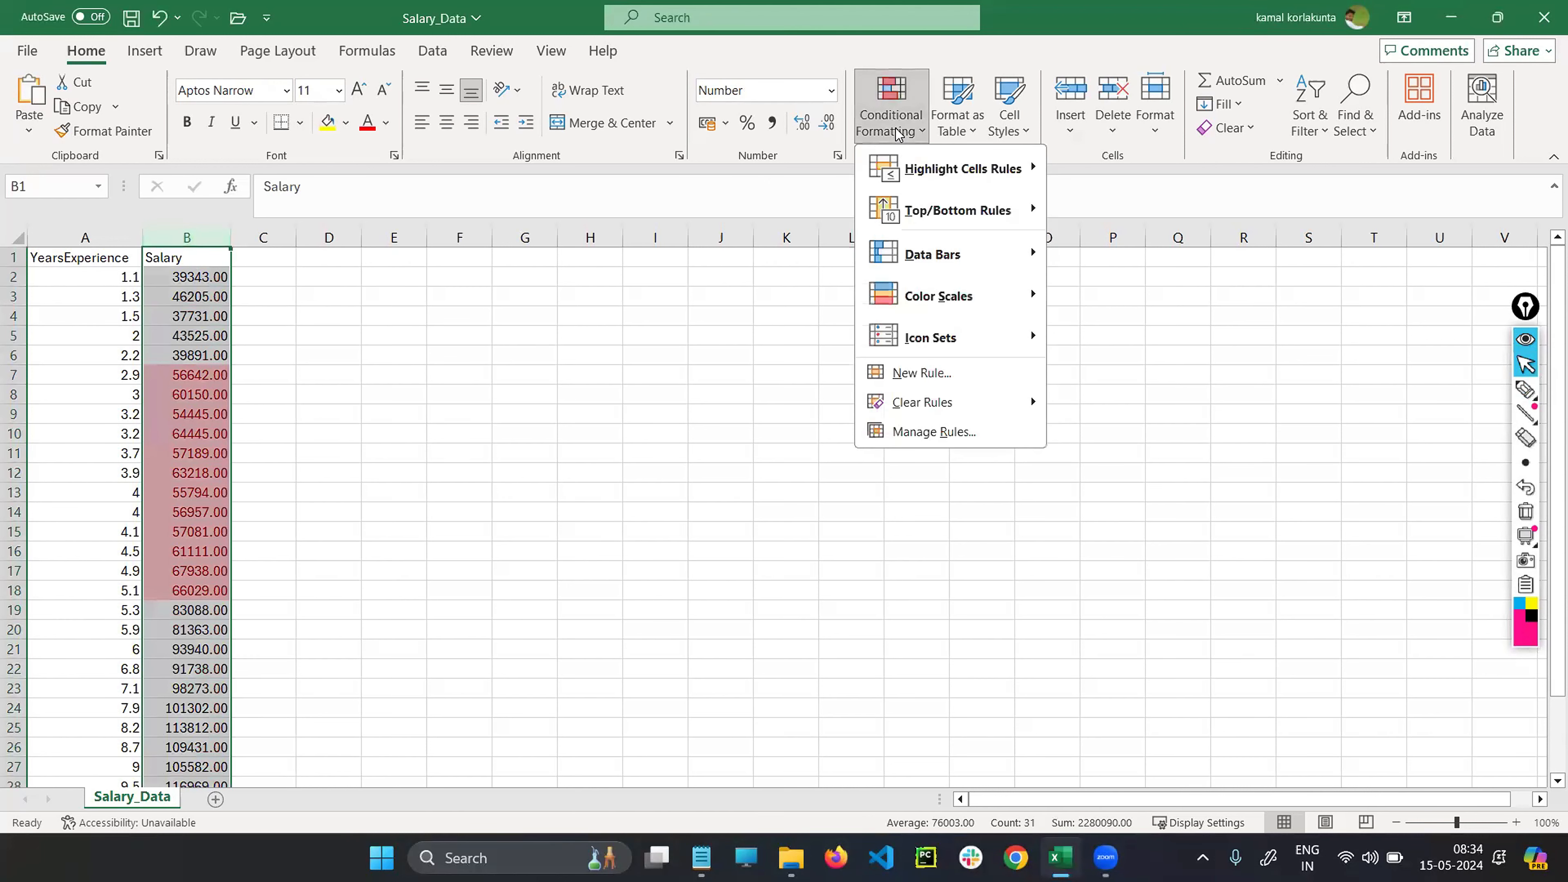
mouse_move(915, 410)
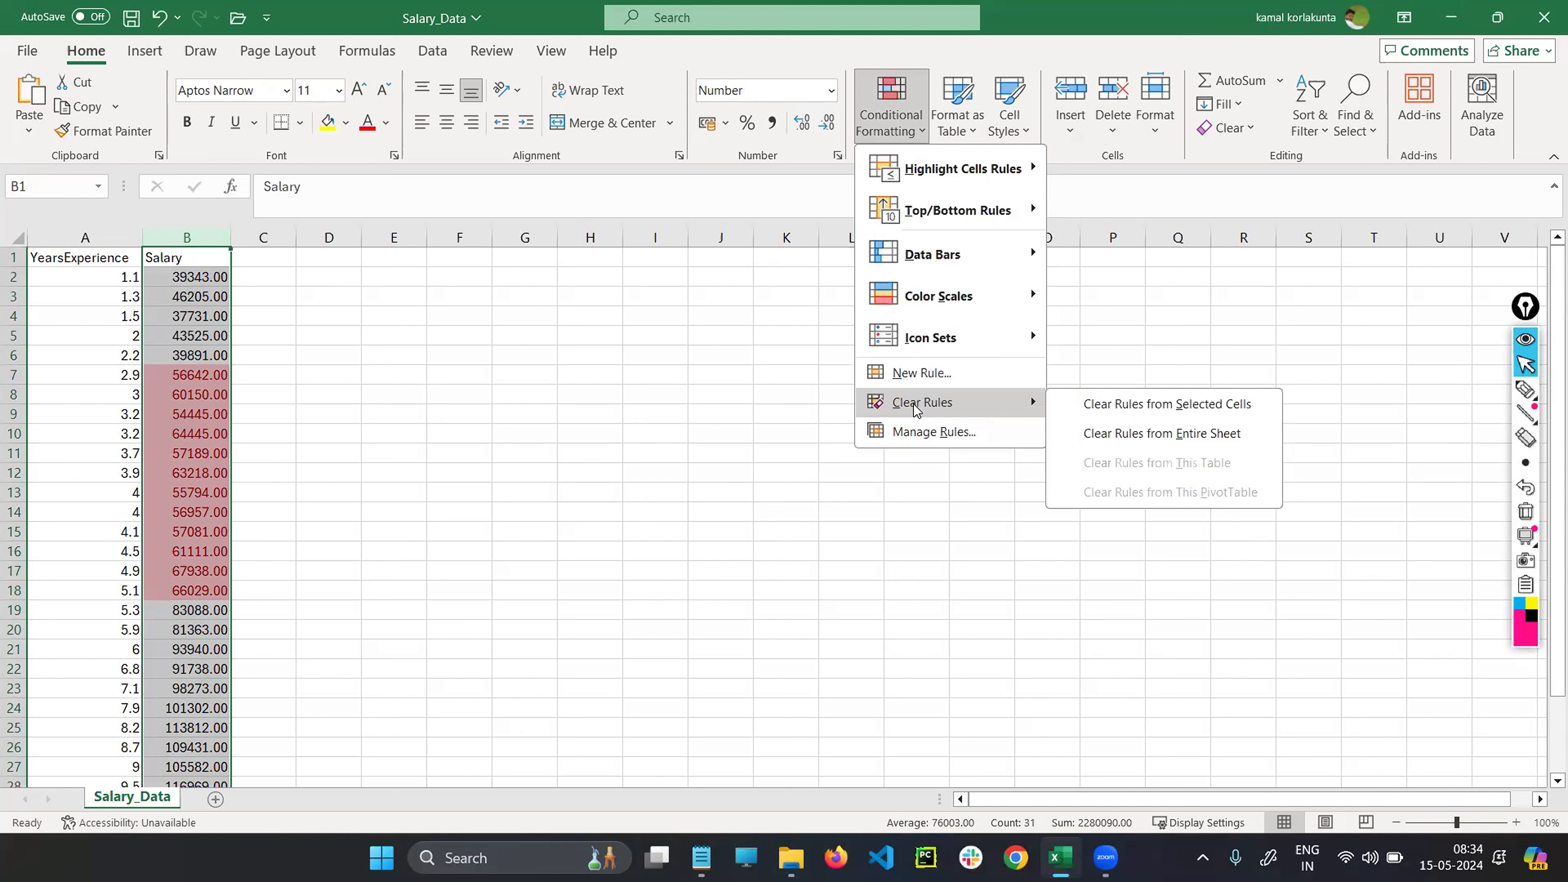
click(1138, 410)
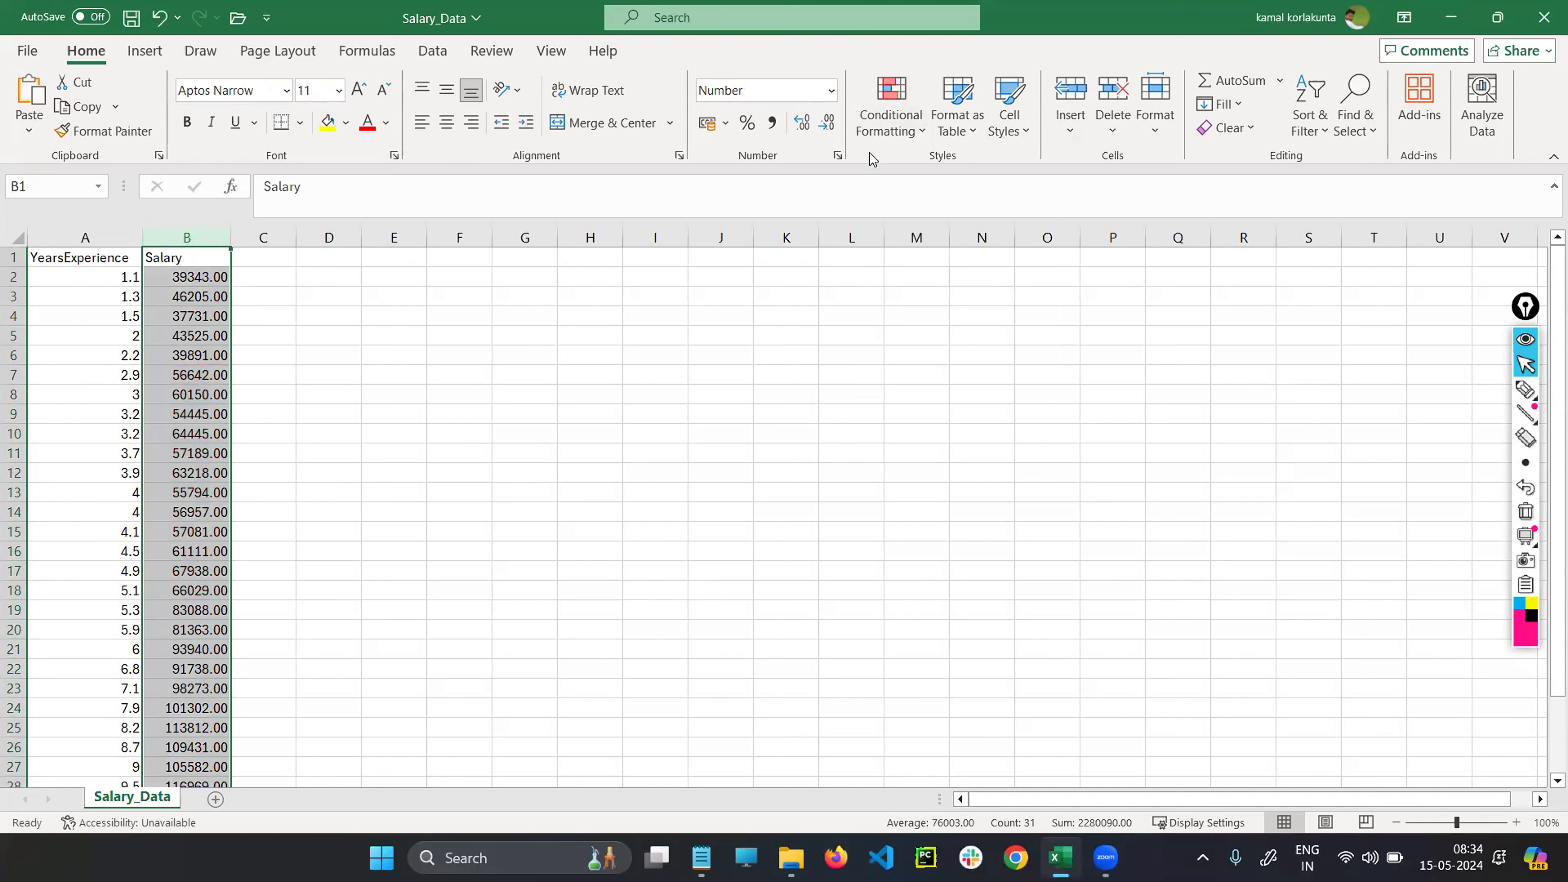
- Apply an Equal To rule to the Salary column for the value 80061.00 with Light Red Fill with Dark Red Text
click(901, 134)
mouse_move(913, 180)
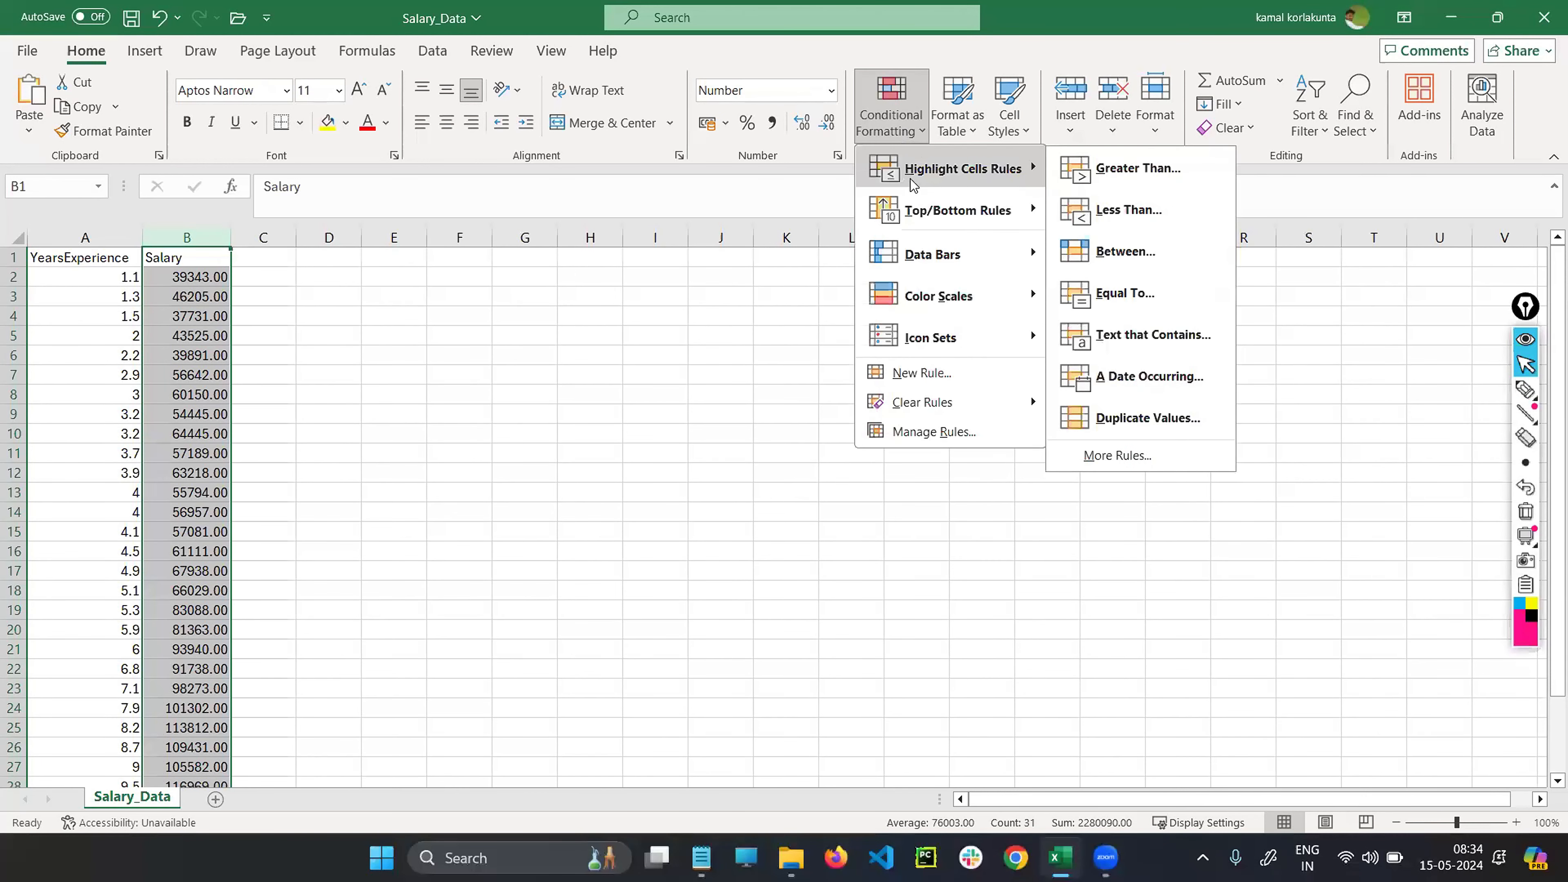
click(1124, 292)
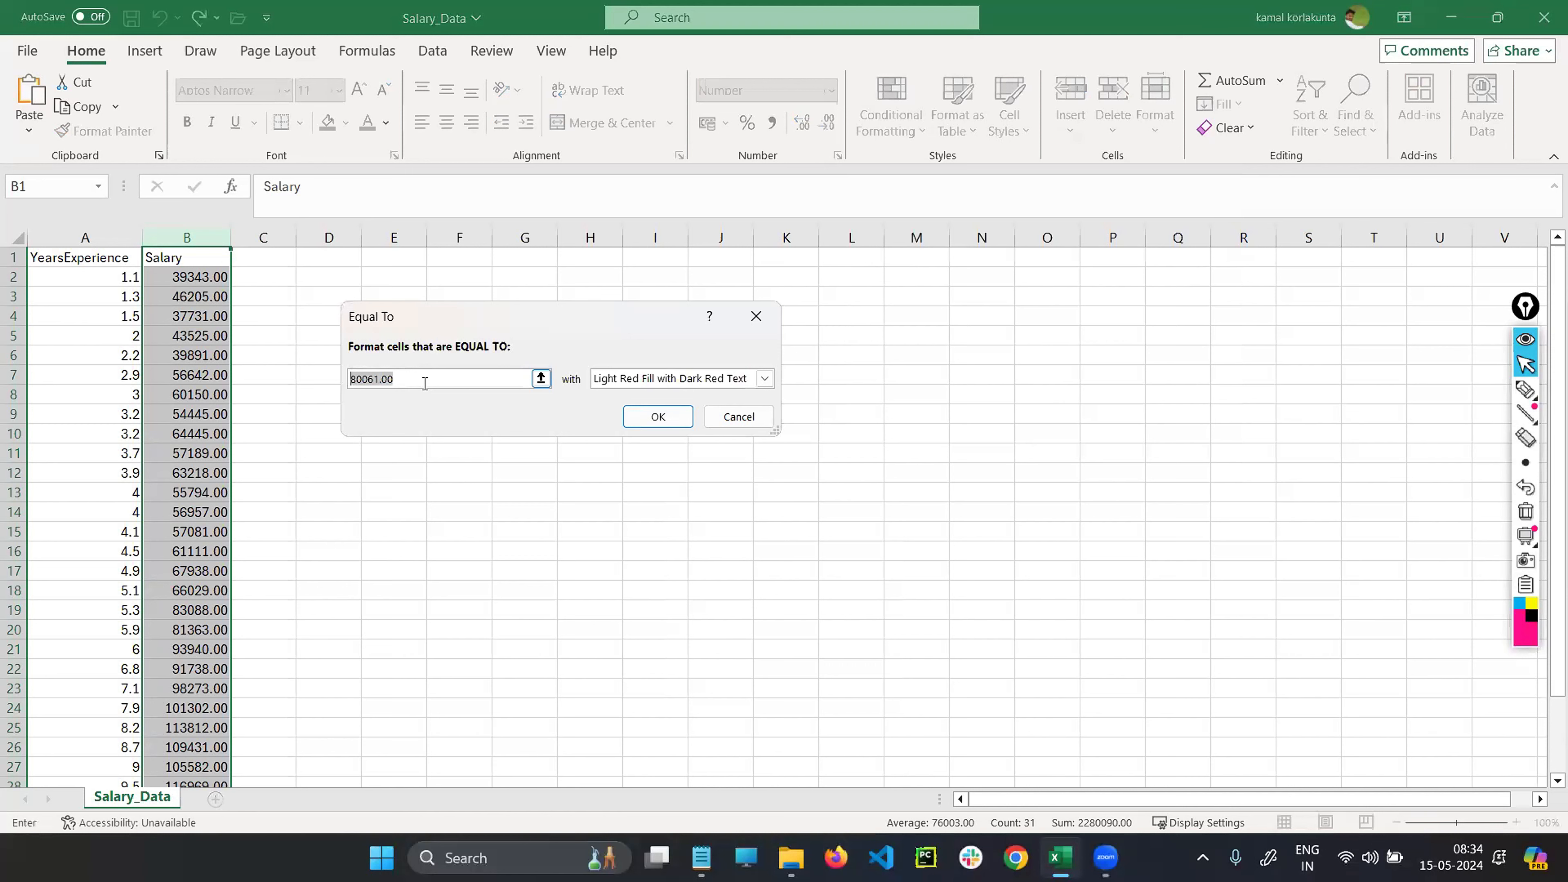
click(667, 417)
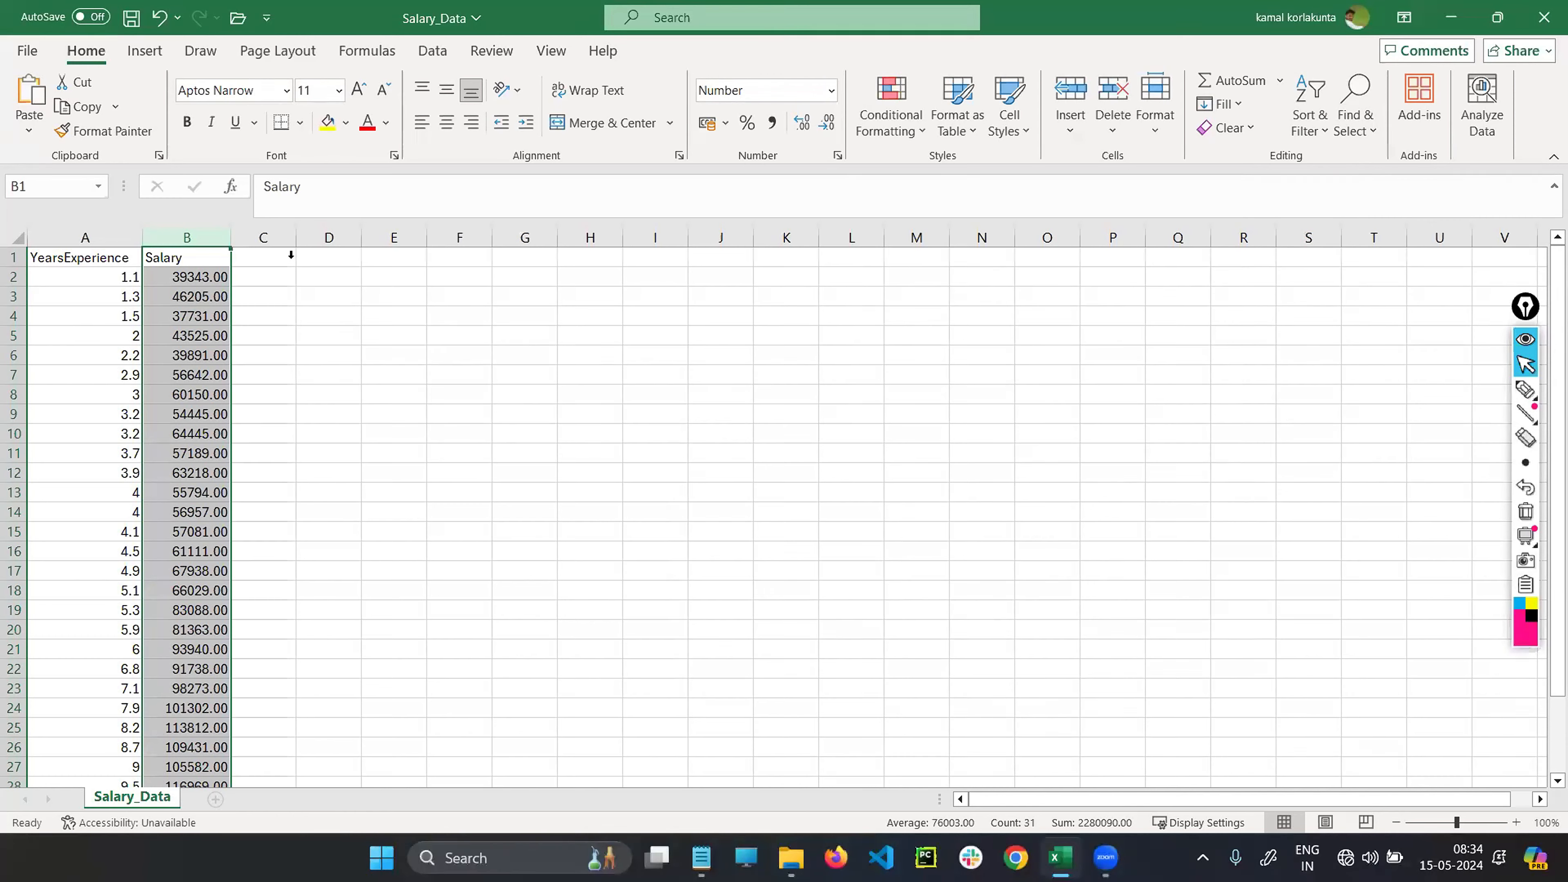
- Clear the Equal To conditional formatting rule from the selected Salary column
click(891, 114)
mouse_move(1014, 401)
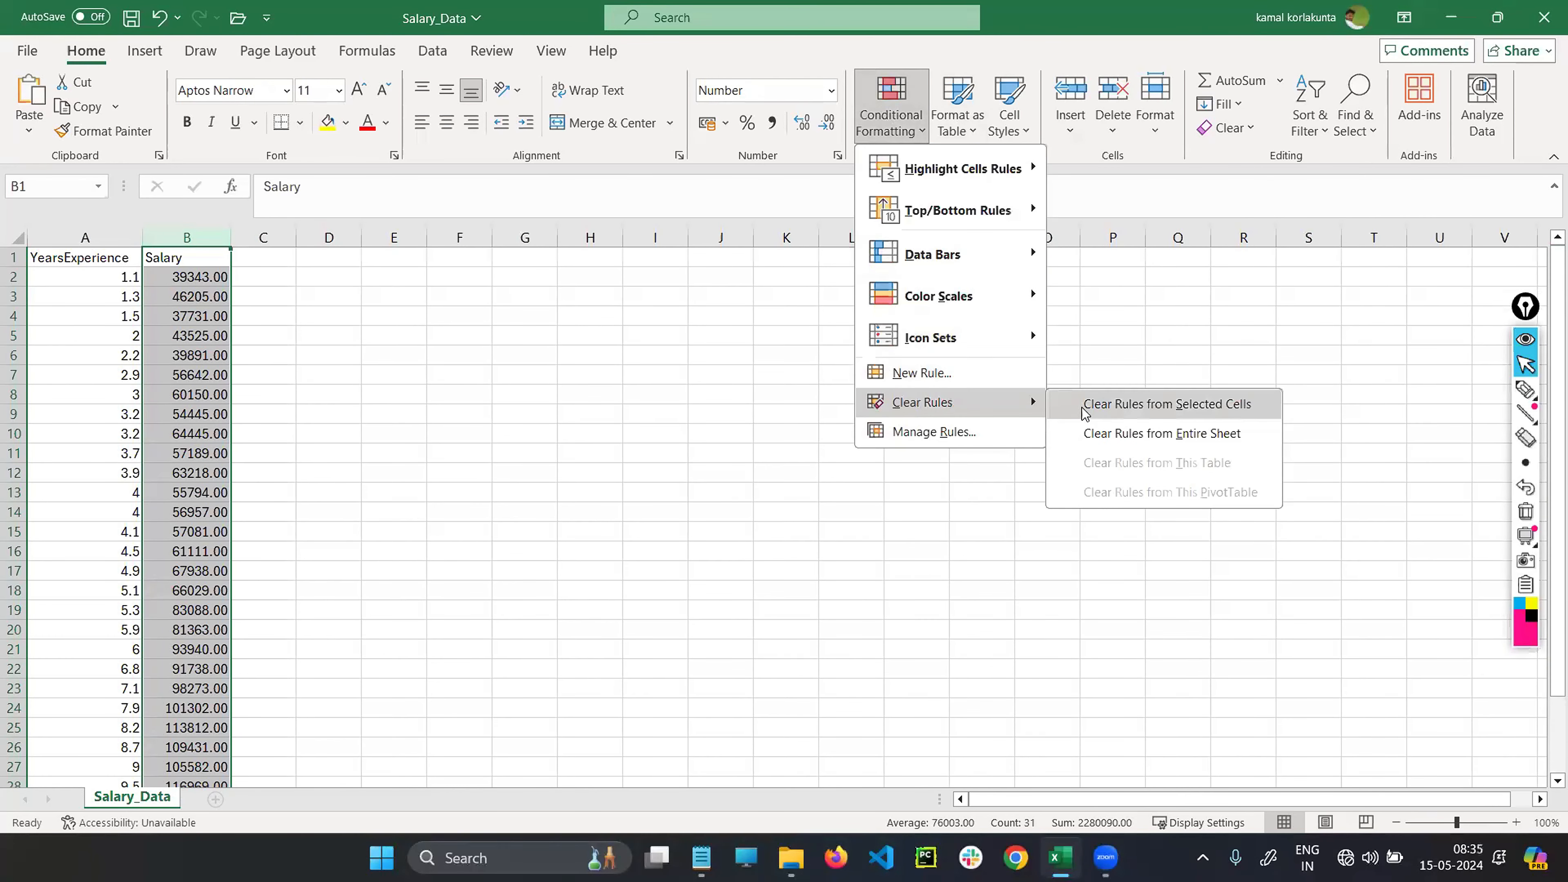
click(1083, 408)
- Apply a Top 10 Items rule to the Salary column that highlights the top 10 values with Light Red Fill with Dark Red Text
click(887, 114)
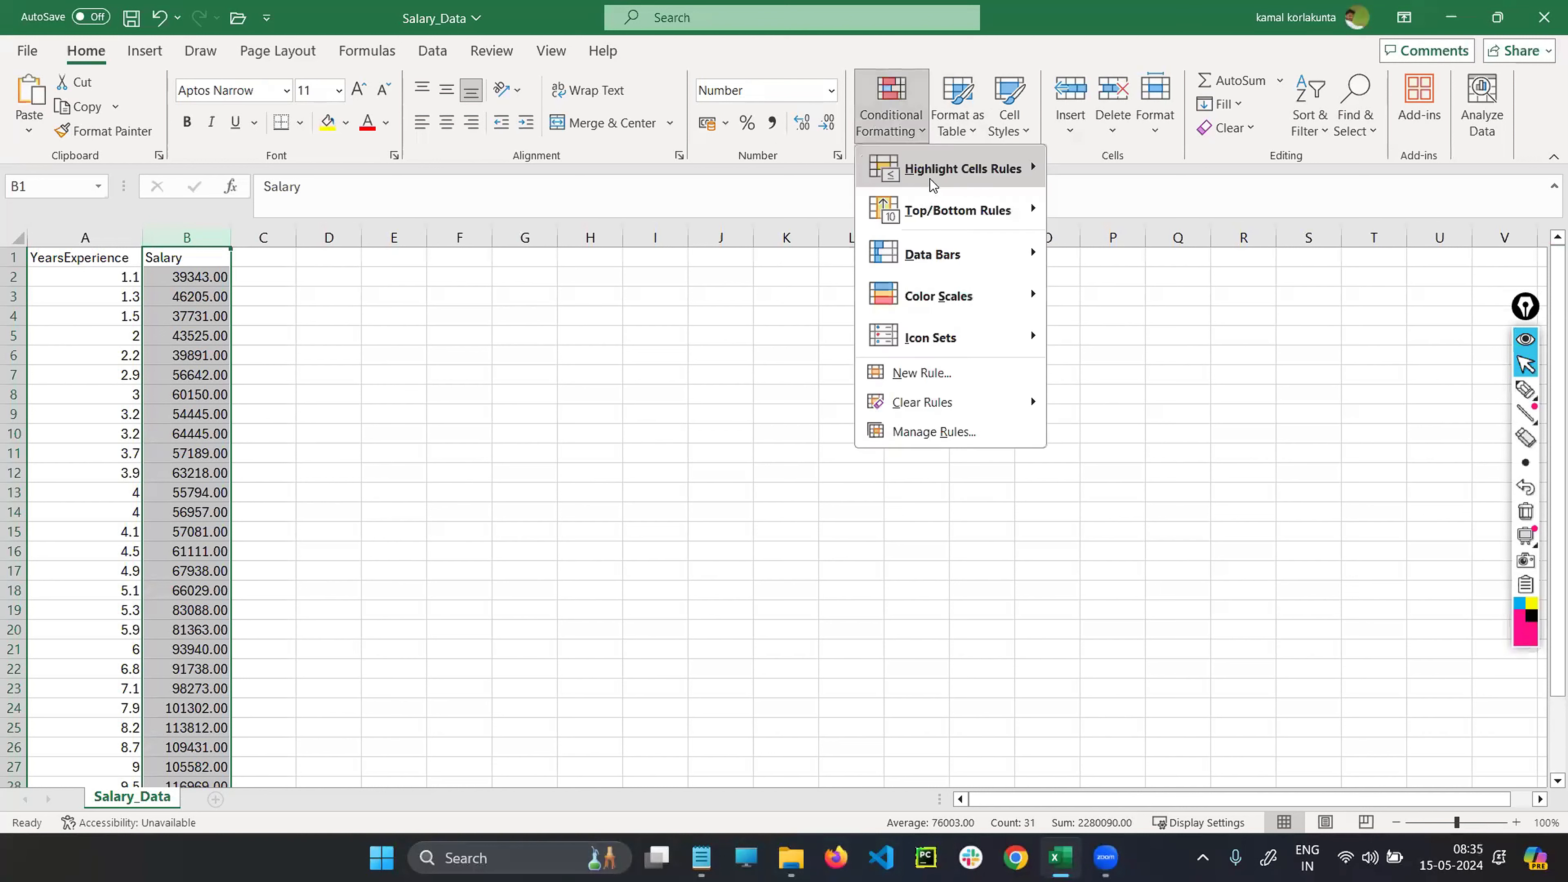
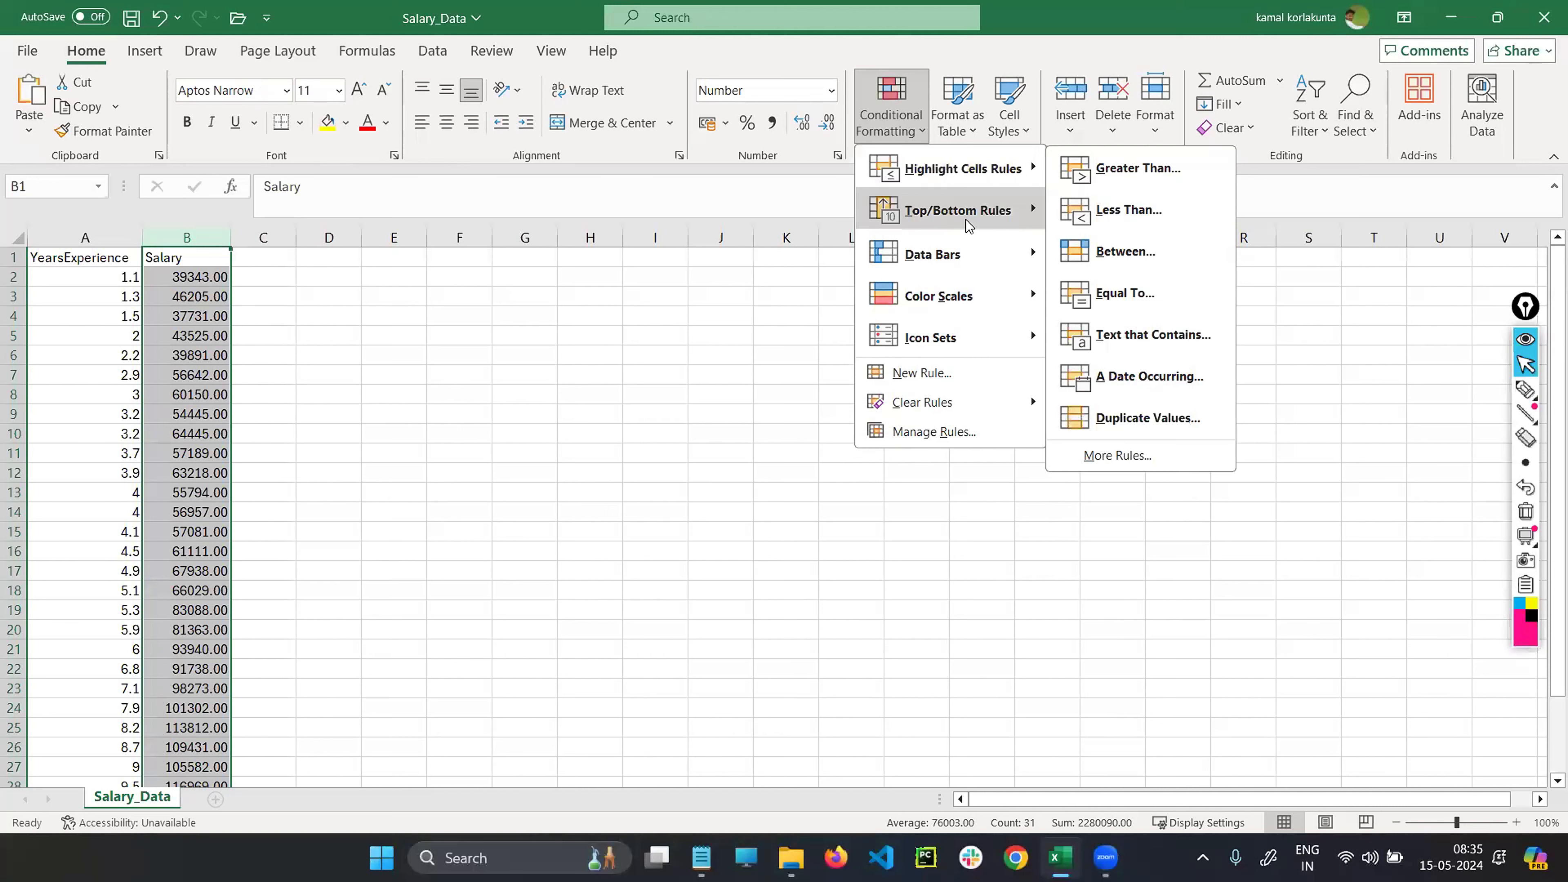
mouse_move(963, 213)
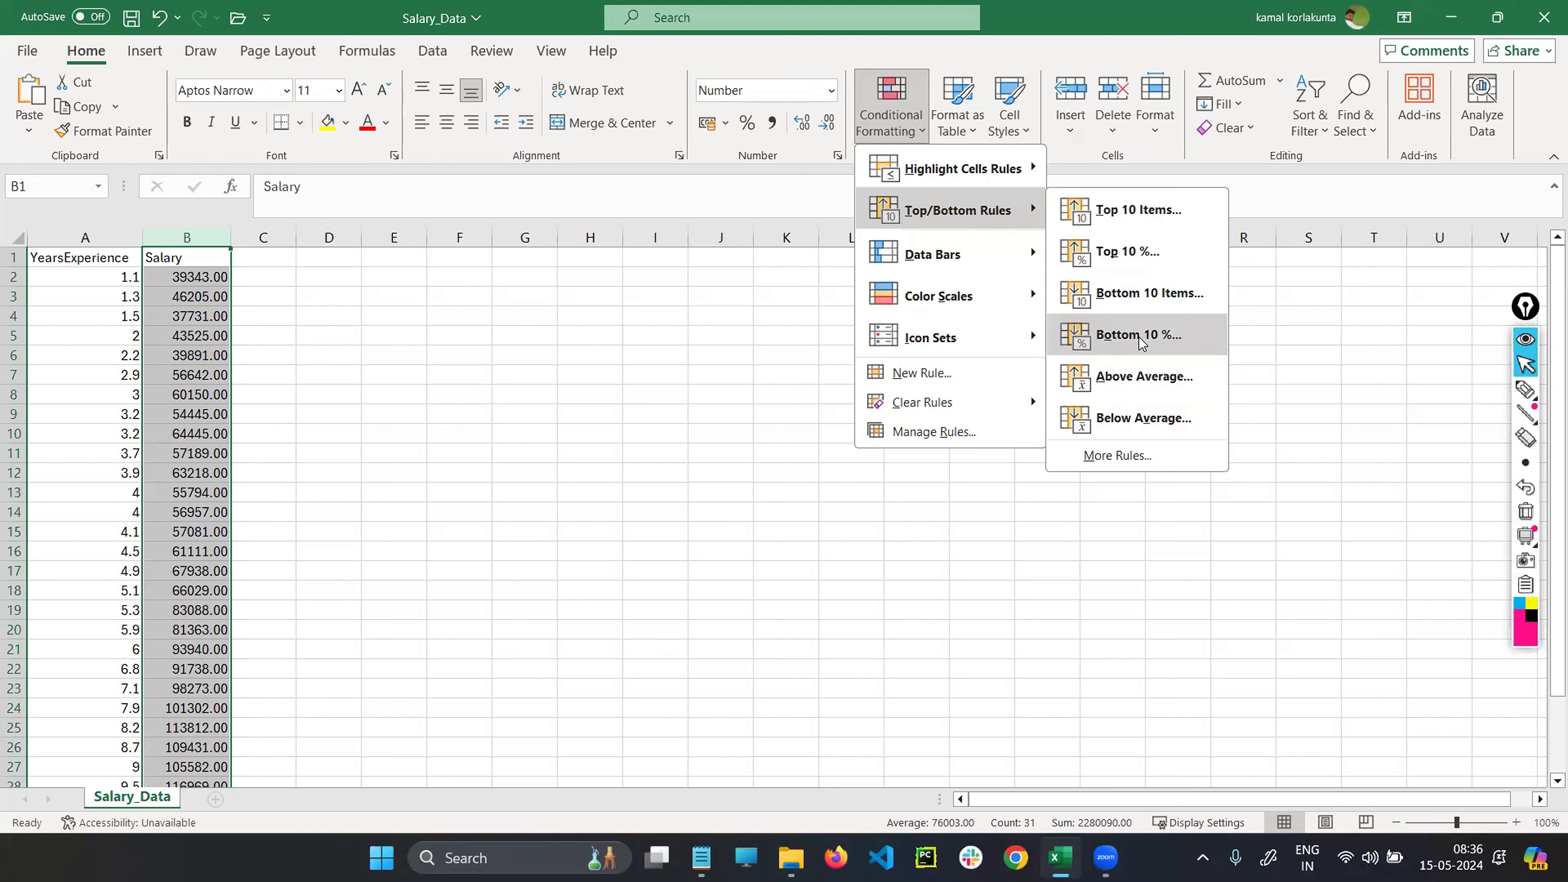
click(1135, 213)
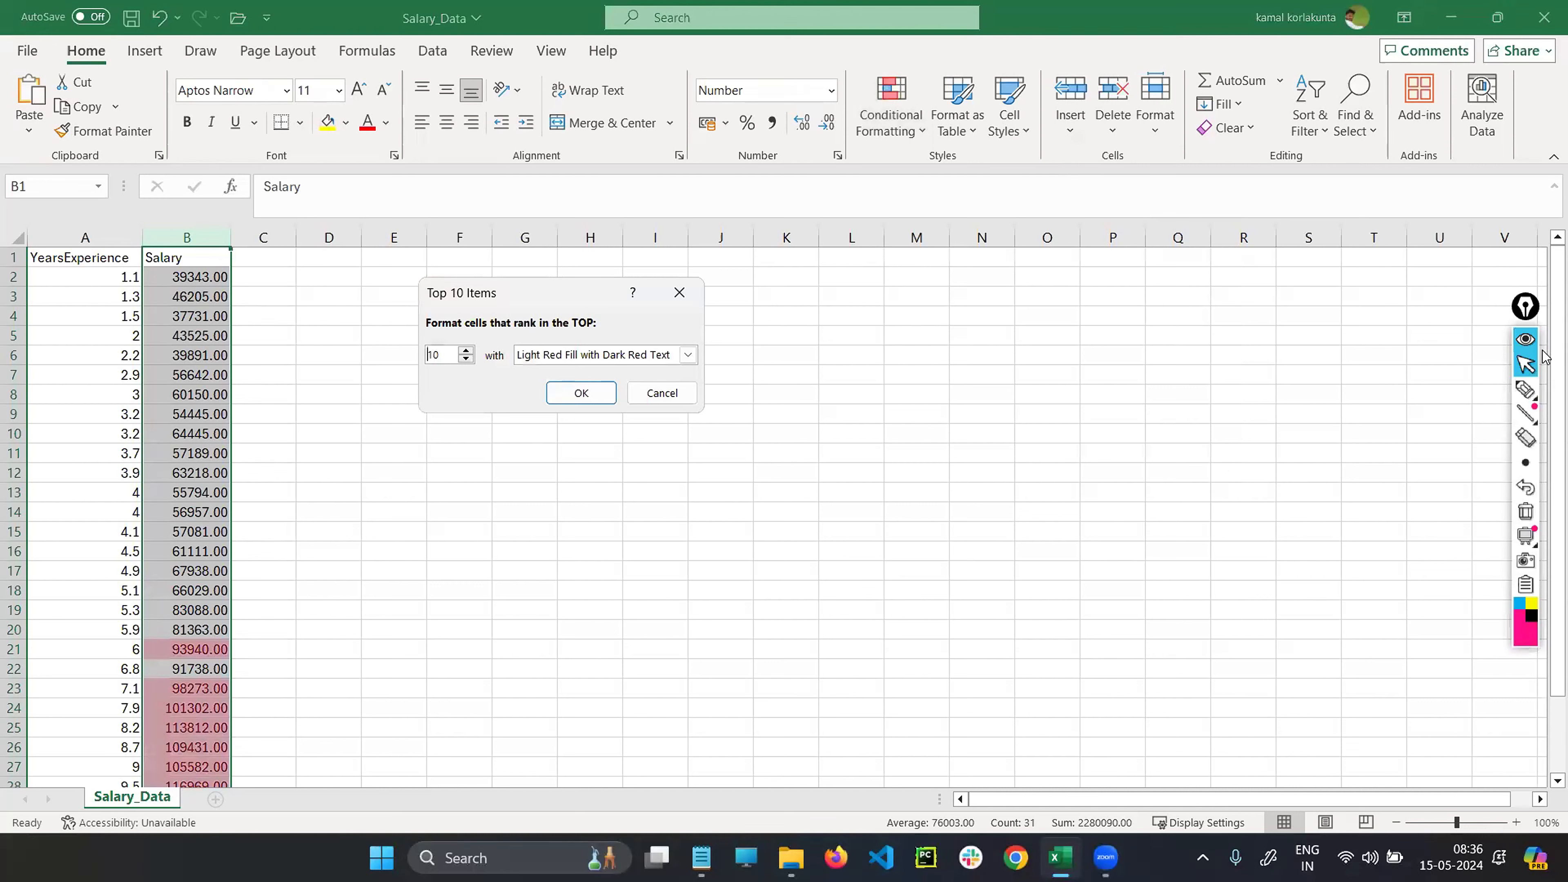
click(569, 396)
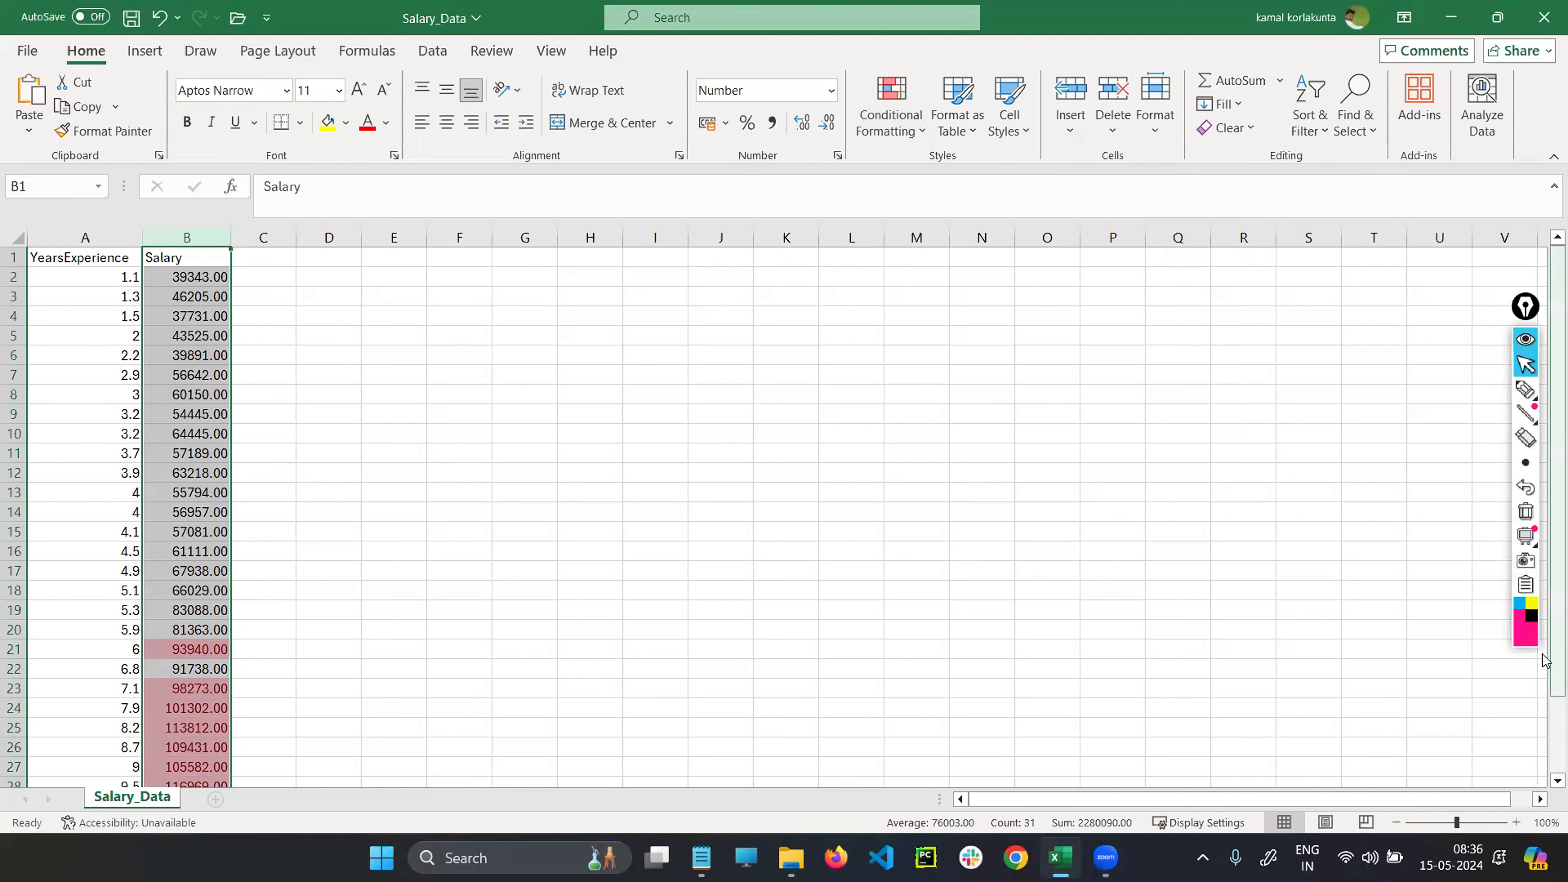
scroll(1545, 660, down, 1)
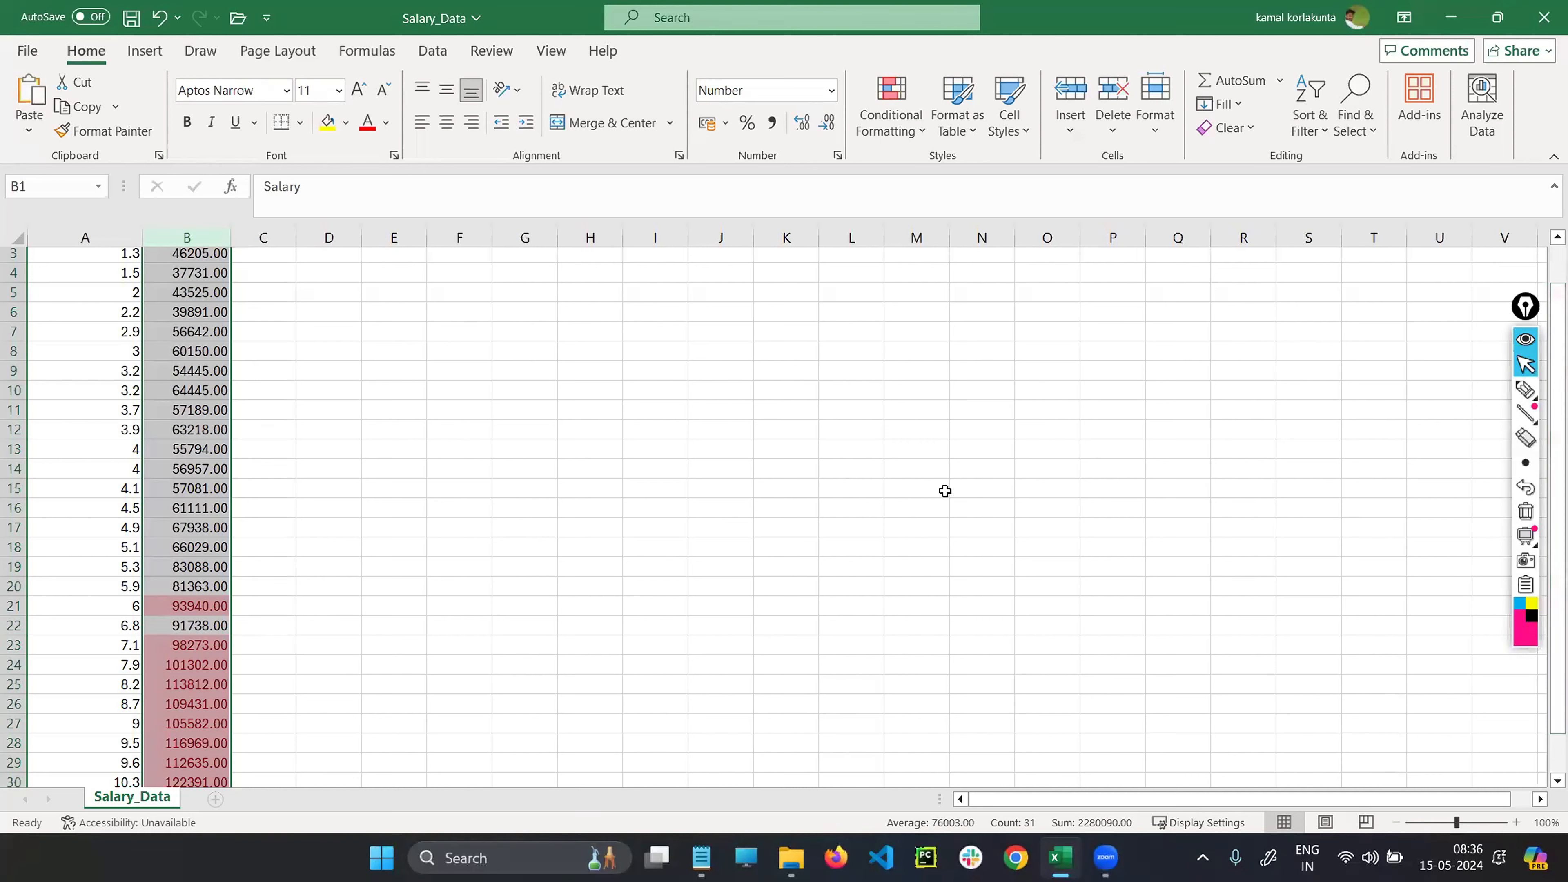
click(1524, 391)
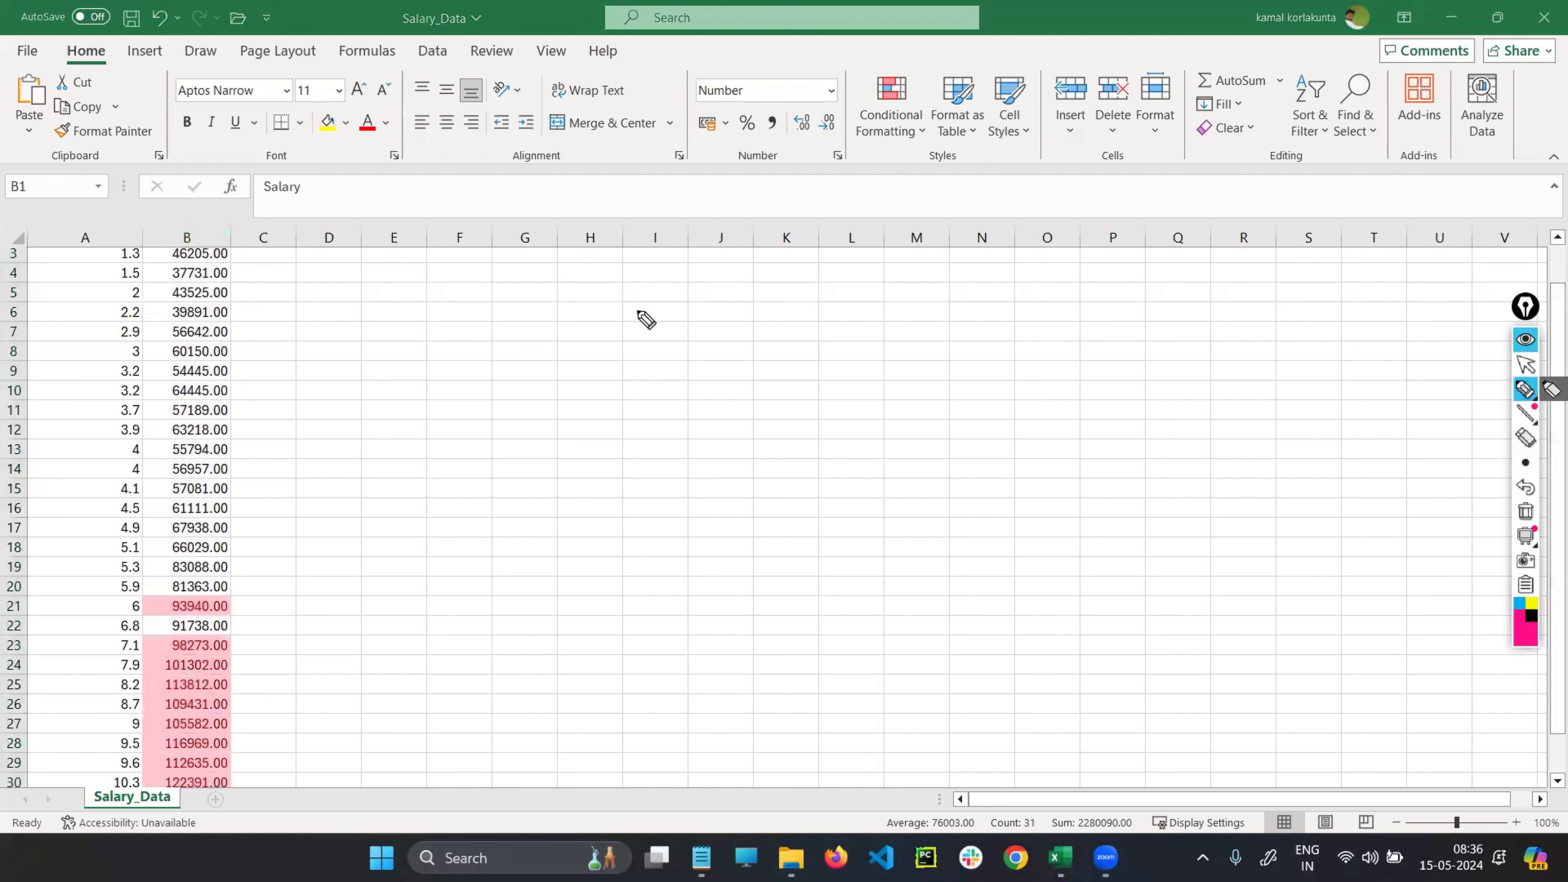
drag(585, 289, 585, 390)
drag(550, 320, 637, 273)
drag(635, 301, 636, 312)
drag(714, 290, 716, 394)
drag(717, 295, 732, 305)
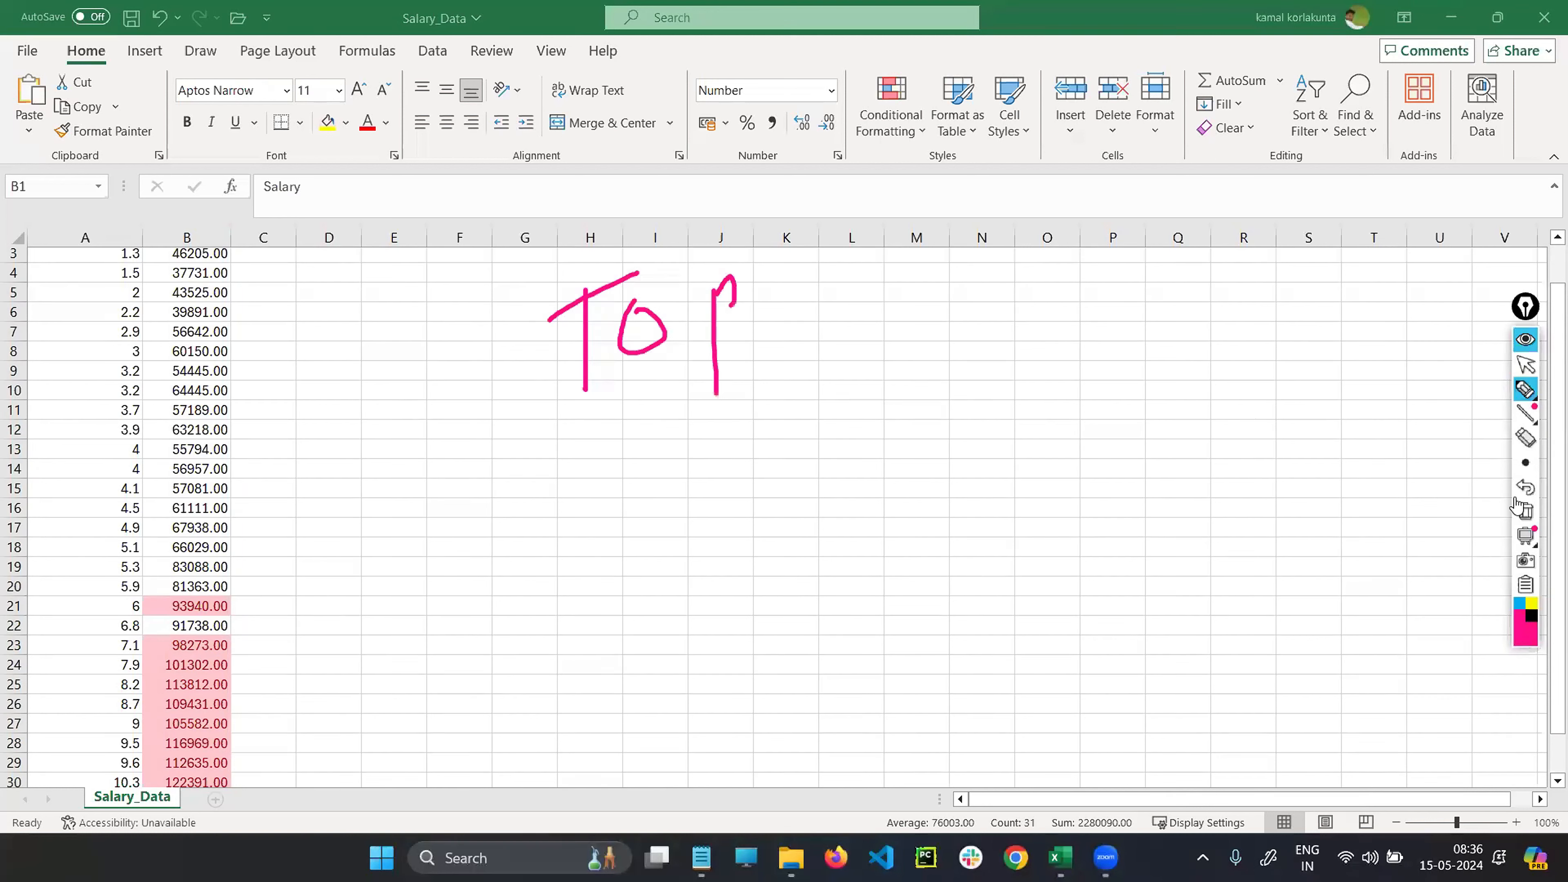
click(1530, 516)
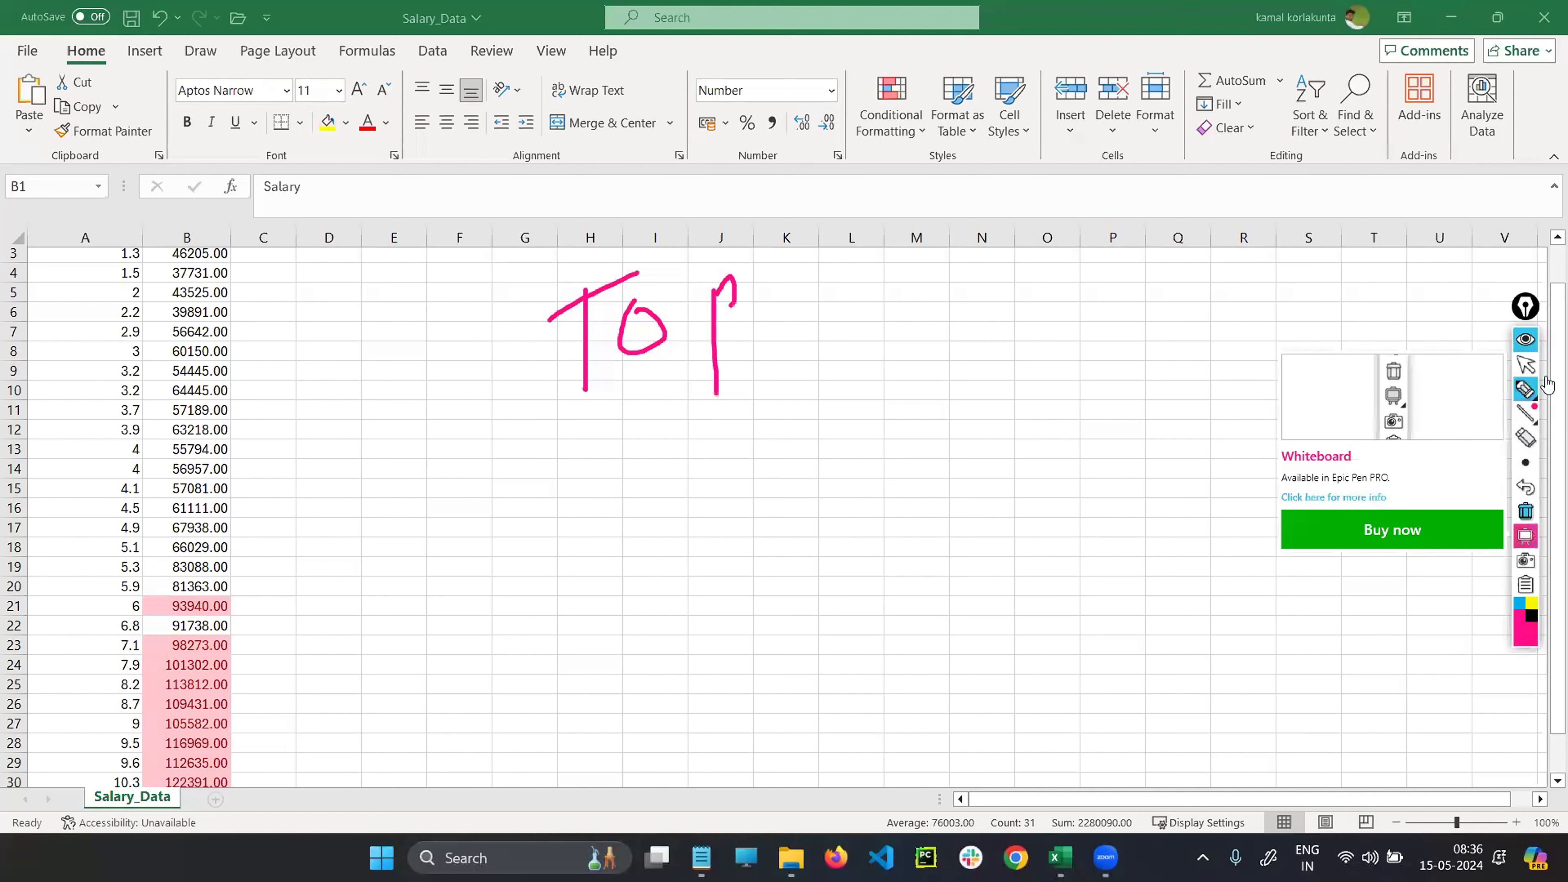
click(1528, 367)
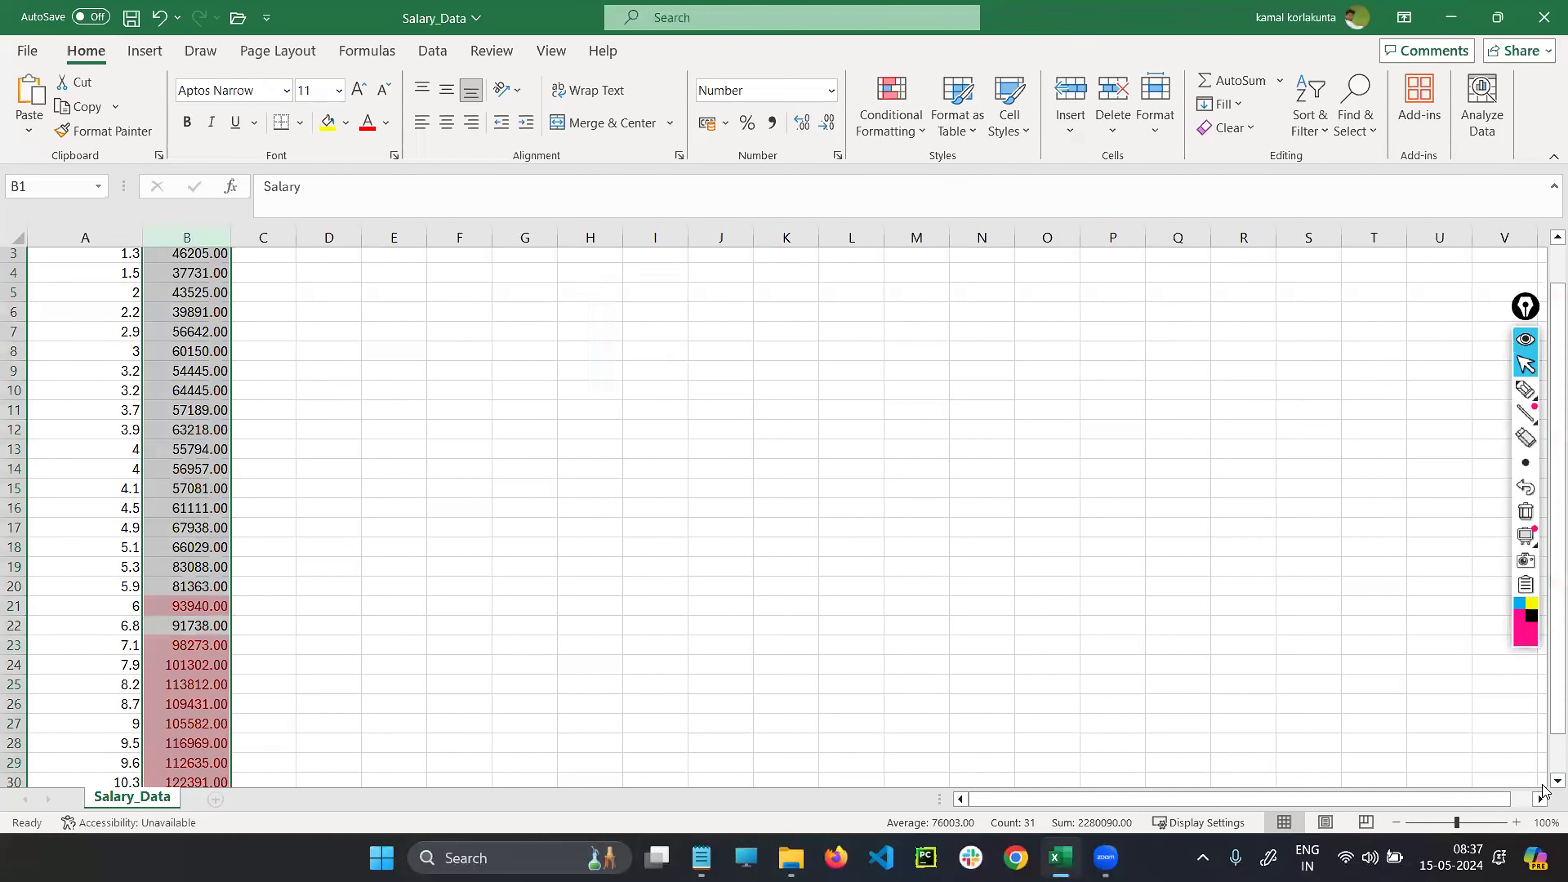
- Try to highlight only the top 5 Salary values with another Top 10 Items rule using Light Red Fill with Dark Red Text
scroll(1542, 790, down, 3)
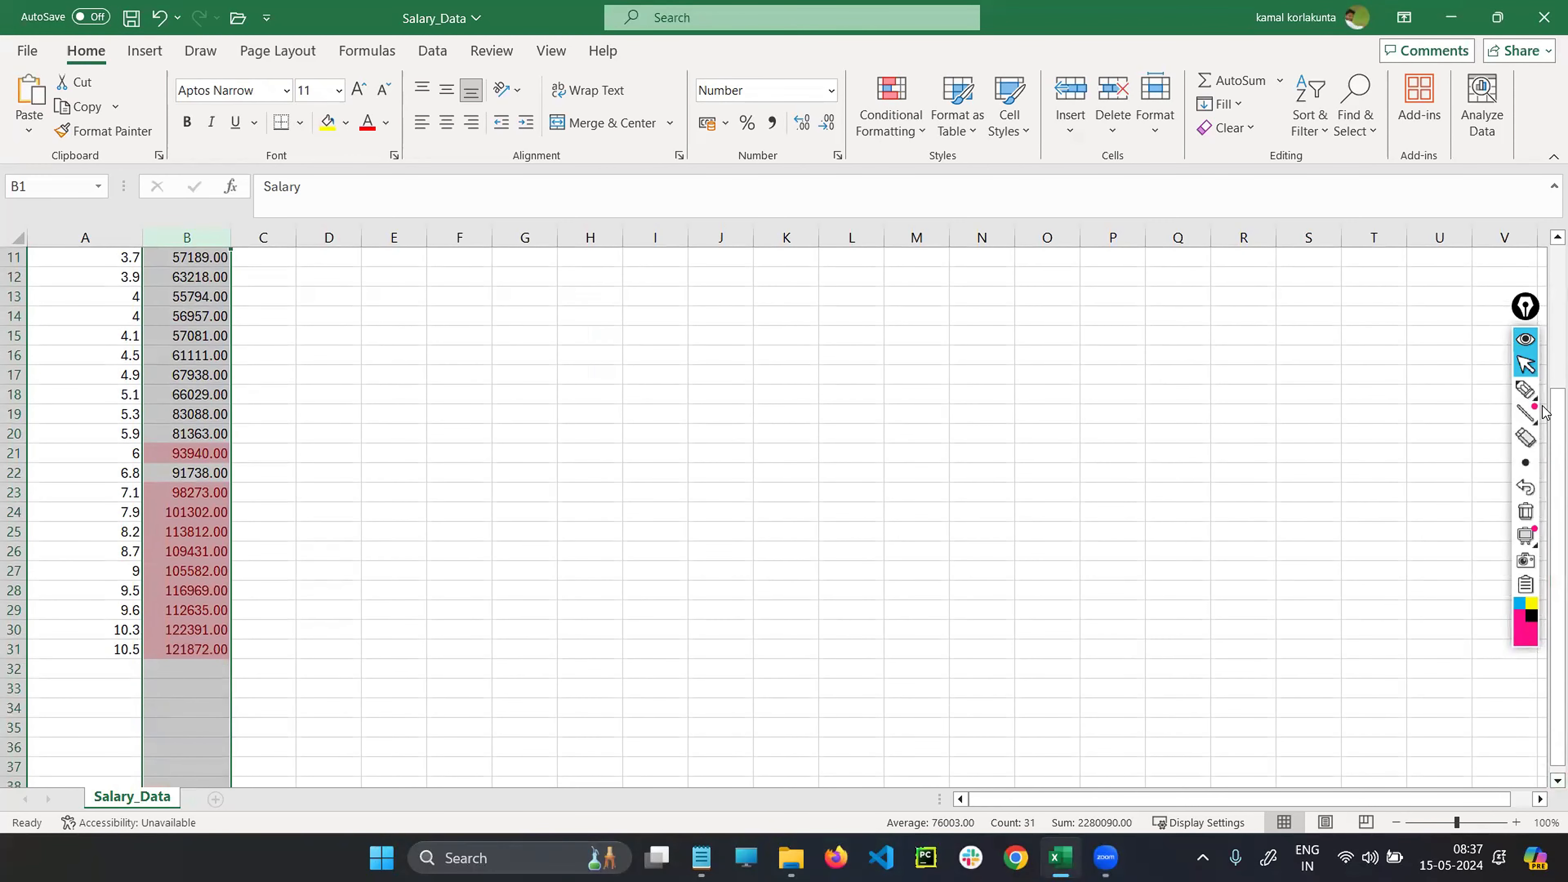
scroll(1543, 395, up, 3)
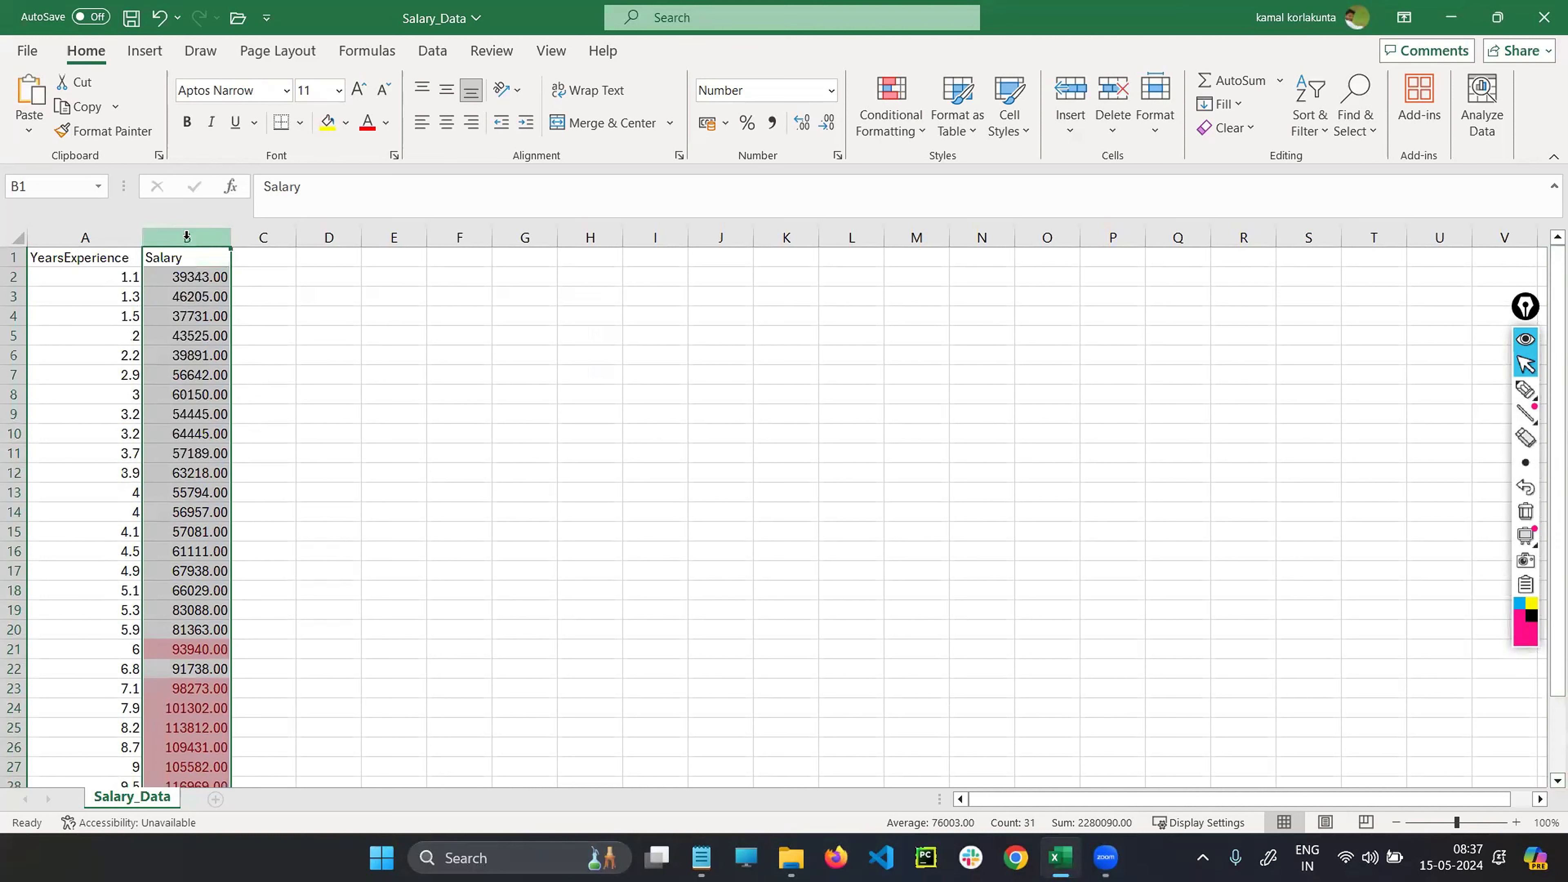
click(892, 135)
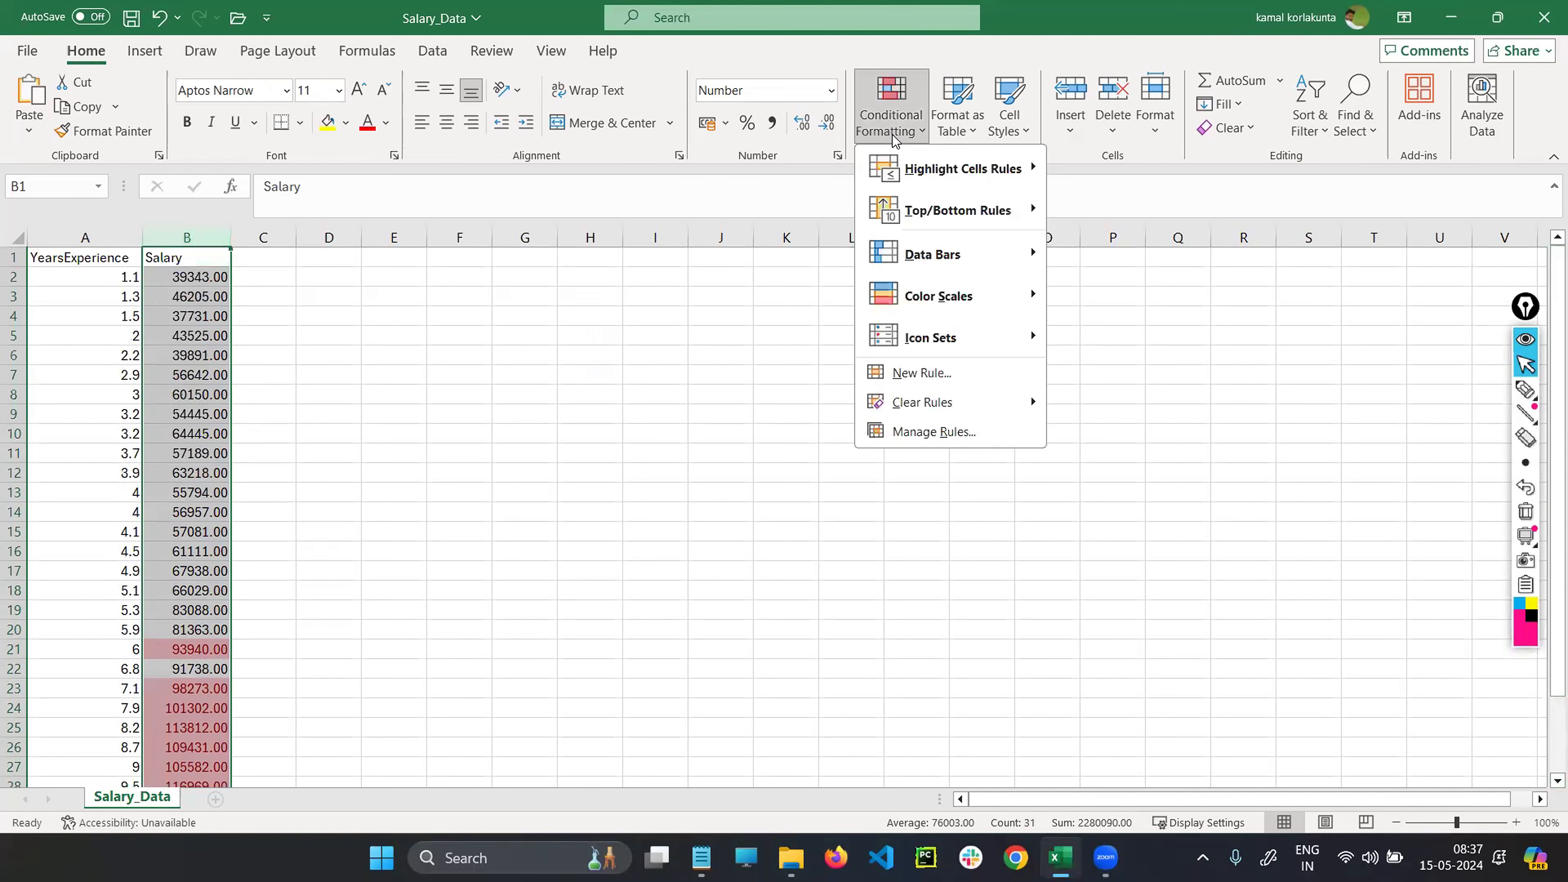
mouse_move(912, 215)
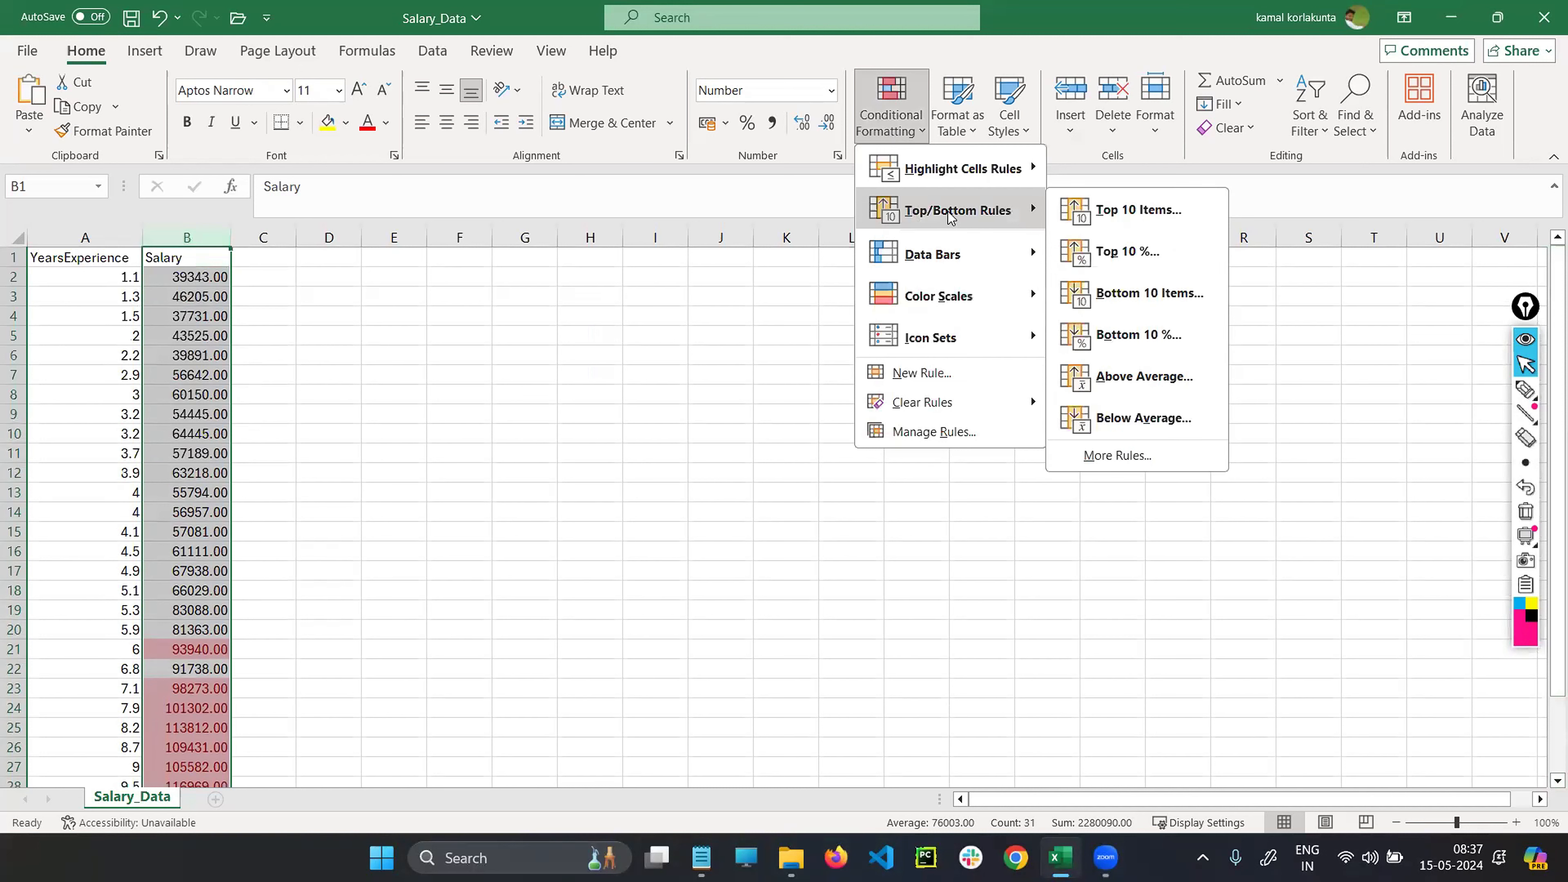
click(1129, 213)
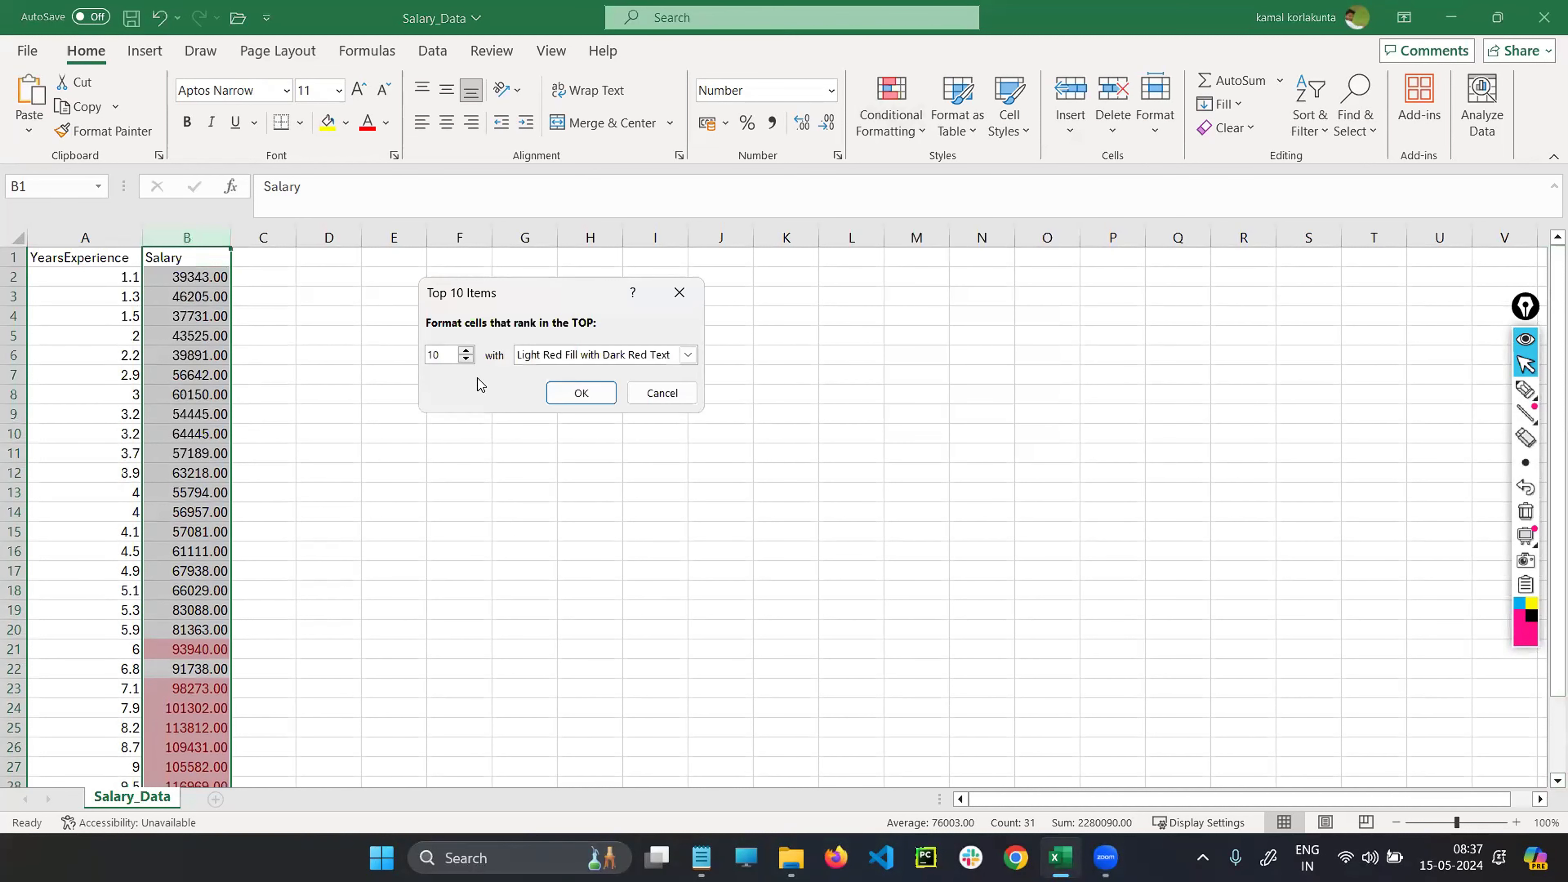
click(466, 359)
click(466, 359)
click(466, 361)
click(467, 361)
click(466, 360)
click(466, 350)
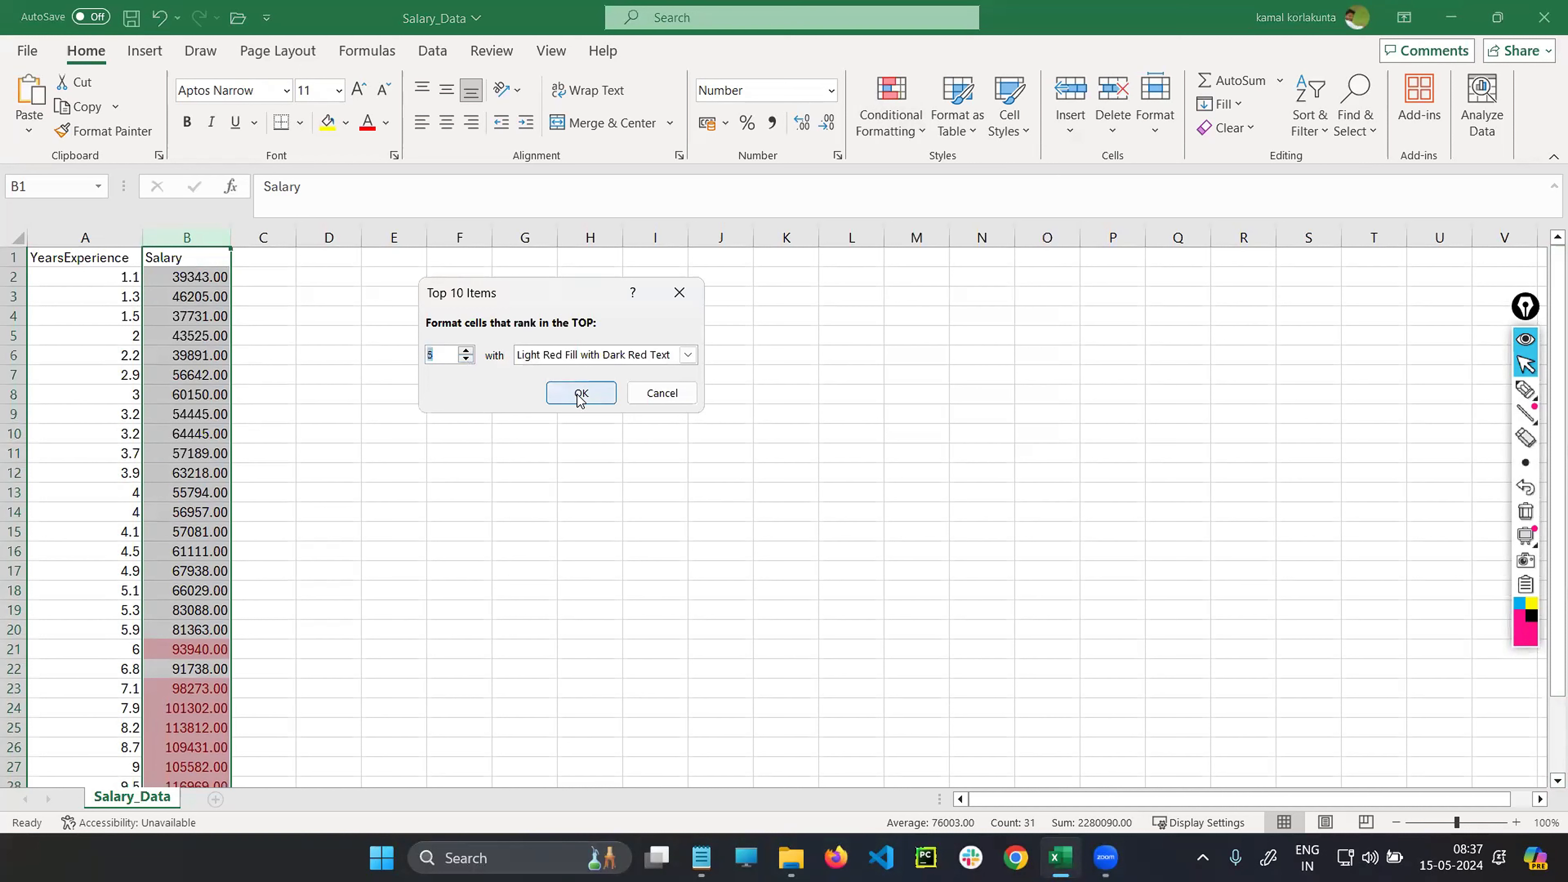
key(Return)
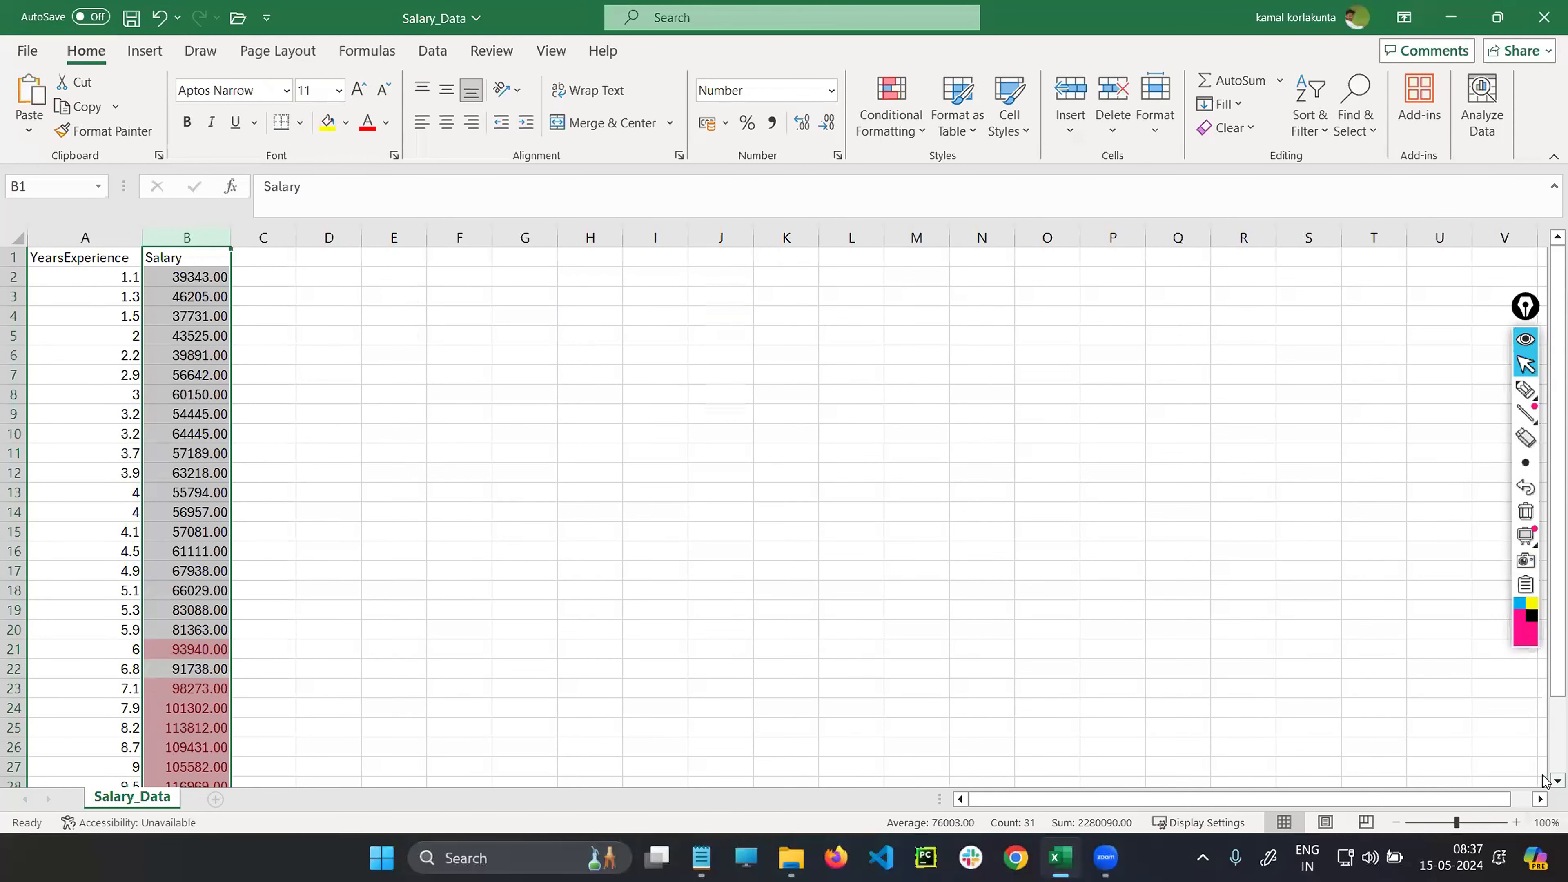
scroll(1545, 780, down, 2)
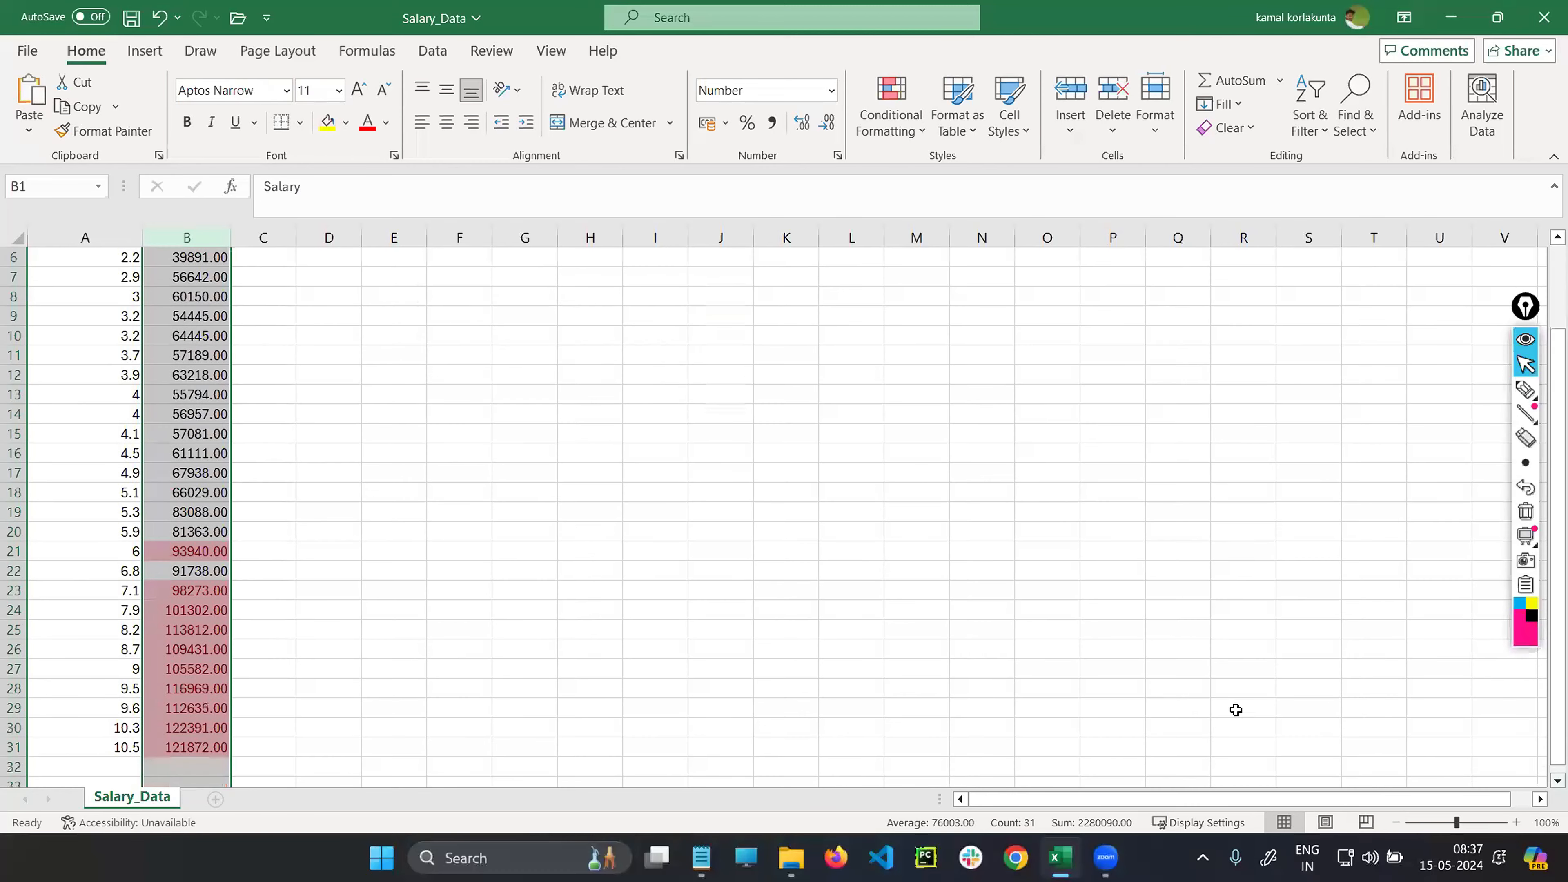
click(694, 592)
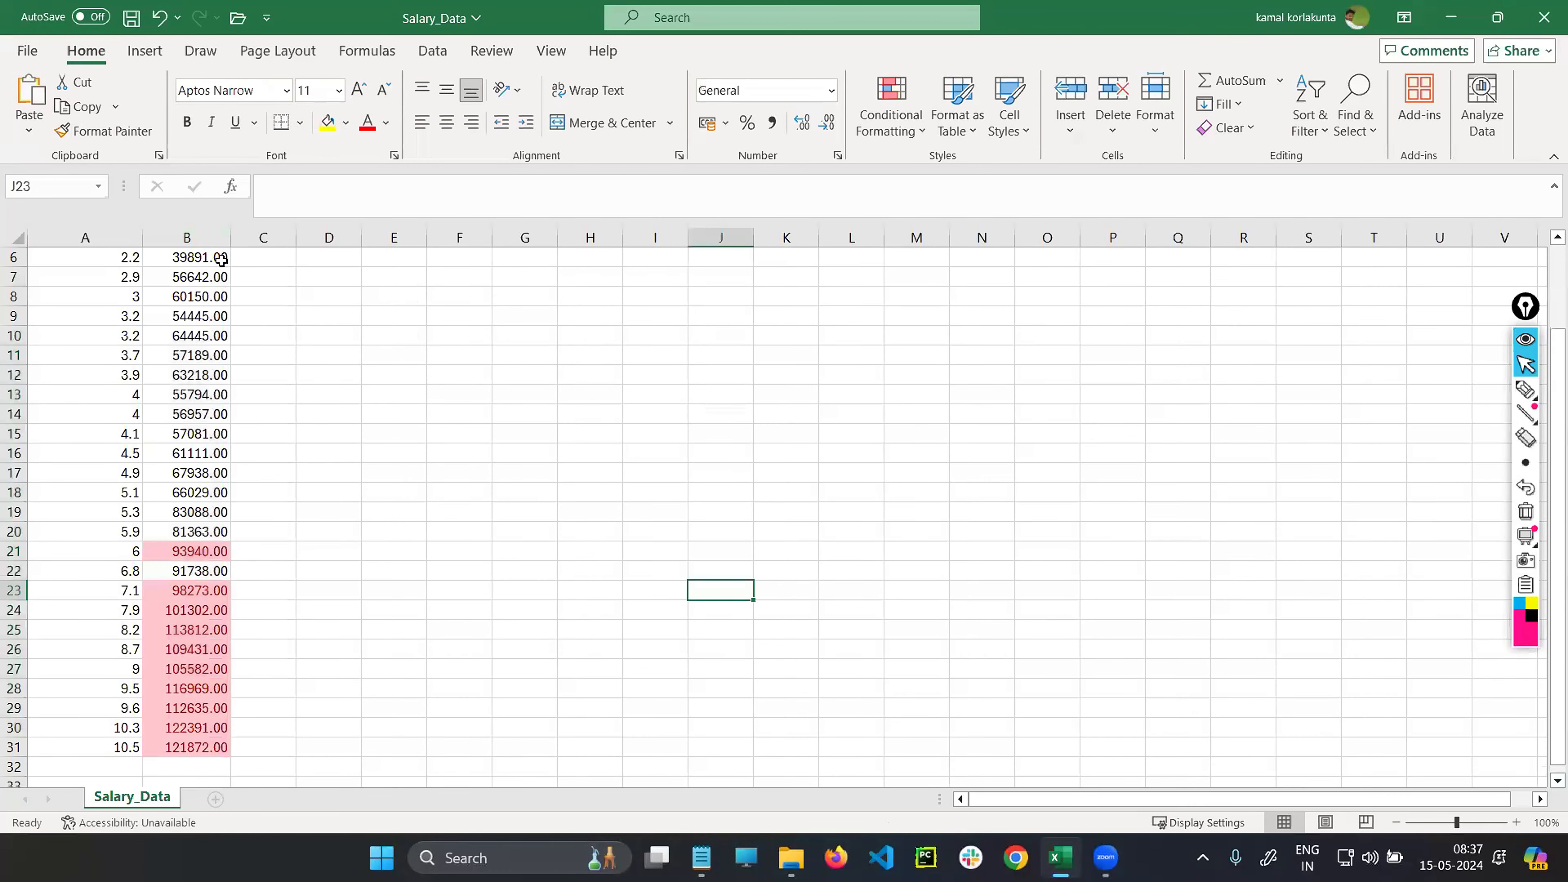
- Select the Salary column and clear its top-items conditional formatting rules from the selected cells
click(208, 235)
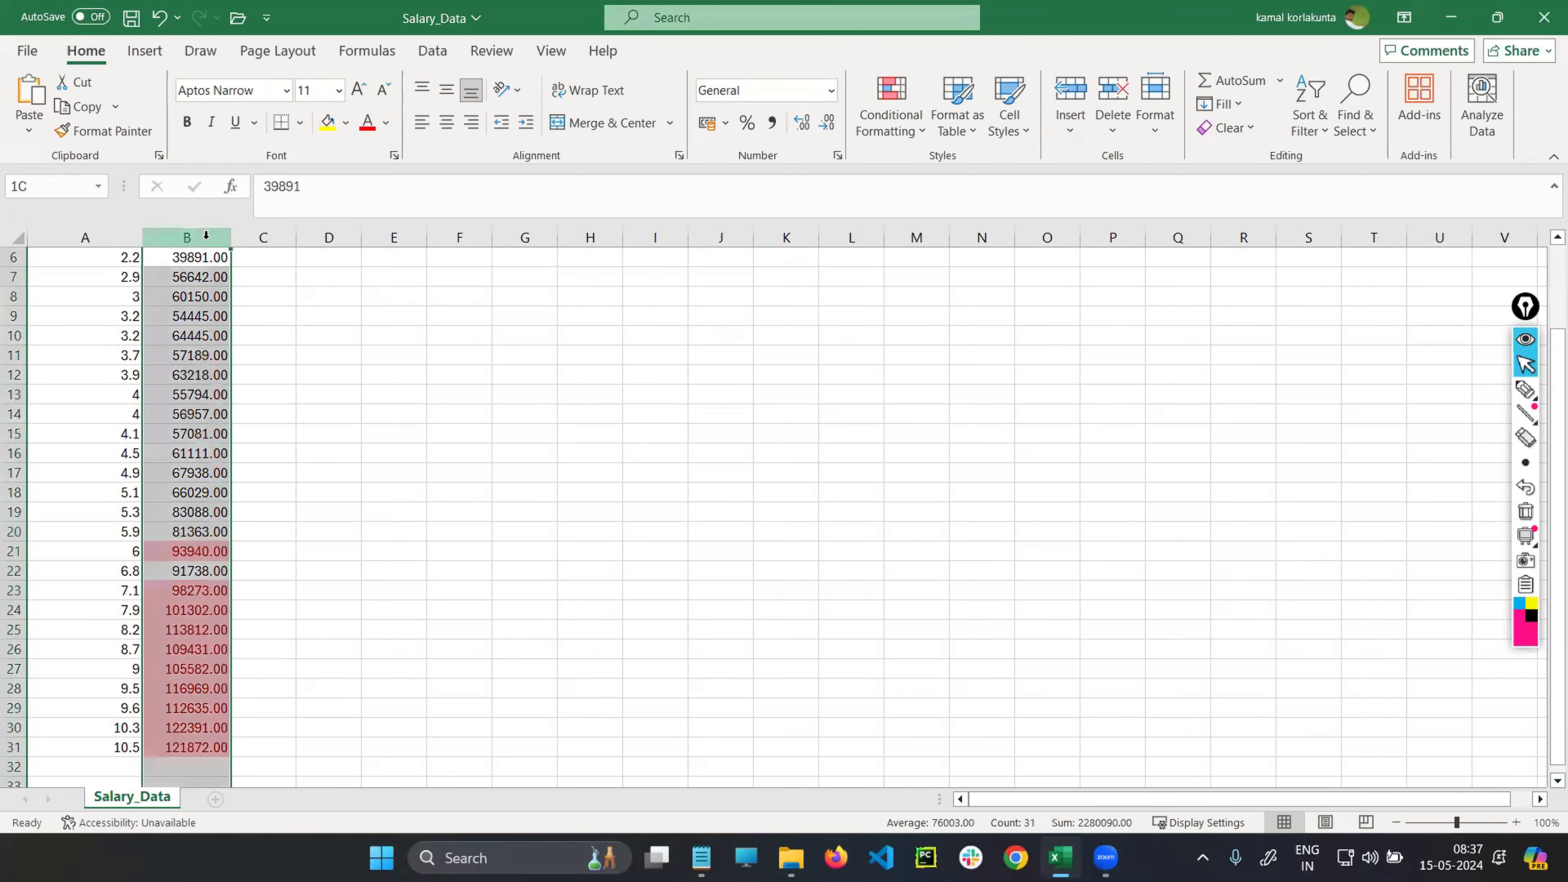
click(889, 126)
mouse_move(910, 405)
click(1106, 403)
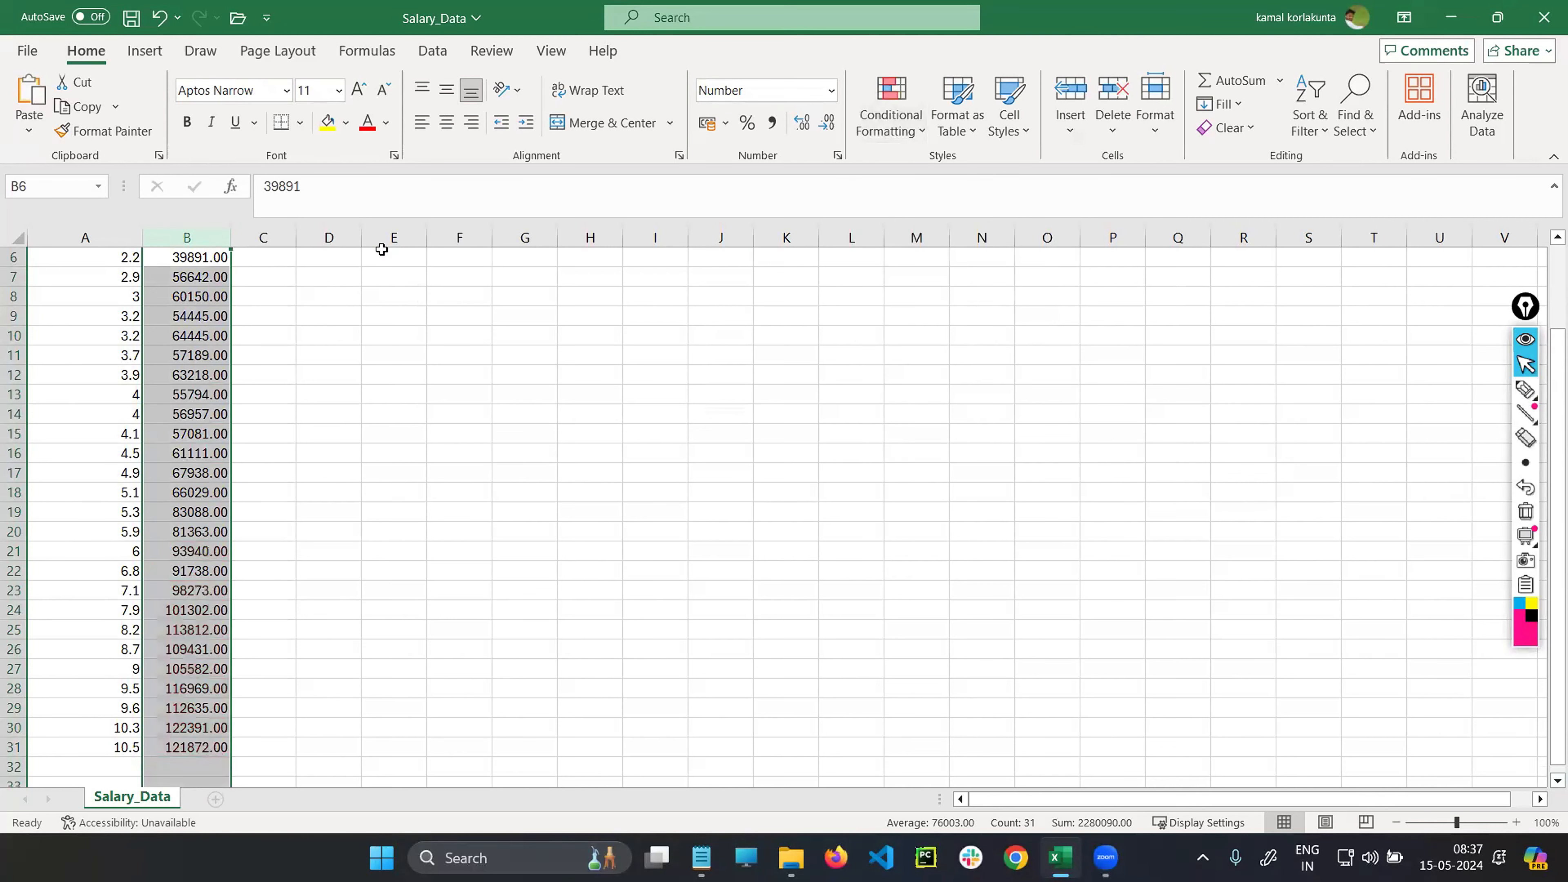
- Apply a Top 10 Items rule to the Salary column, set to the top 5 values with Light Red Fill with Dark Red Text
click(887, 130)
mouse_move(921, 210)
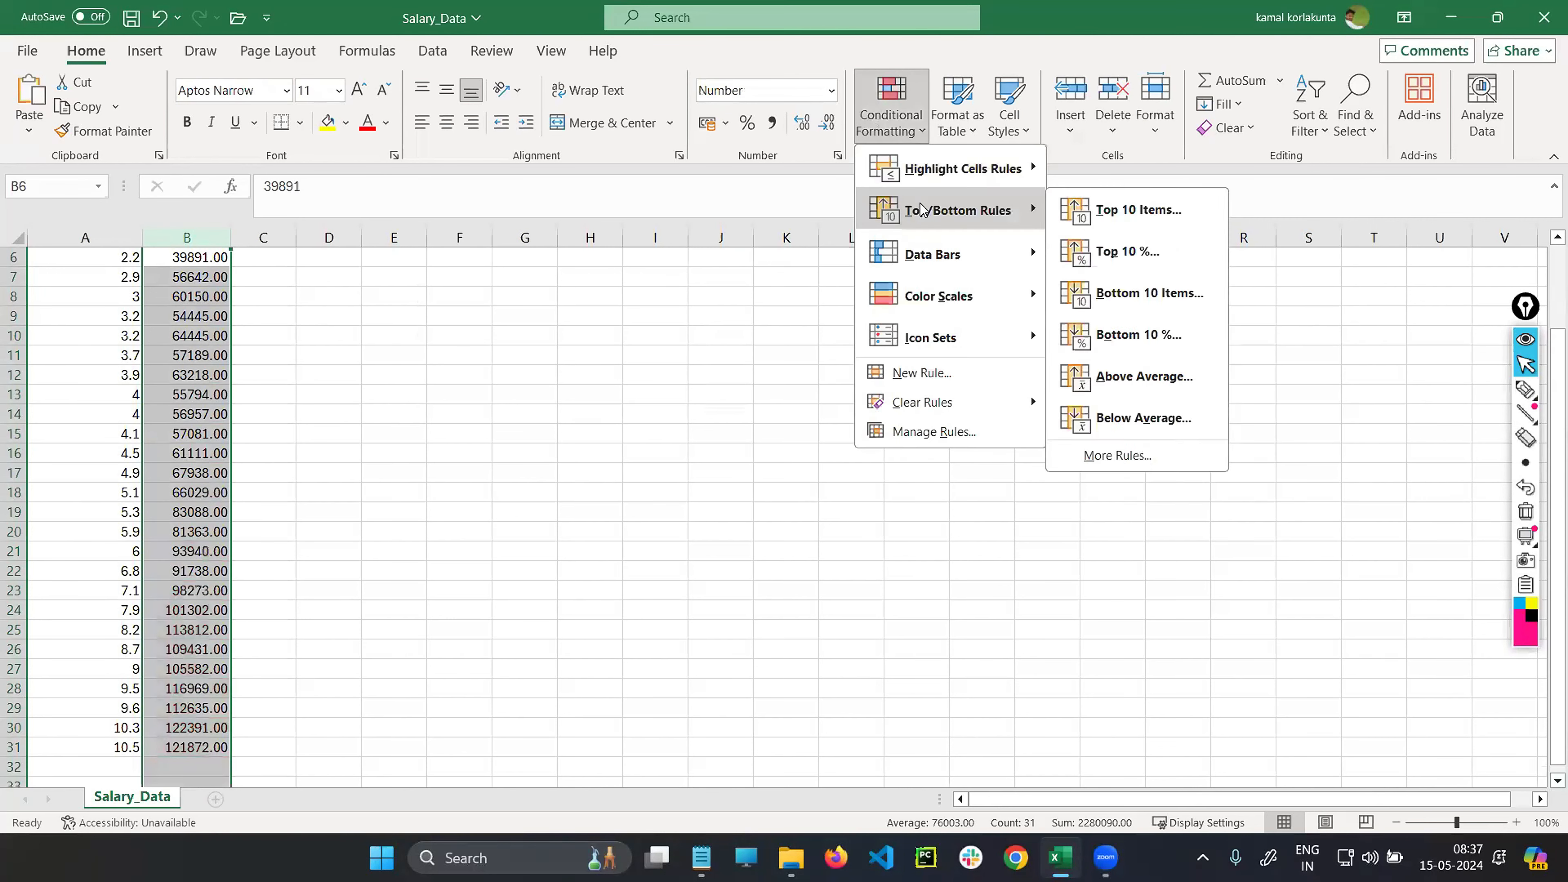
click(1121, 209)
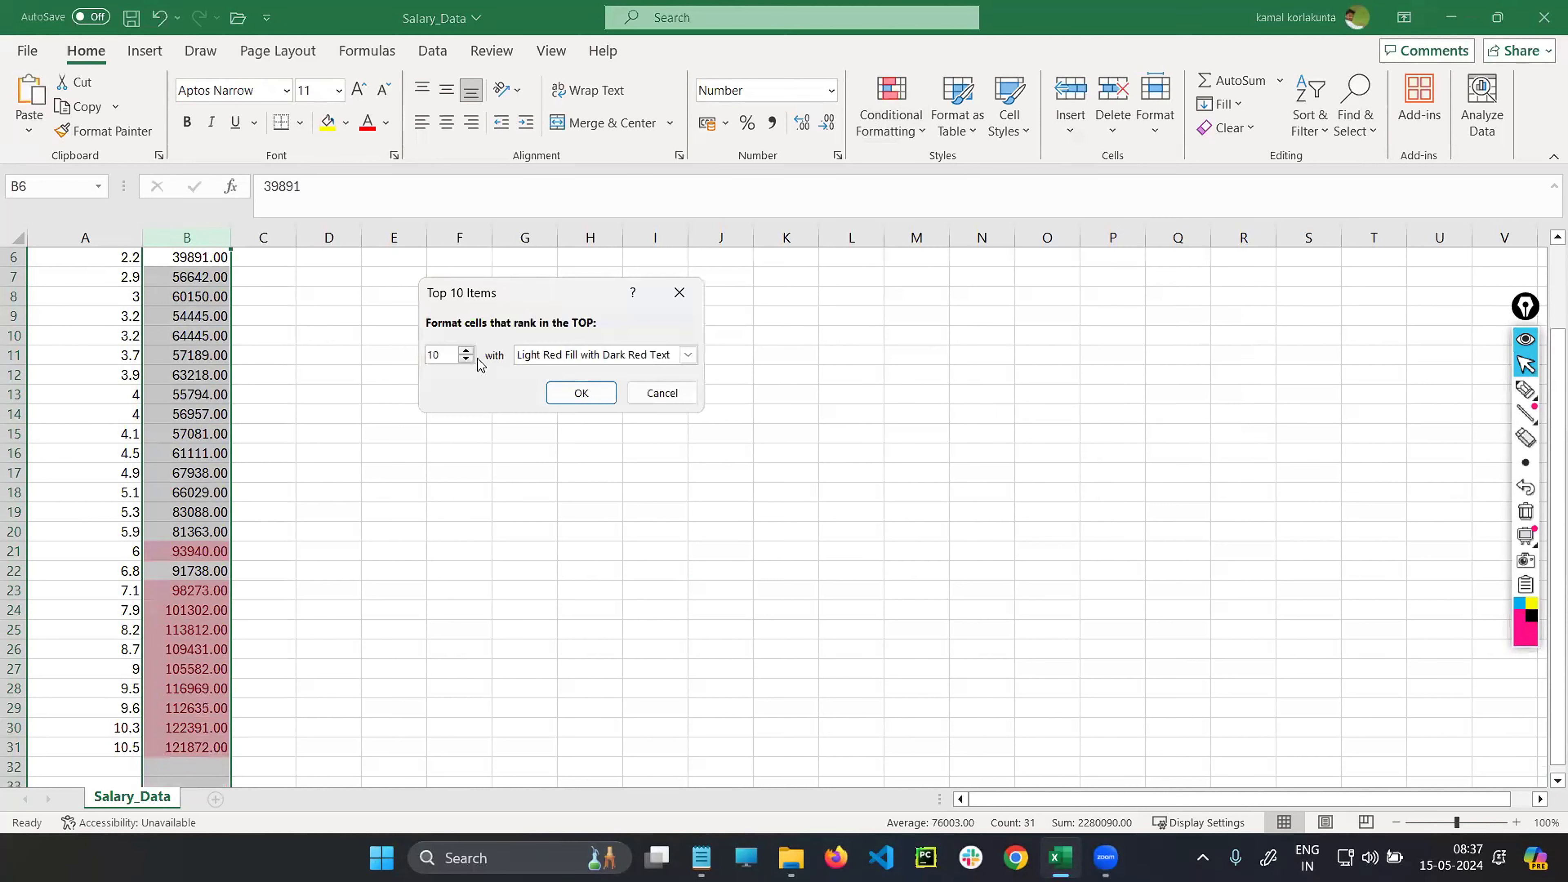
click(467, 359)
click(467, 360)
click(467, 360)
click(467, 359)
click(467, 360)
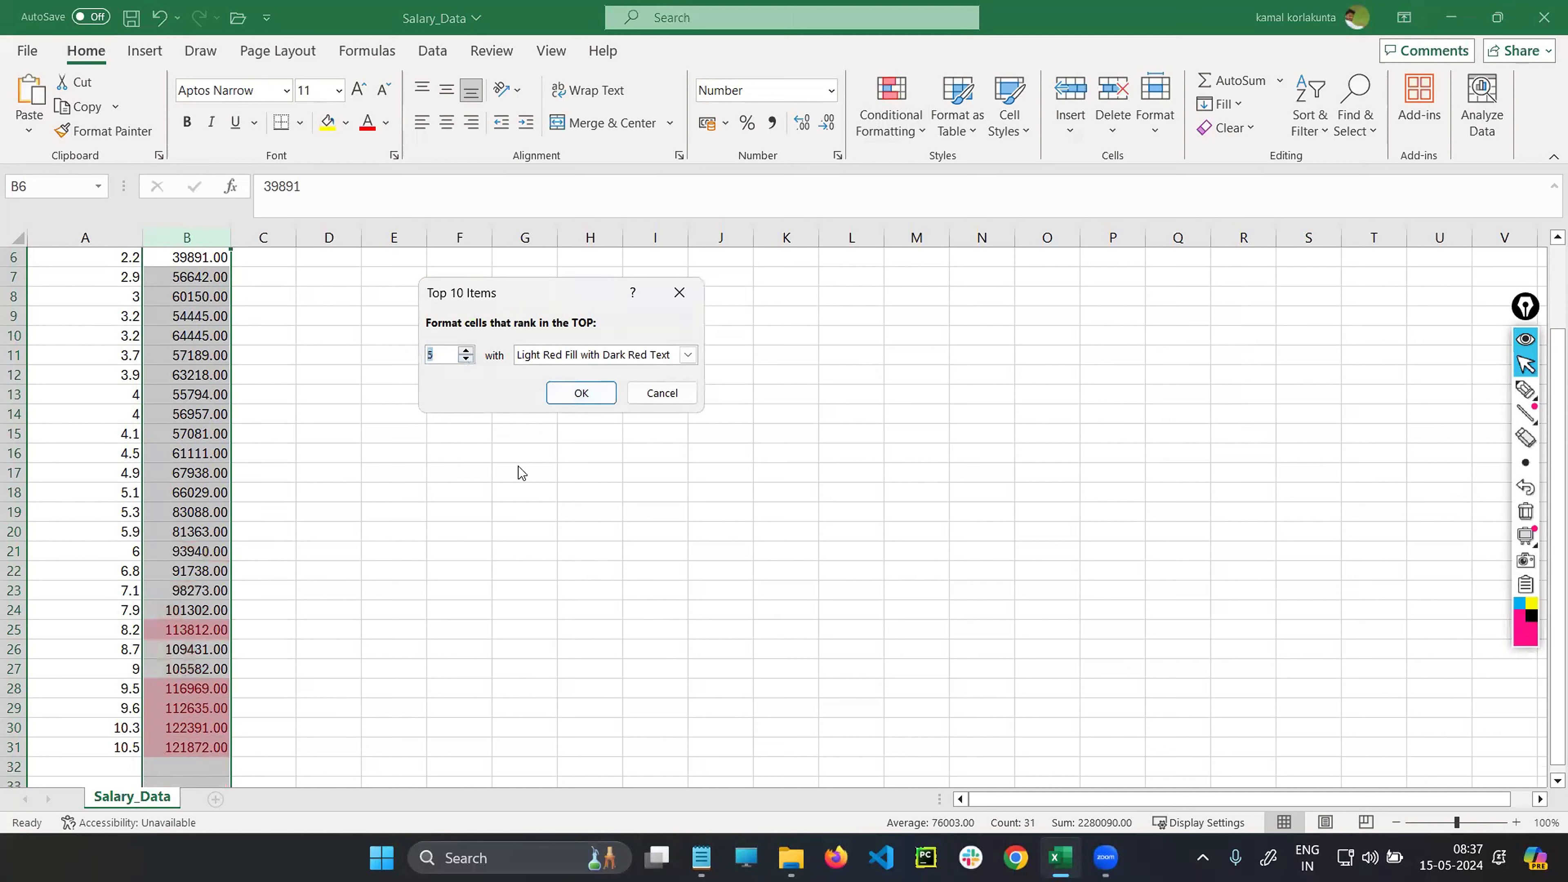
click(580, 394)
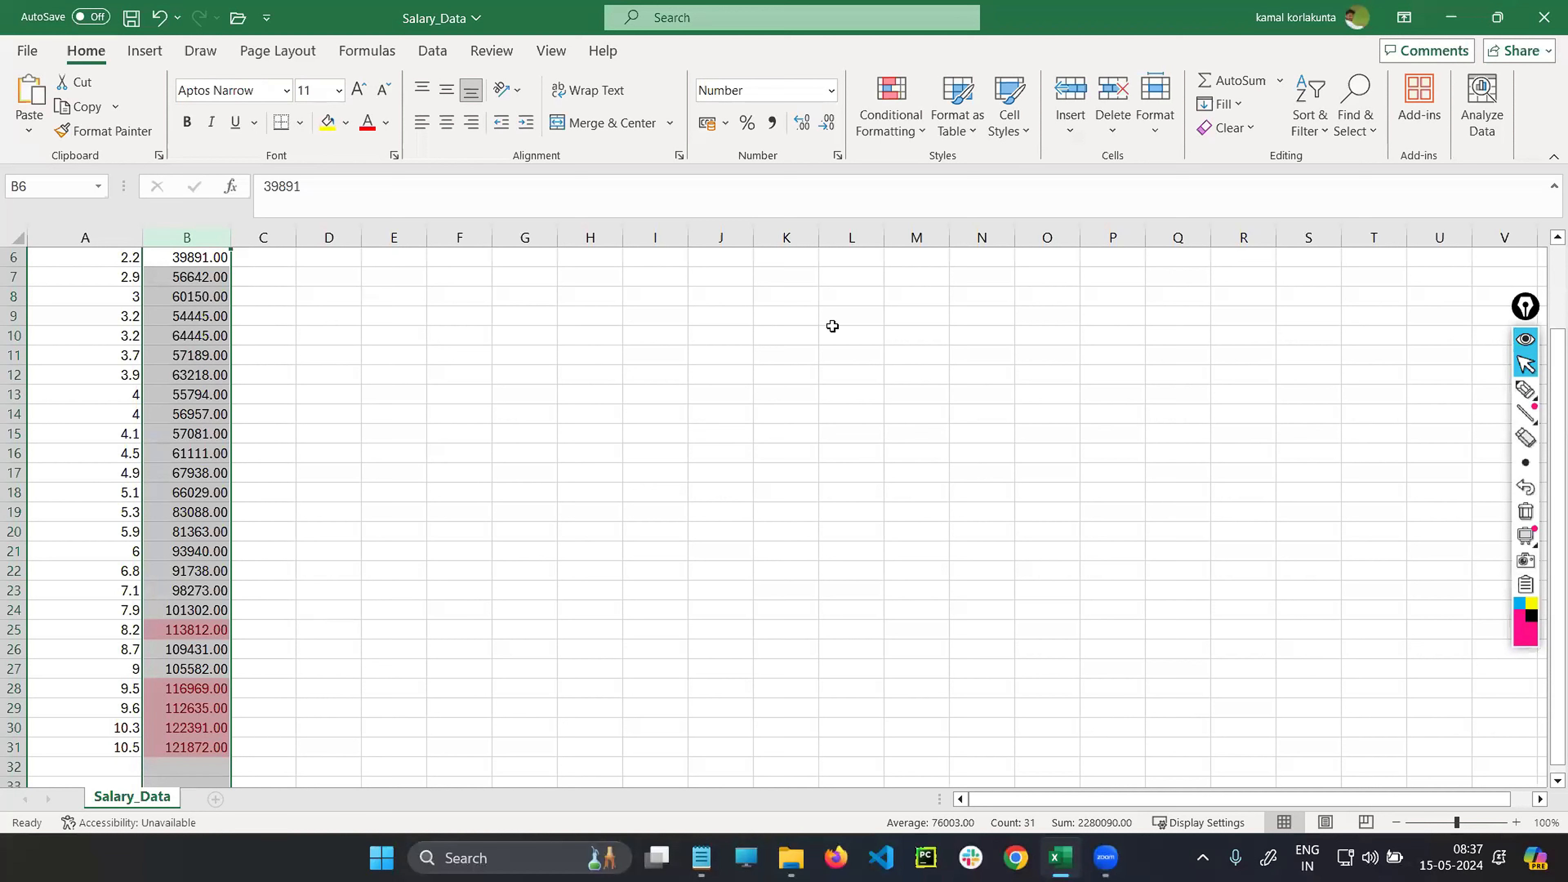
- Open the conditional formatting options for the selected Salary column
click(908, 127)
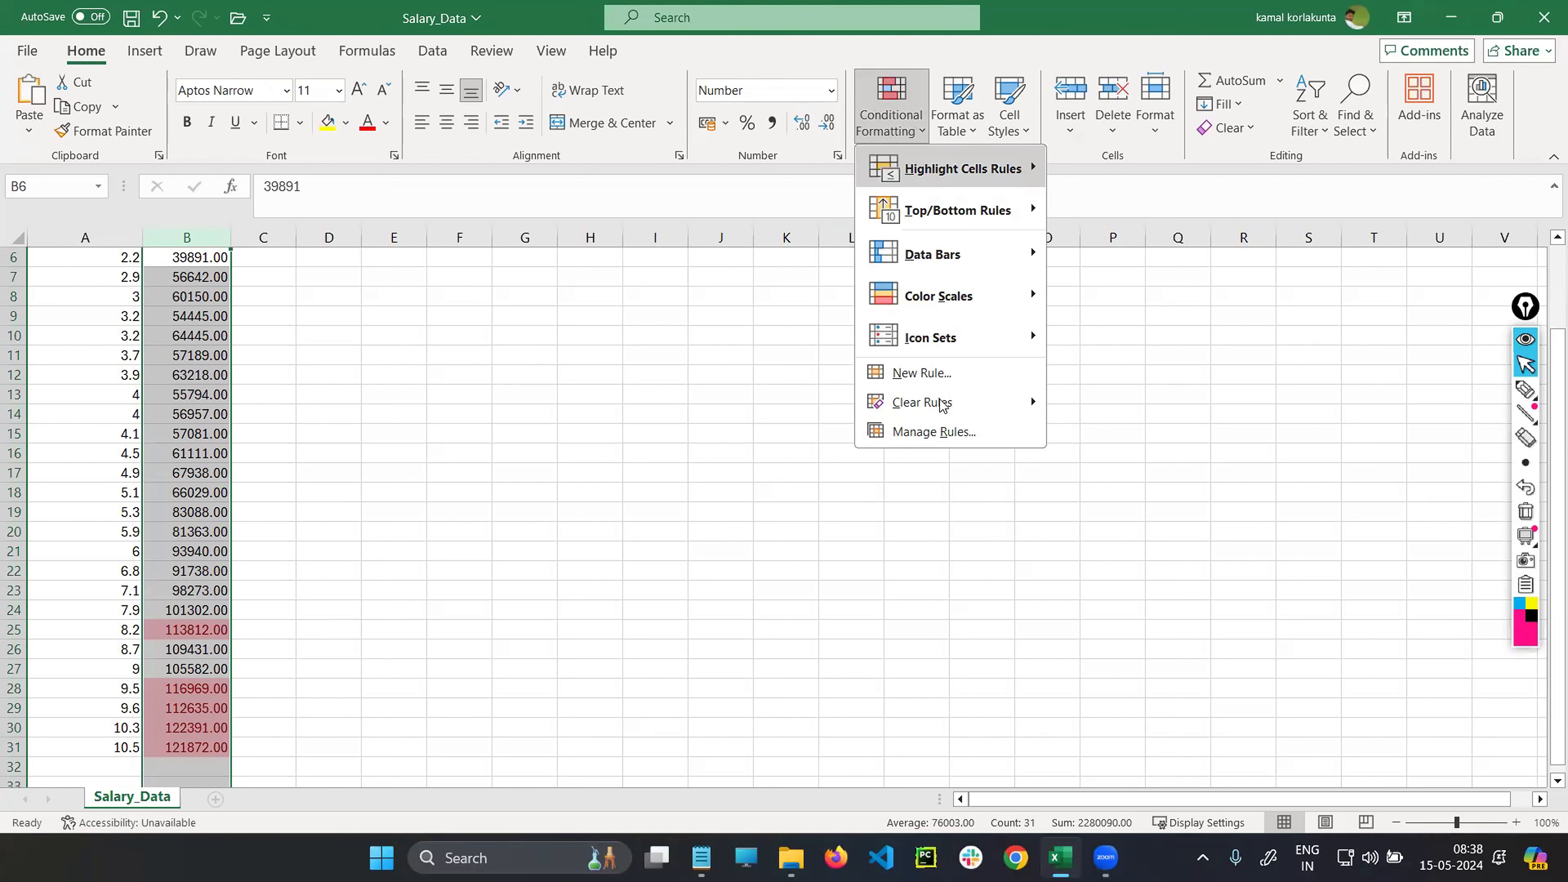
- Clear the conditional formatting rules from the selected Salary column
mouse_move(945, 402)
click(1131, 417)
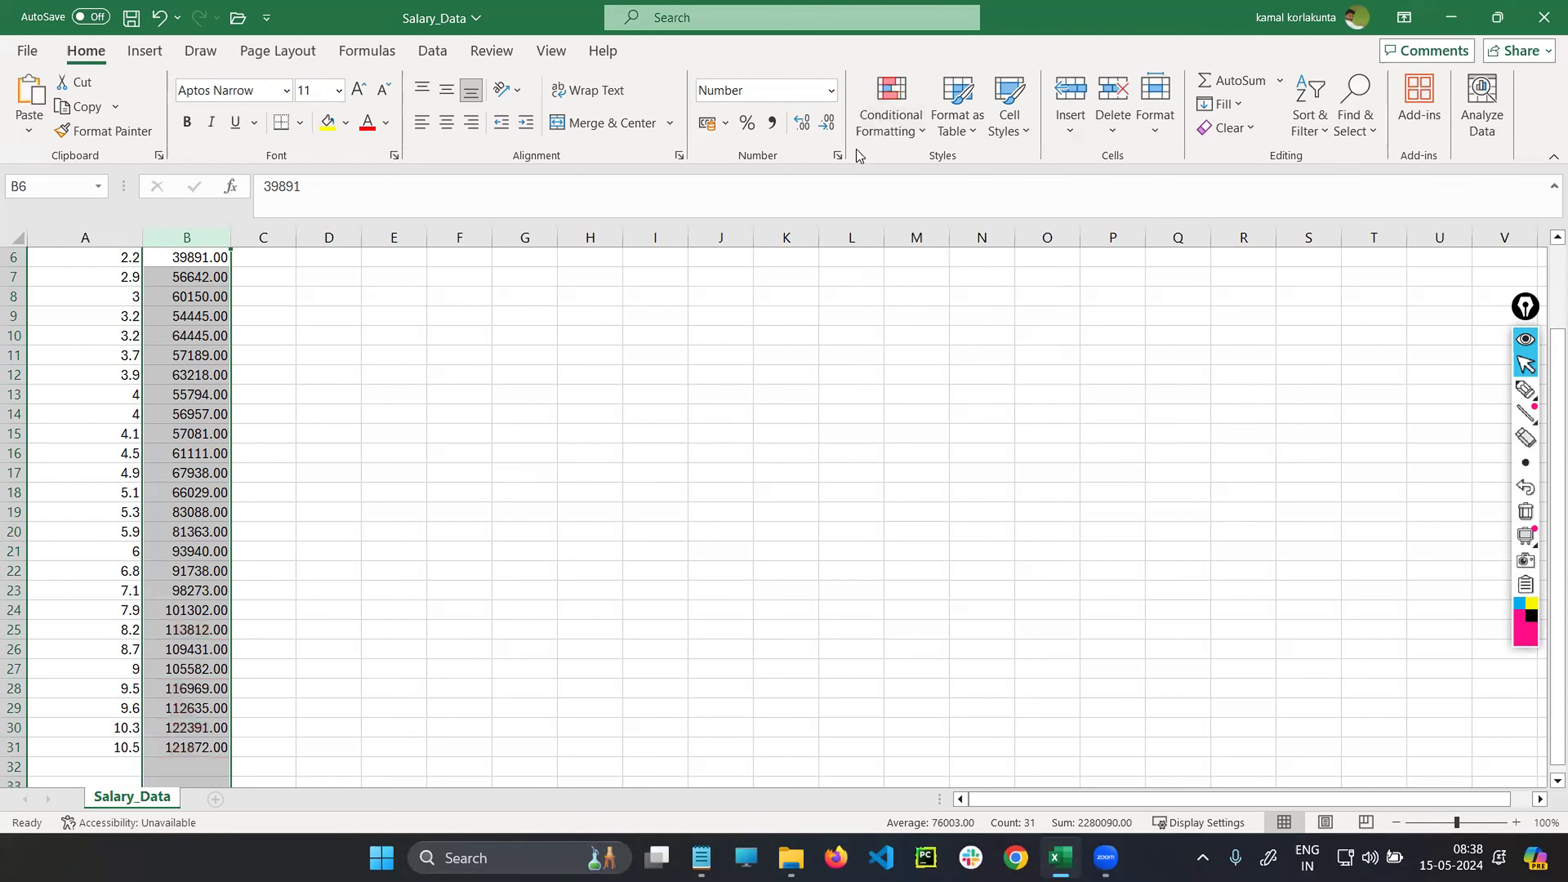
click(889, 122)
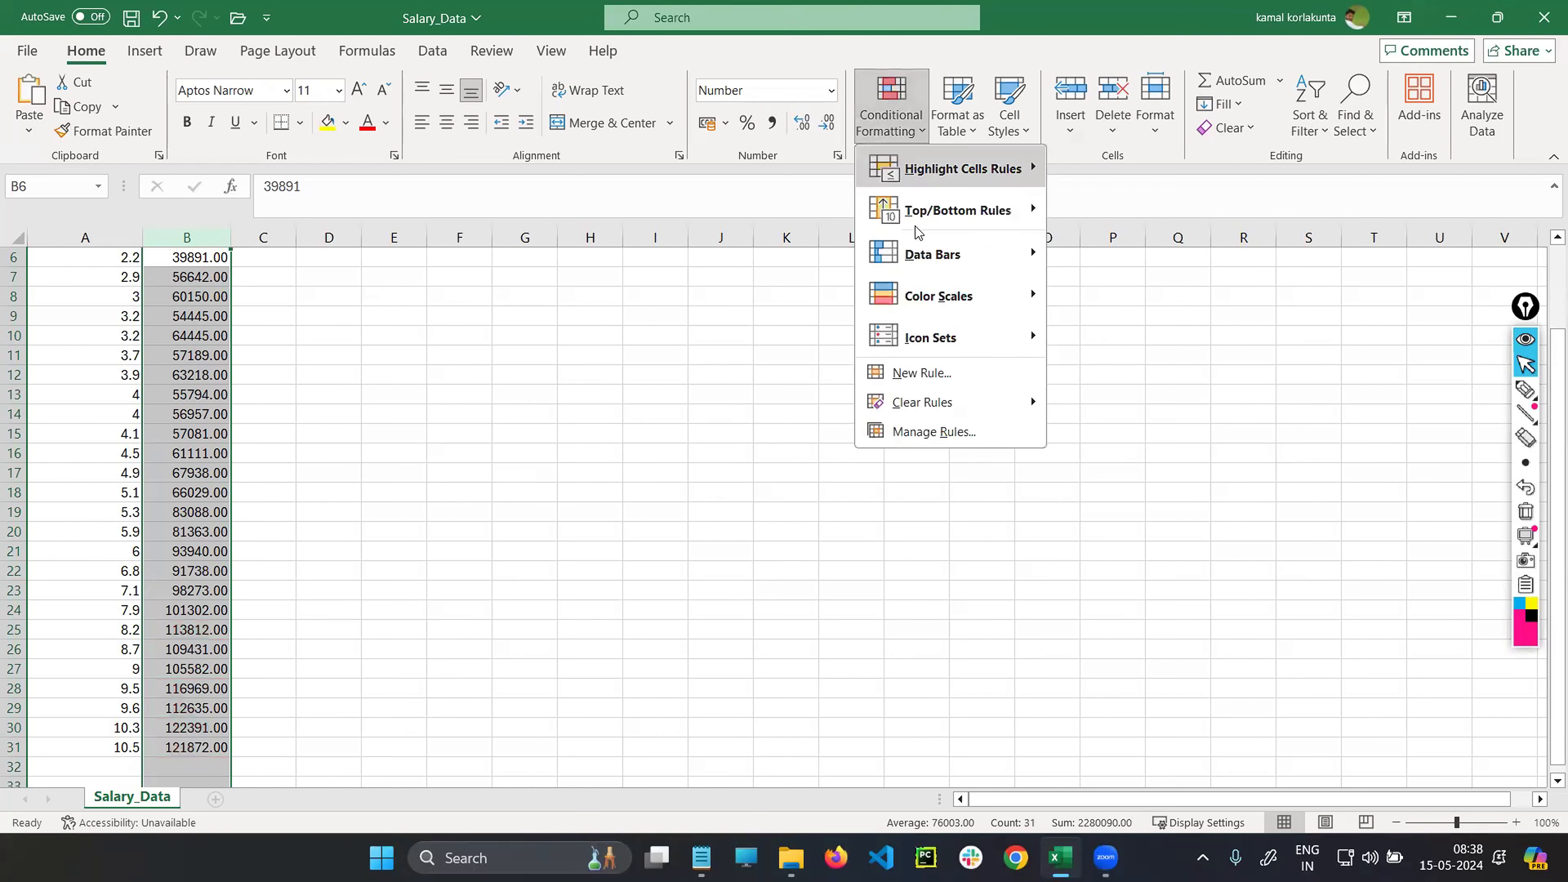
mouse_move(963, 210)
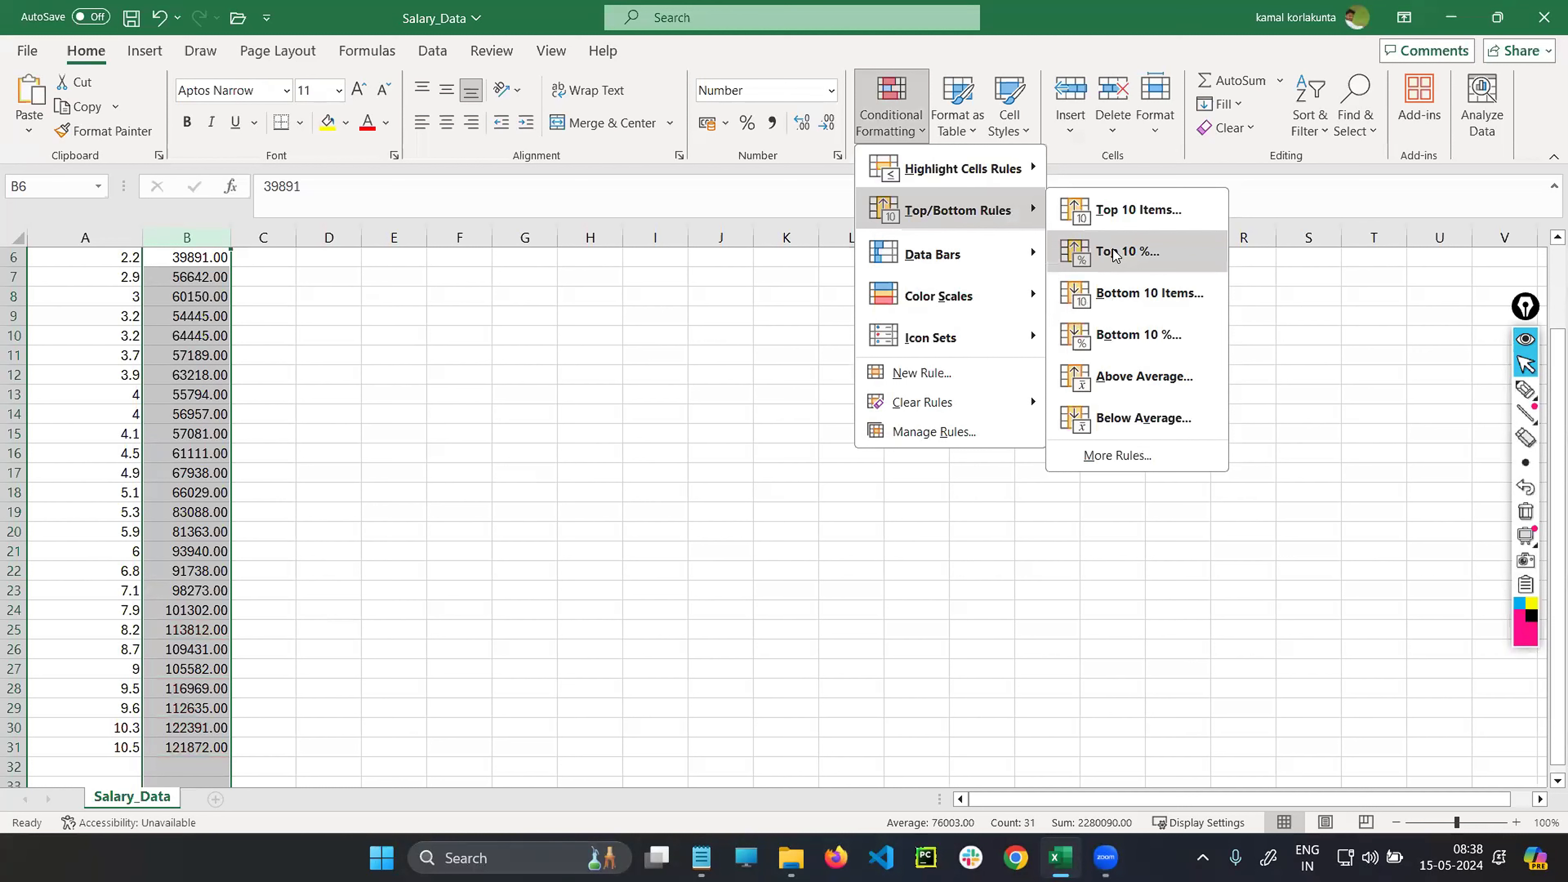
click(1114, 255)
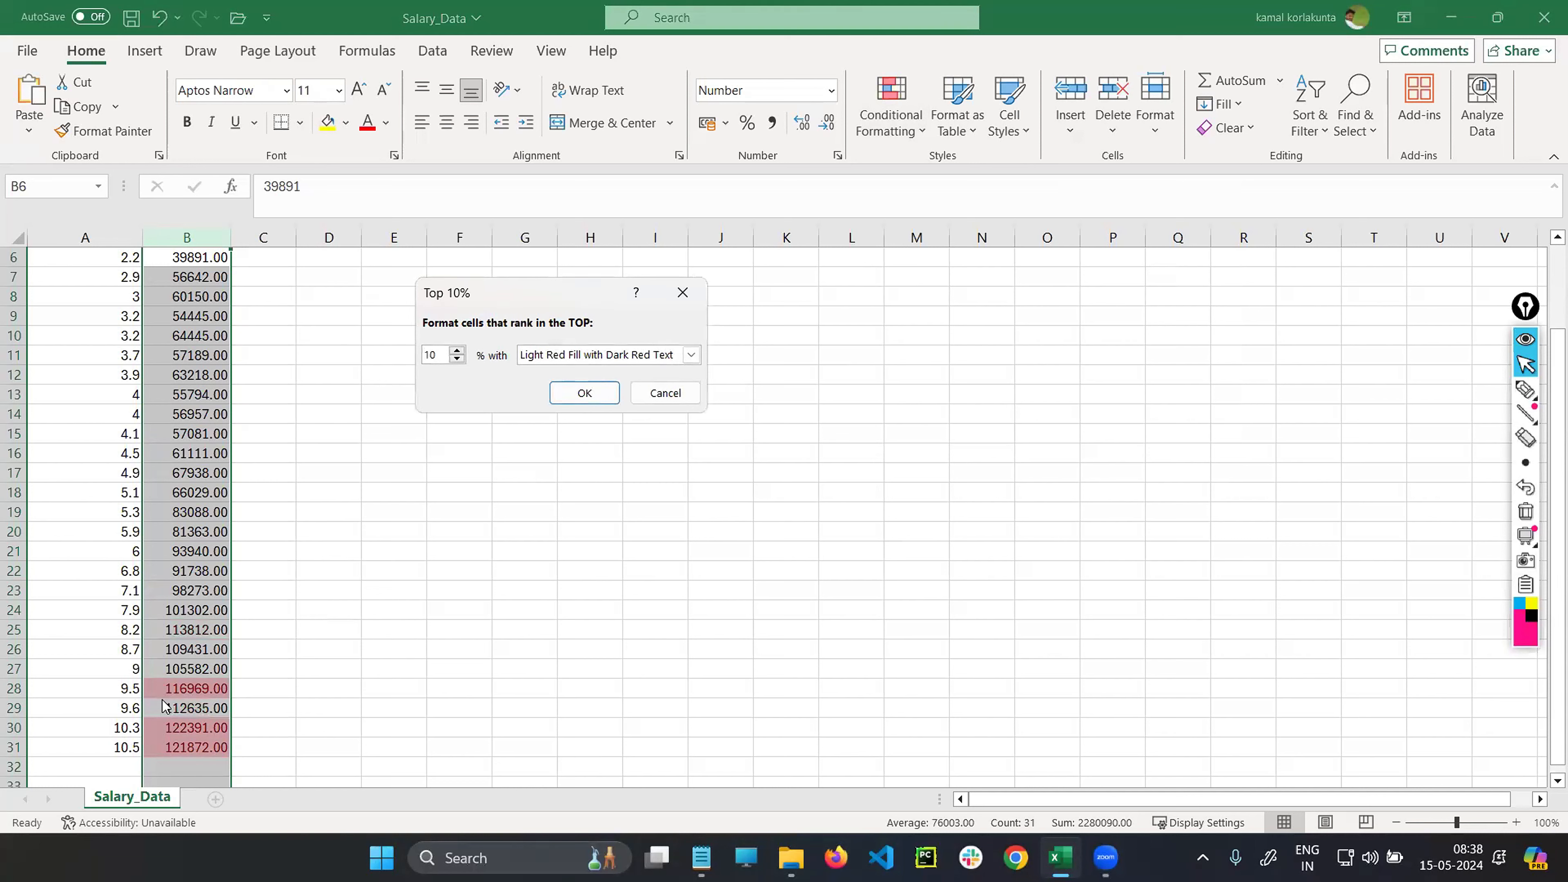
click(674, 299)
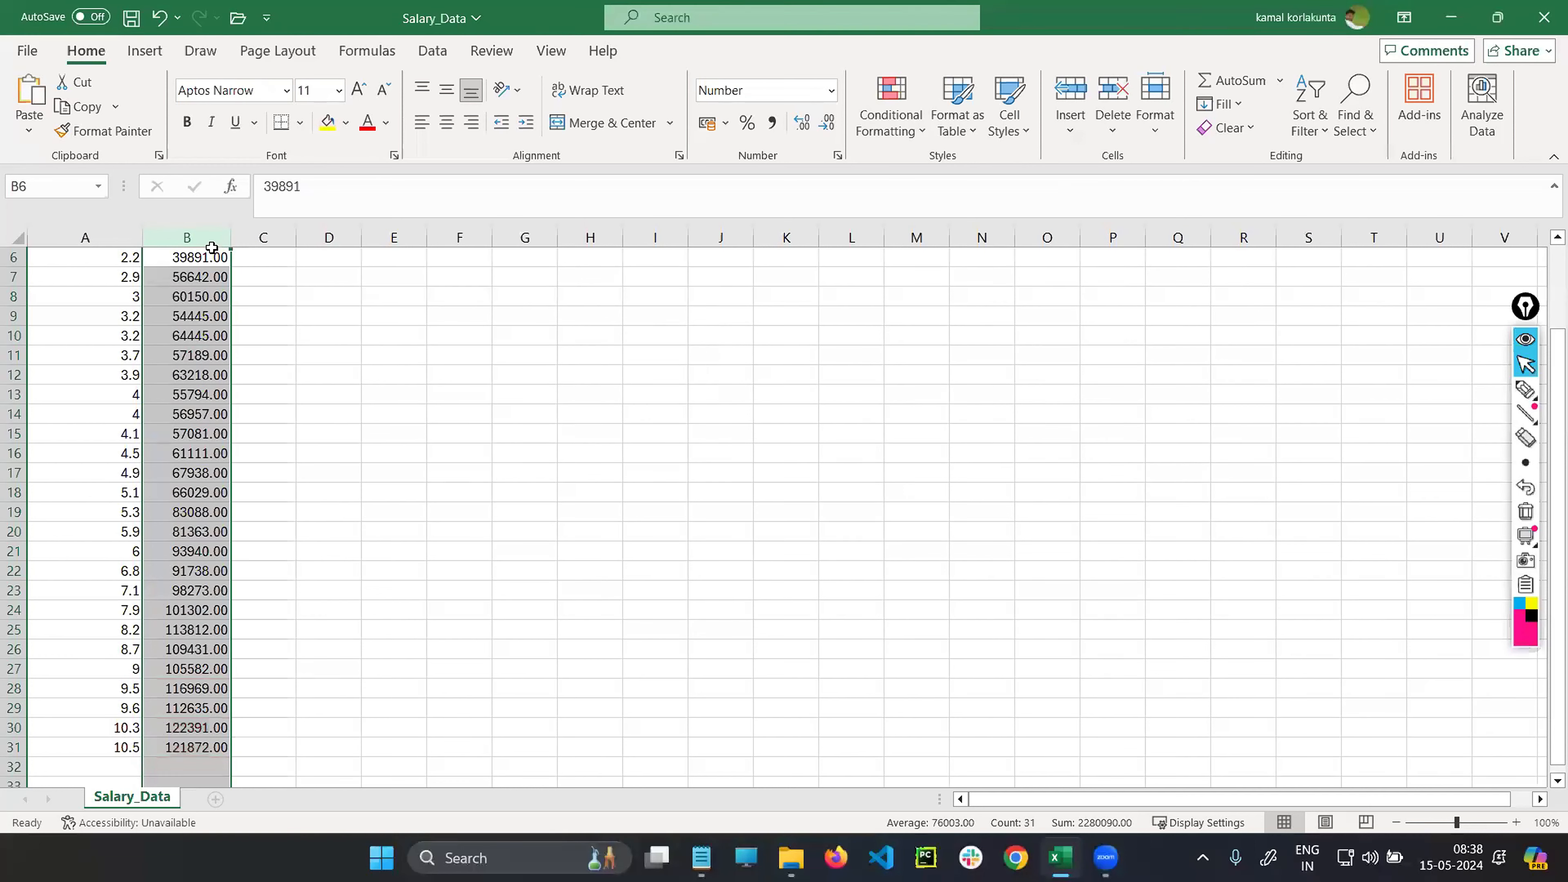
- Highlight the bottom 5 items in the Salary column with Light Red Fill with Dark Red Text
click(891, 122)
mouse_move(1039, 214)
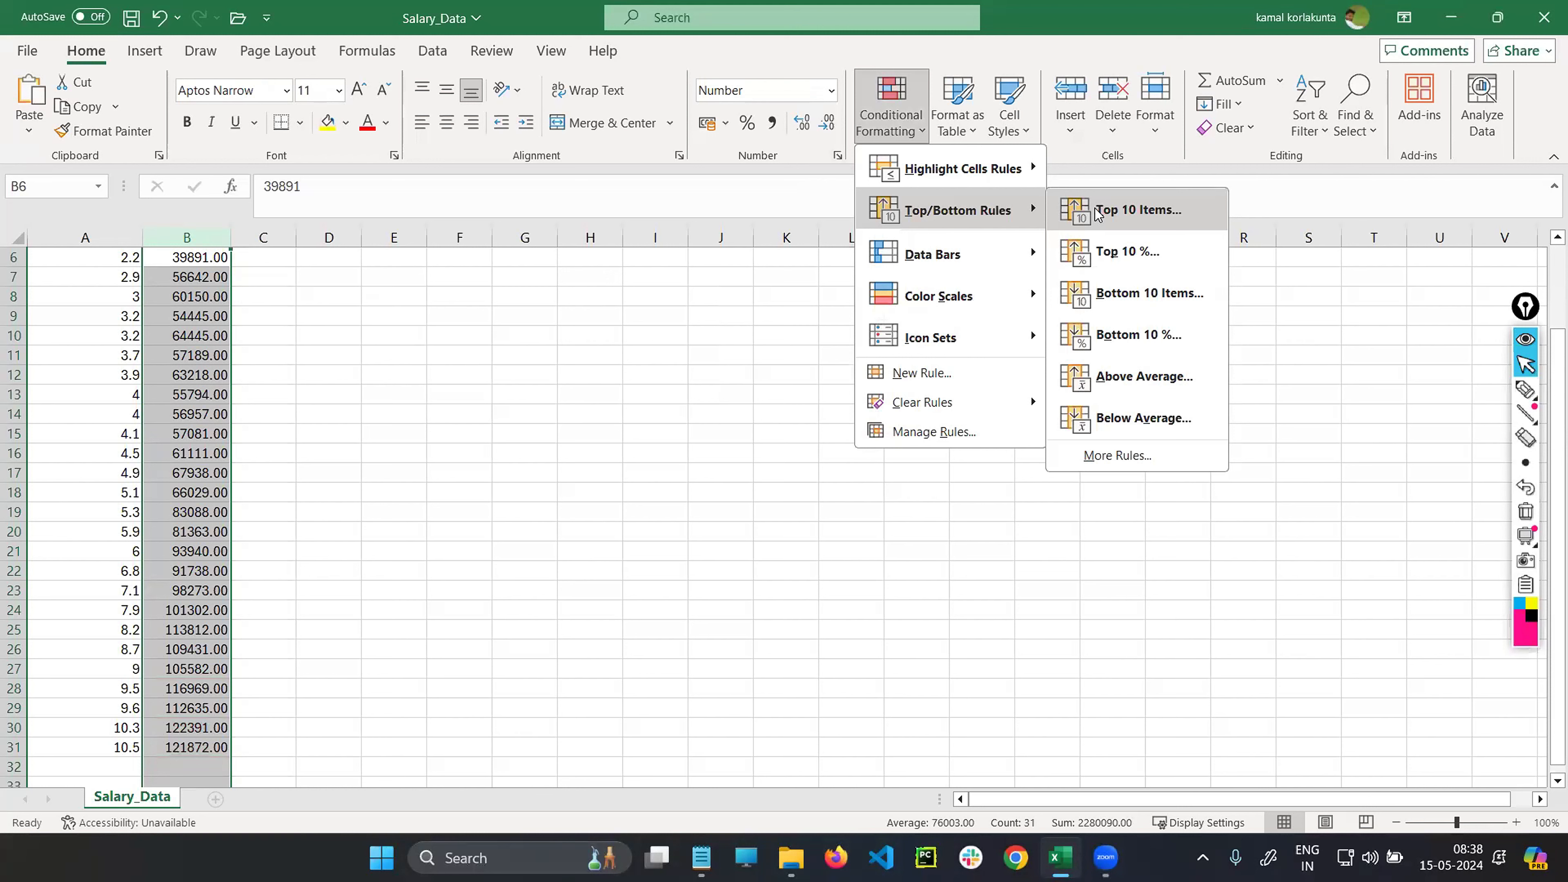
click(1139, 294)
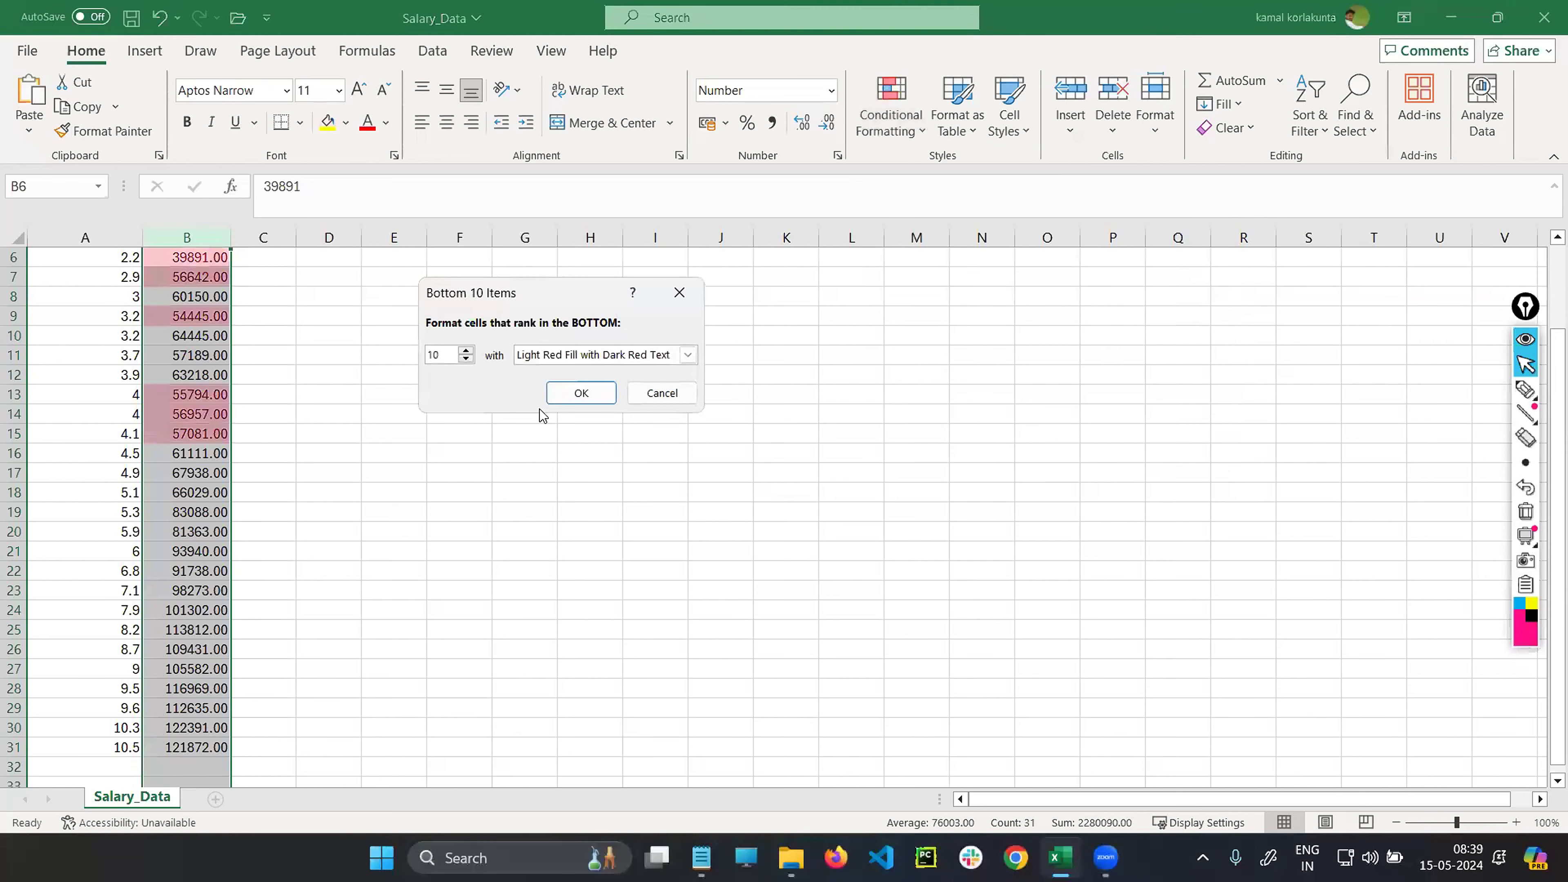
click(466, 359)
click(465, 359)
click(466, 359)
click(466, 359)
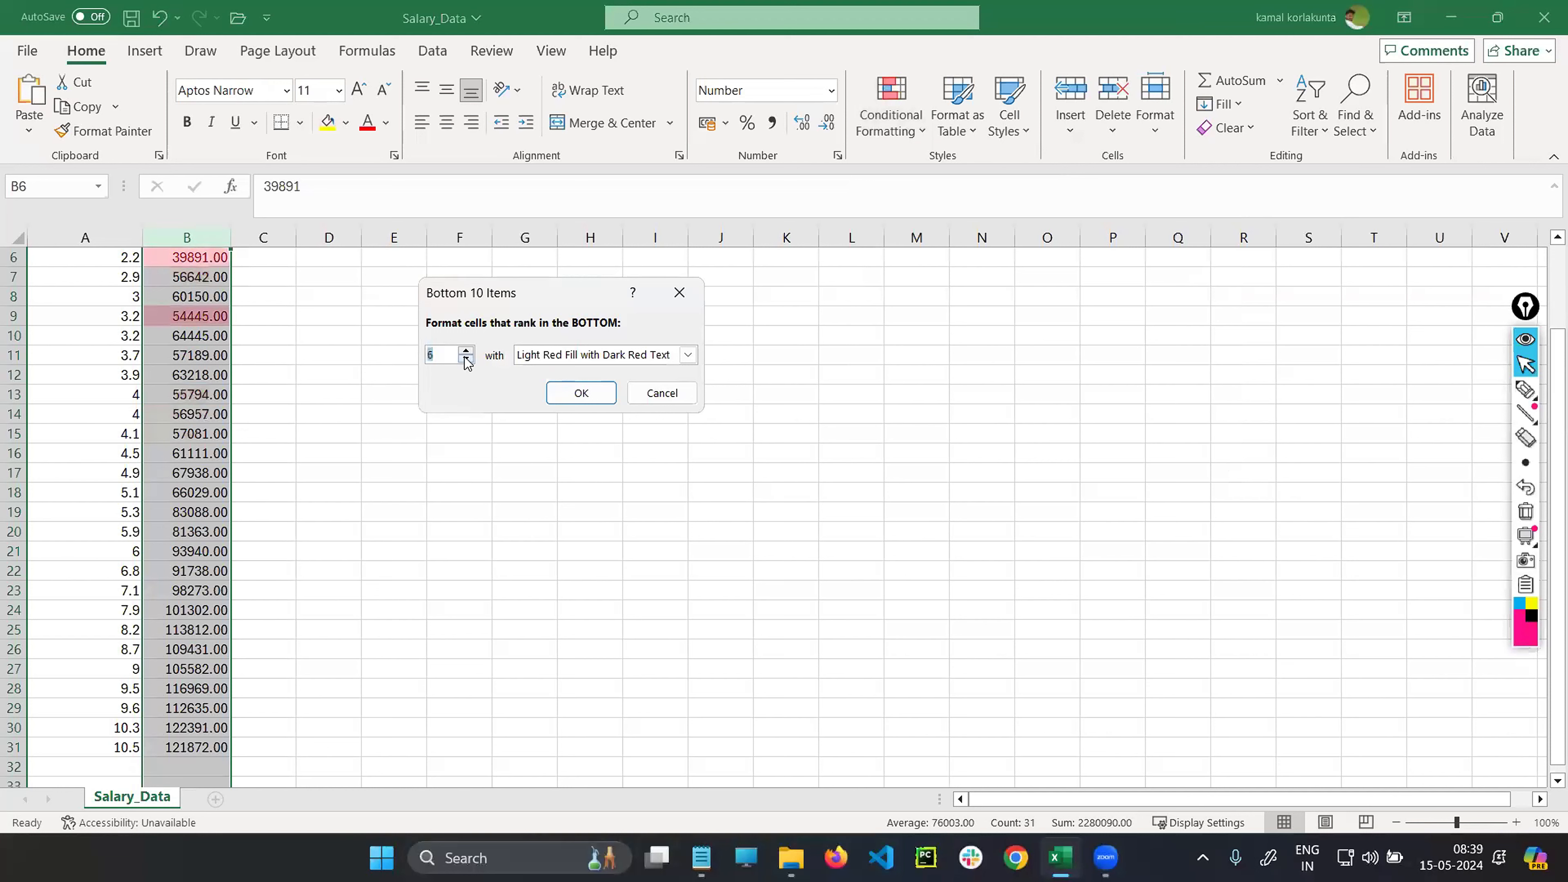
click(466, 359)
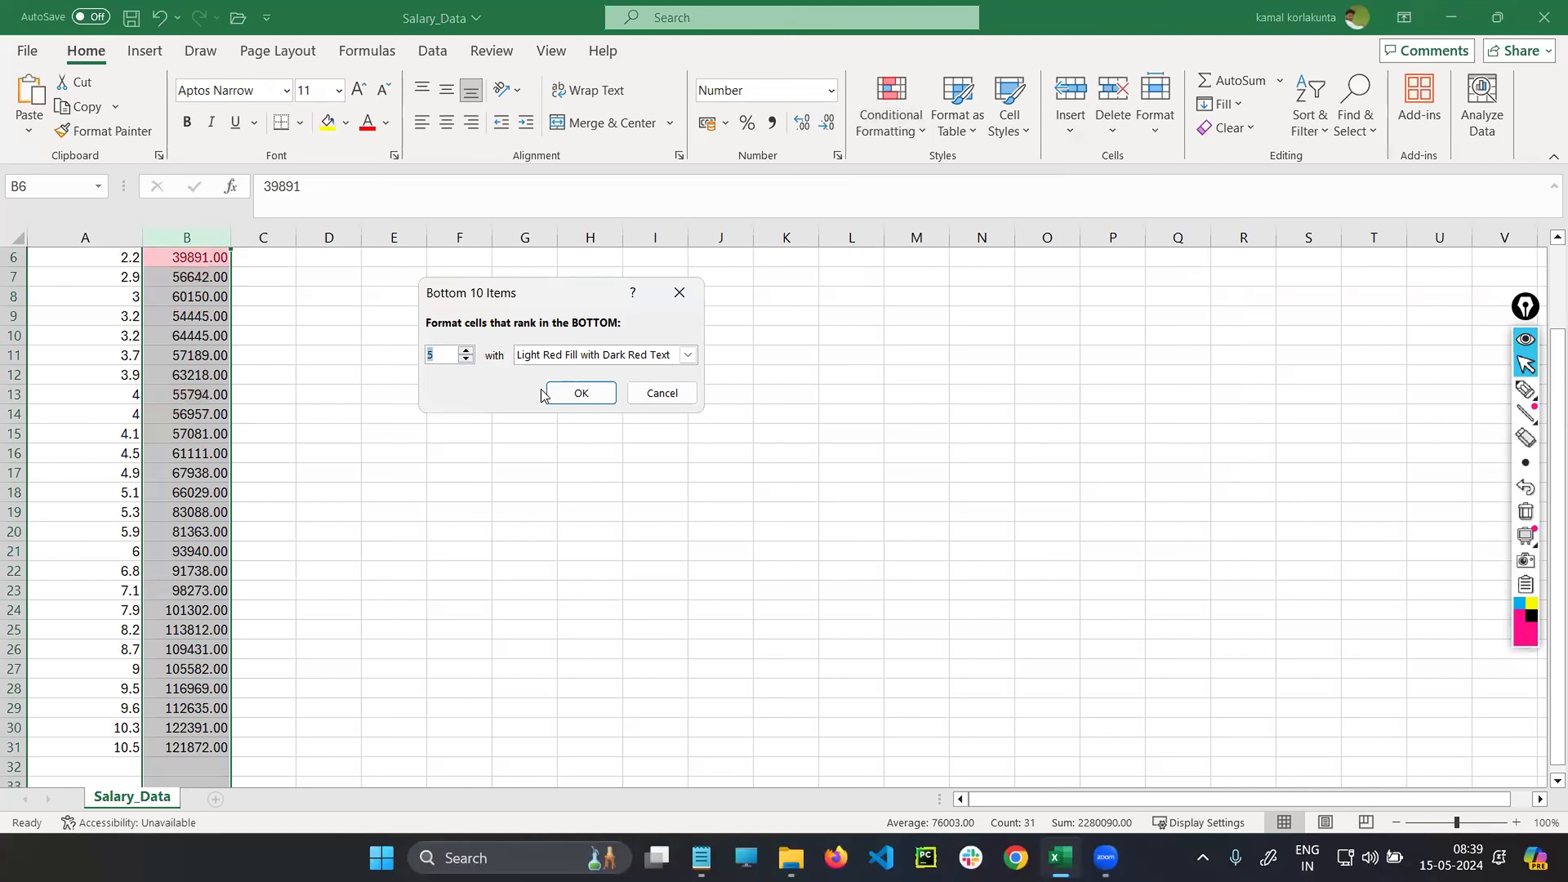
click(573, 390)
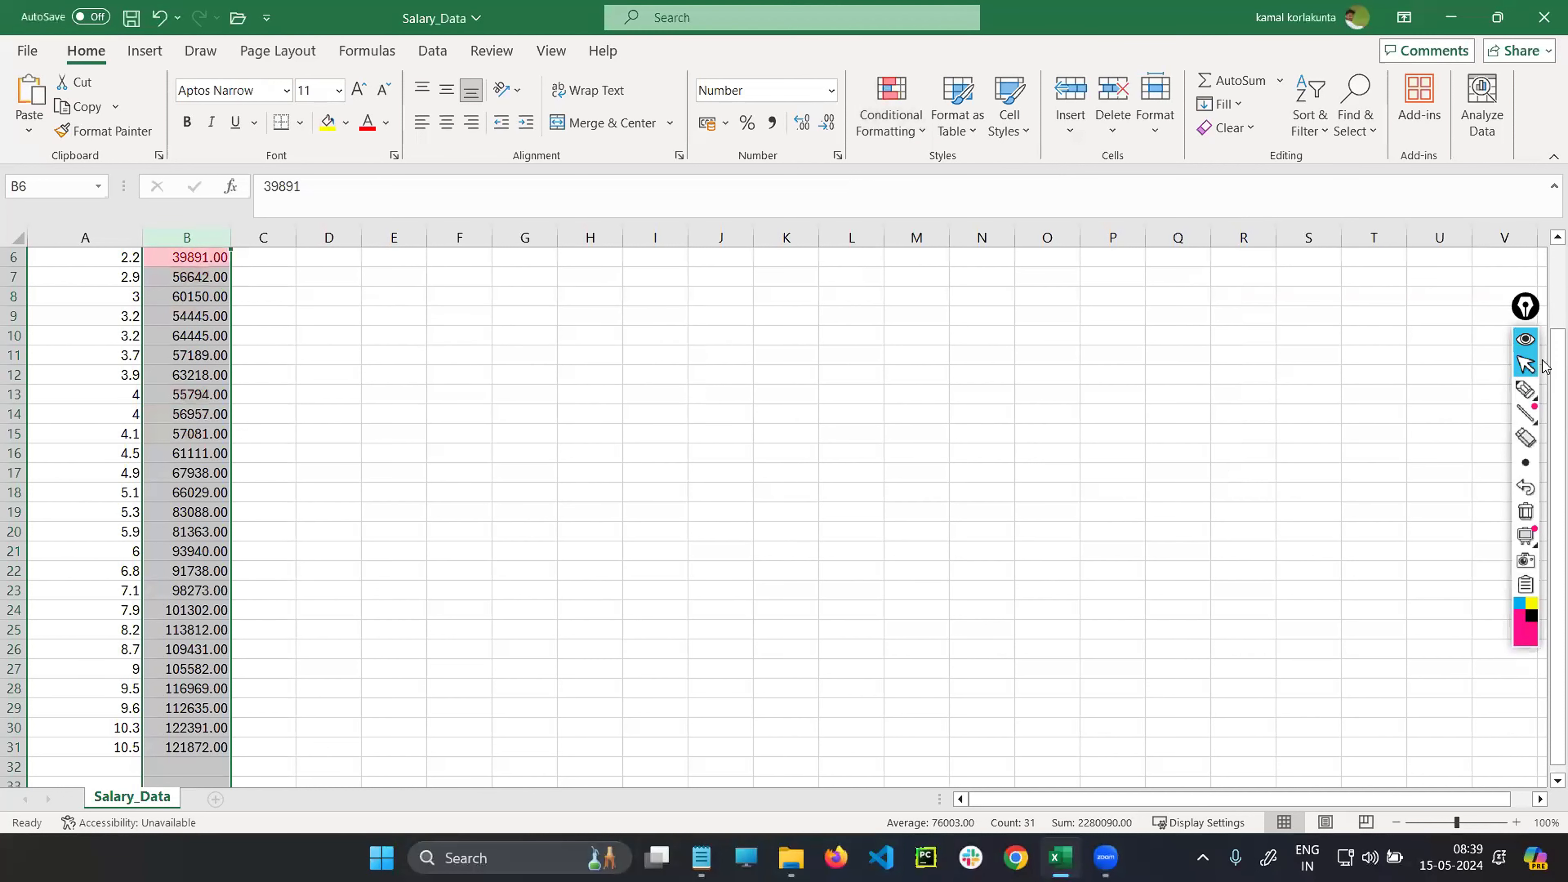
scroll(559, 266, up, 2)
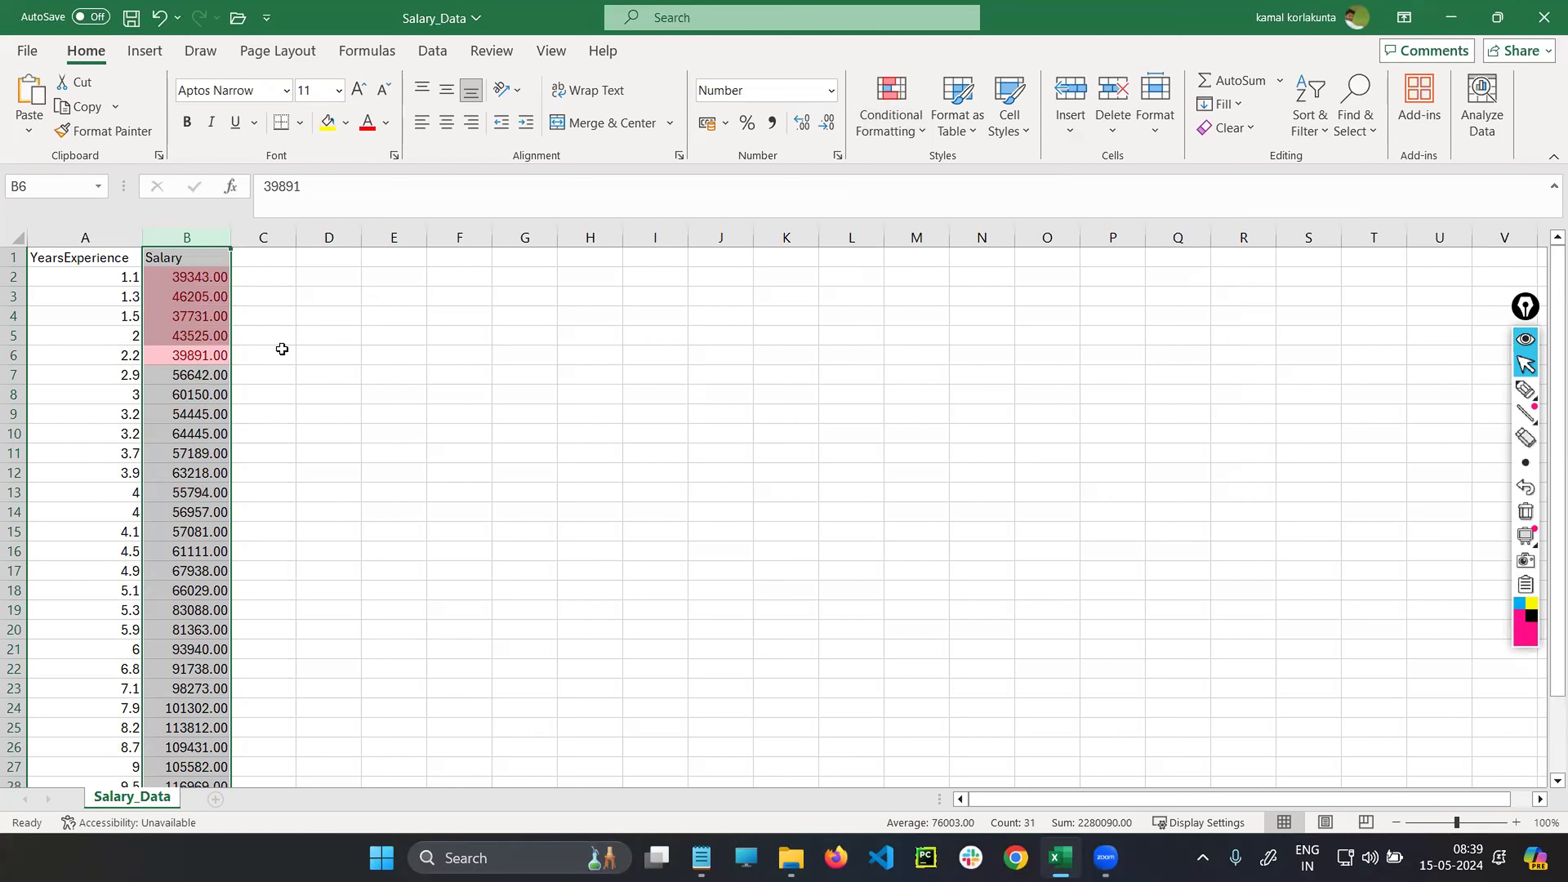
- Clear the bottom-items conditional formatting rule from the selected Salary cells
click(918, 126)
mouse_move(944, 408)
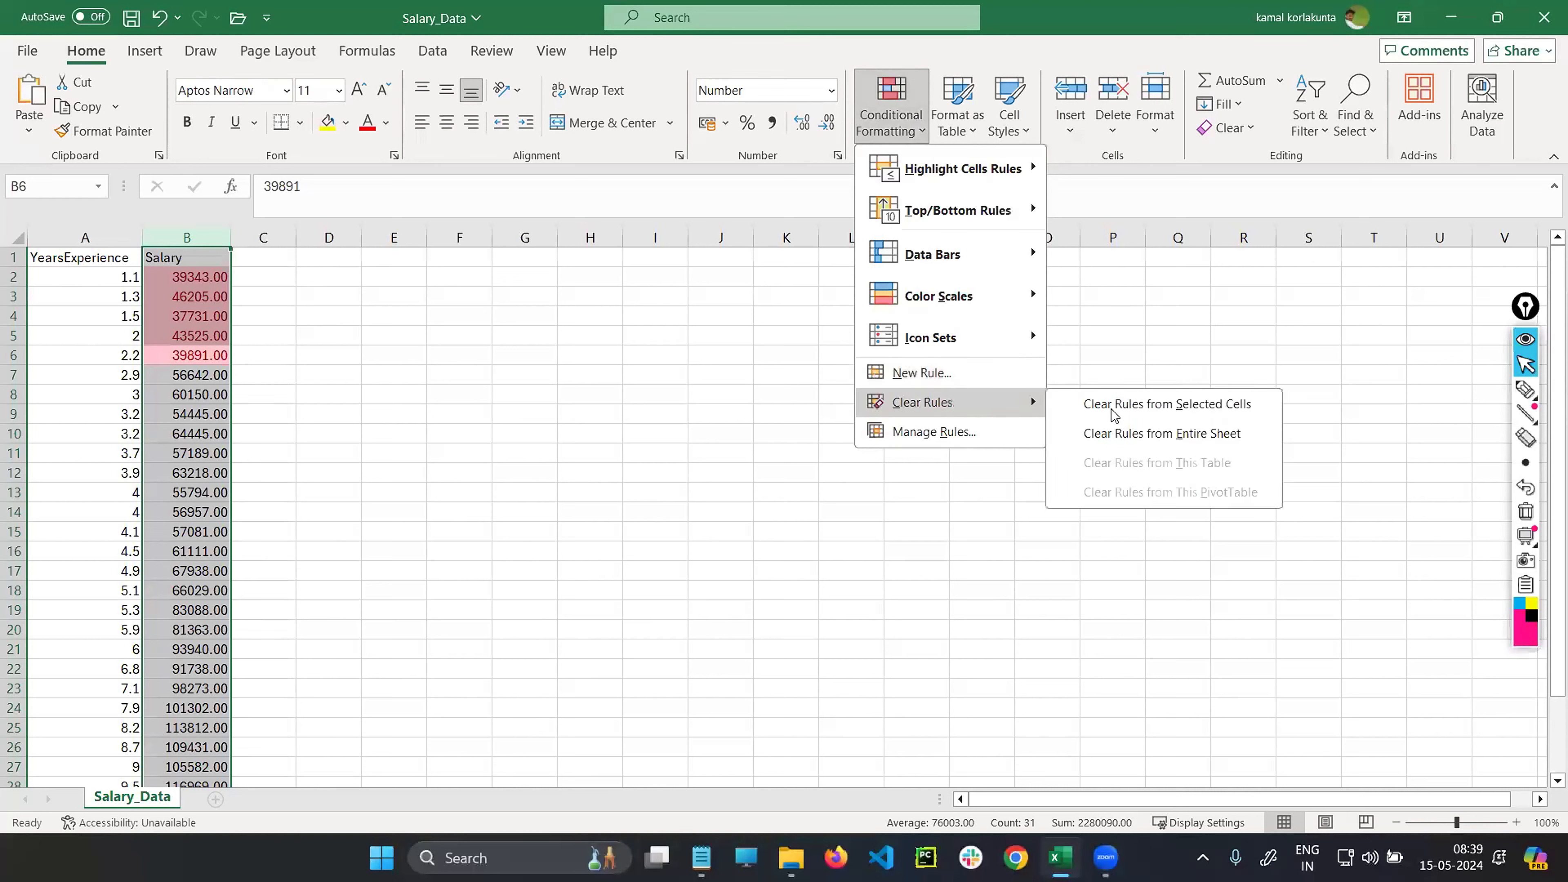
click(1111, 409)
click(889, 110)
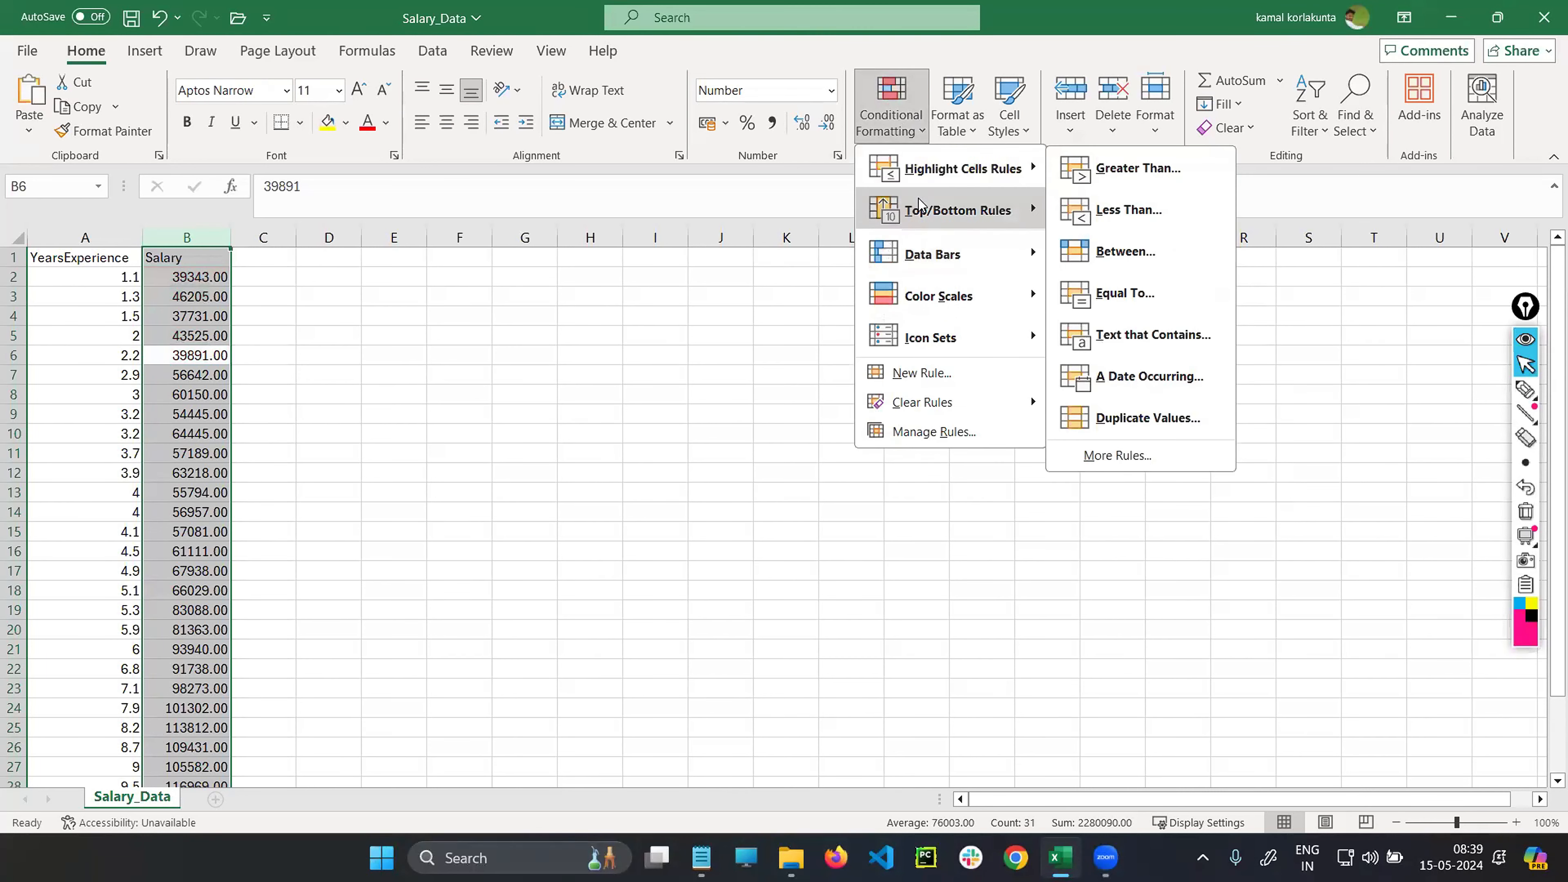
mouse_move(932, 213)
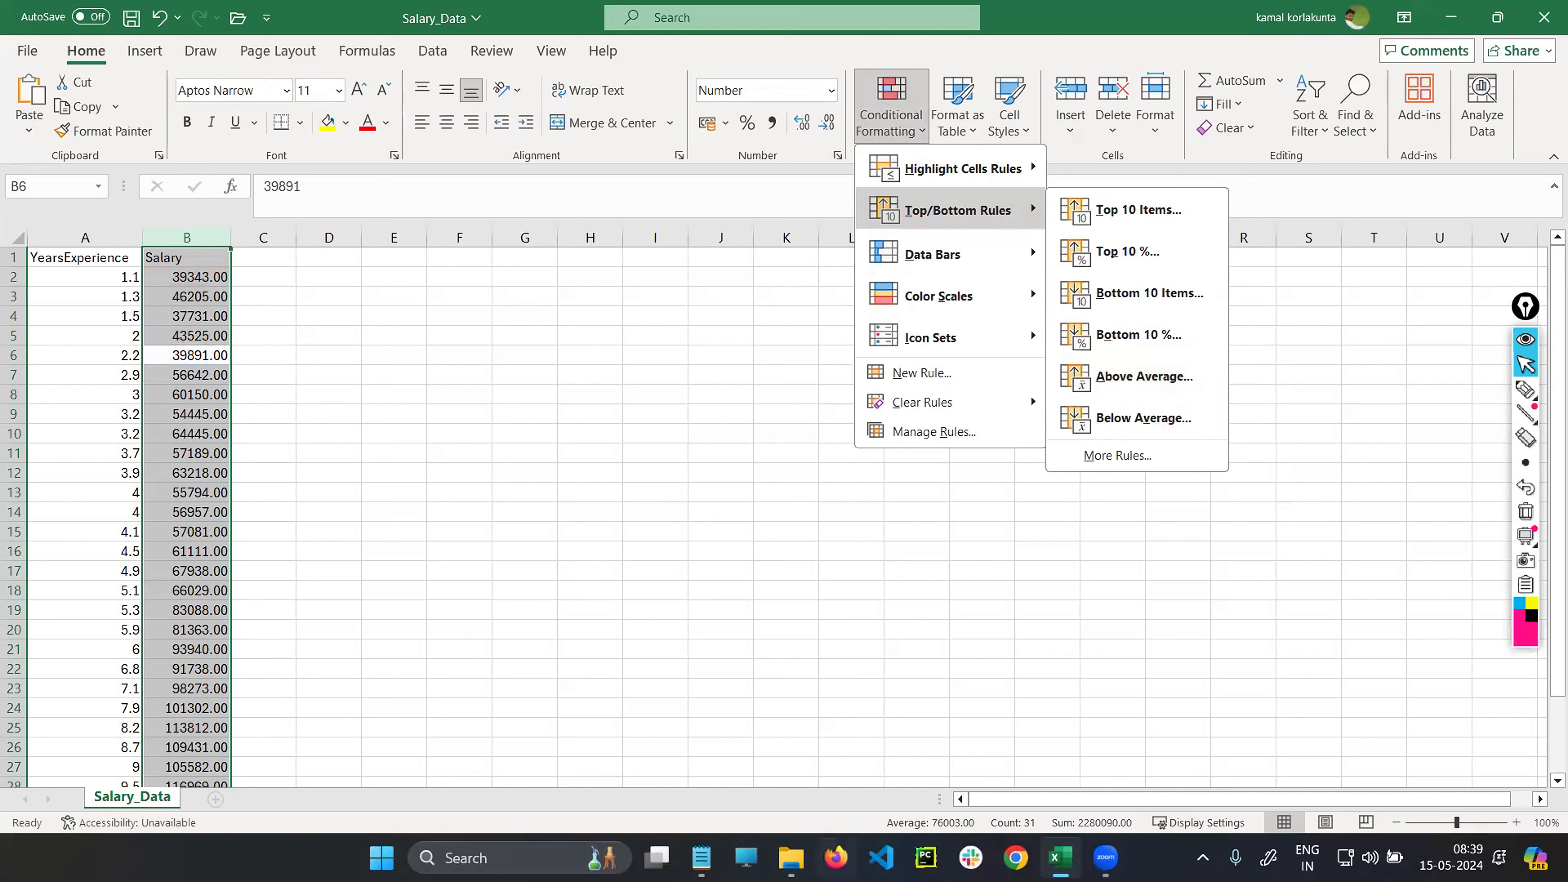
click(517, 266)
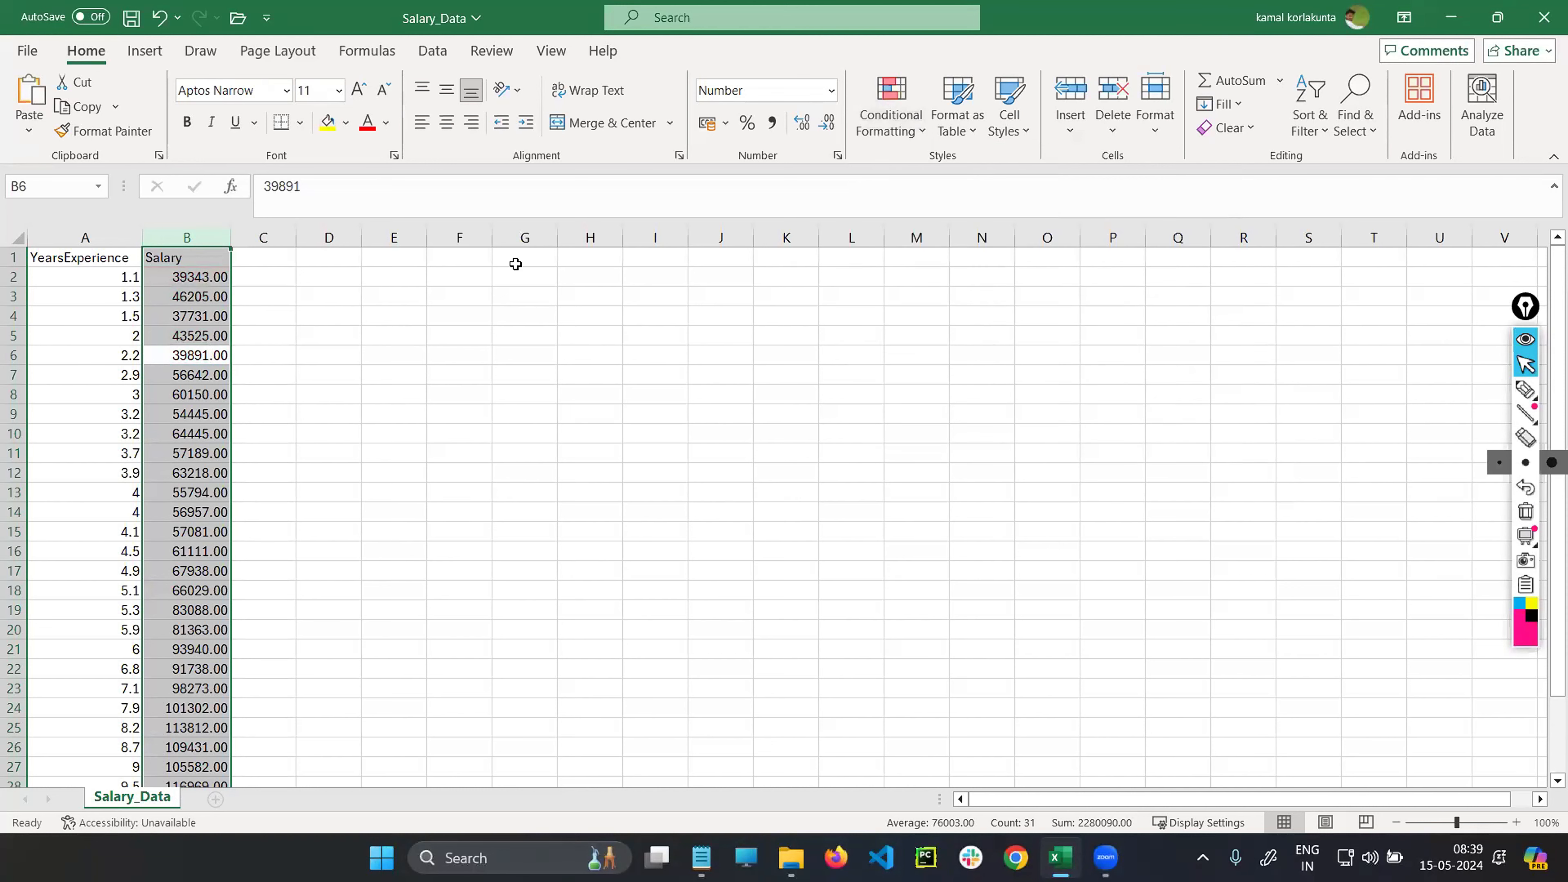
- Enter the heading Age in cell G1
click(519, 261)
double_click(521, 262)
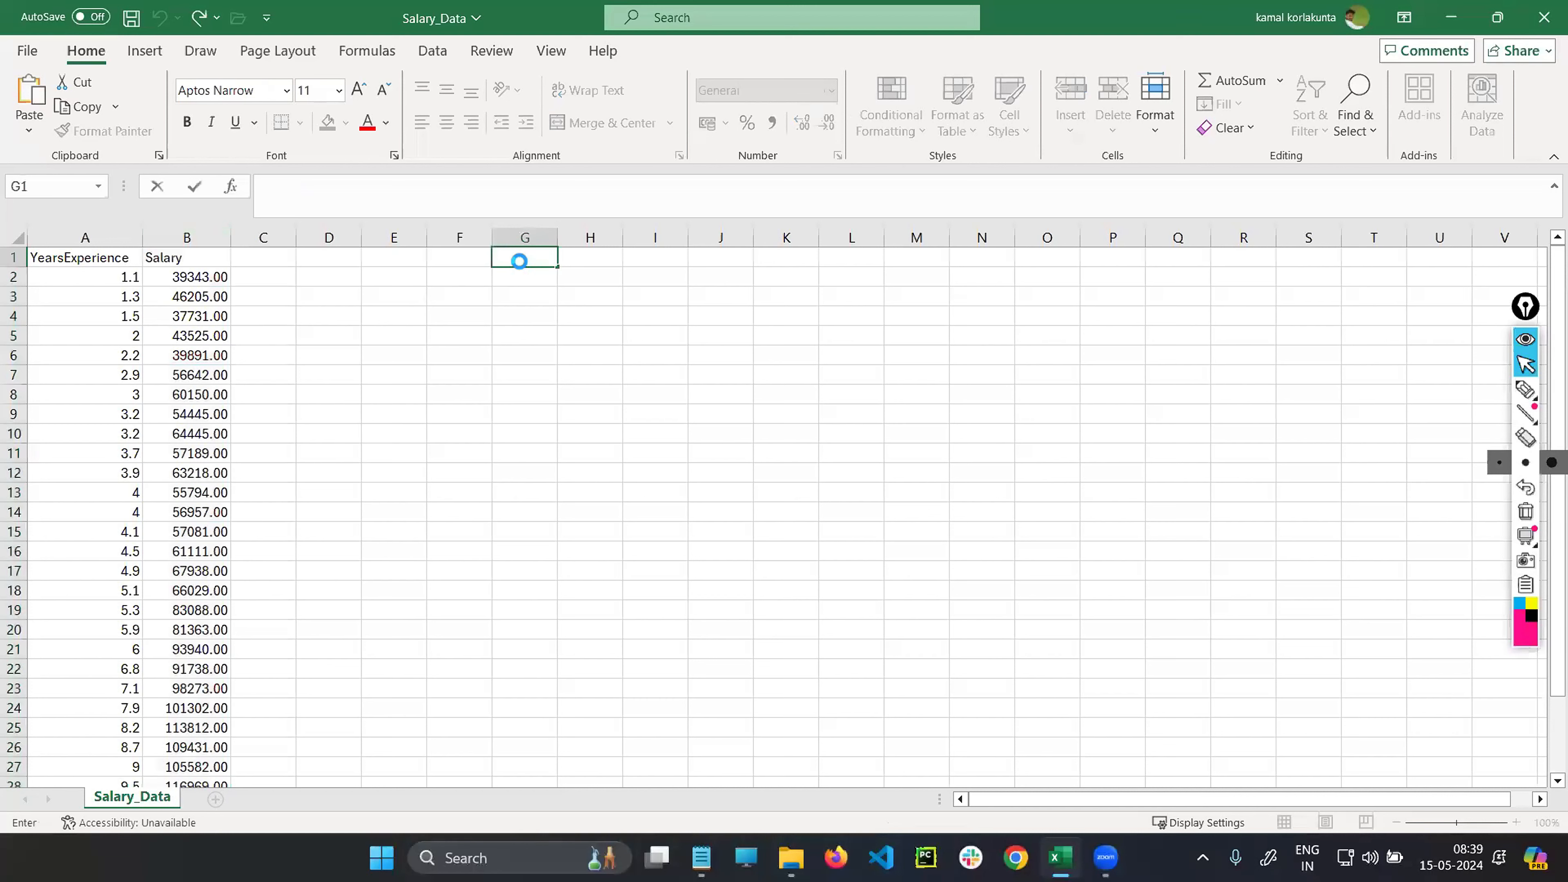
text(Age)
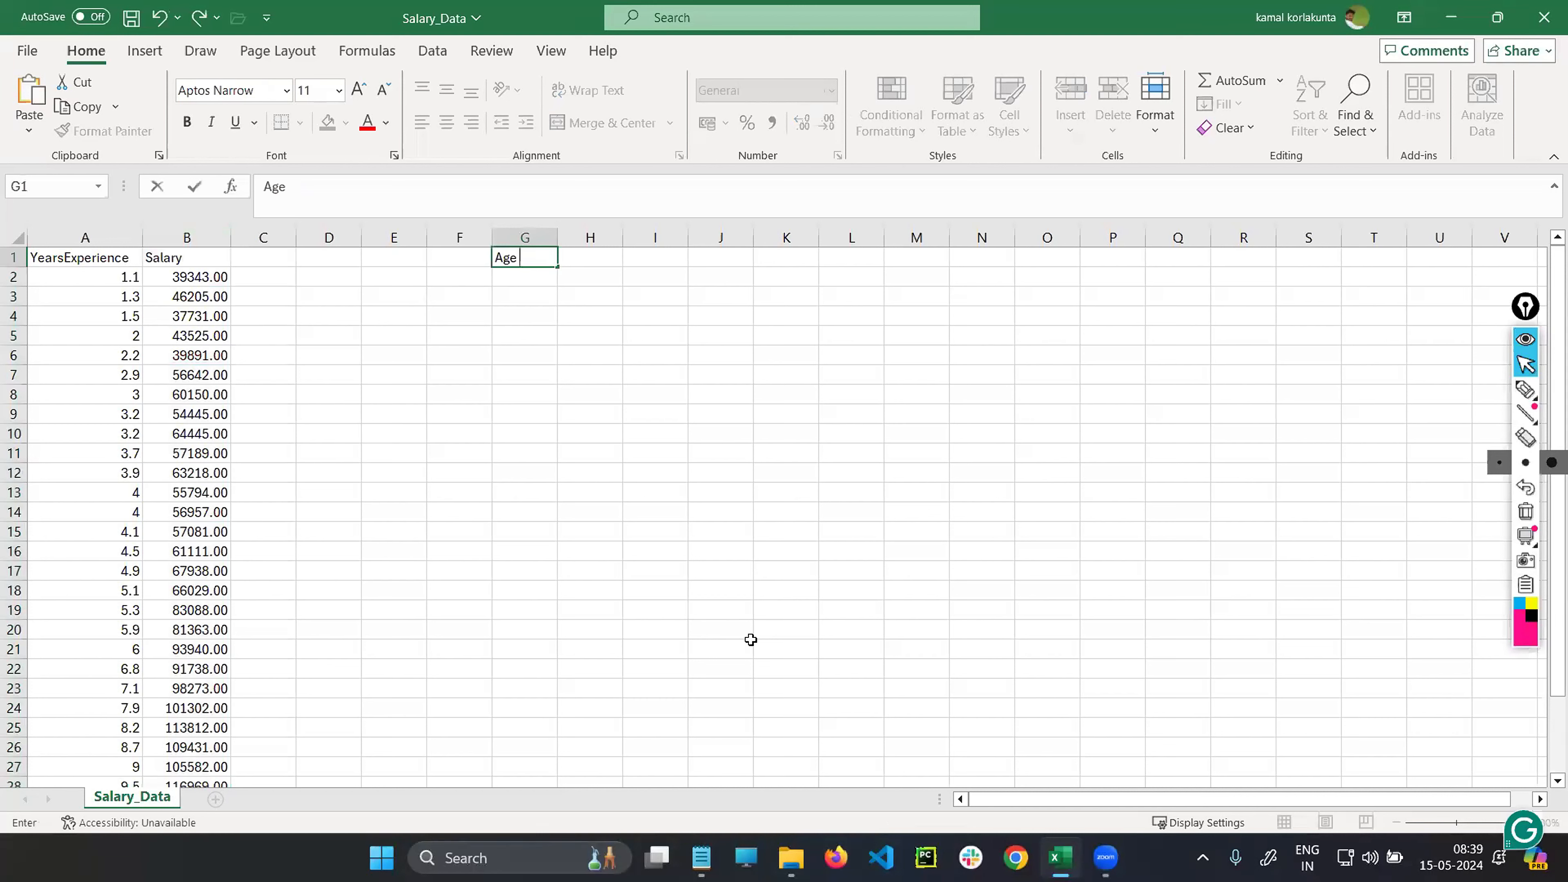
- Enter the values 4, 7, 9, 11 and 15 in cells G2 to G6 under the Age heading
click(524, 276)
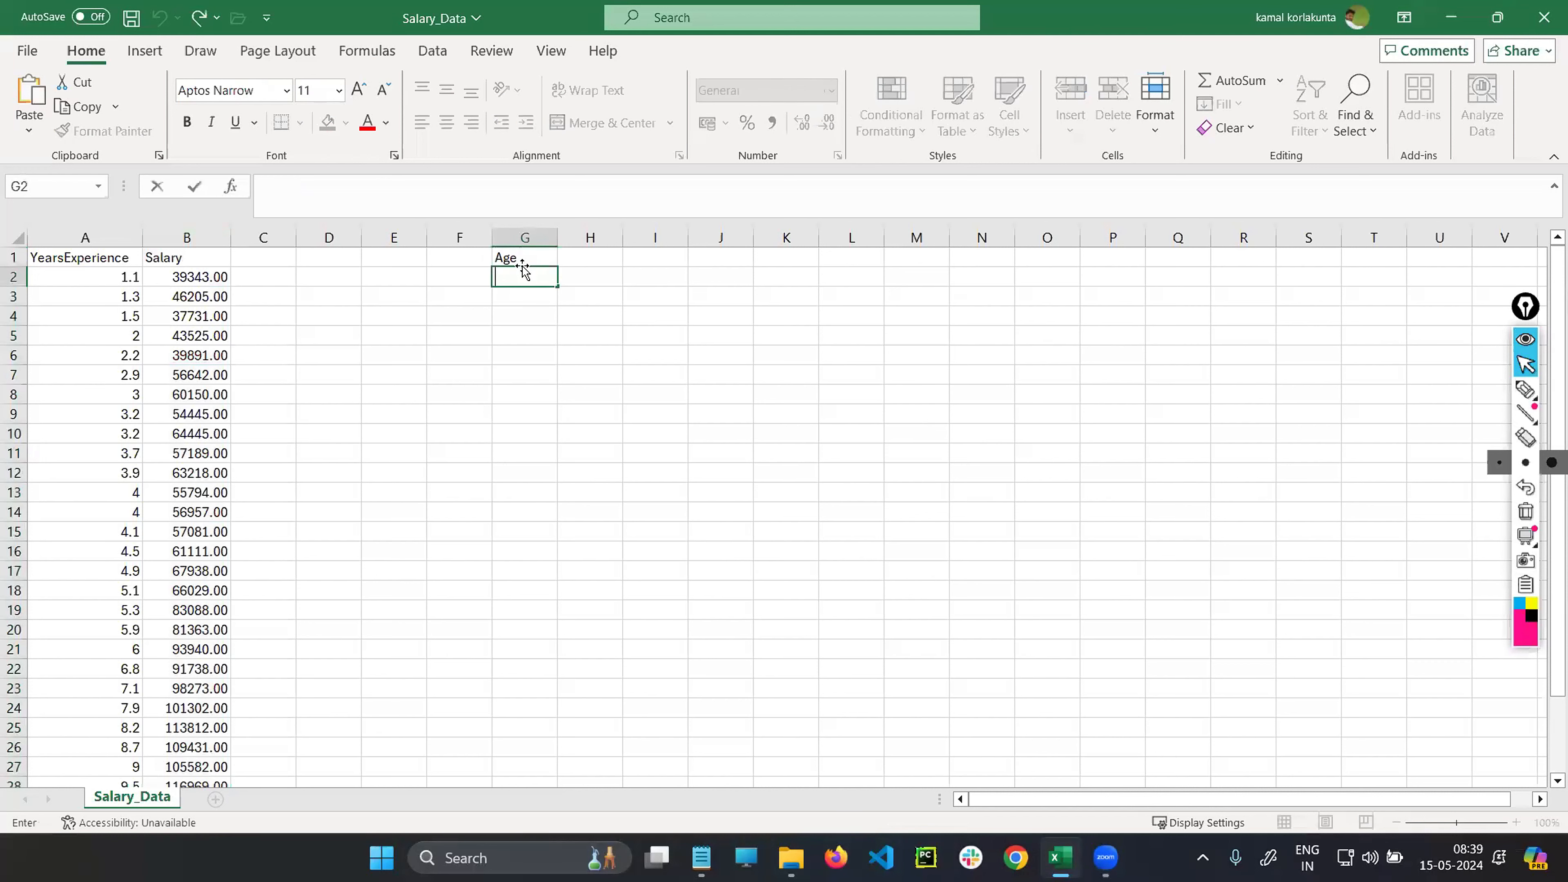
text(4)
click(523, 298)
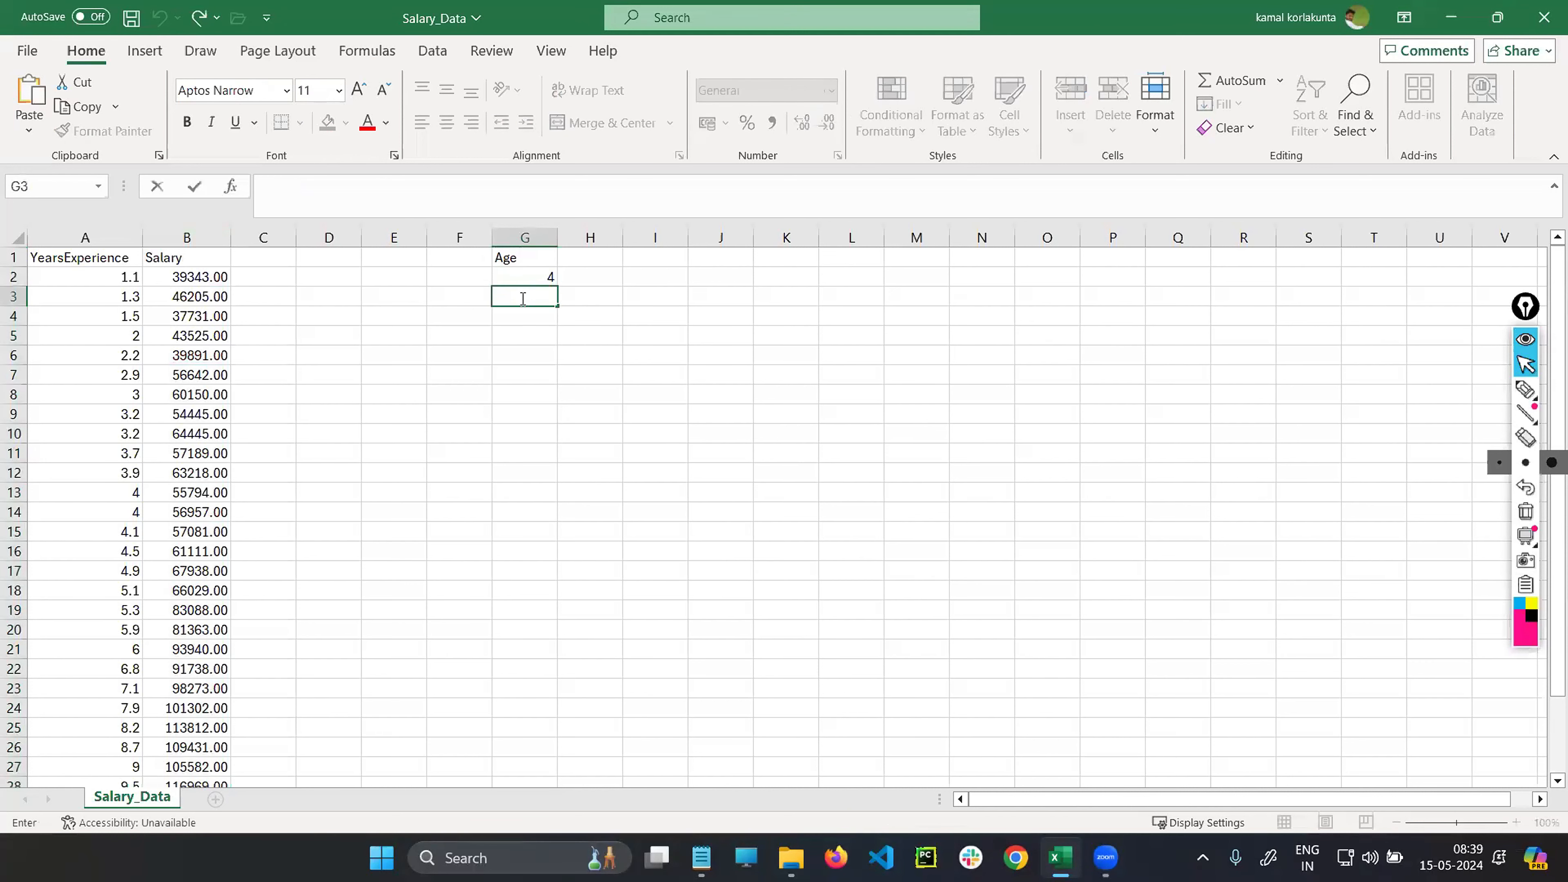
text(7)
click(527, 312)
text(9)
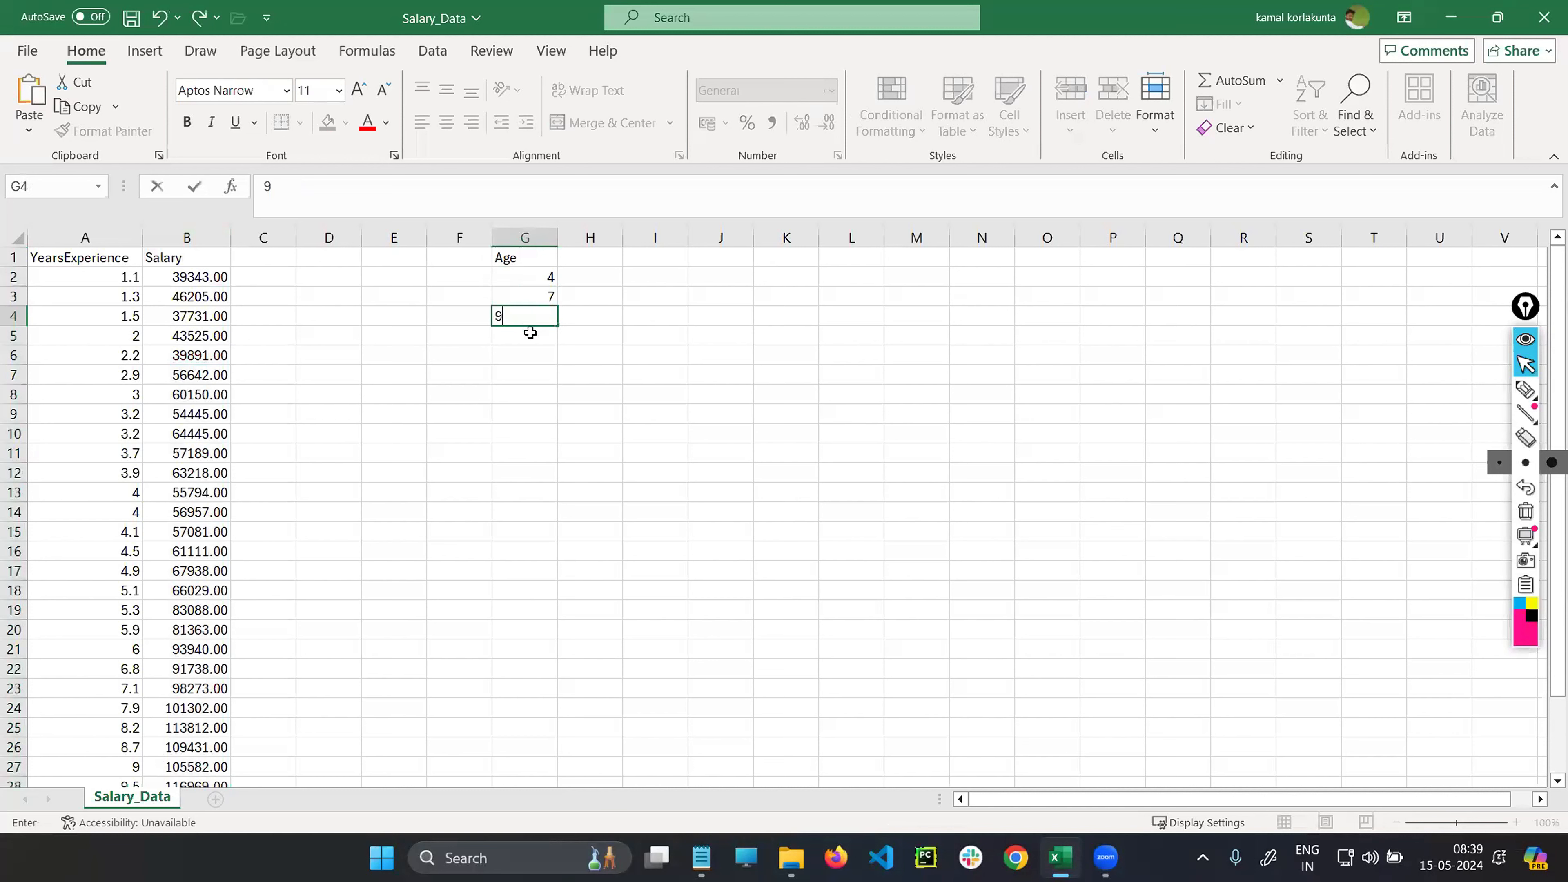
click(530, 338)
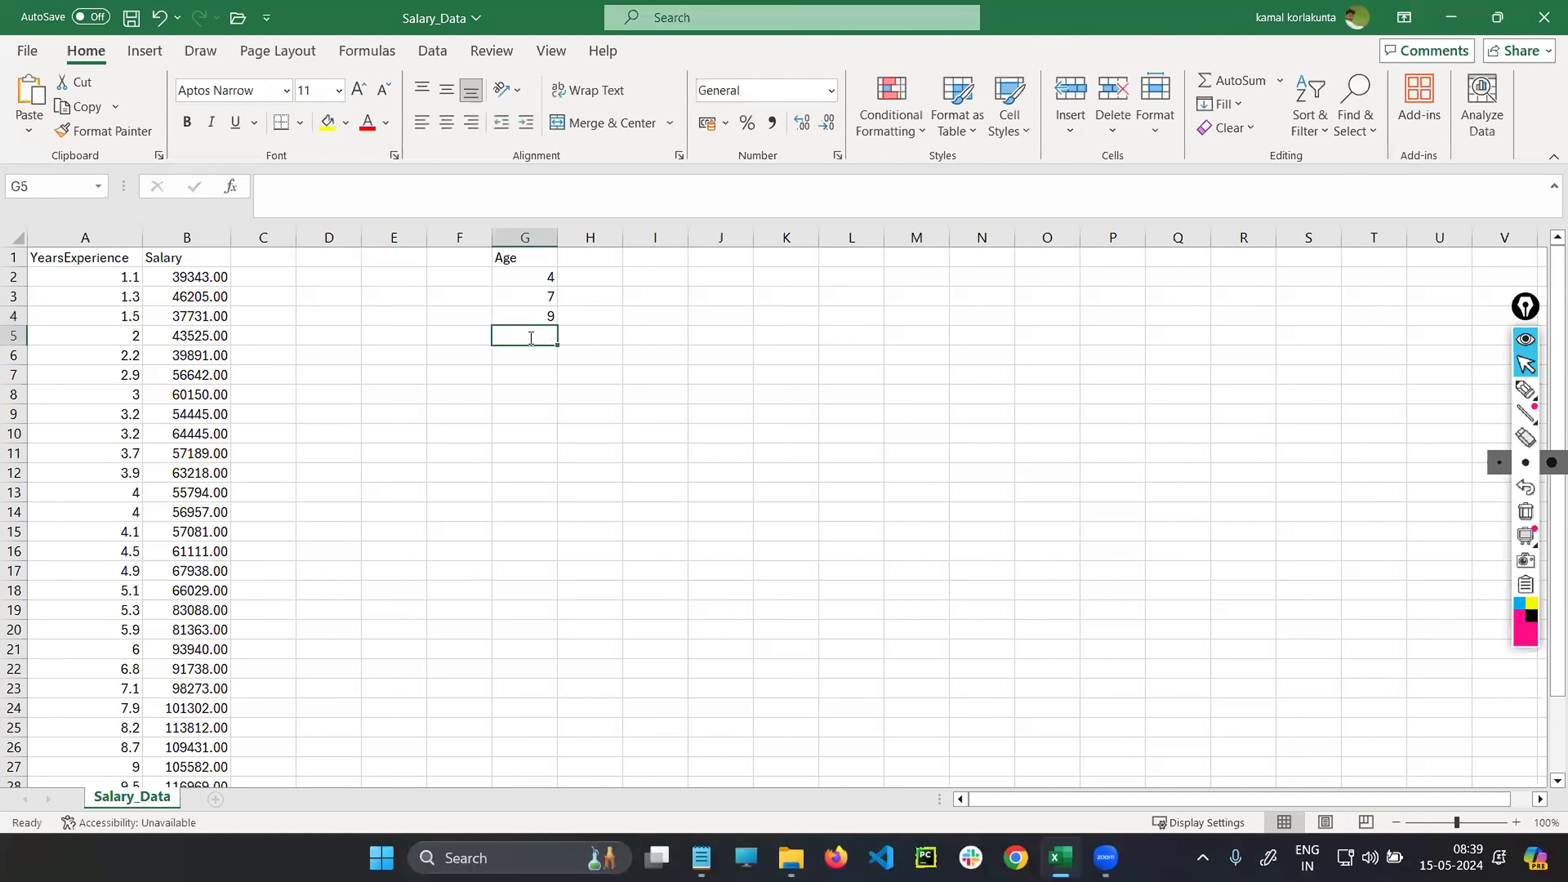
double_click(531, 338)
text(11)
click(531, 354)
text(1)
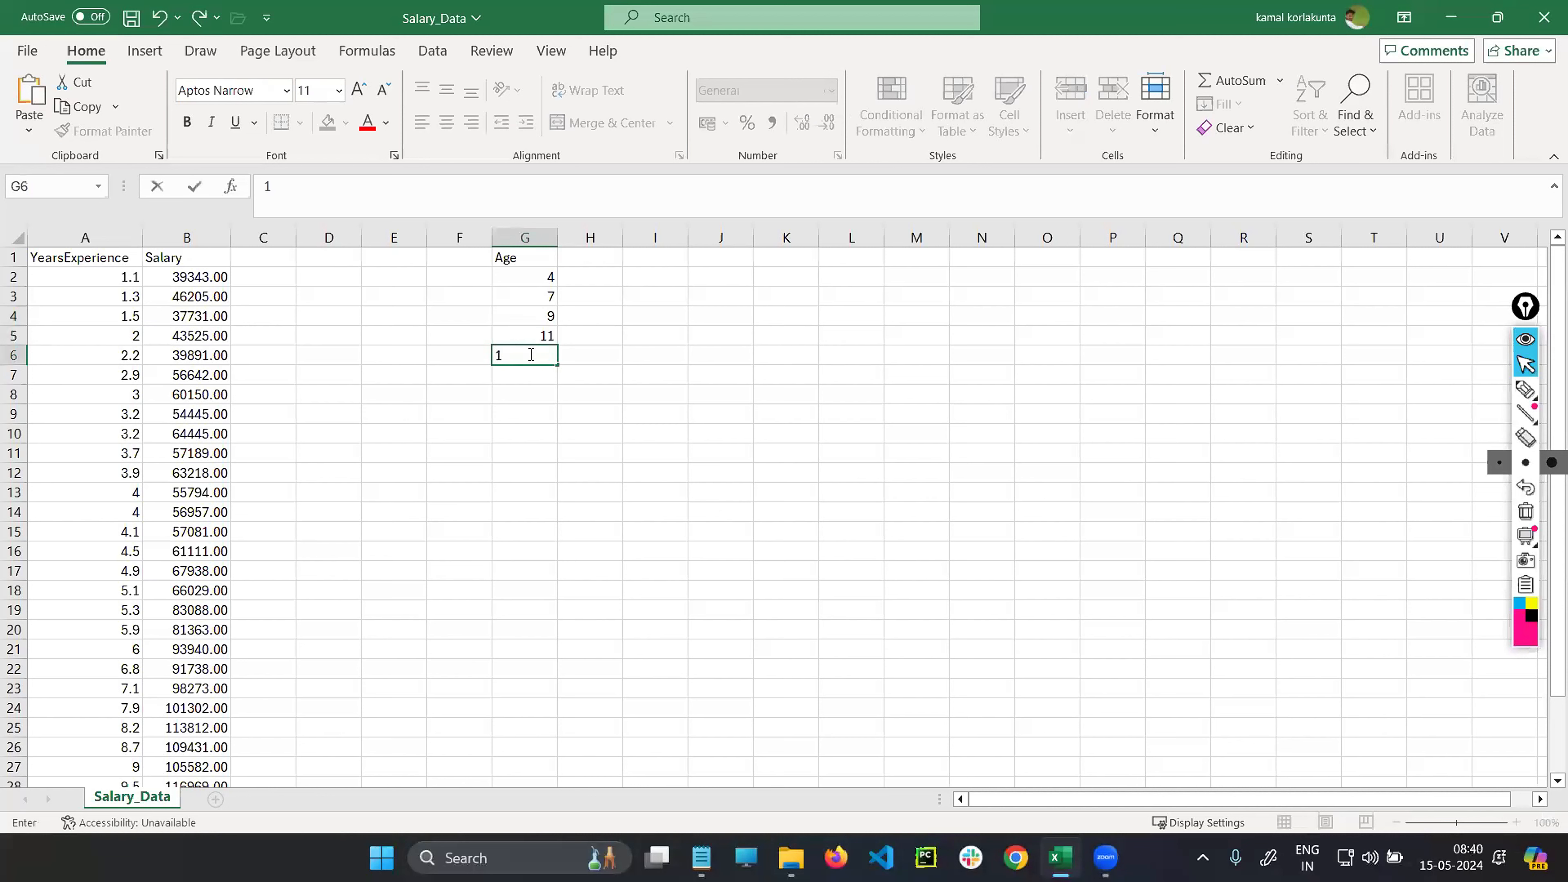
text(5)
click(543, 412)
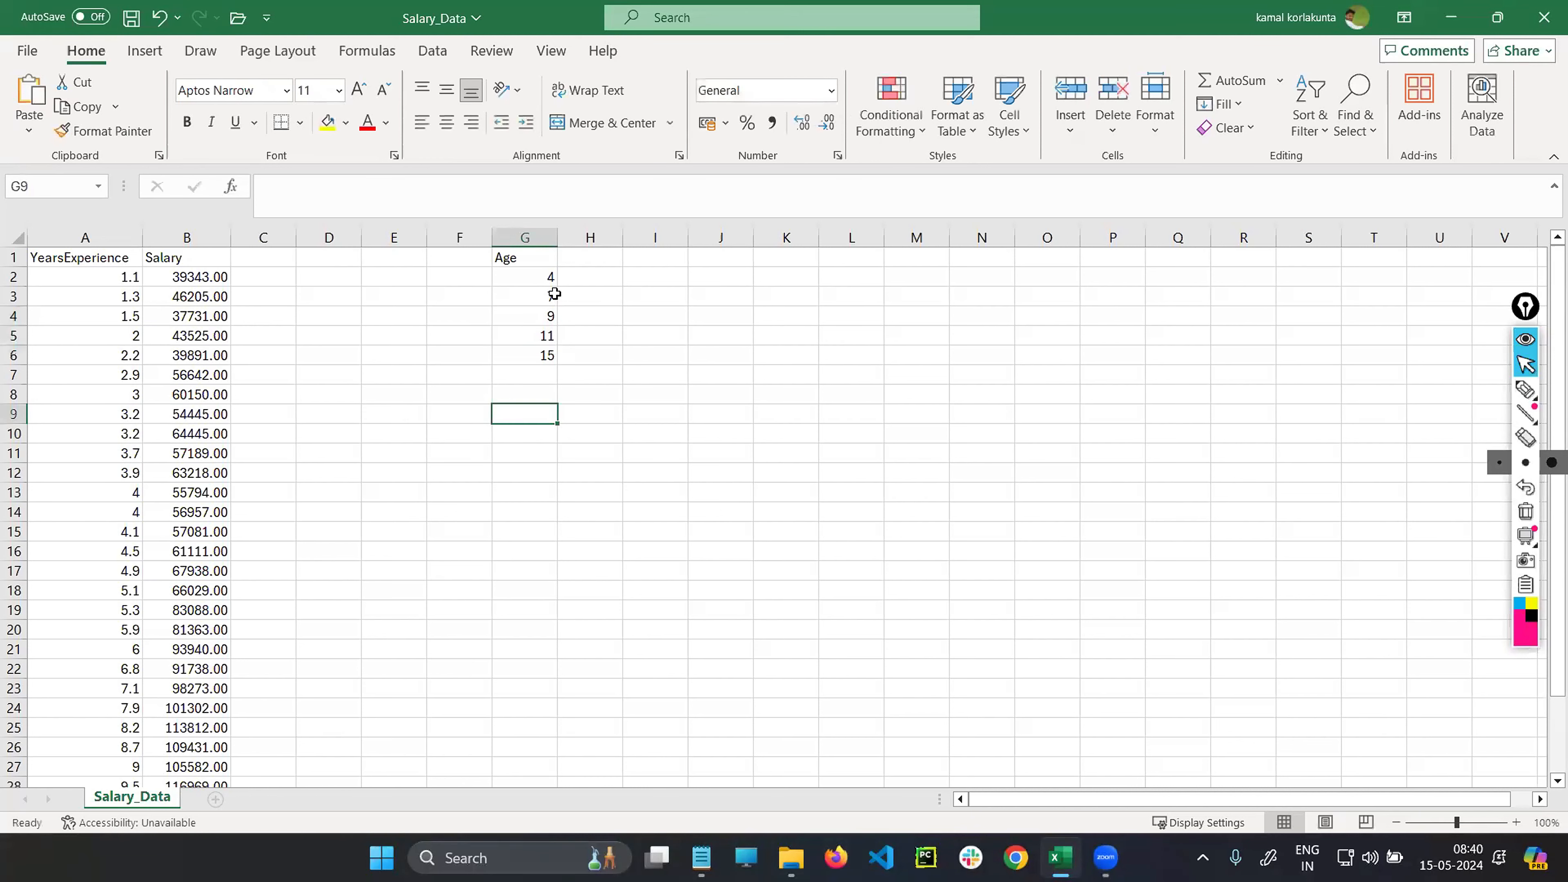
- Circle the Age data in column G with the pink annotation pen and clear the drawing
click(1520, 381)
mouse_move(529, 227)
mouse_down()
mouse_move(492, 325)
mouse_move(609, 278)
mouse_move(602, 247)
mouse_up()
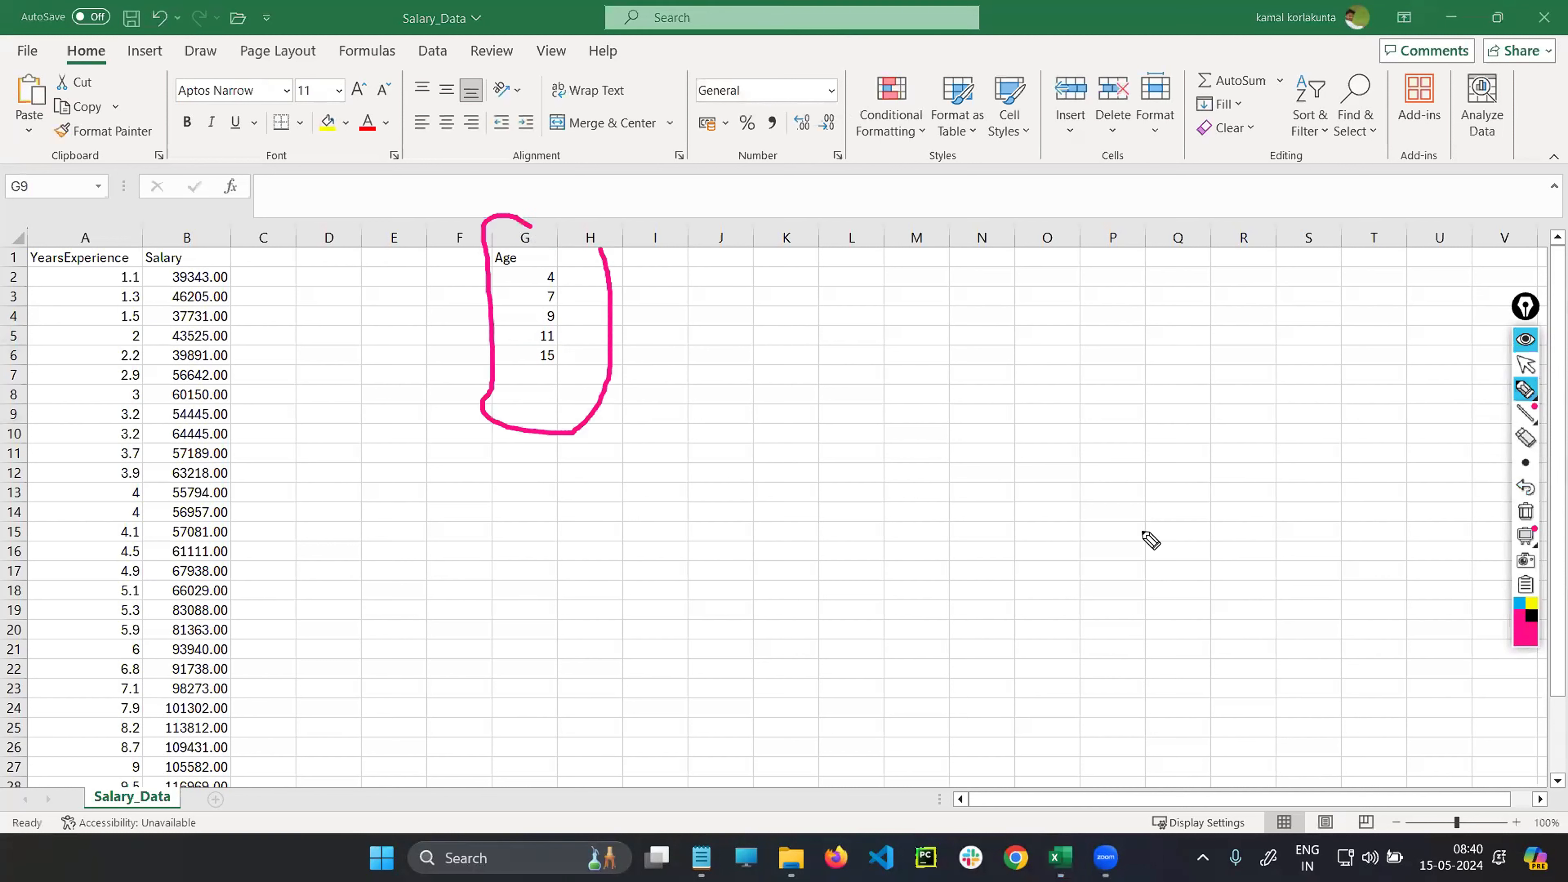
click(1525, 514)
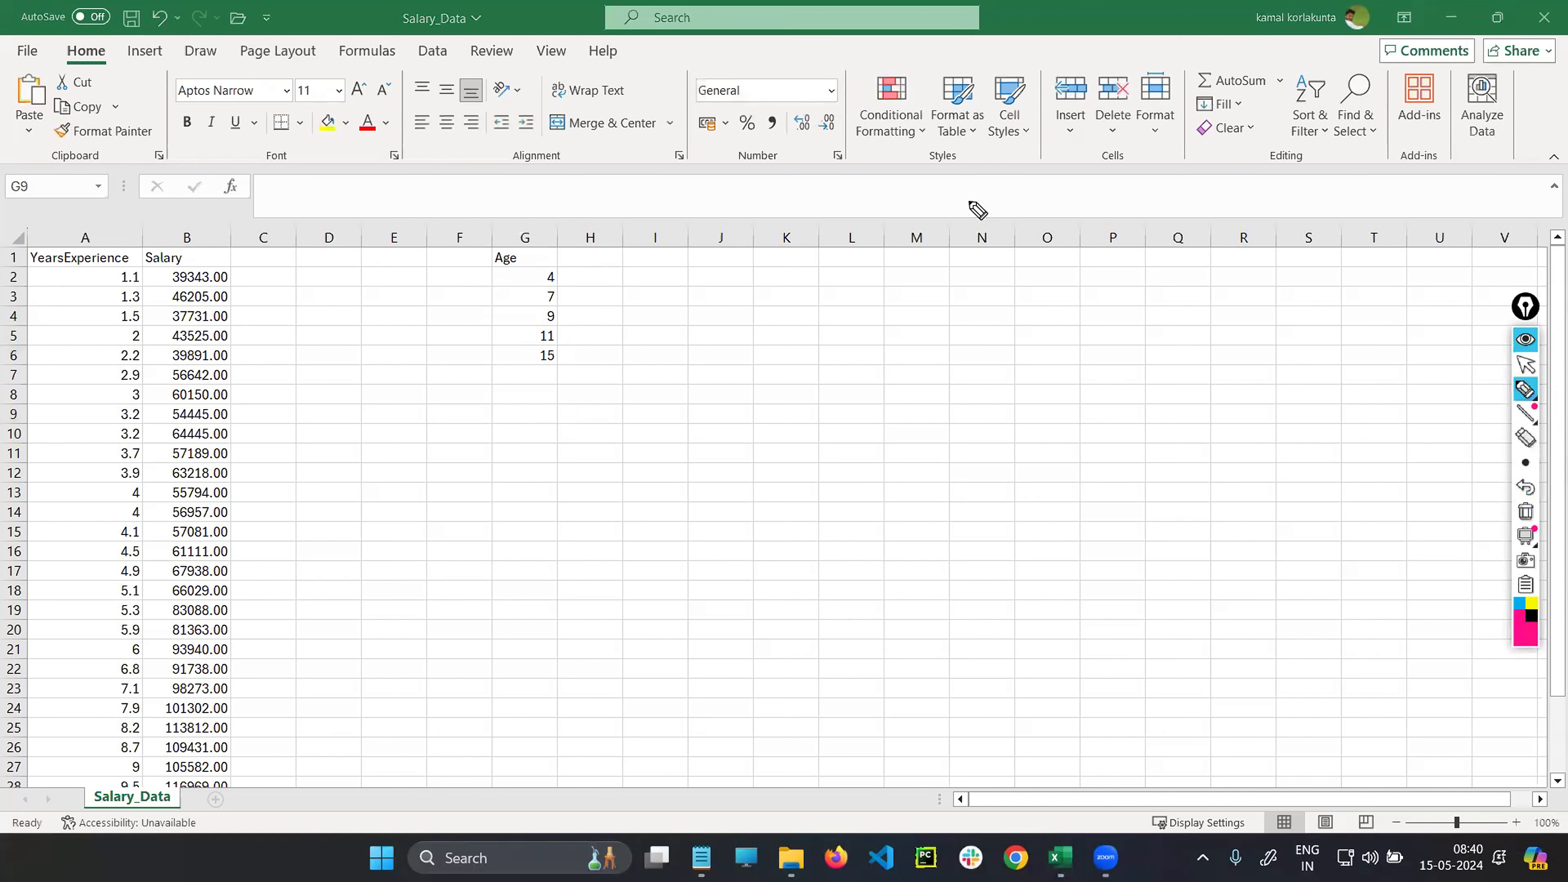
- Handwrite the title "Age (Average)" with the annotation pen above columns M to T, double-underlining "Age"
drag(960, 222, 1012, 203)
drag(1034, 191, 1019, 219)
drag(1049, 201, 1087, 210)
drag(948, 234, 1089, 230)
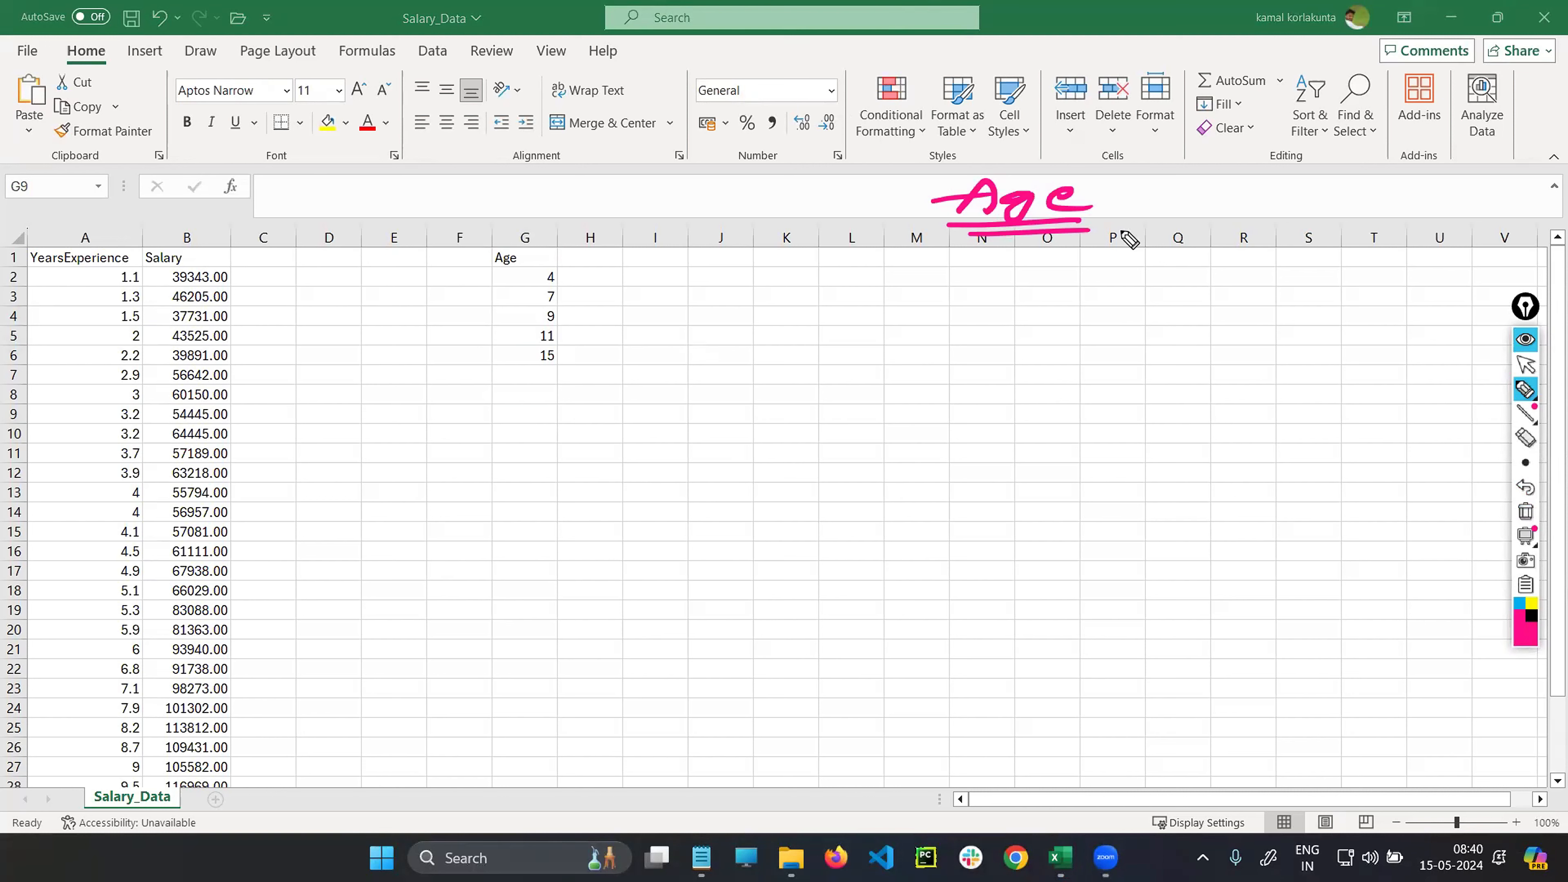
click(1153, 181)
drag(1153, 181, 1139, 226)
drag(1183, 212, 1221, 193)
drag(1240, 191, 1266, 185)
mouse_move(1285, 189)
mouse_down()
mouse_move(1386, 188)
mouse_move(1414, 210)
mouse_up()
- Handwrite "Sum of values" below the title as the numerator and draw a fraction line under it
drag(996, 263, 943, 295)
drag(1012, 272, 1087, 287)
drag(1172, 265, 1256, 272)
drag(1260, 275, 1297, 284)
mouse_move(1313, 262)
mouse_down()
mouse_move(1345, 278)
mouse_move(1380, 262)
mouse_up()
drag(916, 317, 1386, 314)
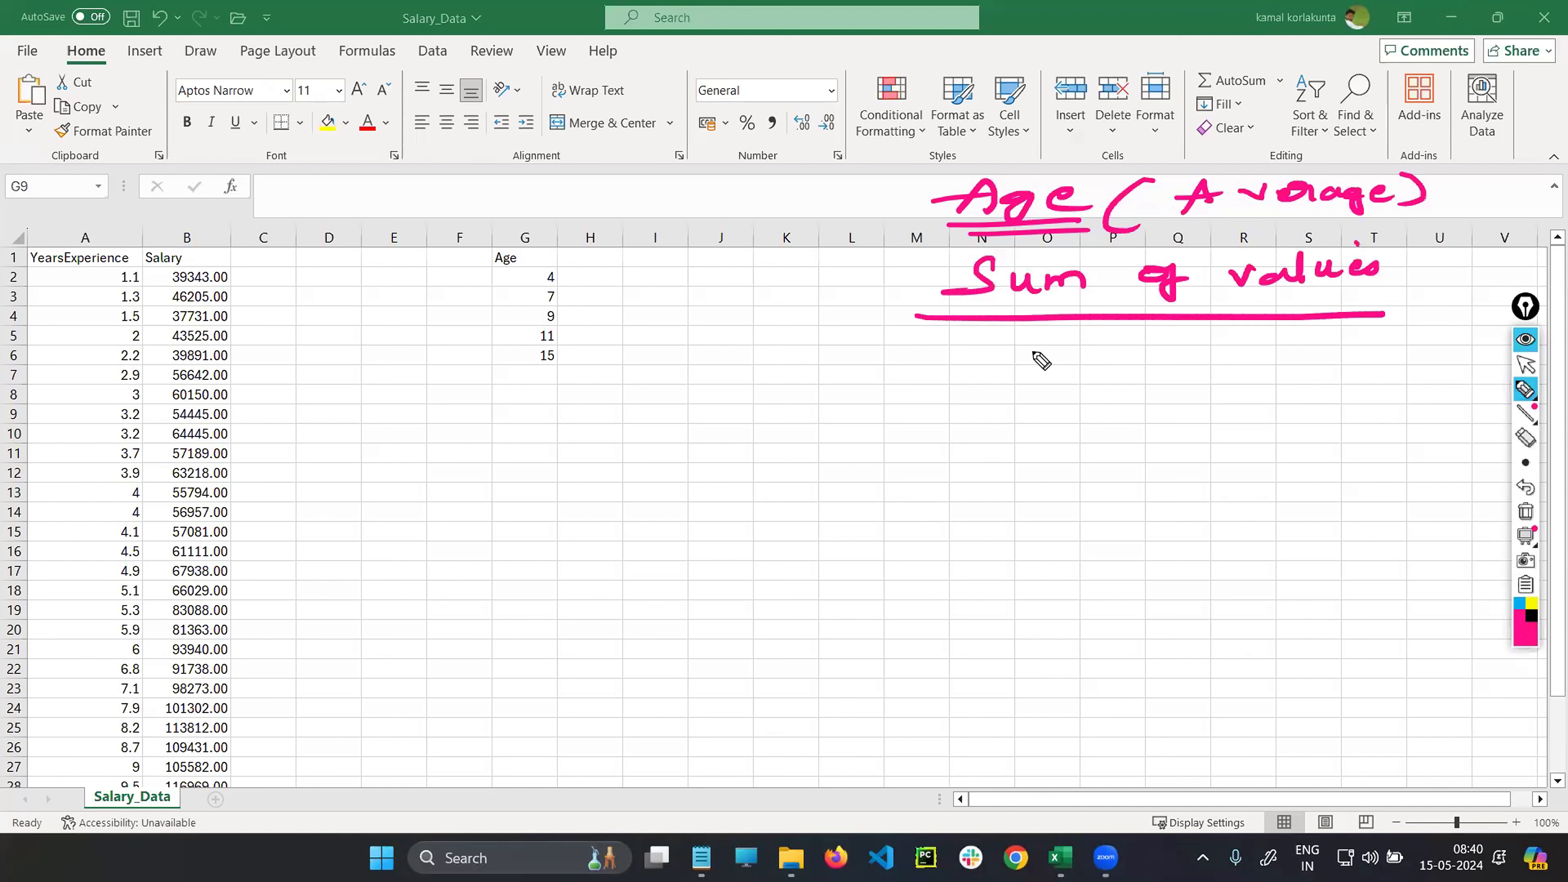
- Handwrite "no. of values" as the denominator below the fraction line
drag(991, 370, 1019, 368)
drag(1037, 352, 1036, 353)
click(1082, 359)
drag(1143, 355, 1134, 389)
mouse_move(1190, 352)
mouse_down()
mouse_move(1357, 346)
mouse_move(1332, 367)
mouse_up()
drag(1313, 334, 1311, 346)
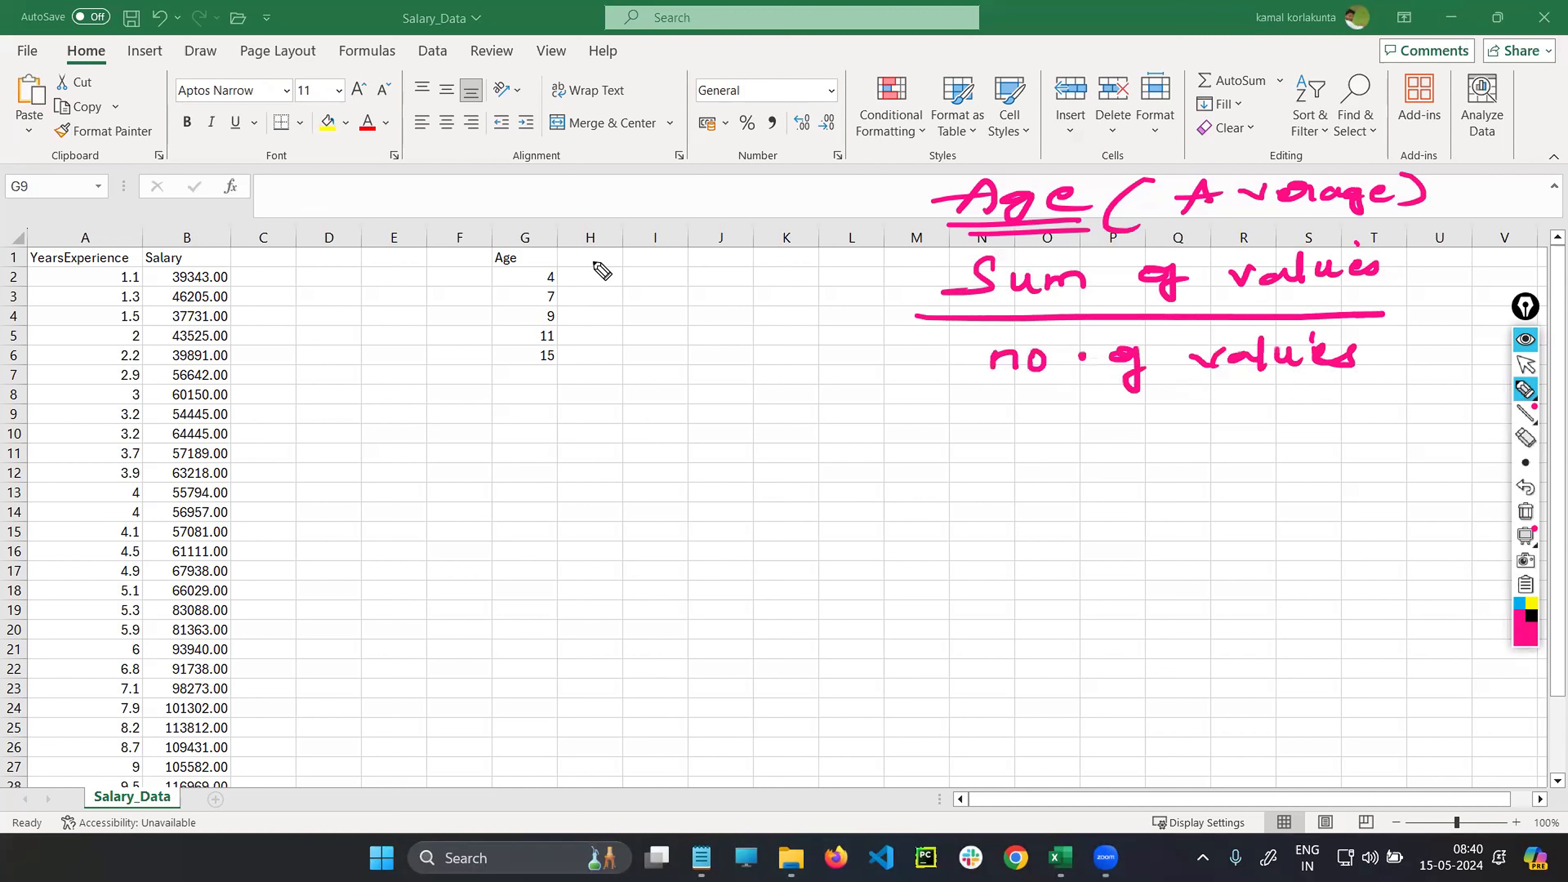
- Mark the Age column with a small down arrow and handwrite the sum 4+7+9+11+15 below the average formula
mouse_move(495, 211)
mouse_down()
mouse_move(491, 237)
mouse_move(503, 225)
mouse_up()
drag(815, 434, 827, 450)
mouse_move(827, 440)
mouse_down()
mouse_move(822, 470)
mouse_move(863, 451)
mouse_up()
drag(853, 444, 852, 471)
mouse_move(879, 446)
mouse_down()
mouse_move(904, 442)
mouse_move(896, 470)
mouse_up()
drag(883, 456, 969, 452)
drag(944, 442, 948, 474)
mouse_move(995, 448)
mouse_down()
mouse_move(987, 477)
mouse_move(1058, 455)
mouse_up()
mouse_move(1038, 444)
mouse_down()
mouse_move(1037, 476)
mouse_move(1063, 470)
mouse_up()
mouse_move(1078, 440)
mouse_down()
mouse_move(1077, 468)
mouse_move(1131, 457)
mouse_up()
mouse_move(1113, 443)
mouse_down()
mouse_move(1114, 473)
mouse_move(1143, 468)
mouse_up()
mouse_move(1179, 444)
mouse_down()
mouse_move(1160, 466)
mouse_move(1207, 435)
mouse_up()
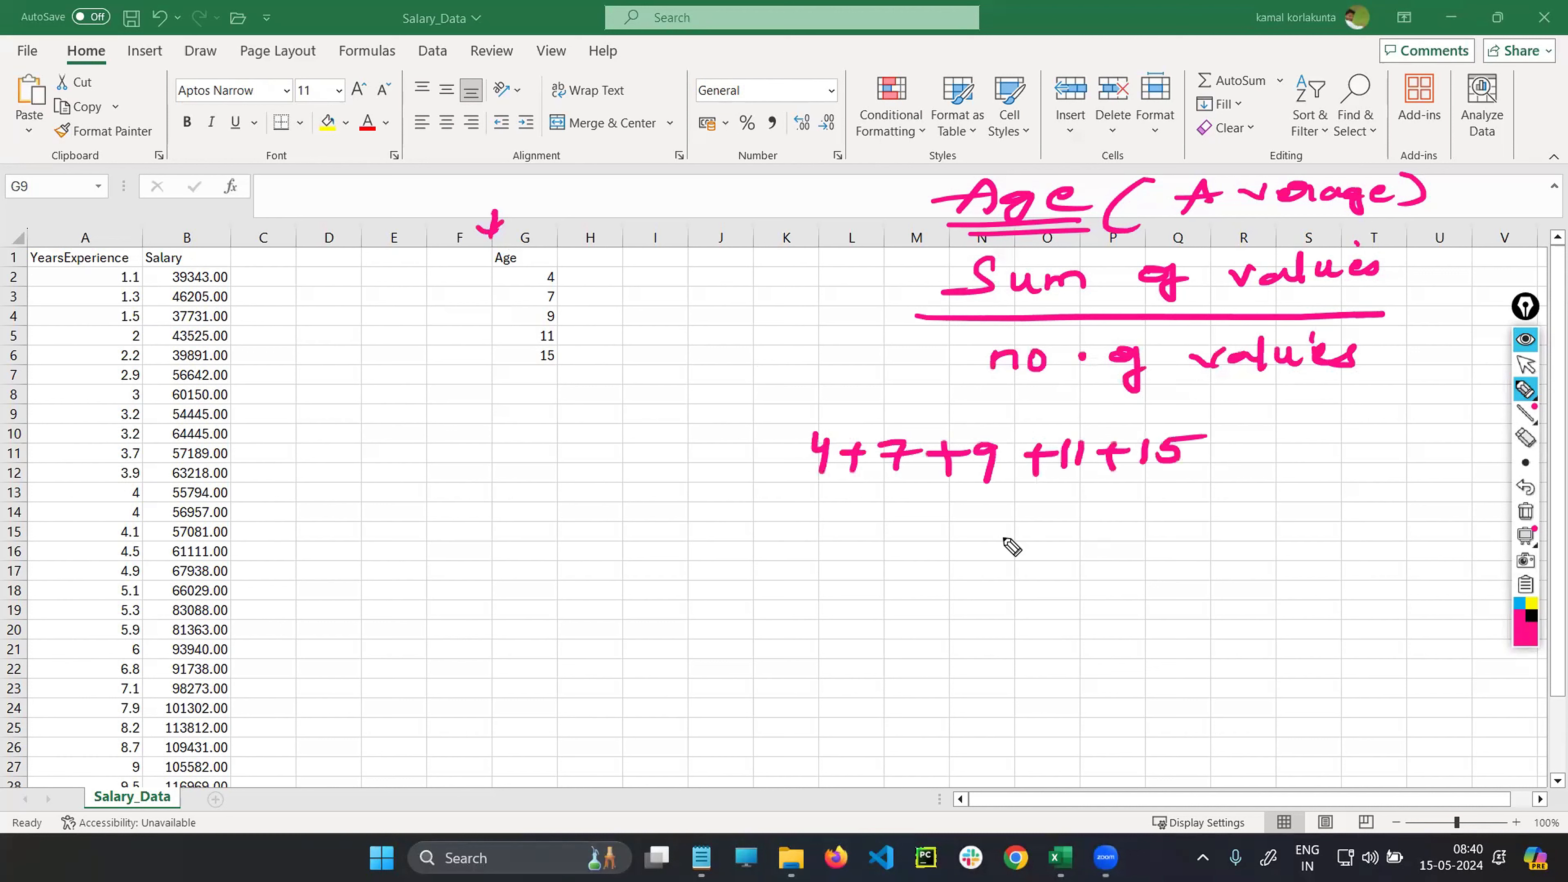
- Draw a fraction line under the handwritten sum, with 5 as the denominator and an equals sign after it
drag(783, 507, 1248, 507)
mouse_move(999, 532)
mouse_down()
mouse_move(995, 554)
mouse_move(1049, 528)
mouse_up()
drag(1295, 499, 1321, 498)
drag(1295, 512, 1324, 511)
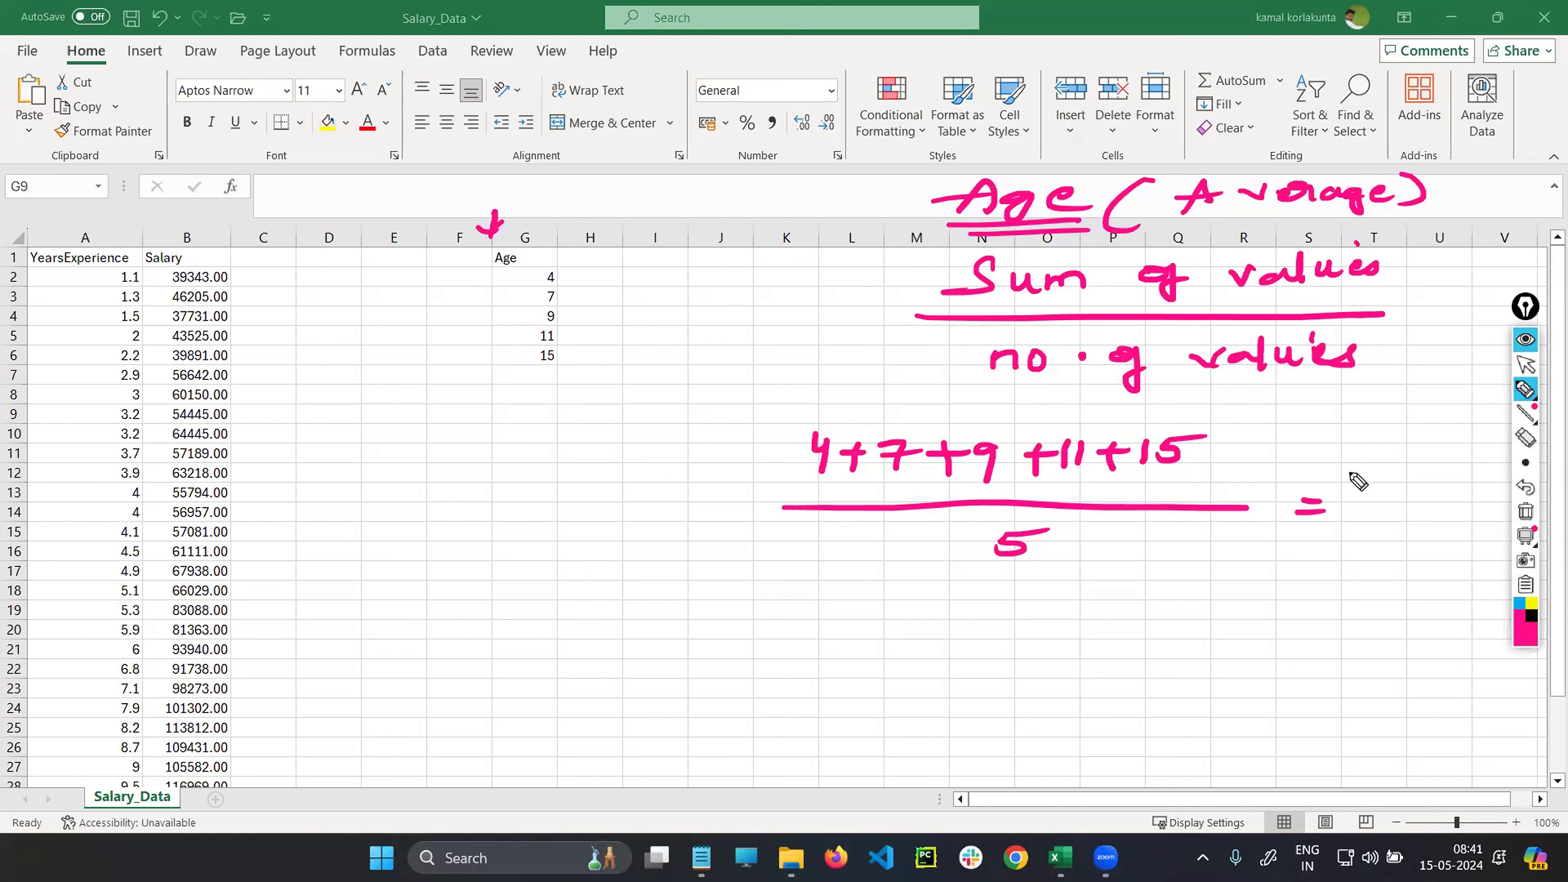
- Handwrite 46/5 after the equals sign, strike it through, and write and circle the result 9.2 above it
mouse_move(1344, 470)
mouse_down()
mouse_move(1358, 494)
mouse_move(1418, 513)
mouse_move(1363, 546)
mouse_move(1409, 525)
mouse_up()
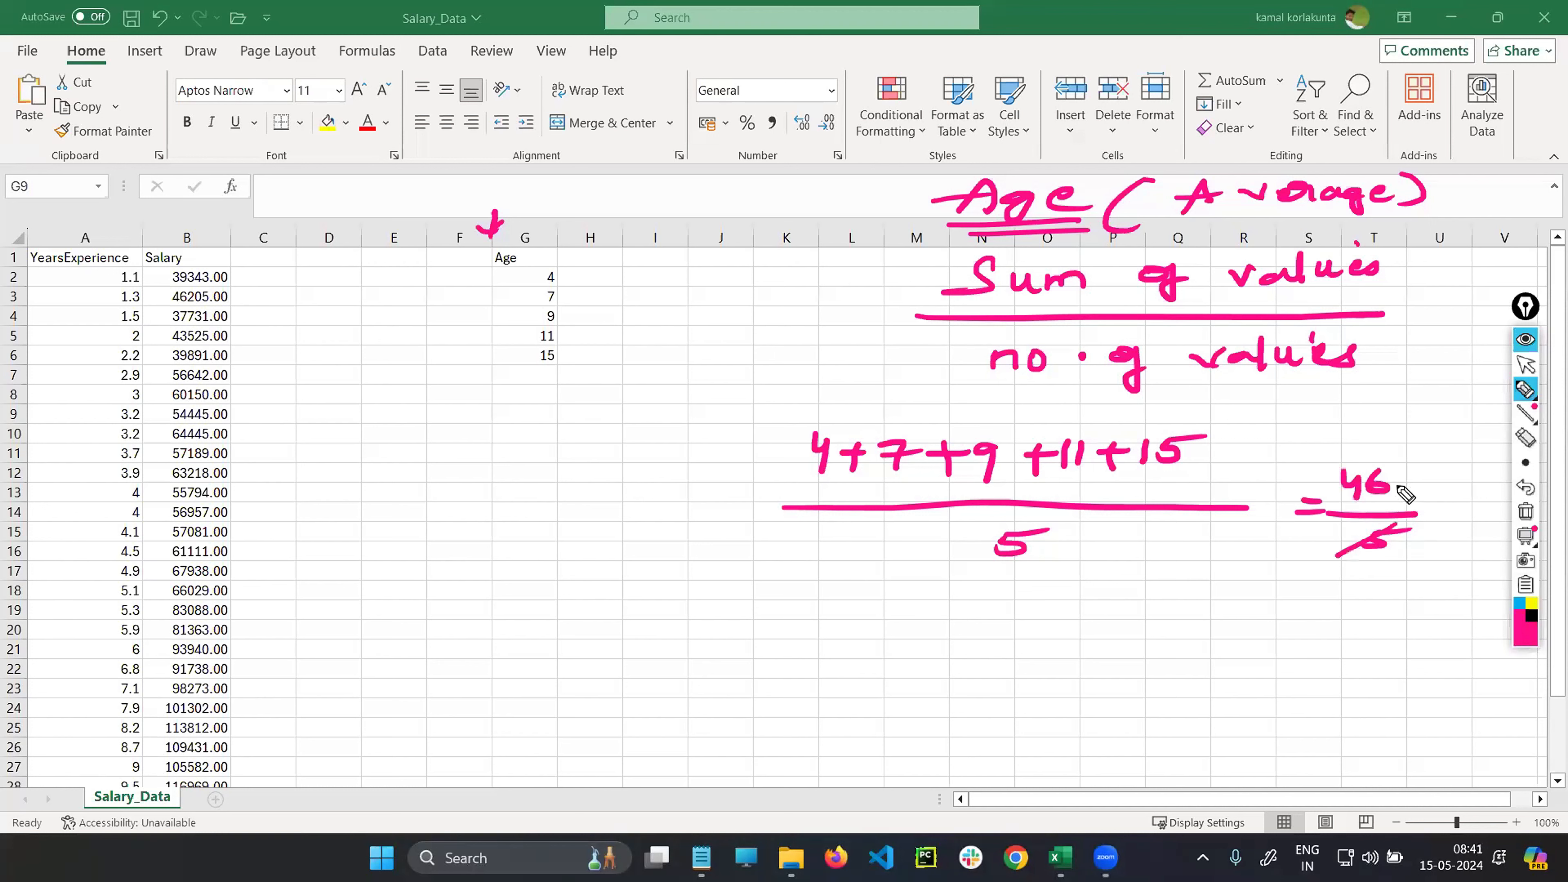
drag(1308, 515, 1412, 472)
mouse_move(1338, 439)
mouse_down()
mouse_move(1336, 462)
mouse_move(1410, 500)
mouse_up()
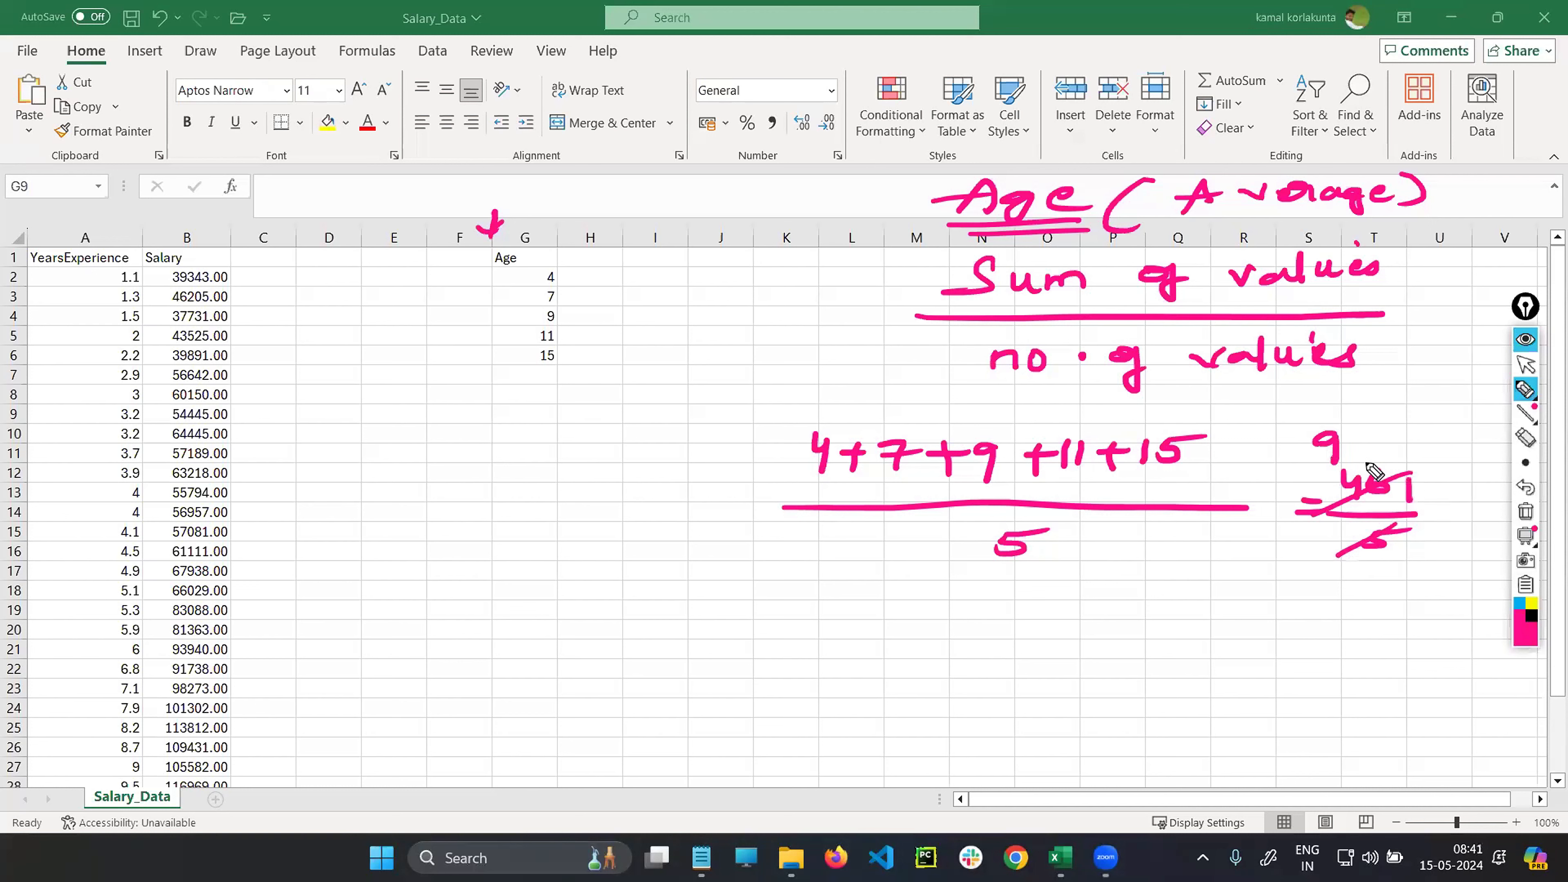
click(1360, 454)
drag(1433, 485, 1454, 477)
mouse_move(1369, 448)
mouse_down()
mouse_move(1411, 457)
mouse_move(1368, 415)
mouse_up()
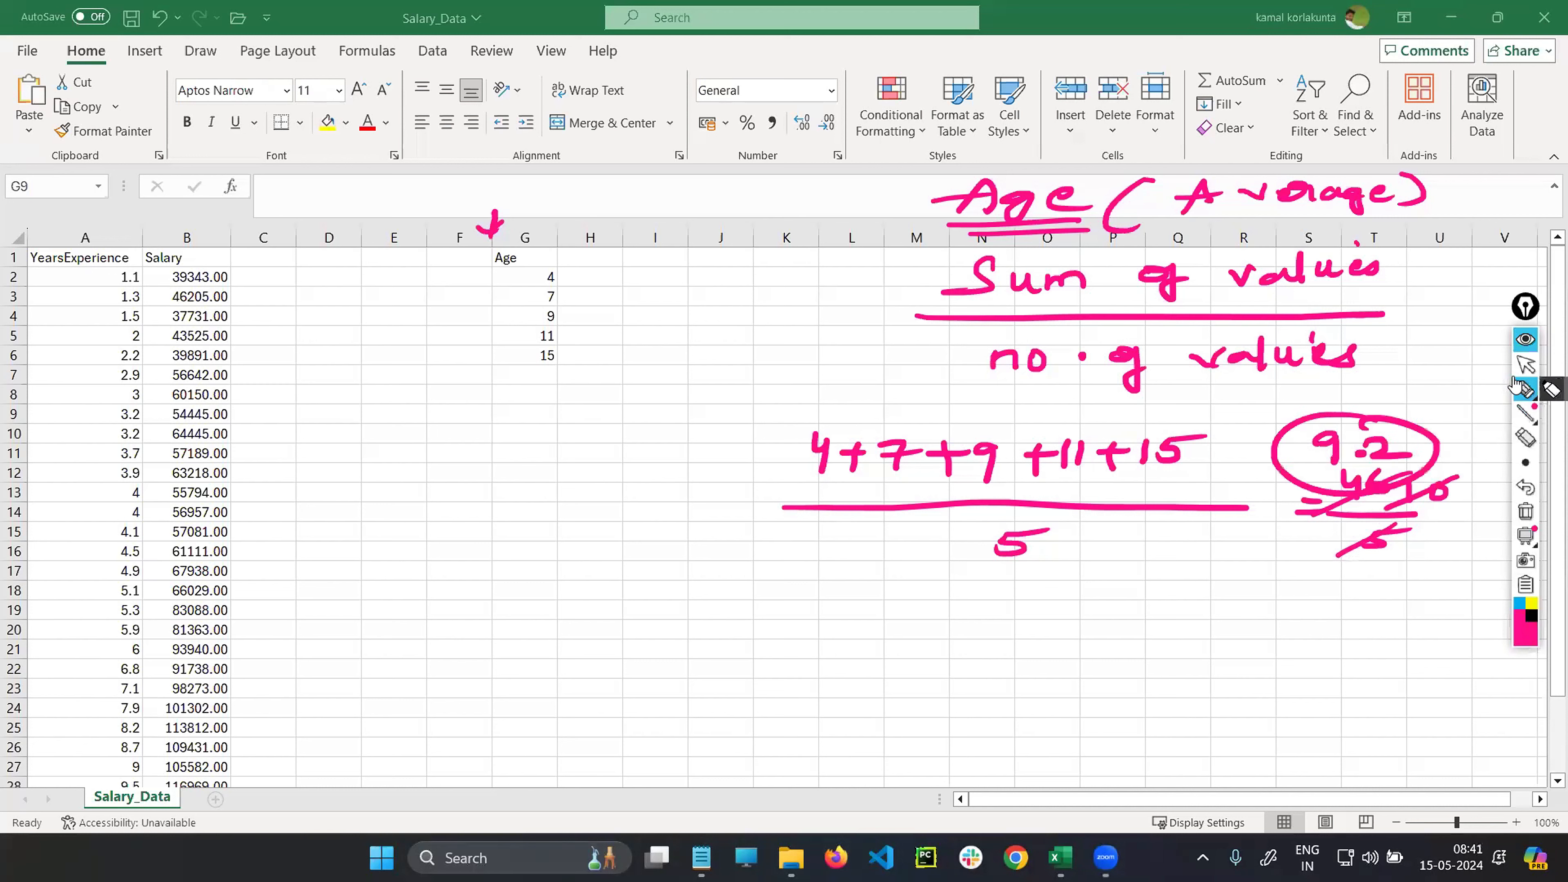
- Handwrite the conclusion "Age (Average => 9.2)" below the calculation and switch the annotation tool back to the pointer
mouse_move(704, 621)
mouse_down()
mouse_move(732, 595)
mouse_move(744, 607)
mouse_up()
mouse_move(752, 607)
mouse_down()
mouse_move(780, 608)
mouse_move(768, 629)
mouse_up()
mouse_move(797, 615)
mouse_down()
mouse_move(876, 637)
mouse_move(922, 598)
mouse_move(1049, 602)
mouse_move(1065, 631)
mouse_move(1099, 625)
mouse_up()
drag(1130, 611, 1172, 609)
drag(1130, 624, 1160, 625)
mouse_move(1257, 608)
mouse_down()
mouse_move(1275, 610)
mouse_move(1244, 649)
mouse_move(1283, 621)
mouse_move(1339, 622)
mouse_up()
drag(1361, 589, 1348, 630)
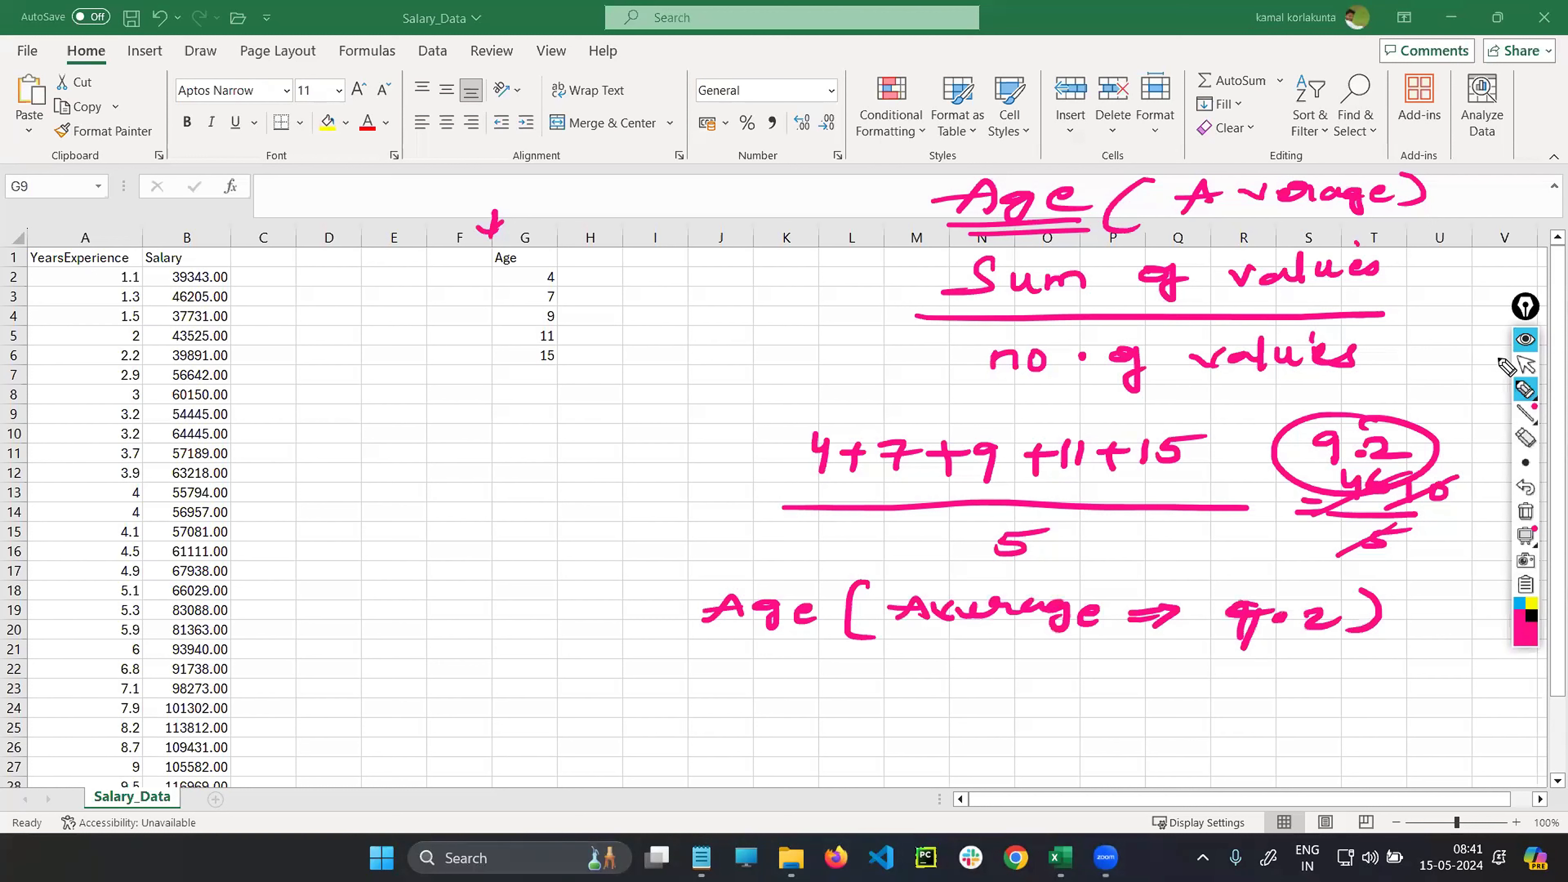
click(1526, 364)
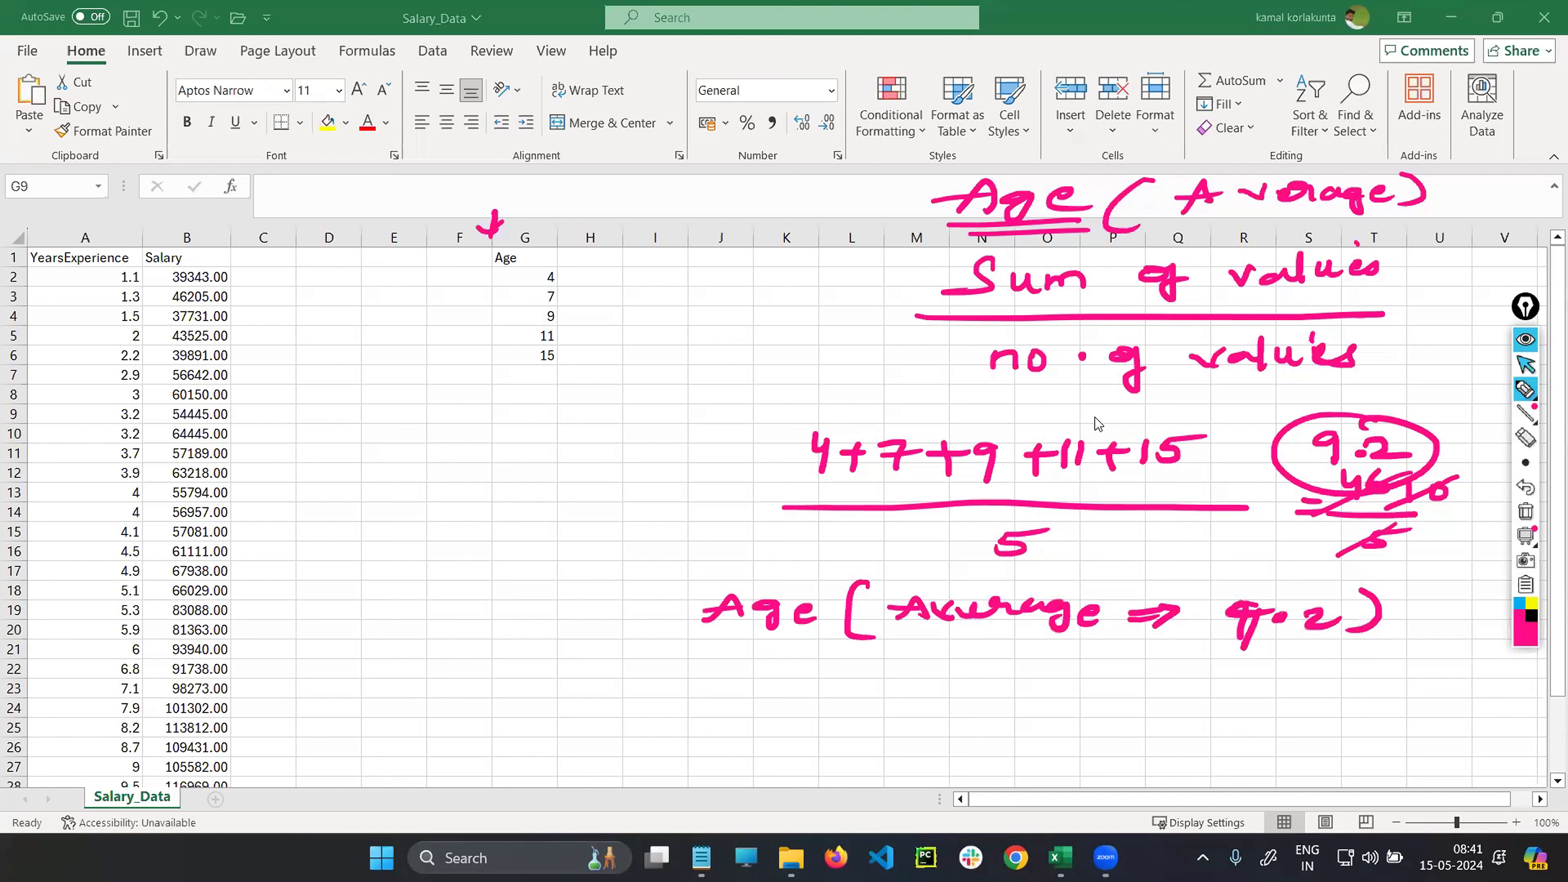
- Highlight the above-average values in the Age column with Light Red Fill with Dark Red Text
click(541, 232)
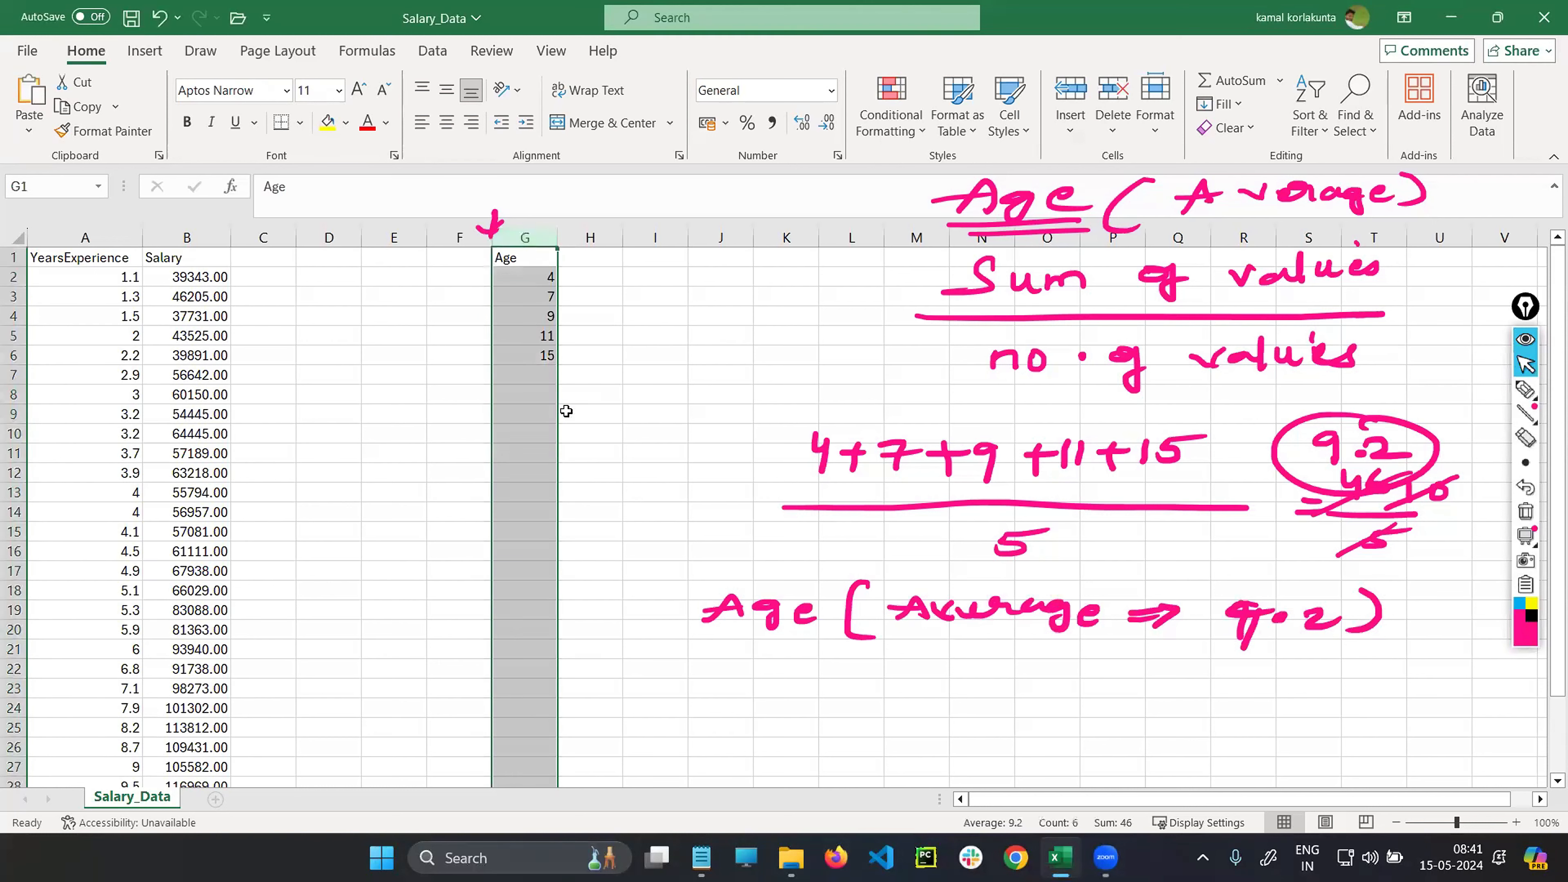
click(885, 117)
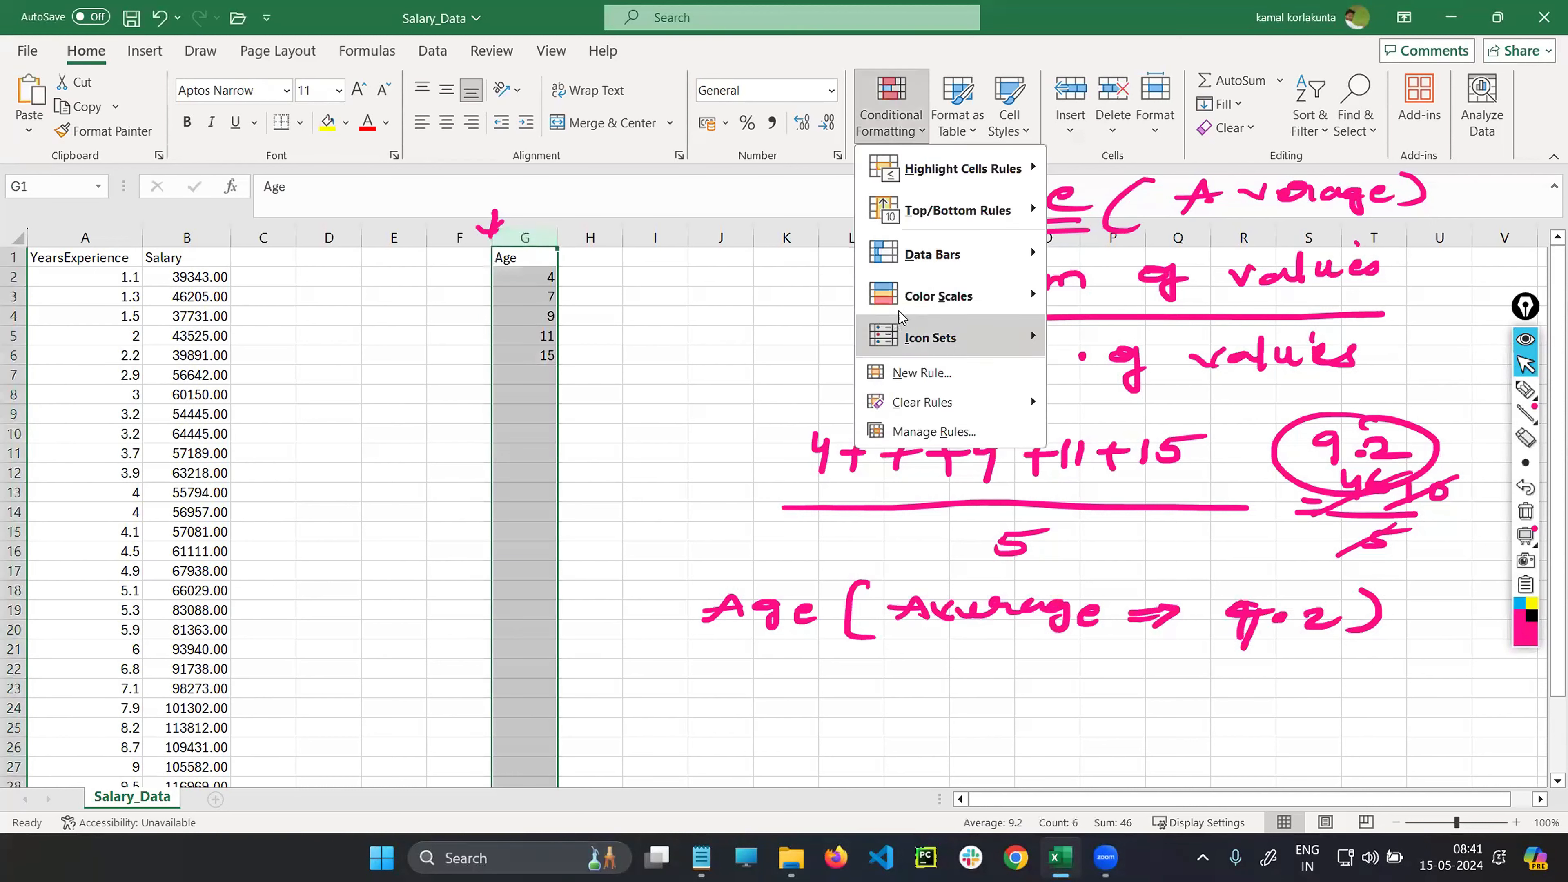
mouse_move(944, 213)
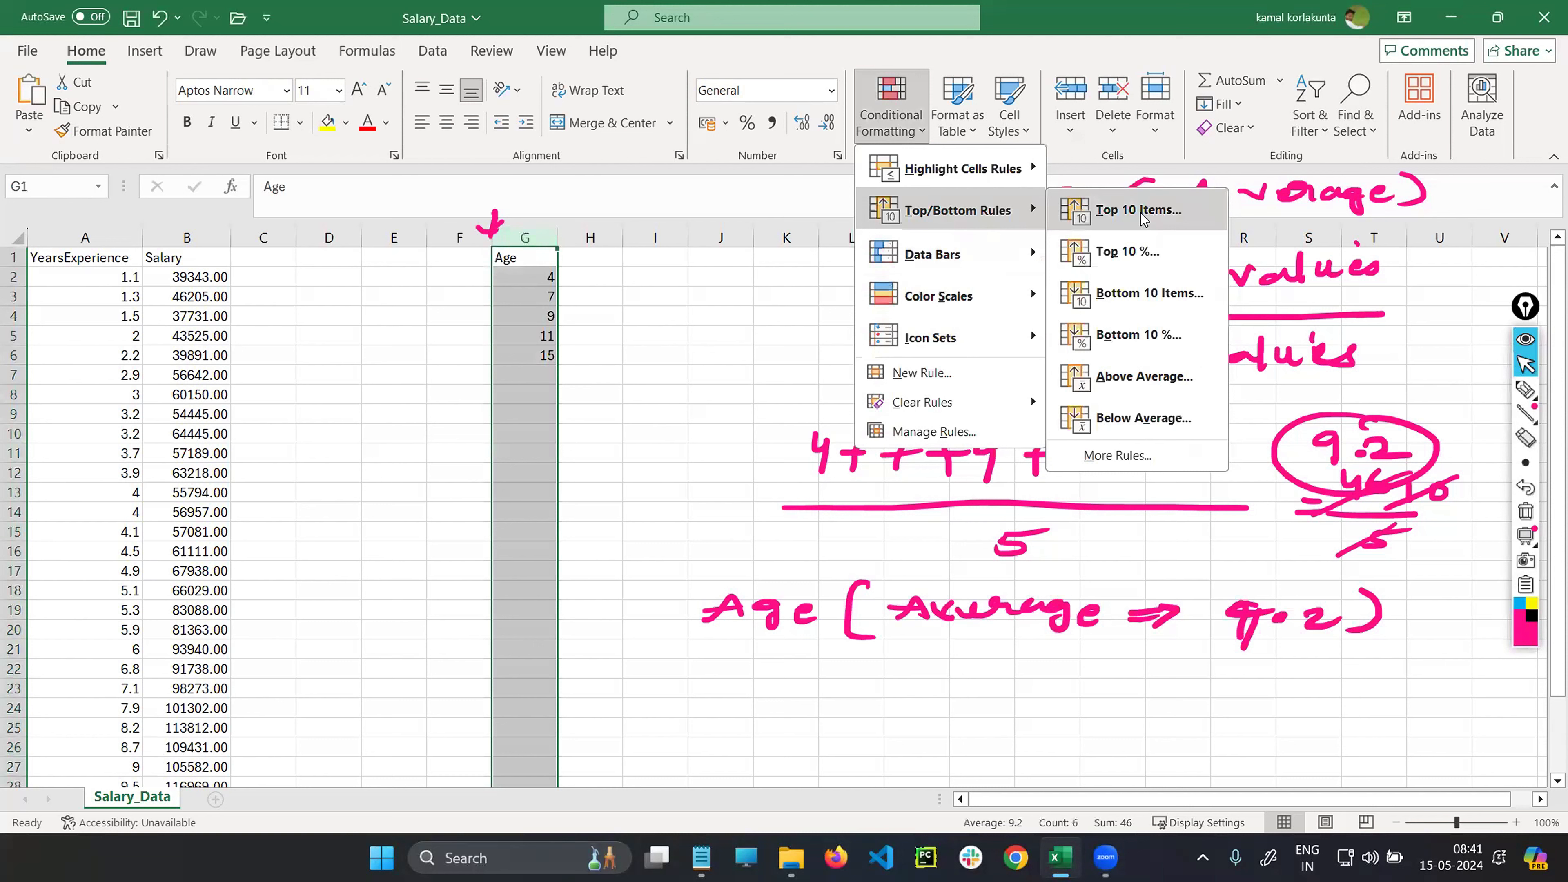
click(1144, 378)
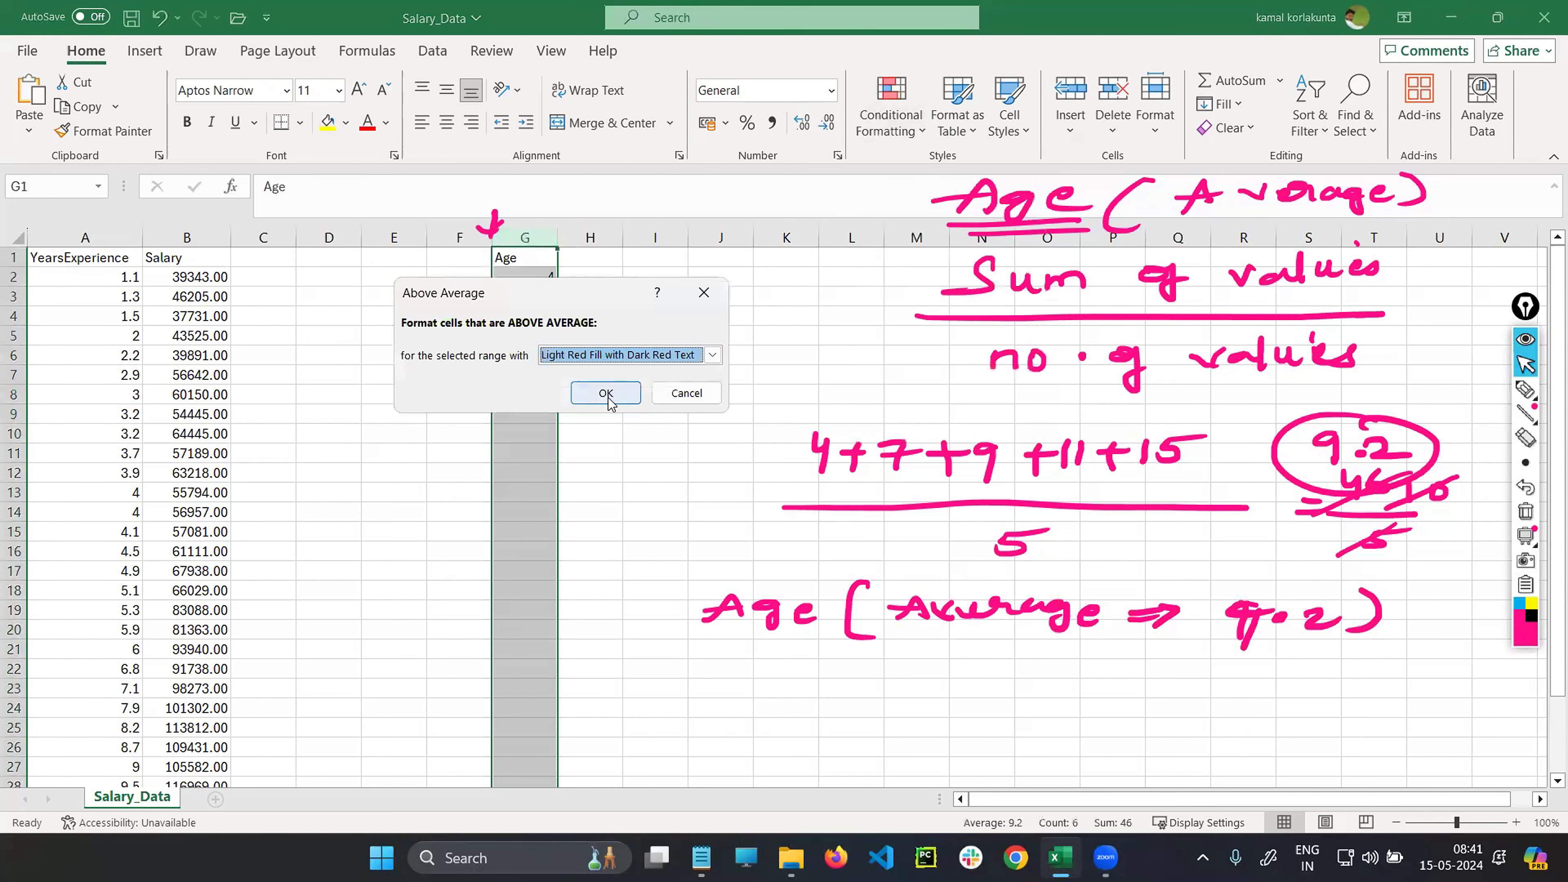
click(607, 394)
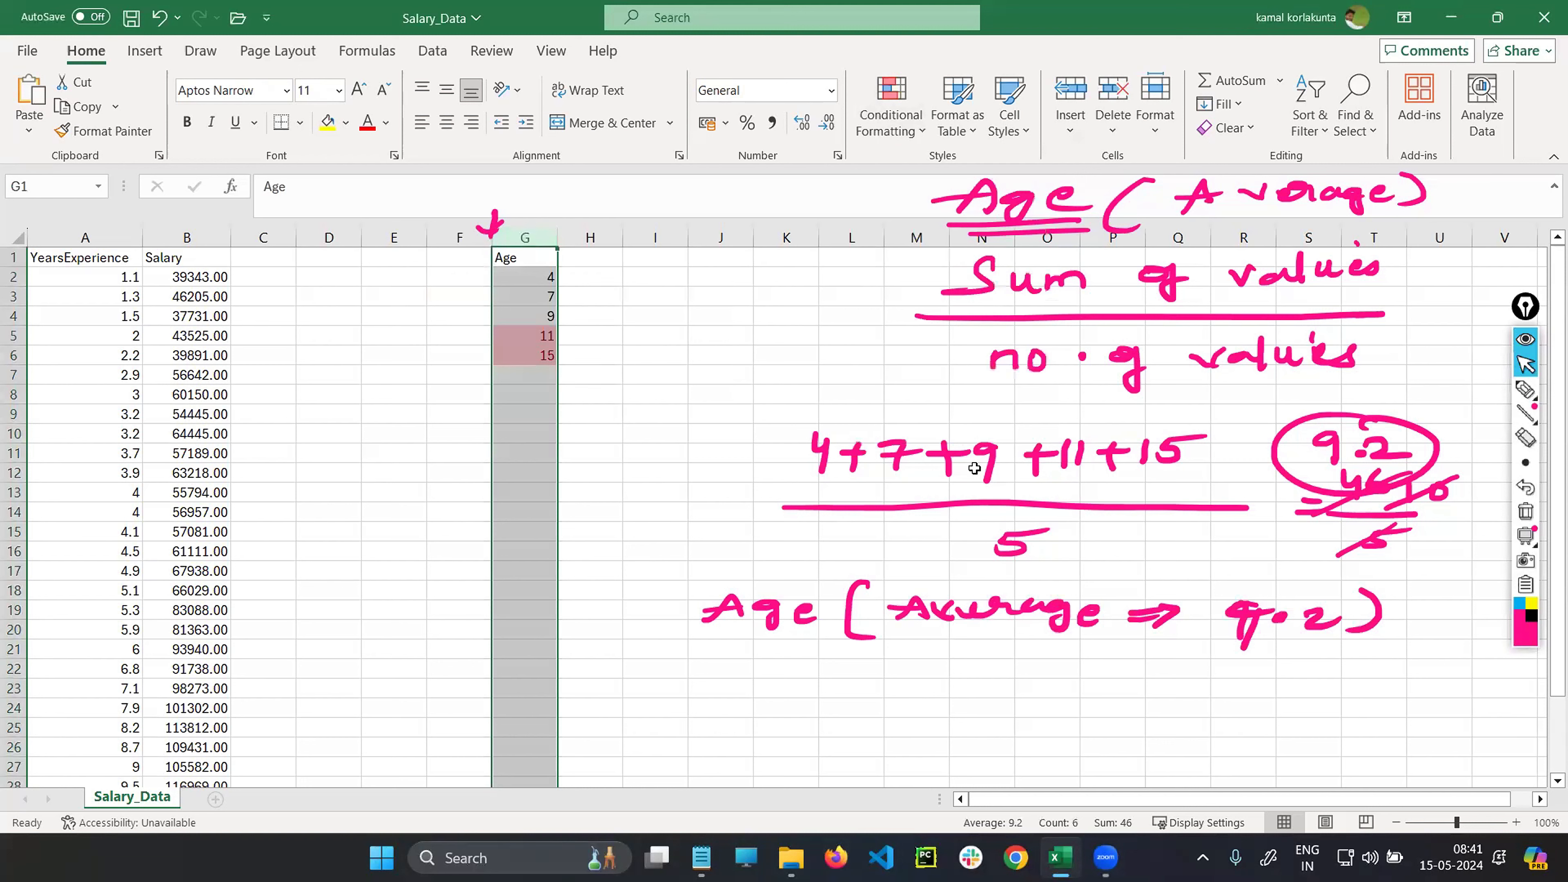
- Clear the above-average conditional formatting rule from the selected Age column
click(1359, 452)
click(883, 106)
mouse_move(906, 405)
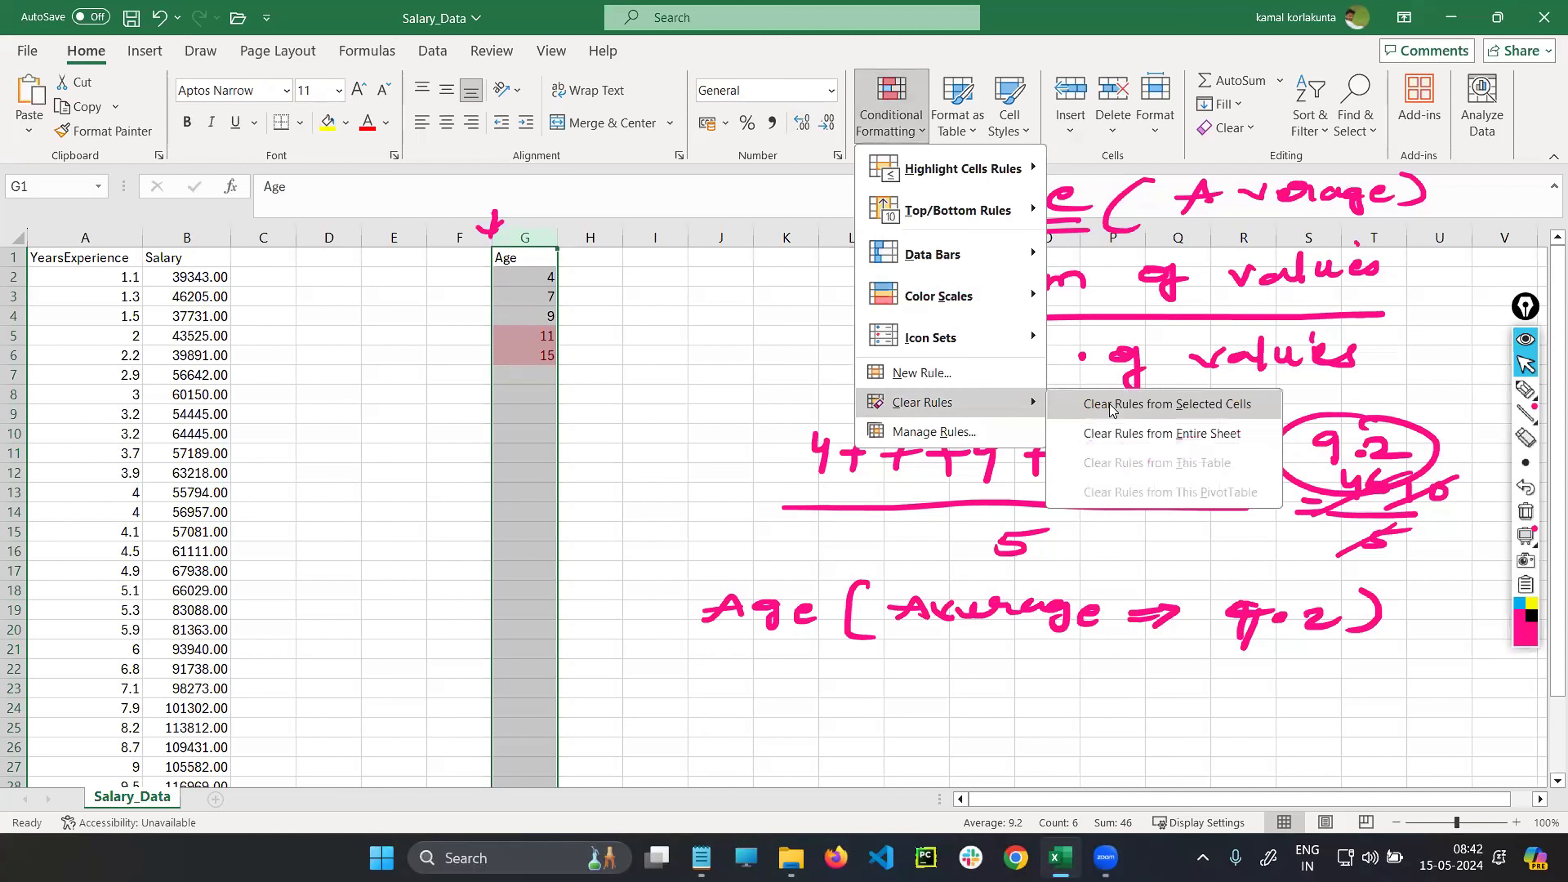
click(1105, 402)
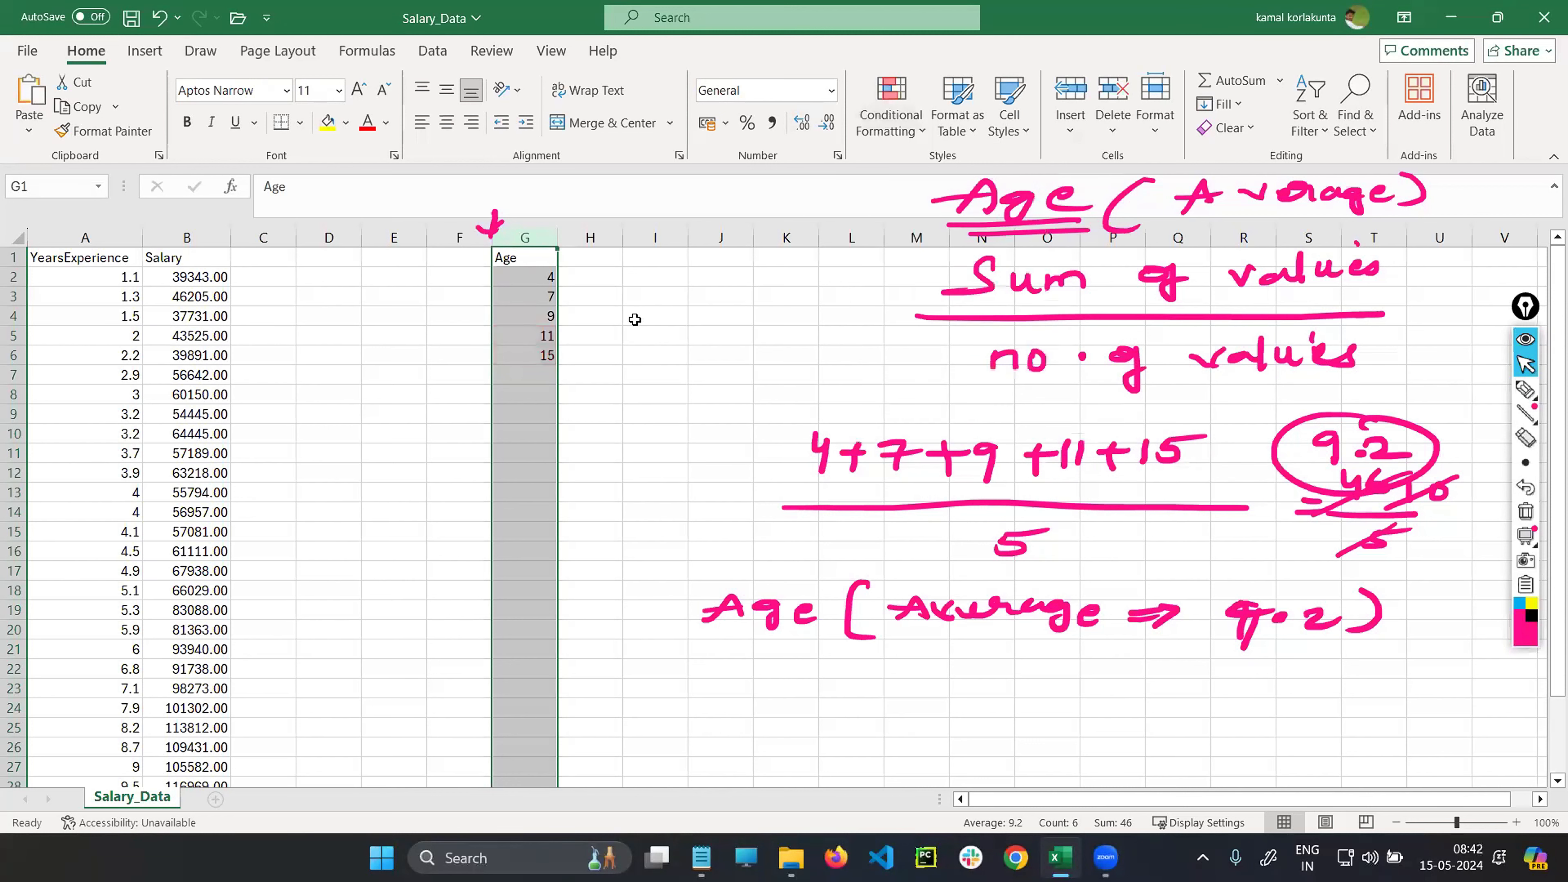
- Highlight the below-average values in the Age column with Light Red Fill with Dark Red Text
click(889, 118)
mouse_move(944, 229)
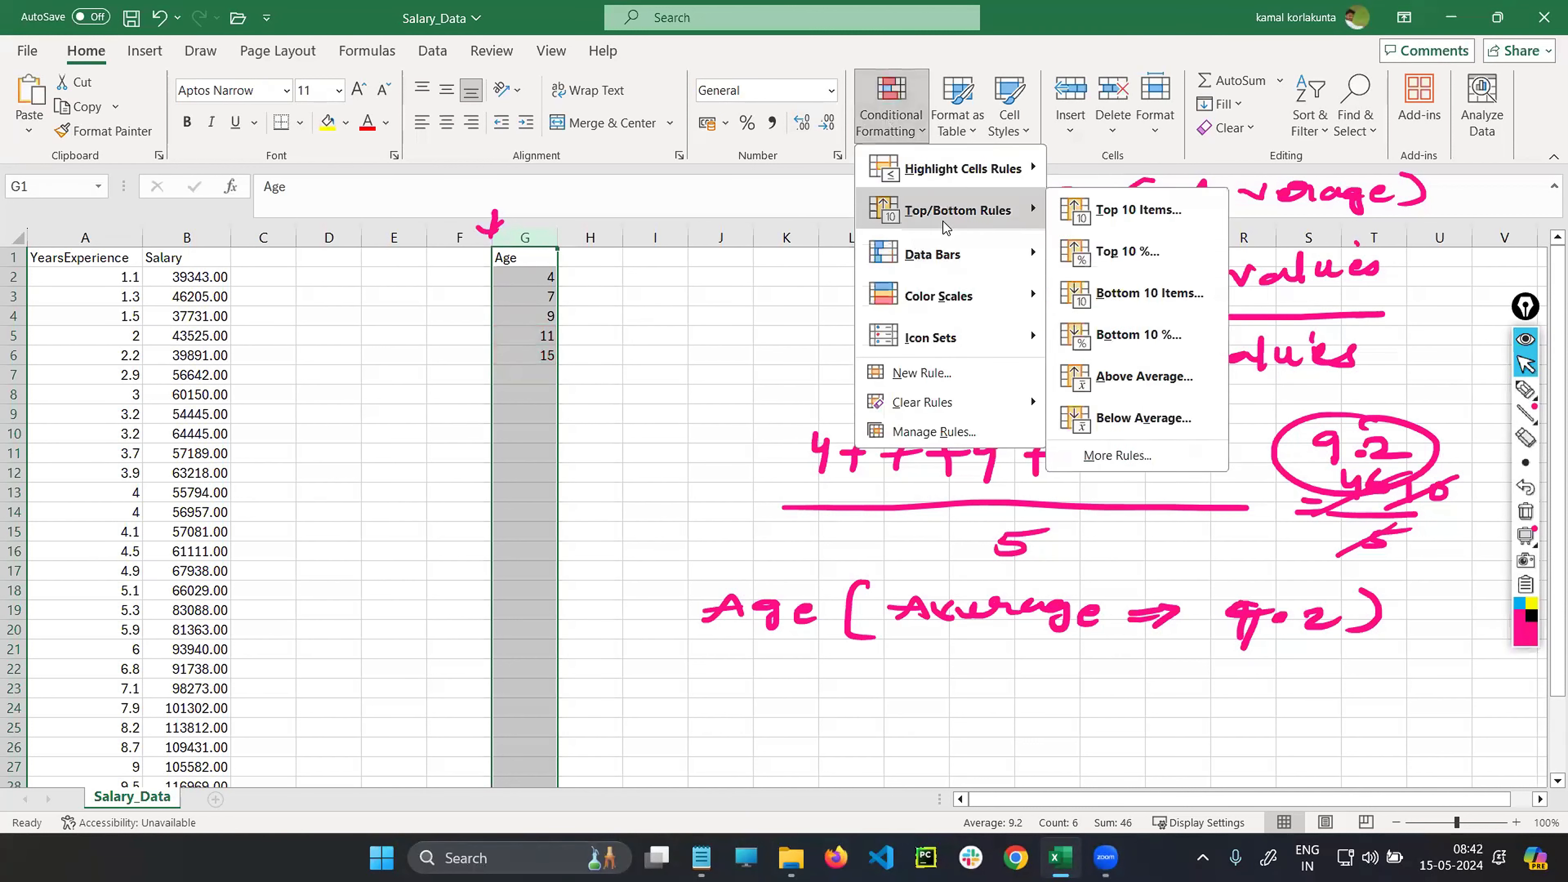
click(1120, 426)
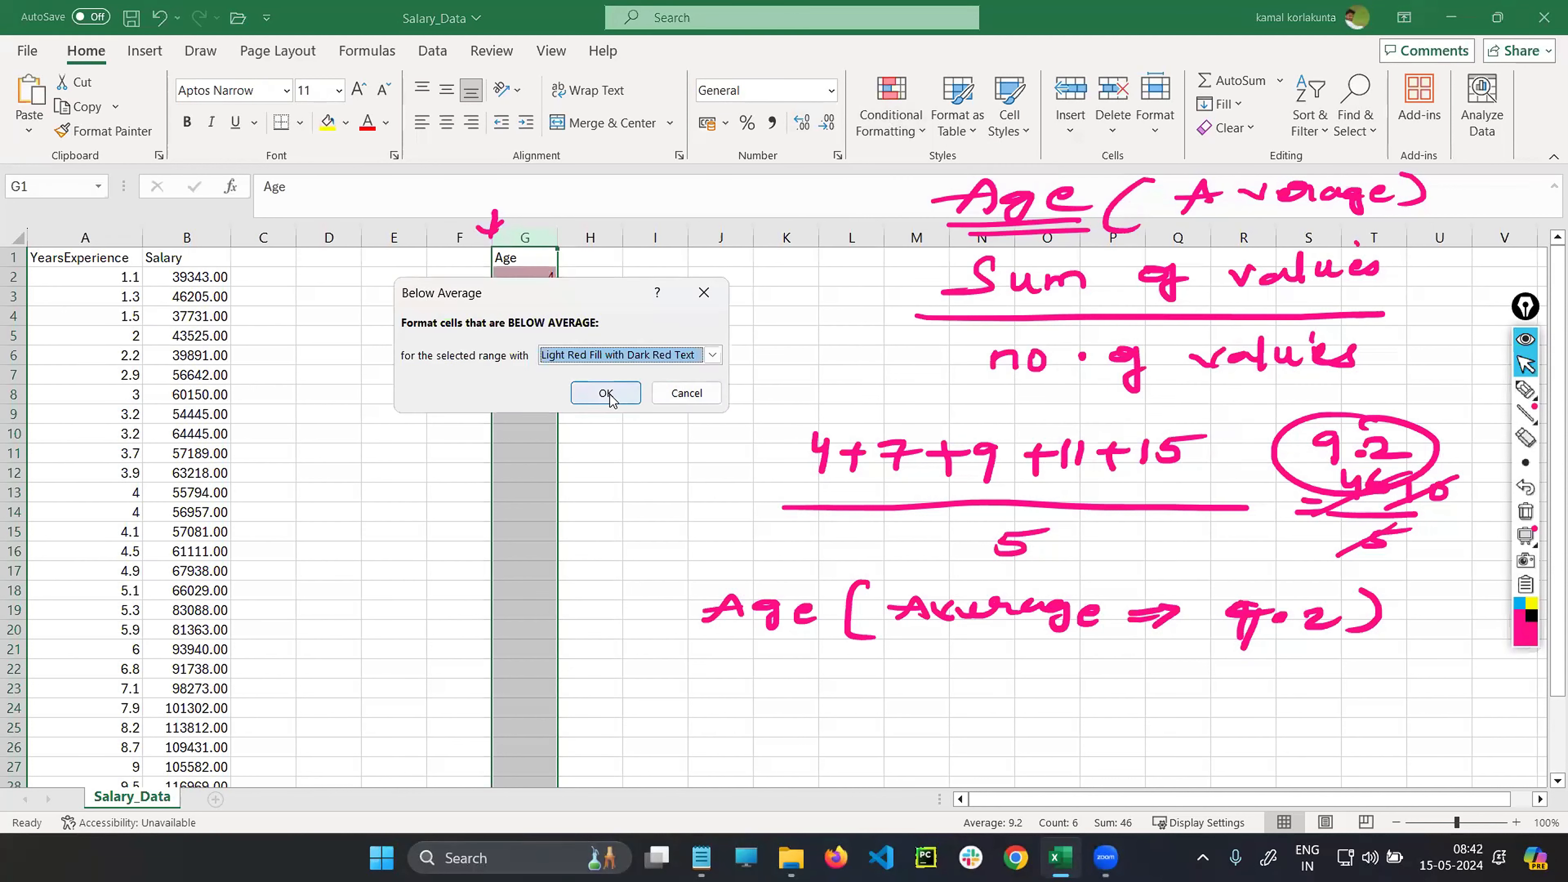
click(606, 393)
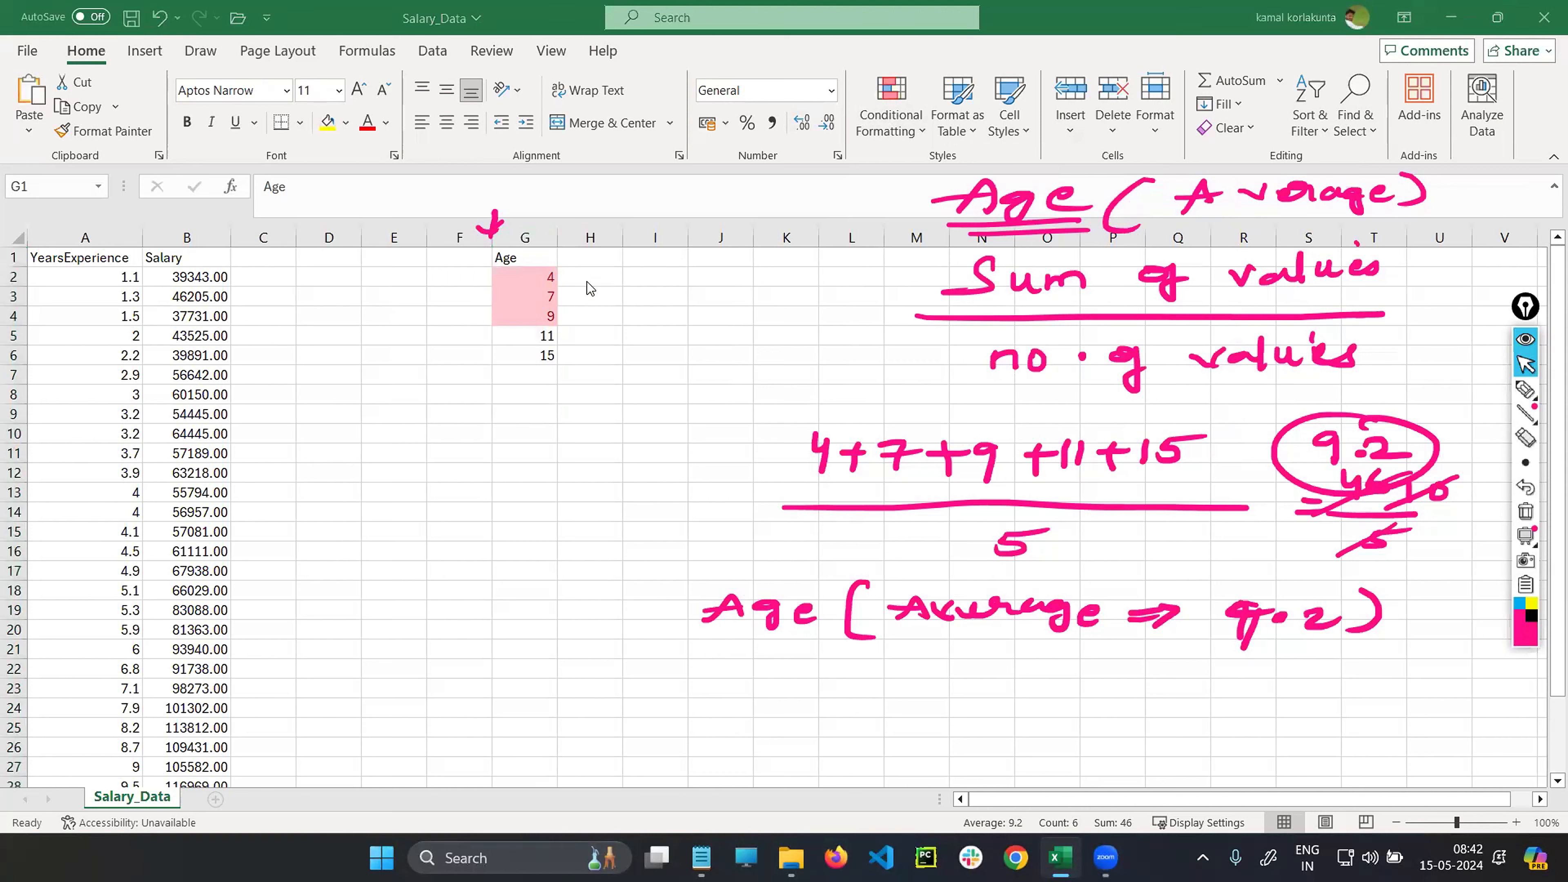
- Clear the below-average conditional formatting rule from the Age column
click(589, 226)
click(890, 114)
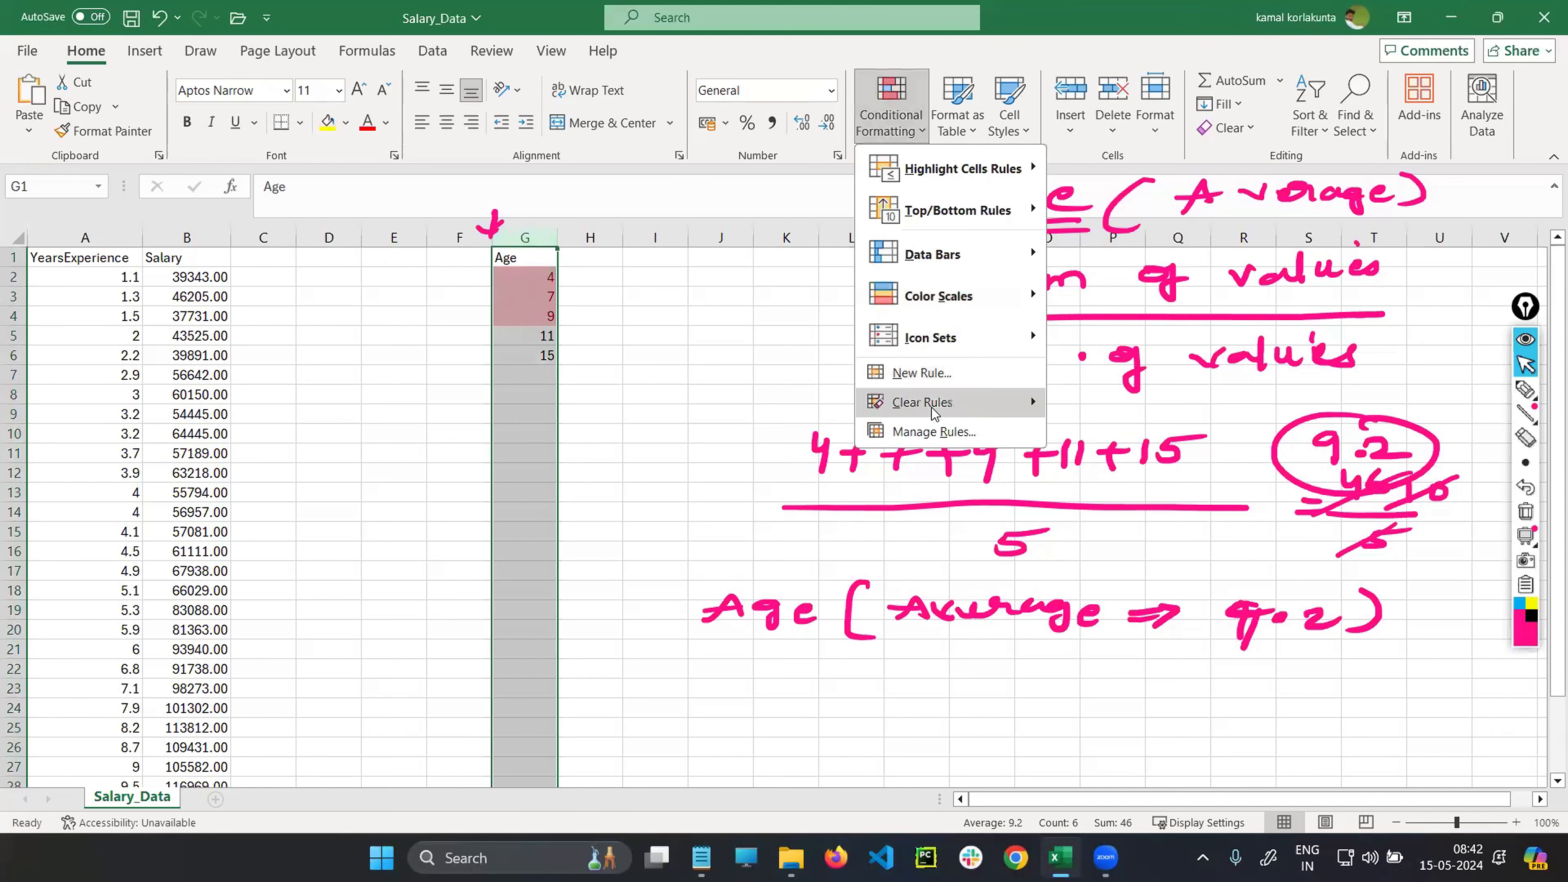
mouse_move(934, 407)
click(1130, 405)
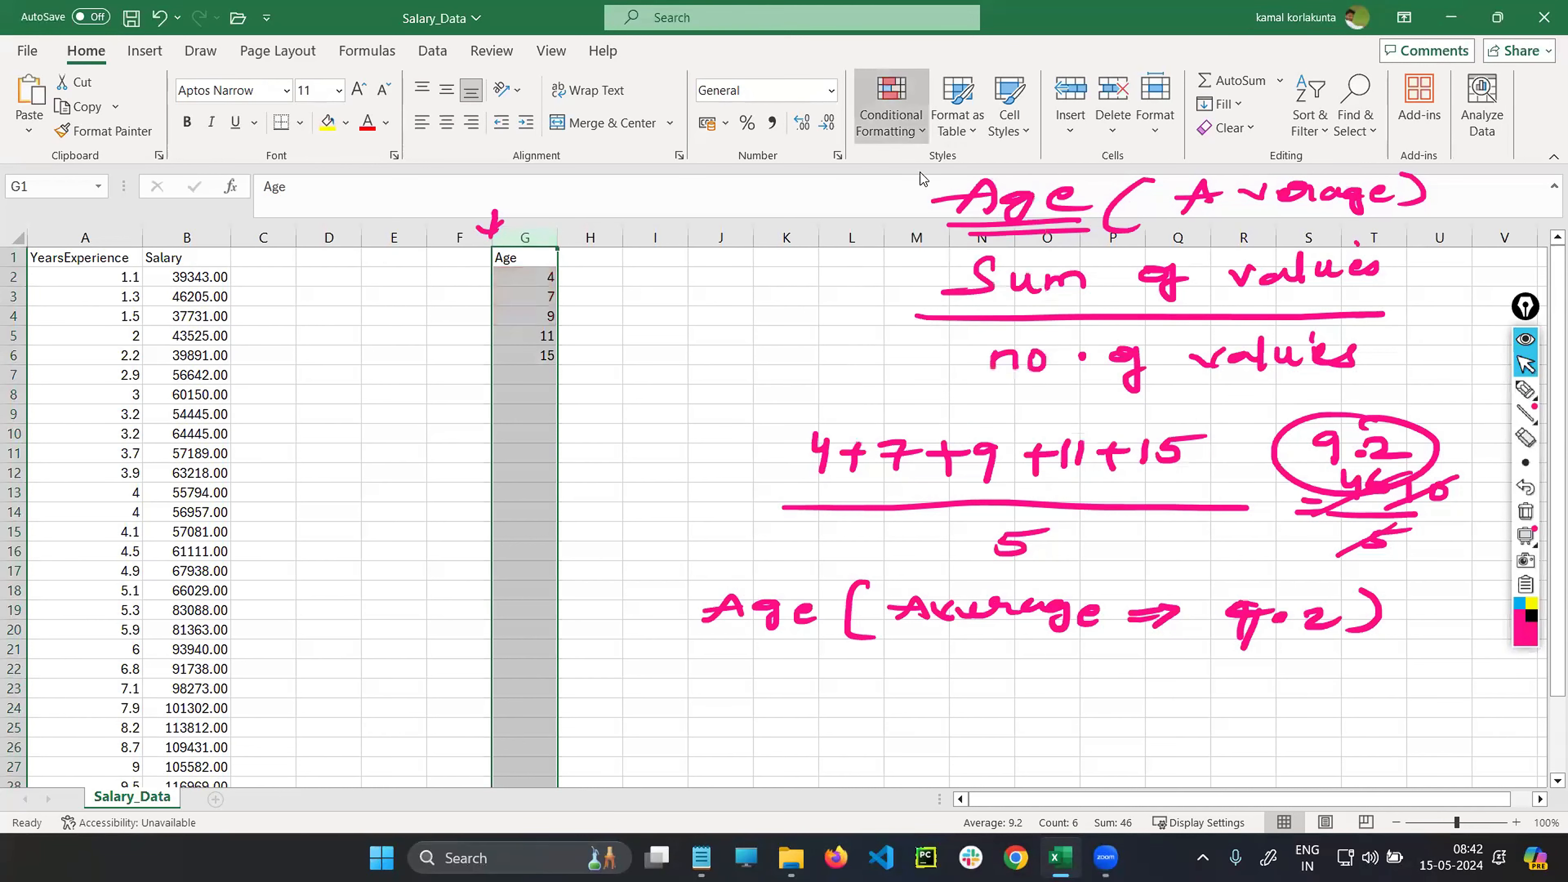
- Erase all handwritten annotations of the average calculation from the screen
click(891, 115)
mouse_move(953, 211)
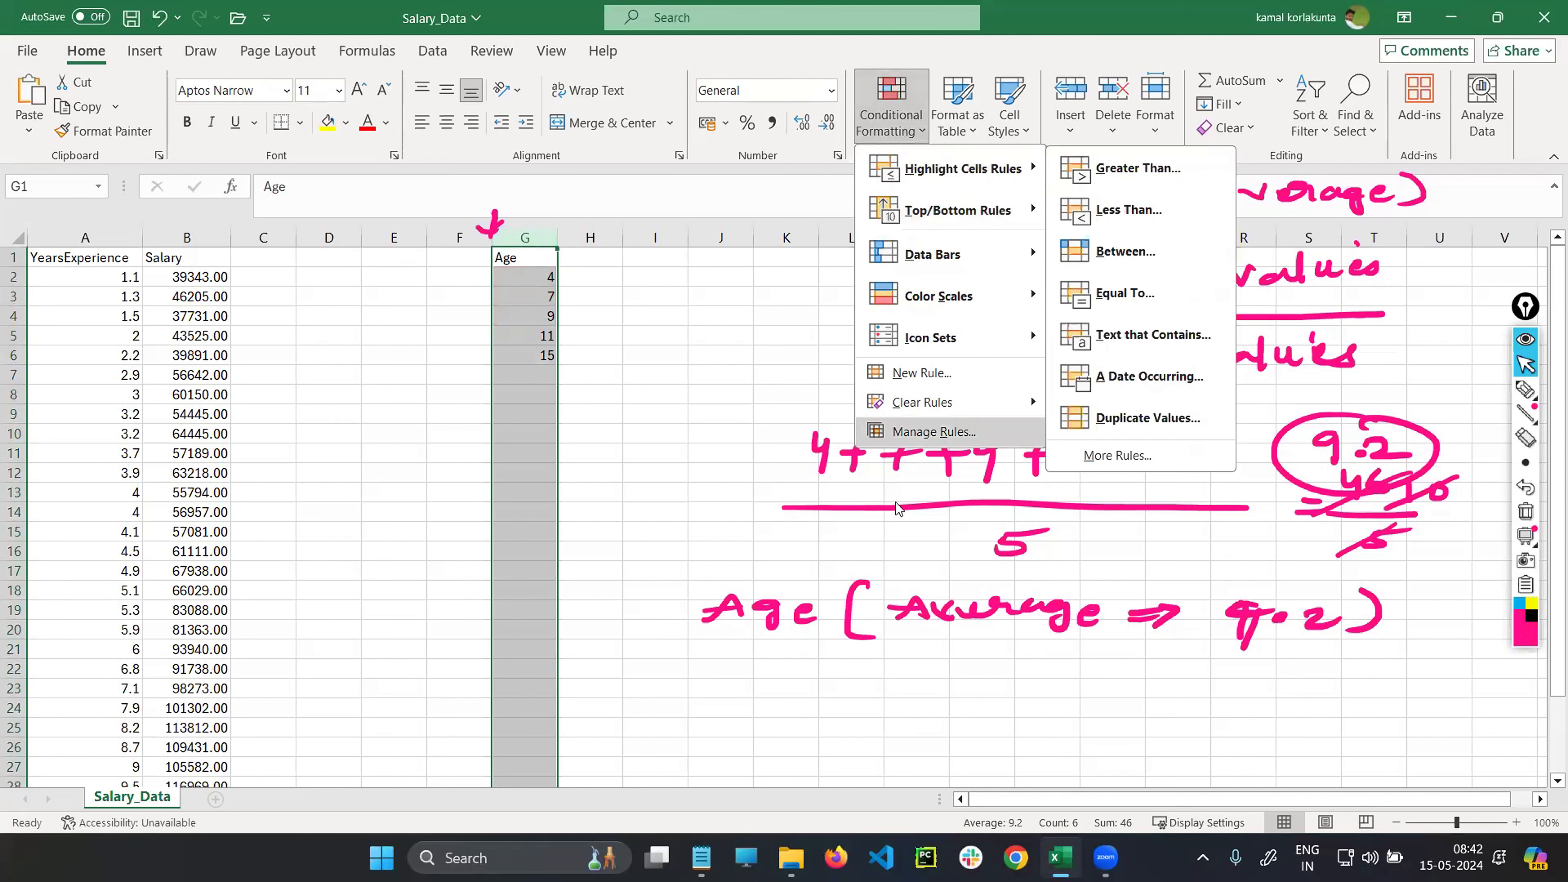
click(1526, 511)
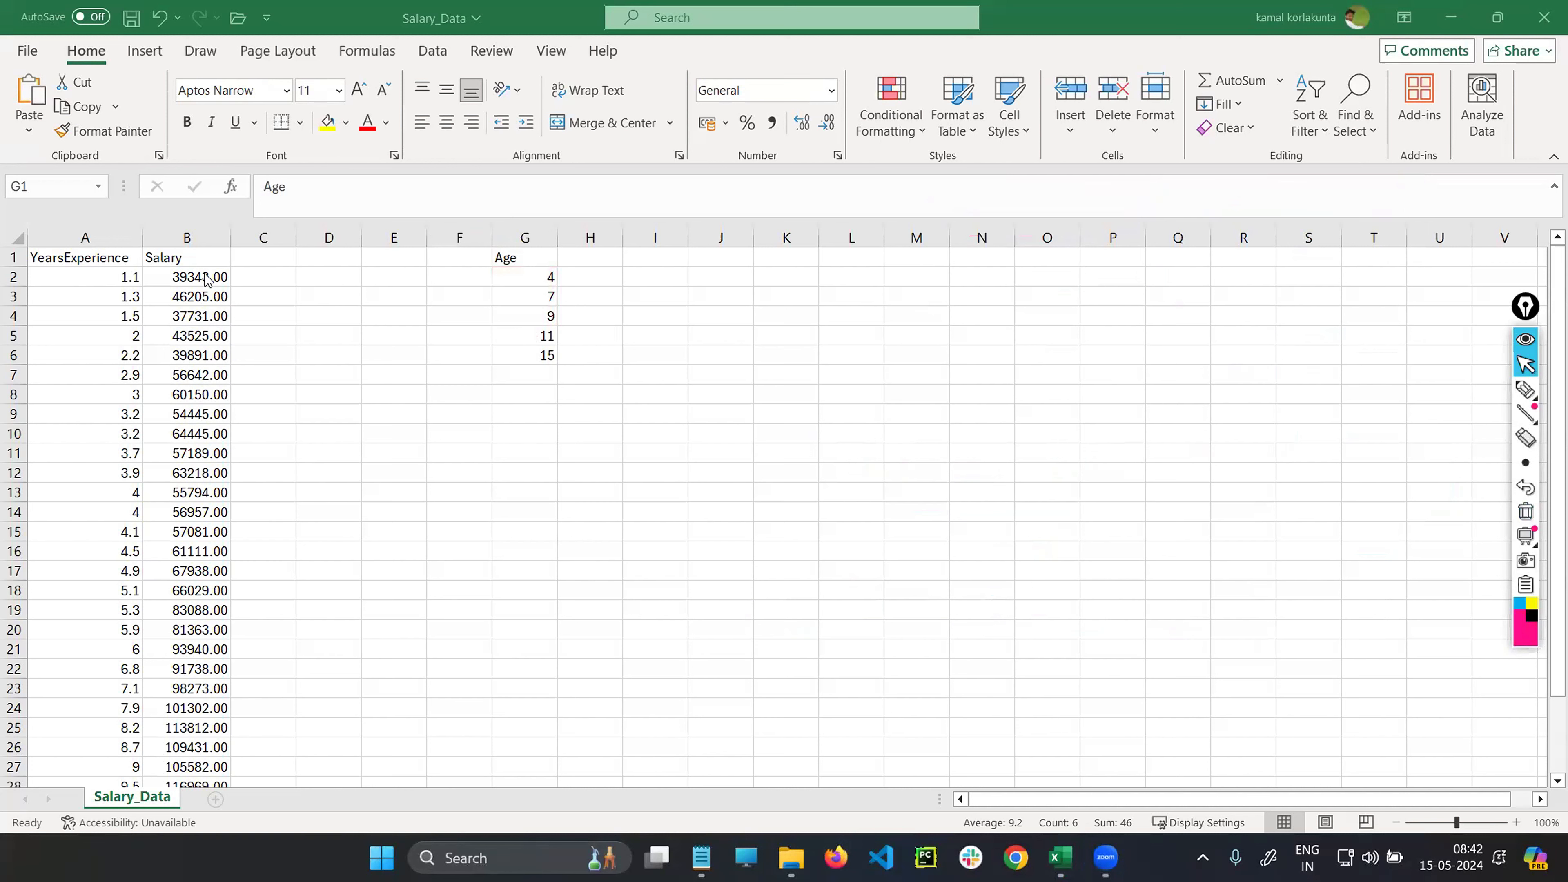
- Select the Salary column and examine the Top/Bottom conditional formatting rules available for it
click(205, 237)
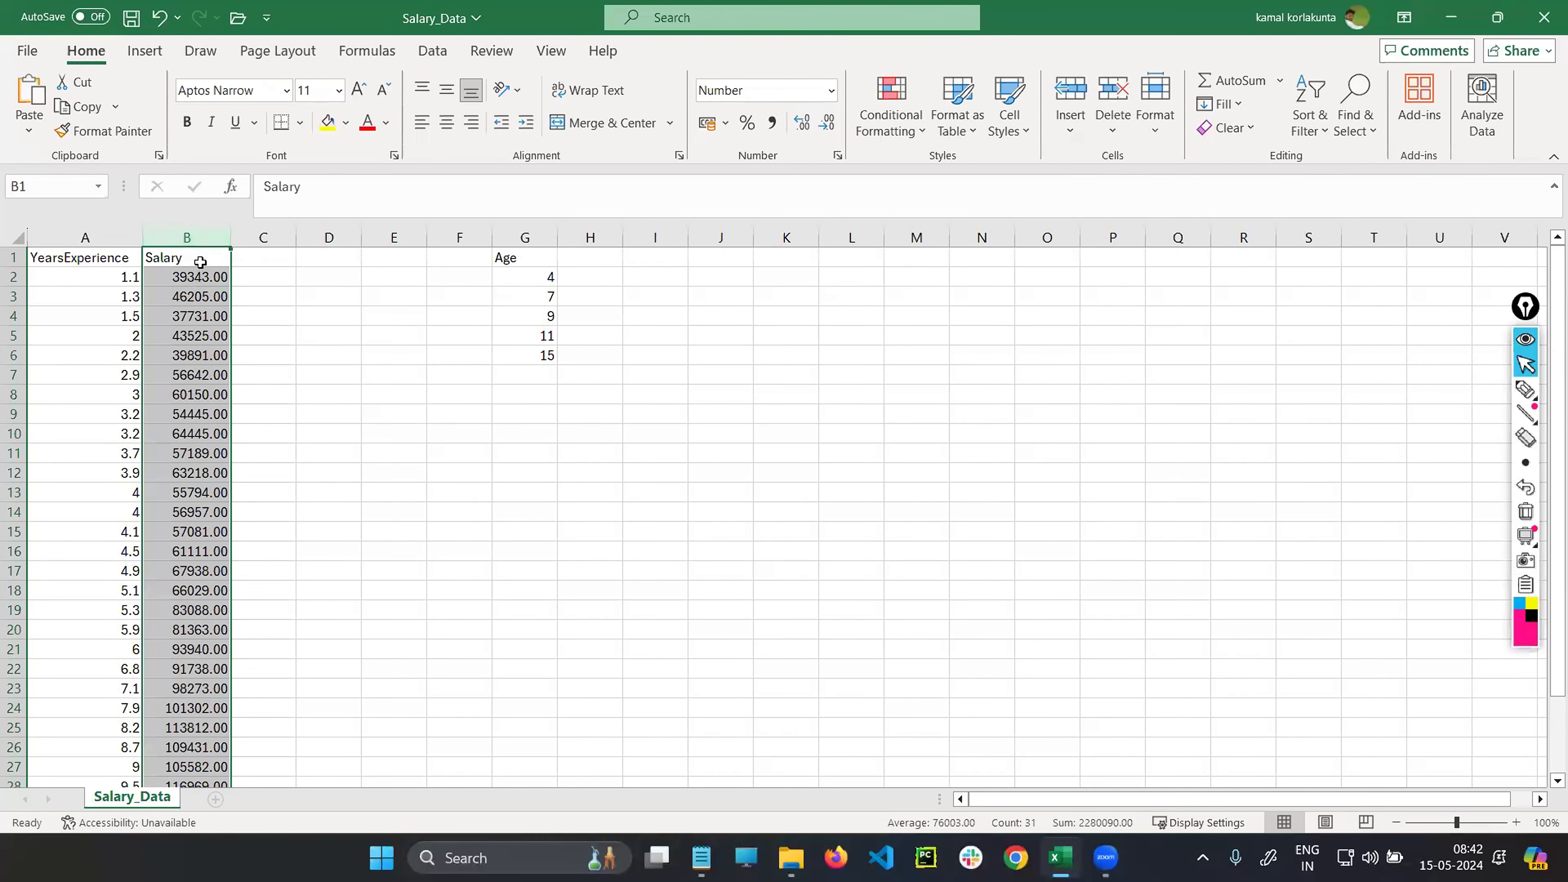
click(891, 143)
mouse_move(896, 164)
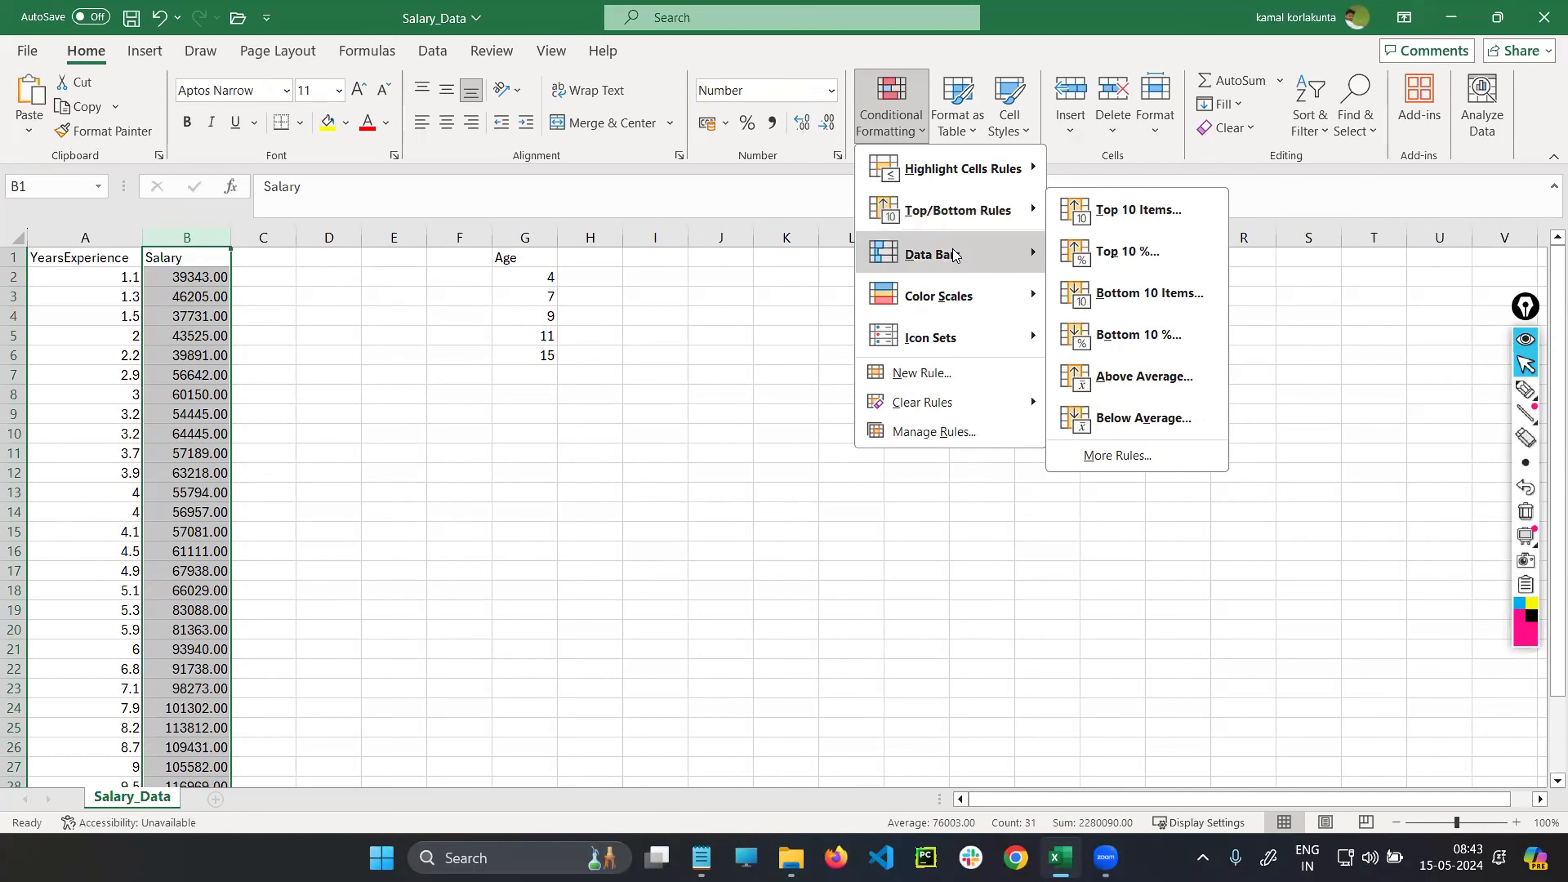
mouse_move(954, 255)
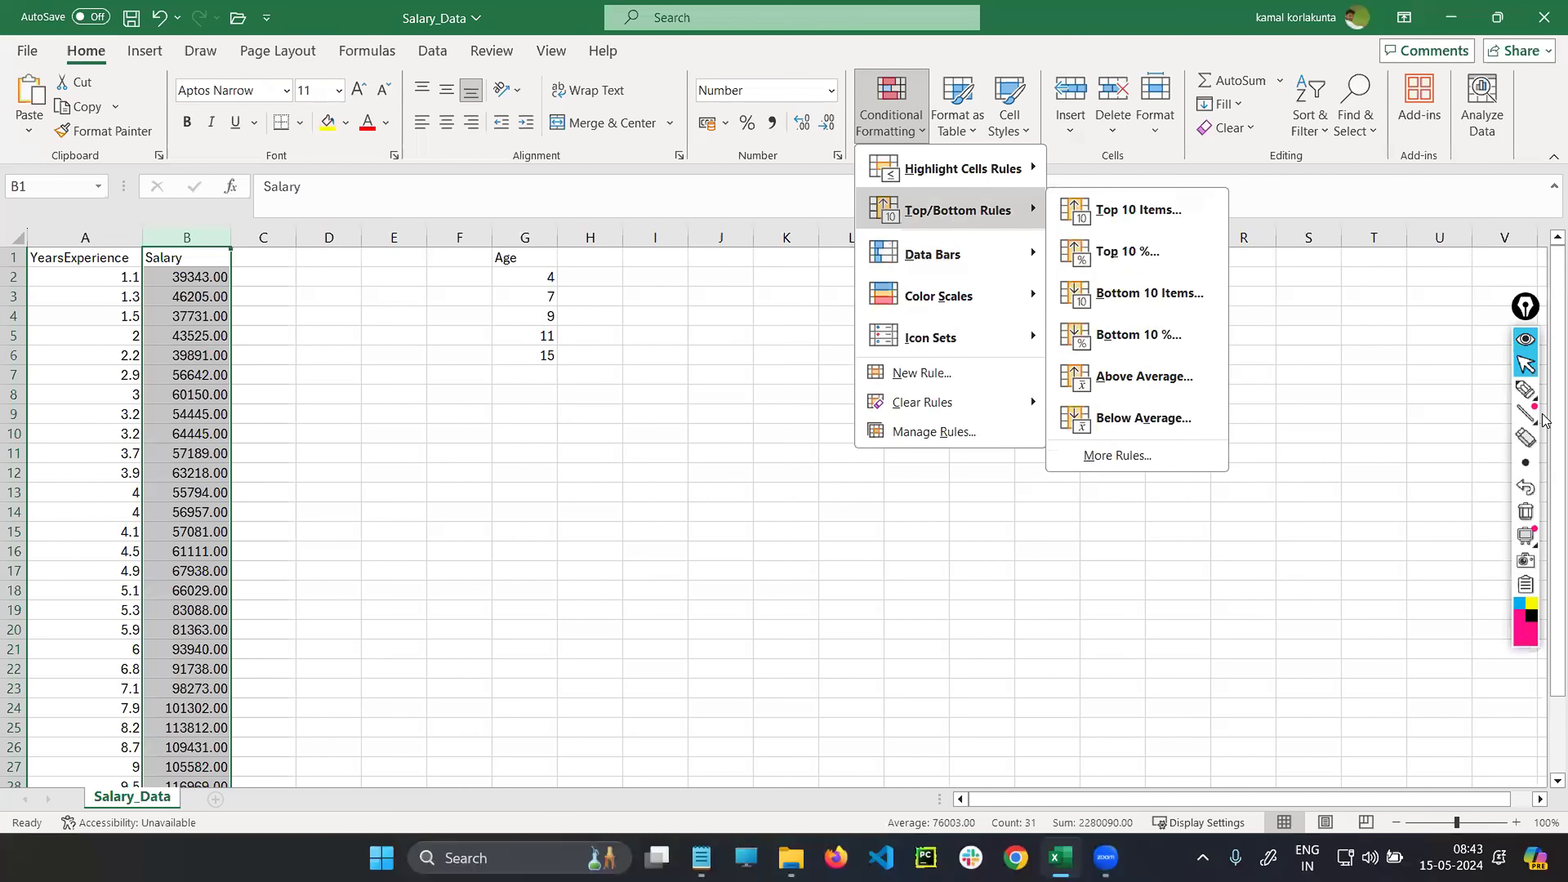
- Mark the Salary header and its first few values with the annotation pen, erase the marks, and return to the pointer
click(1524, 389)
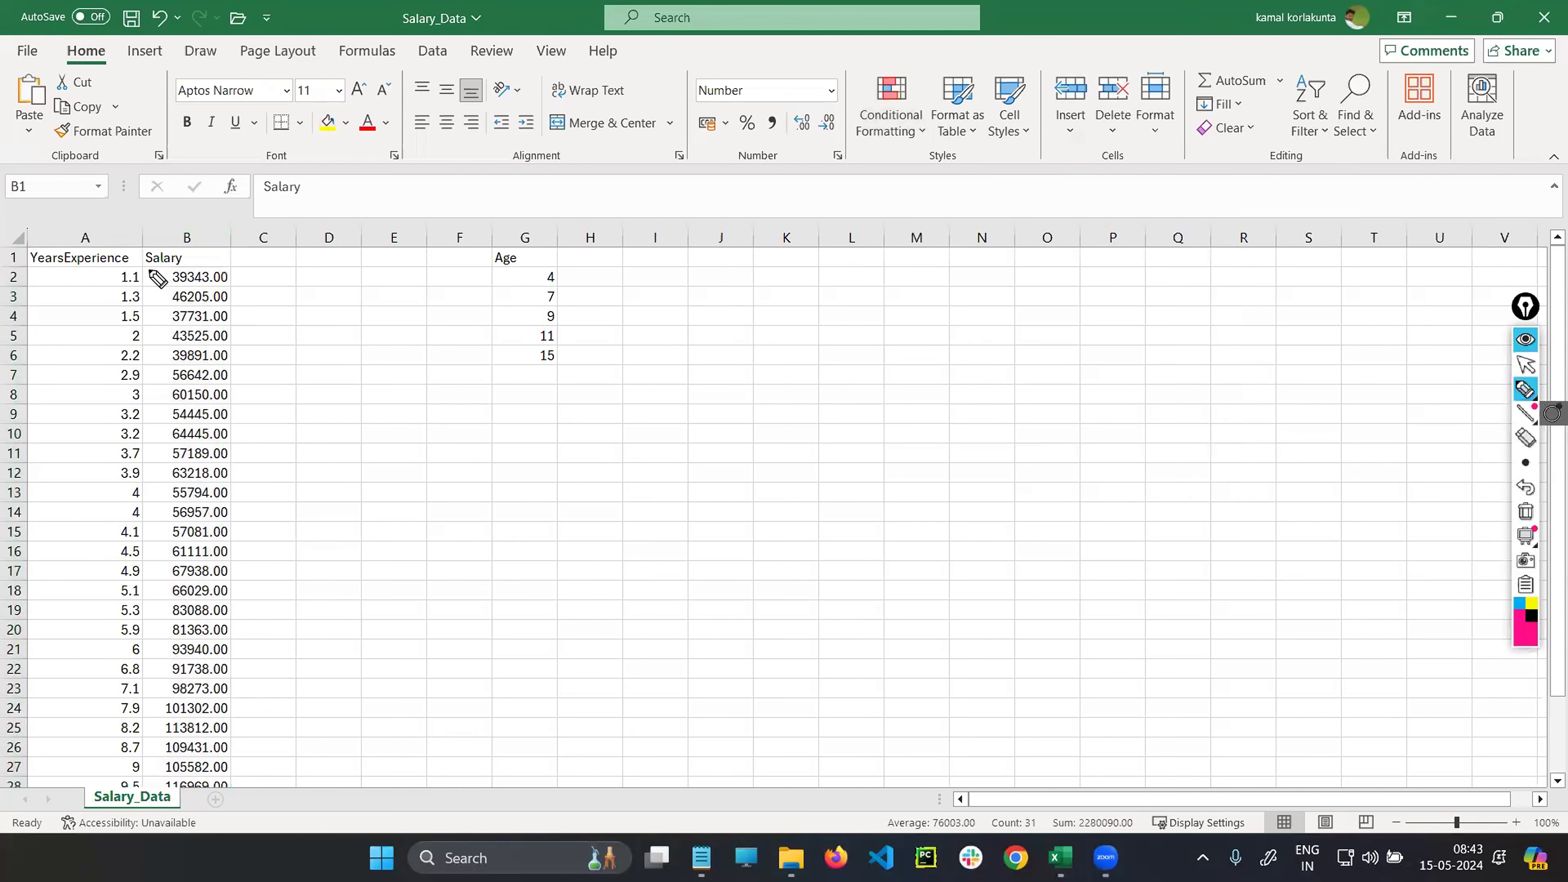
mouse_move(185, 278)
mouse_down()
mouse_move(142, 278)
mouse_move(185, 270)
mouse_up()
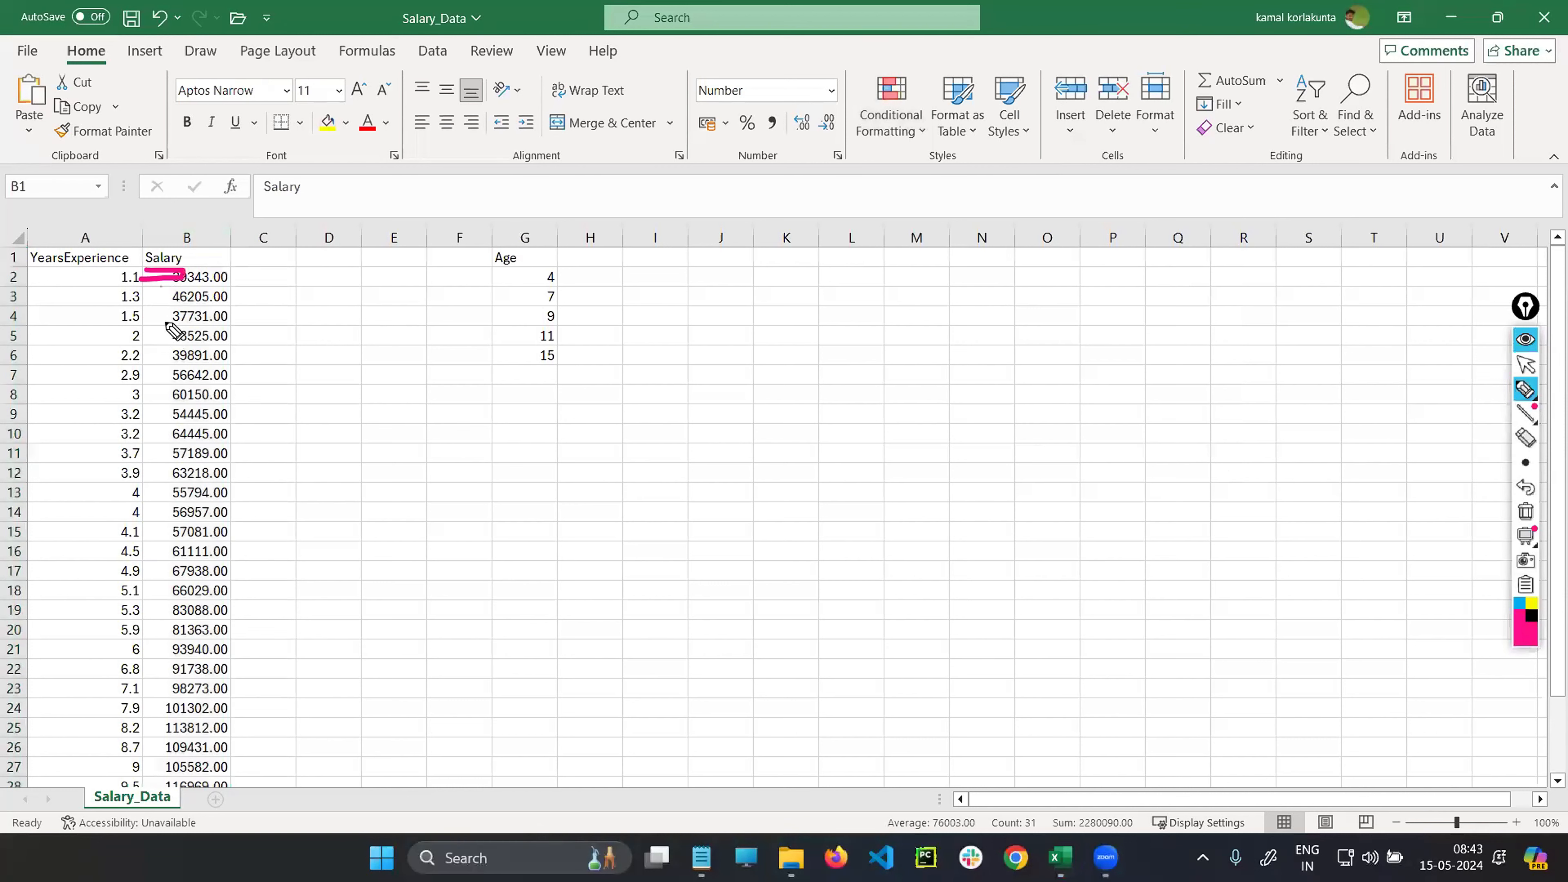
mouse_move(165, 322)
mouse_down()
mouse_move(178, 349)
mouse_move(163, 350)
mouse_up()
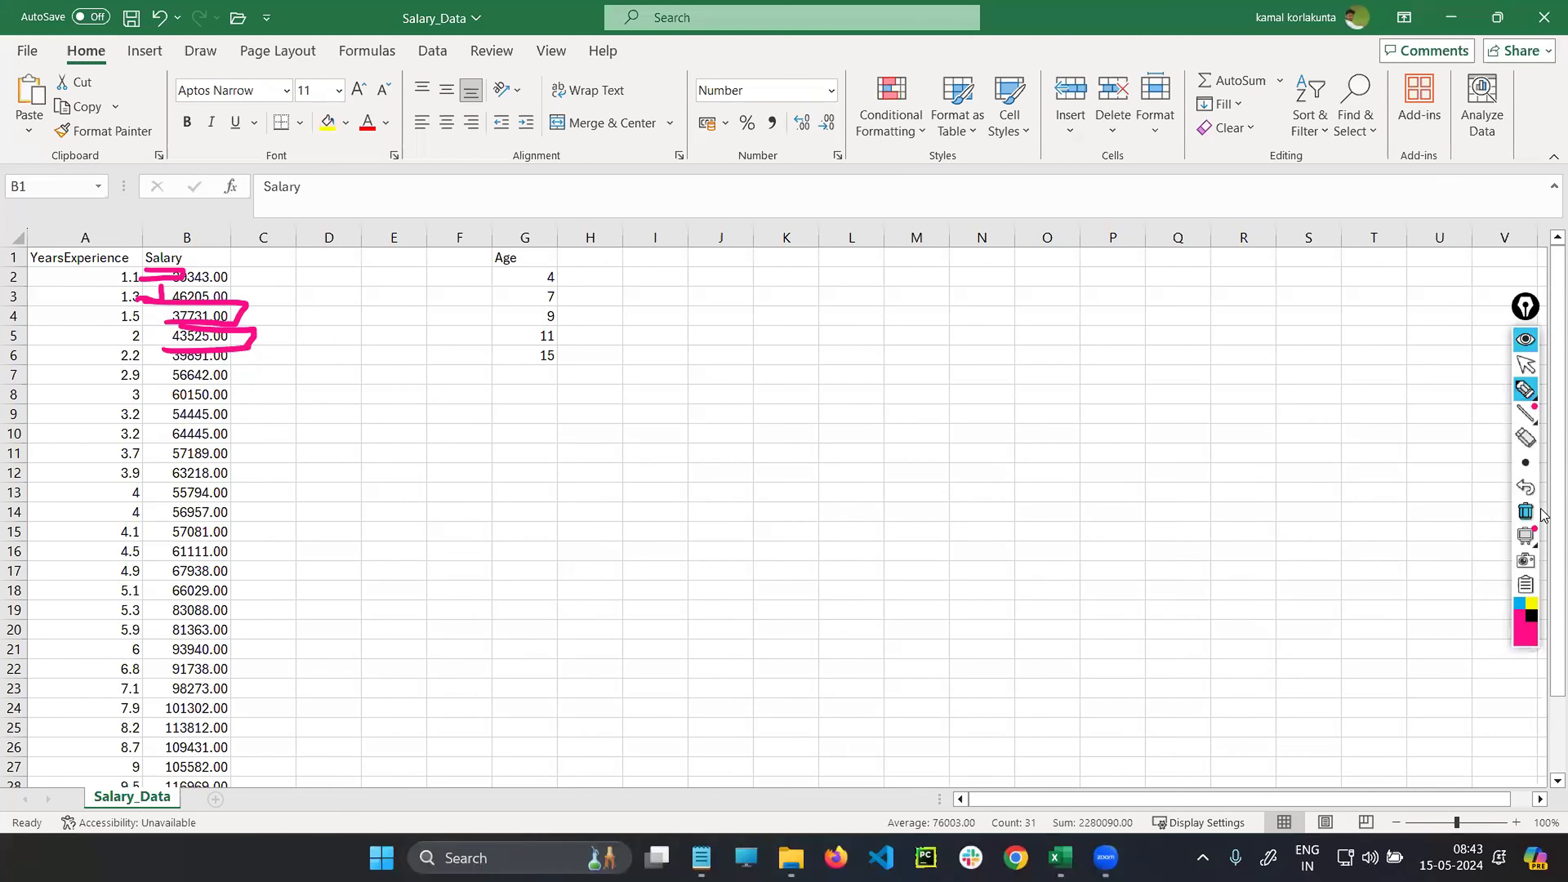
click(1526, 511)
click(1526, 364)
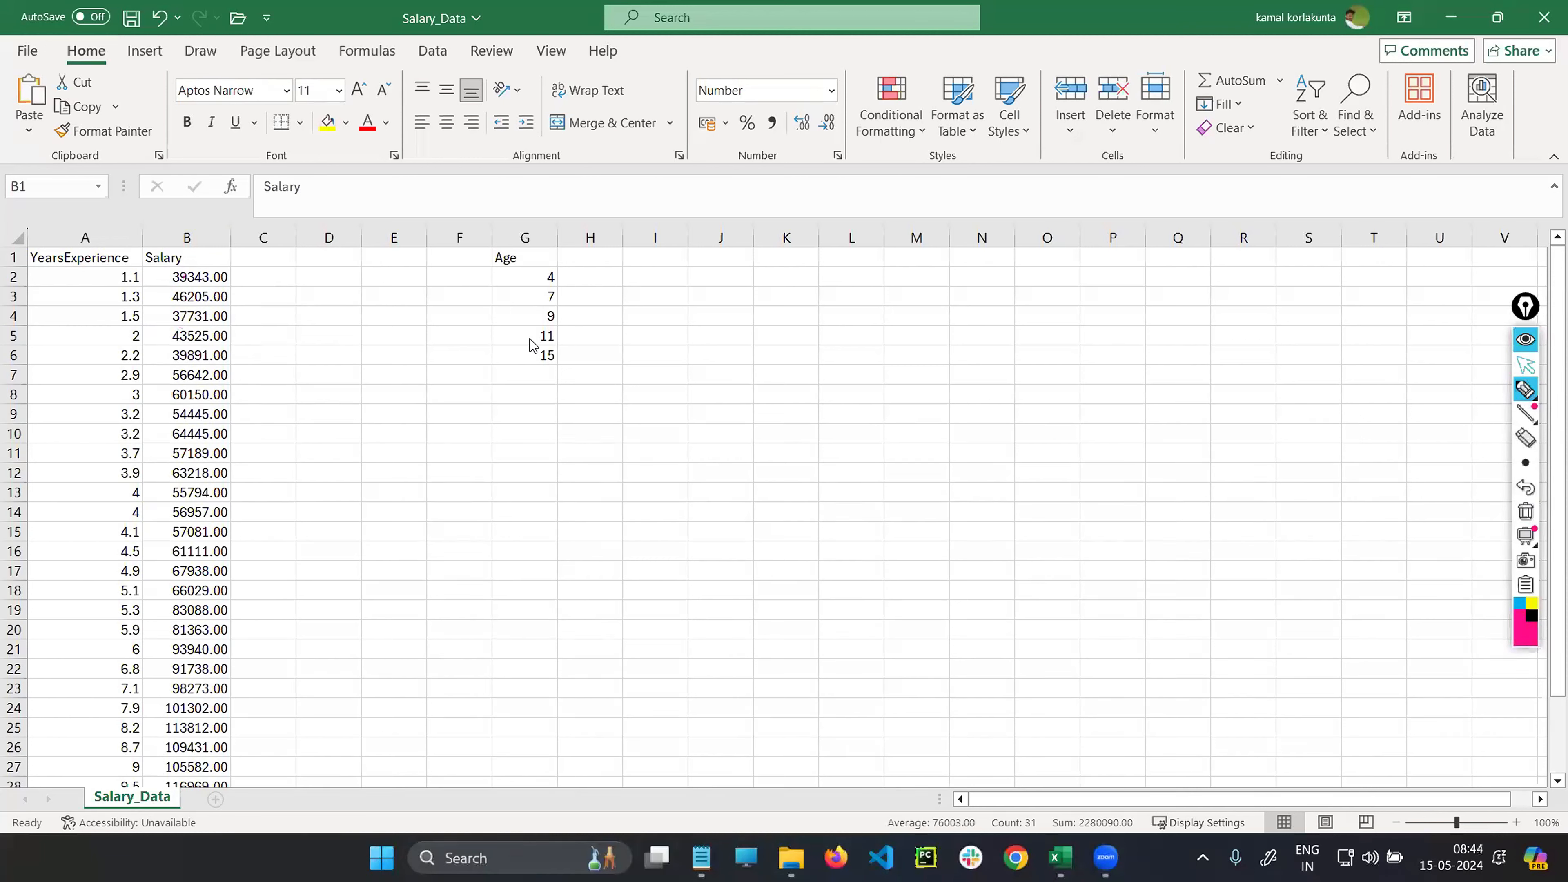
- Apply blue gradient-fill data bars to the whole Salary column
click(203, 238)
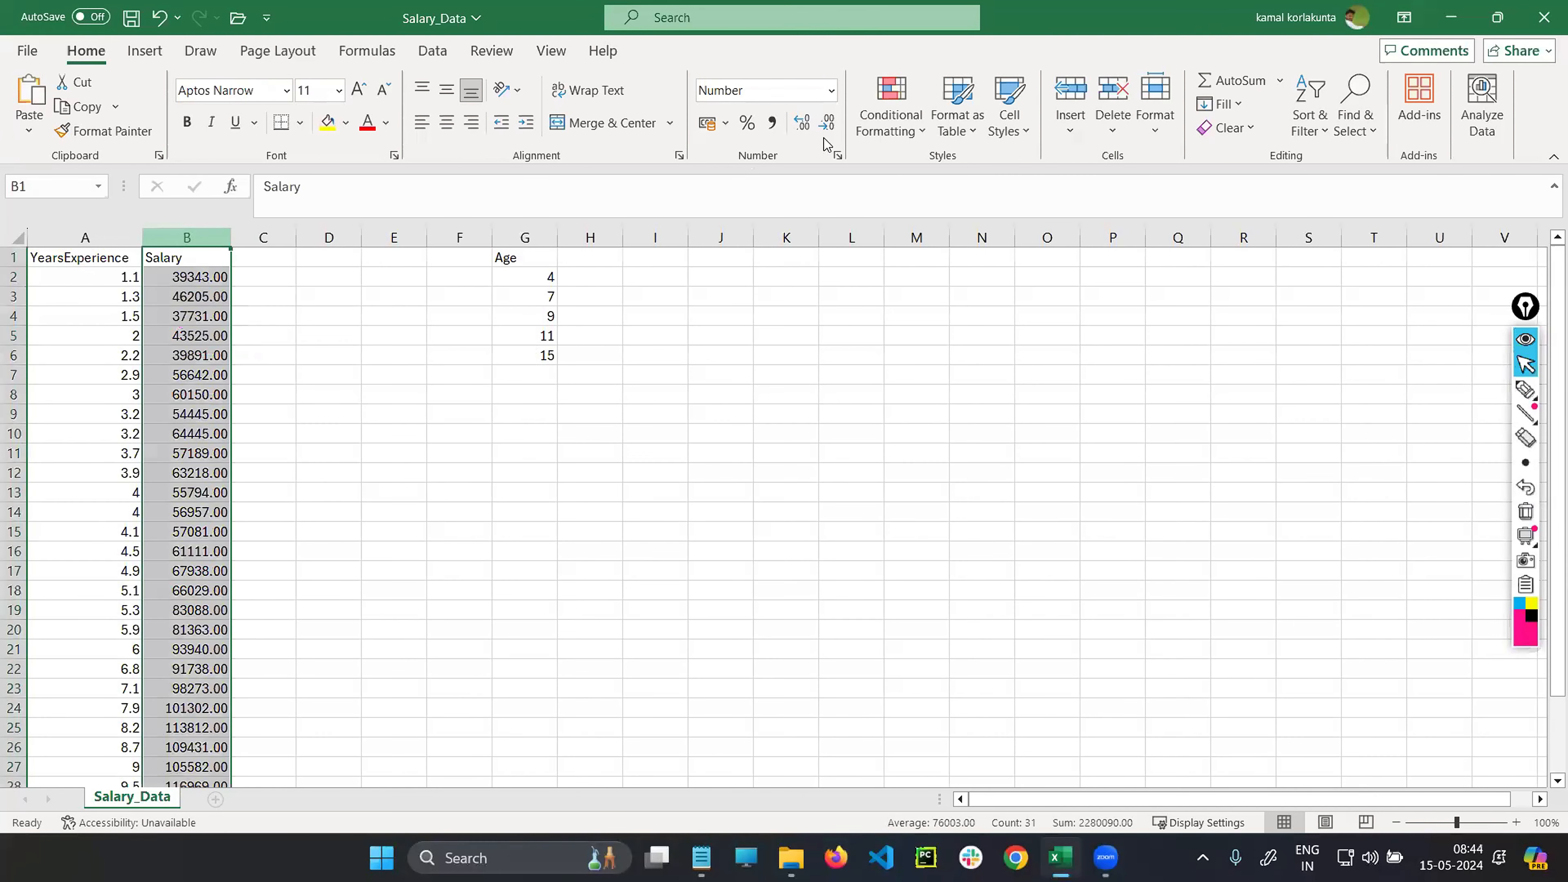
click(905, 126)
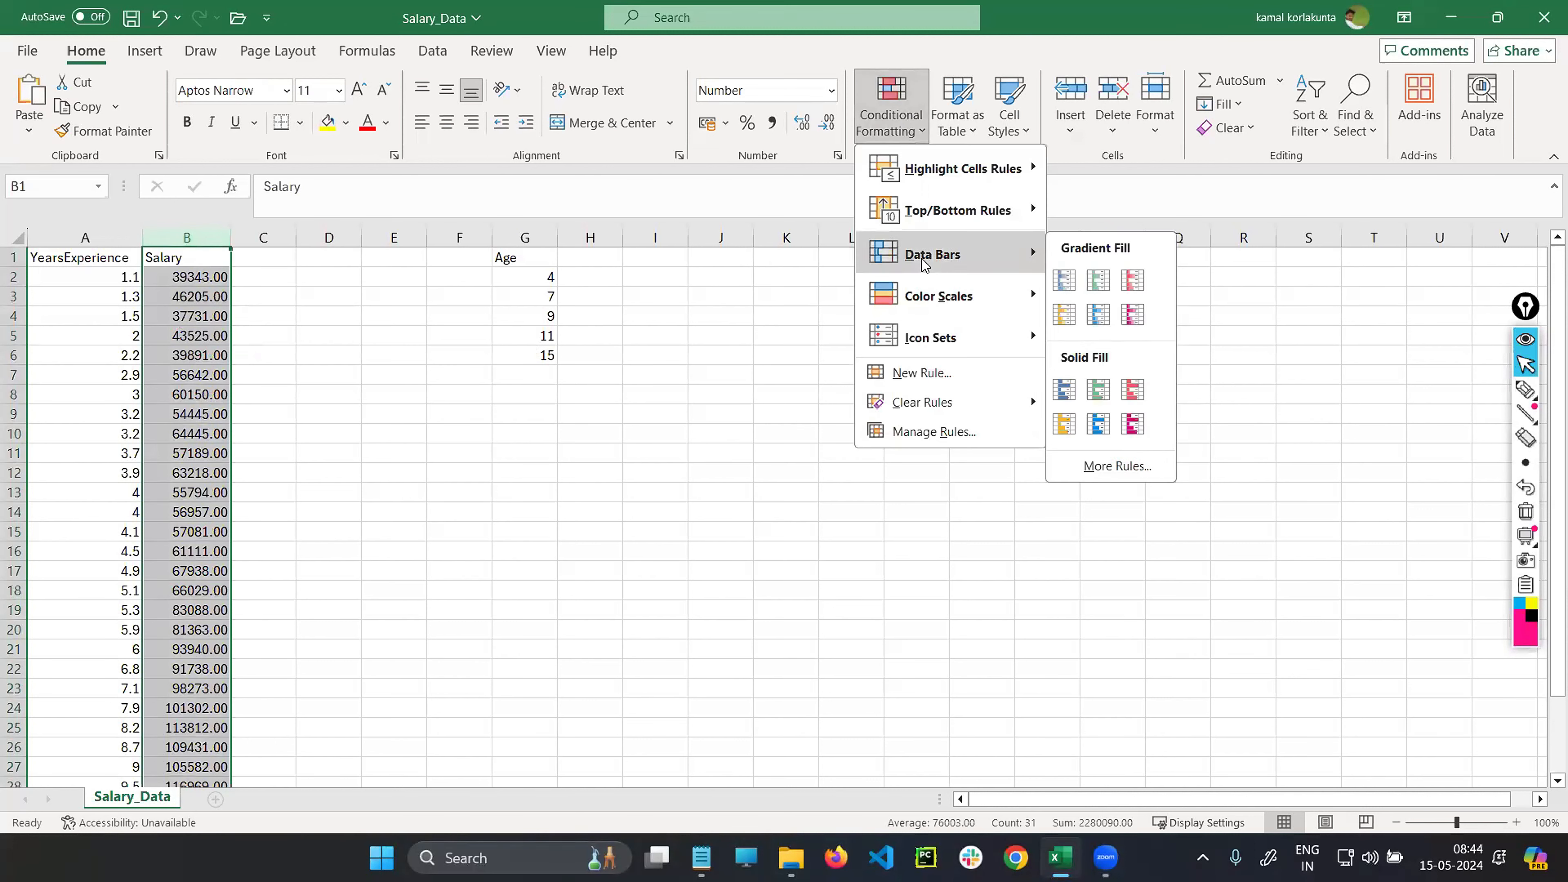
click(1064, 279)
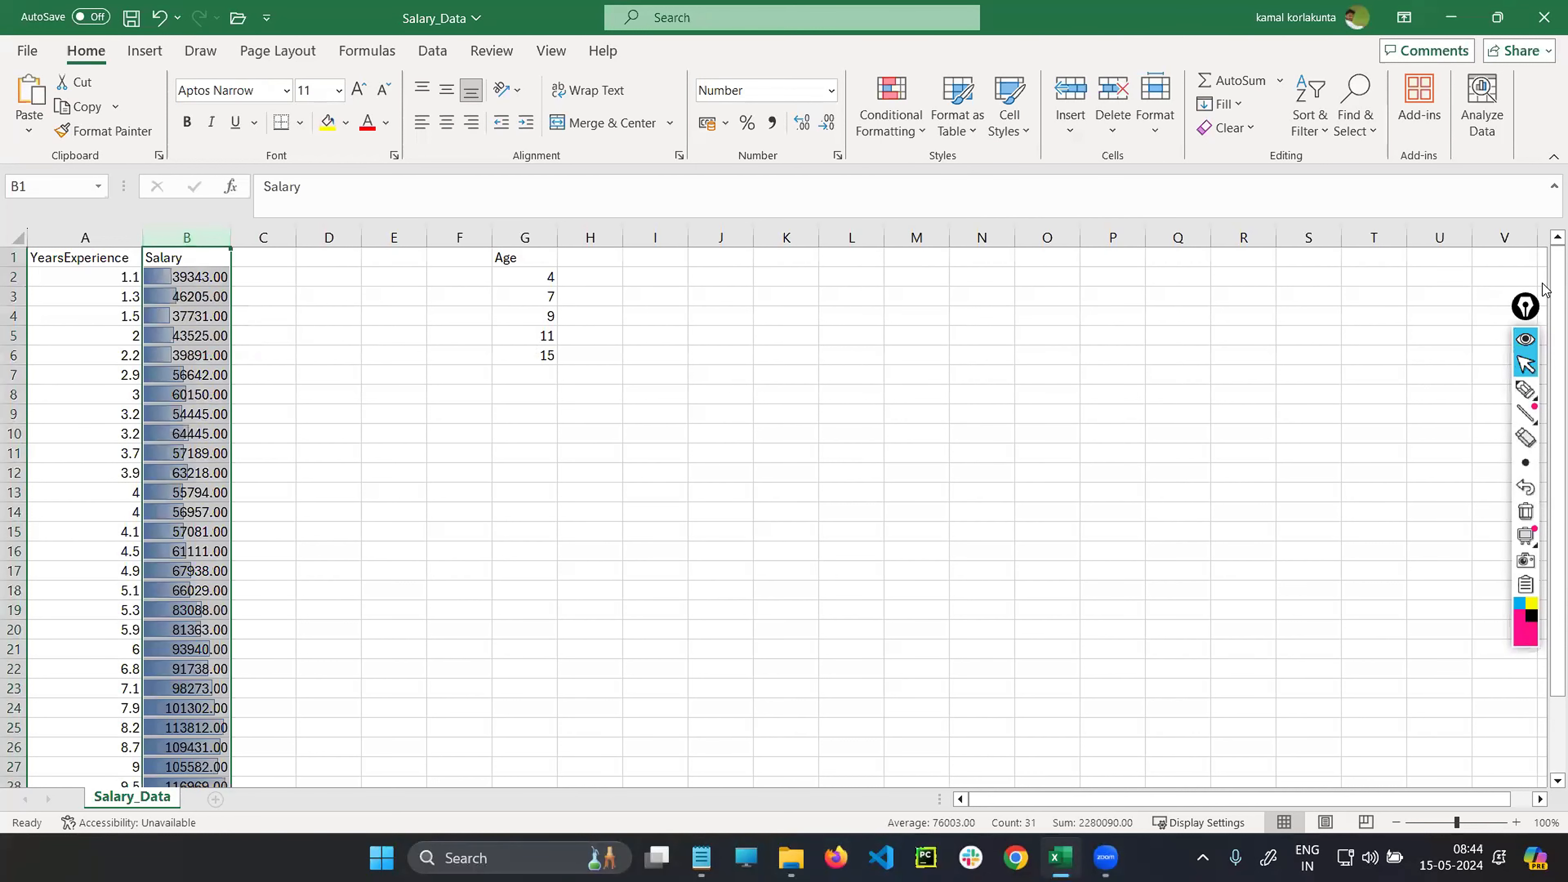
- Widen the Salary column to nearly four times its width and inspect the data bars down to row 31
drag(1544, 294, 1544, 445)
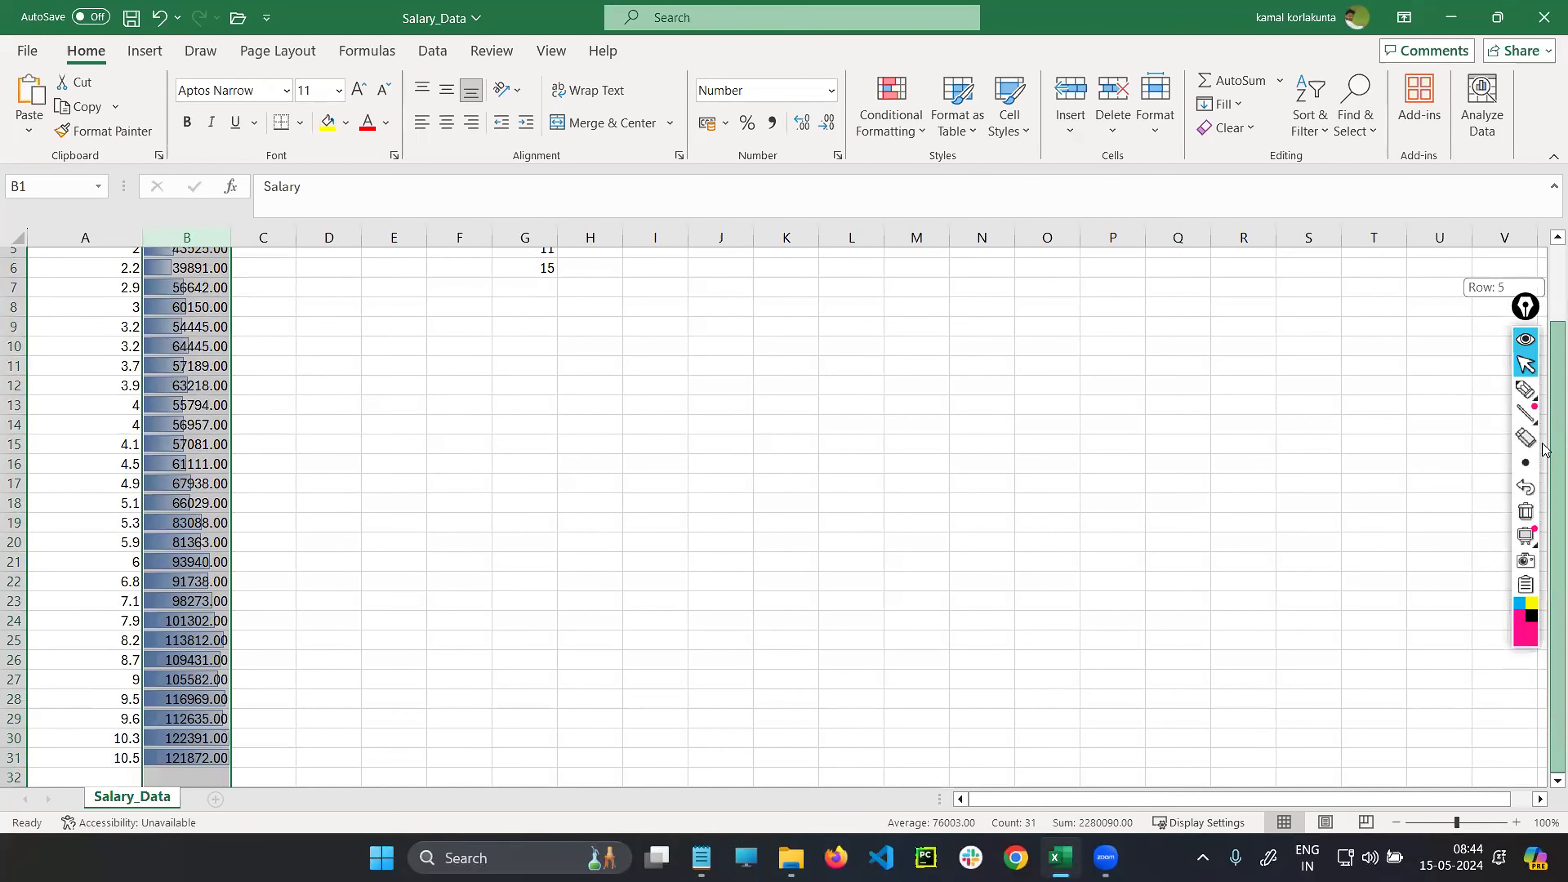
drag(230, 239, 471, 256)
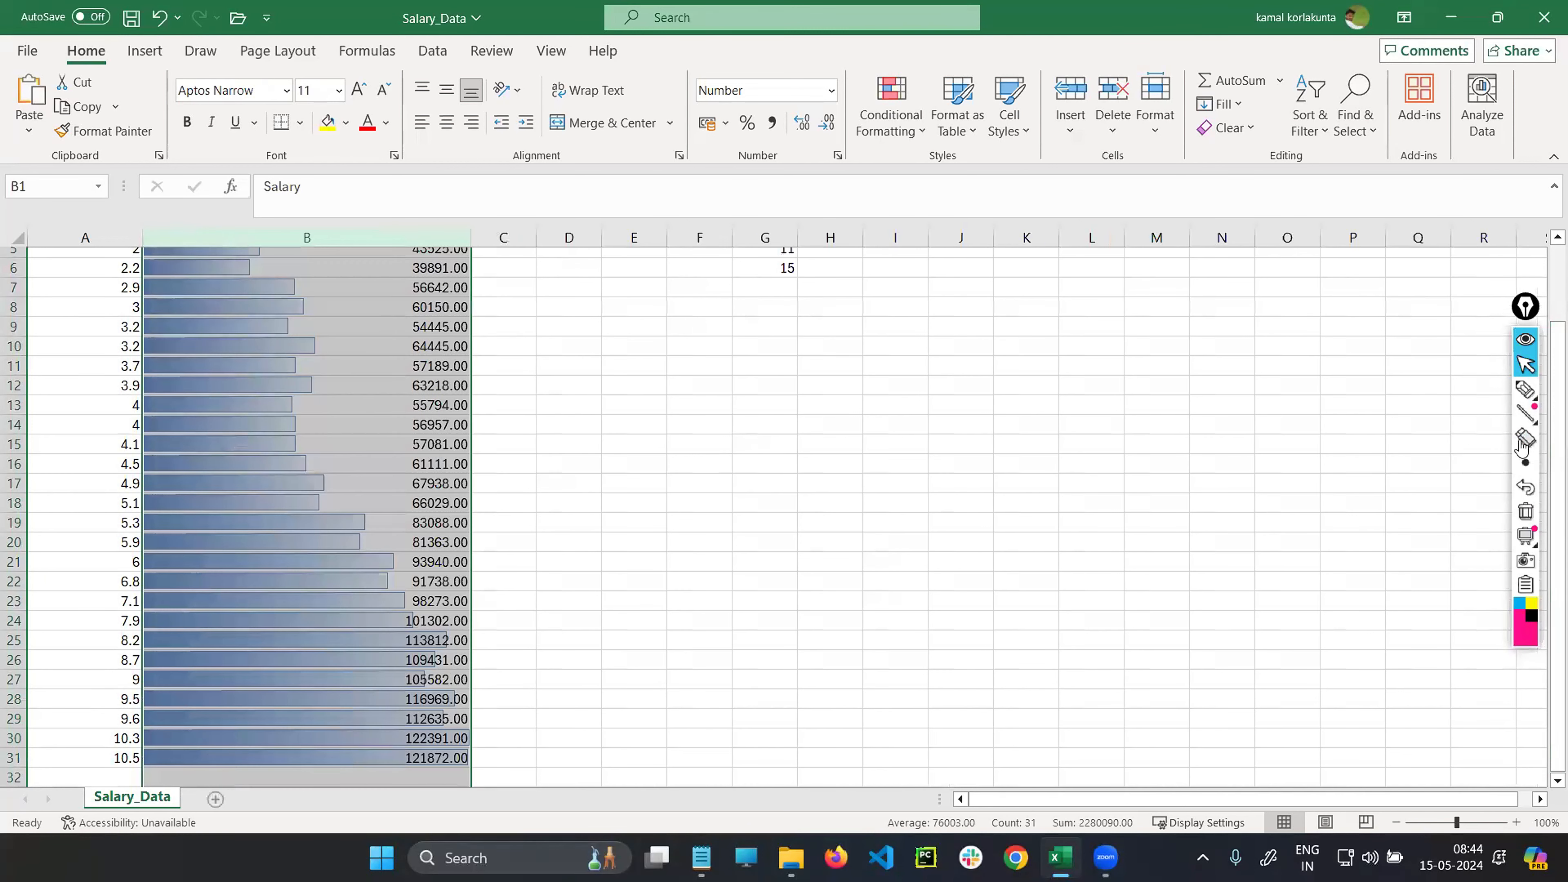
click(1547, 508)
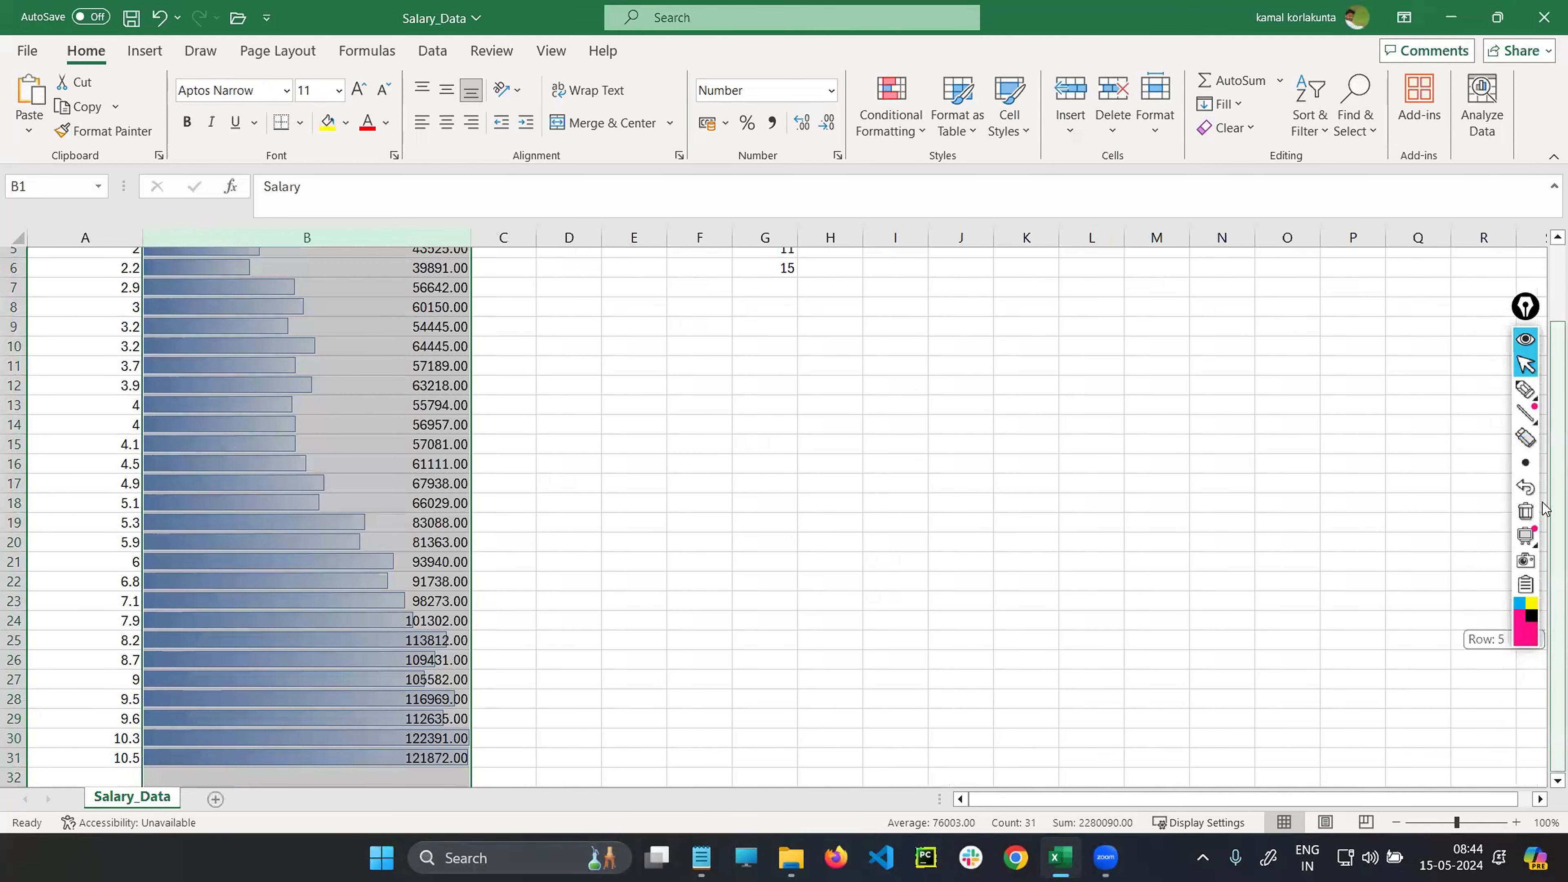
drag(1546, 508, 1547, 444)
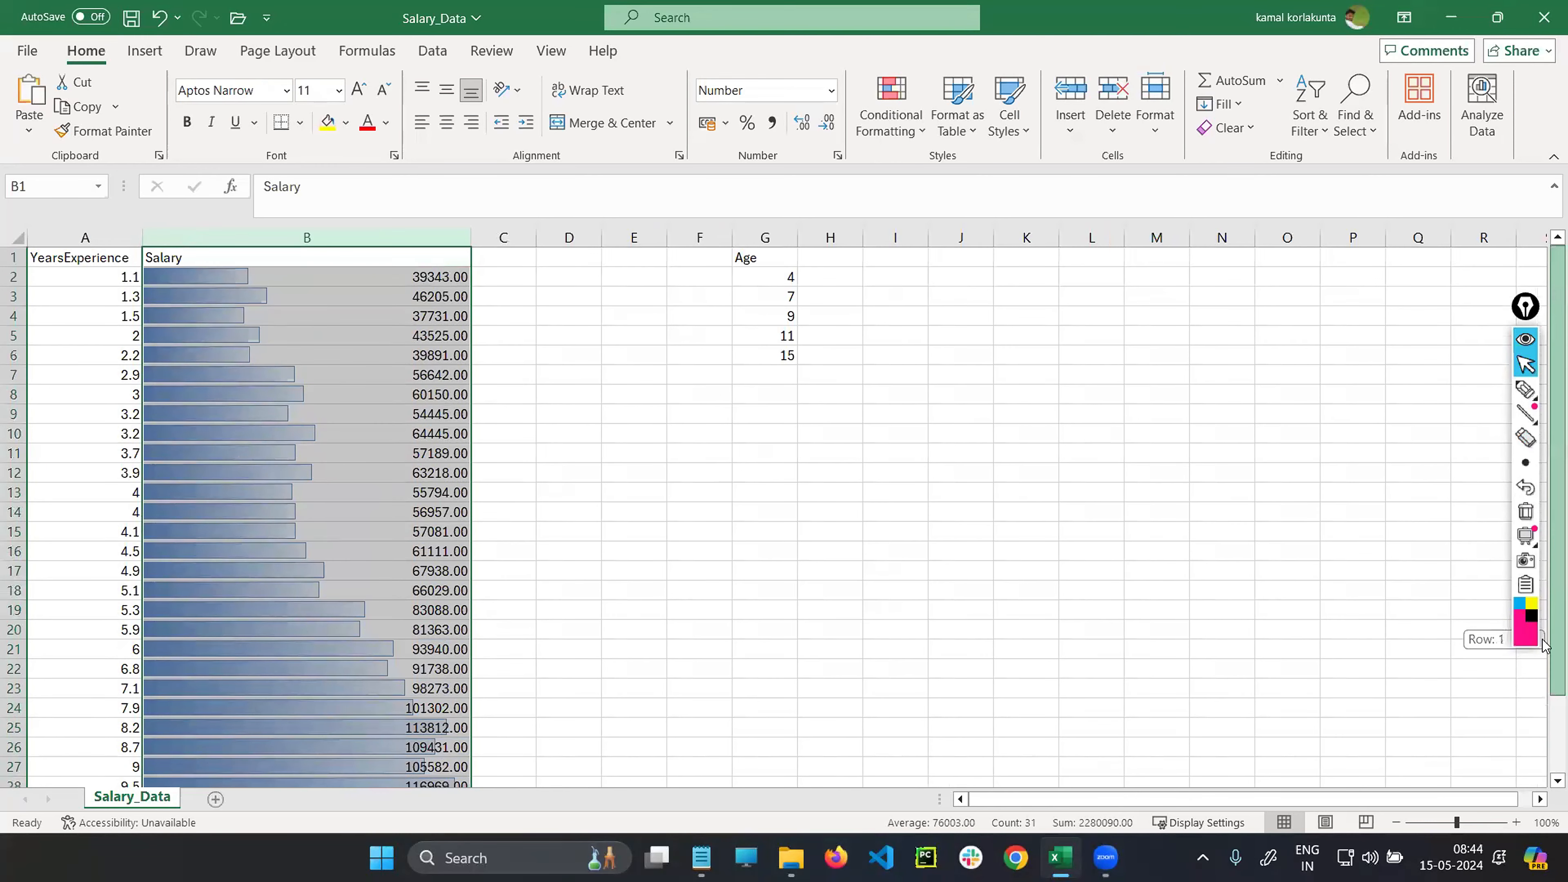
drag(1543, 644, 1545, 719)
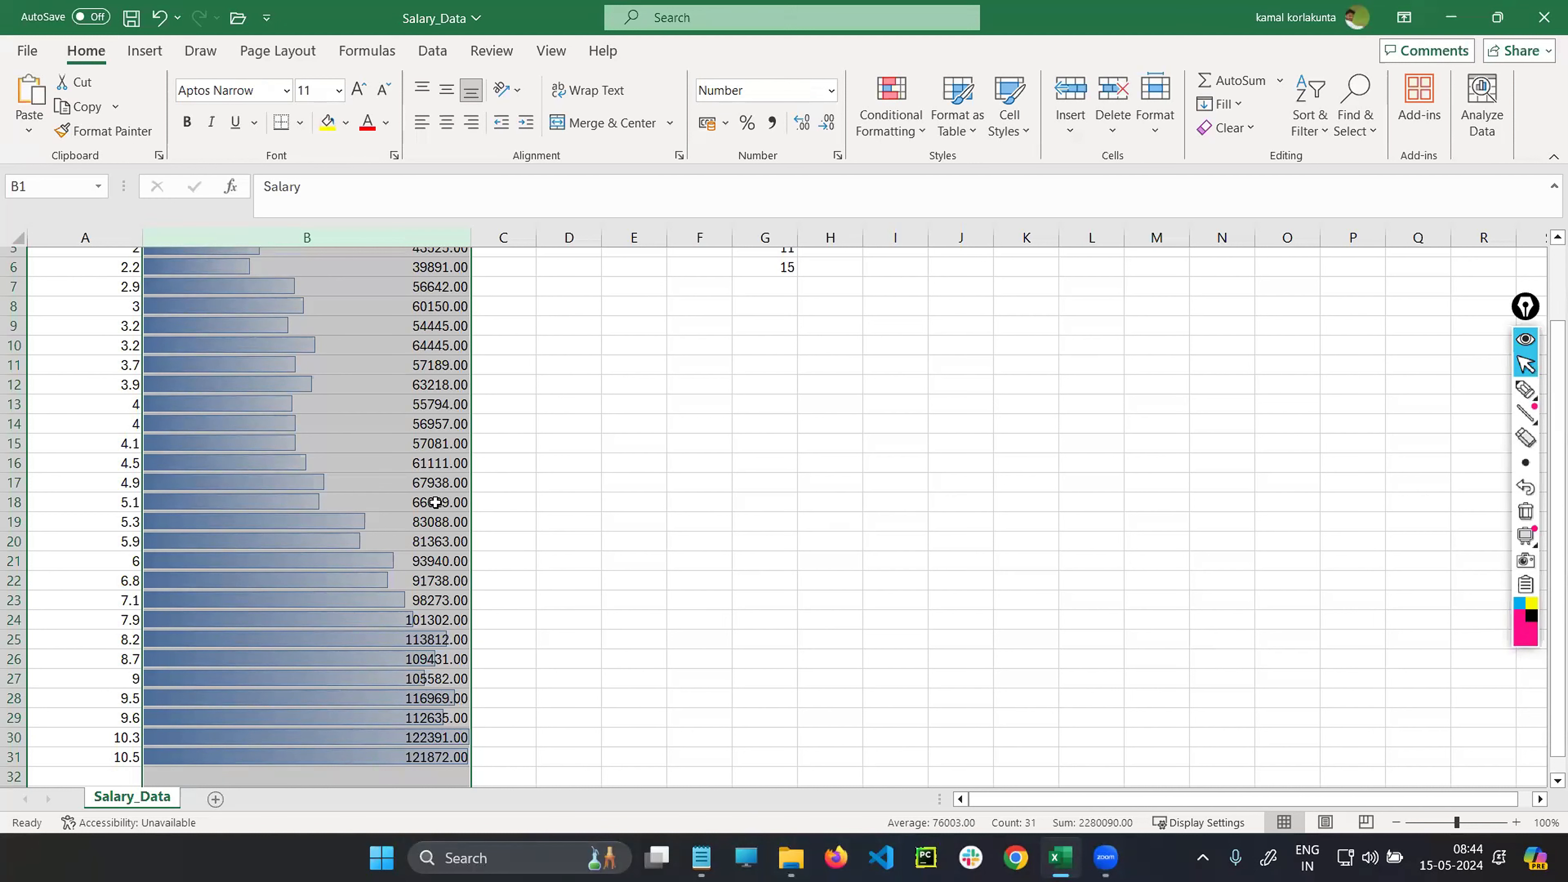
- Change the Salary column's data bars to the solid-fill Red Data Bar style
click(907, 114)
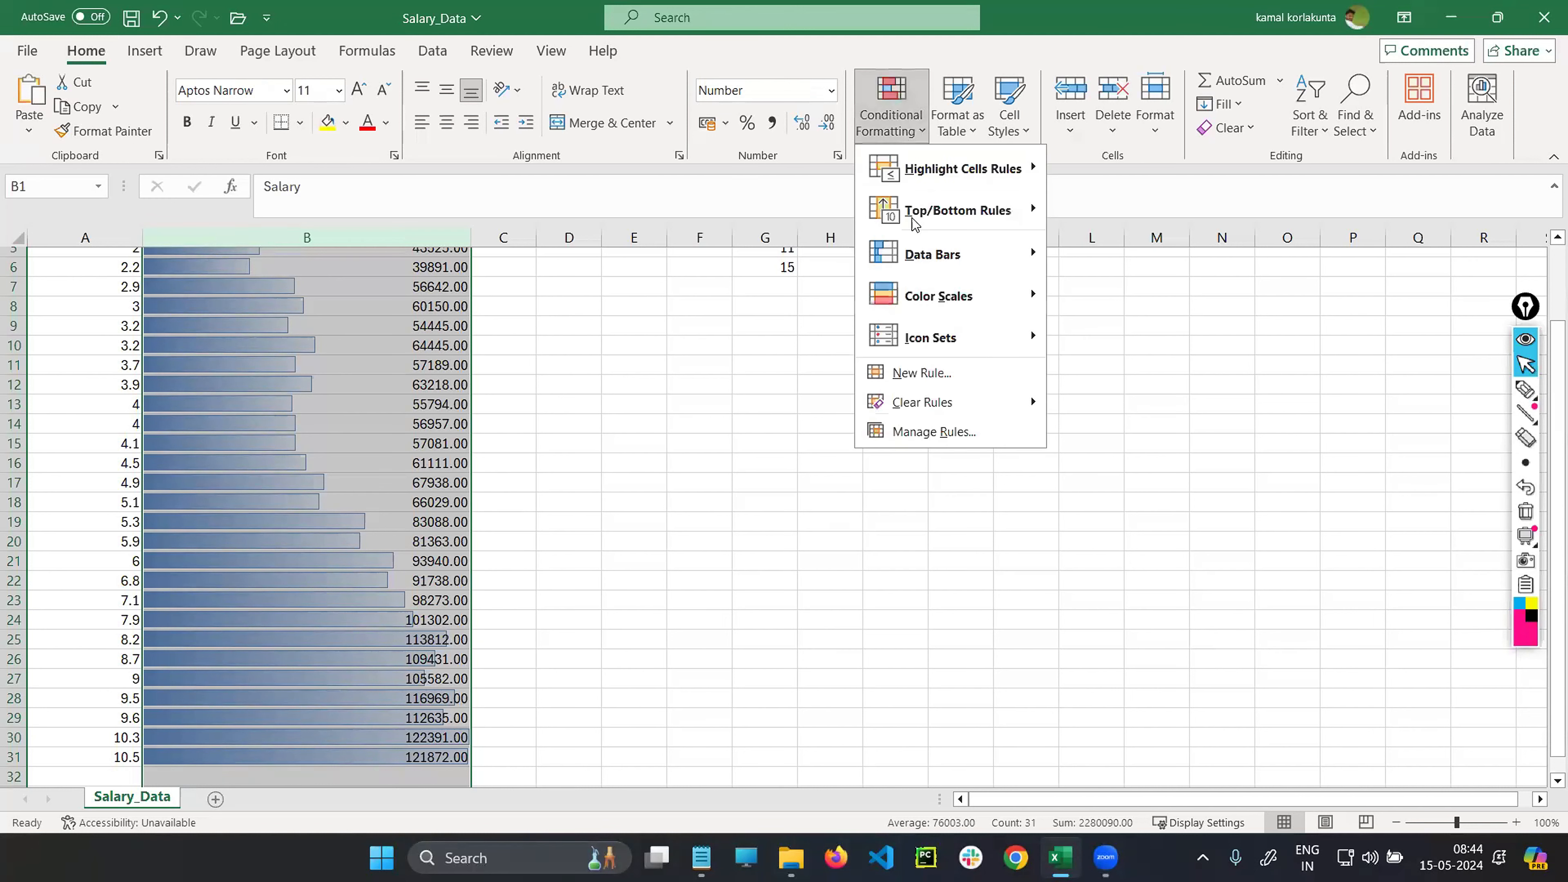
mouse_move(920, 275)
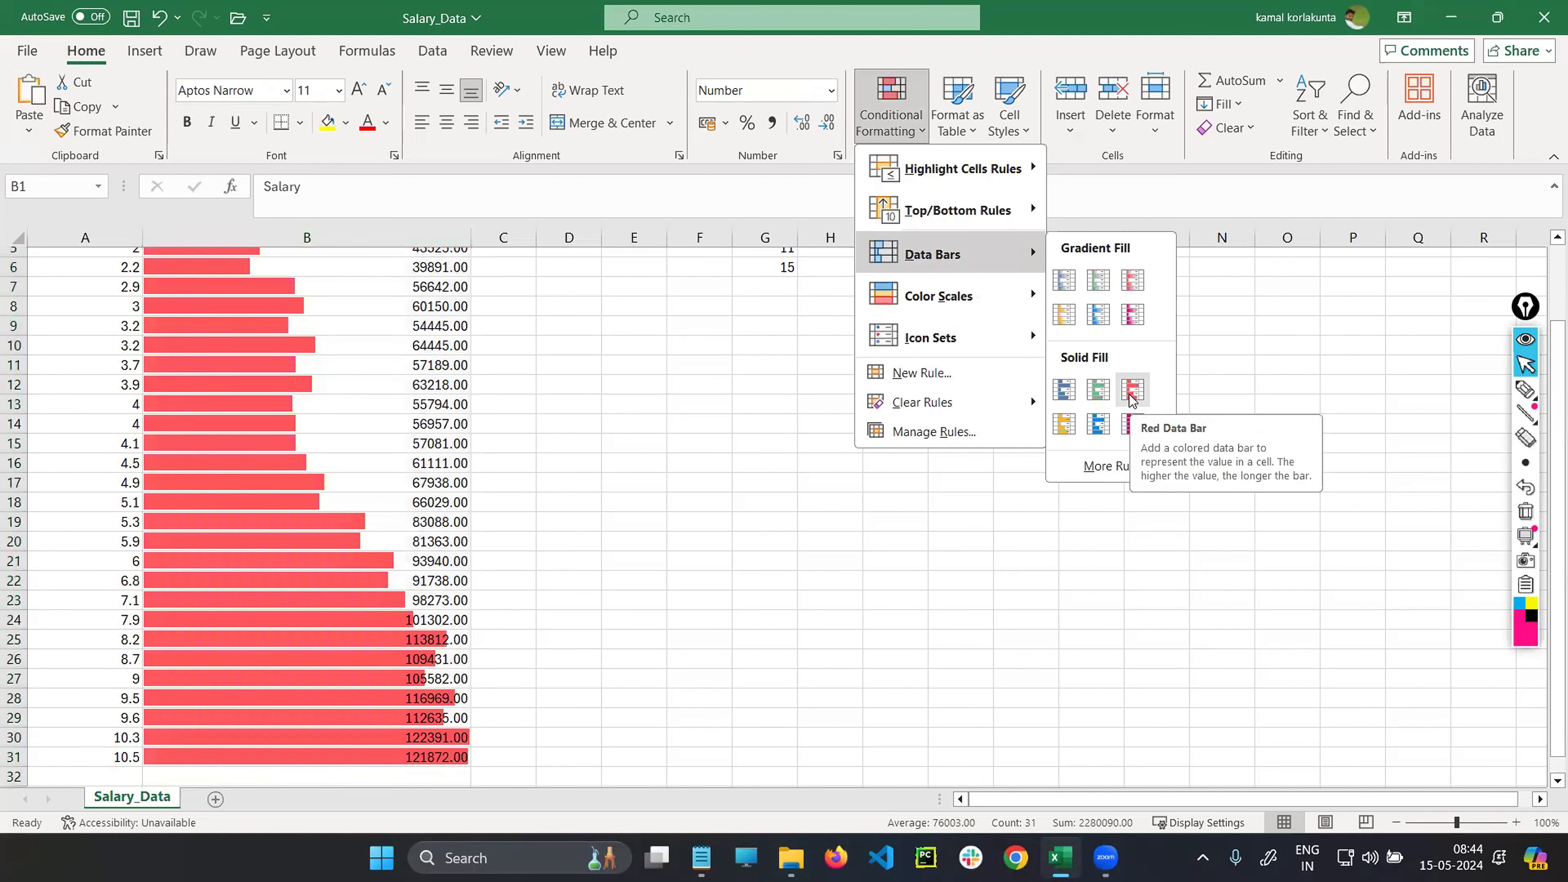
click(1132, 400)
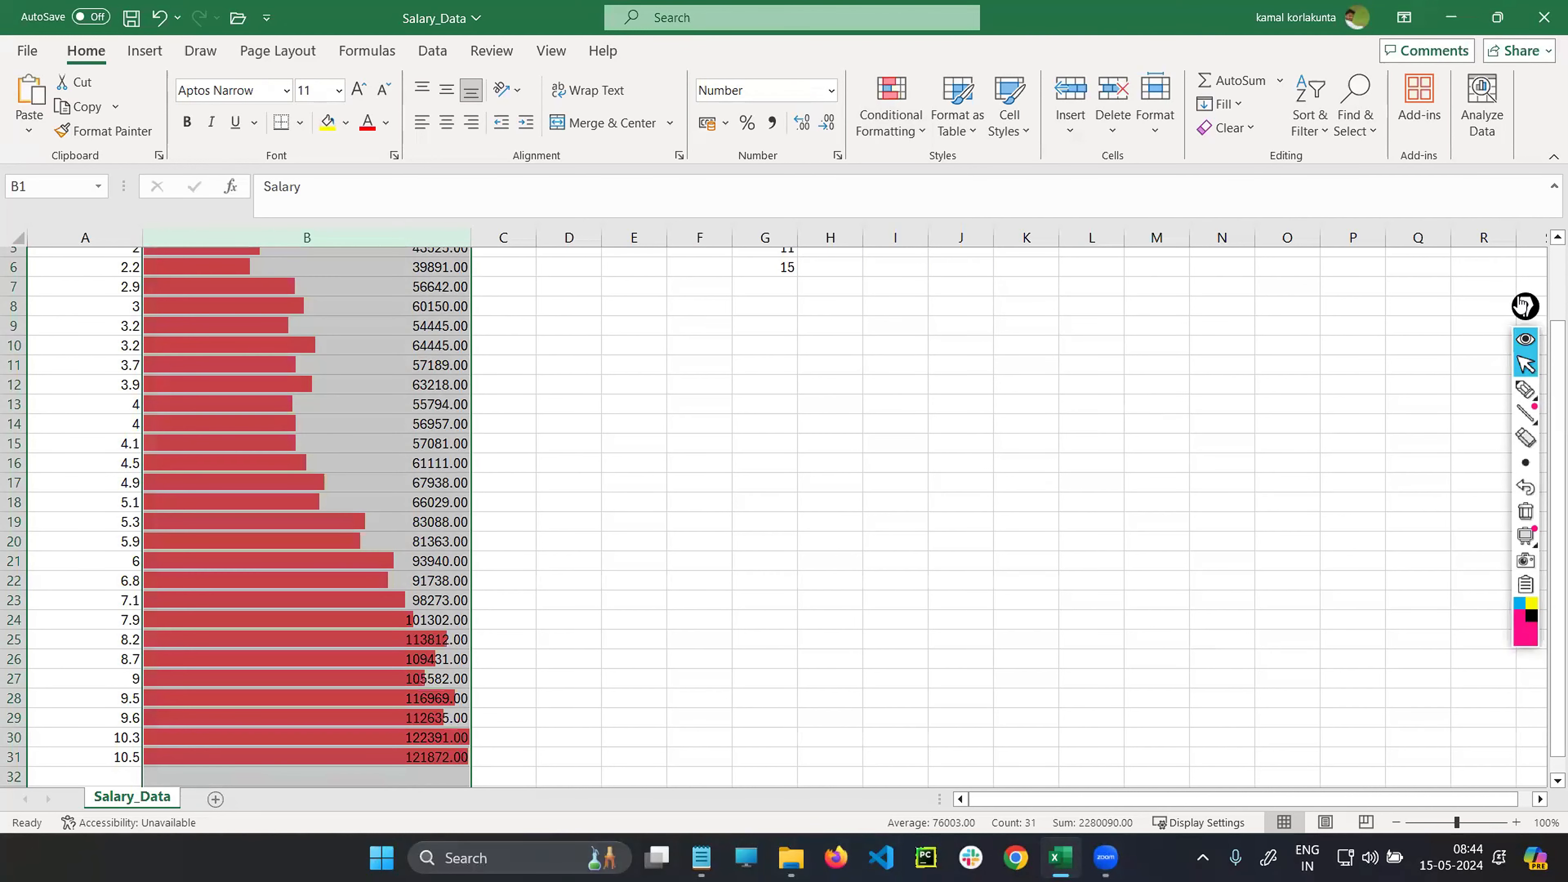
scroll(1524, 346, up, 2)
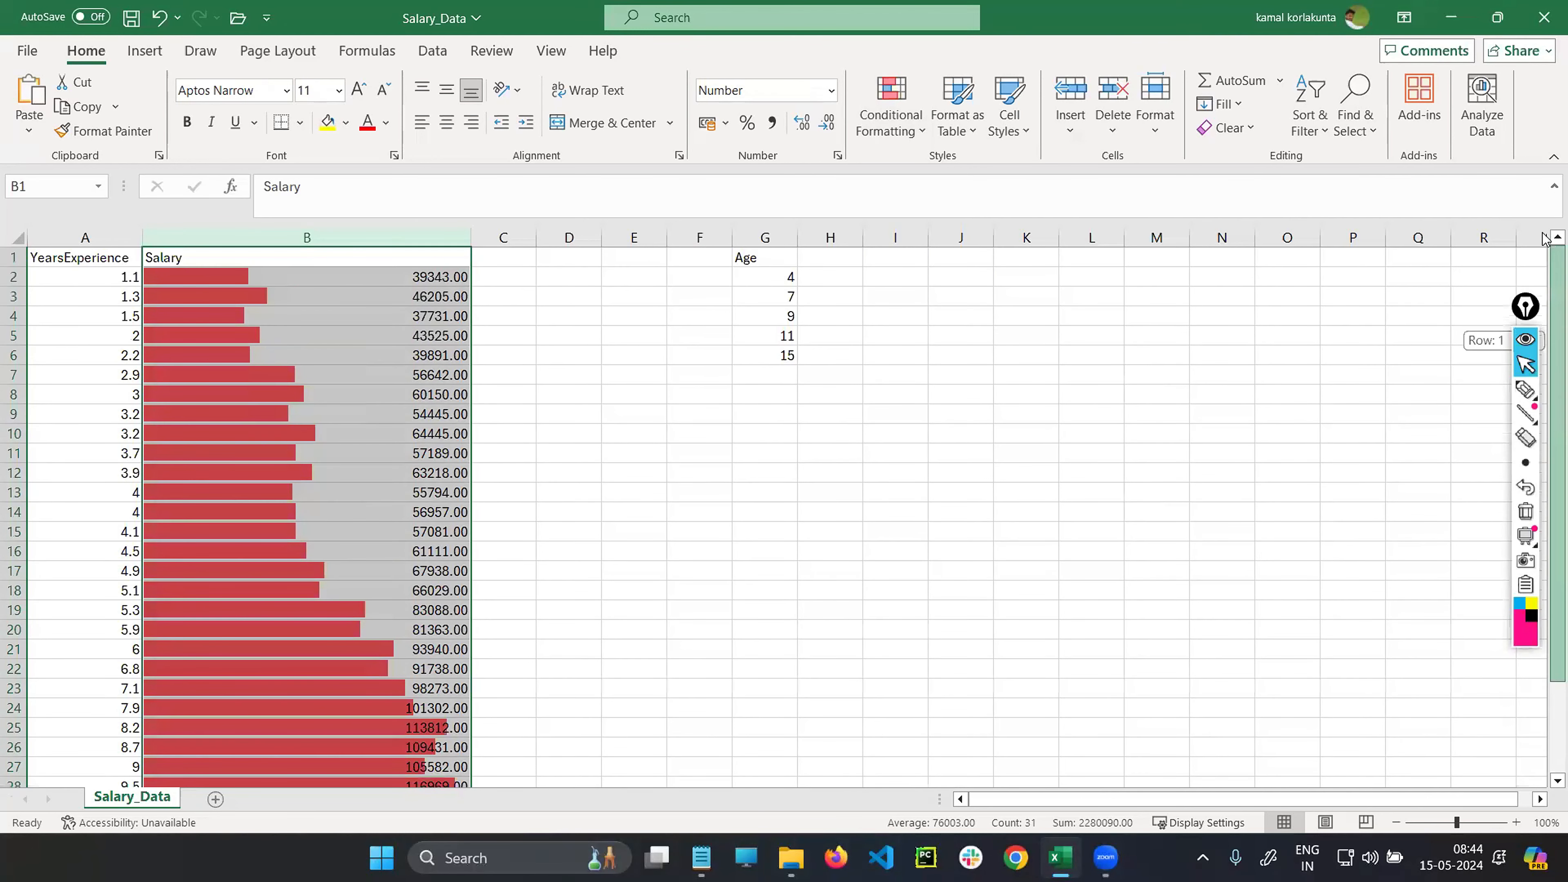
- Add the Green-White-Red color scale to the whole Salary column on top of its data bars
click(648, 332)
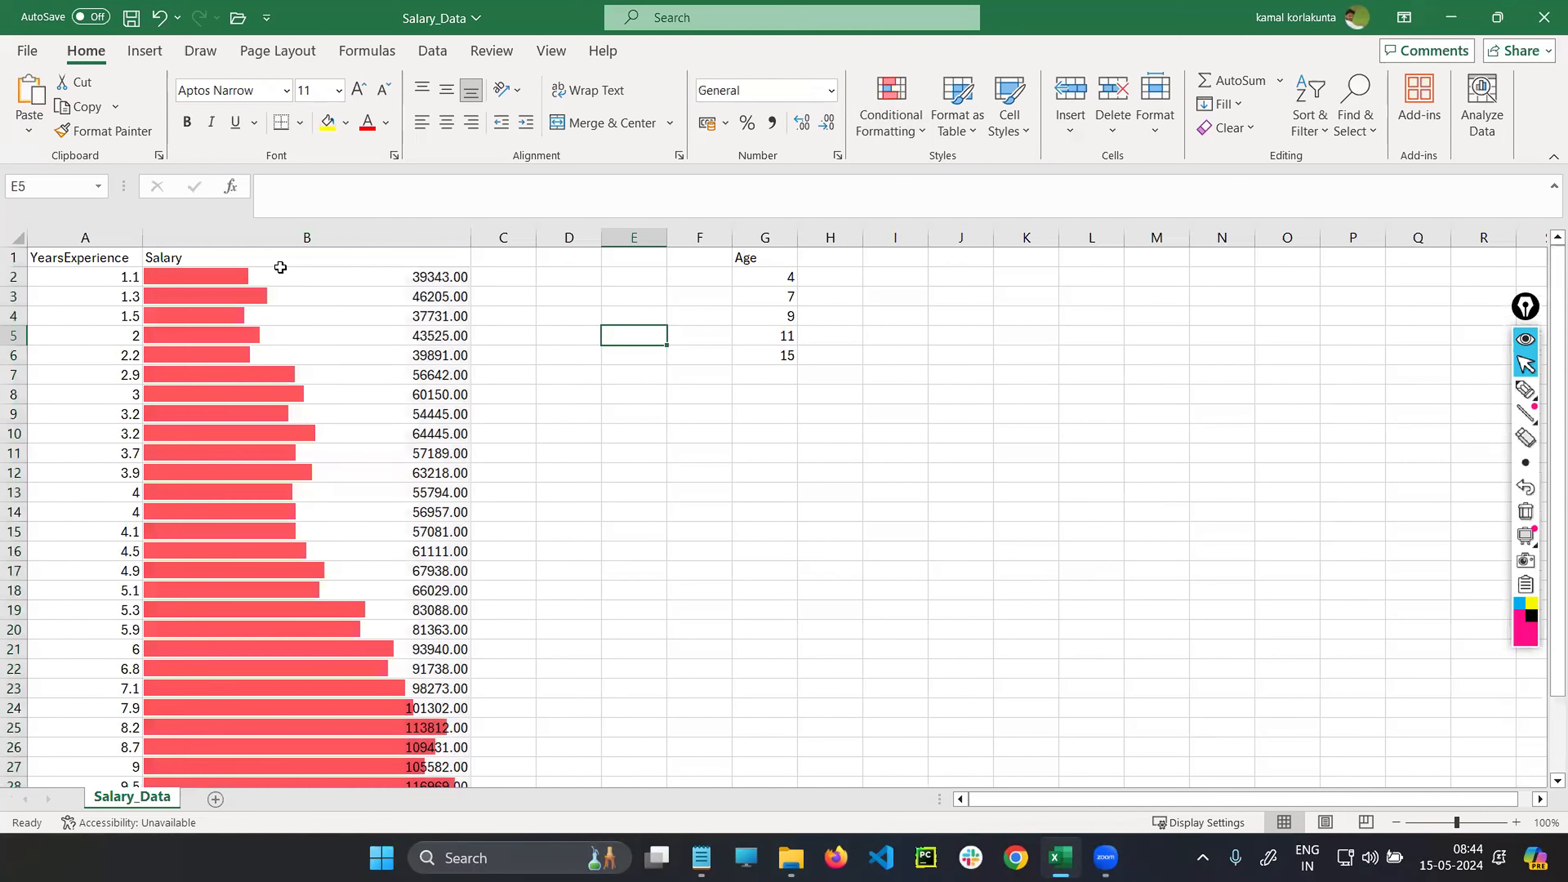
click(263, 256)
click(237, 226)
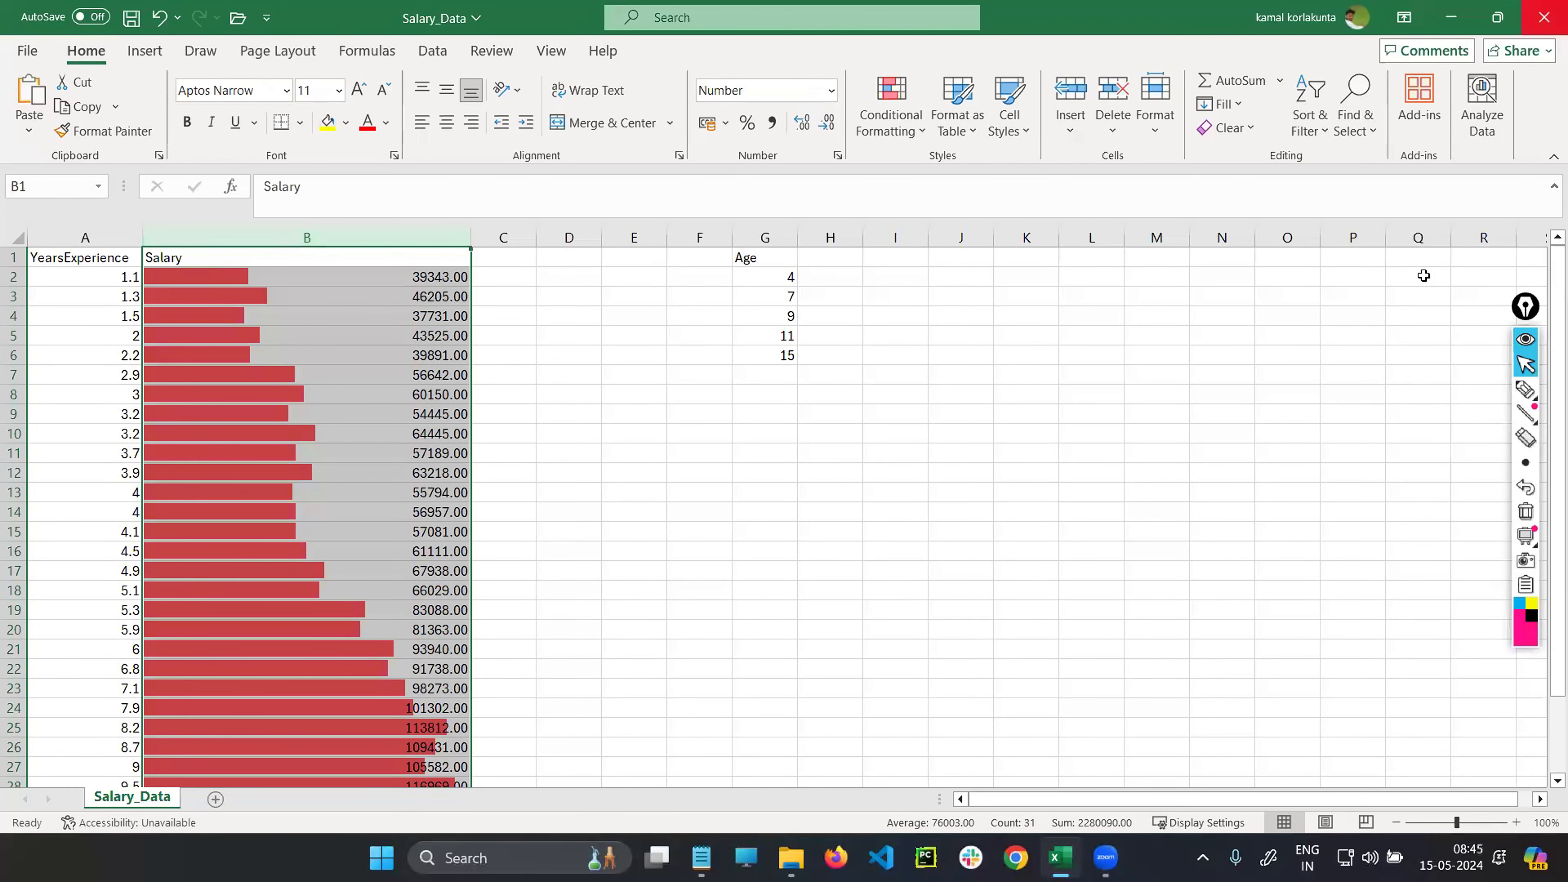
click(899, 123)
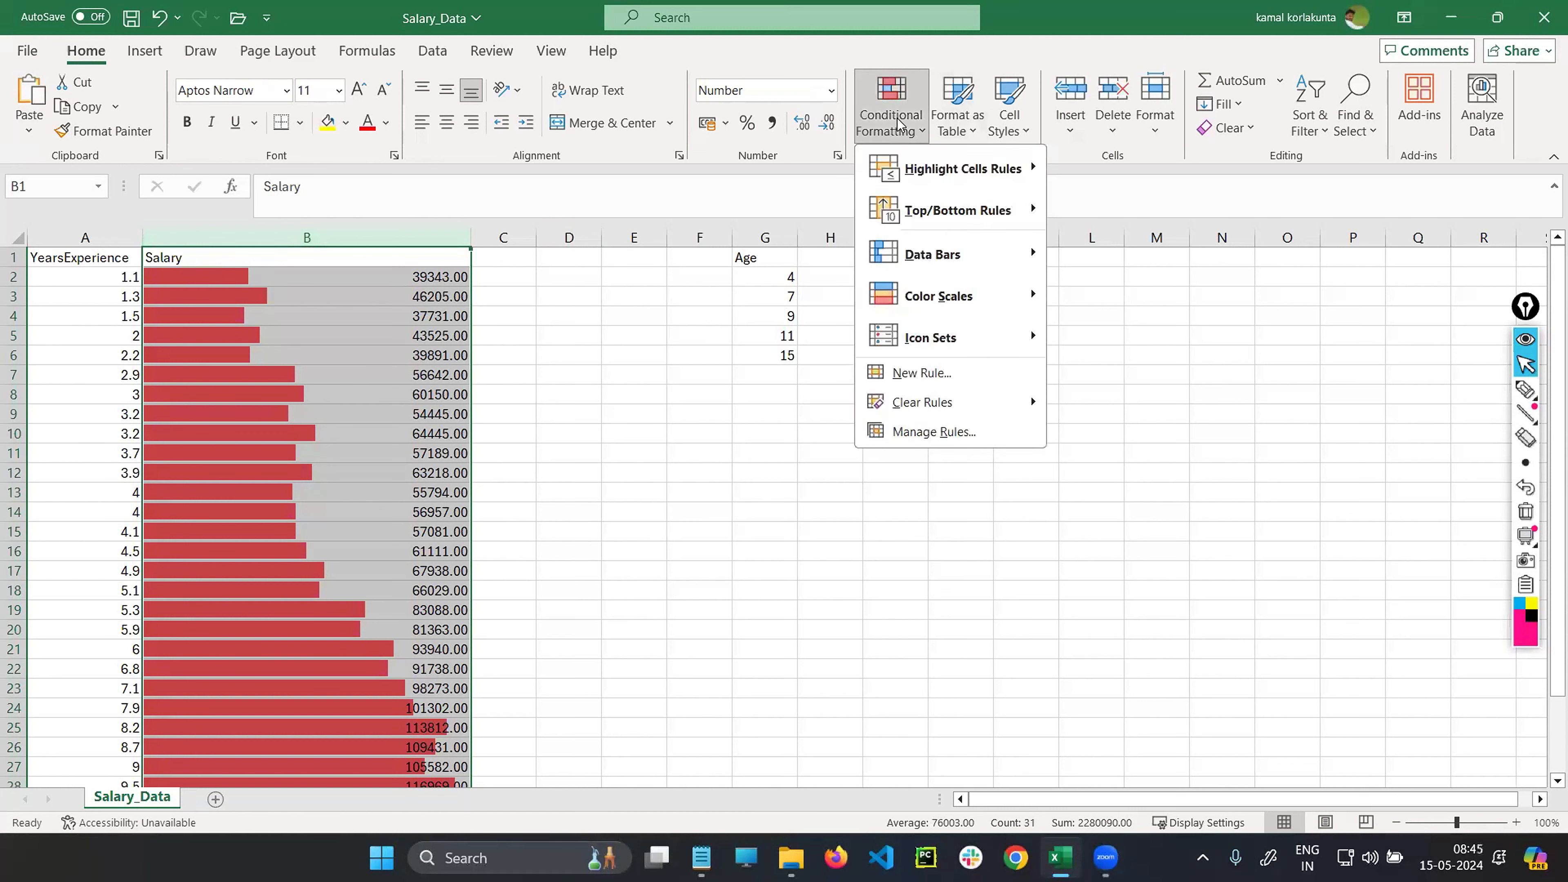
mouse_move(1034, 256)
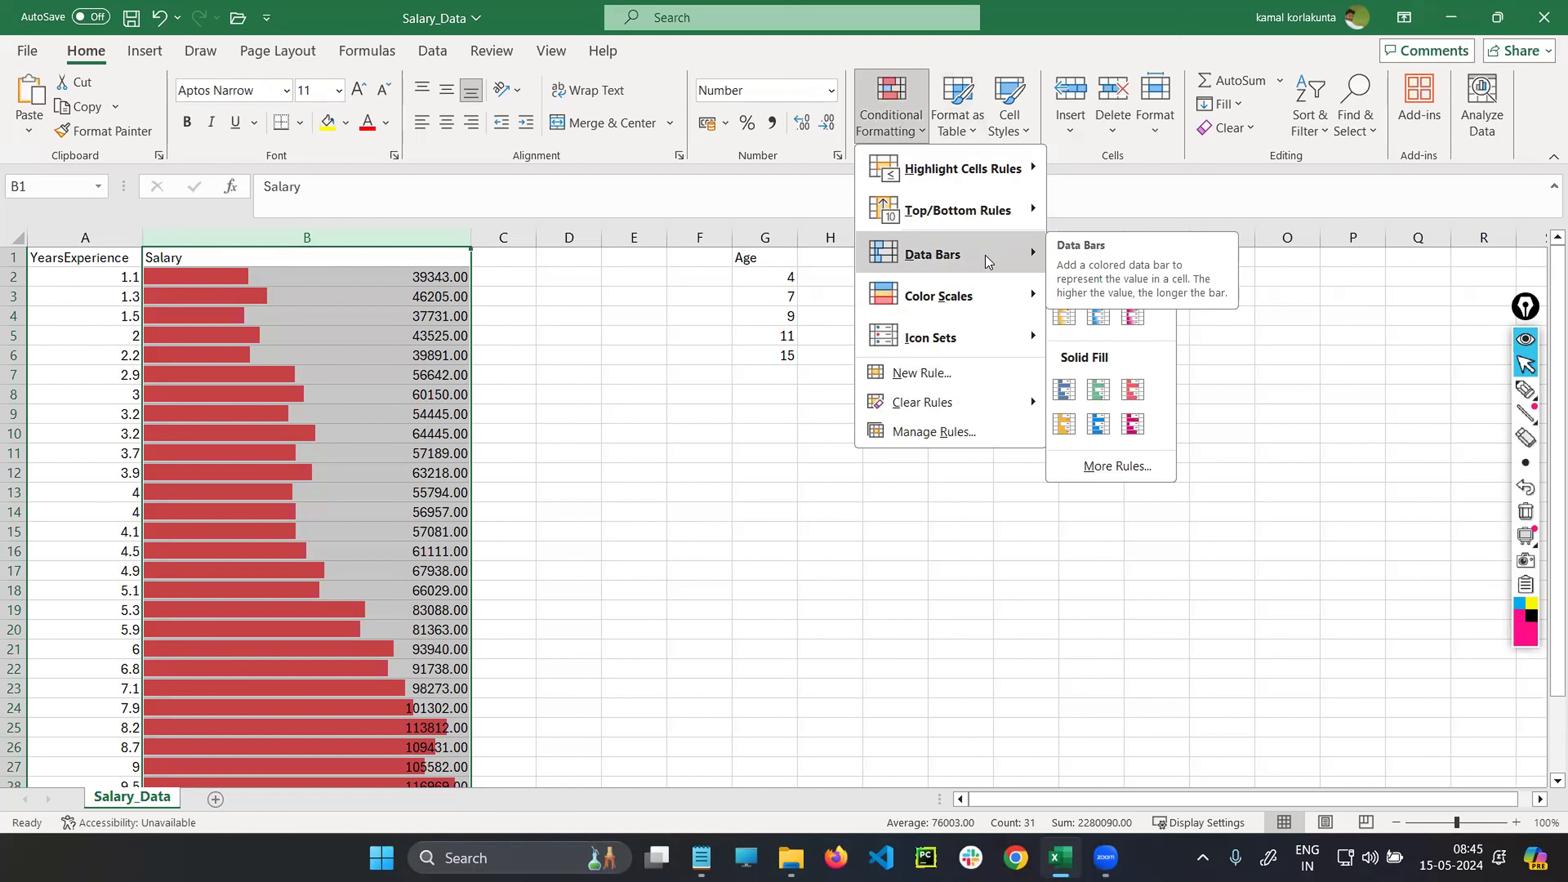
mouse_move(971, 294)
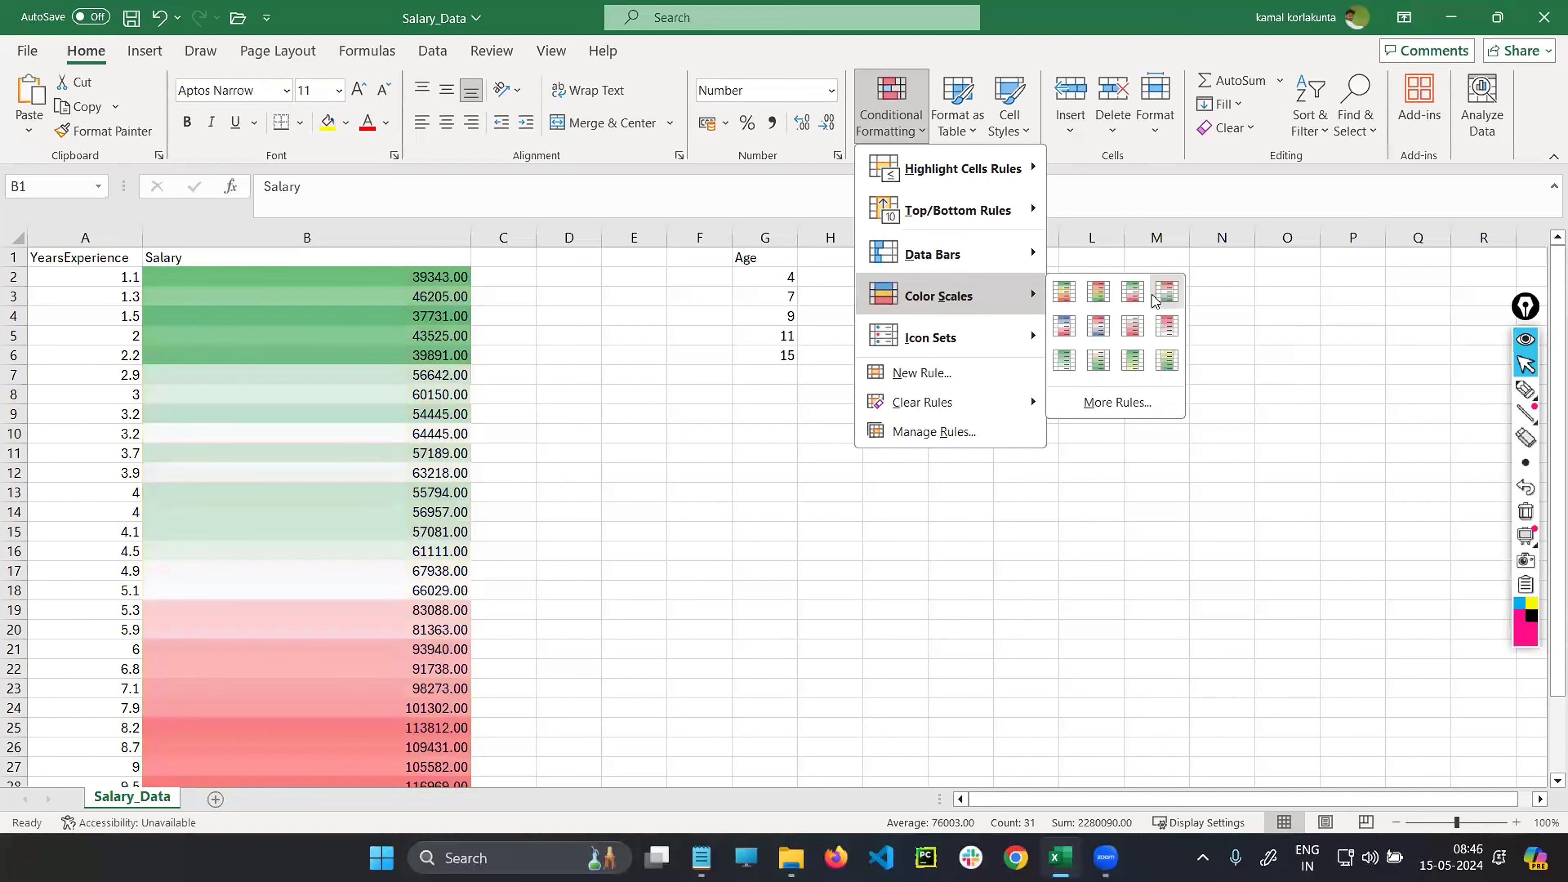
click(1123, 291)
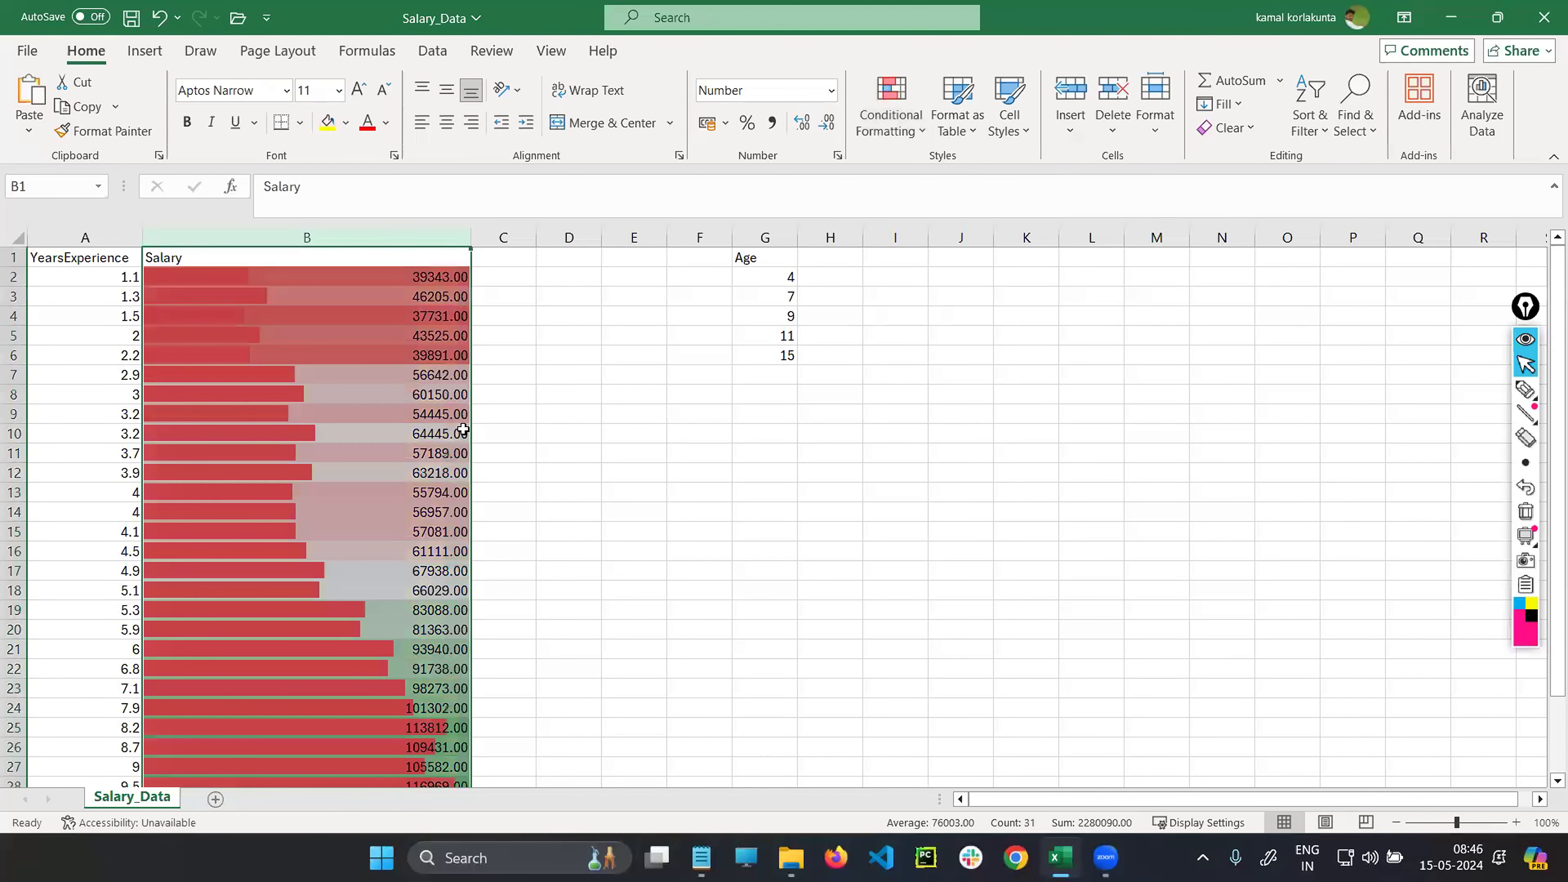
- Outline the low, middle and high salary groups with the annotation pen, add arrows, and remove the marks again
click(1523, 391)
mouse_move(405, 272)
mouse_down()
mouse_move(400, 364)
mouse_move(497, 369)
mouse_move(529, 334)
mouse_up()
drag(479, 249, 428, 251)
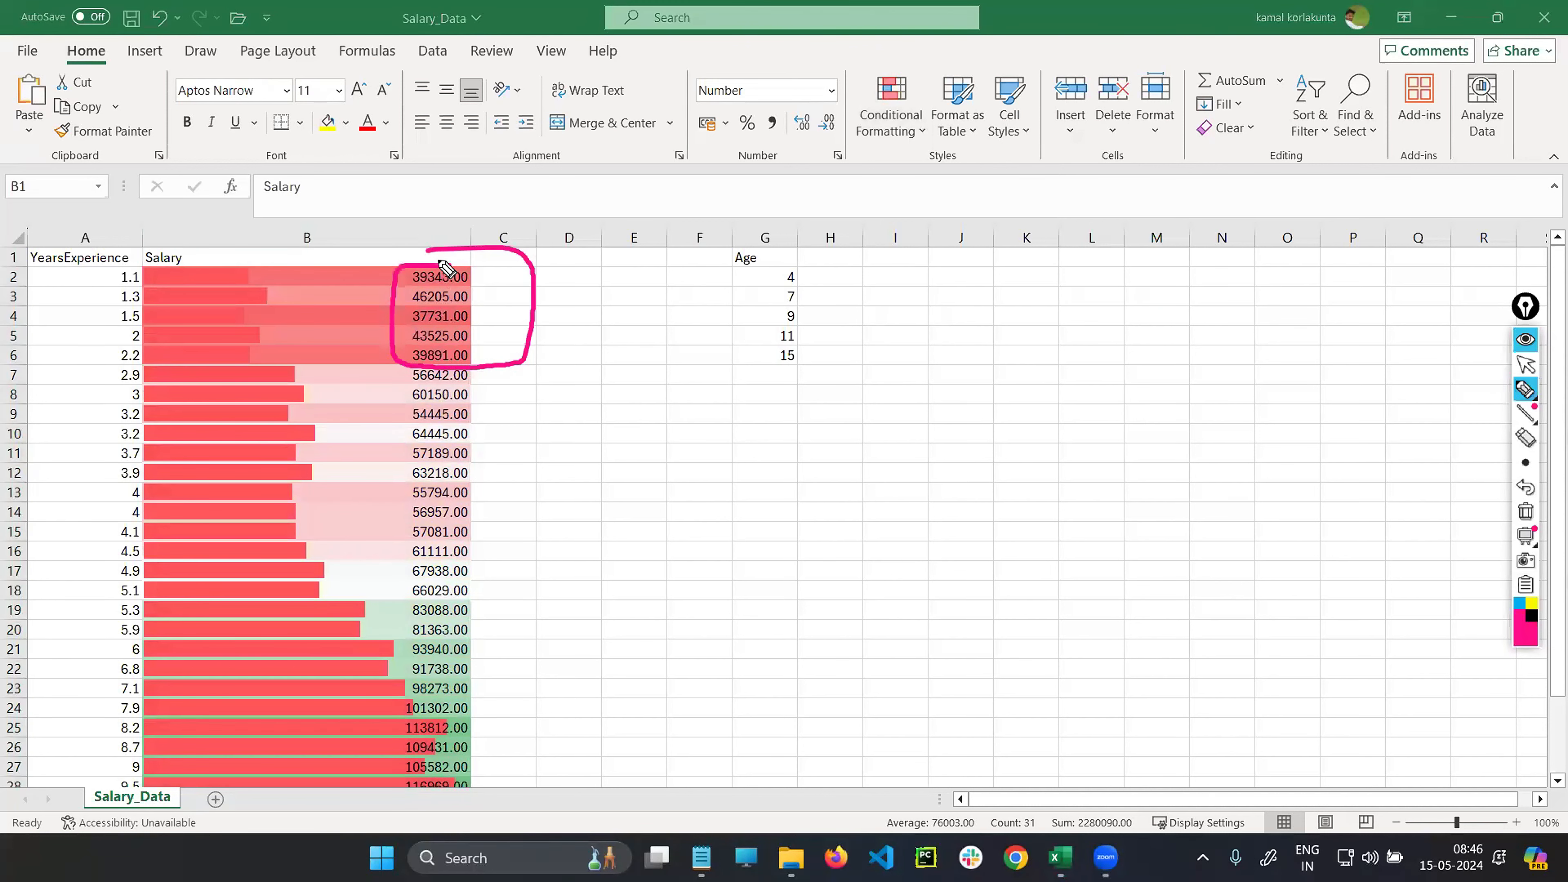
drag(441, 265, 511, 221)
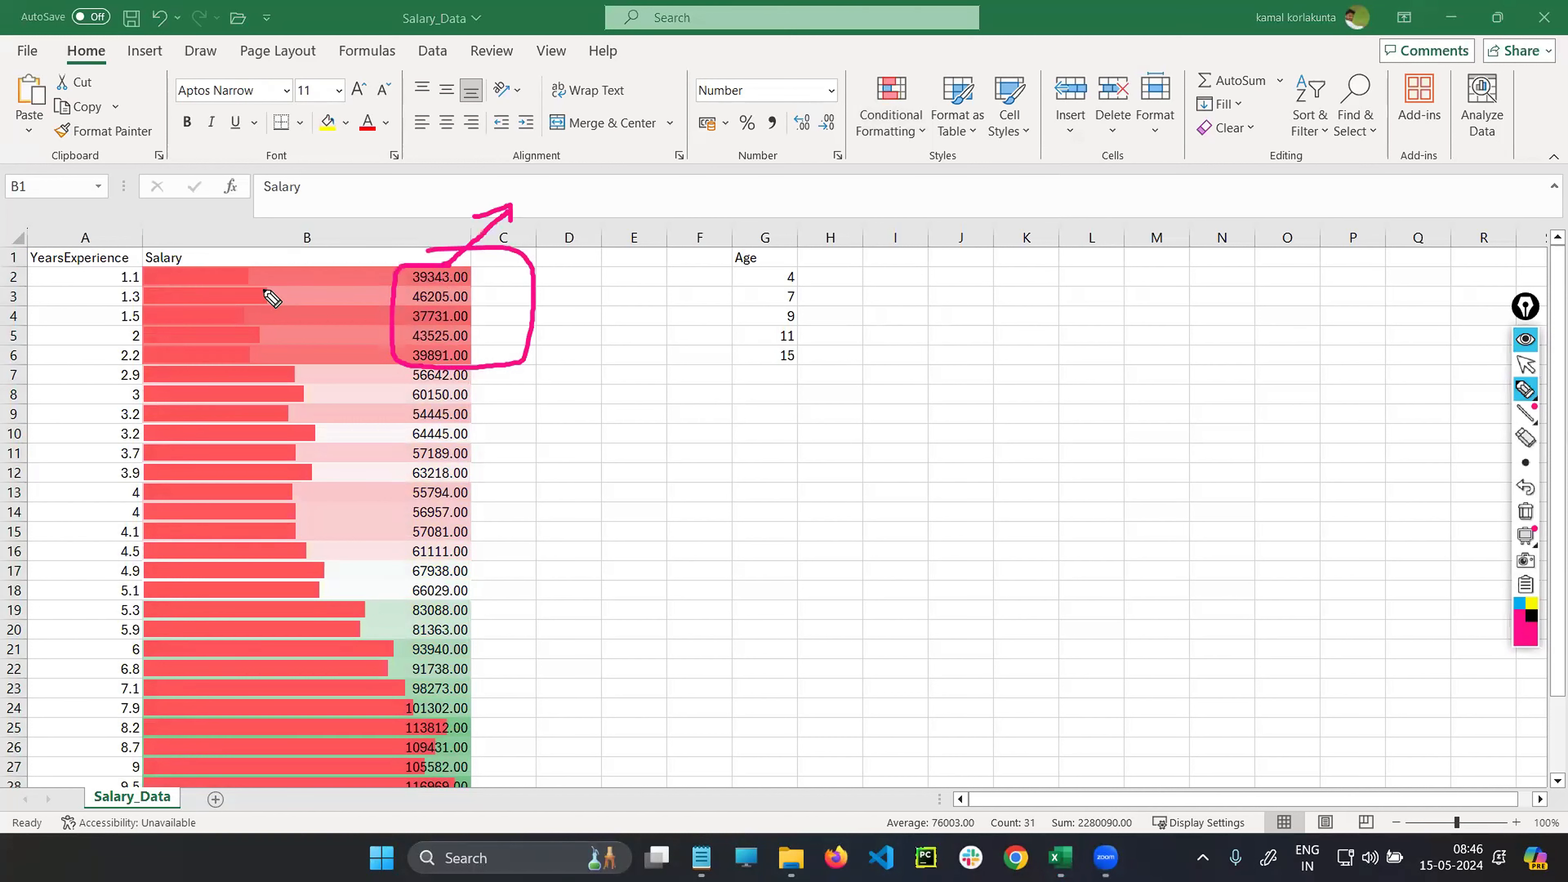
mouse_move(329, 270)
mouse_down()
mouse_move(369, 542)
mouse_move(425, 571)
mouse_move(485, 386)
mouse_move(507, 384)
mouse_move(499, 530)
mouse_up()
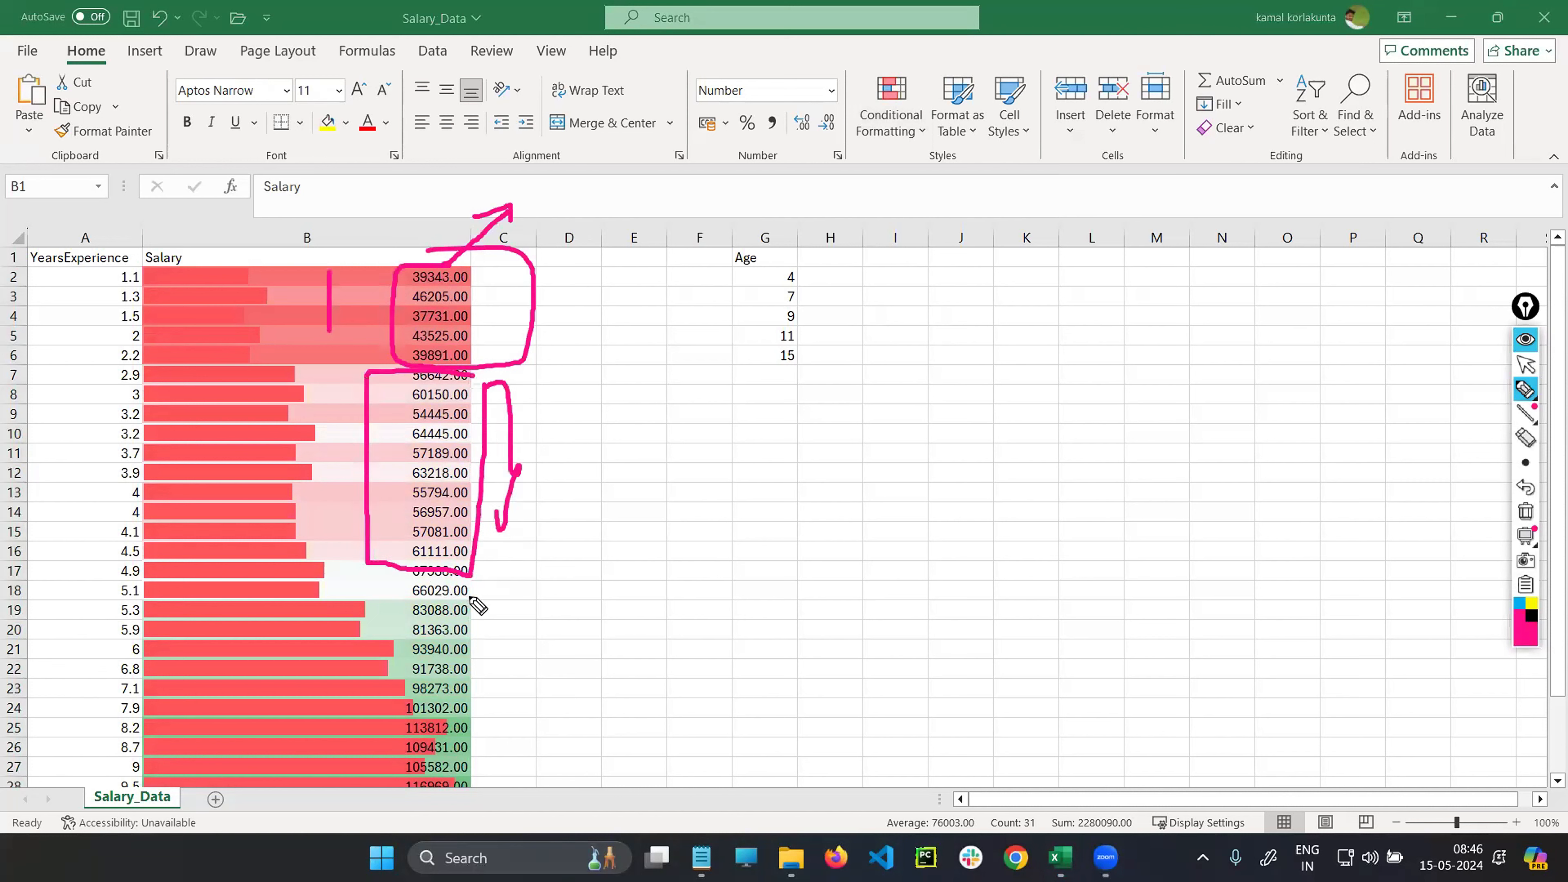
mouse_move(472, 597)
mouse_down()
mouse_move(395, 611)
mouse_move(374, 783)
mouse_move(497, 630)
mouse_move(482, 604)
mouse_up()
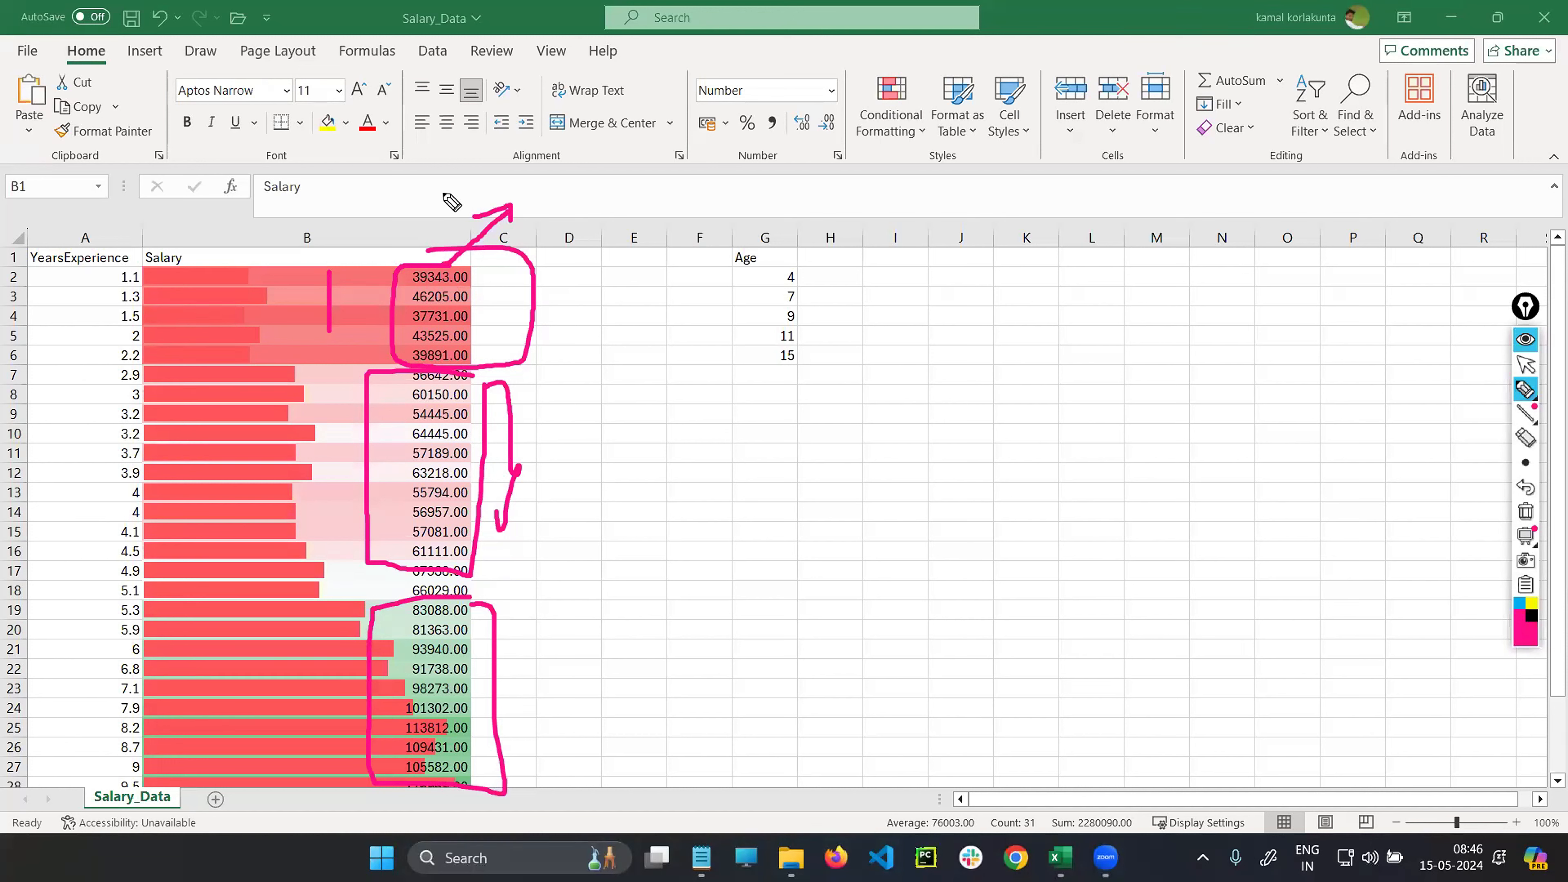
mouse_move(440, 176)
mouse_down()
mouse_move(447, 236)
mouse_move(474, 200)
mouse_up()
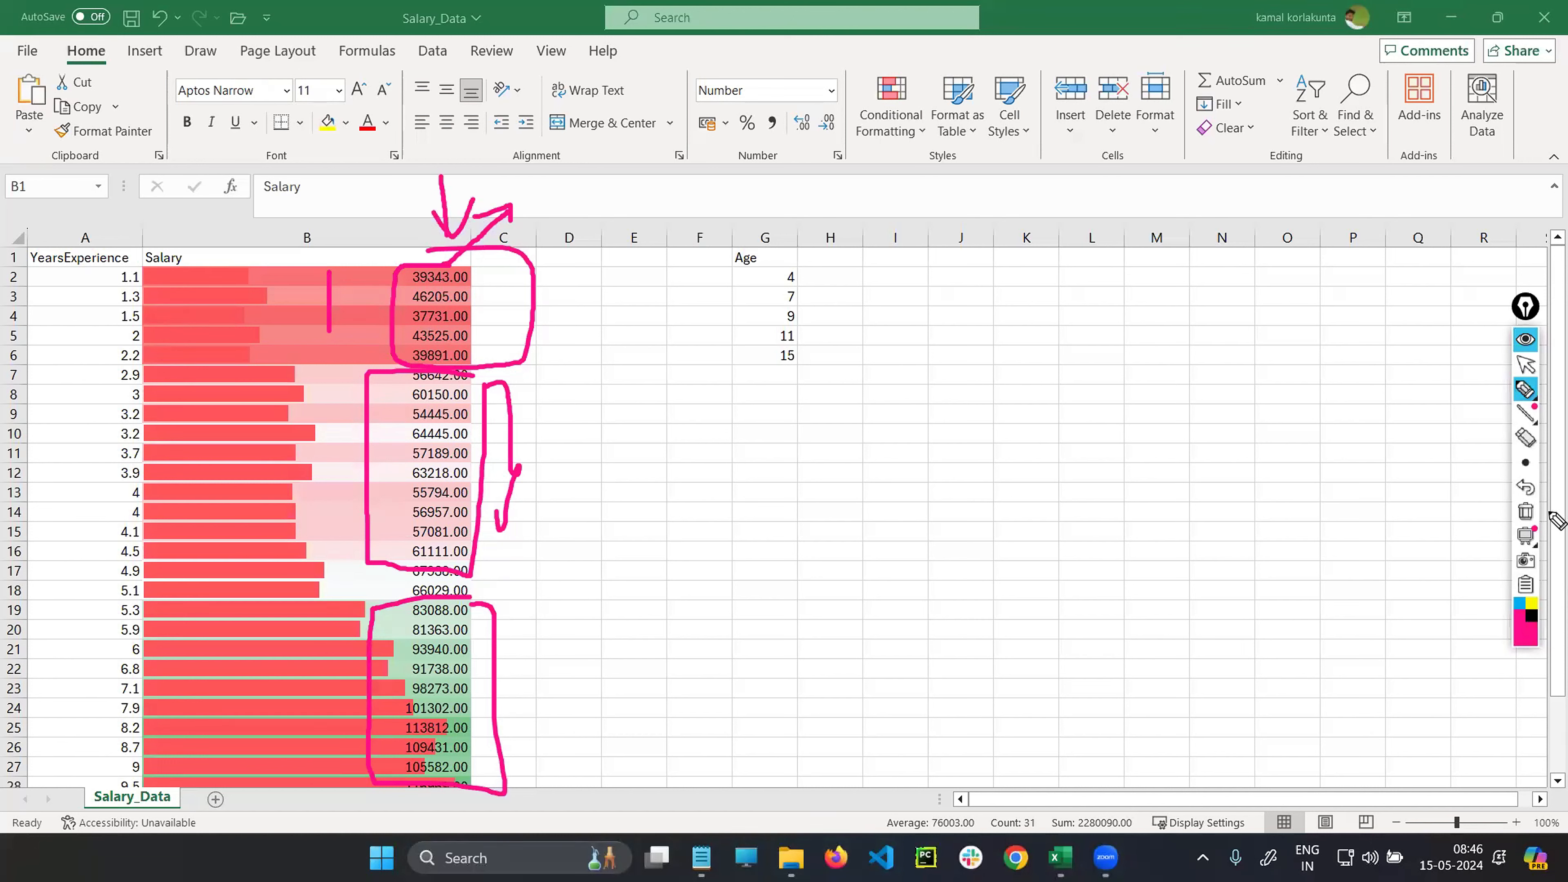
click(1528, 365)
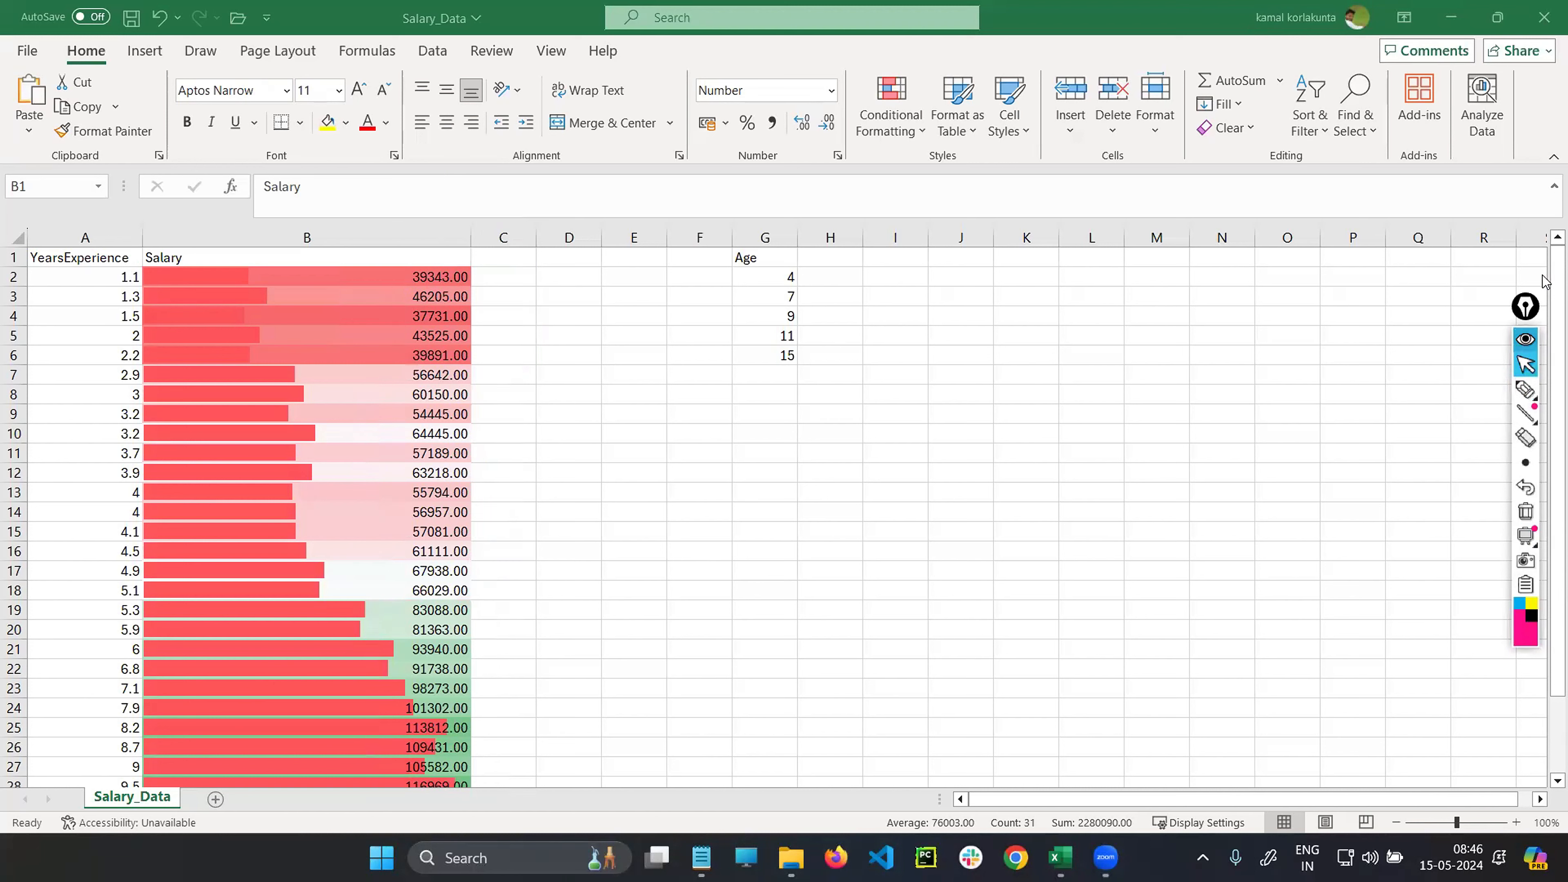
- Add the 3 Symbols (Circled) icon set to the whole Salary column
click(650, 301)
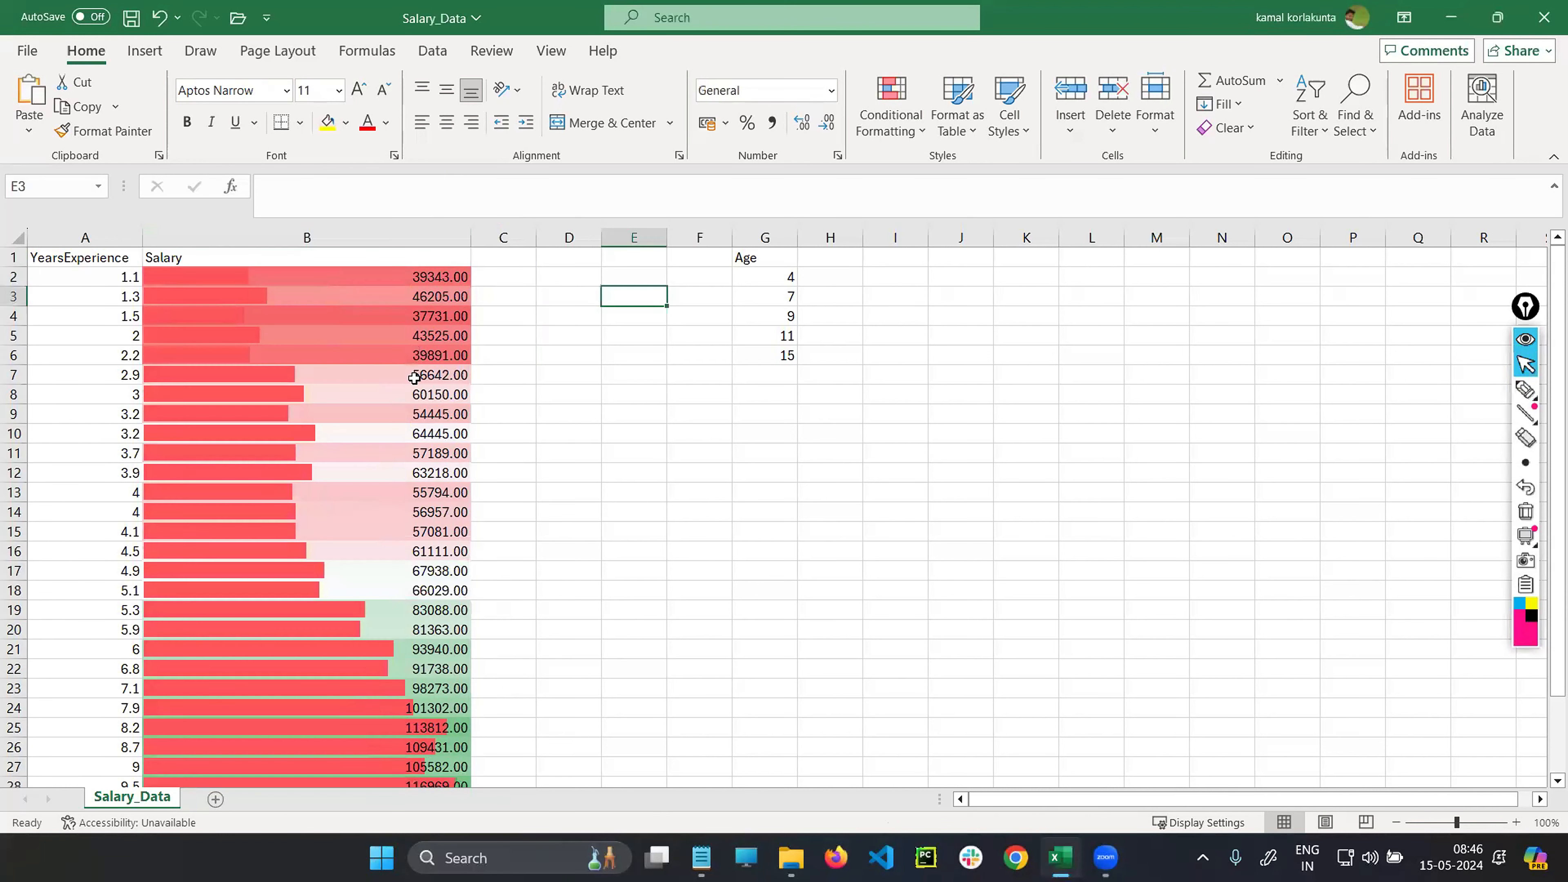
click(419, 295)
click(401, 318)
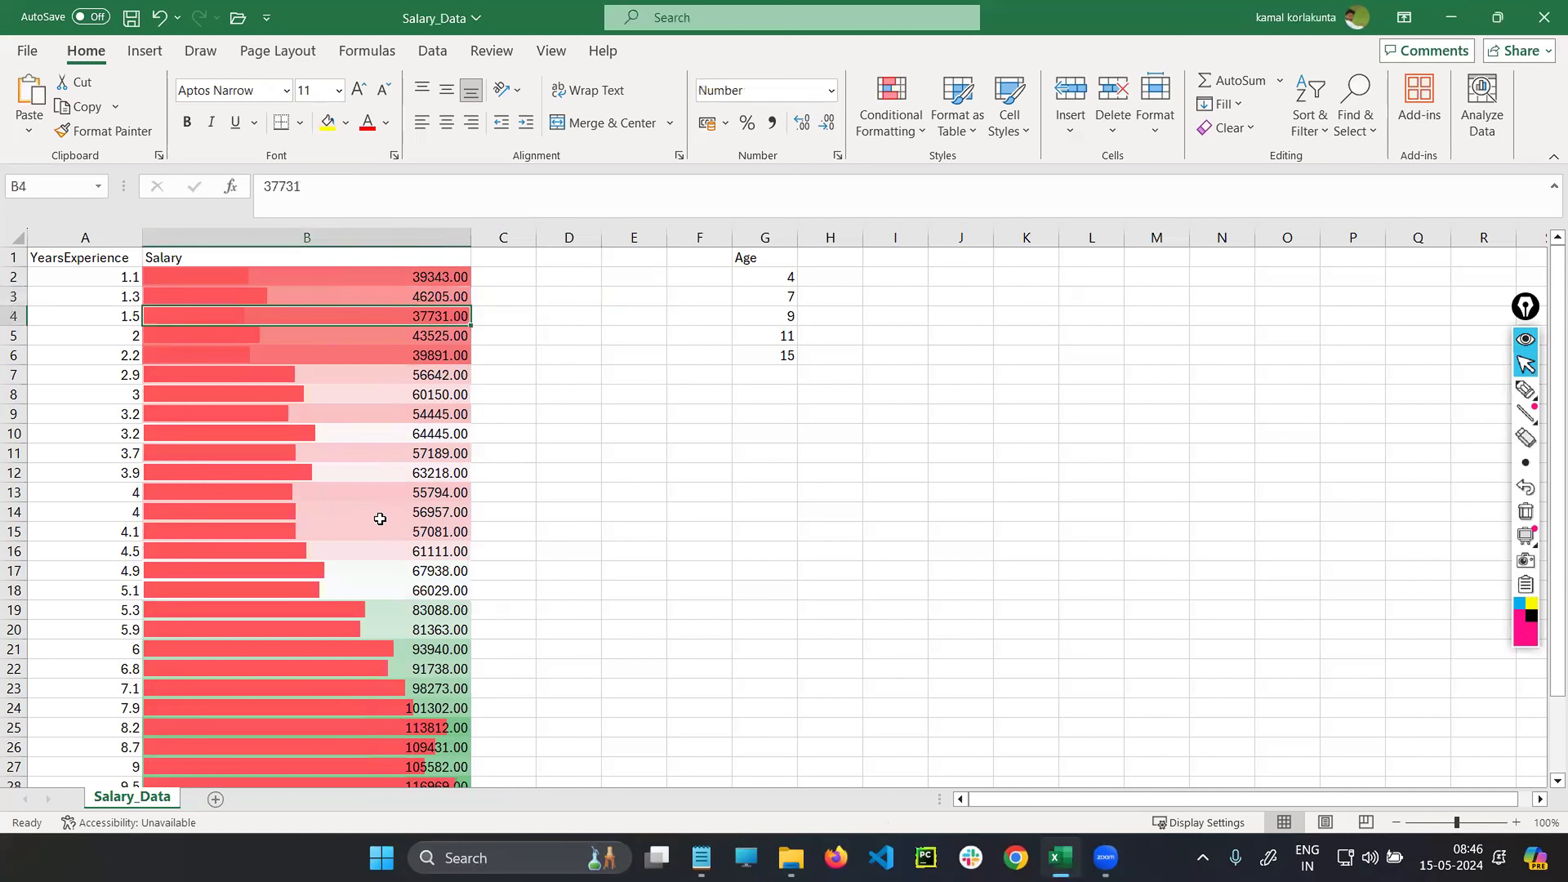
click(321, 236)
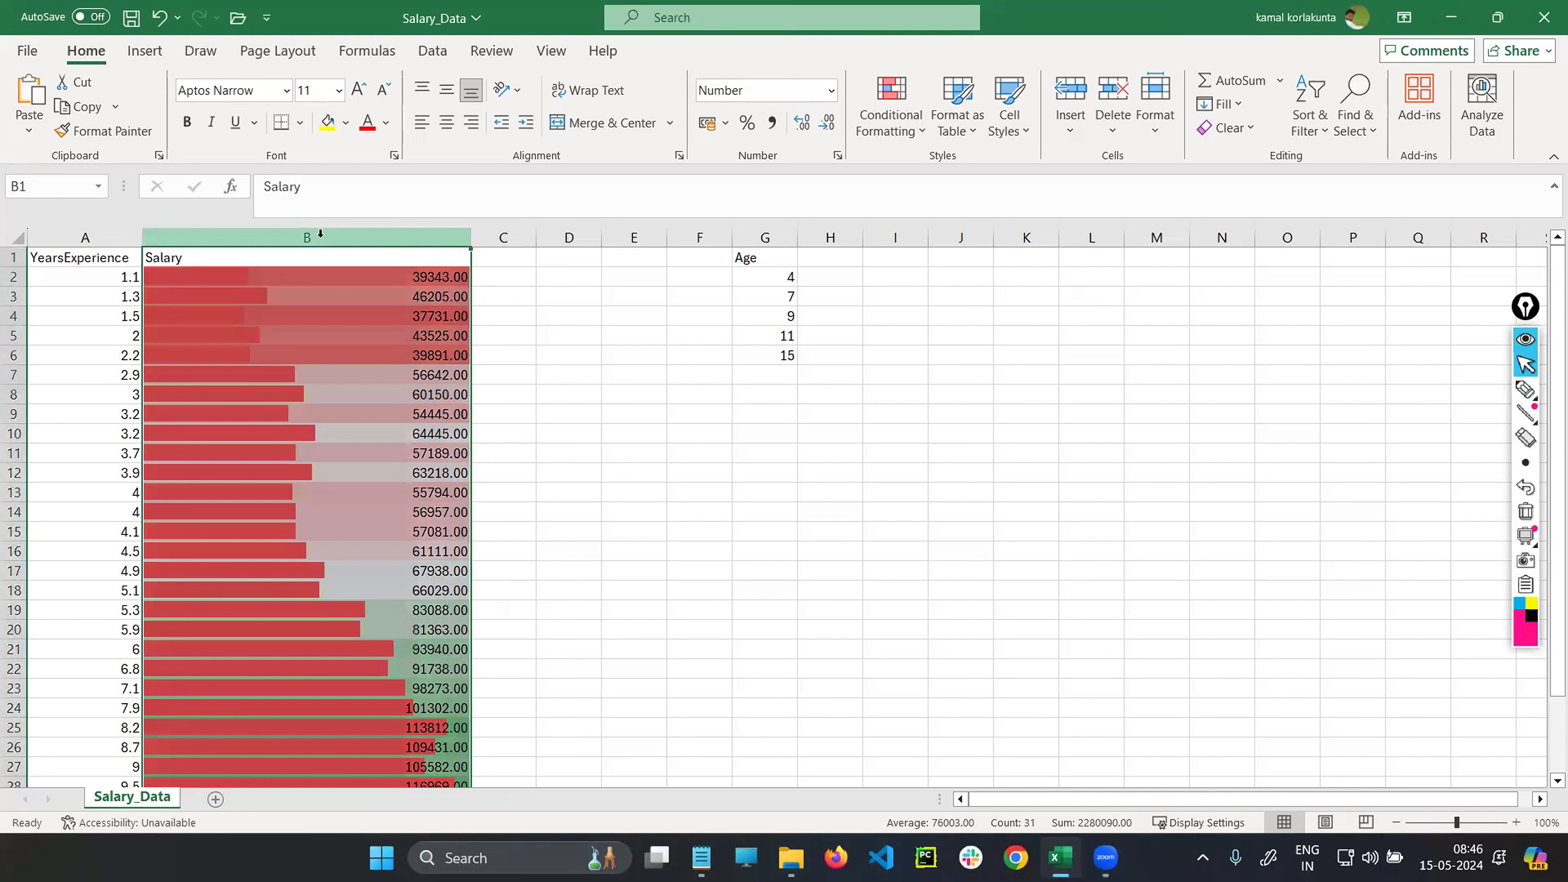
click(891, 118)
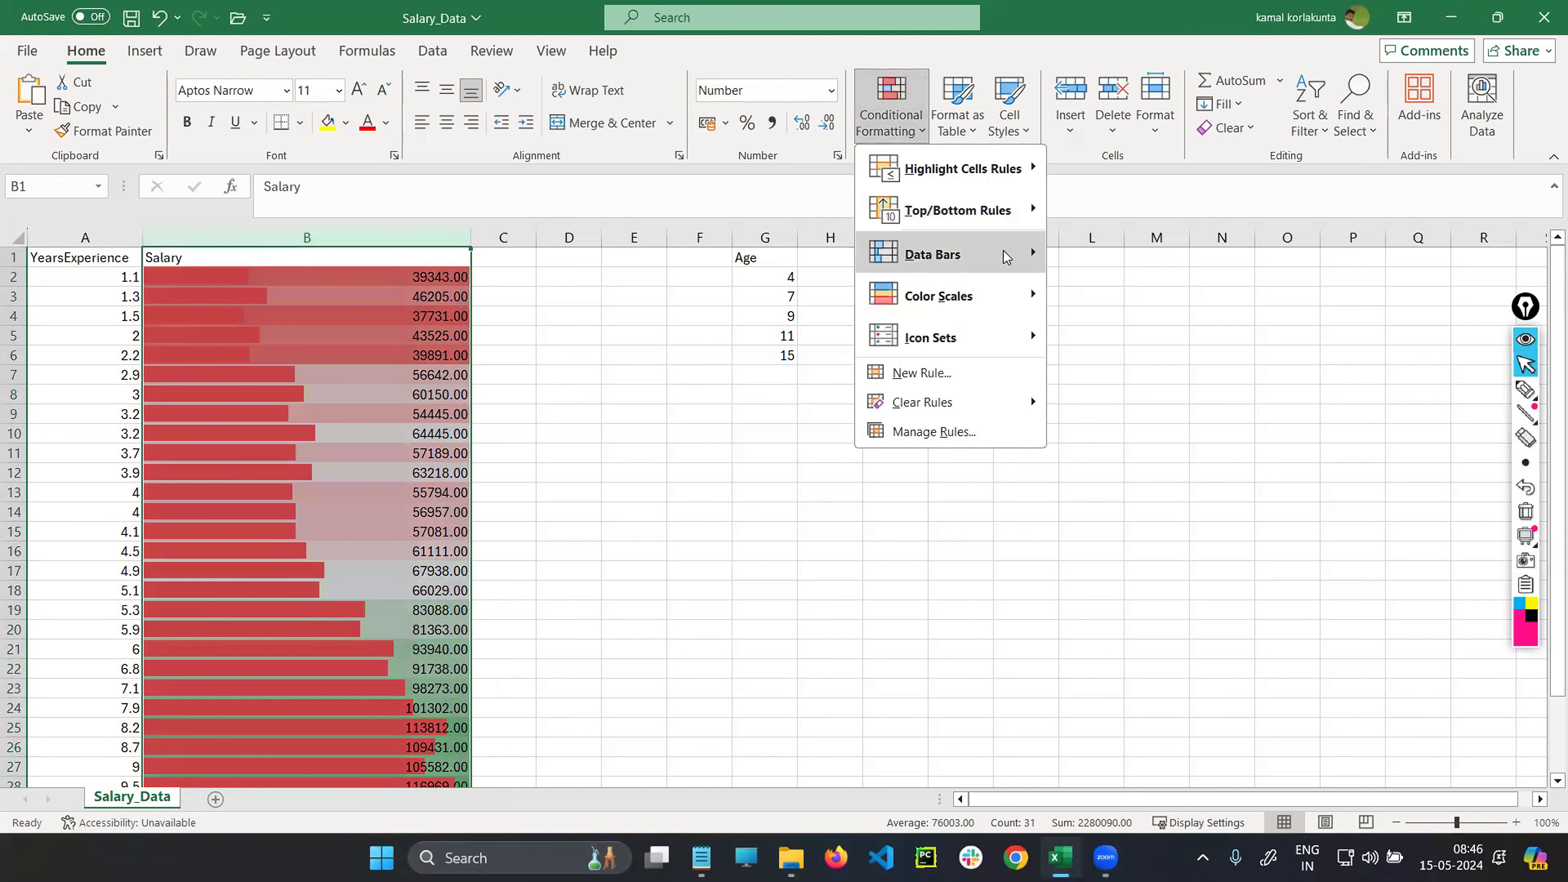
mouse_move(1032, 254)
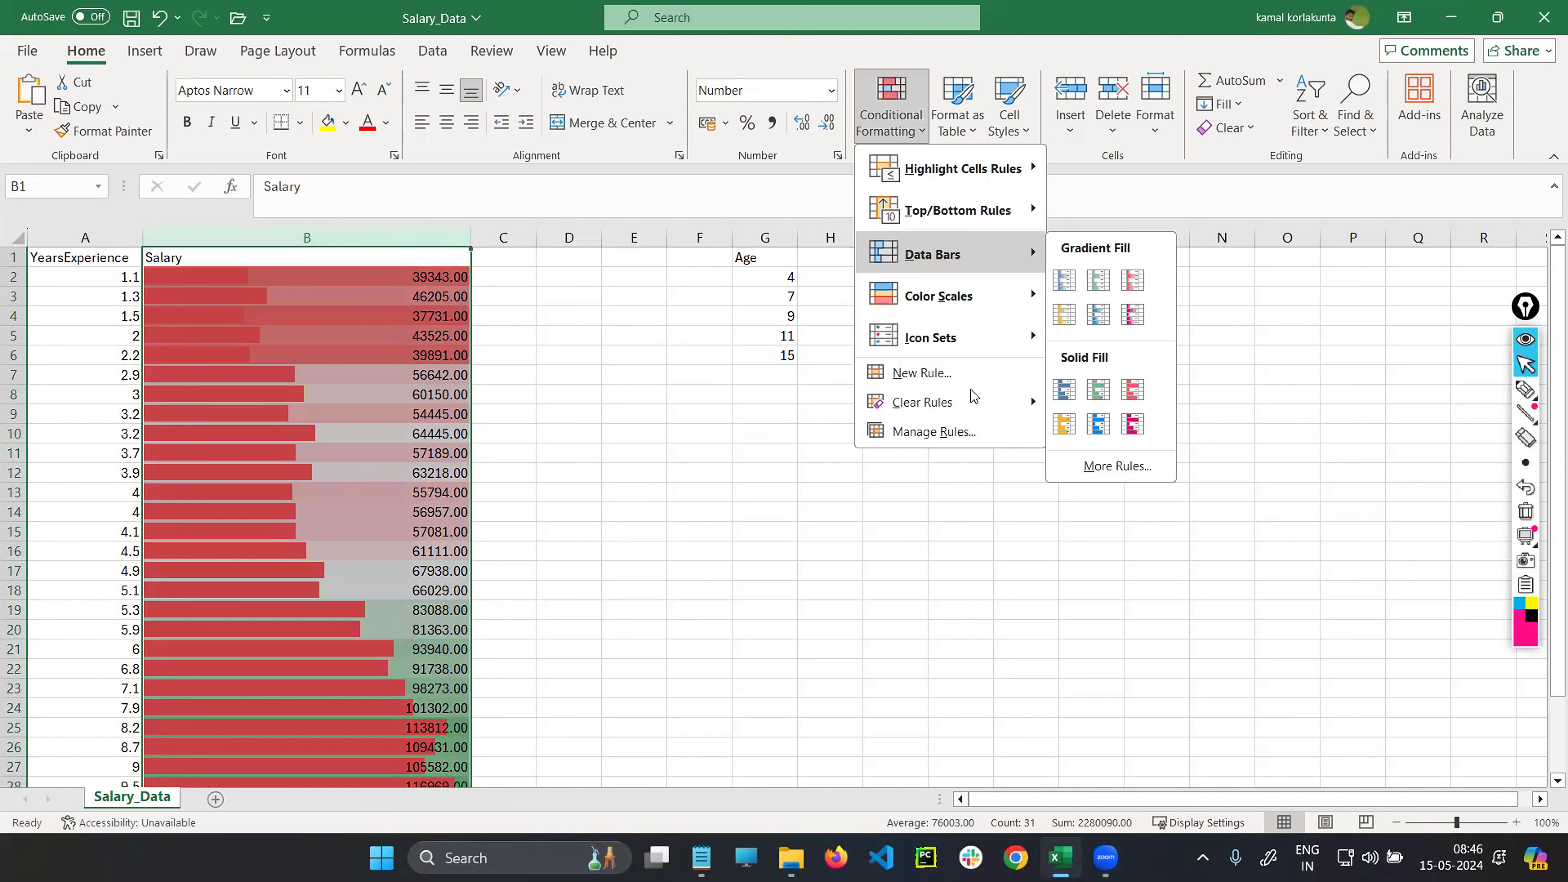
mouse_move(959, 348)
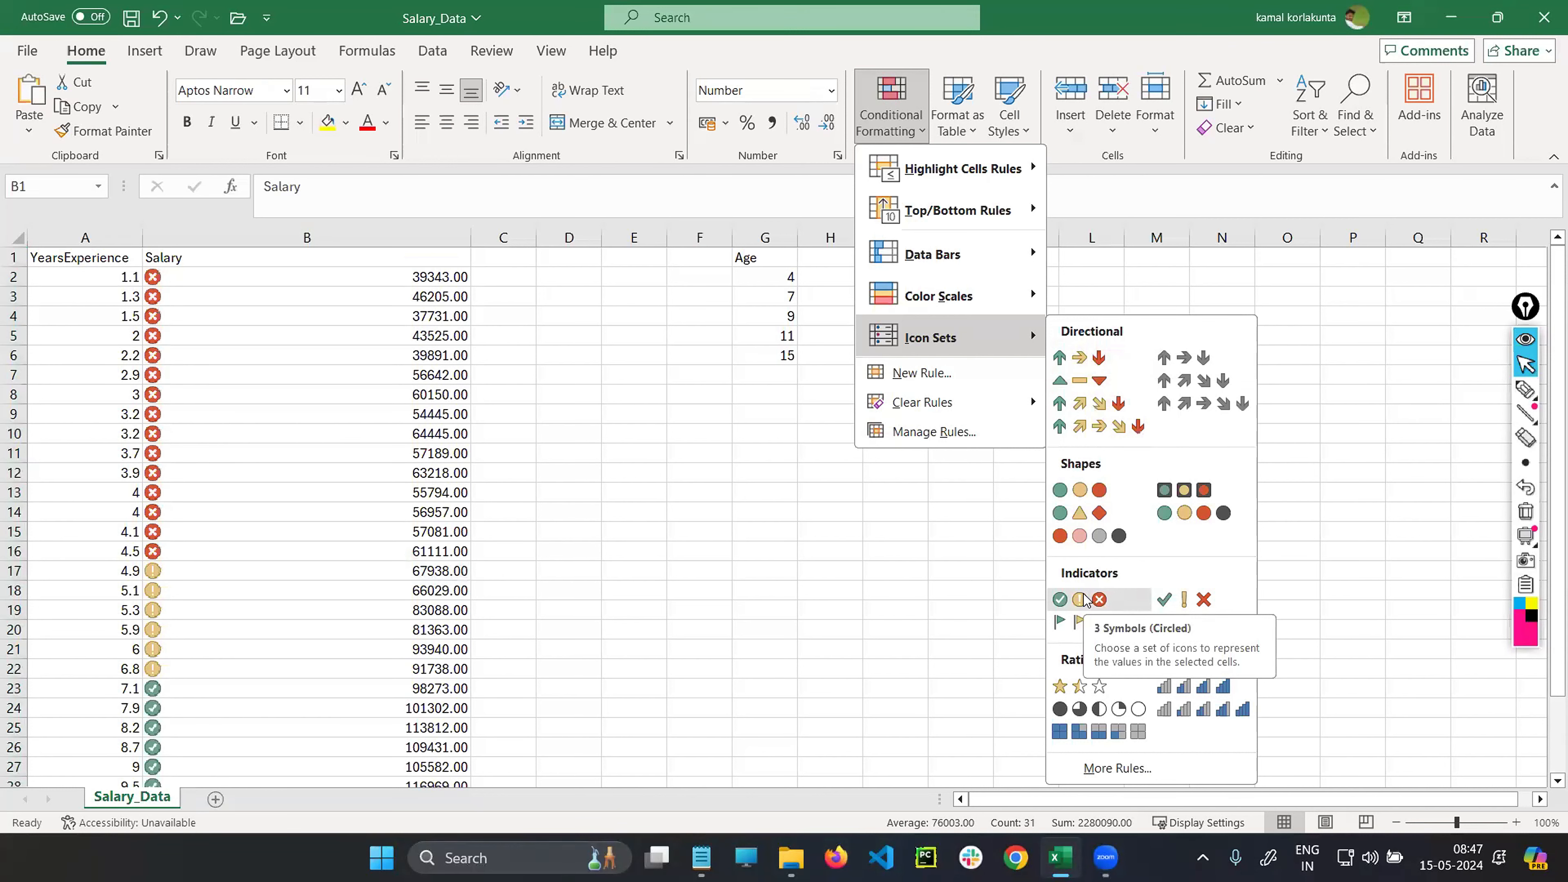
click(1084, 599)
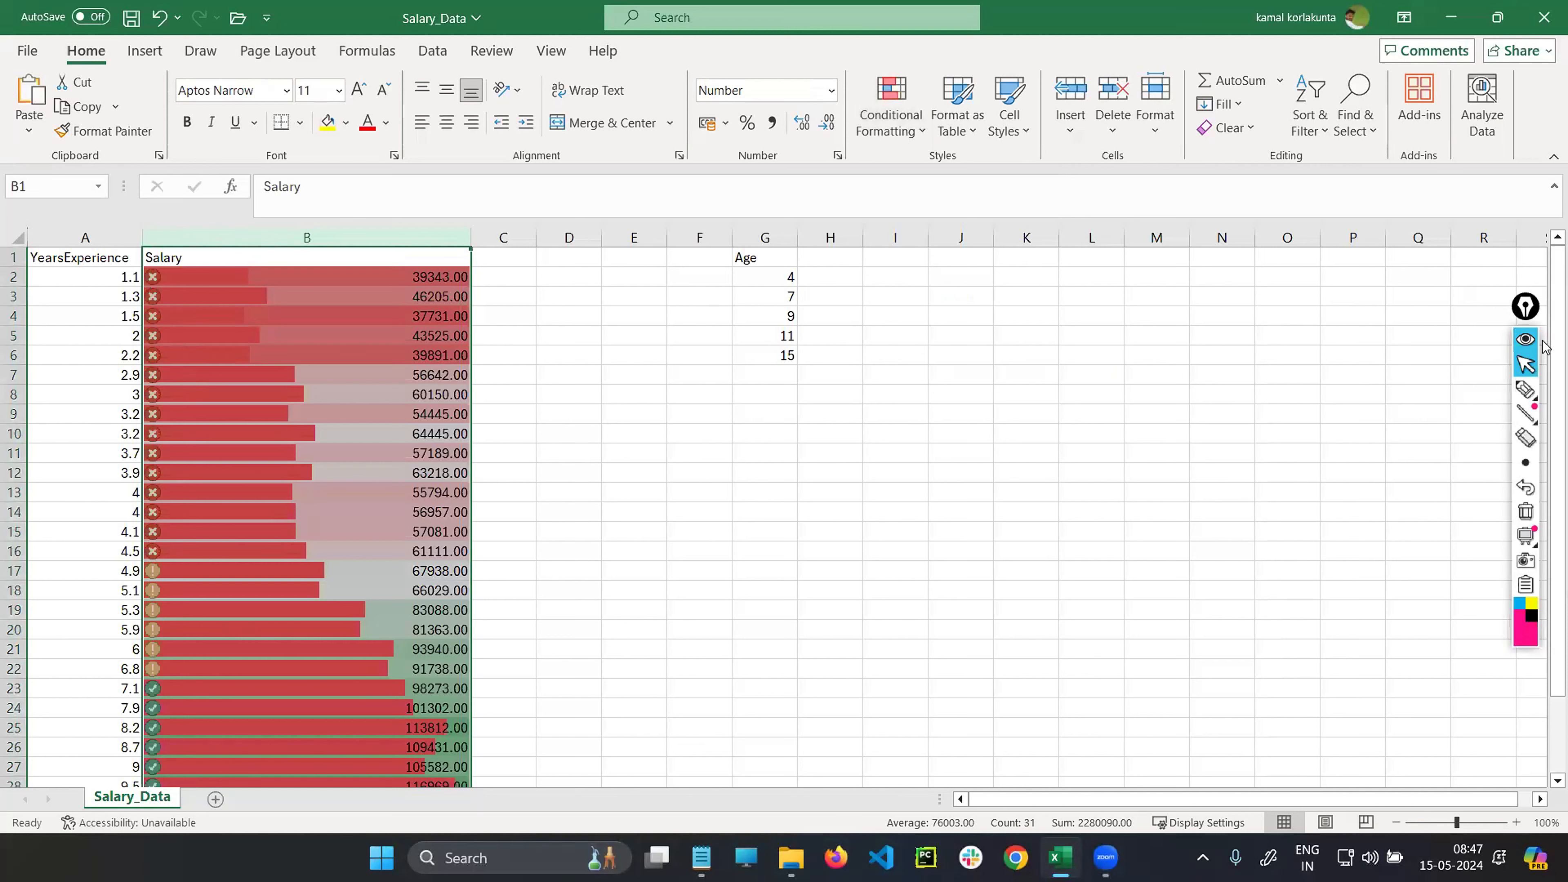
- Mark the rows from 1.1 to 4.5 years of experience with the pen, remove the marks, and inspect the icons down to row 31
click(1526, 389)
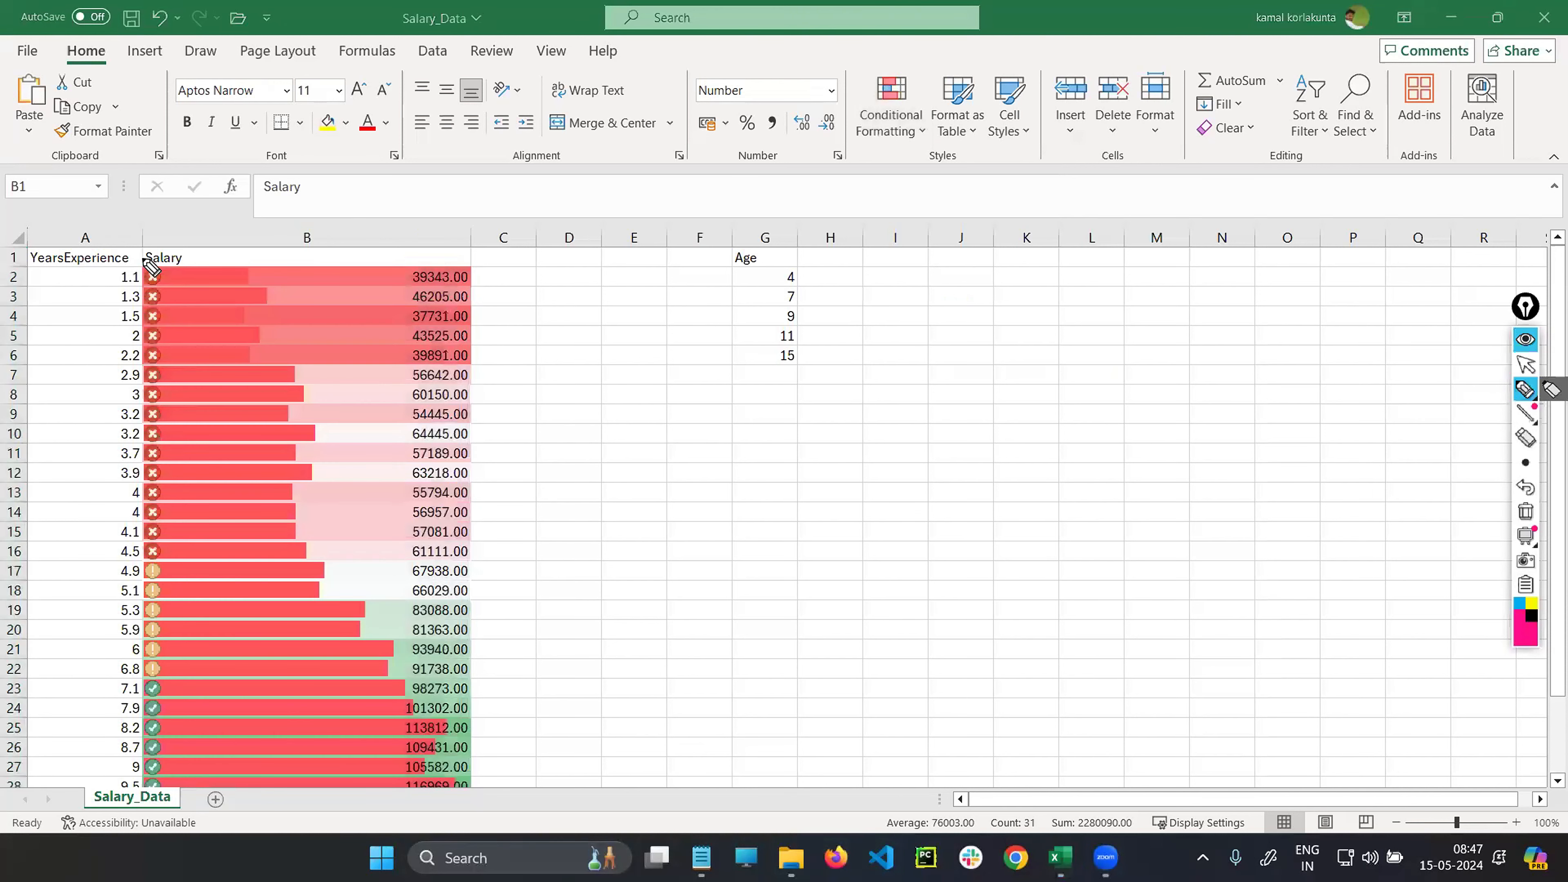
drag(147, 258, 137, 544)
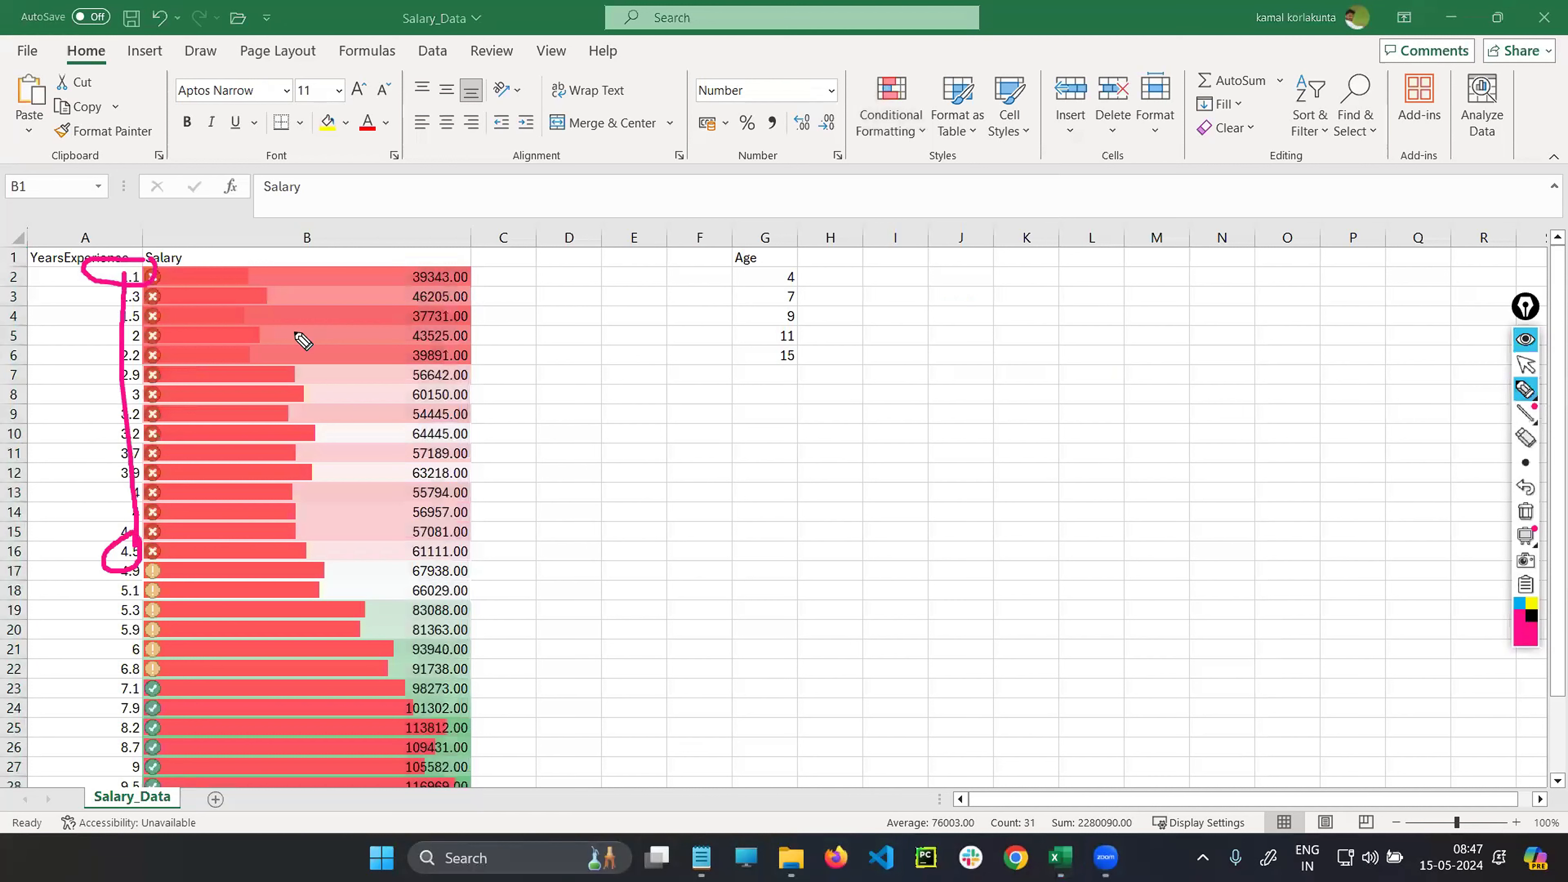
mouse_move(296, 273)
mouse_down()
mouse_move(343, 406)
mouse_move(269, 503)
mouse_up()
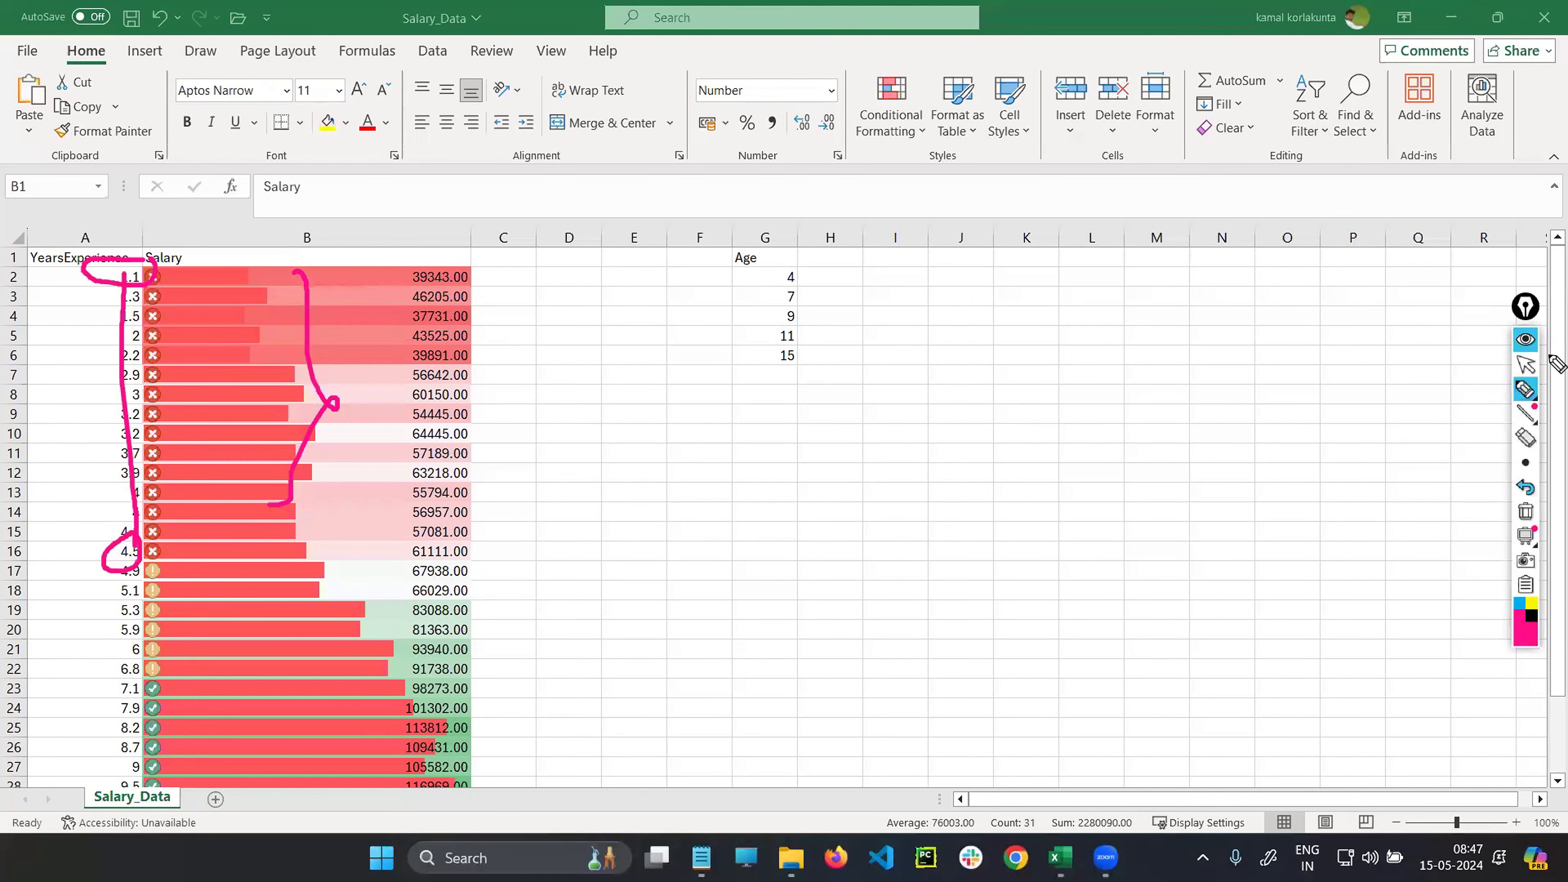
click(1526, 369)
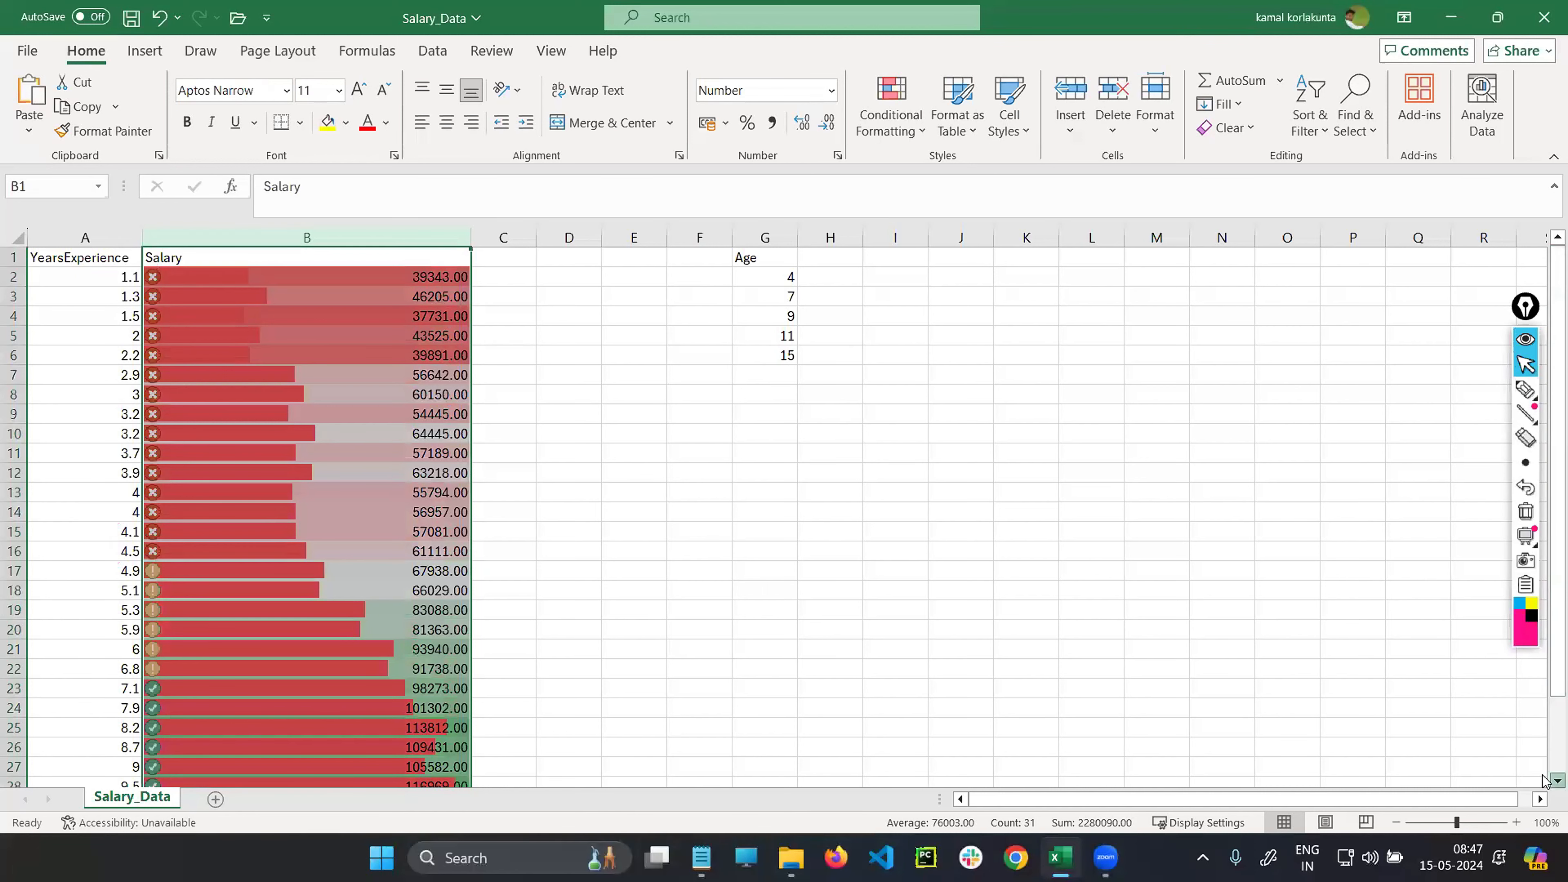
scroll(1543, 776, down, 1)
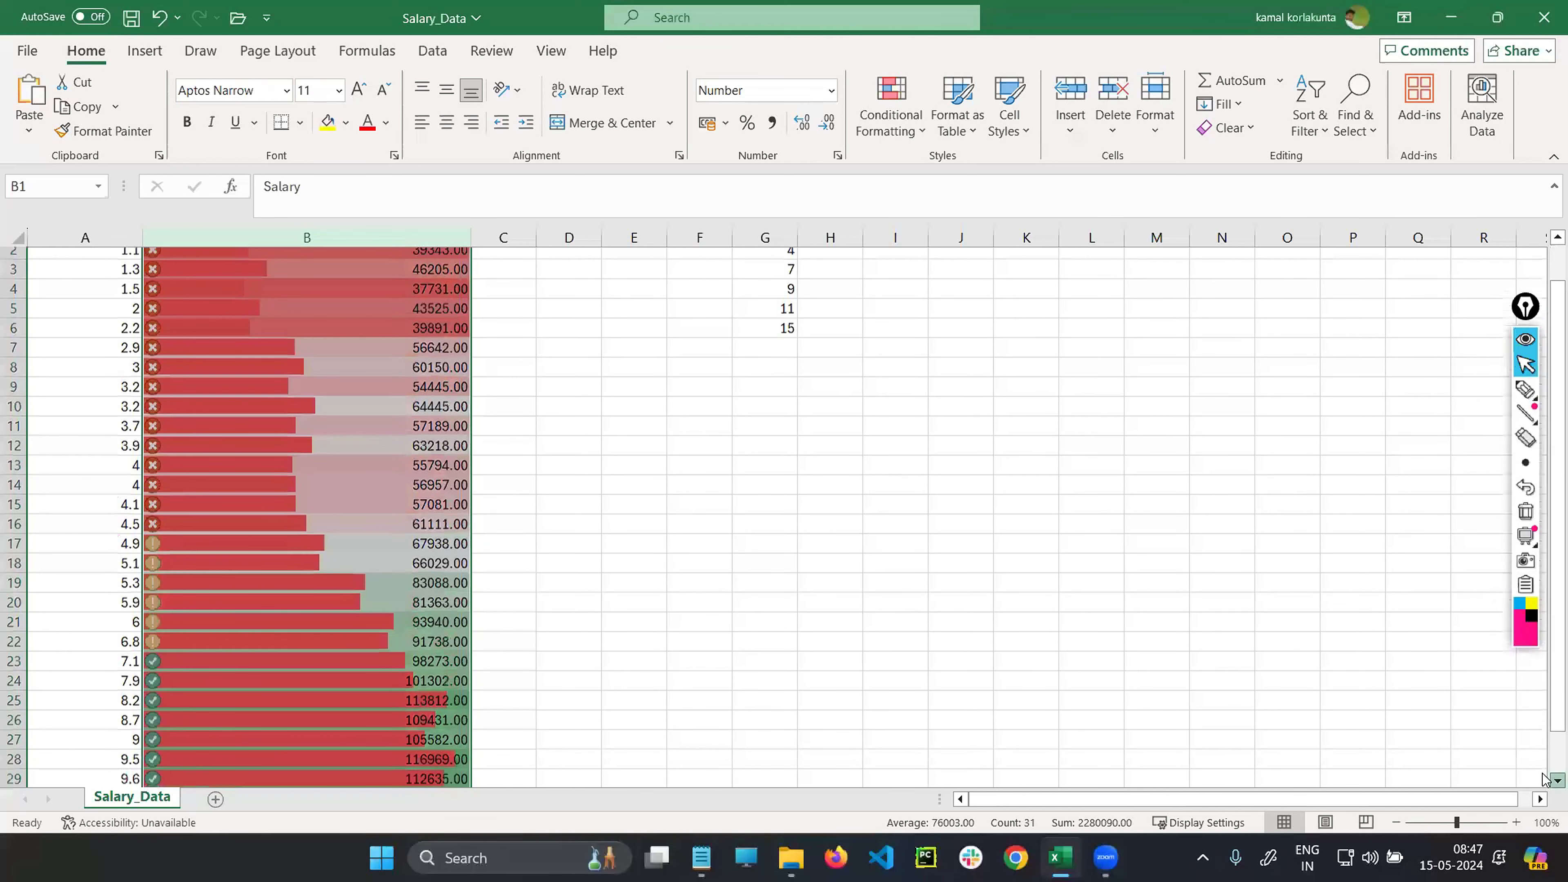
scroll(461, 395, down, 2)
scroll(461, 395, down, 1)
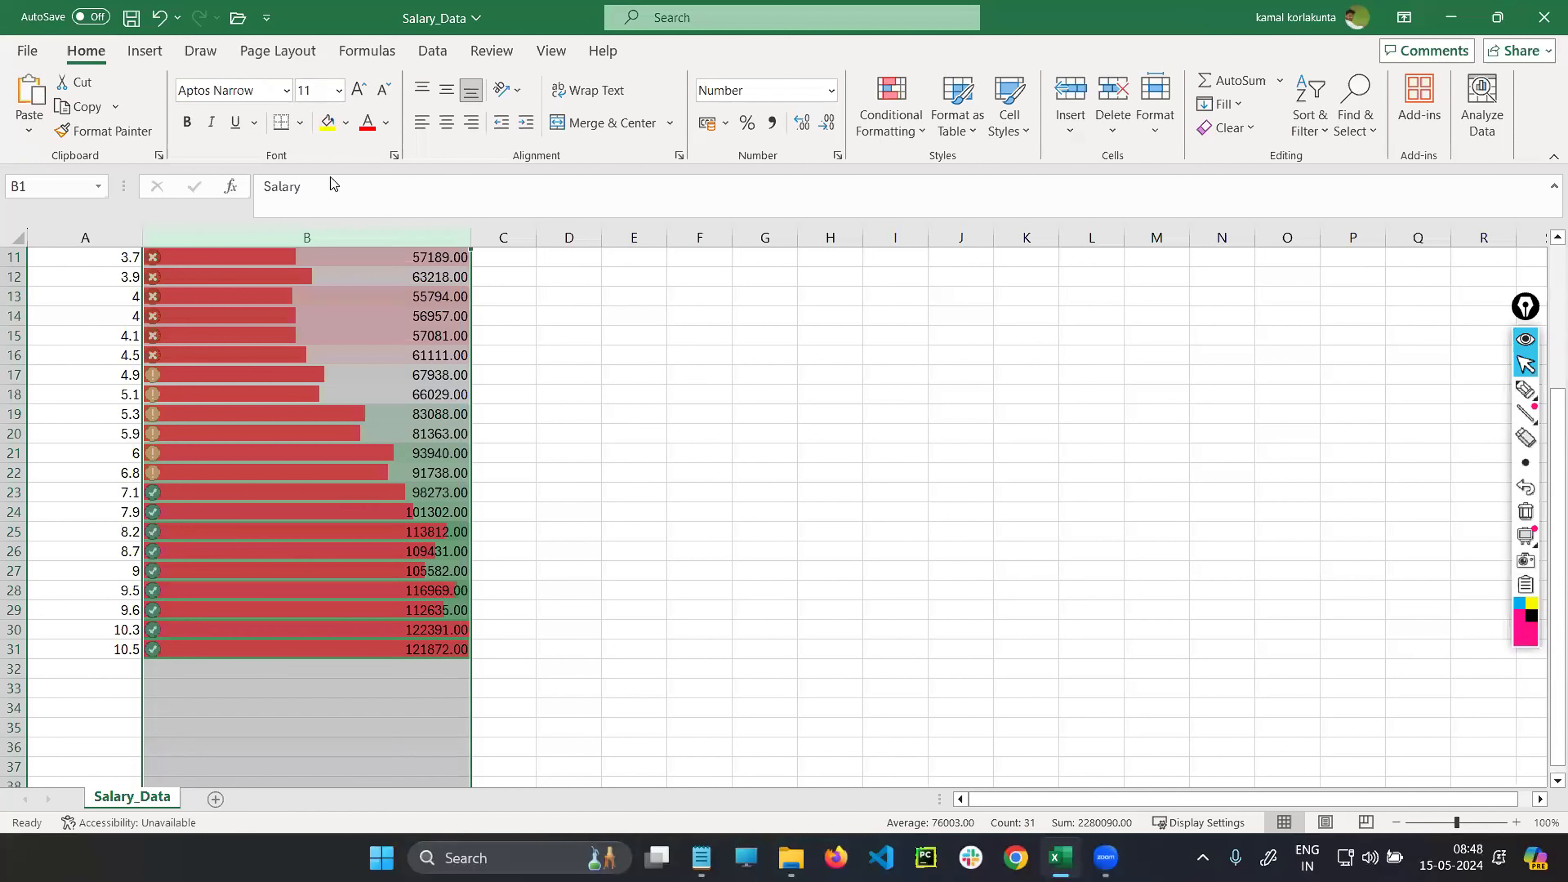
- Clear all conditional formatting rules from the Salary column and return to the start of the sheet
key(alt+Tab)
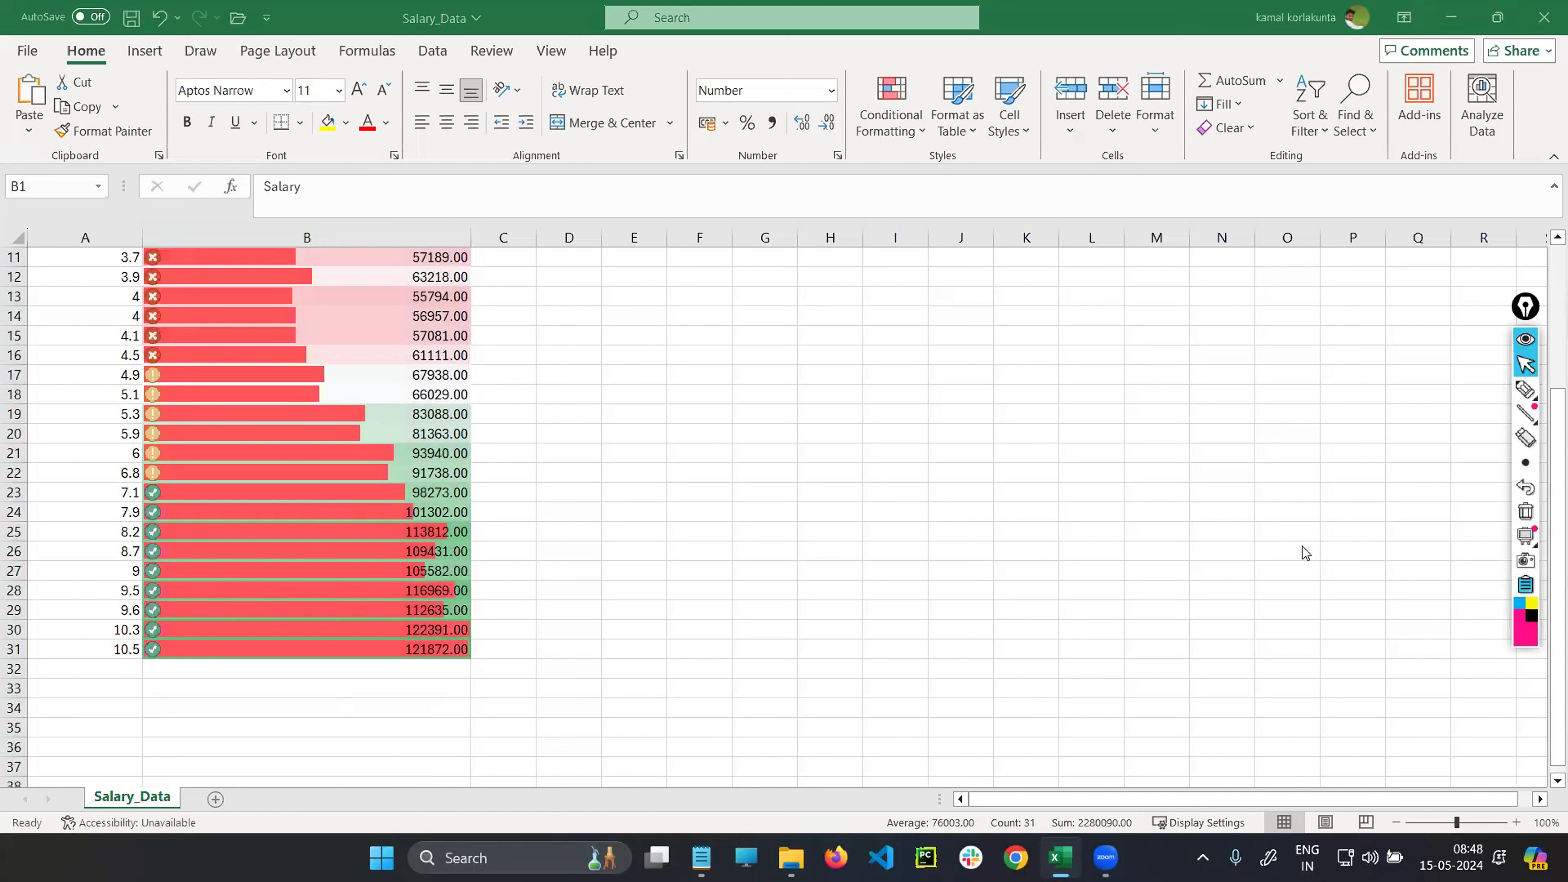
key(ctrl+space)
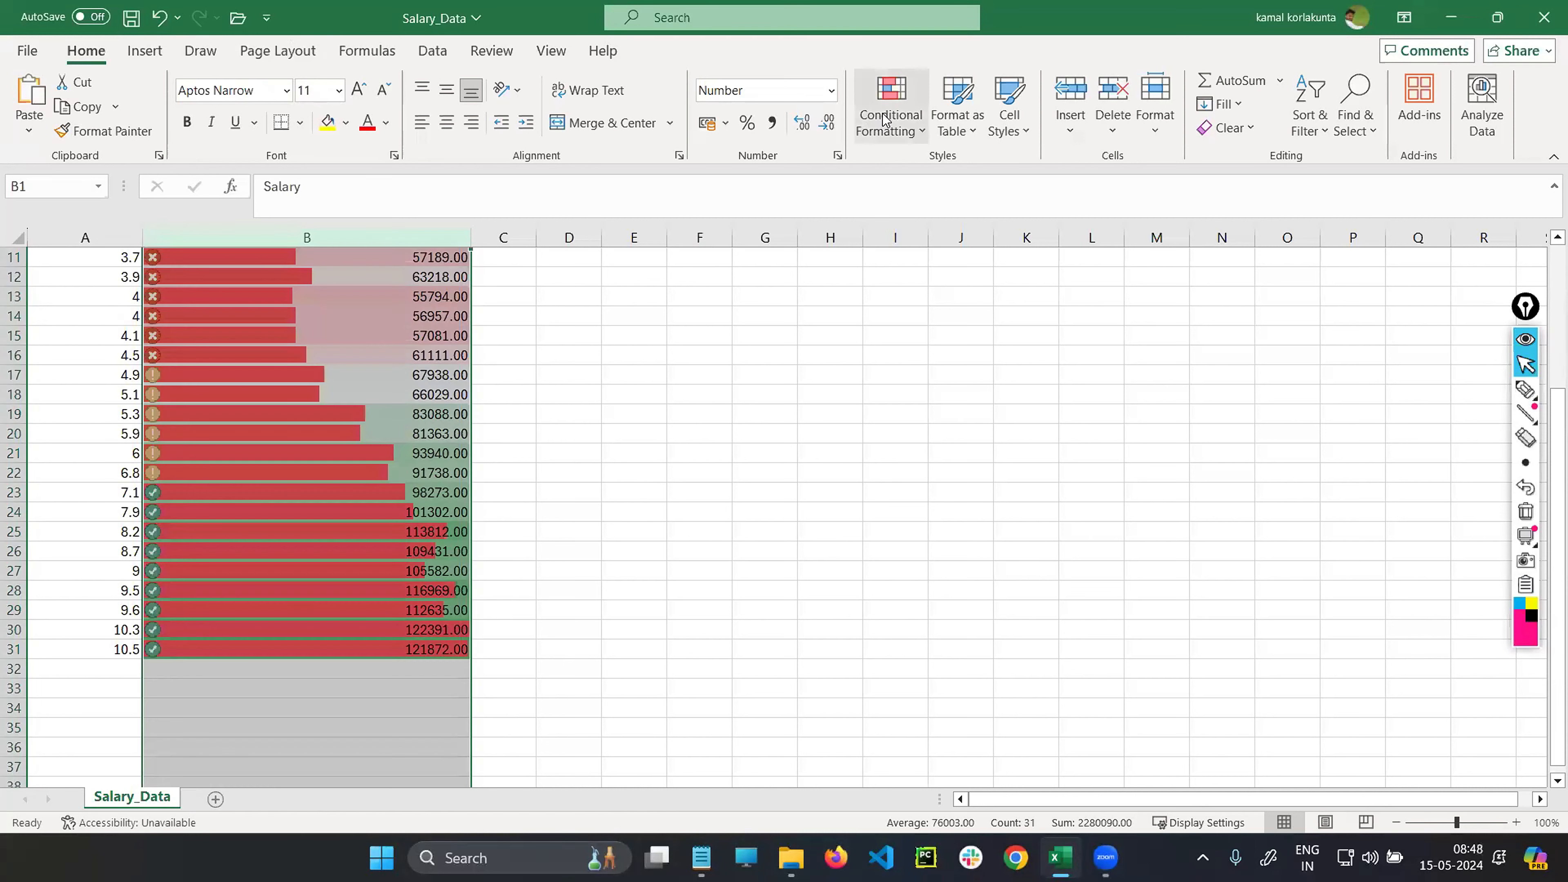
click(877, 124)
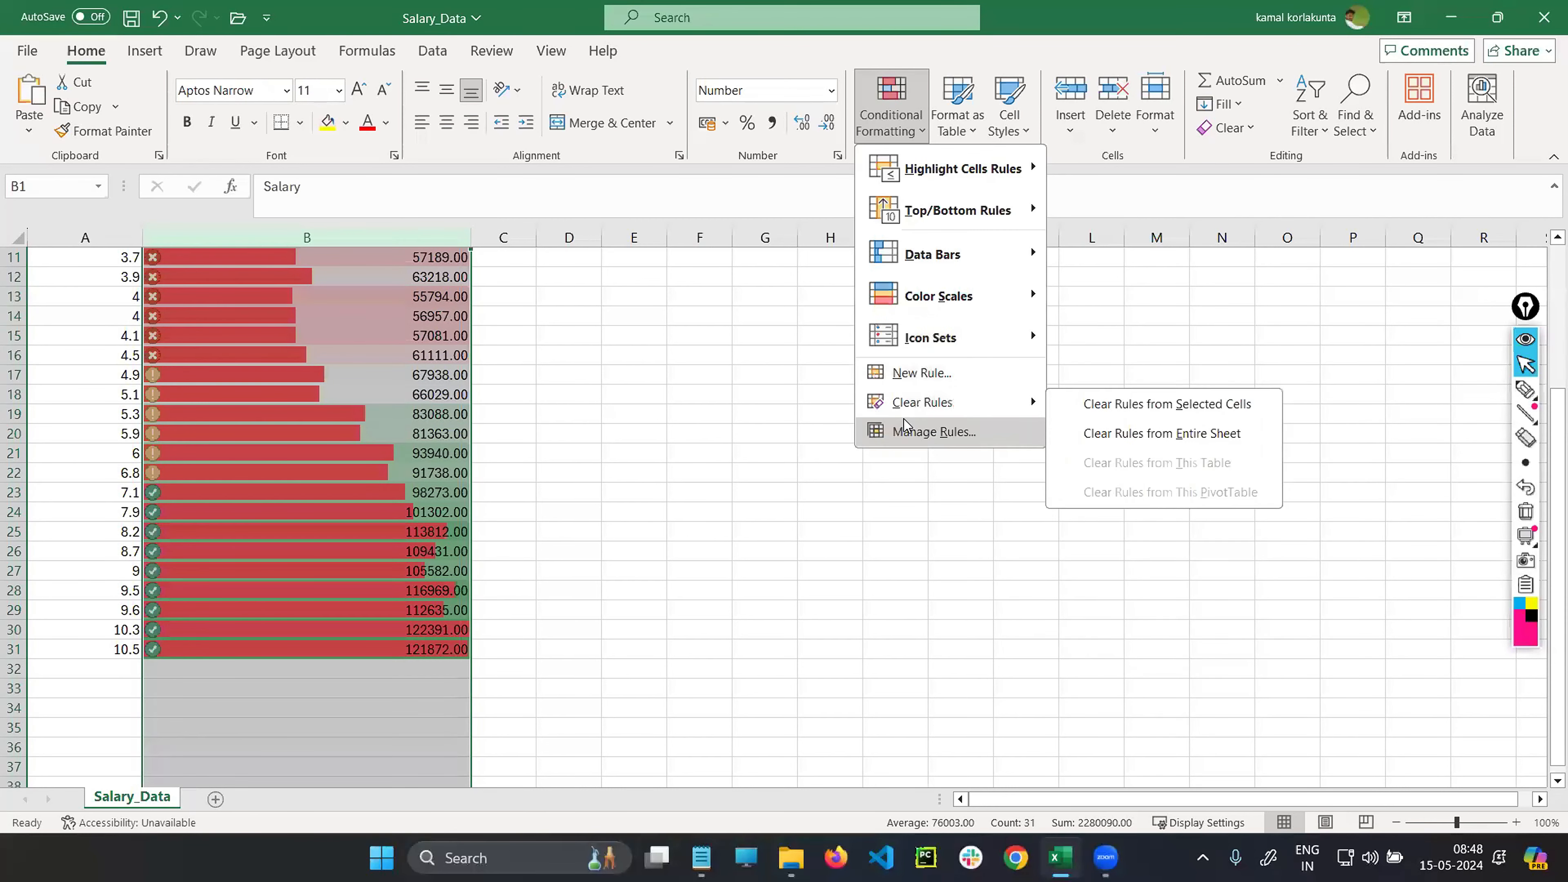
mouse_move(909, 407)
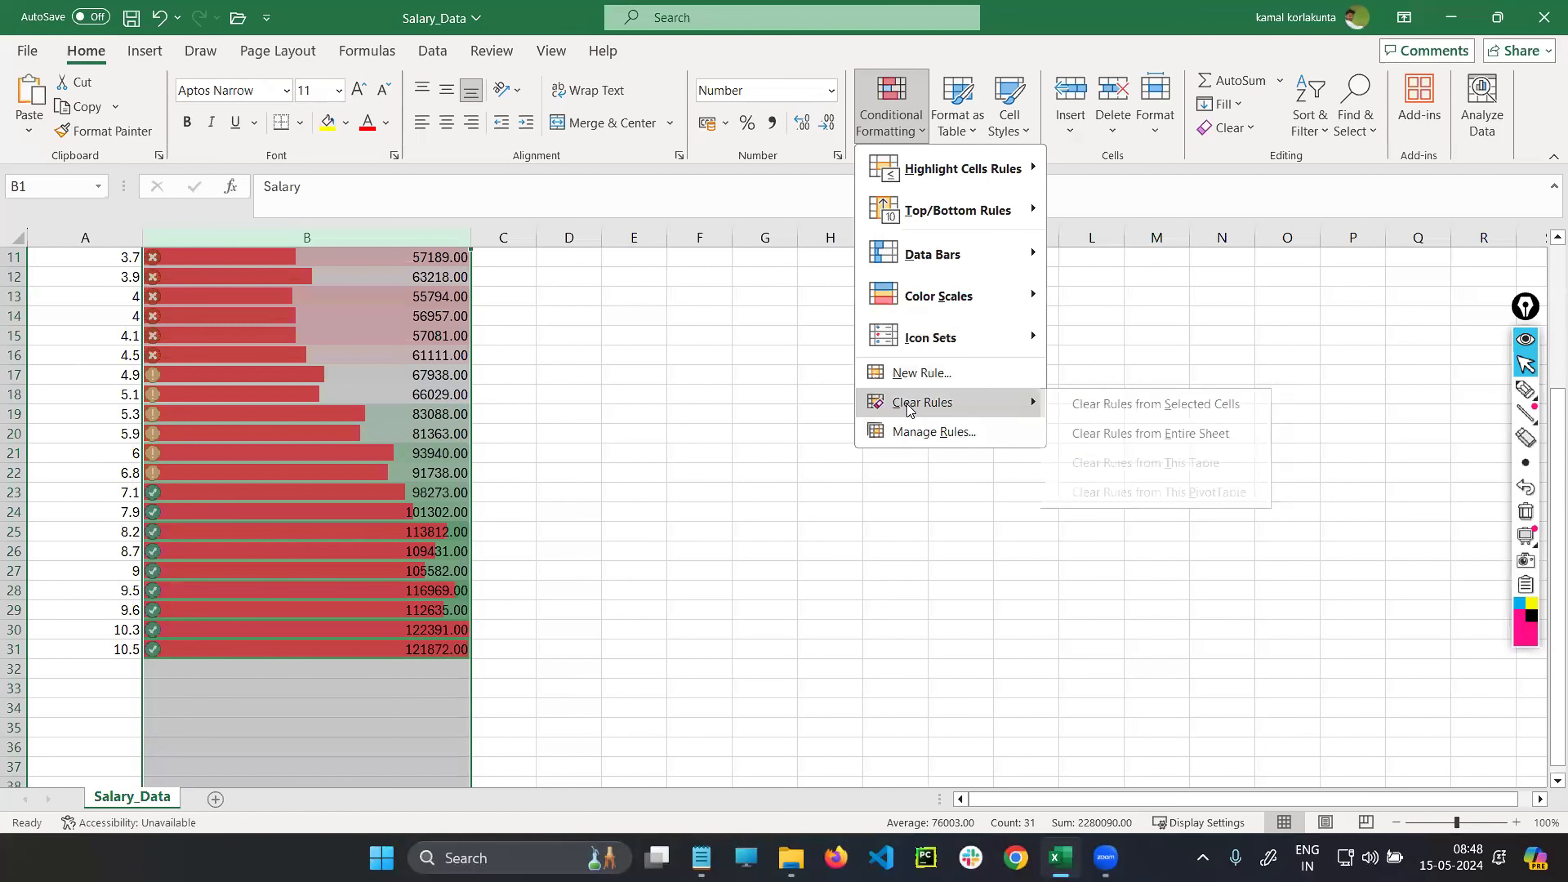
click(1135, 406)
click(1028, 409)
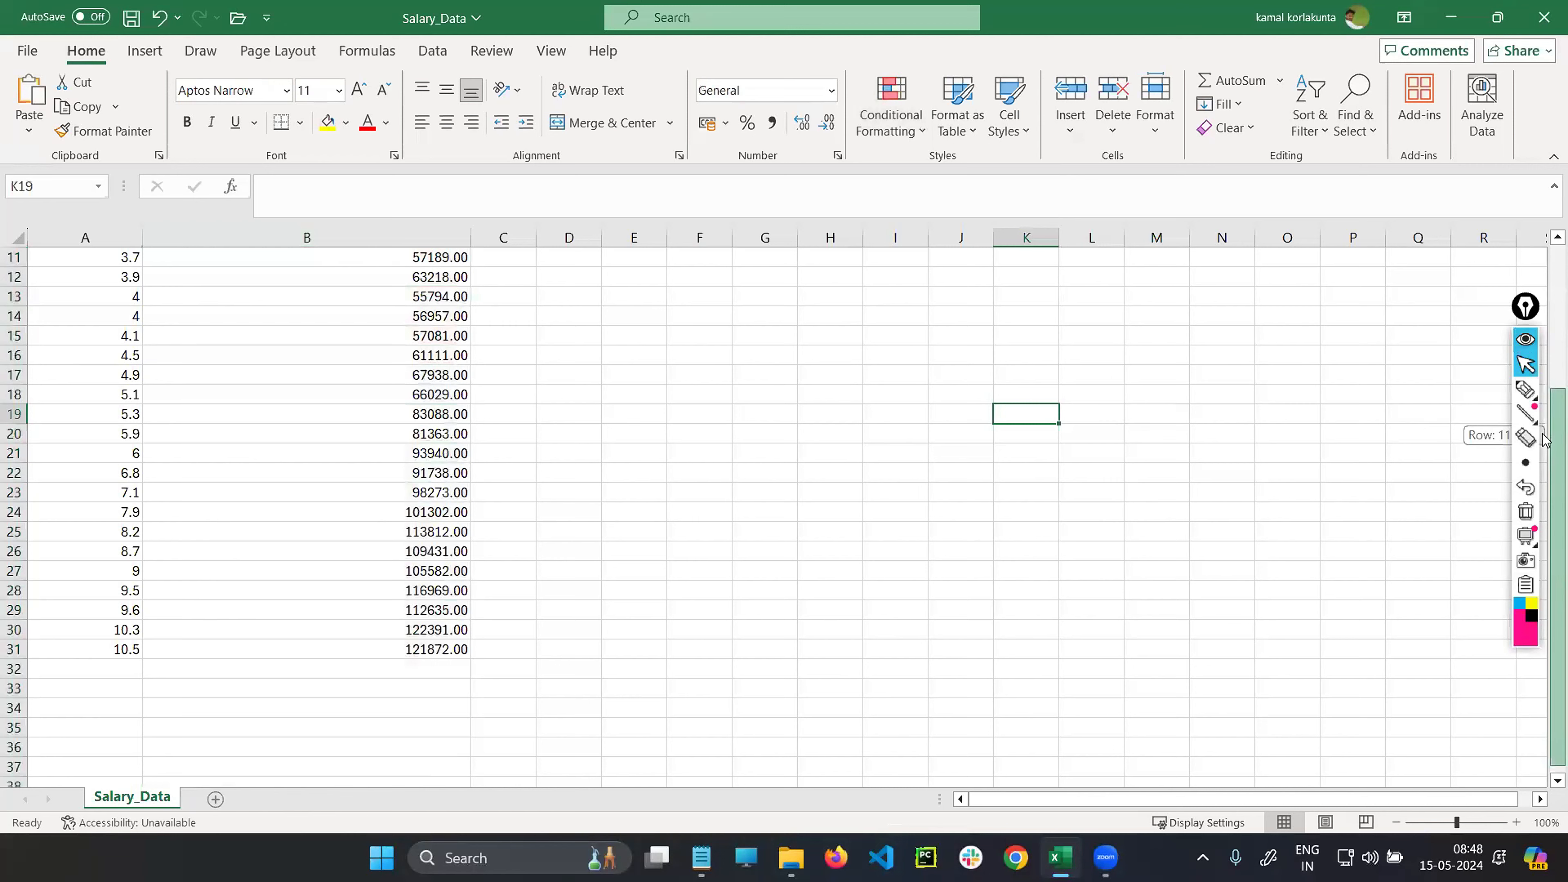
scroll(581, 312, up, 4)
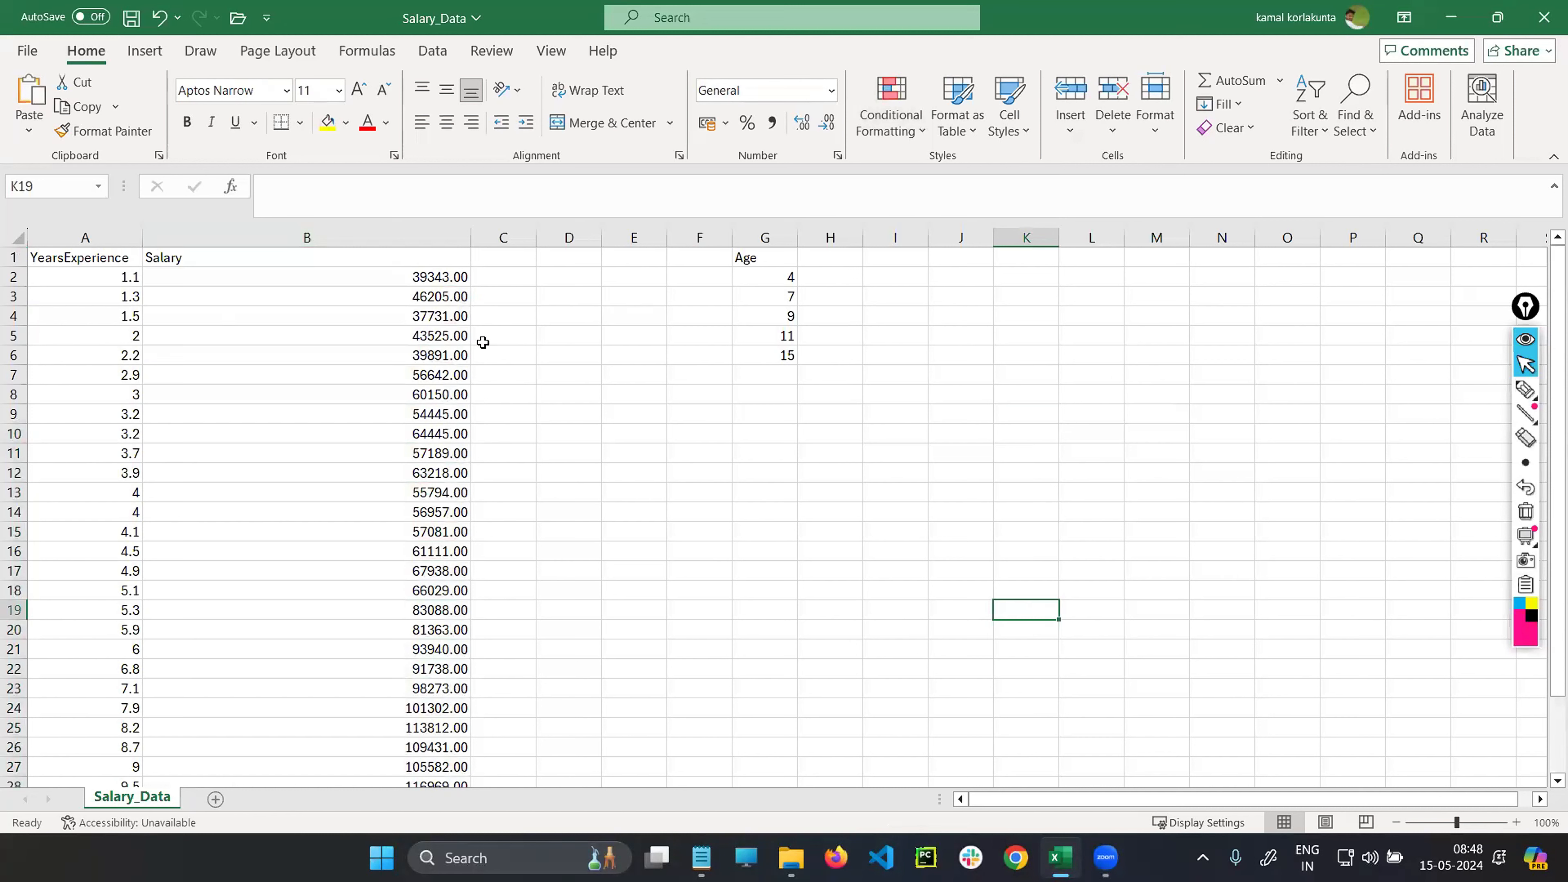
- Apply the directional 3 Arrows (Colored) icon set to the whole Salary column
click(299, 232)
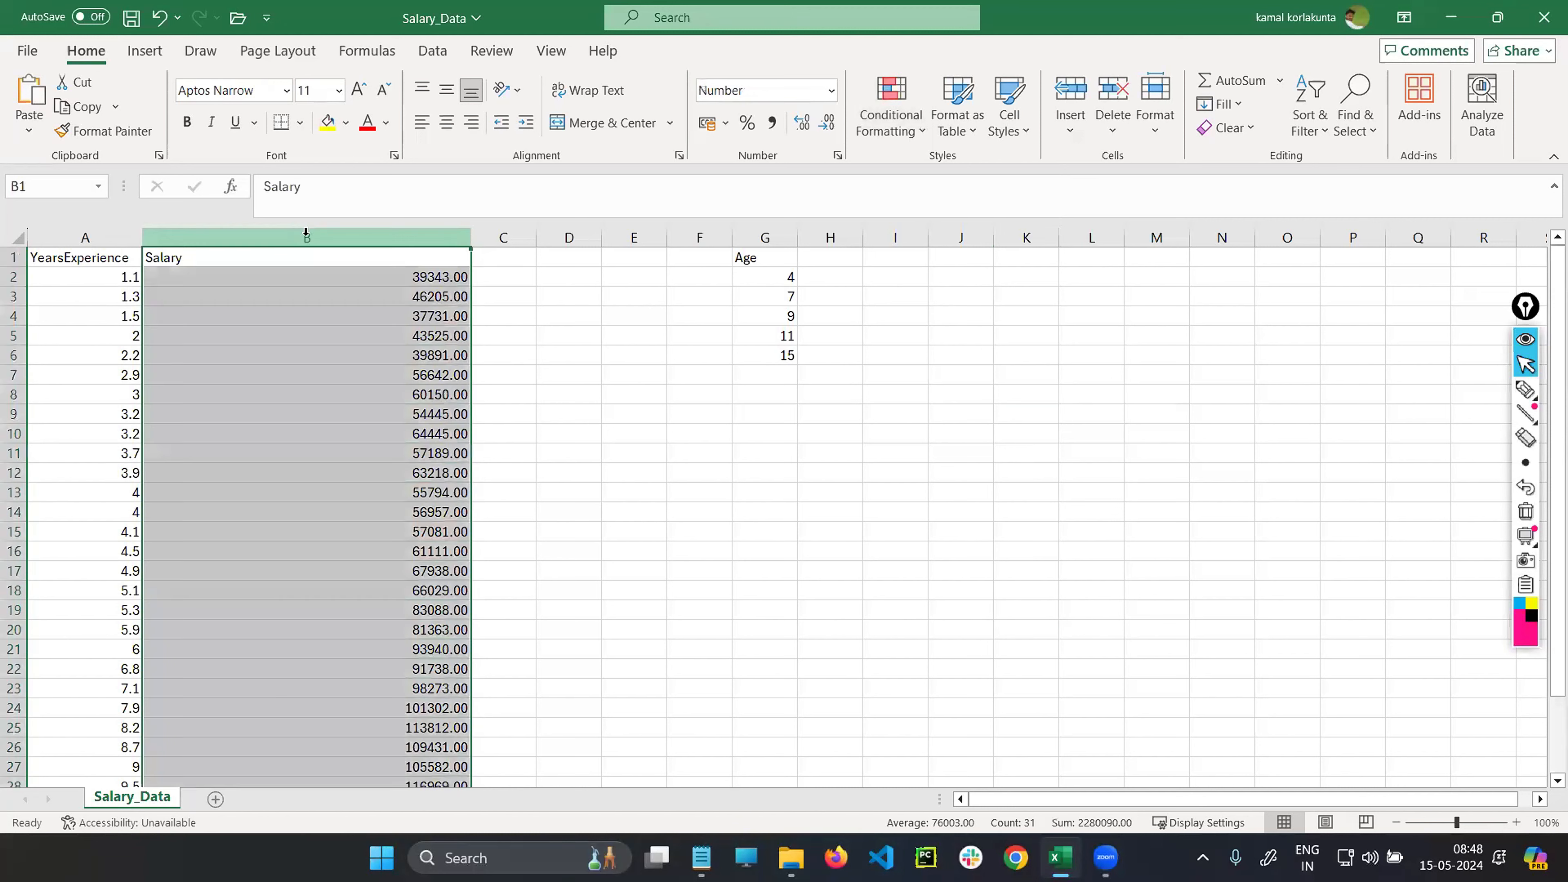
click(897, 130)
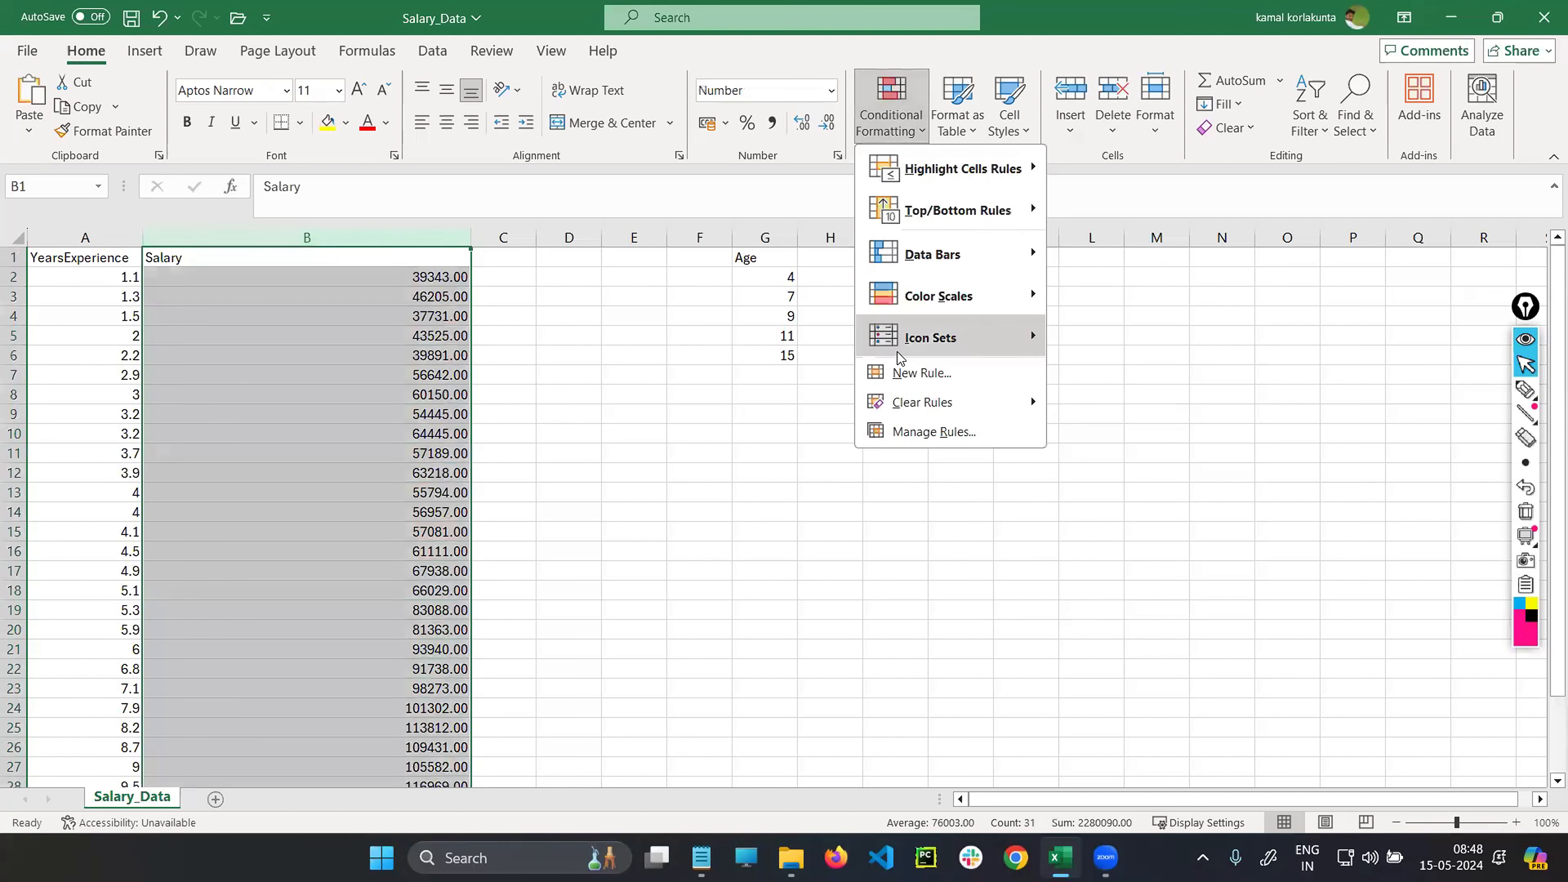
mouse_move(905, 343)
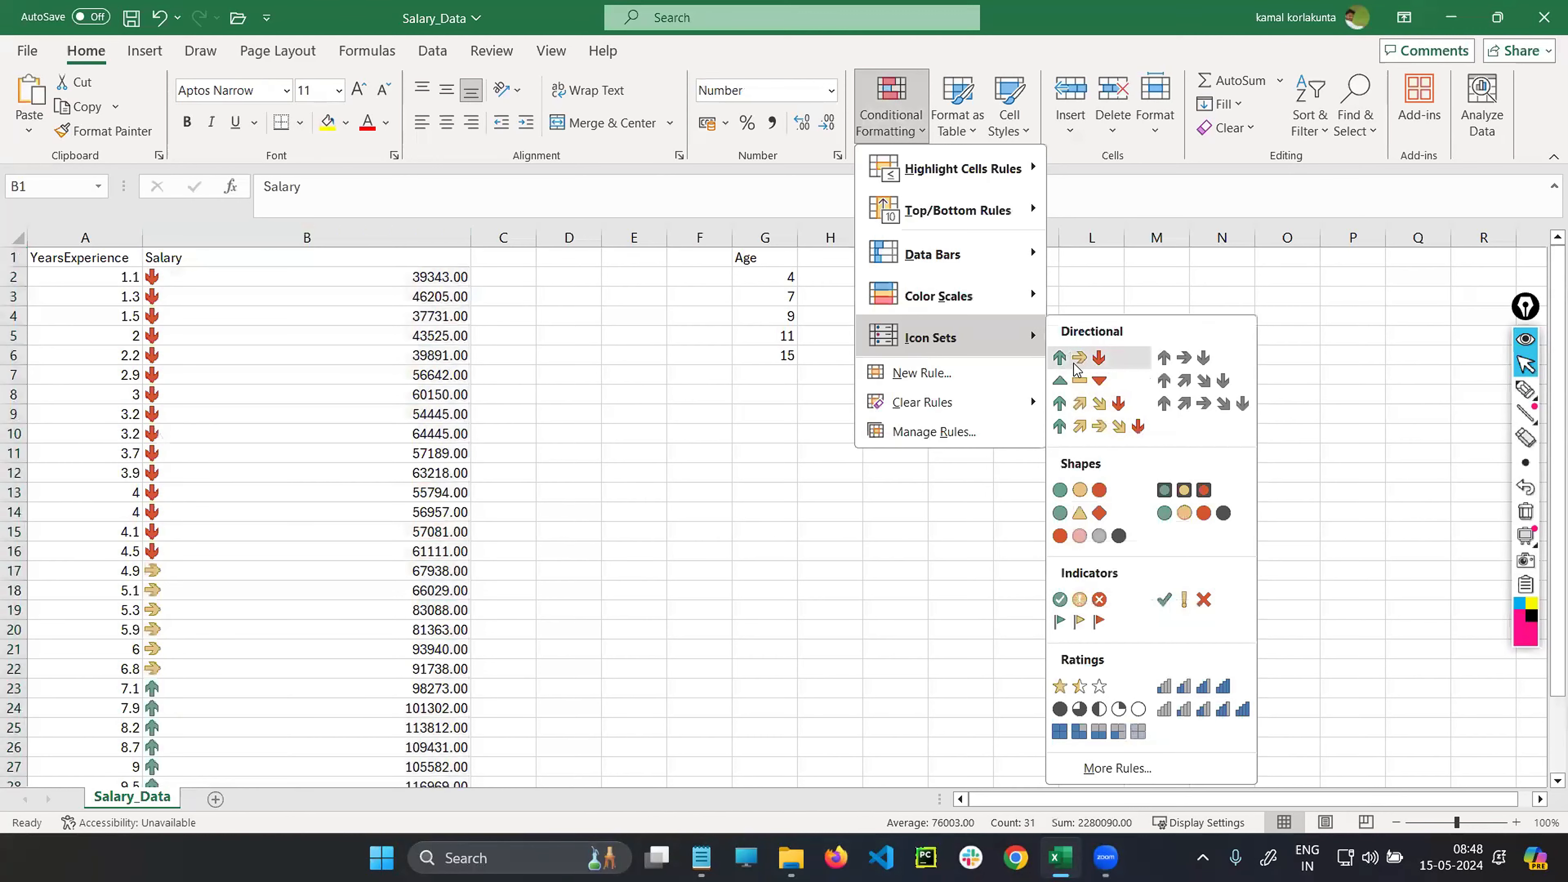
click(1075, 369)
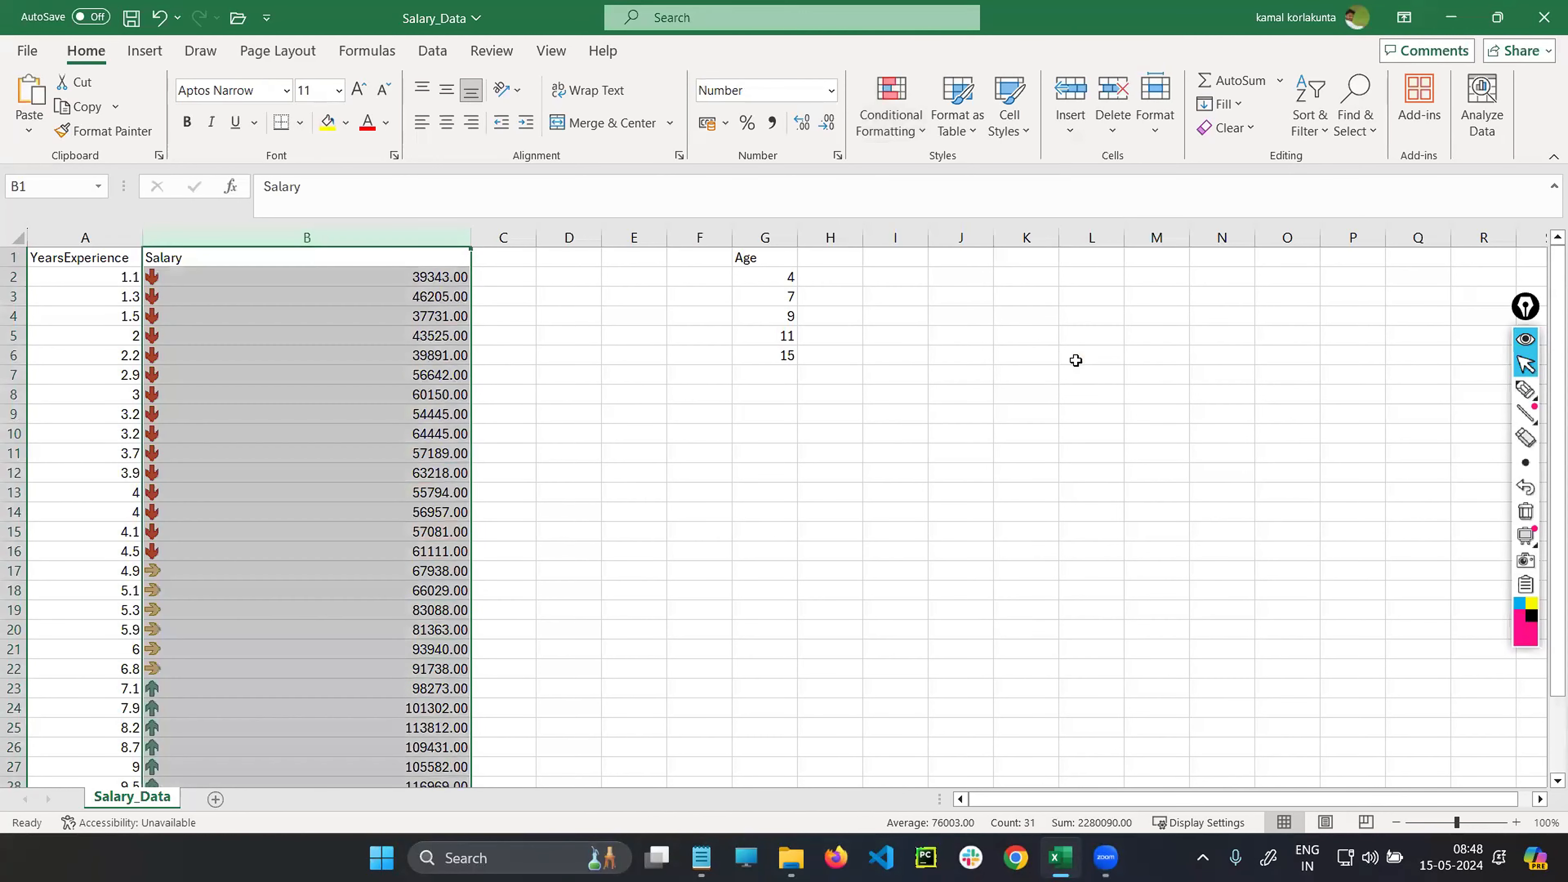
- Examine the Salary arrows down to row 31 and review the Highlight Cells Rules, Data Bars, Color Scales and Icon Sets options for the column
click(744, 358)
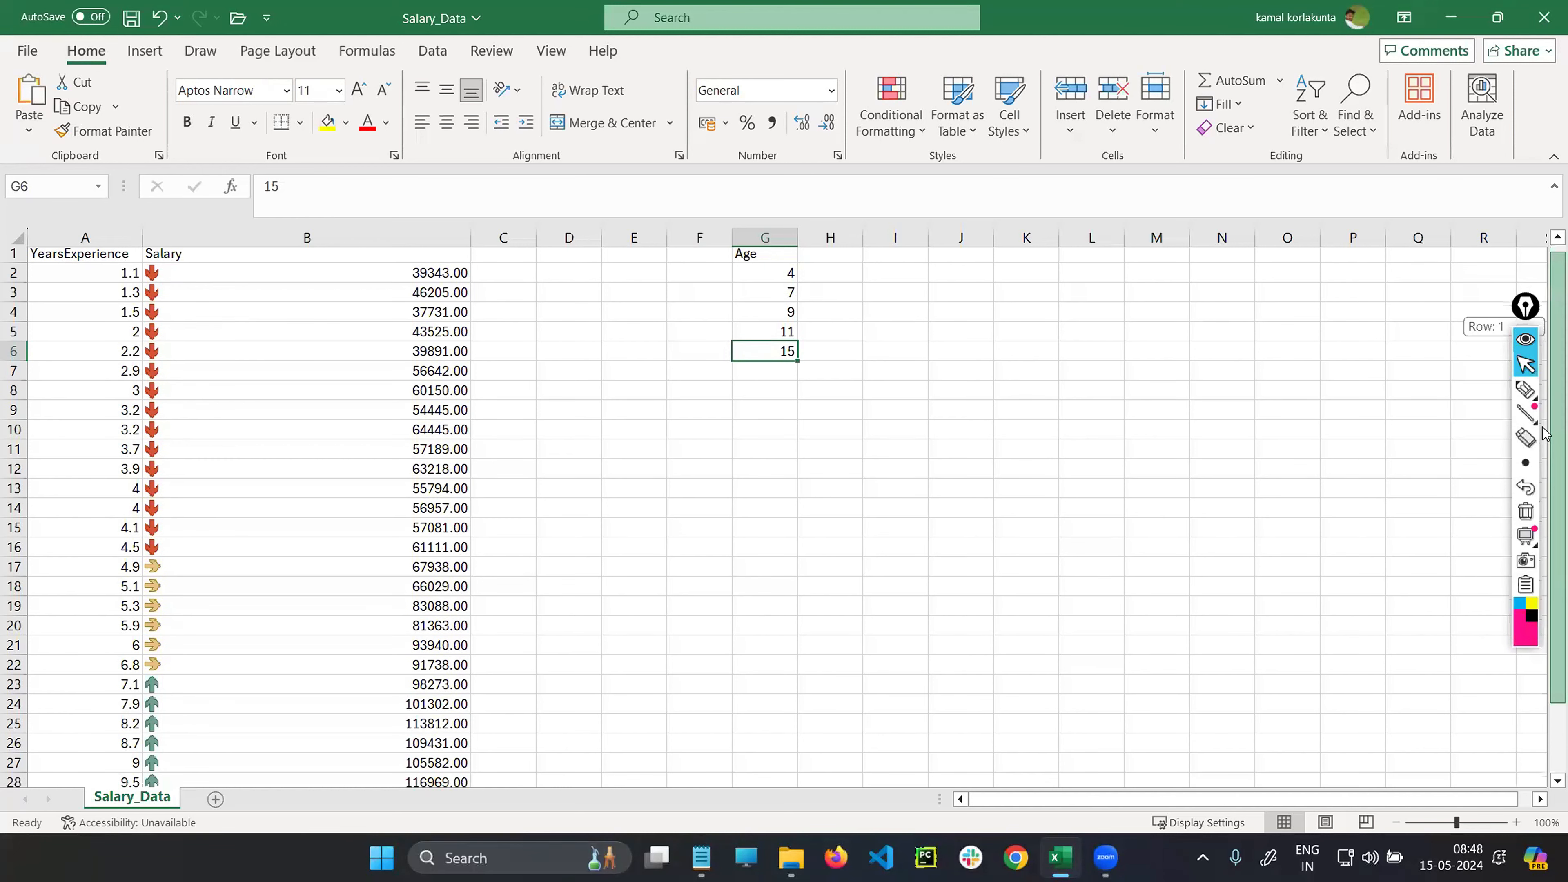
scroll(1543, 331, down, 2)
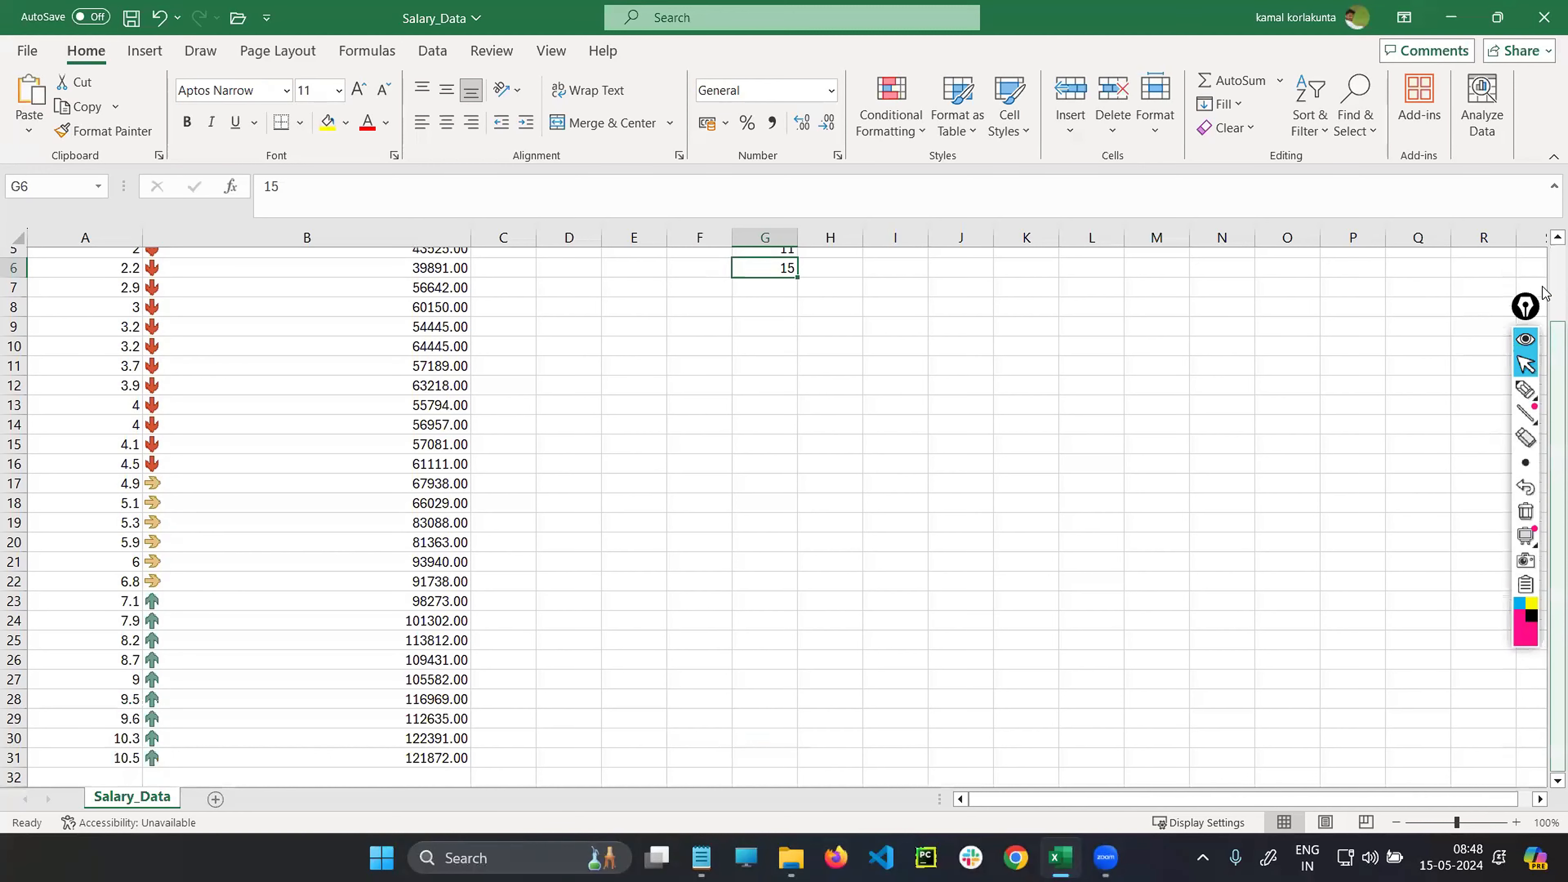
scroll(1543, 297, up, 2)
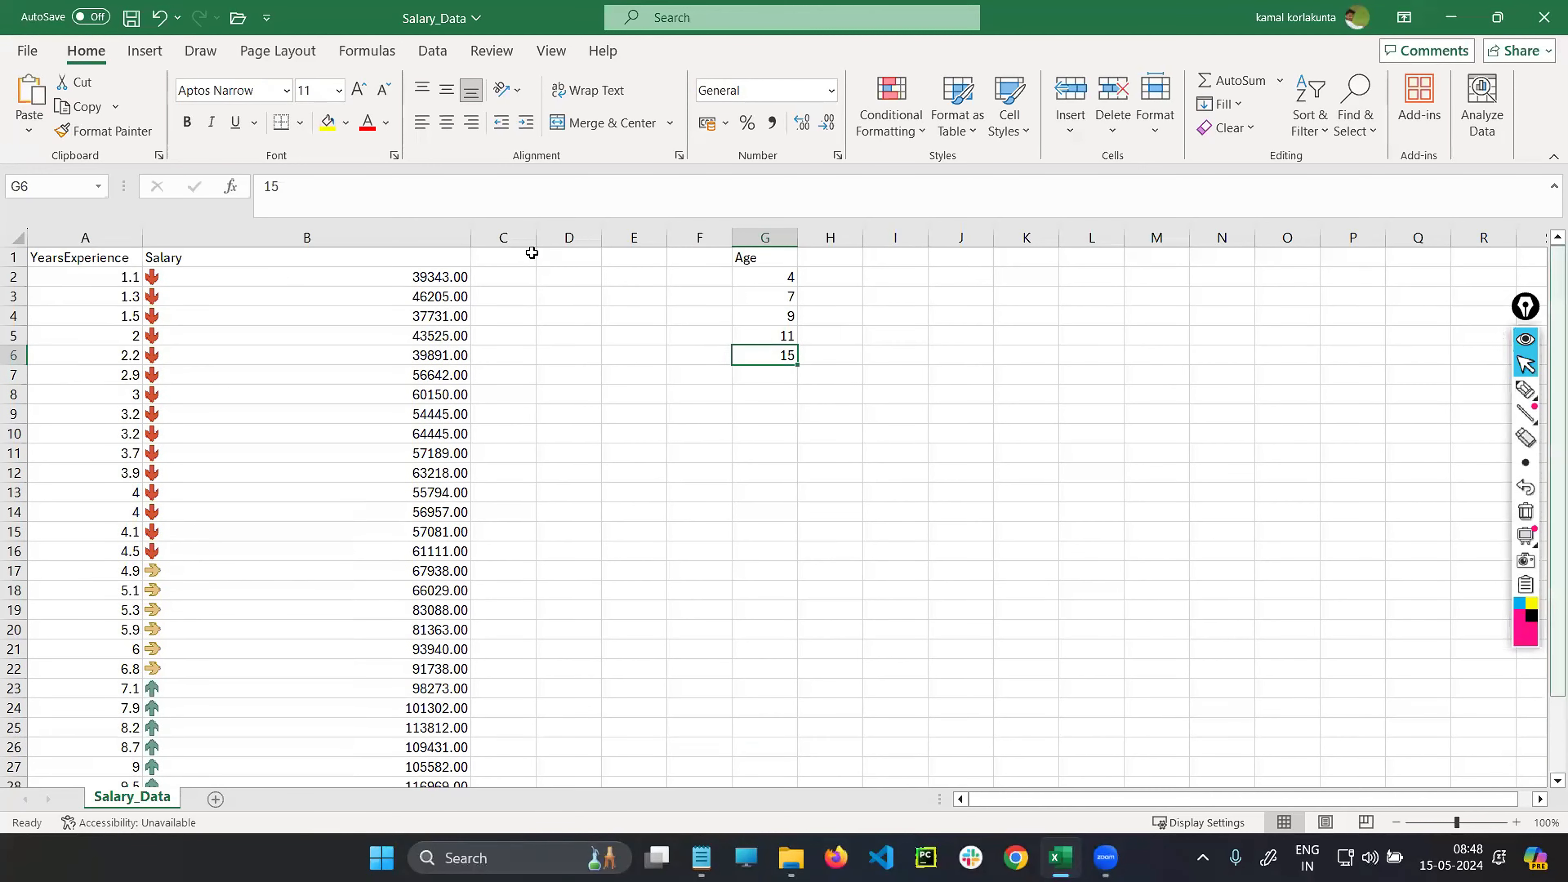
click(268, 233)
click(916, 111)
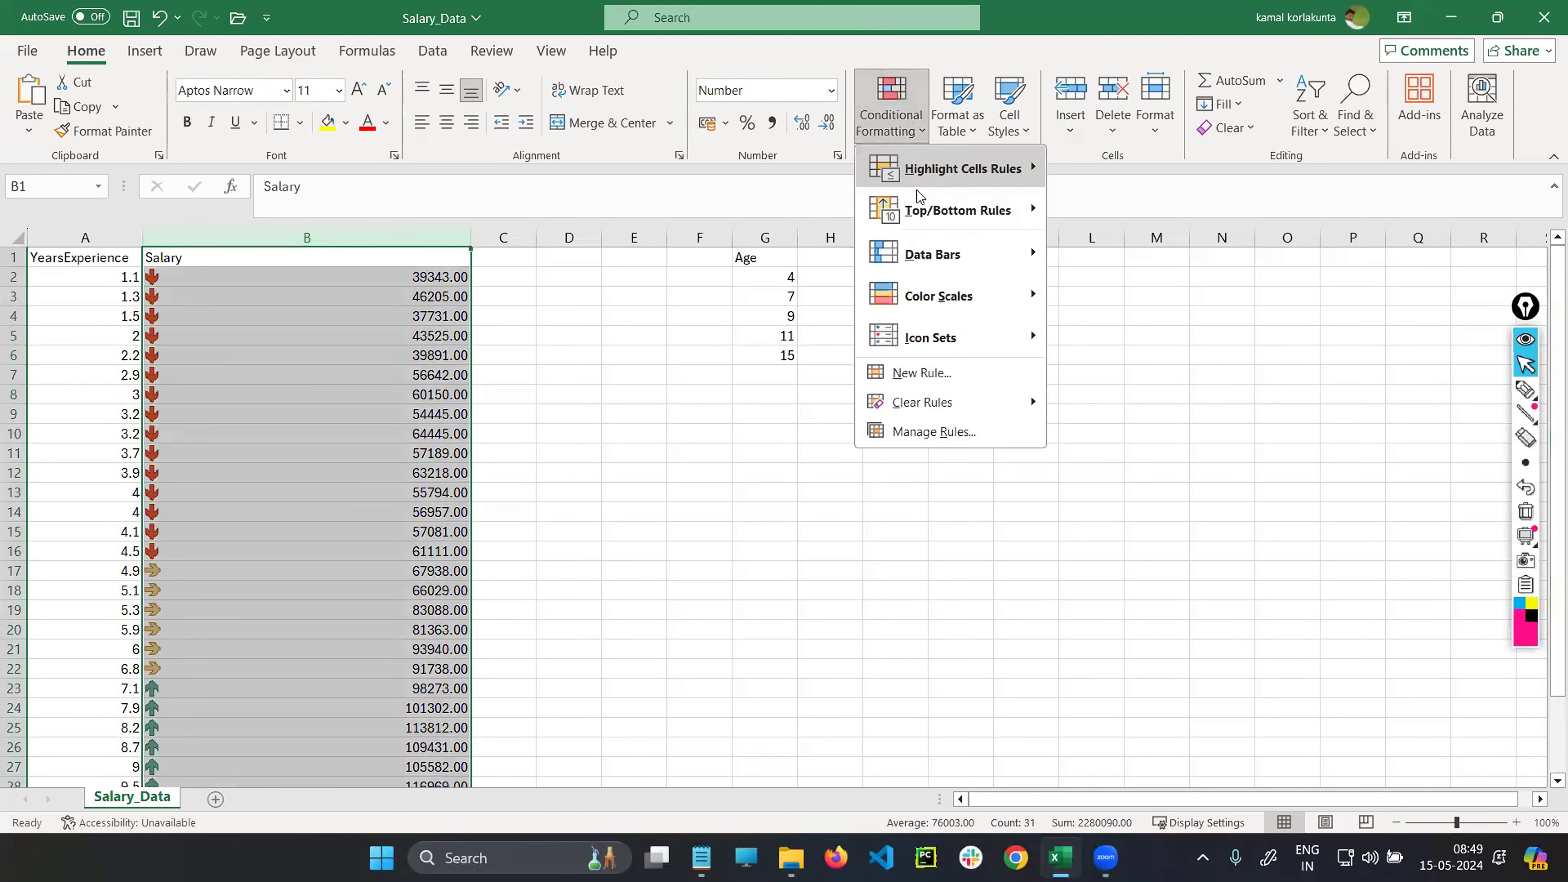
mouse_move(950, 338)
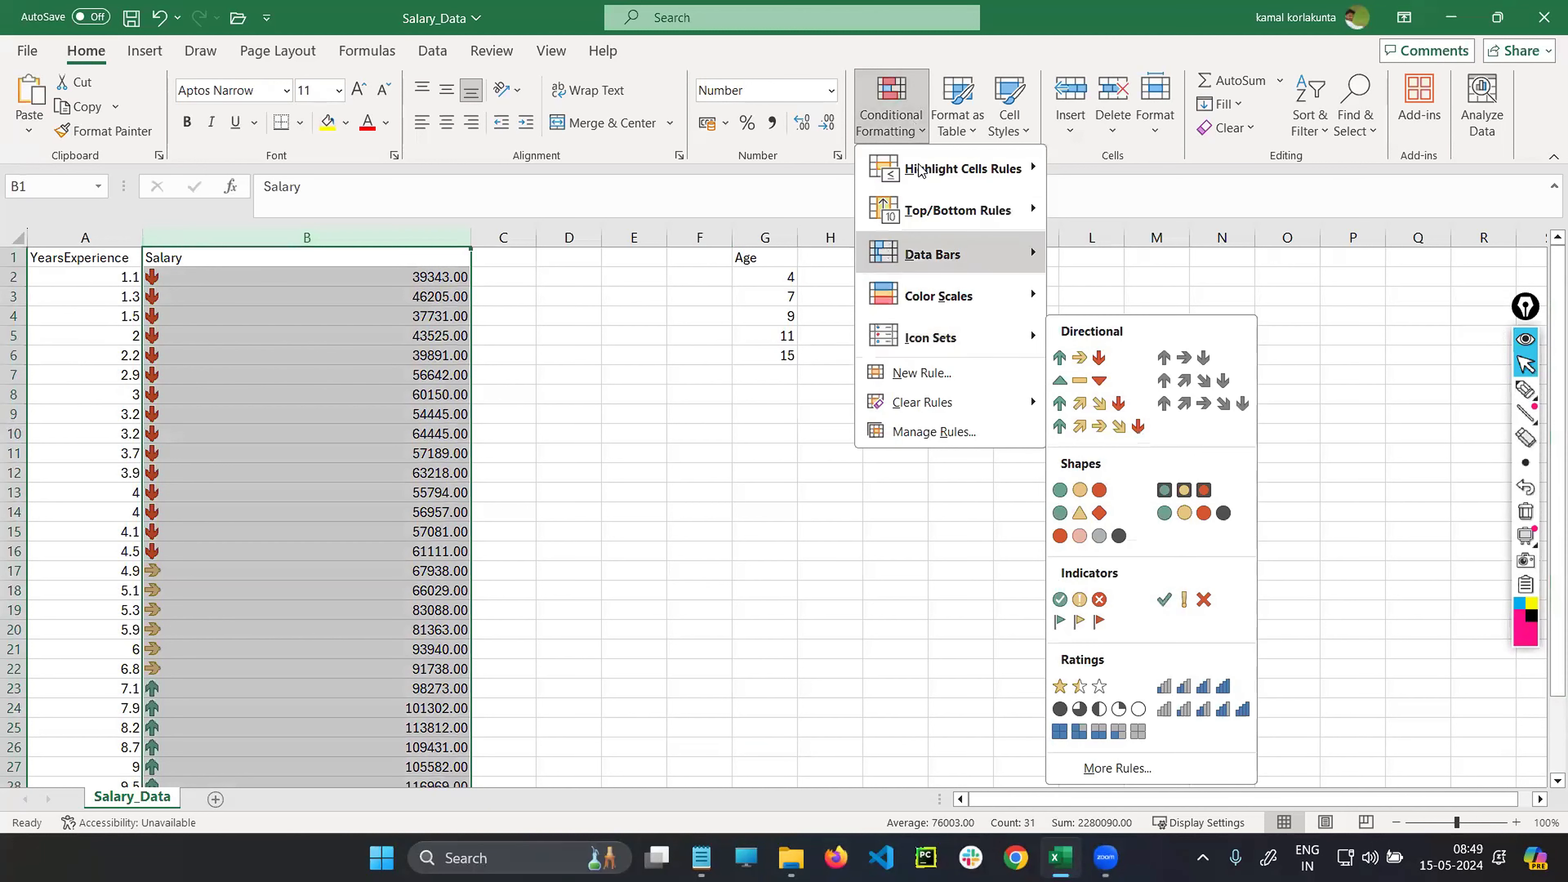
mouse_move(918, 179)
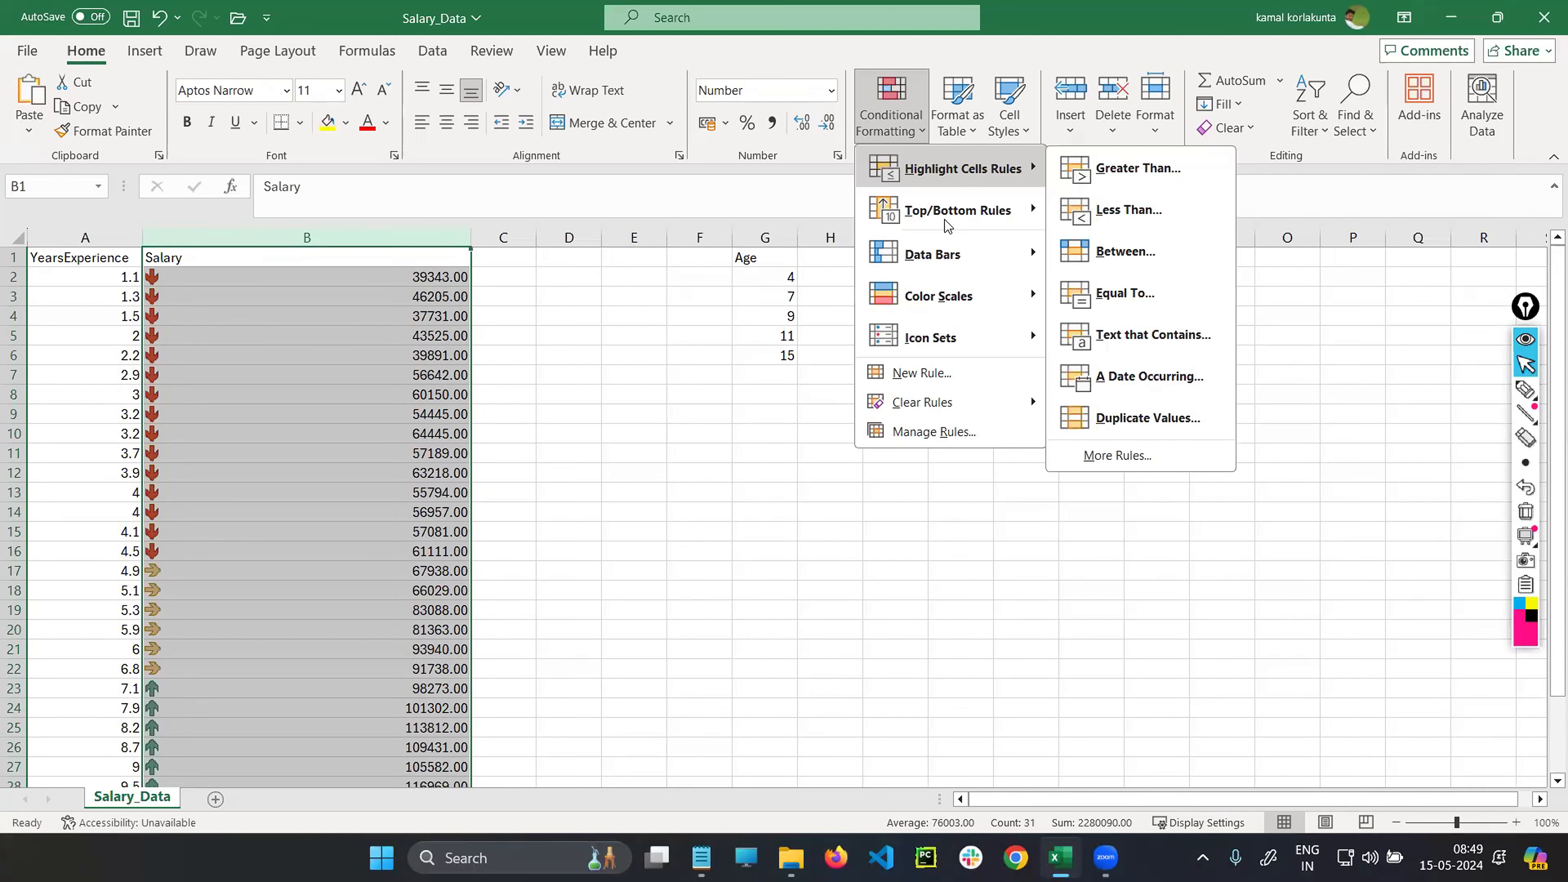
mouse_move(945, 268)
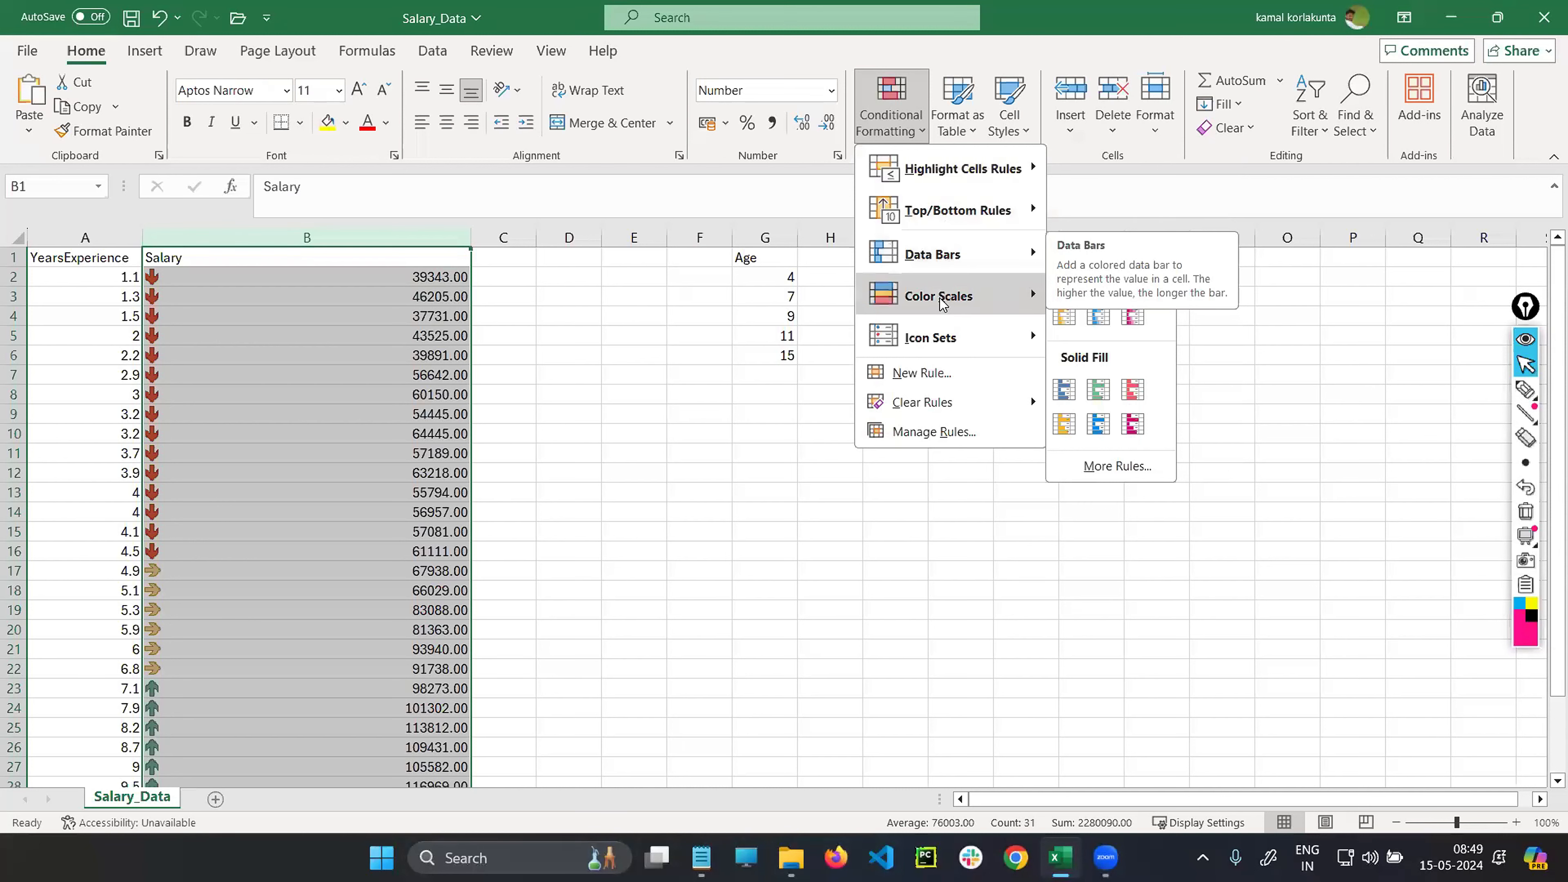
mouse_move(941, 304)
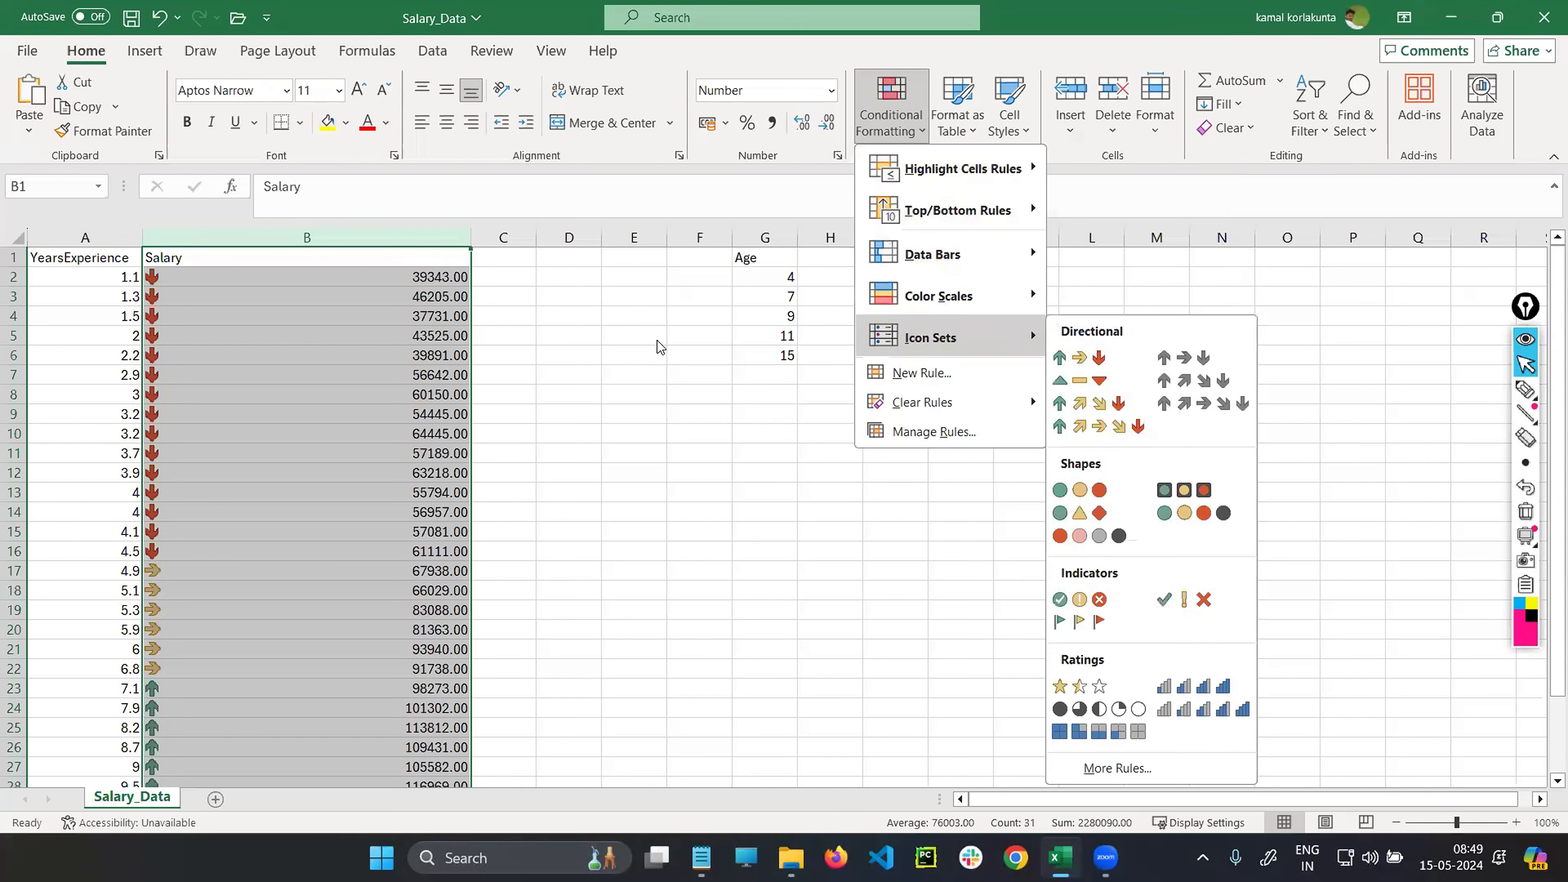
click(615, 413)
click(616, 412)
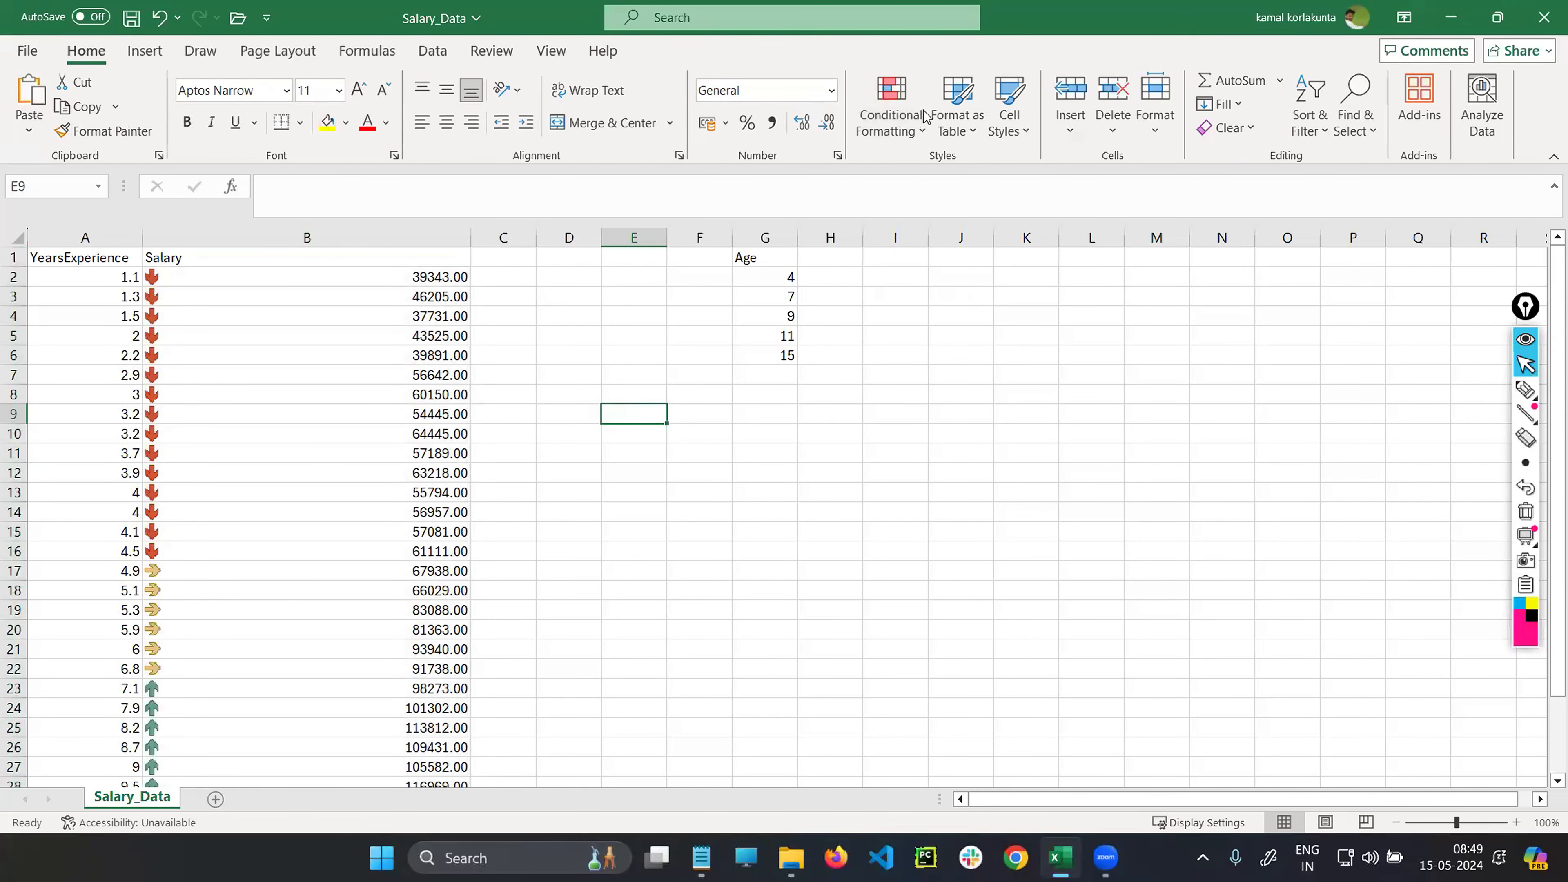
click(665, 131)
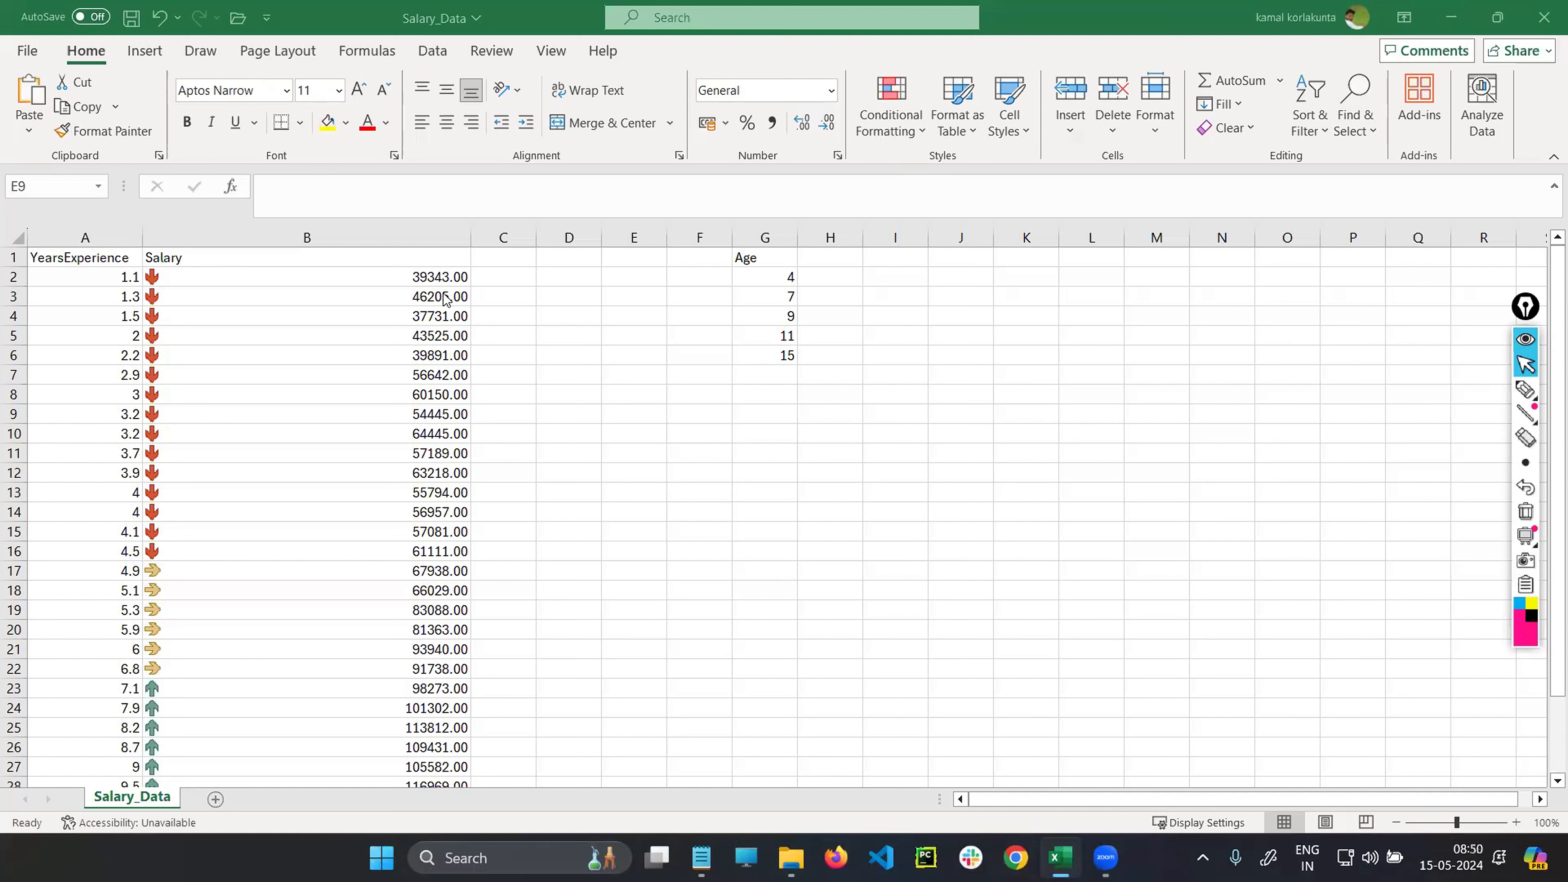
- Clear the conditional formatting rules from the whole Salary column and deselect it
click(309, 230)
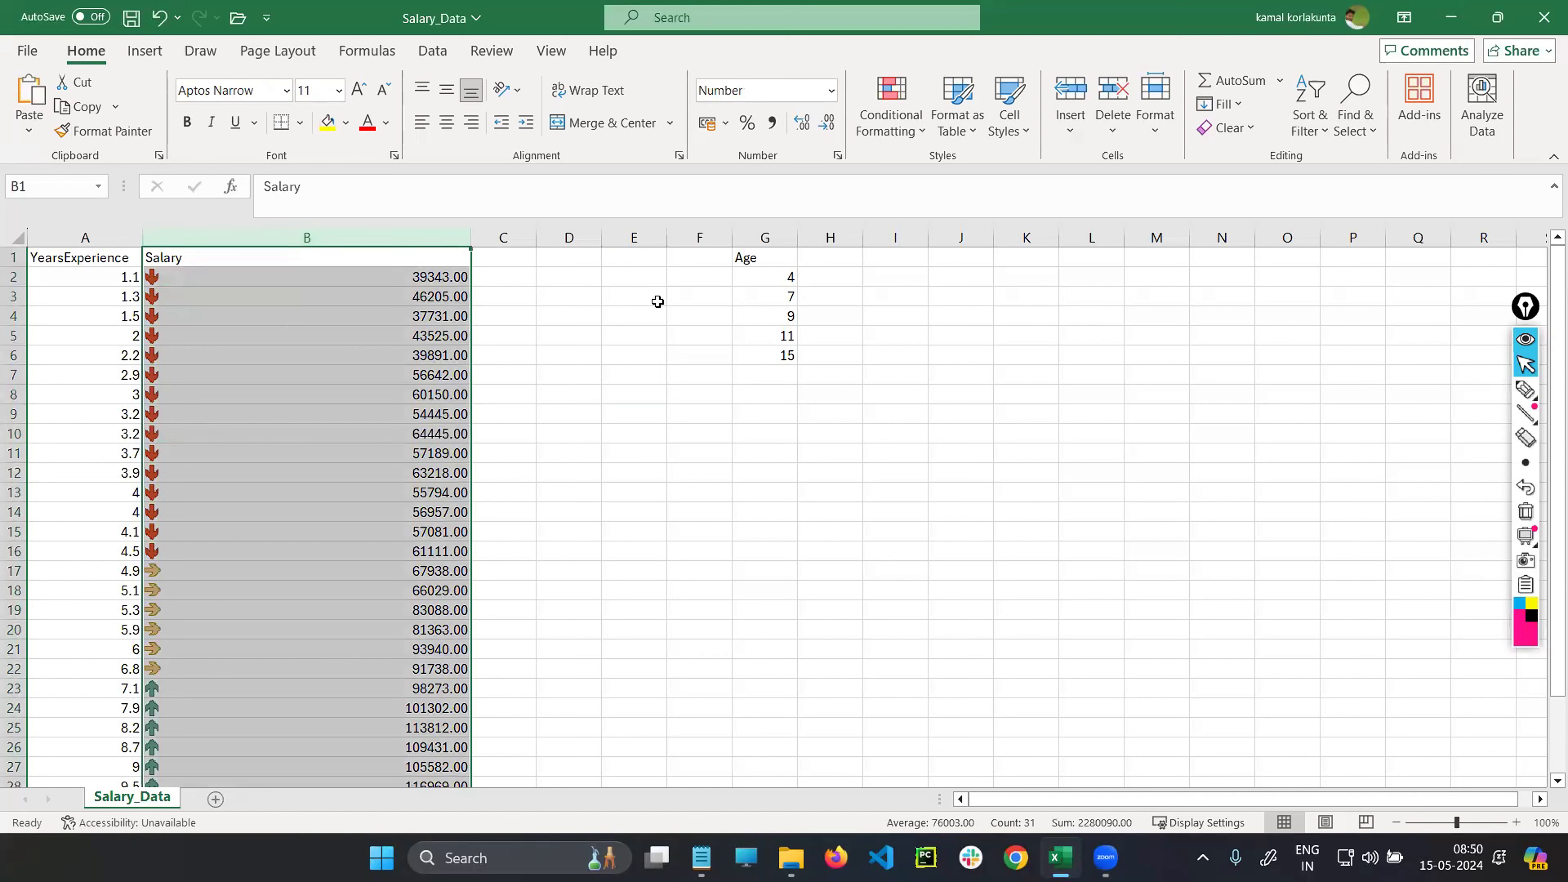
click(904, 129)
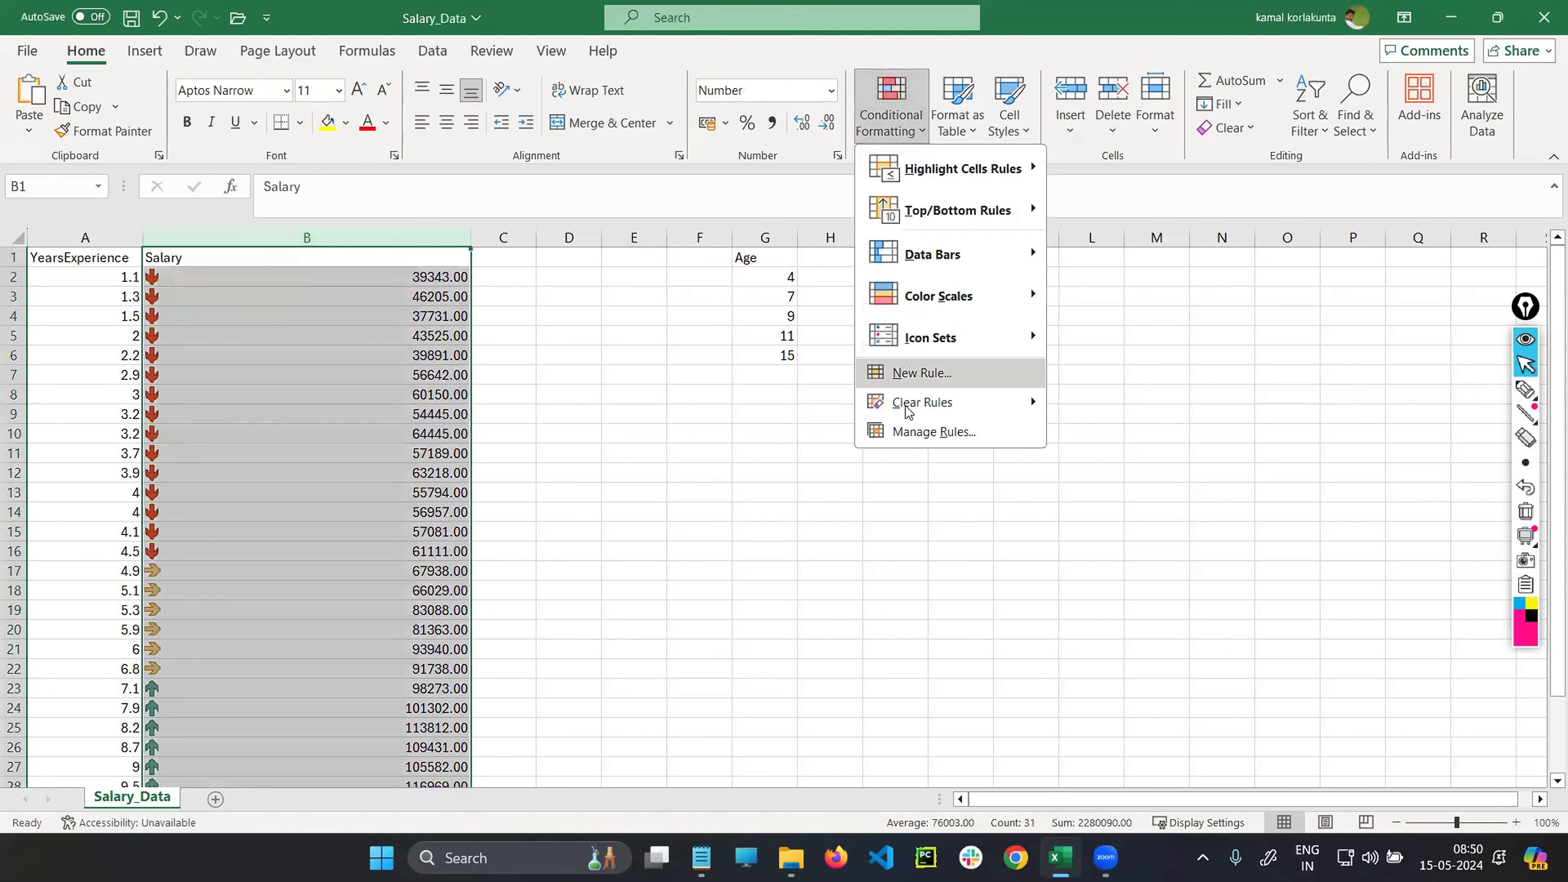
mouse_move(898, 402)
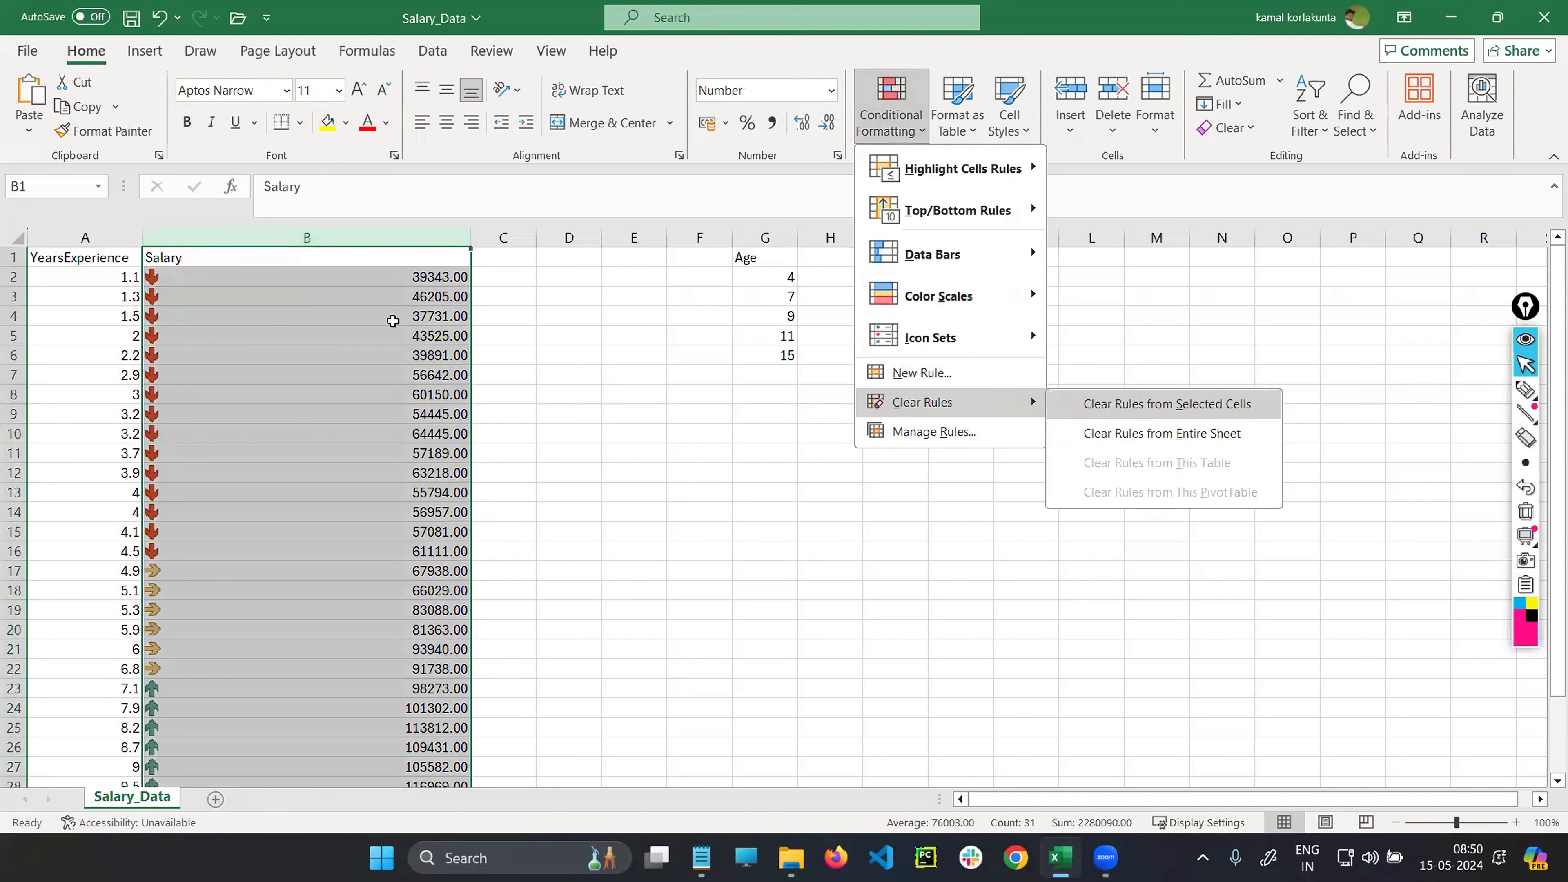
click(1135, 411)
click(584, 402)
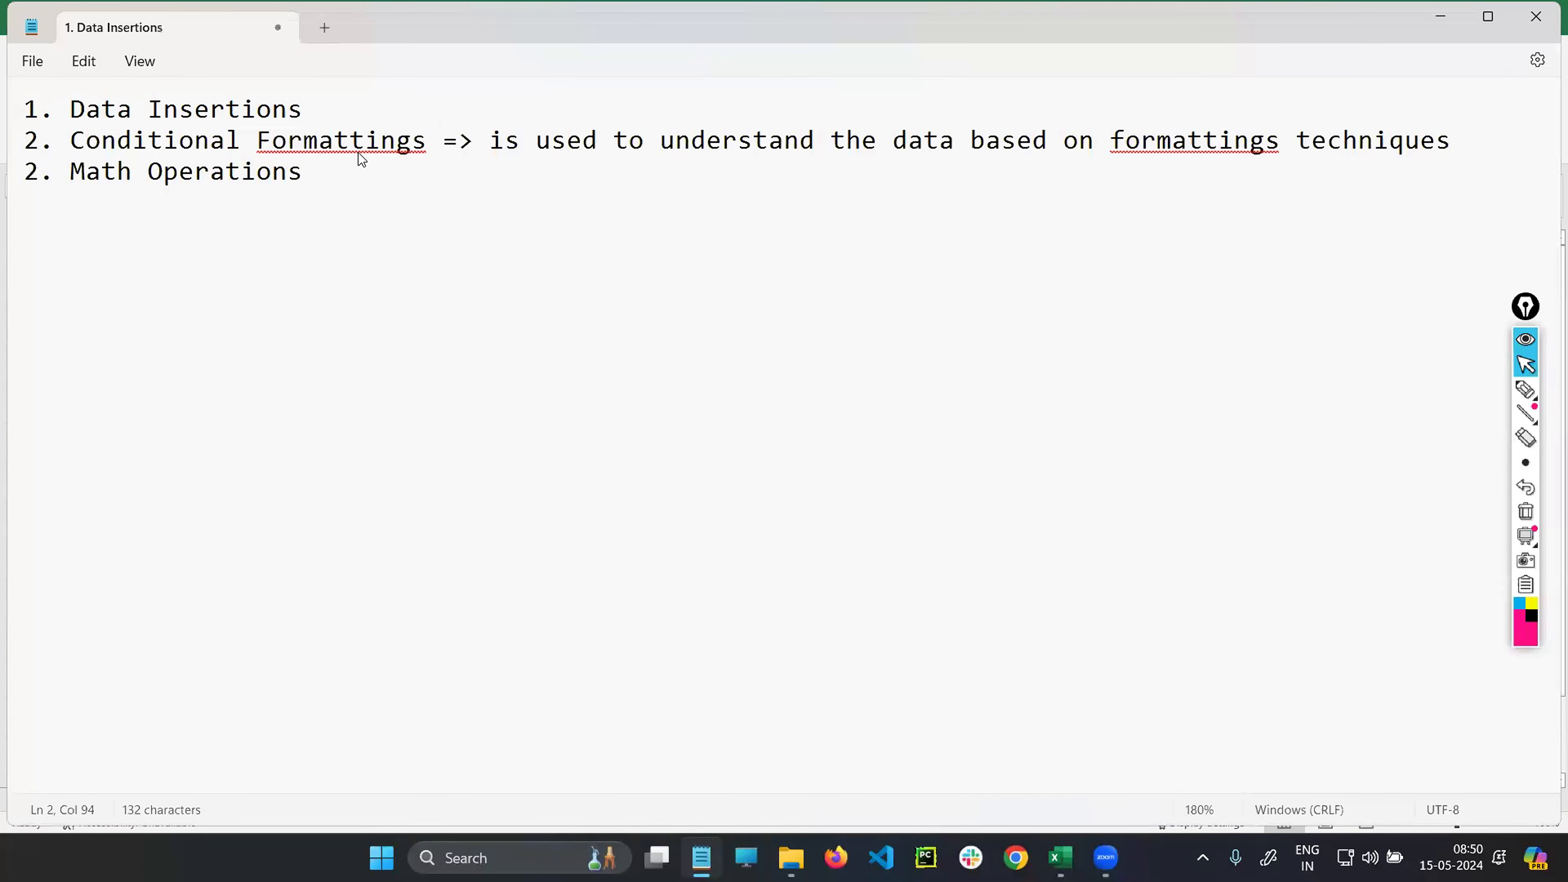
- In the Notepad notes, correct both misspelled words in the Conditional Formattings line to "Formatting's" and "formatting's" using the spelling suggestions
right_click(363, 147)
mouse_move(403, 170)
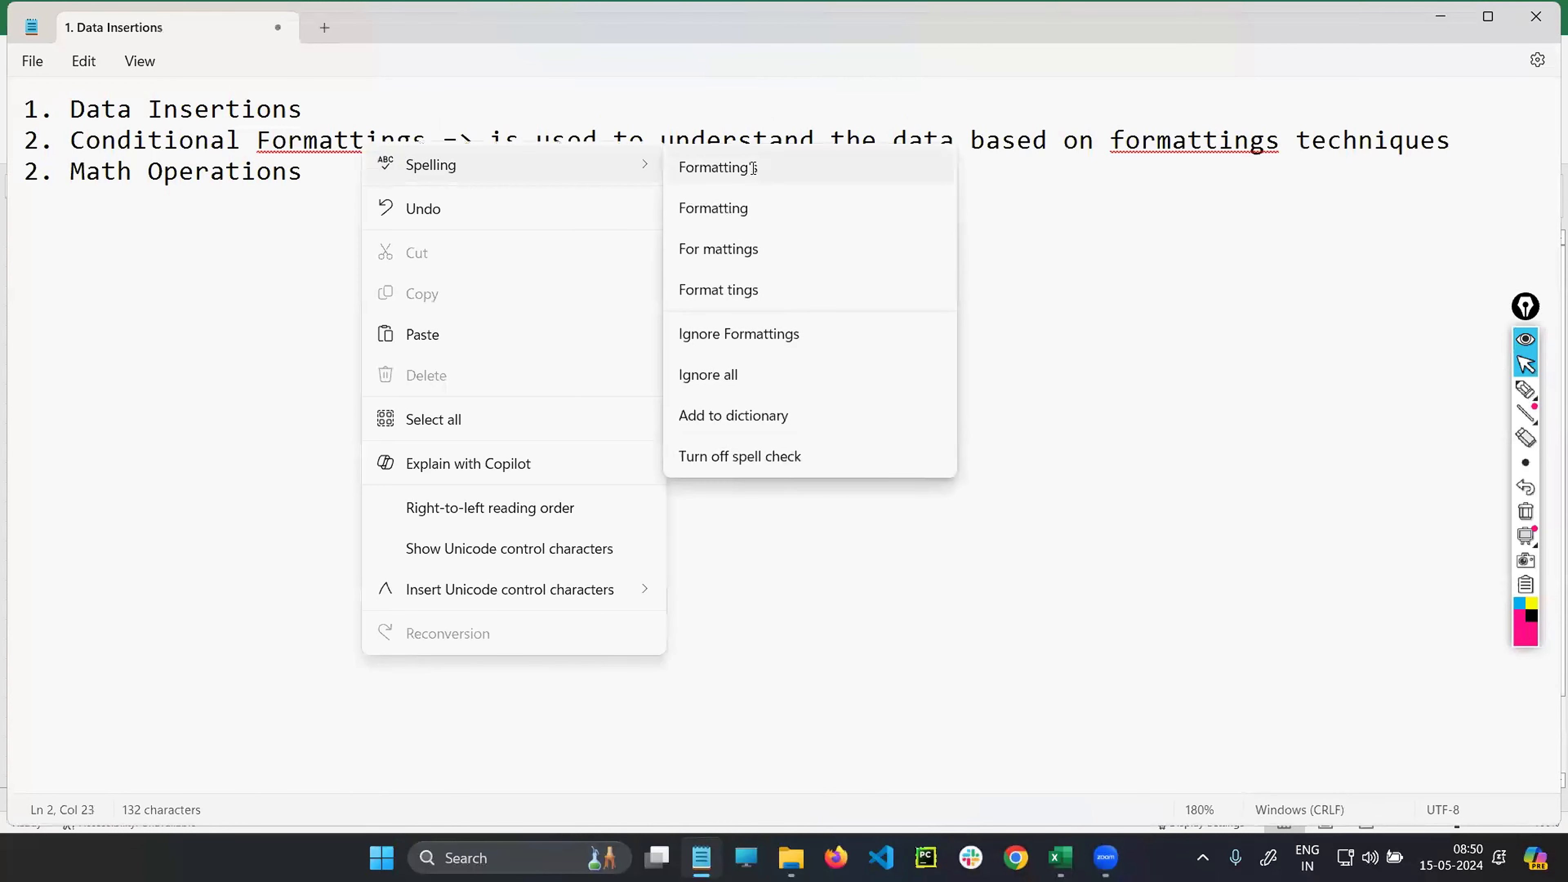
click(716, 163)
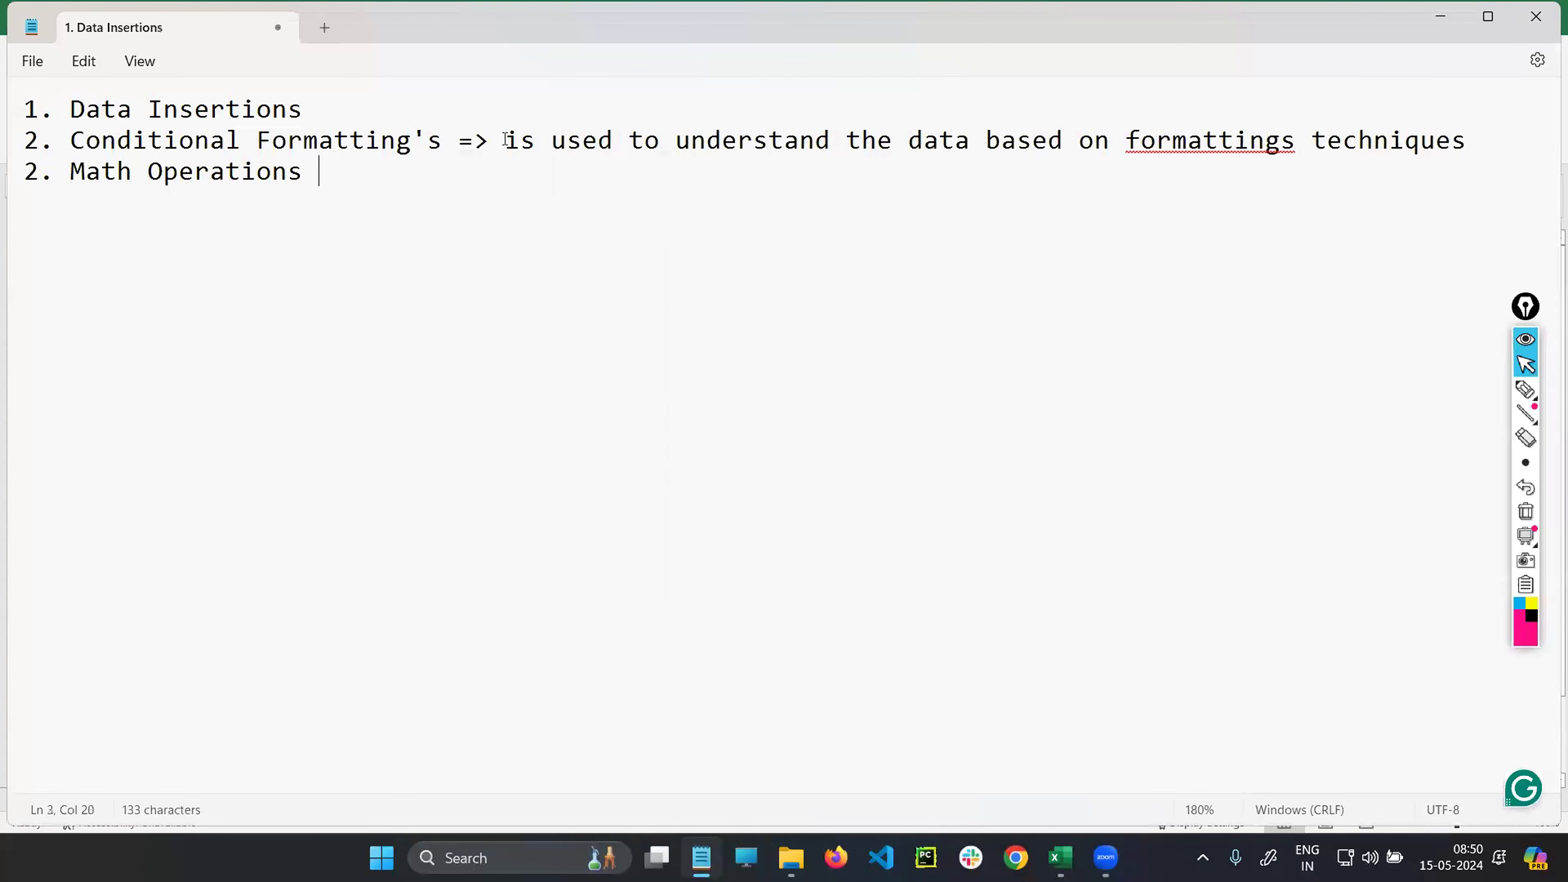
drag(505, 140, 1482, 139)
click(1482, 140)
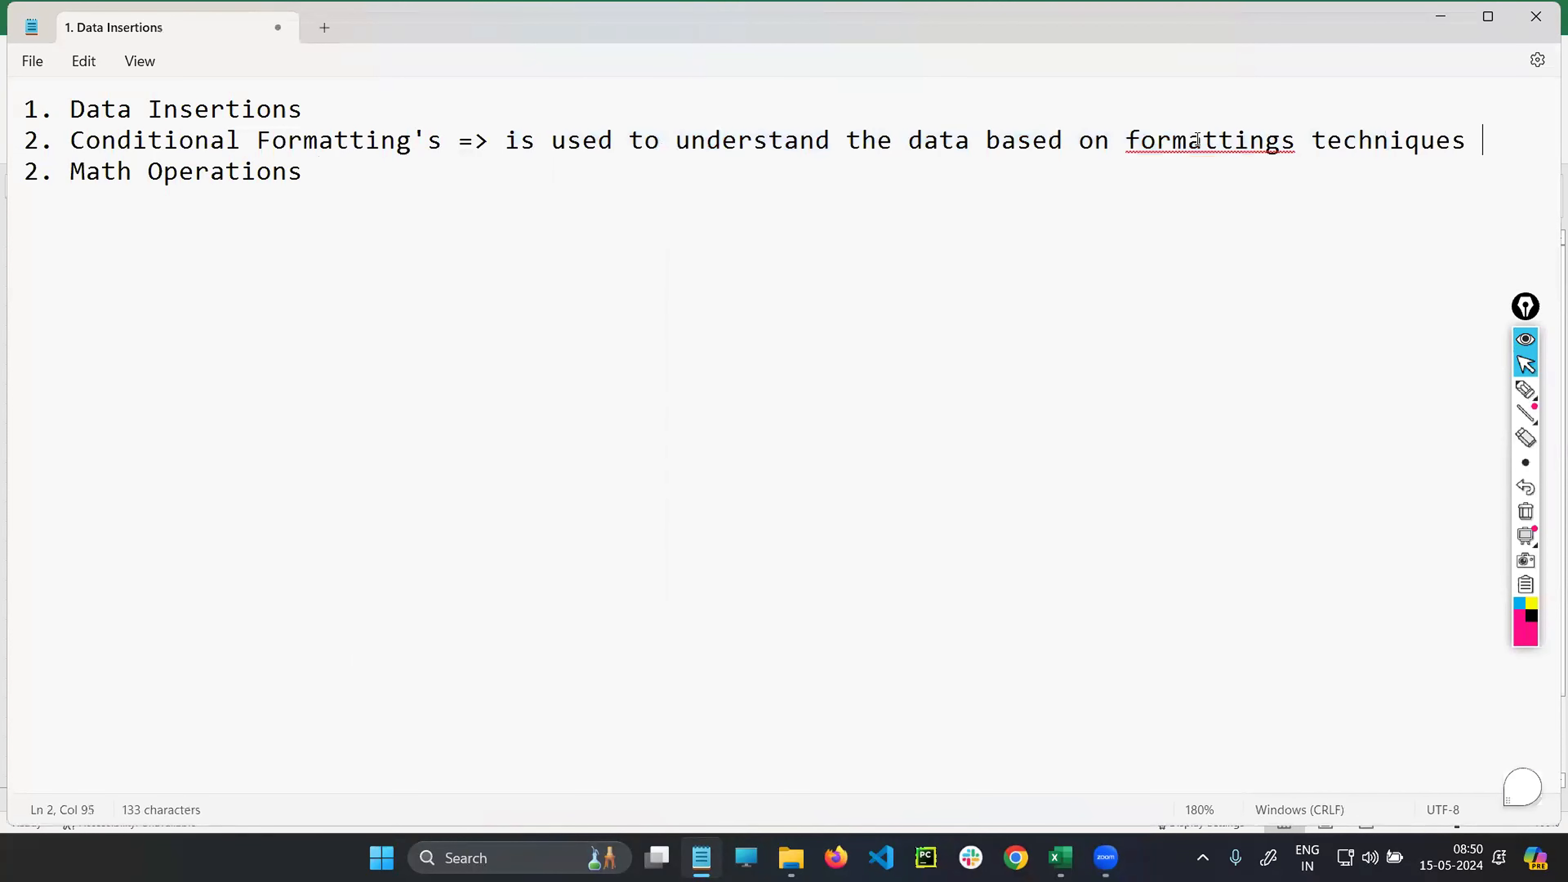
right_click(1200, 142)
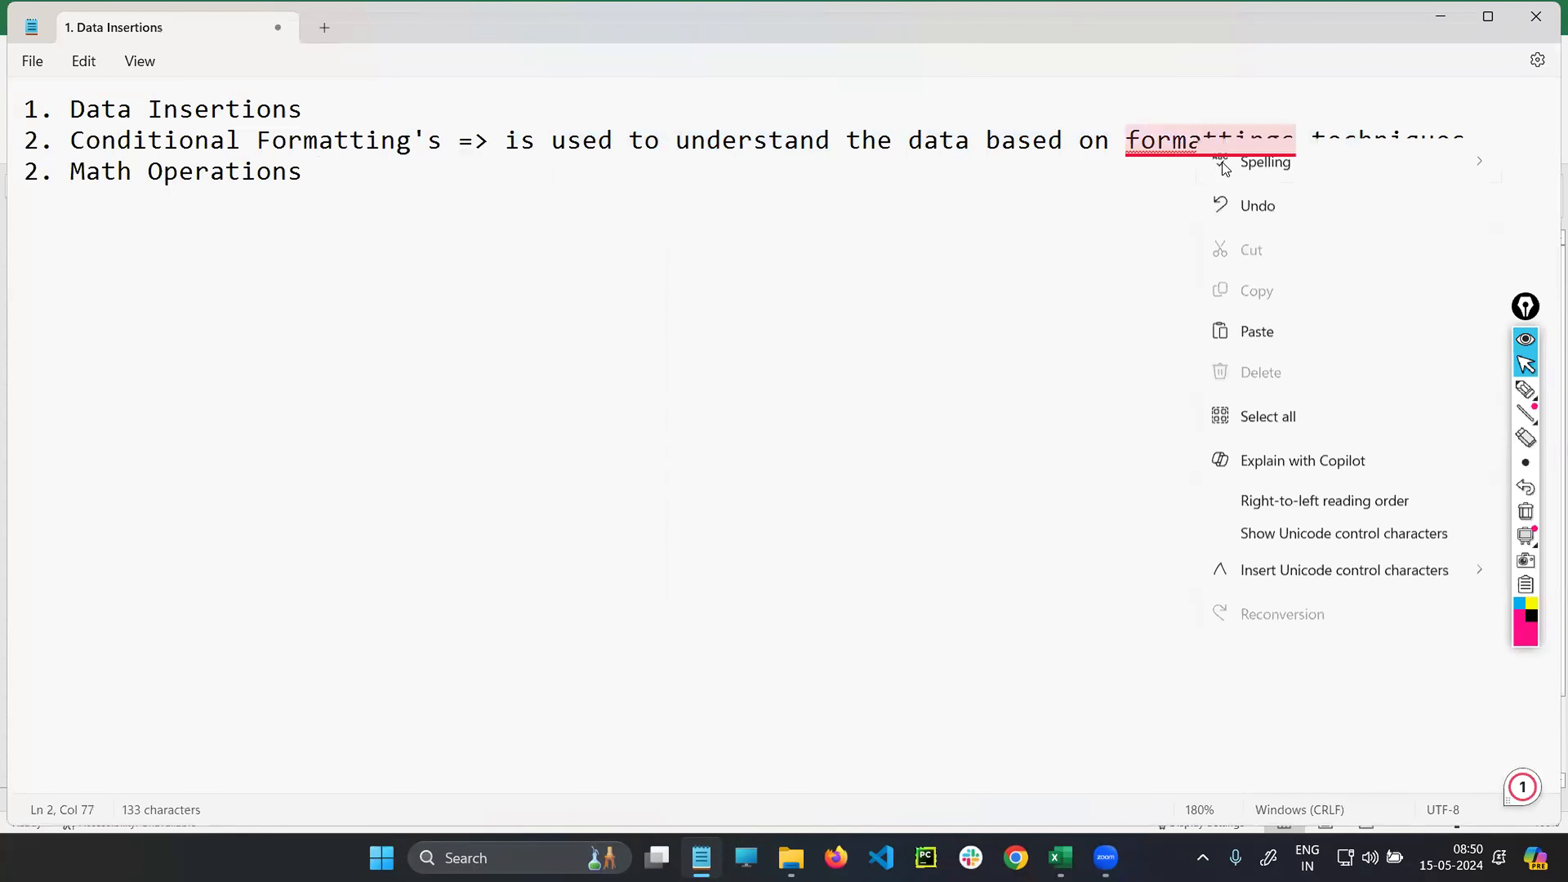
mouse_move(1262, 166)
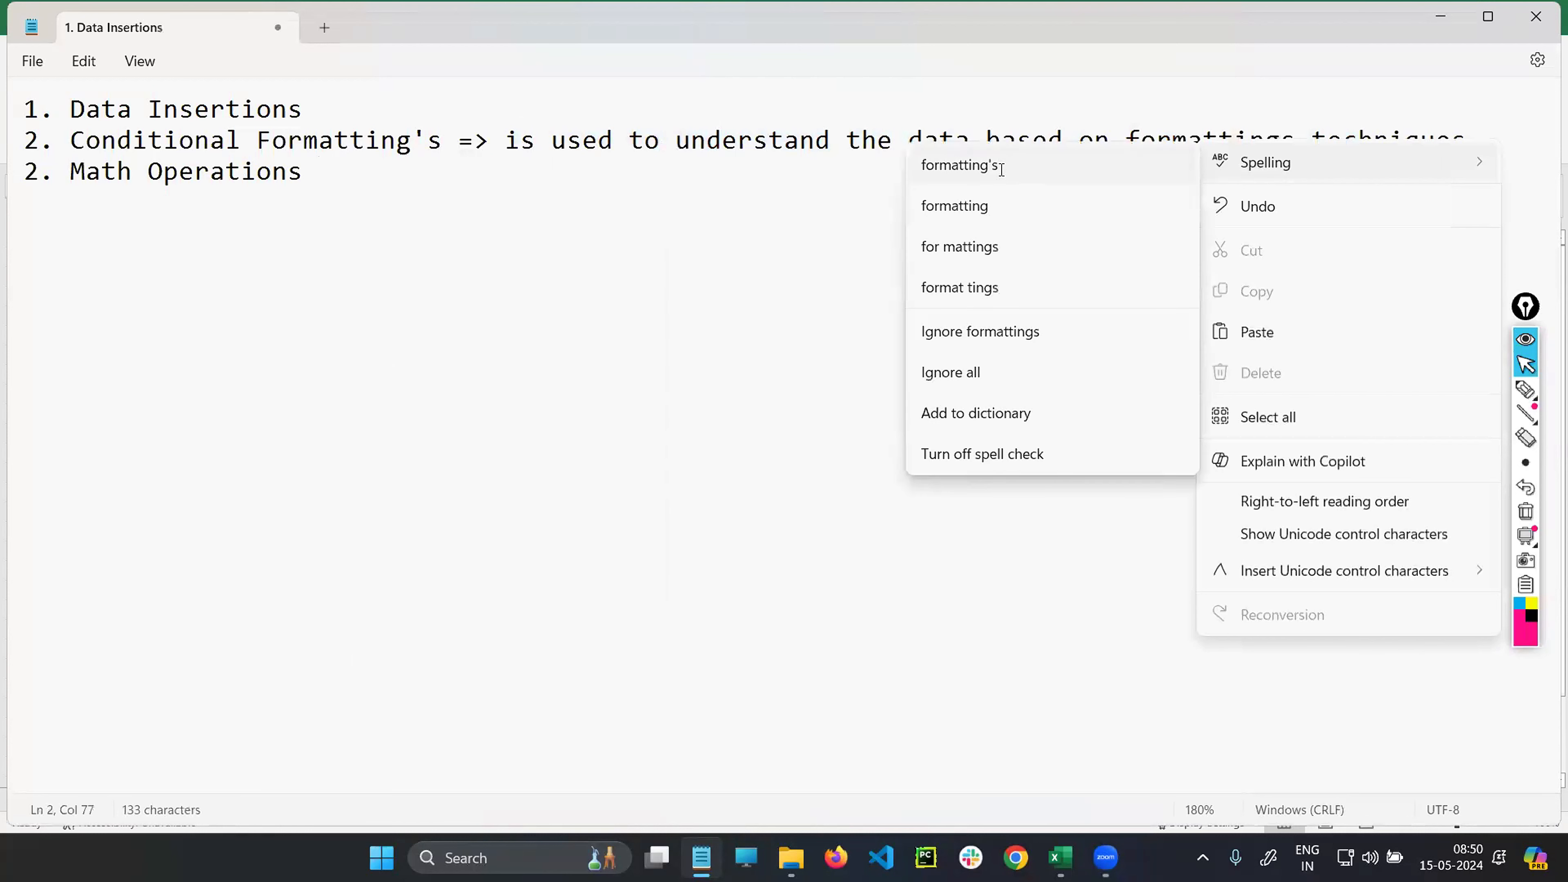
click(995, 165)
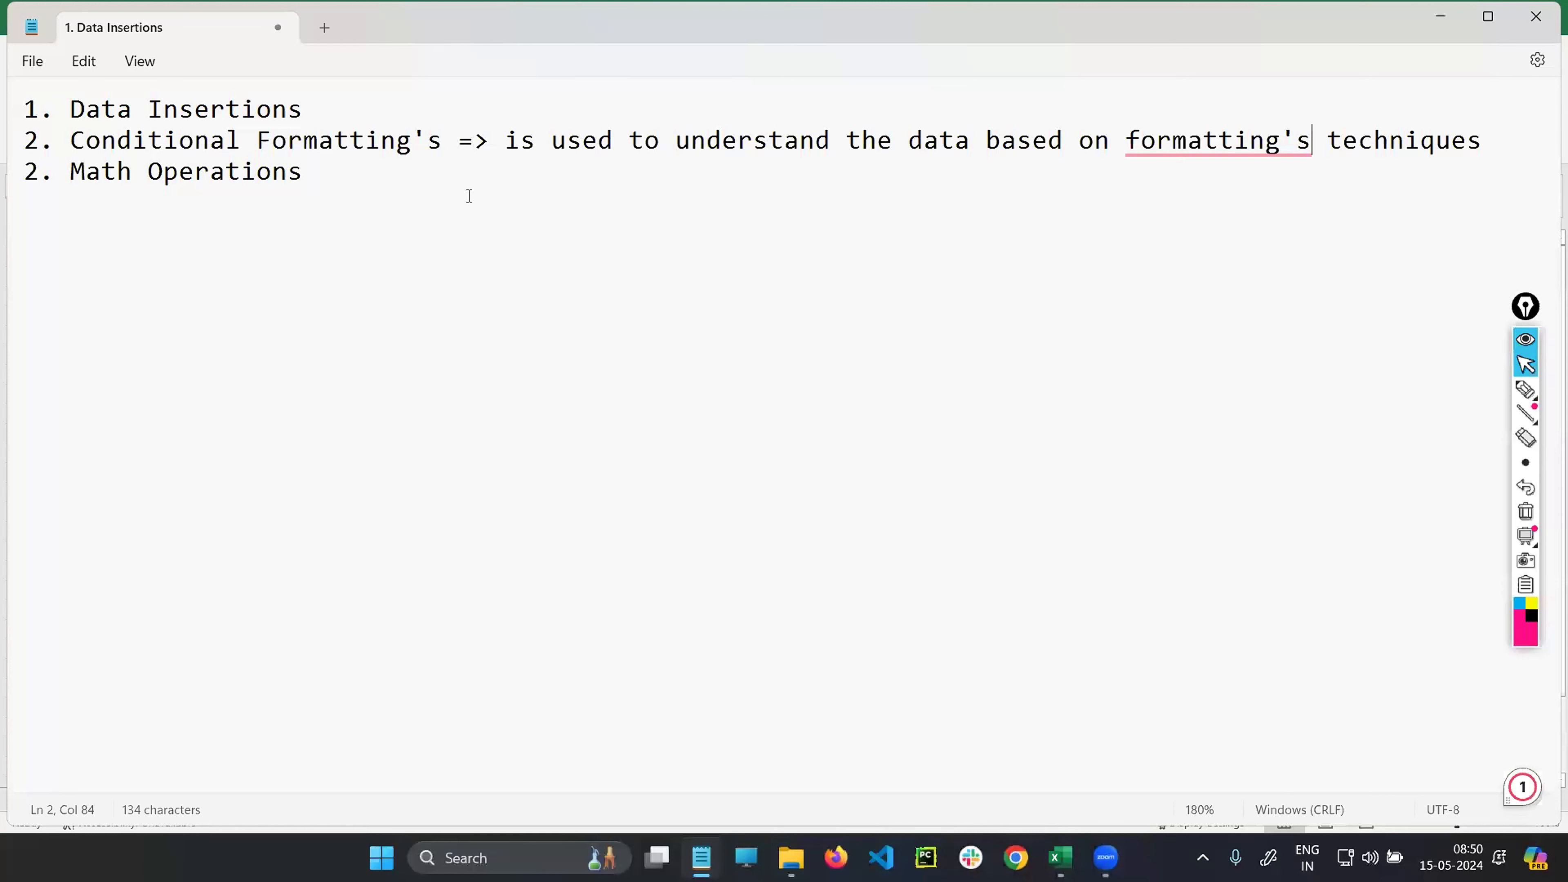
- Append "=>" to the Math Operations line and add an indented "sum =>" entry two lines below it
click(465, 173)
text(>)
key(BackSpace)
text(=>)
click(1063, 857)
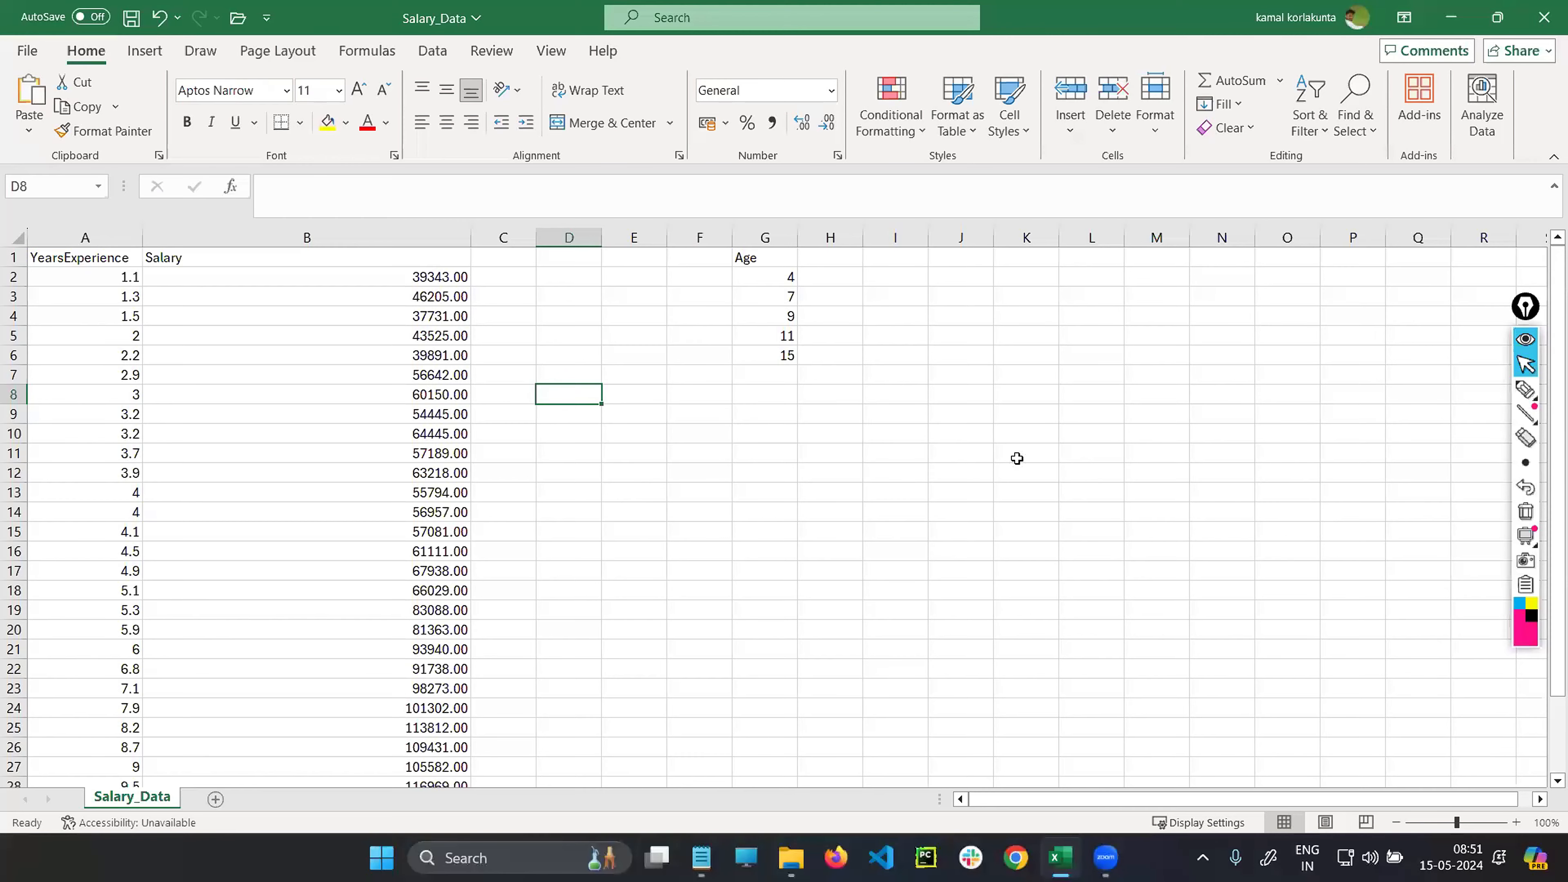
click(1025, 453)
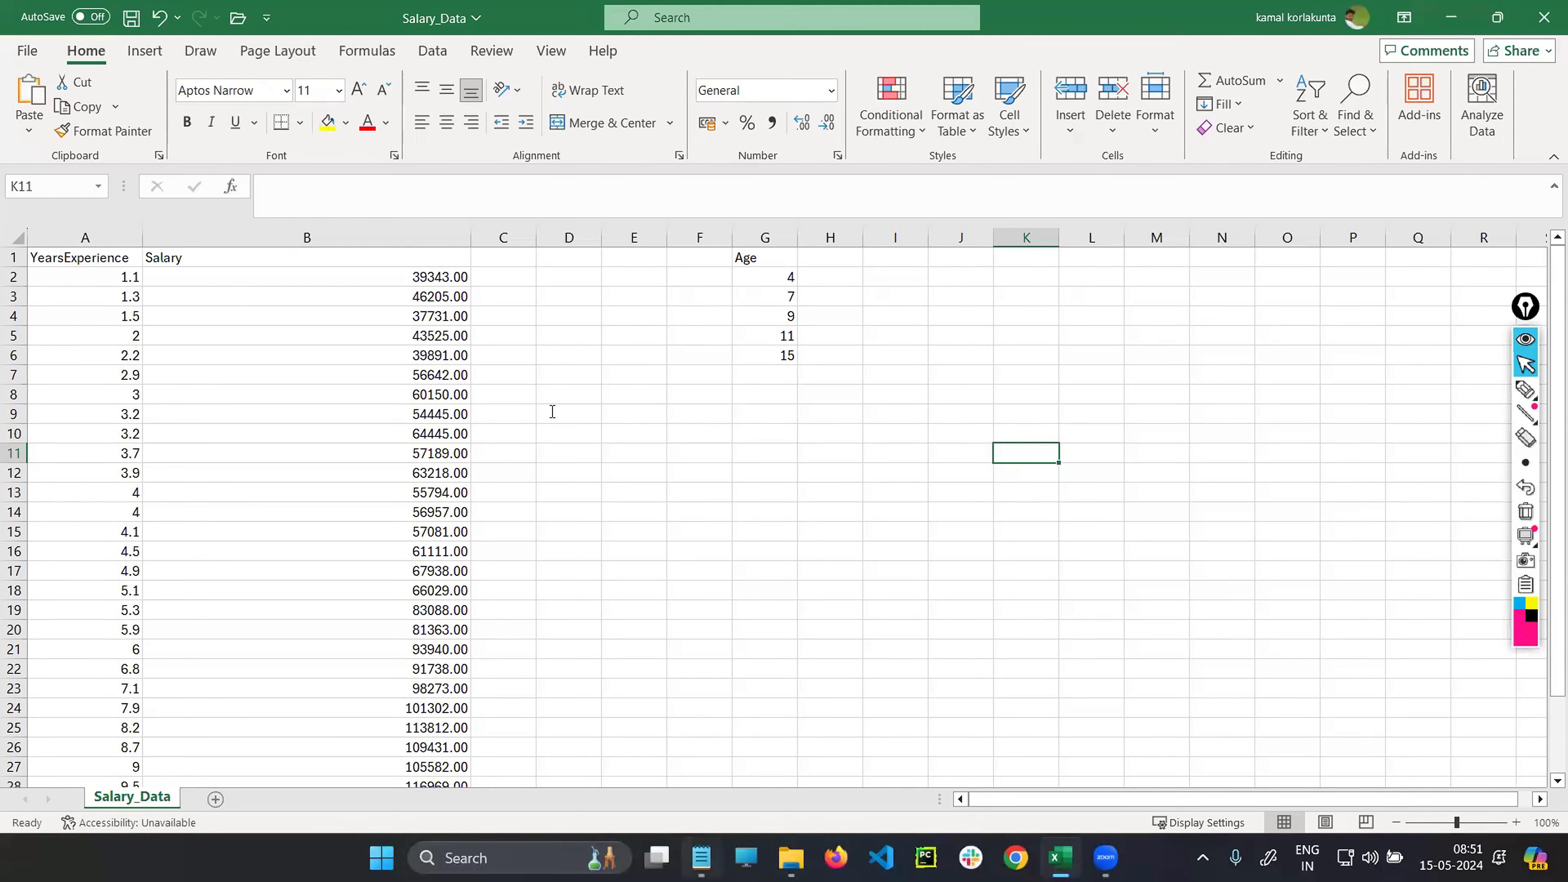
key(alt+Tab)
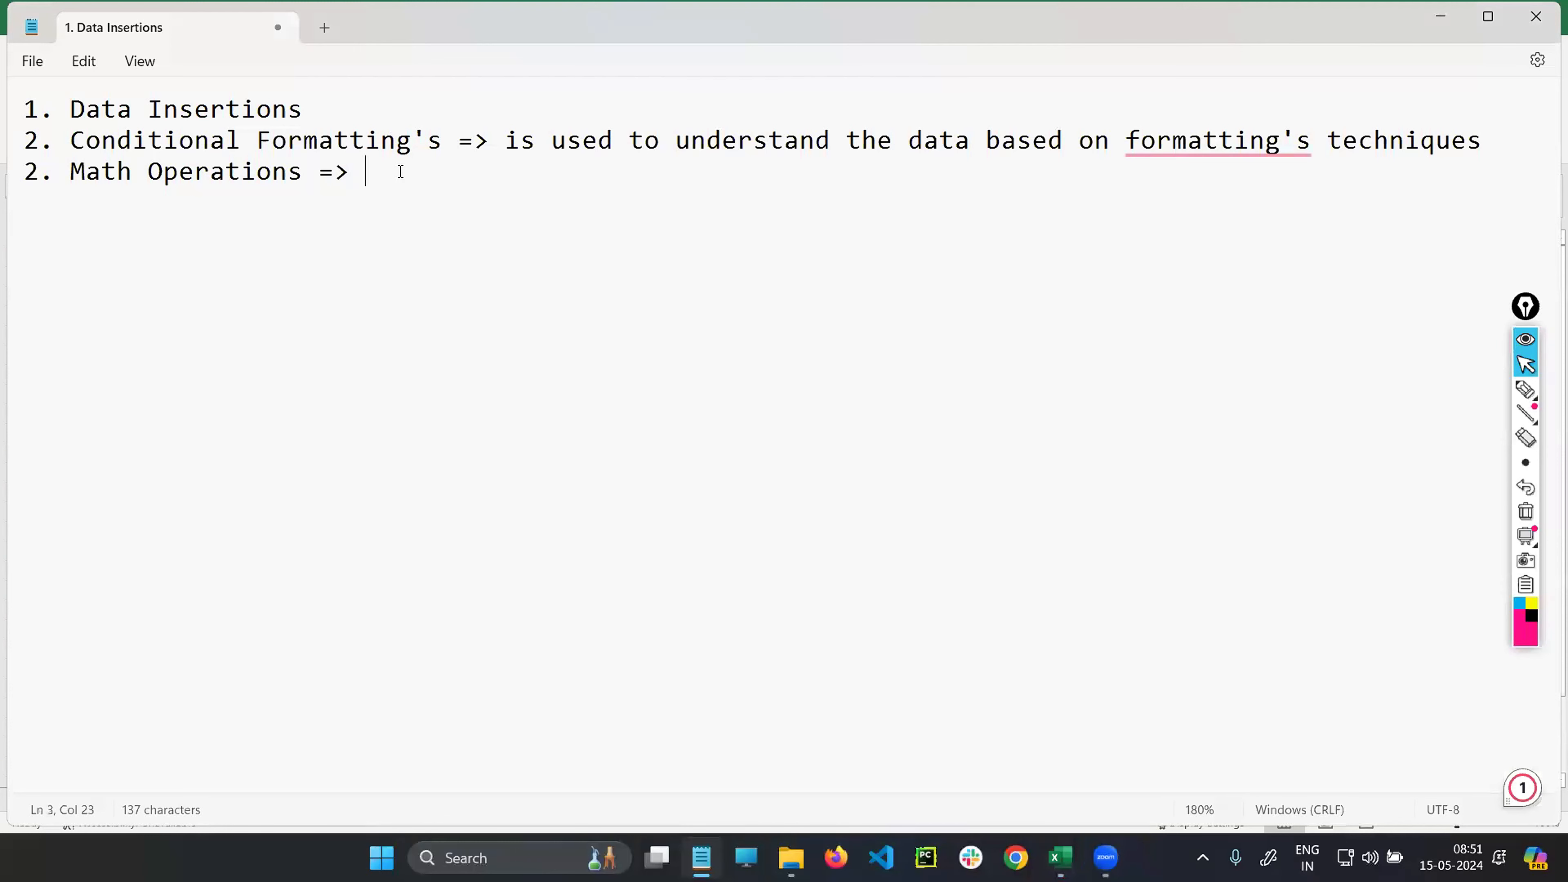
key(Return)
key(Return)
text(sum =>)
- Switch to Excel, mark the Age and Salary columns with the pen, and remove the marks
click(1060, 857)
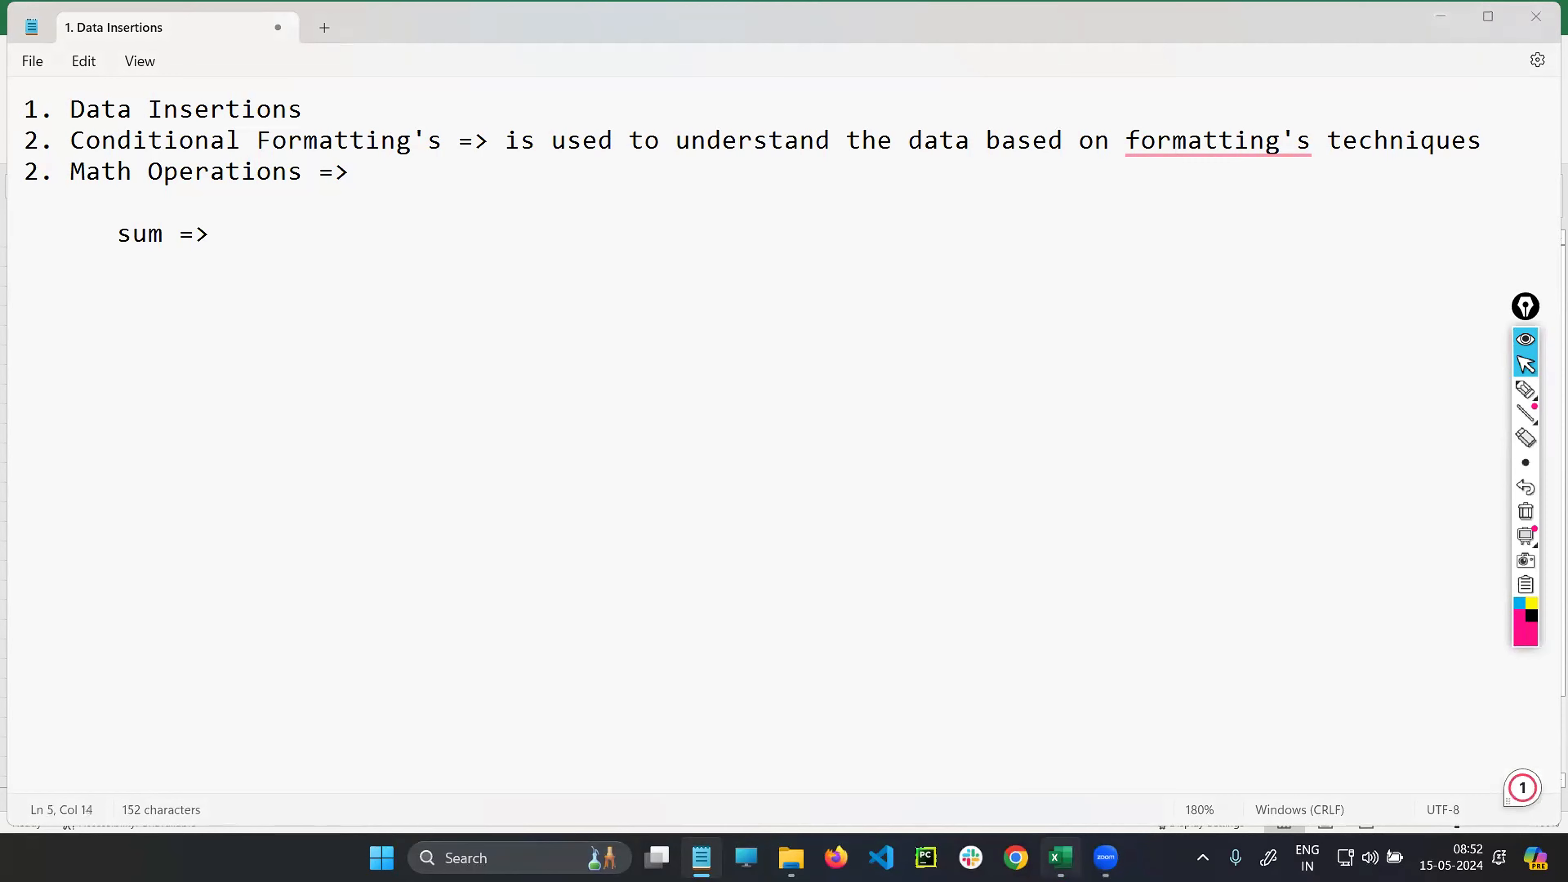
click(1526, 389)
mouse_move(801, 234)
mouse_down()
mouse_move(725, 305)
mouse_move(872, 344)
mouse_up()
drag(805, 207, 739, 245)
mouse_move(352, 226)
mouse_down()
mouse_move(210, 403)
mouse_move(175, 567)
mouse_move(209, 544)
mouse_move(267, 718)
mouse_move(284, 706)
mouse_up()
drag(346, 285, 343, 611)
click(1525, 511)
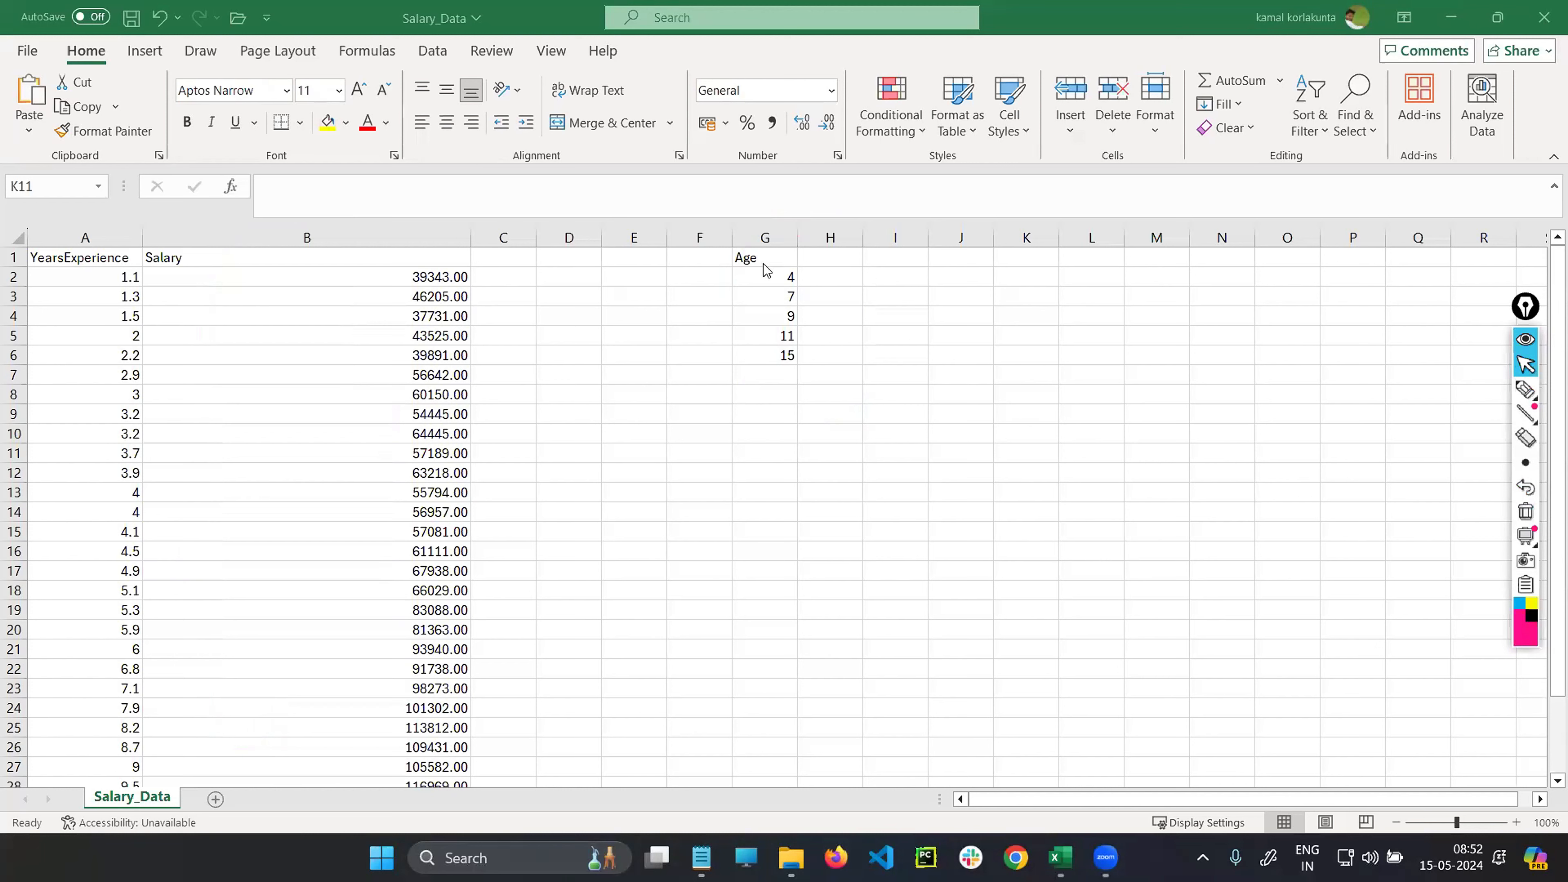
- Enter "10 + 30" as plain text in cell K15
click(1035, 527)
double_click(1035, 527)
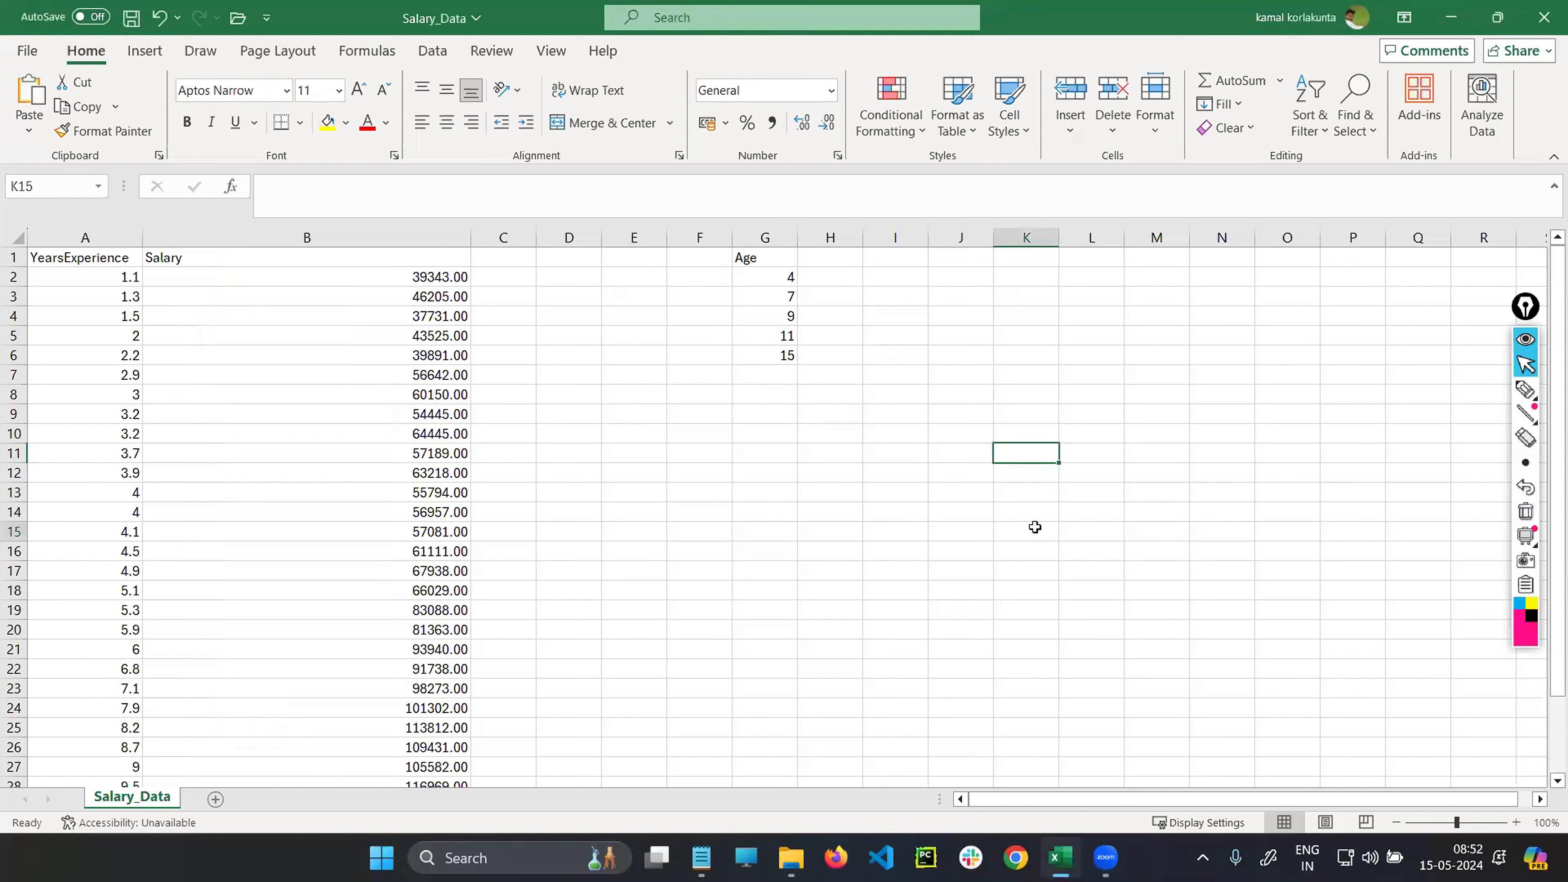
click(1217, 547)
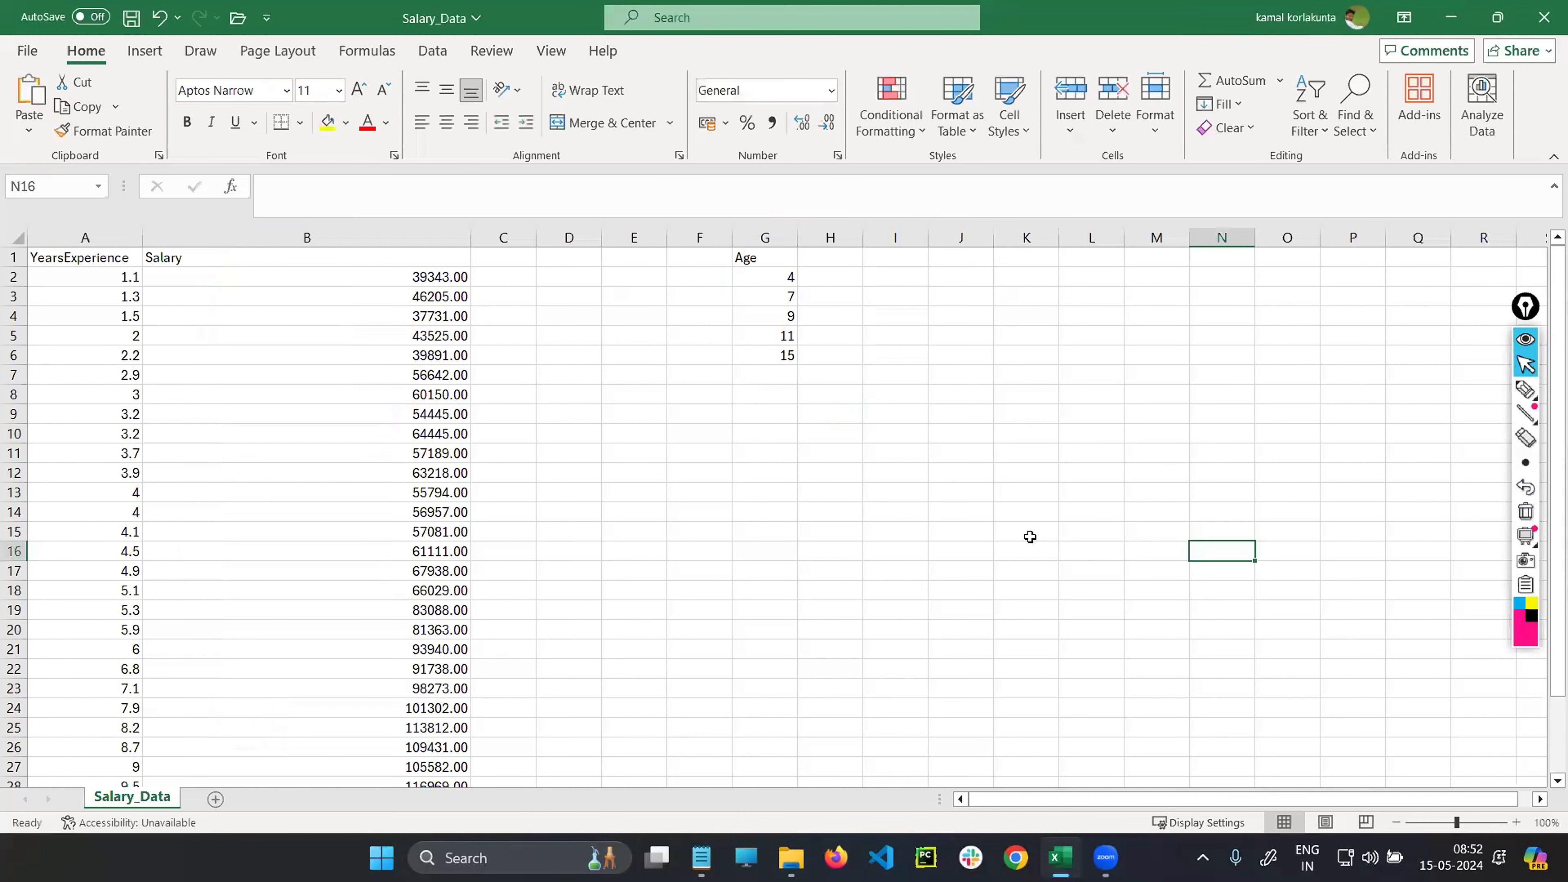
click(1031, 529)
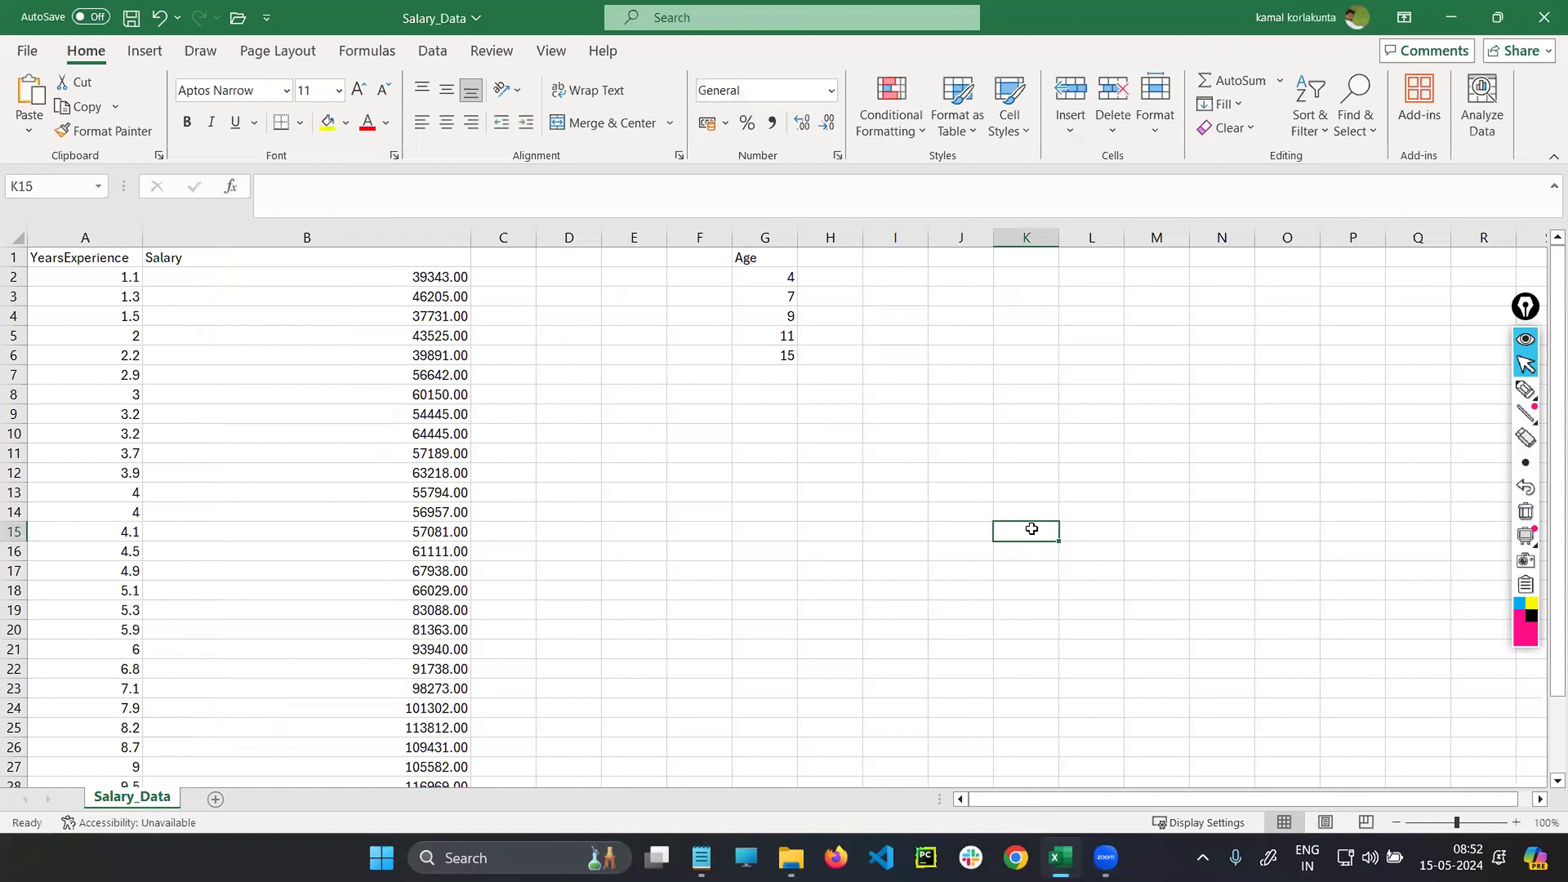
double_click(1032, 529)
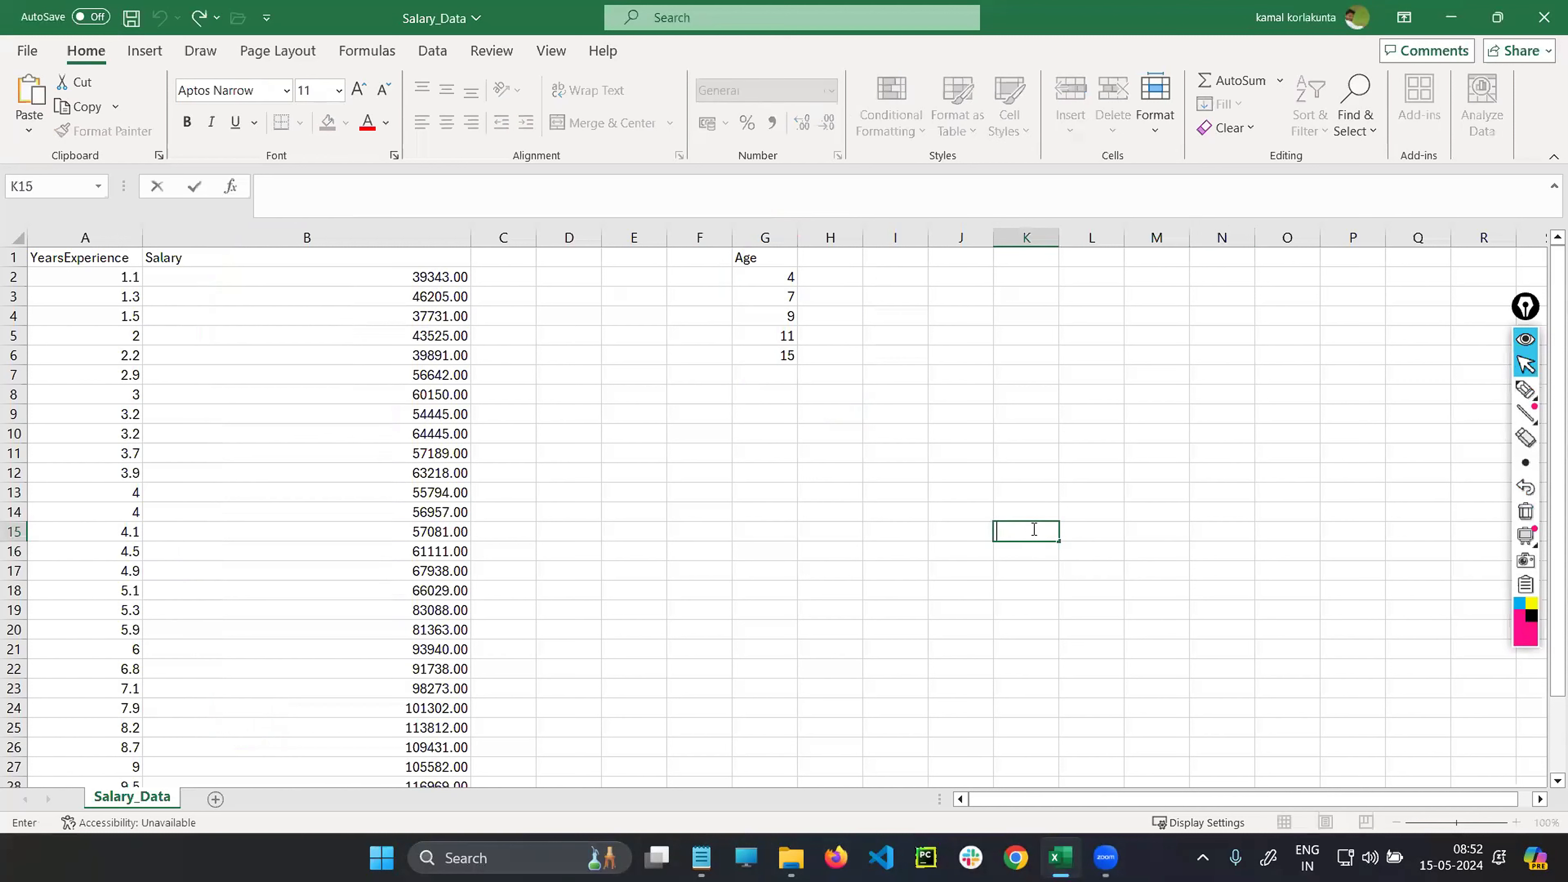
text(1=+30)
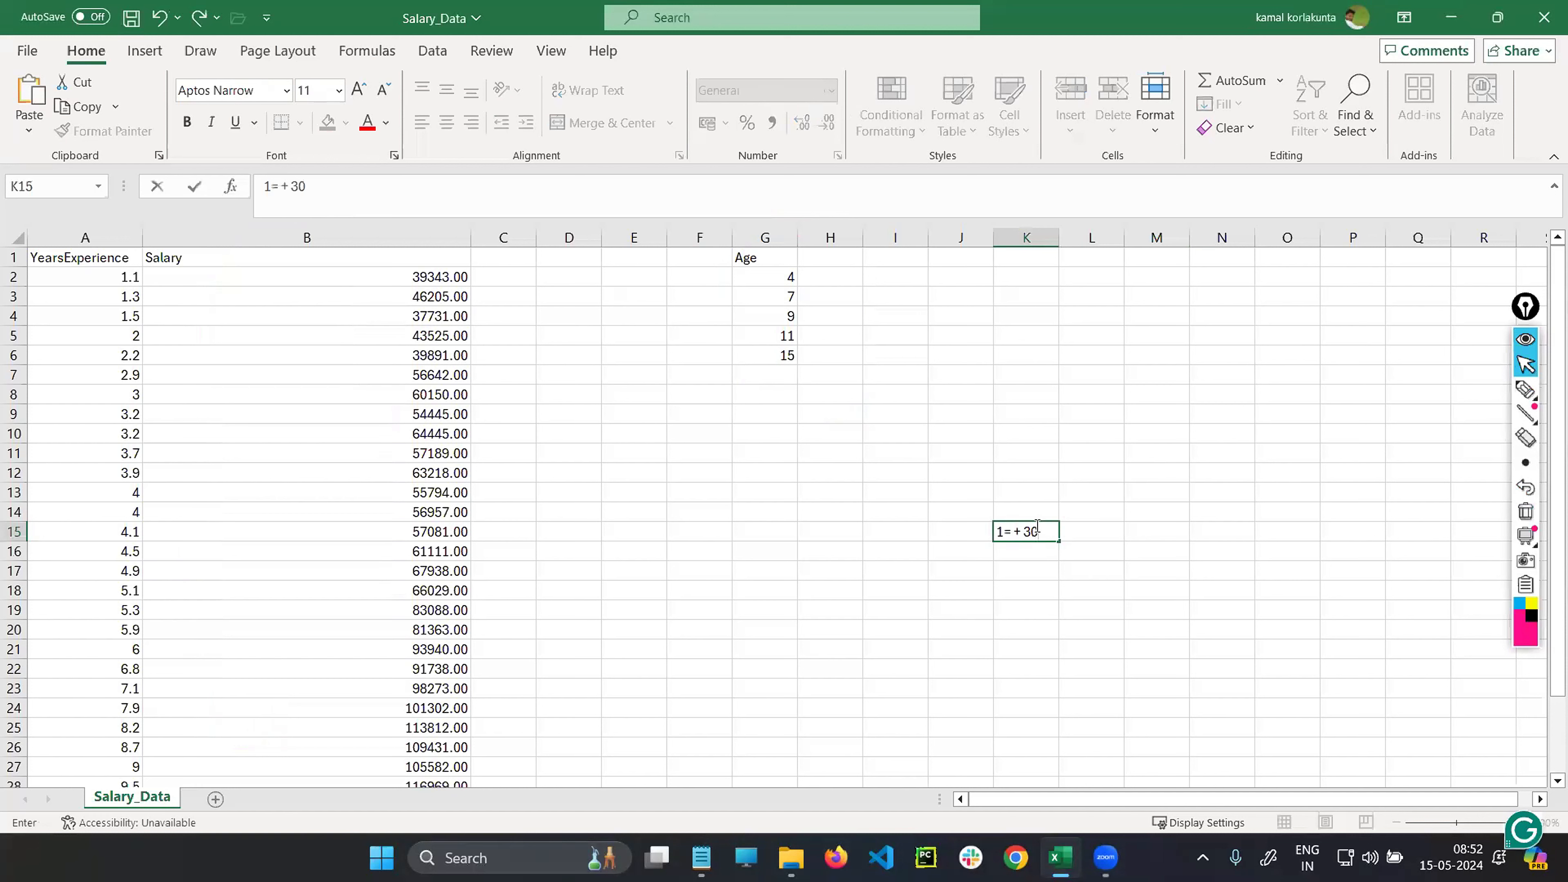
key(BackSpace)
key(BackSpace)
key(BackSpace)
key(BackSpace)
text(0 + 30)
key(Return)
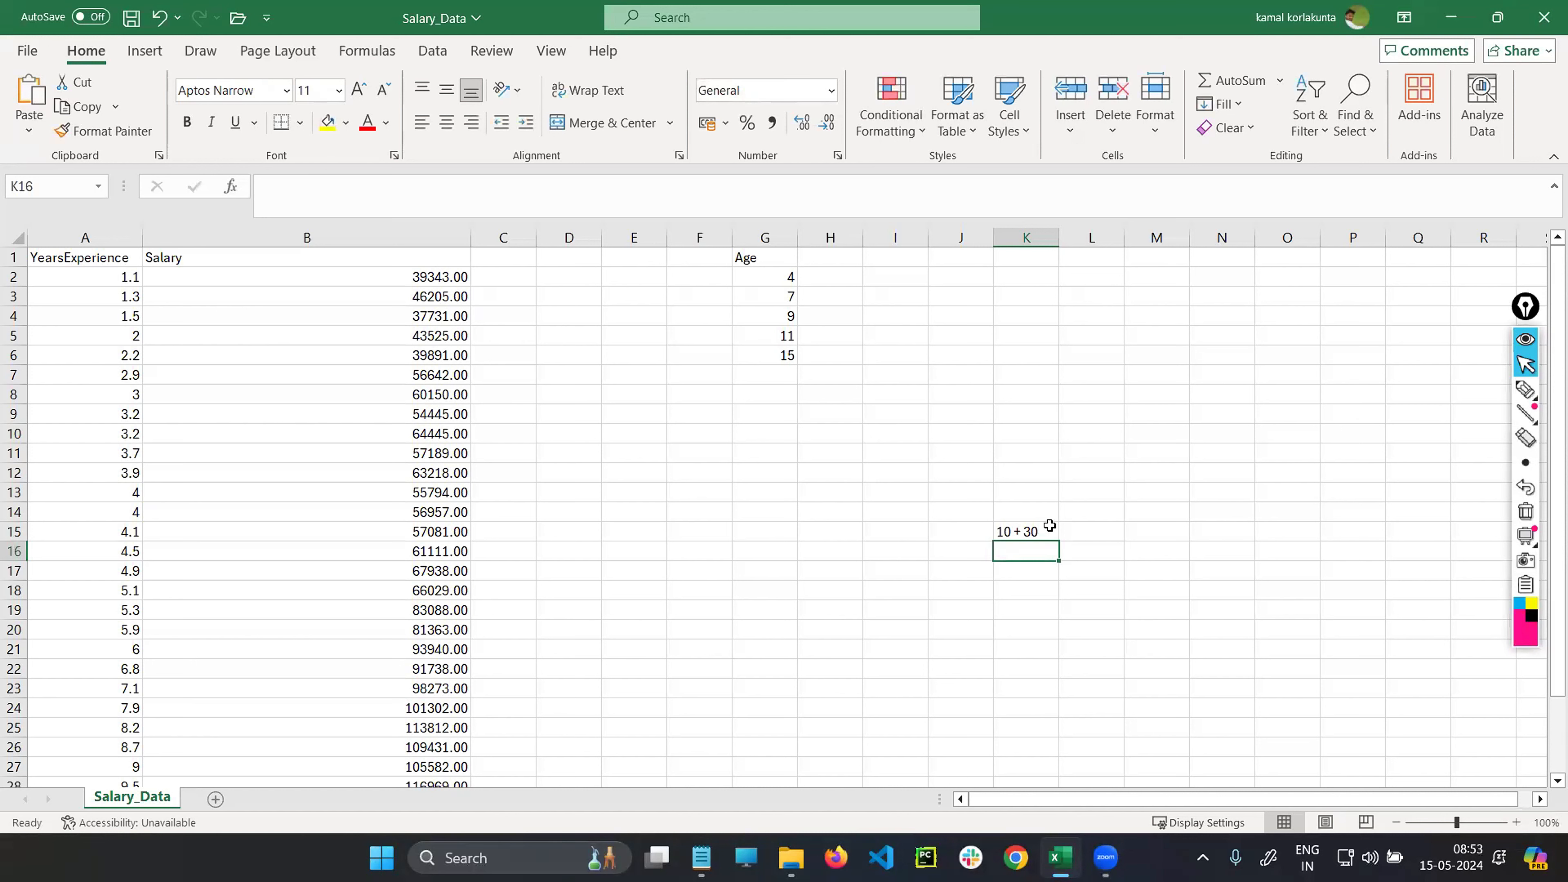
- Switch to the Notepad notes and add "when you want to do the Math Operation" to the Math Operations line
click(702, 859)
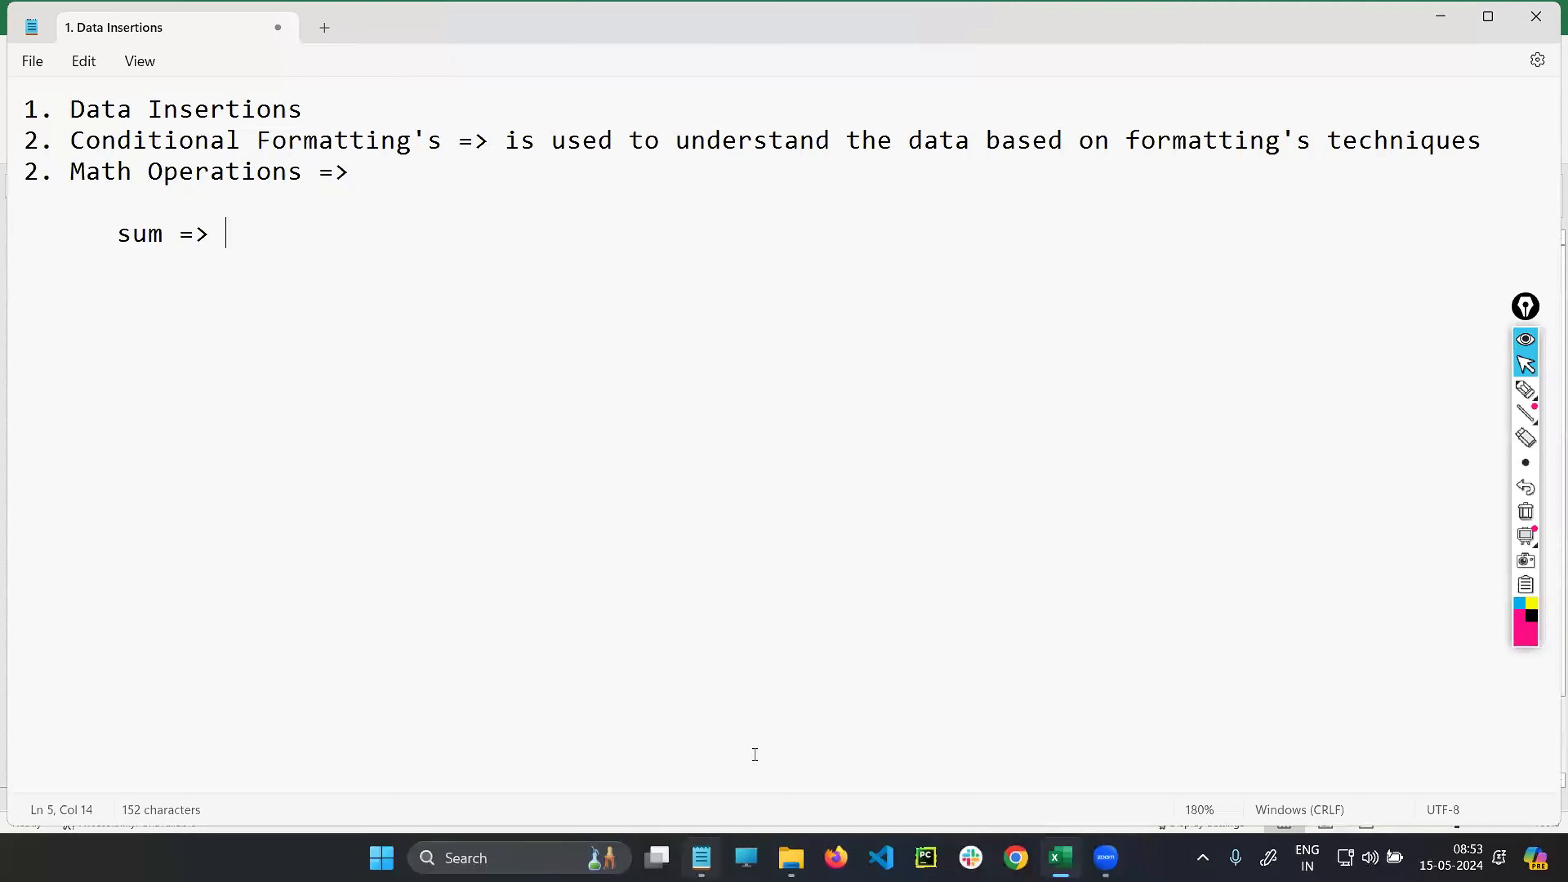
drag(126, 229, 278, 232)
click(277, 232)
click(389, 178)
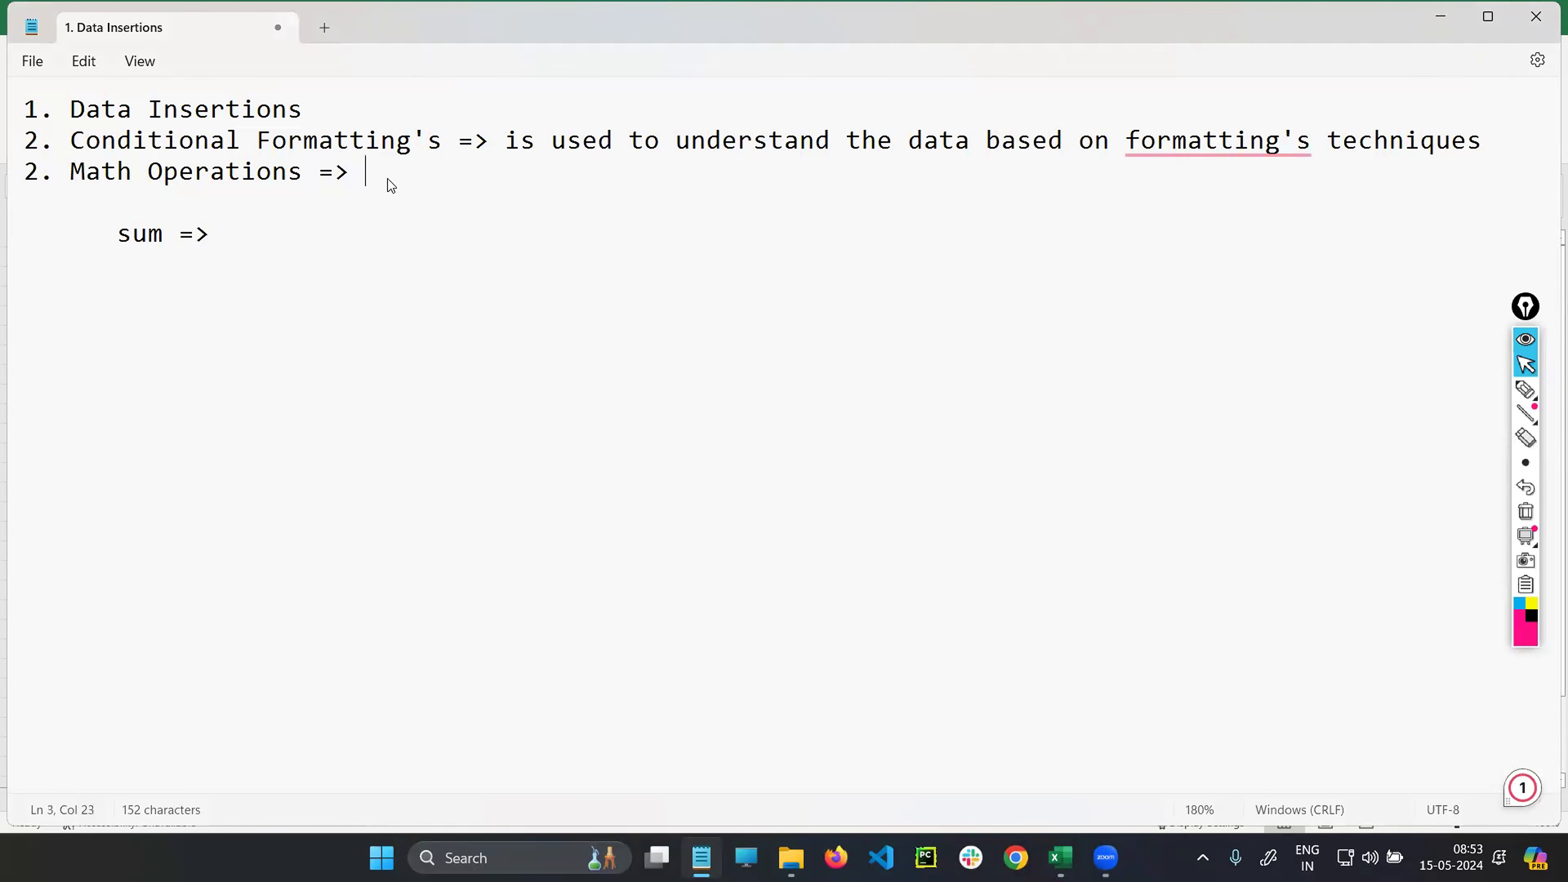
text(whn)
key(BackSpace)
key(BackSpace)
text(en you a)
key(BackSpace)
text(want to d)
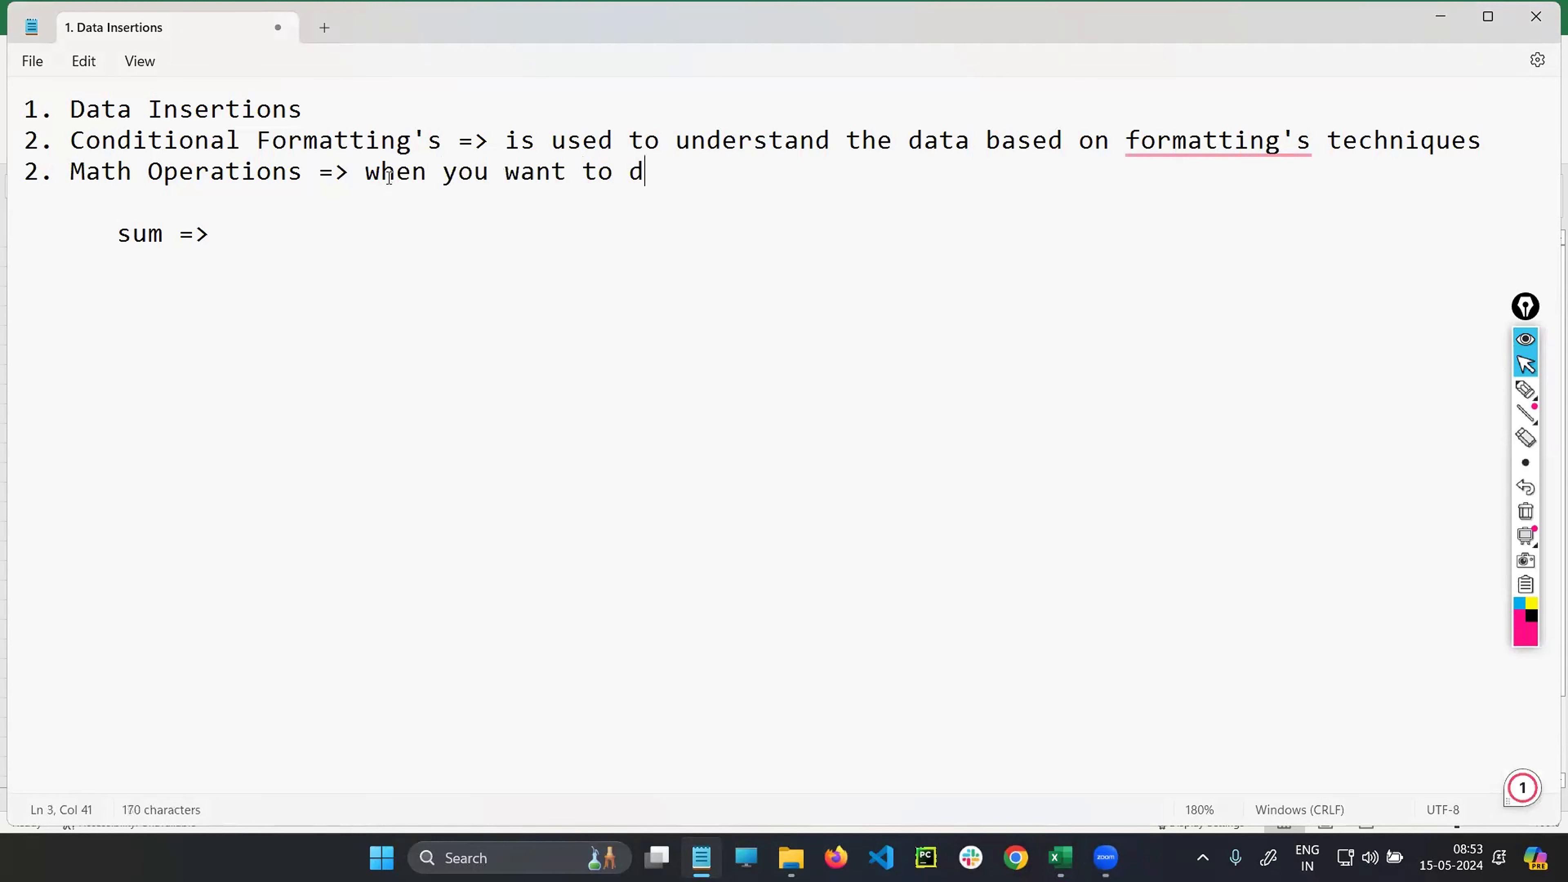
text(o the Mat)
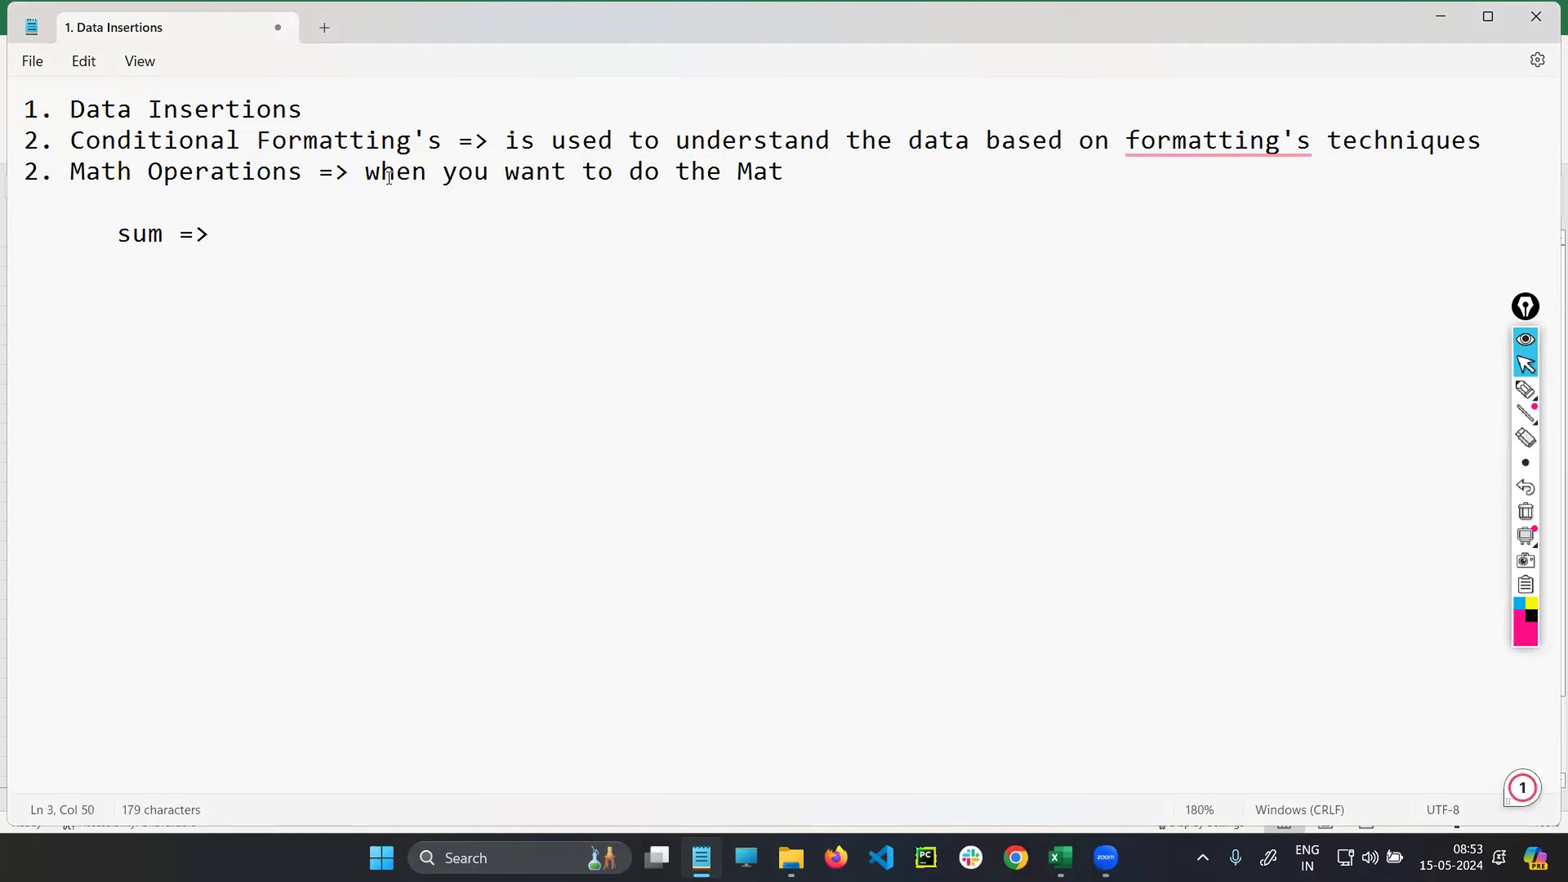
text(h Opert)
key(BackSpace)
text(ation )
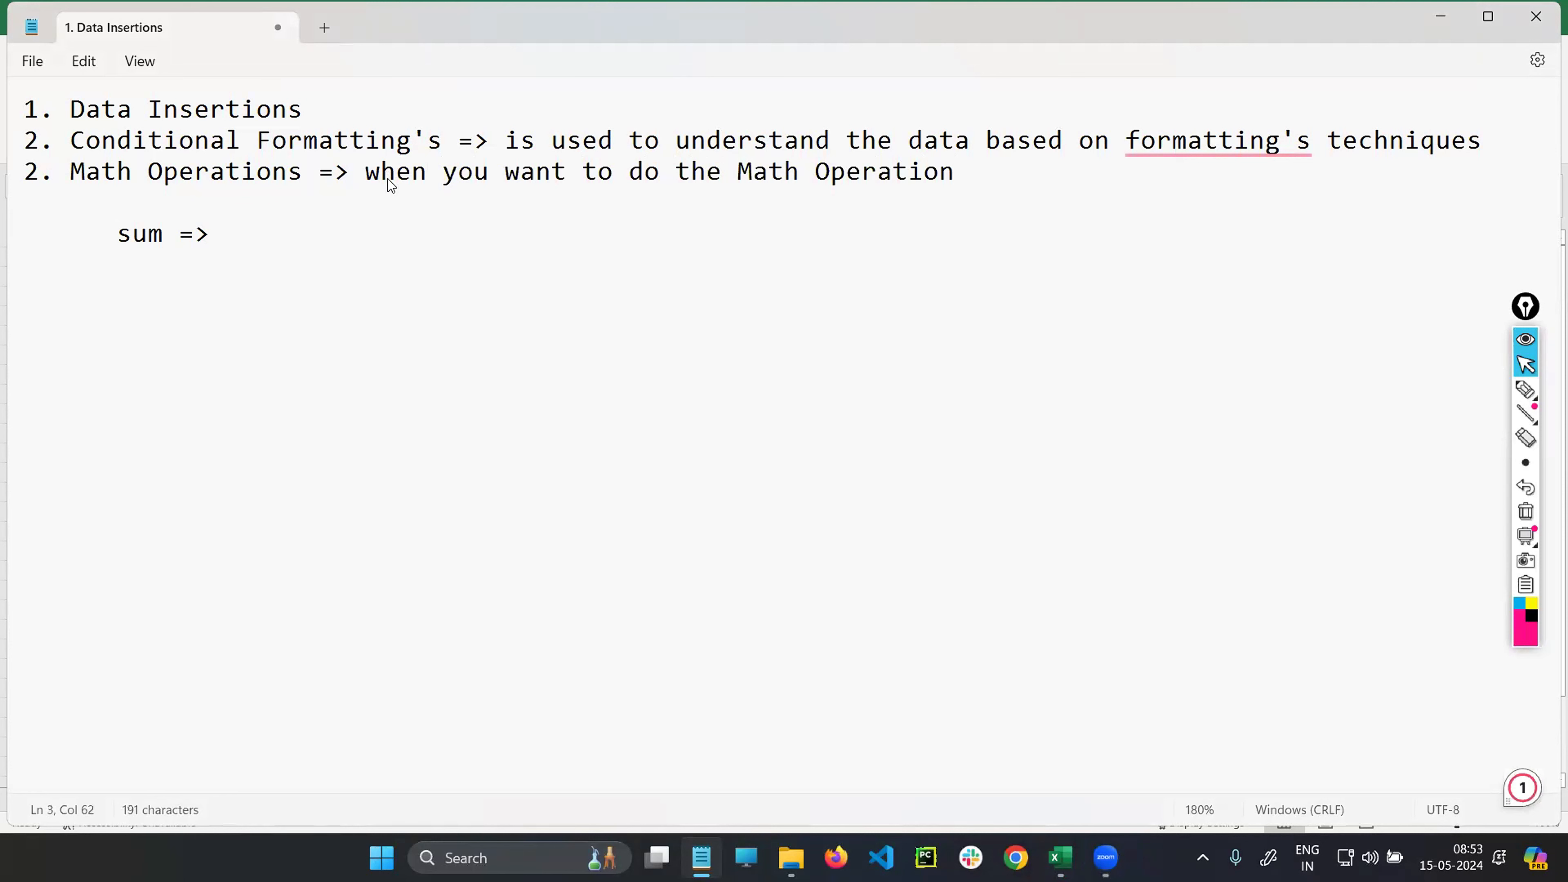
- Extend the Math Operations sentence with "we need to use a operator called ="
text(we need to use a )
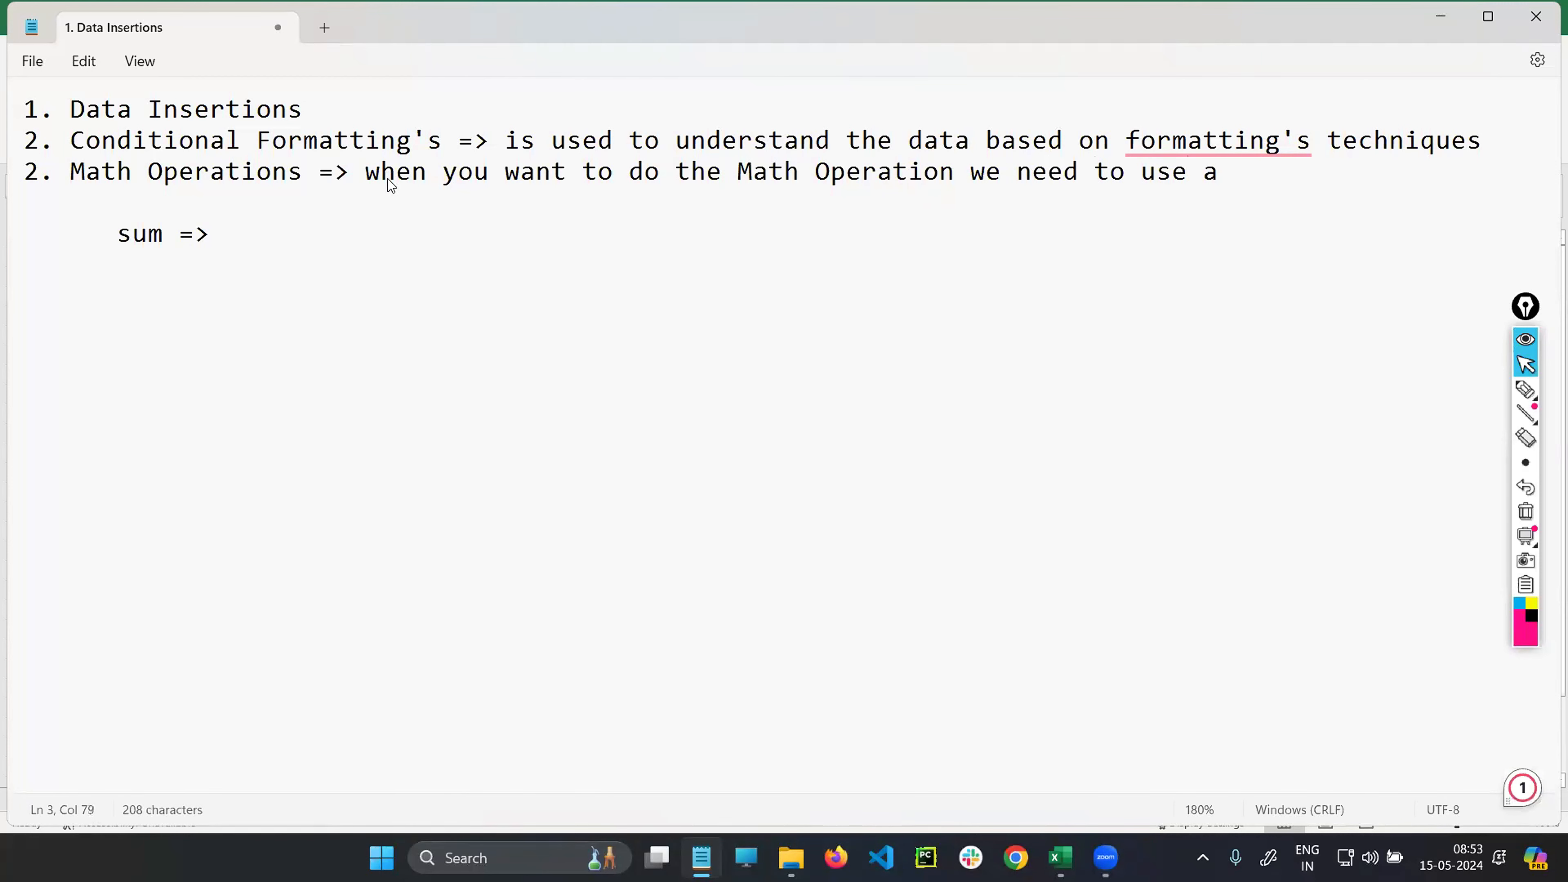
text(operator )
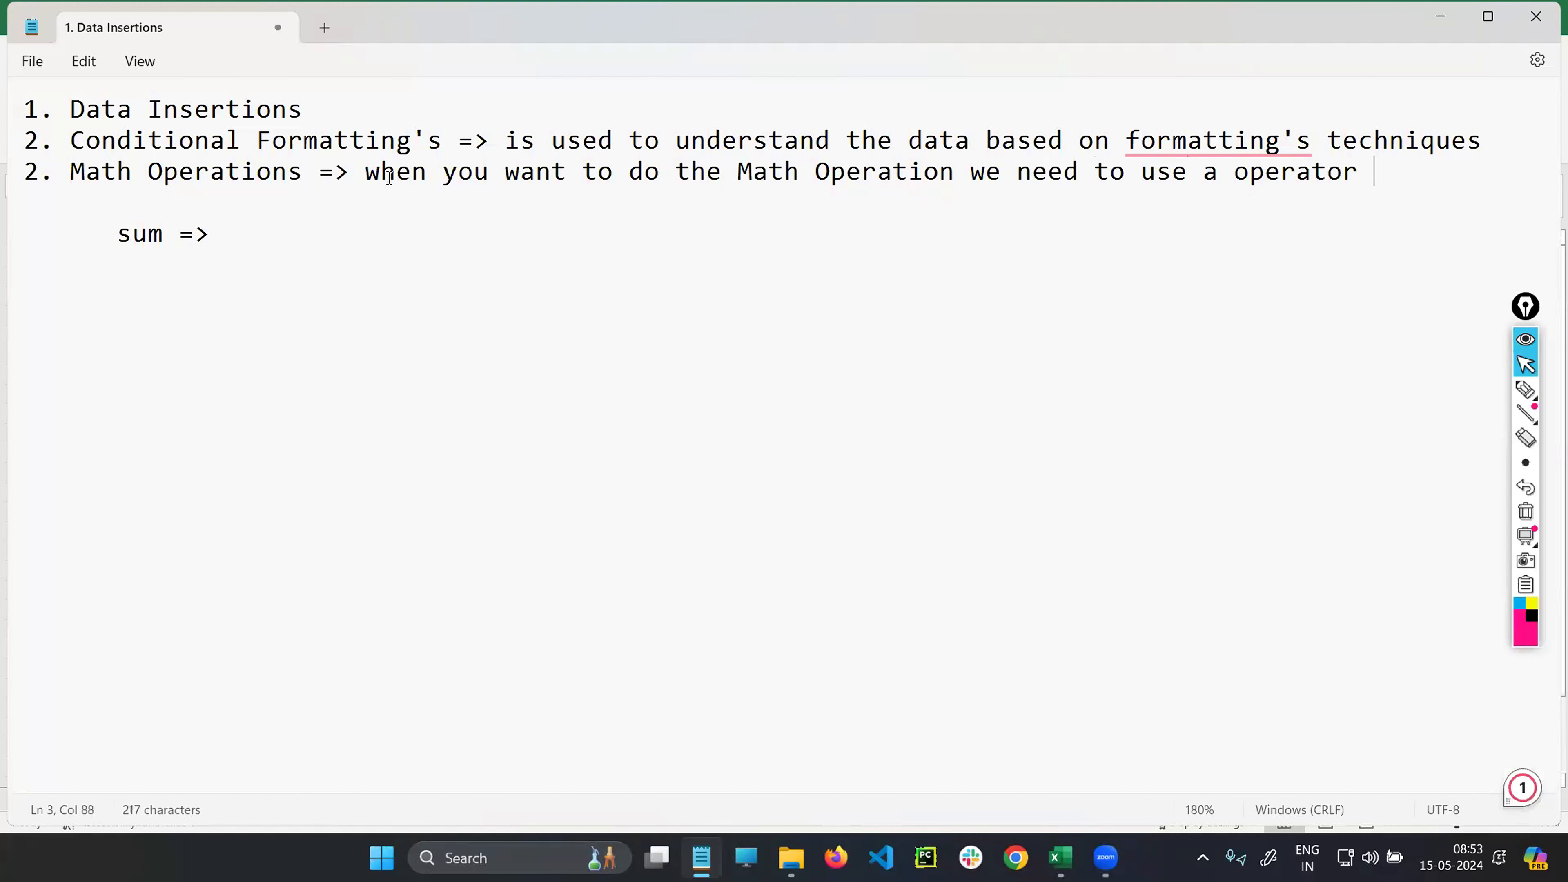
text(called =)
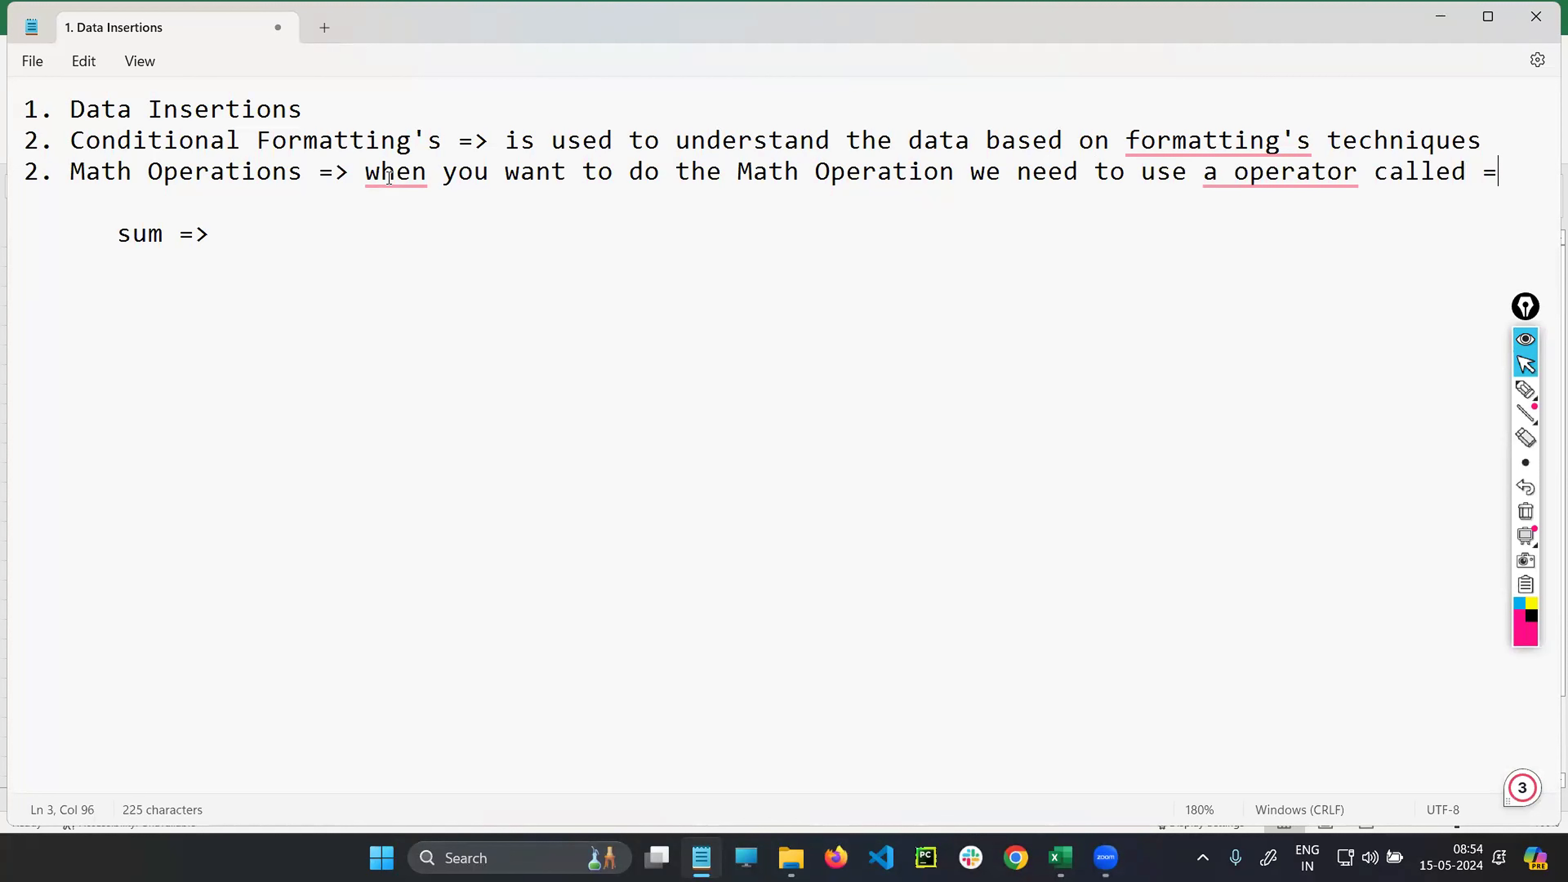
mouse_move(387, 179)
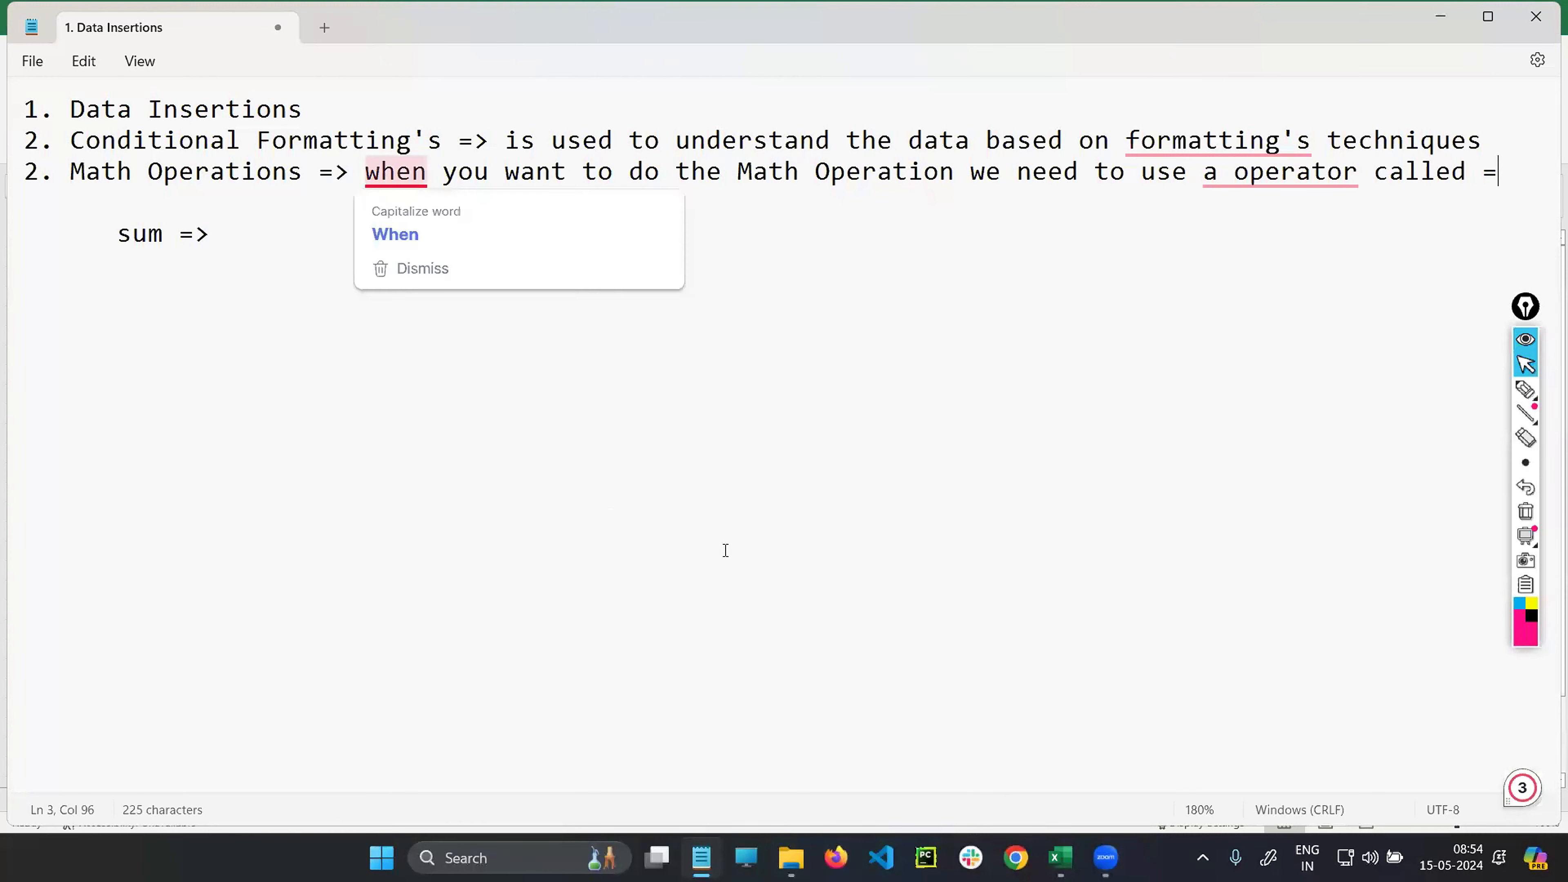
- Switch to Excel, inspect the plain-text entry in cell K15 by highlighting its plus sign, and leave the cell without editing it
click(1060, 857)
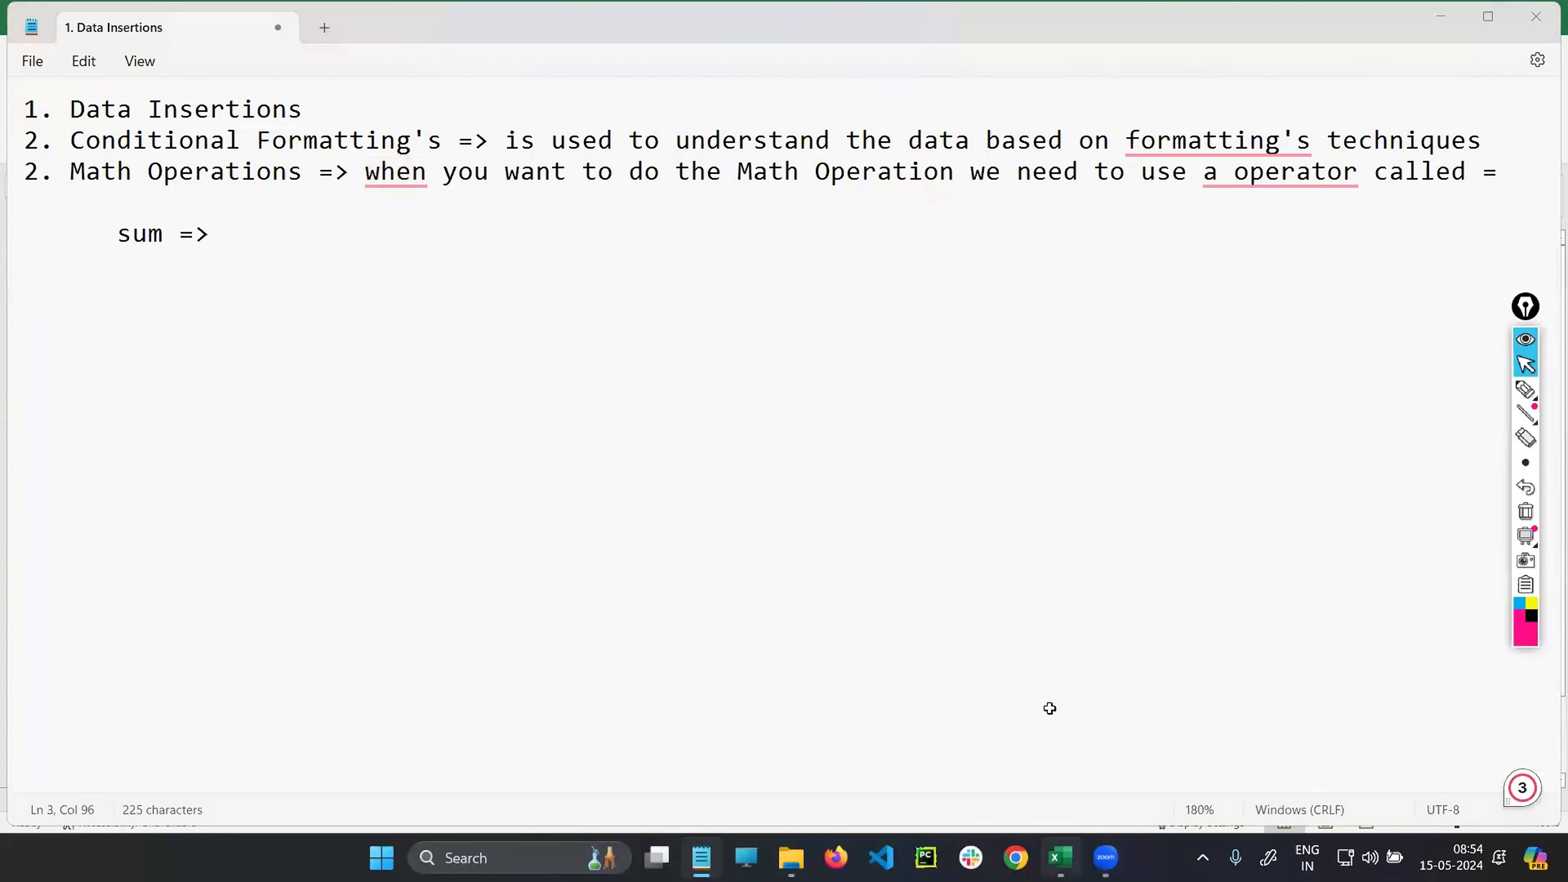
click(779, 422)
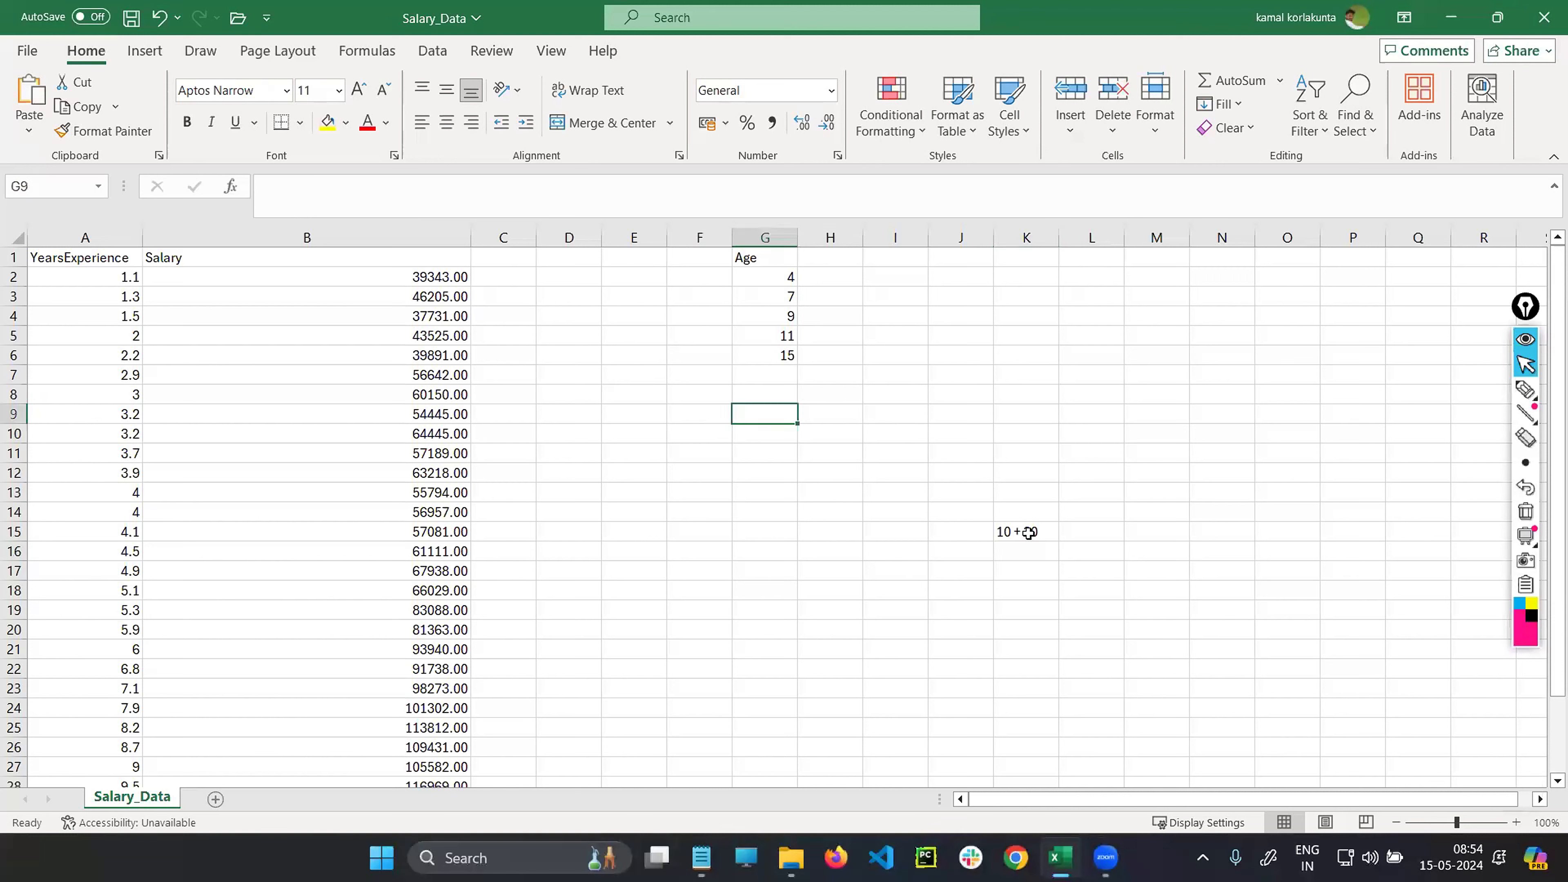
double_click(1043, 534)
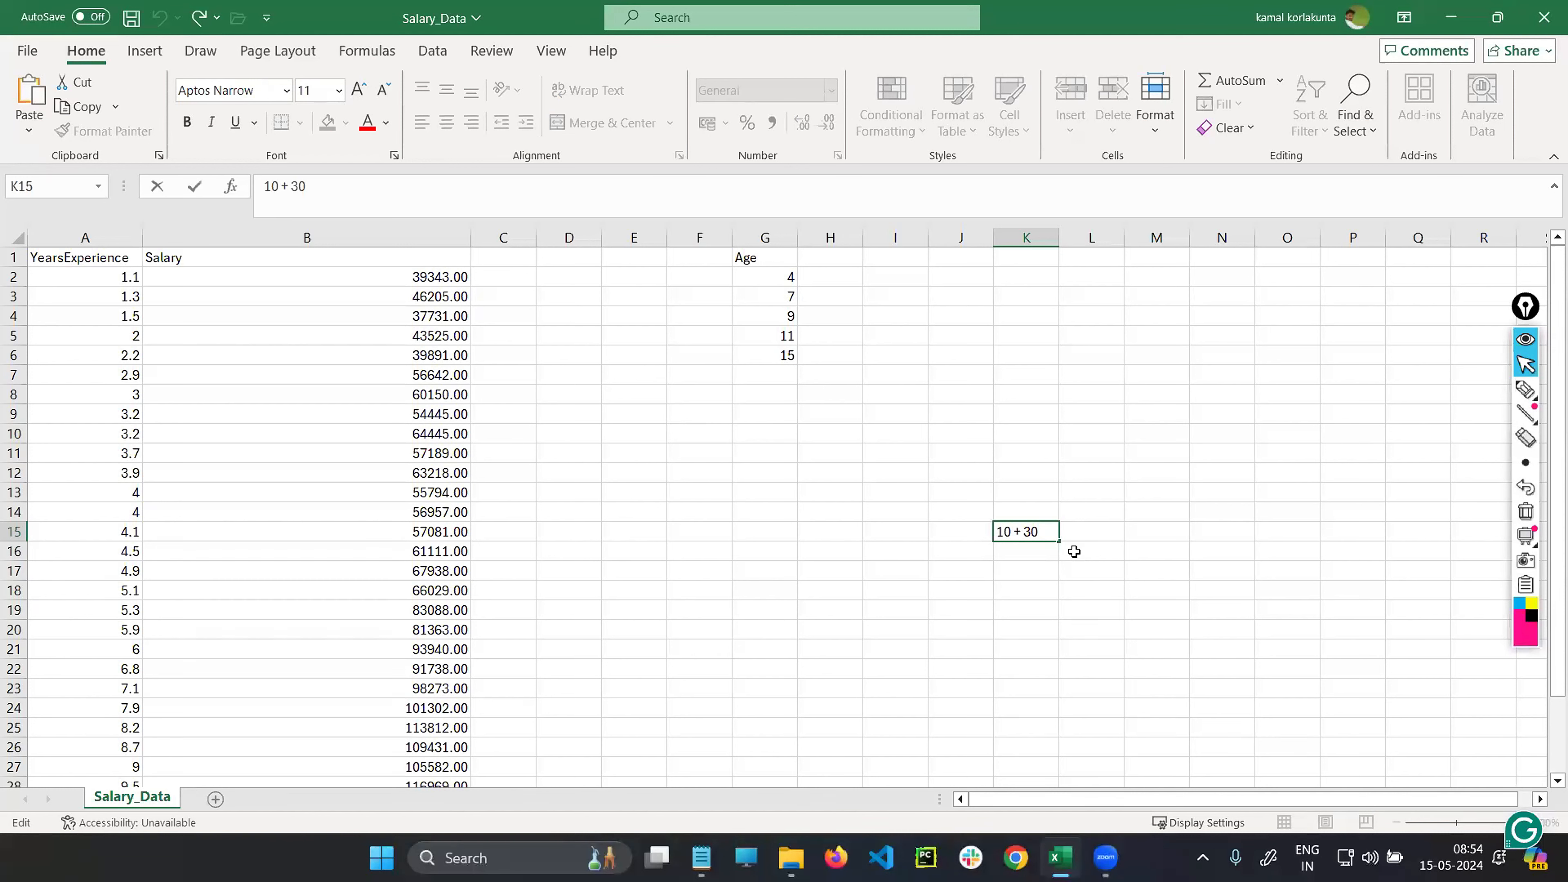
double_click(1014, 531)
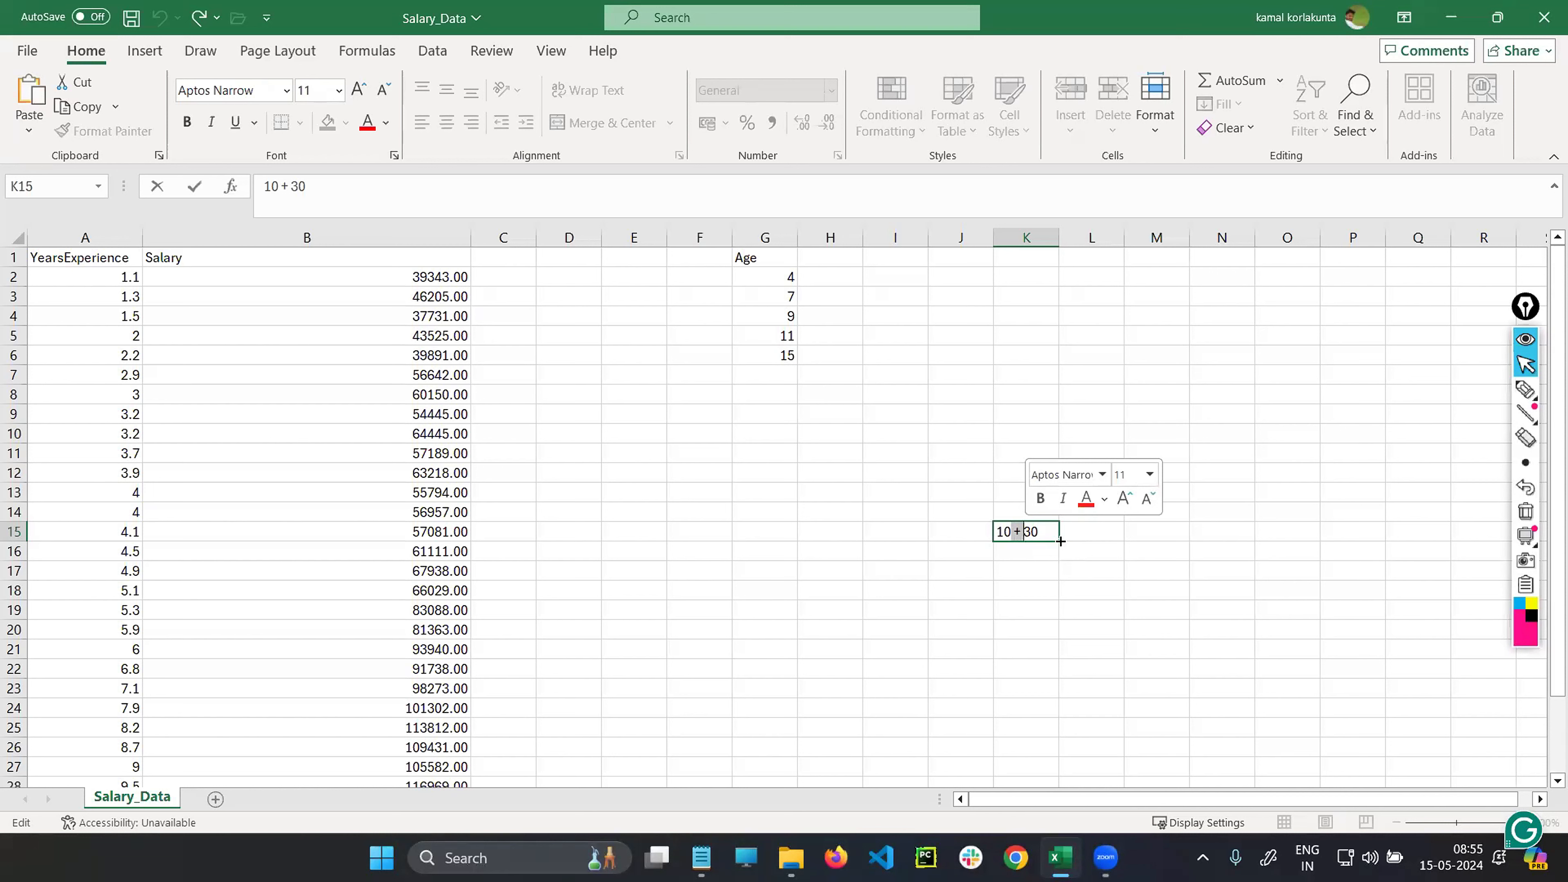
click(997, 532)
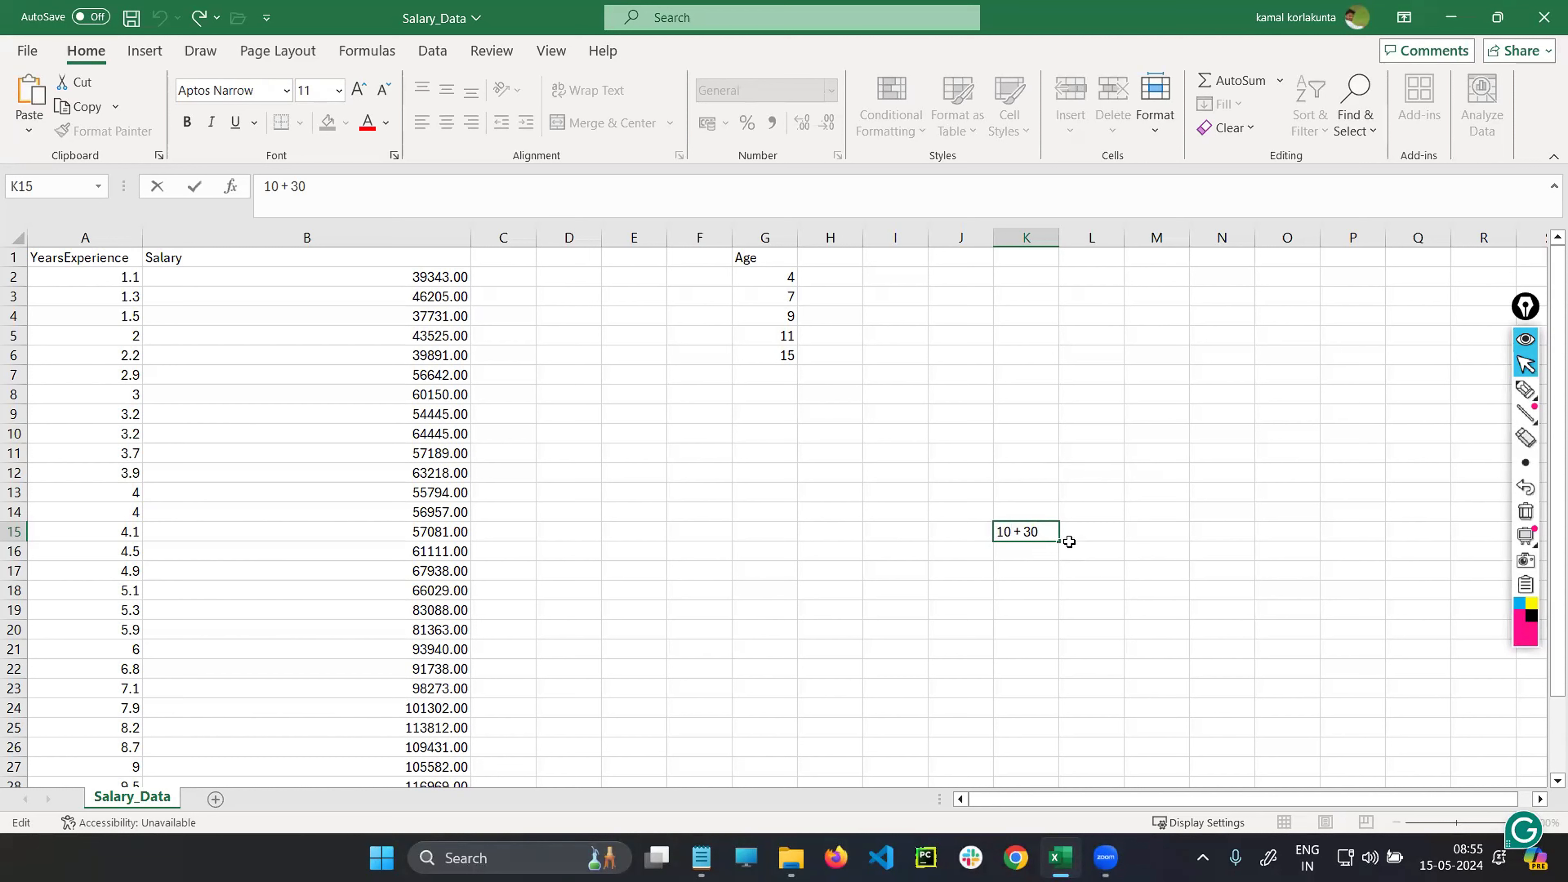
key(Return)
key(Return)
key(Return)
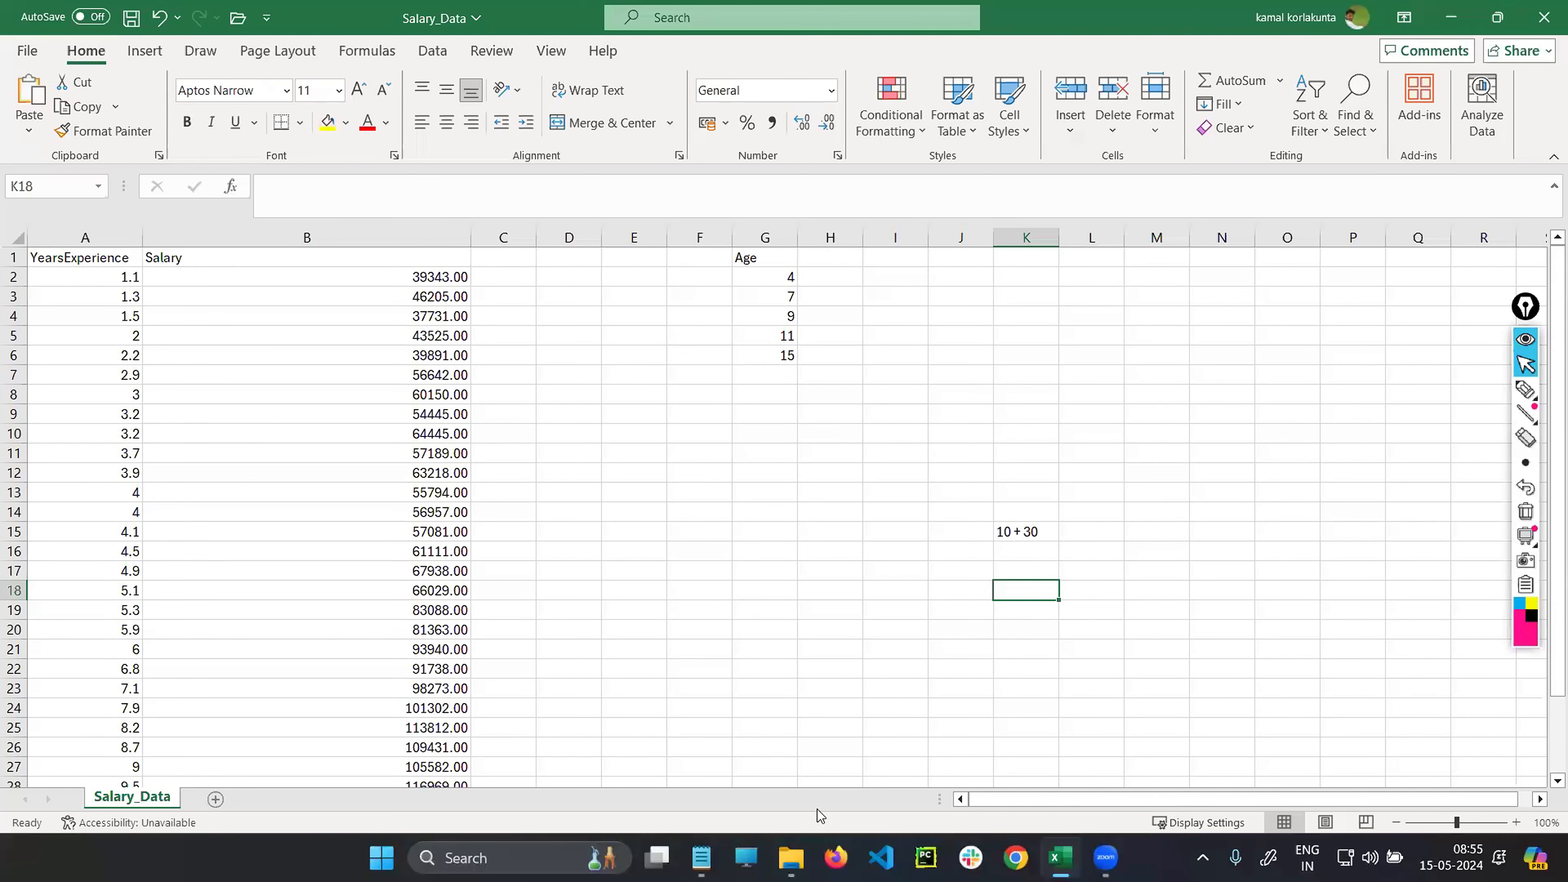
- Switch to Notepad and highlight the beginning of the Math Operations explanation, then clear the selection
click(701, 857)
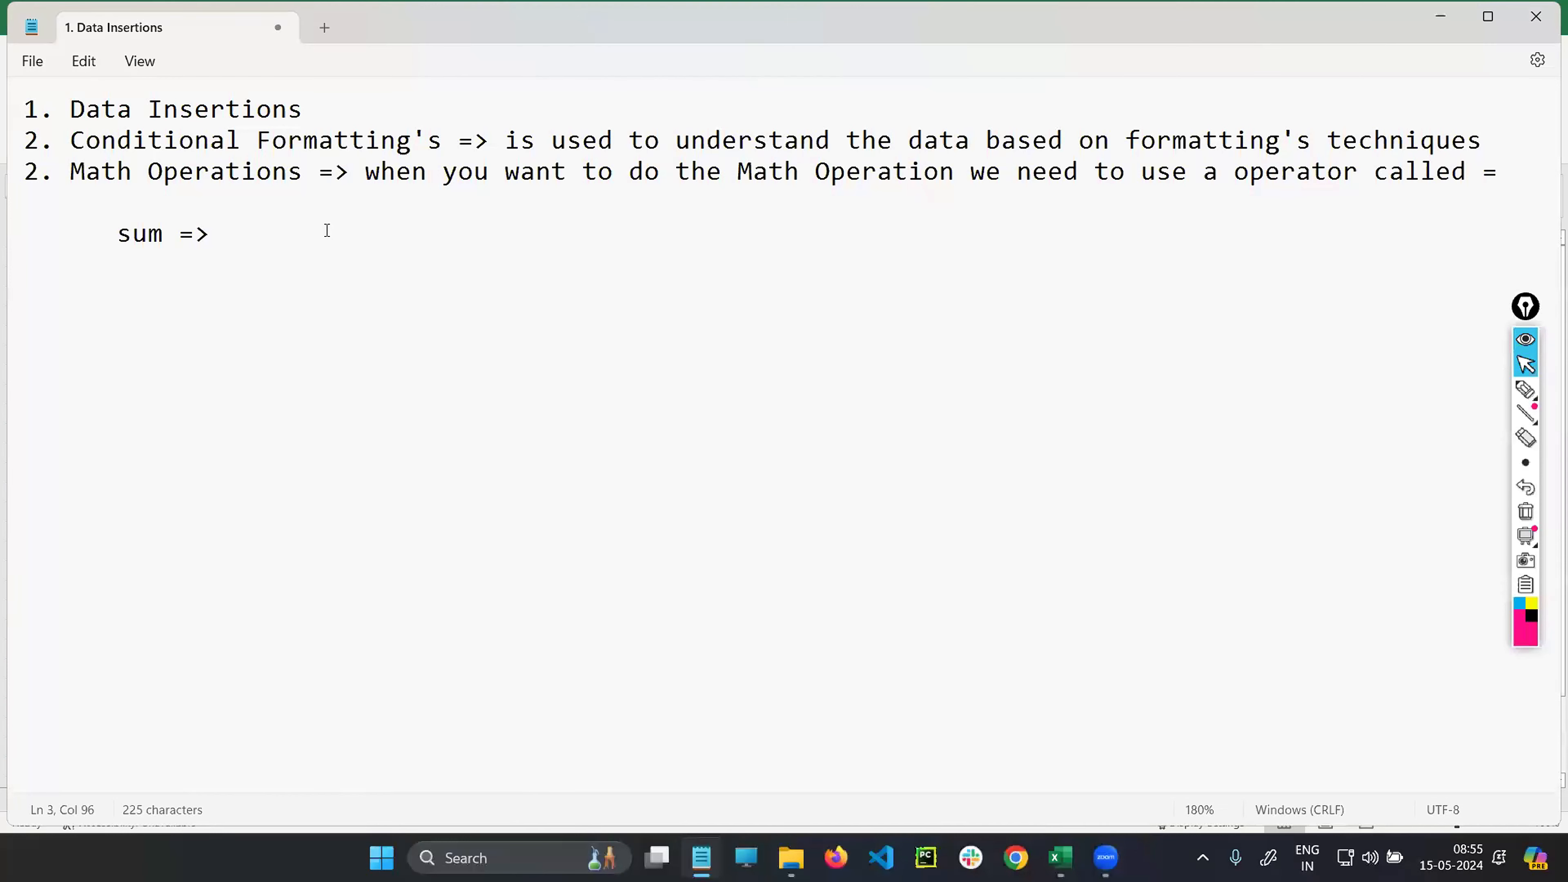
drag(365, 171, 967, 171)
click(1201, 643)
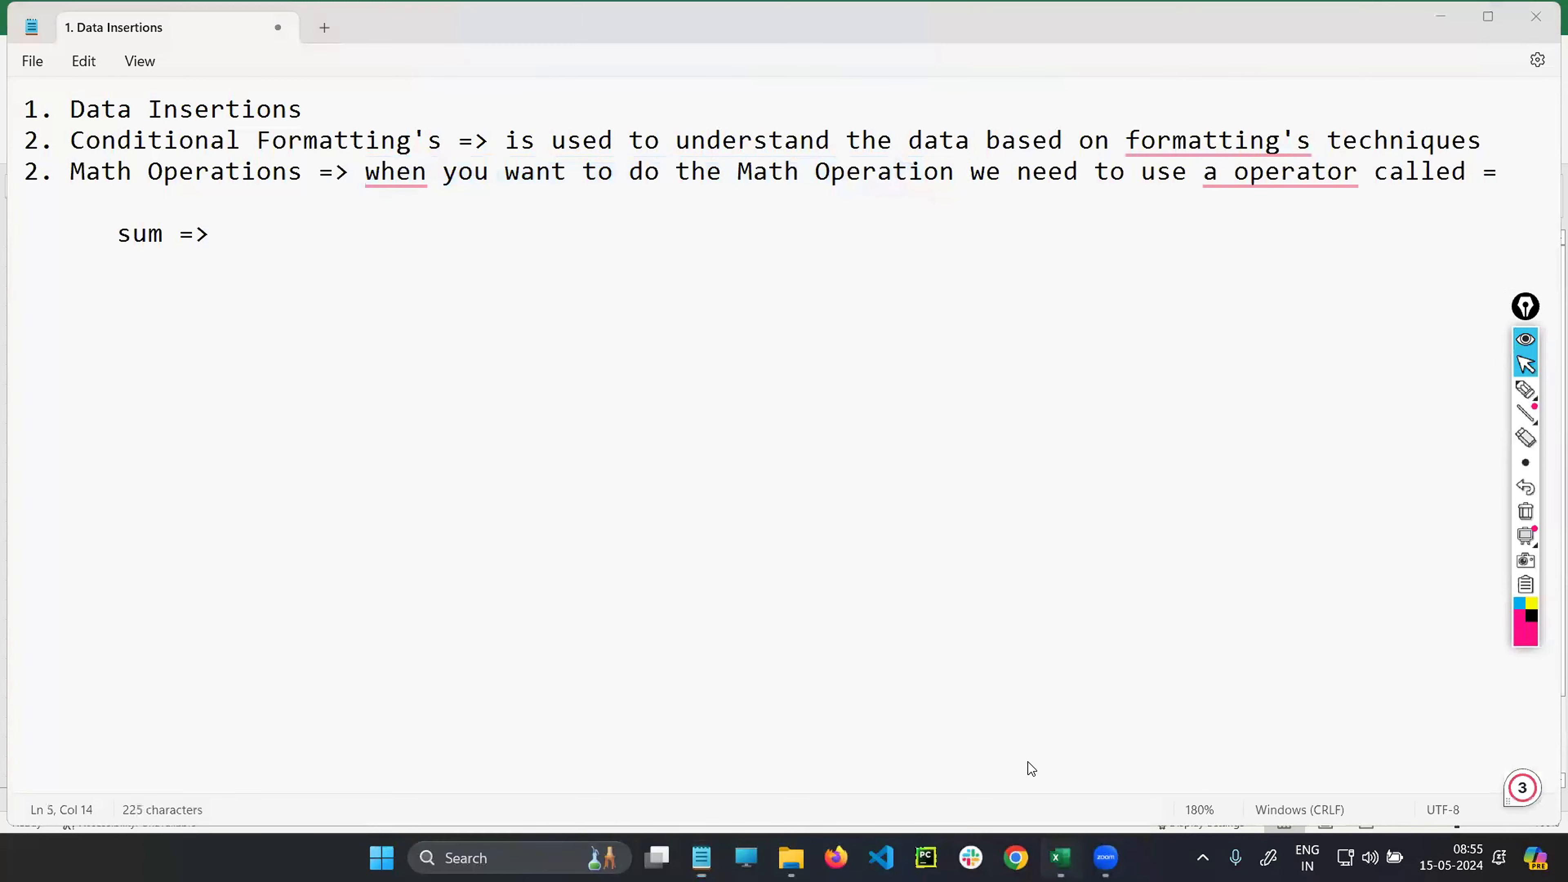
- Switch to Excel and enter the formula =10+30 in cell K18
key(alt+Tab)
double_click(1018, 594)
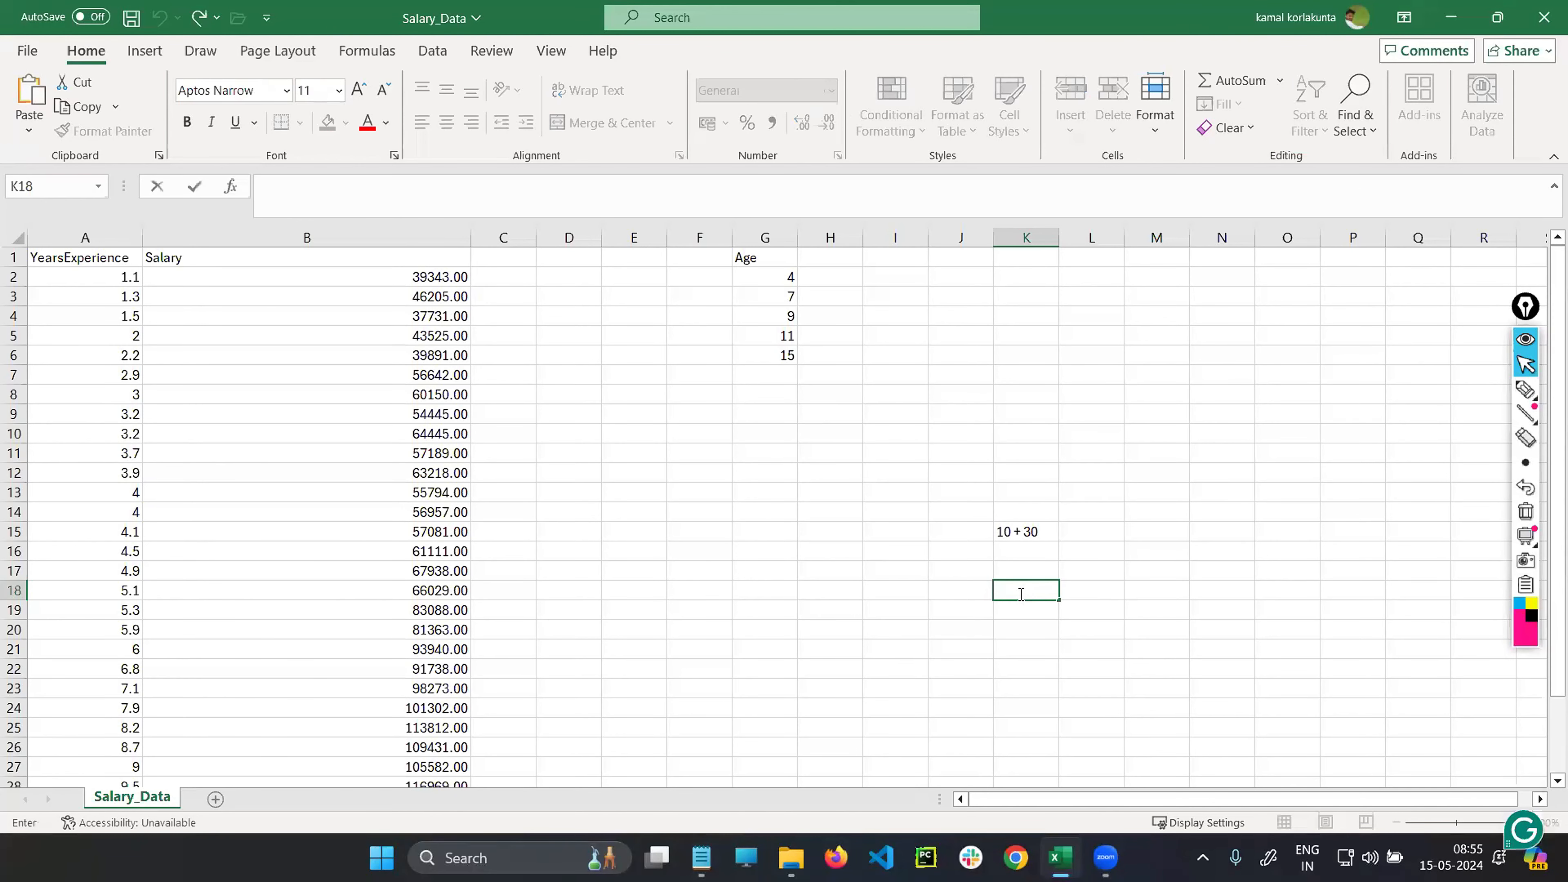
text(=)
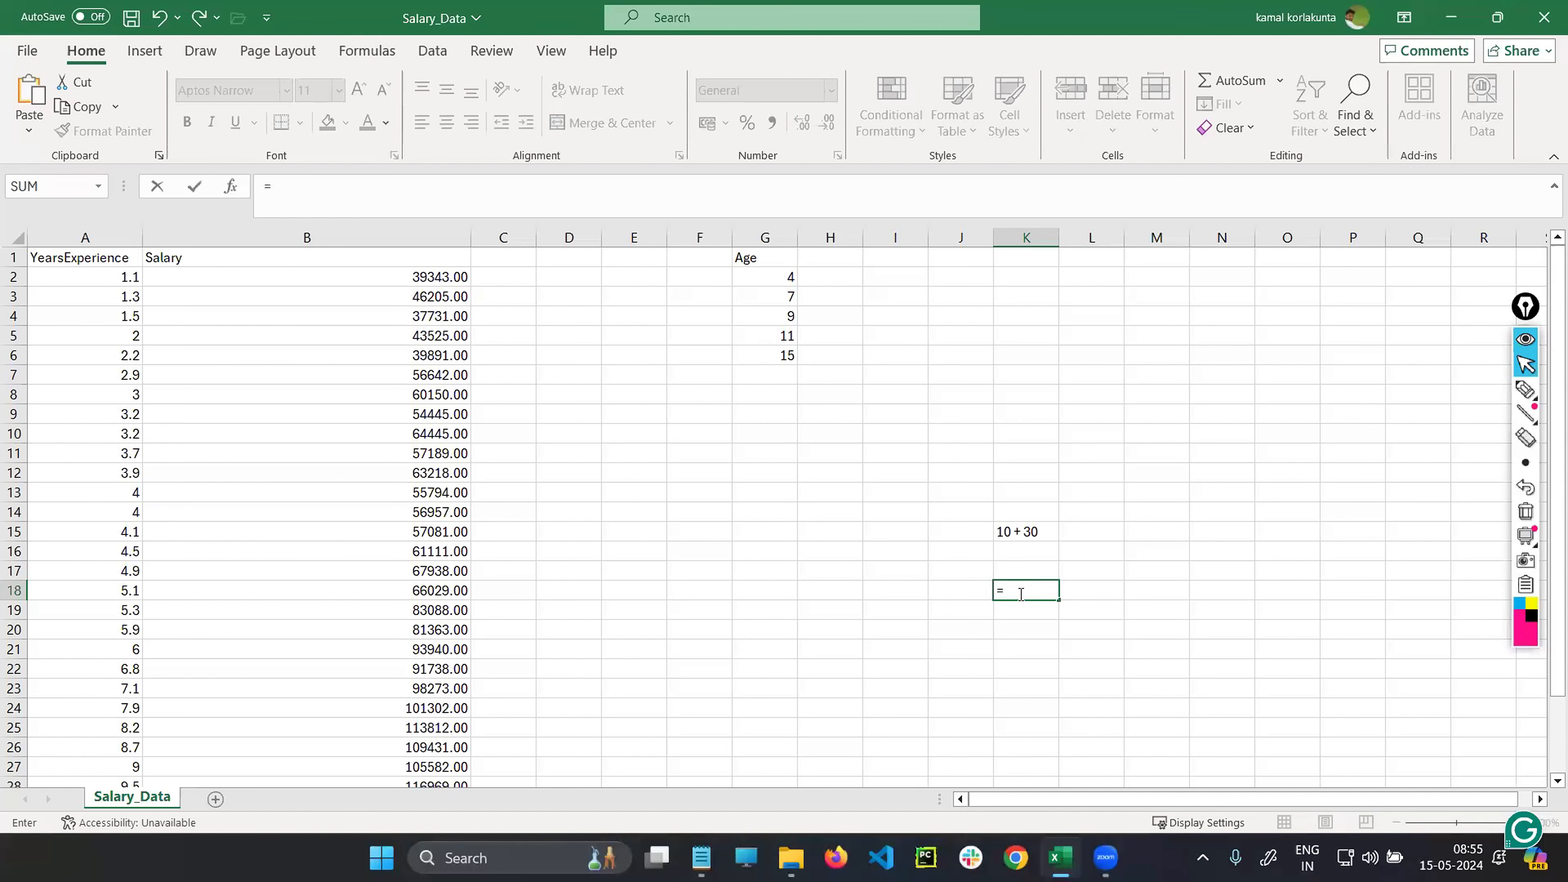
text(10 + 30)
key(BackSpace)
key(BackSpace)
key(ctrl+z)
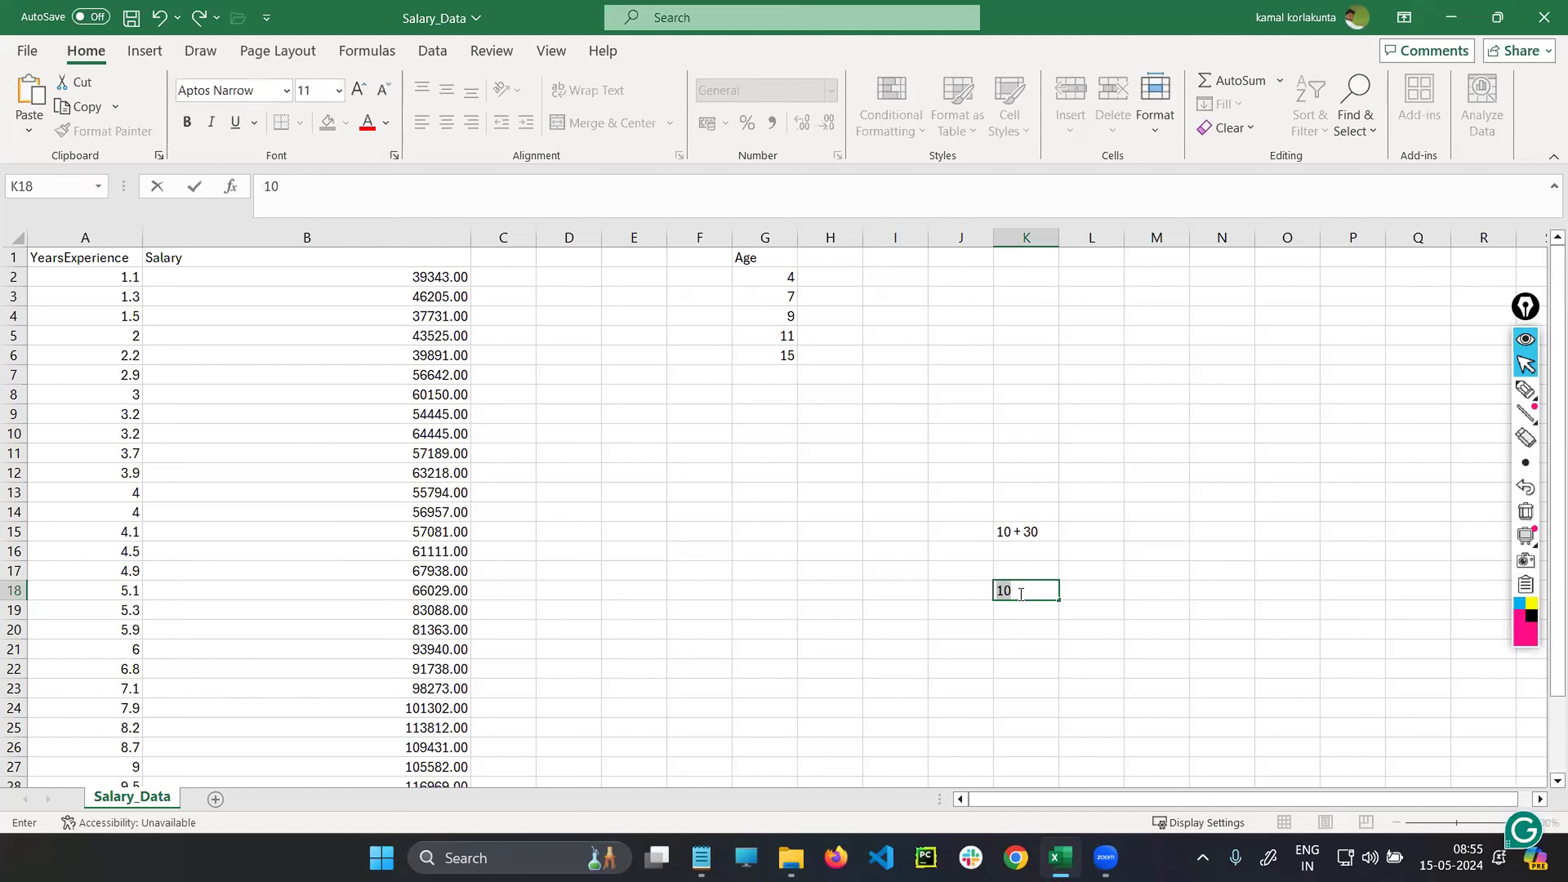
key(BackSpace)
text(=1)
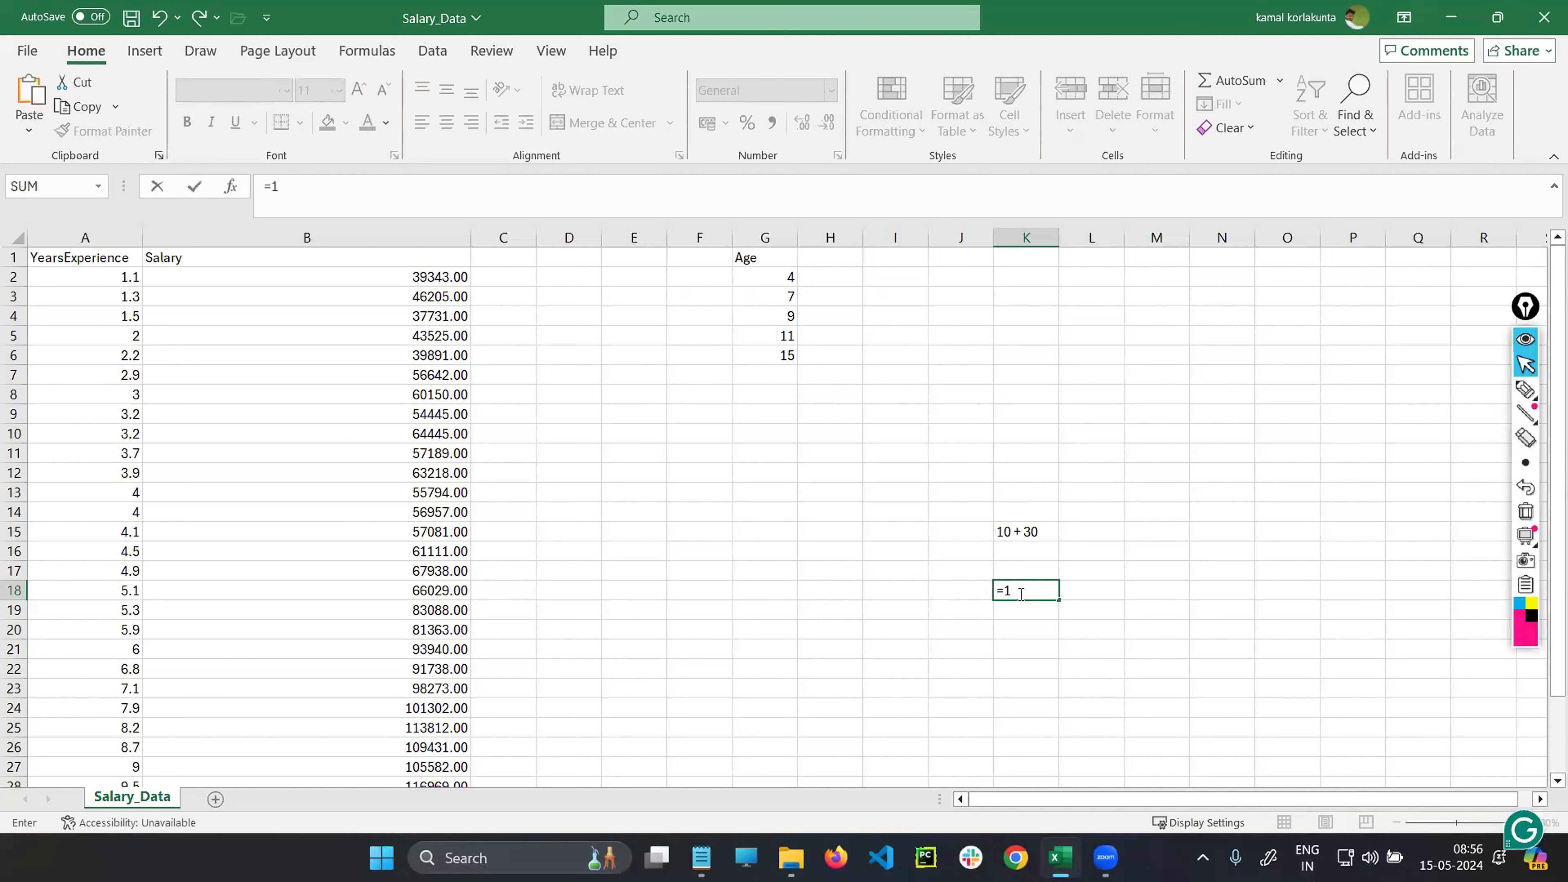
text(0+30)
key(Return)
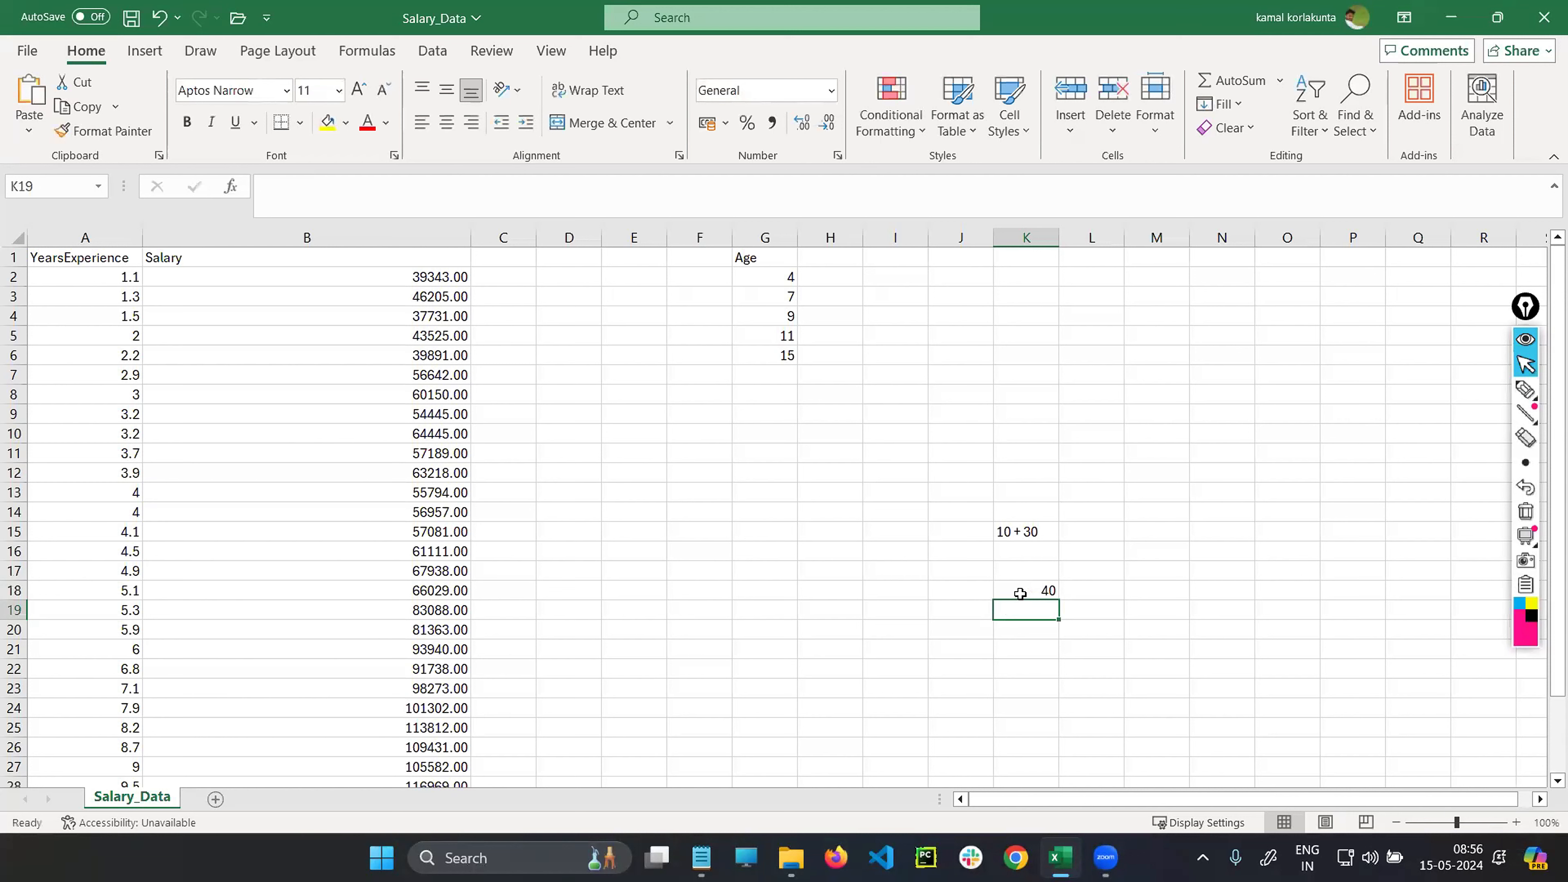
- Outline the result in cell K18 with the pen, erase the mark, and reselect the cell
click(1027, 590)
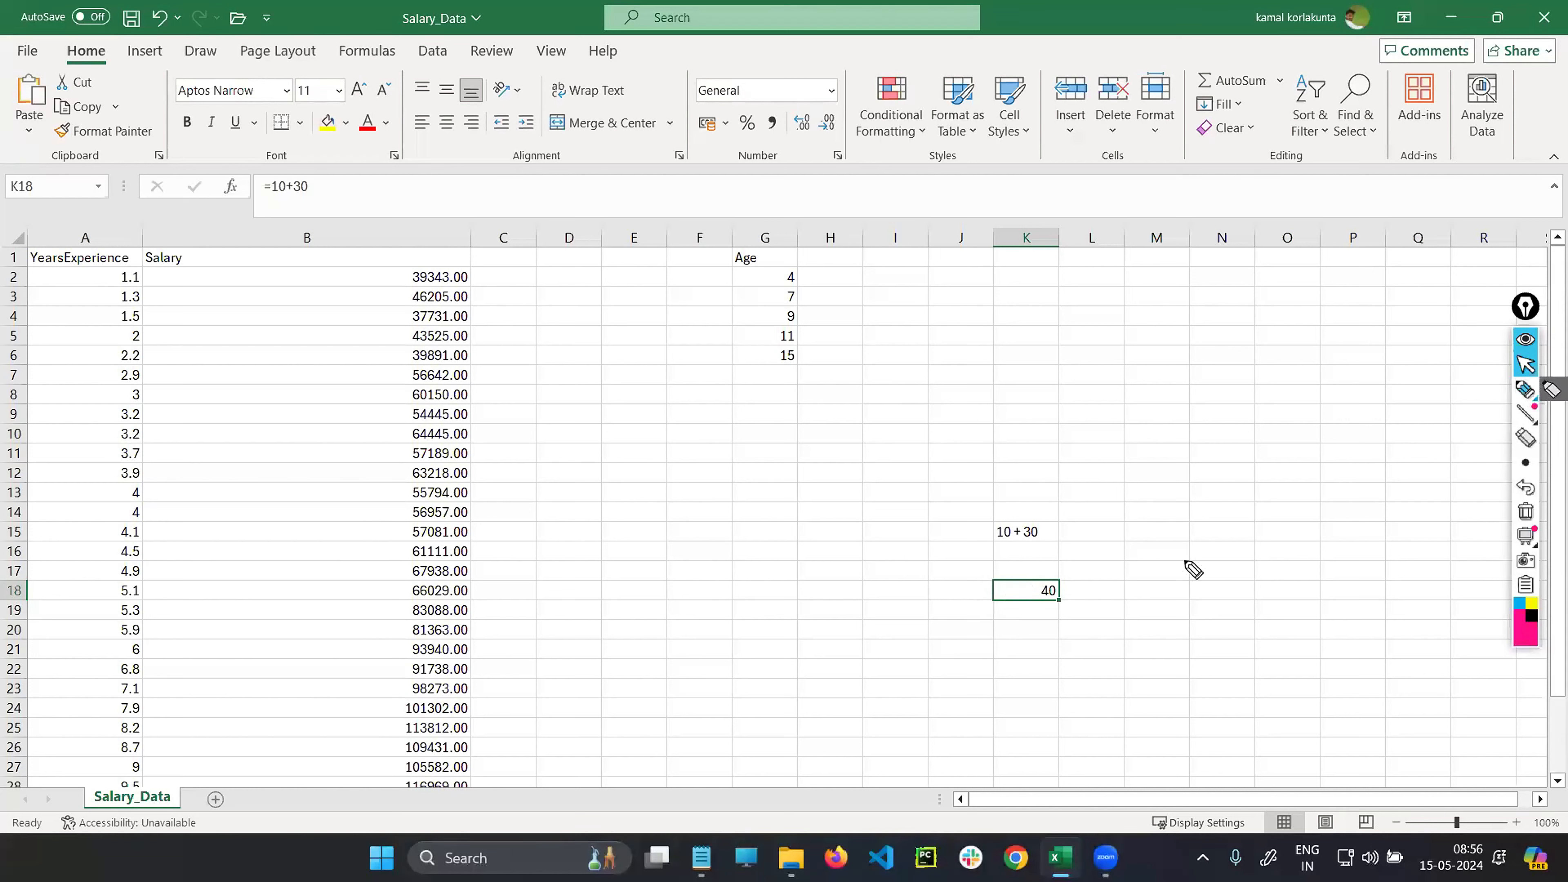
click(1526, 389)
mouse_move(1049, 586)
mouse_down()
mouse_move(997, 595)
mouse_move(1057, 584)
mouse_up()
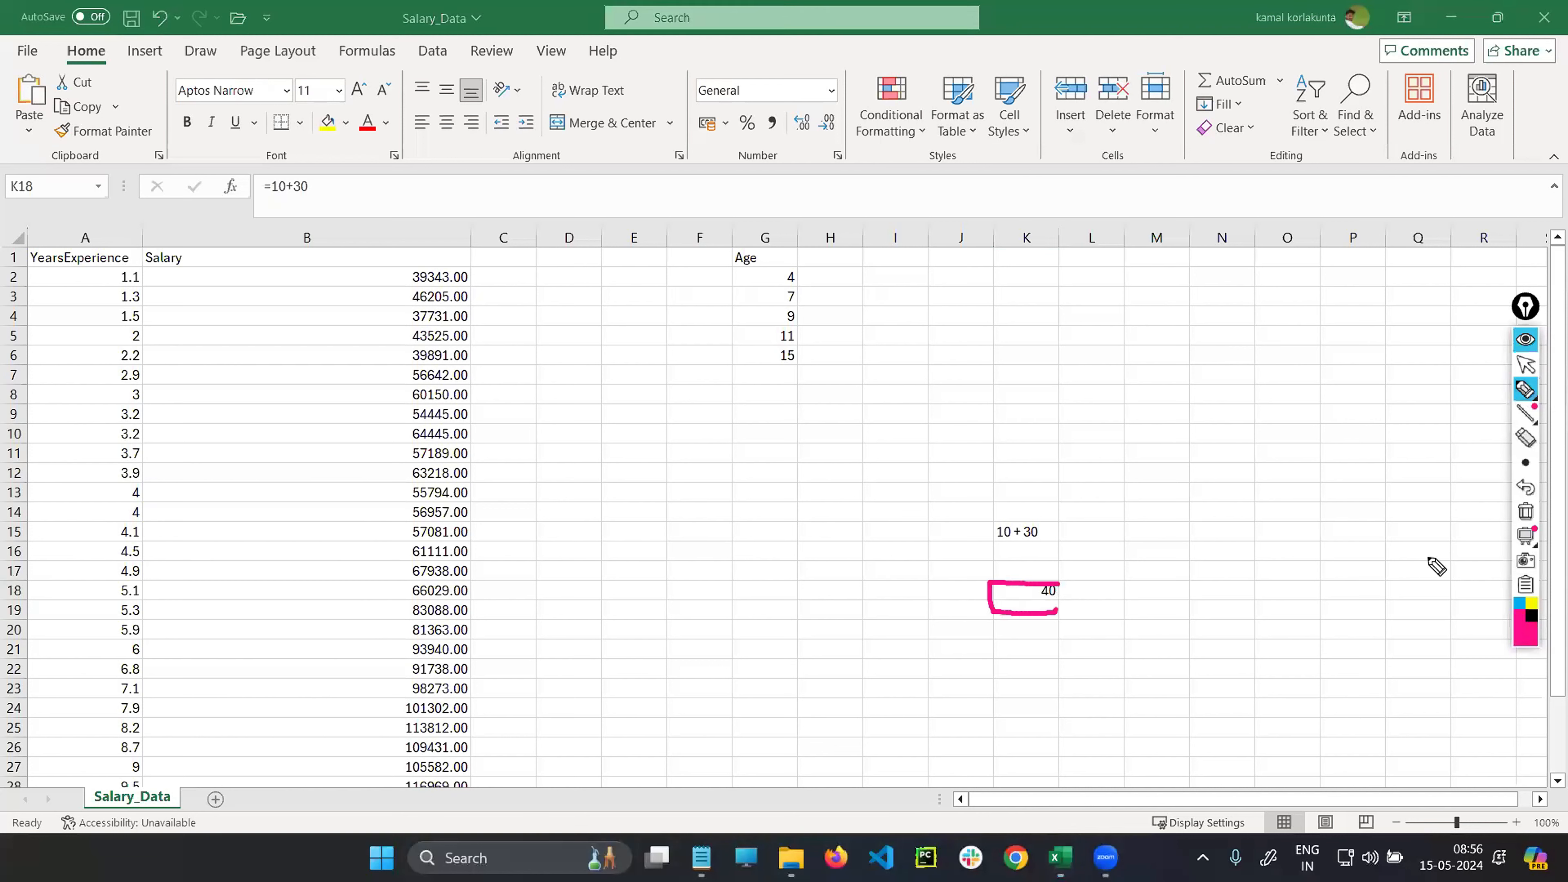
click(1526, 512)
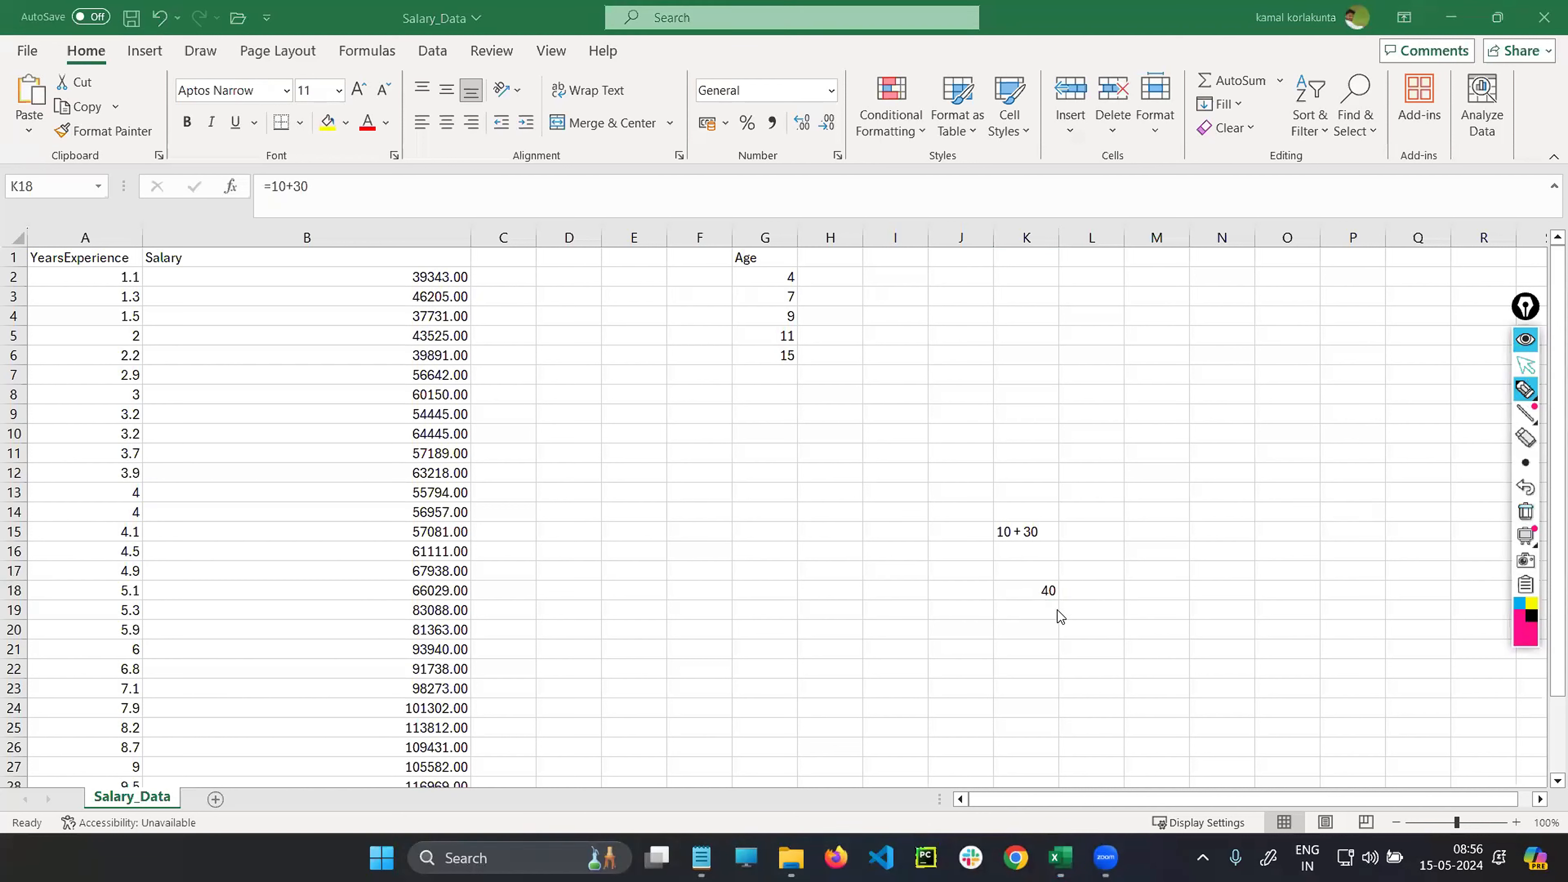
click(1525, 364)
click(1022, 591)
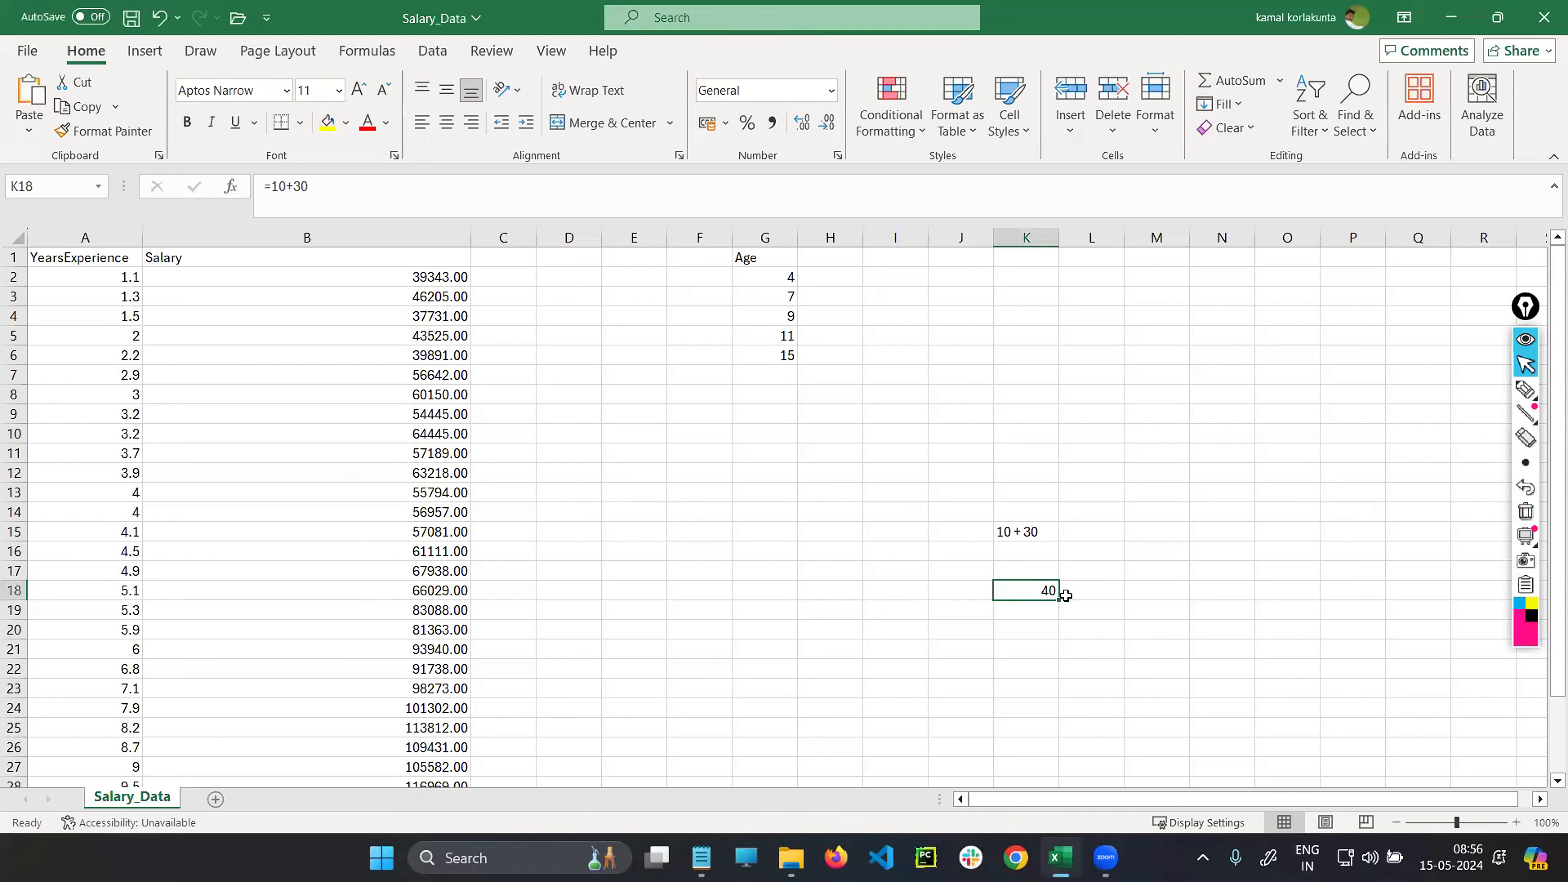
- Circle cell K18 with the pen, draw an arrow from it to its formula in the formula bar, and remove the marks
click(1526, 392)
click(1060, 589)
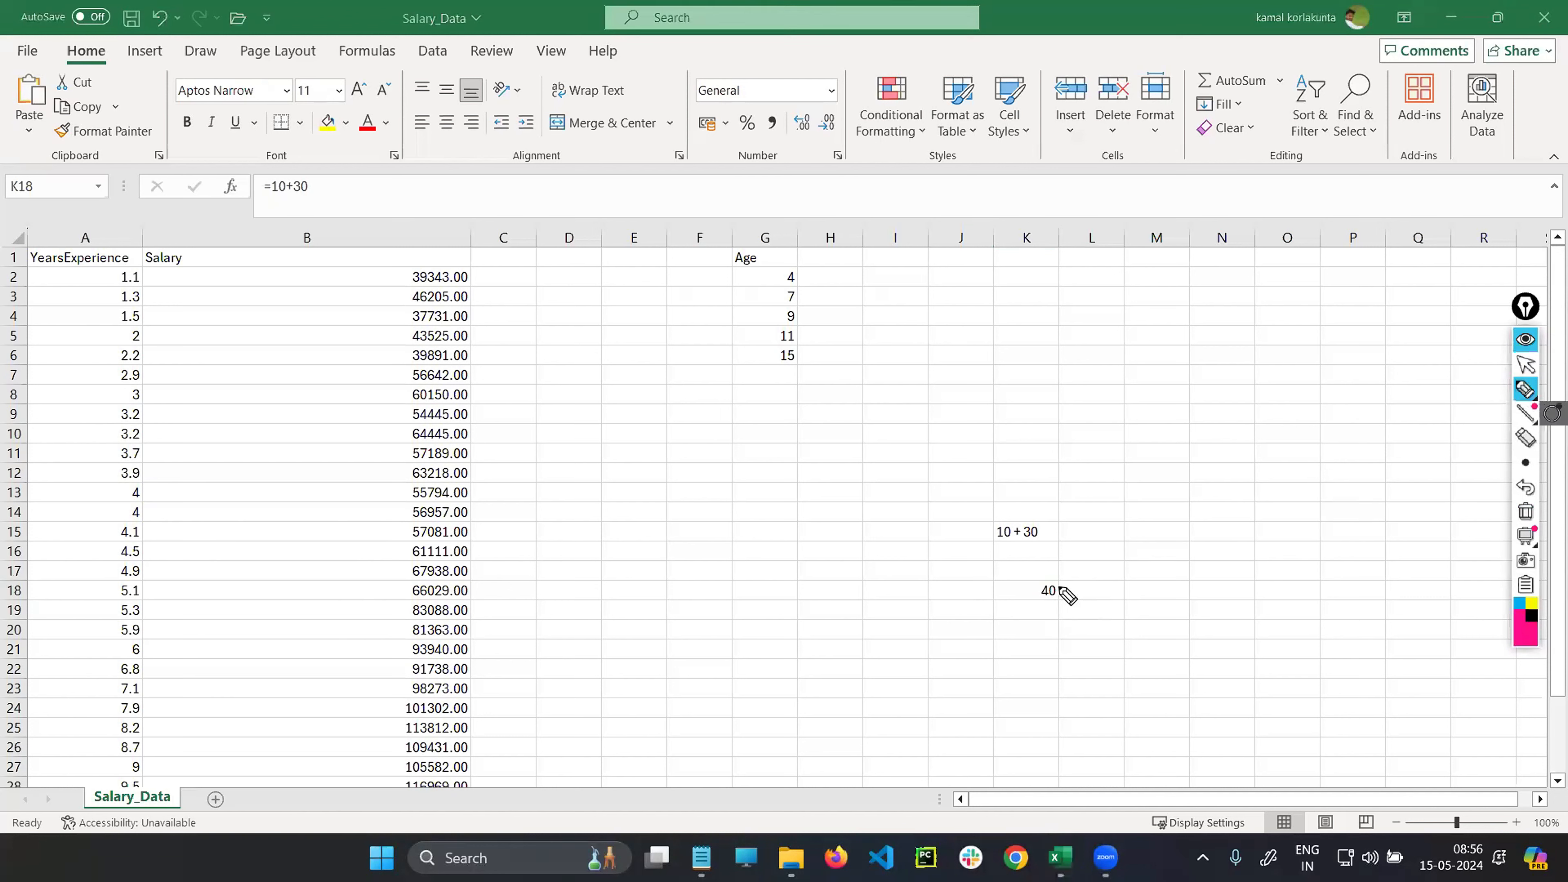
mouse_move(1003, 603)
mouse_down()
mouse_move(1054, 590)
mouse_move(338, 199)
mouse_move(338, 174)
mouse_move(341, 212)
mouse_up()
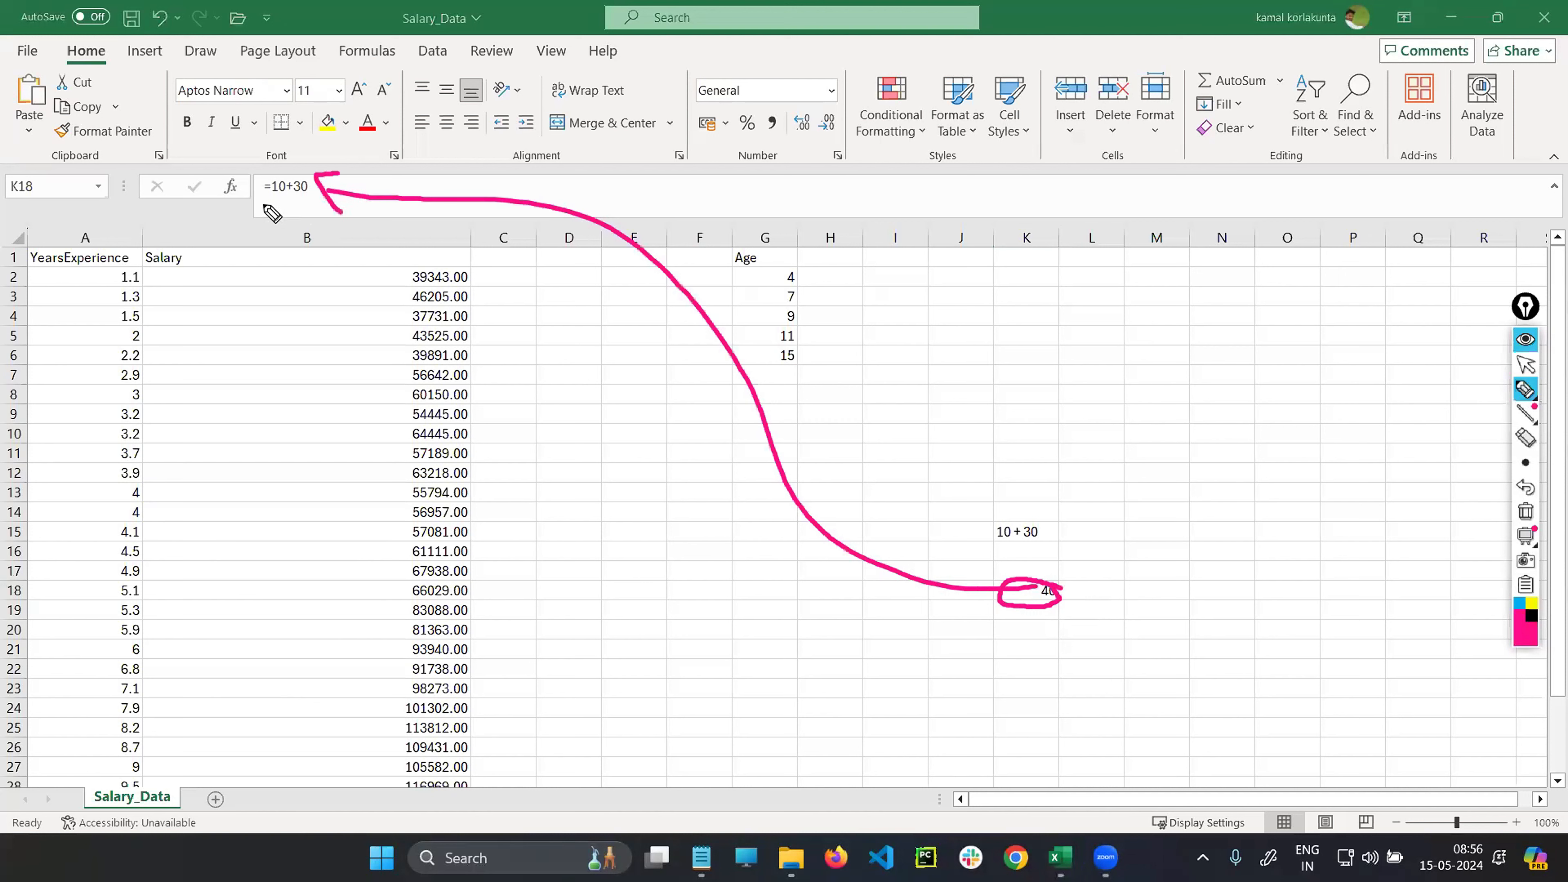
drag(312, 204, 302, 216)
click(1525, 370)
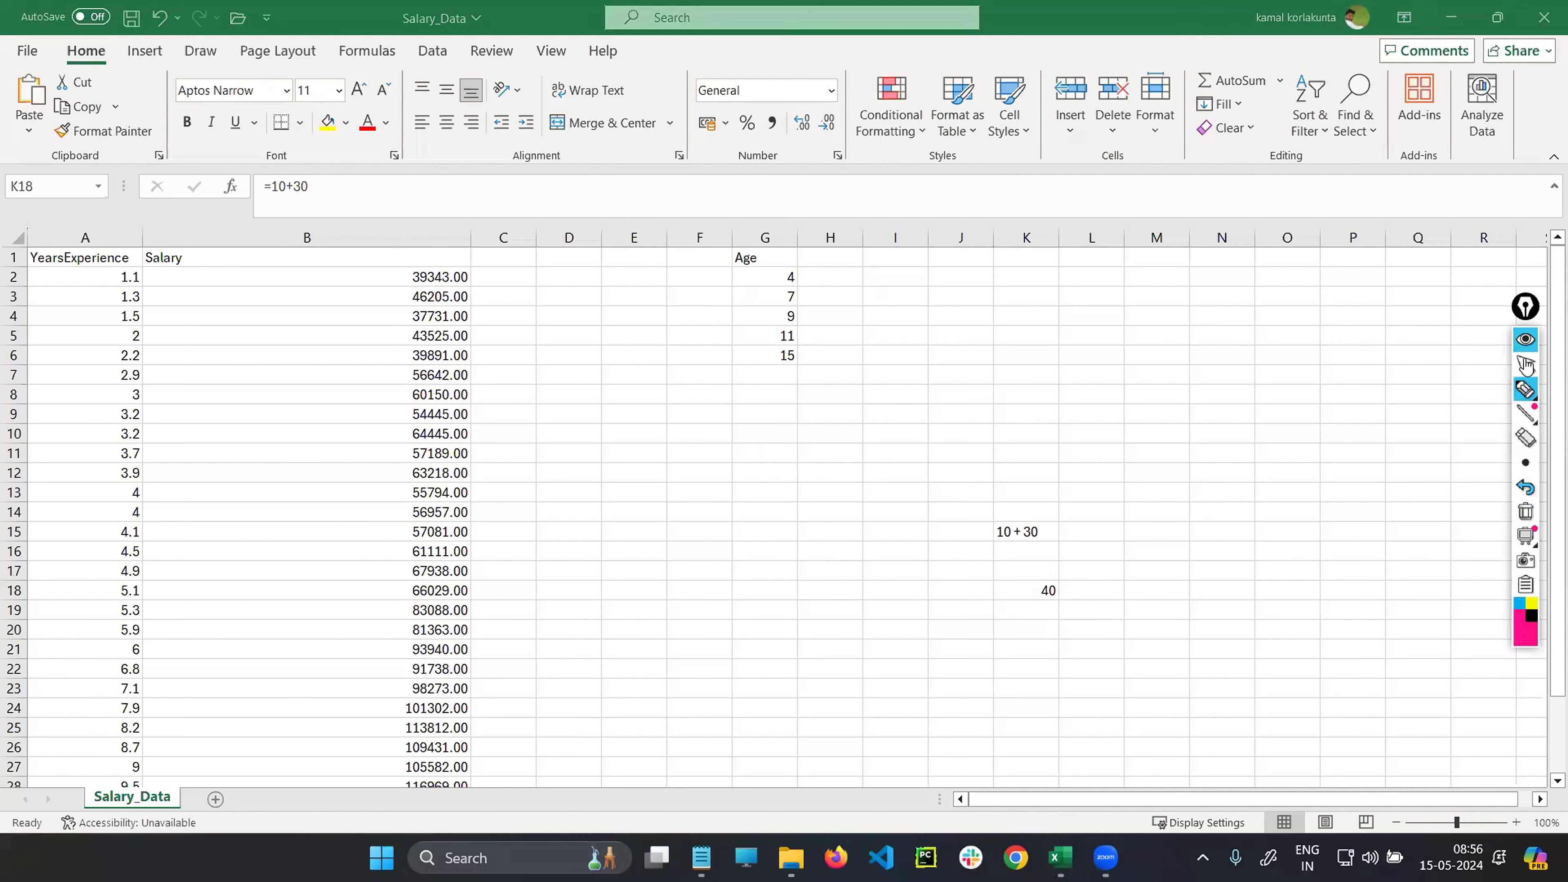
click(1047, 592)
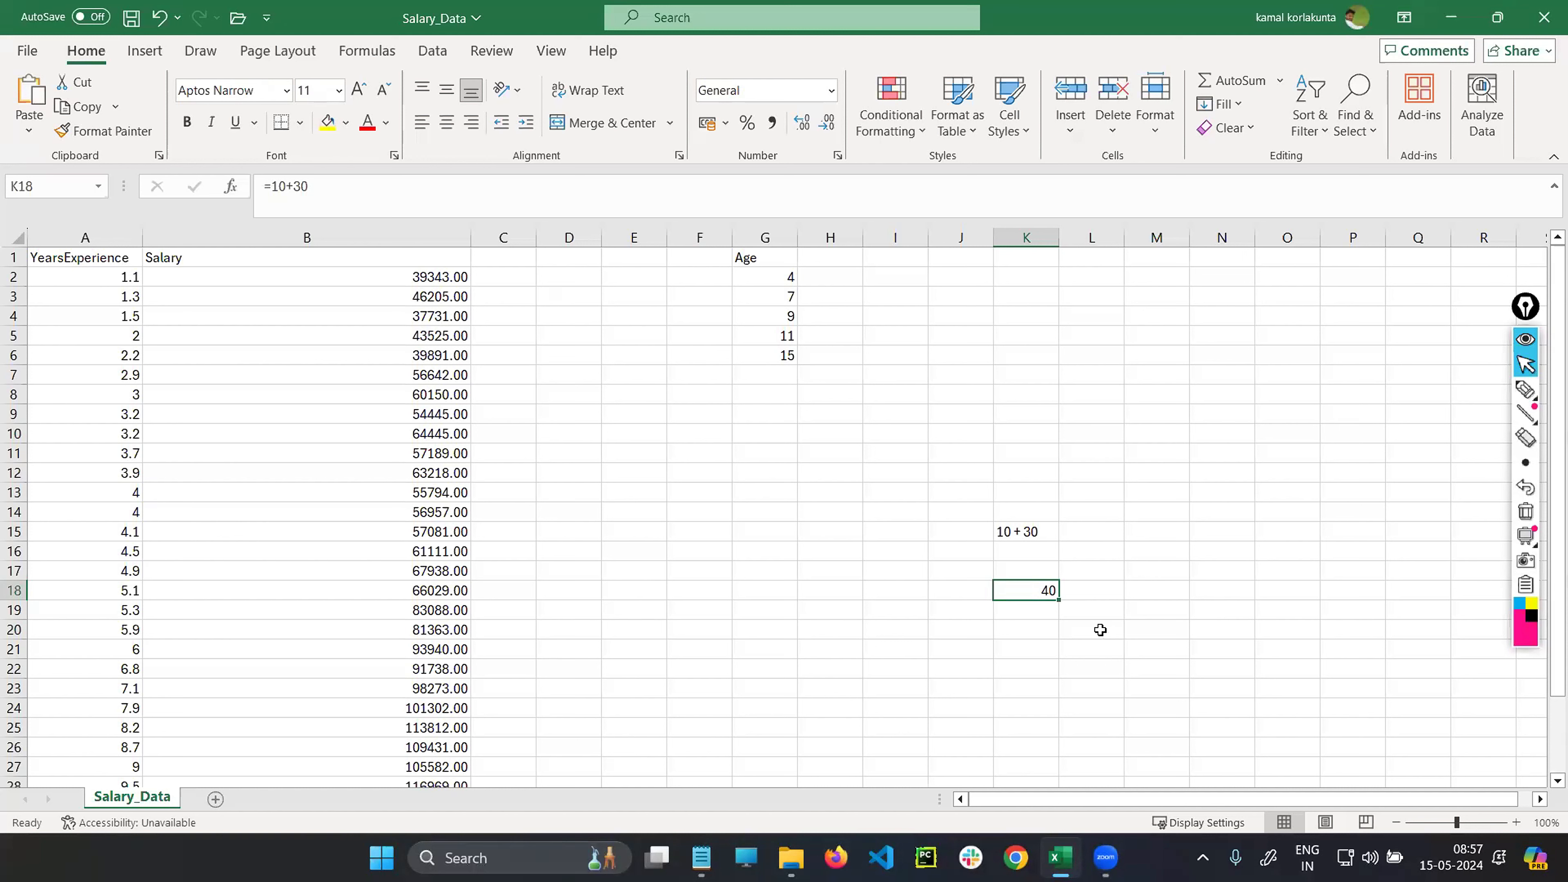
- Circle the values in cells A13 and B22 with the pen and connect them with a line
click(1525, 412)
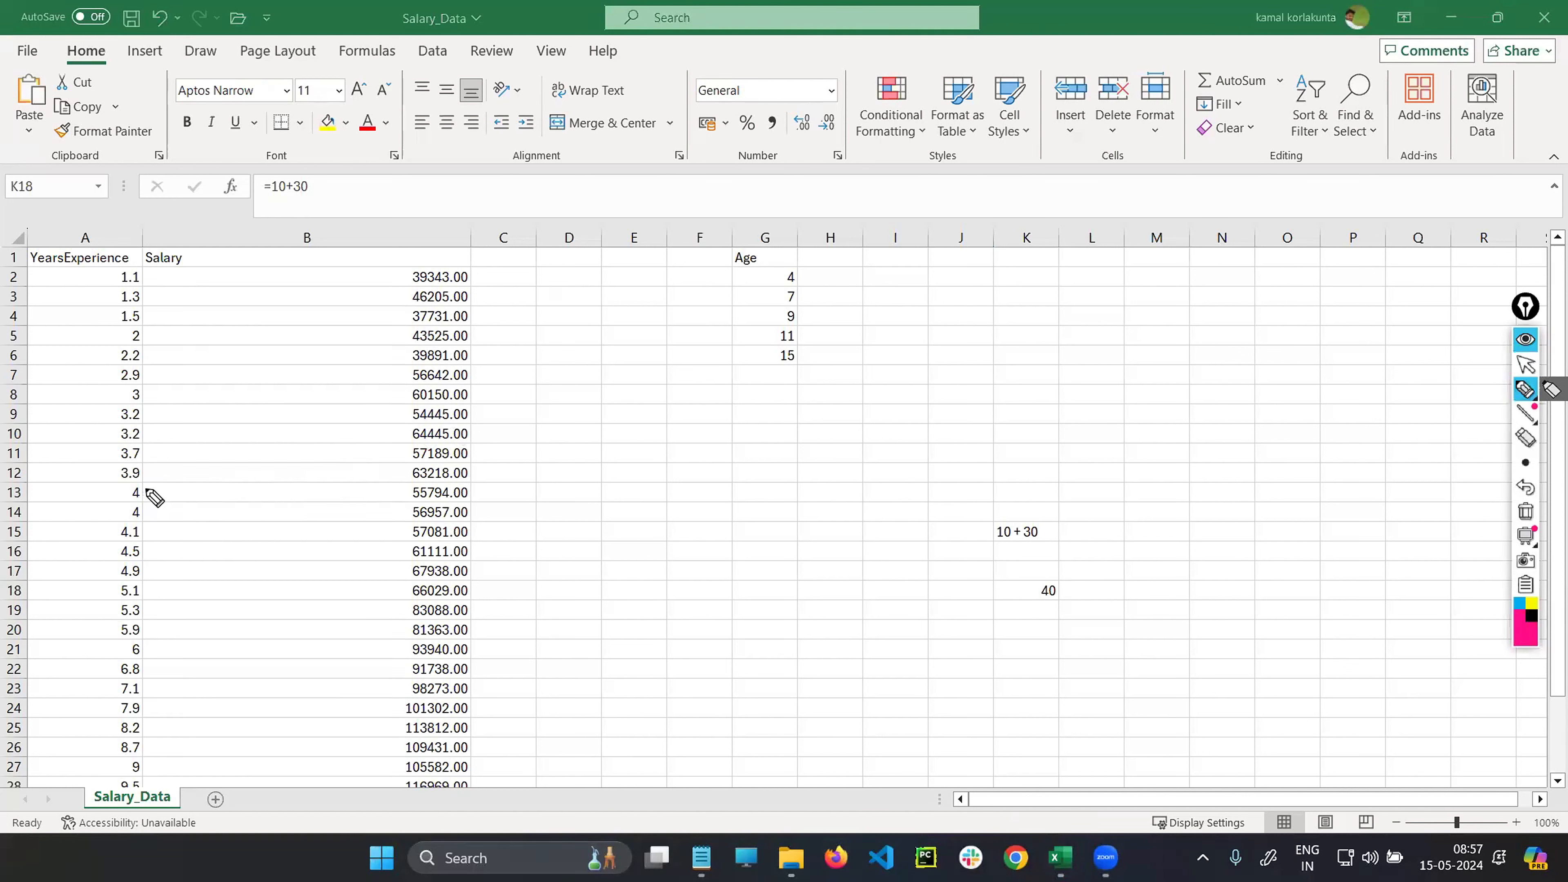
mouse_move(147, 488)
mouse_down()
mouse_move(125, 501)
mouse_move(155, 493)
mouse_move(394, 676)
mouse_move(421, 686)
mouse_move(463, 652)
mouse_up()
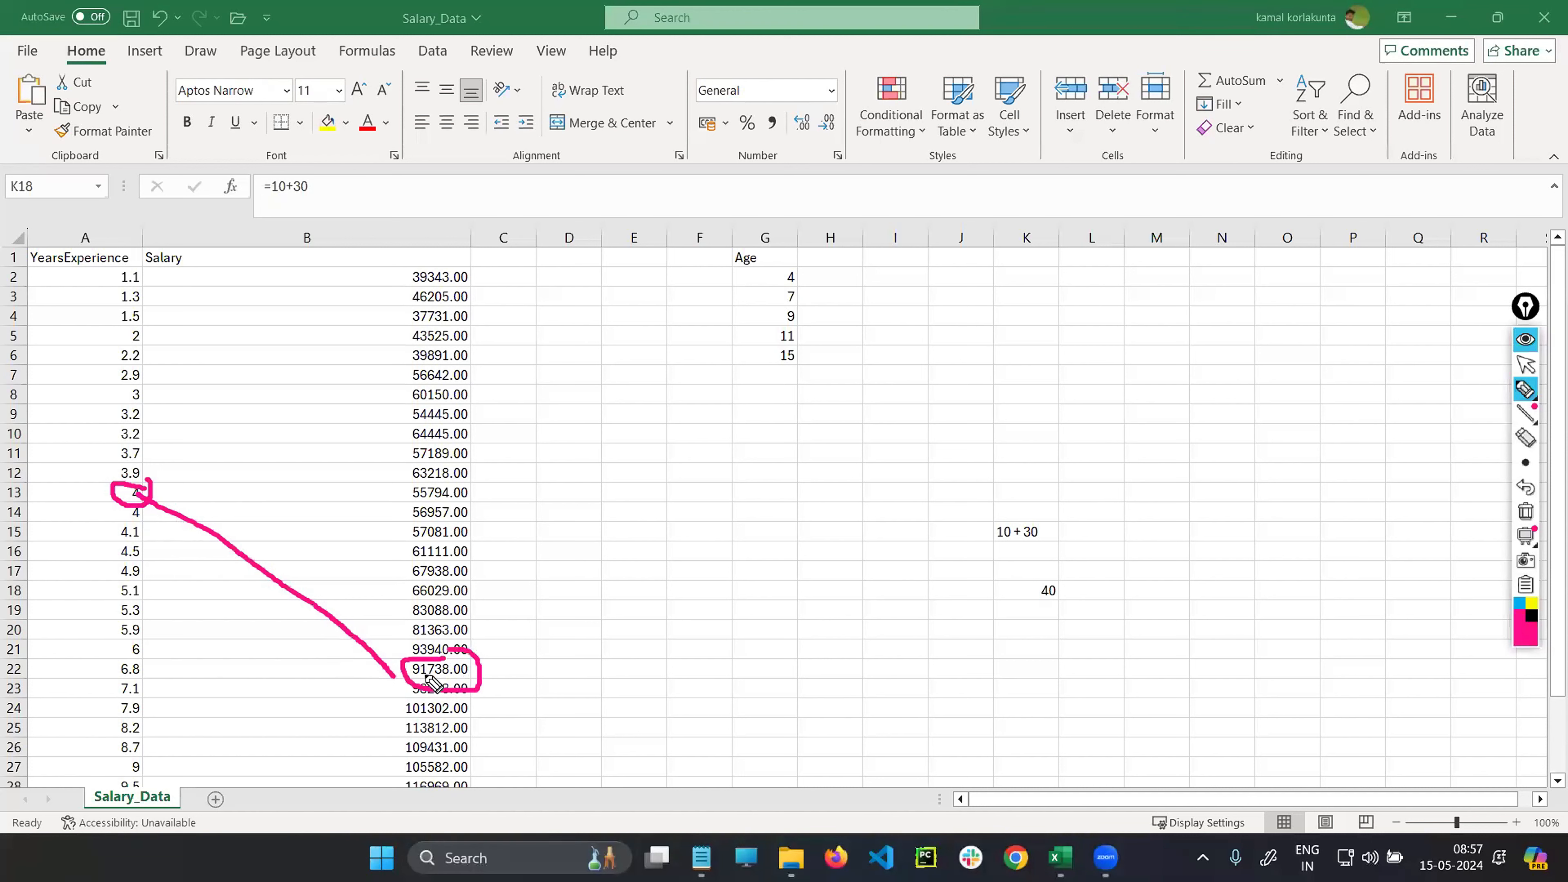
click(1523, 366)
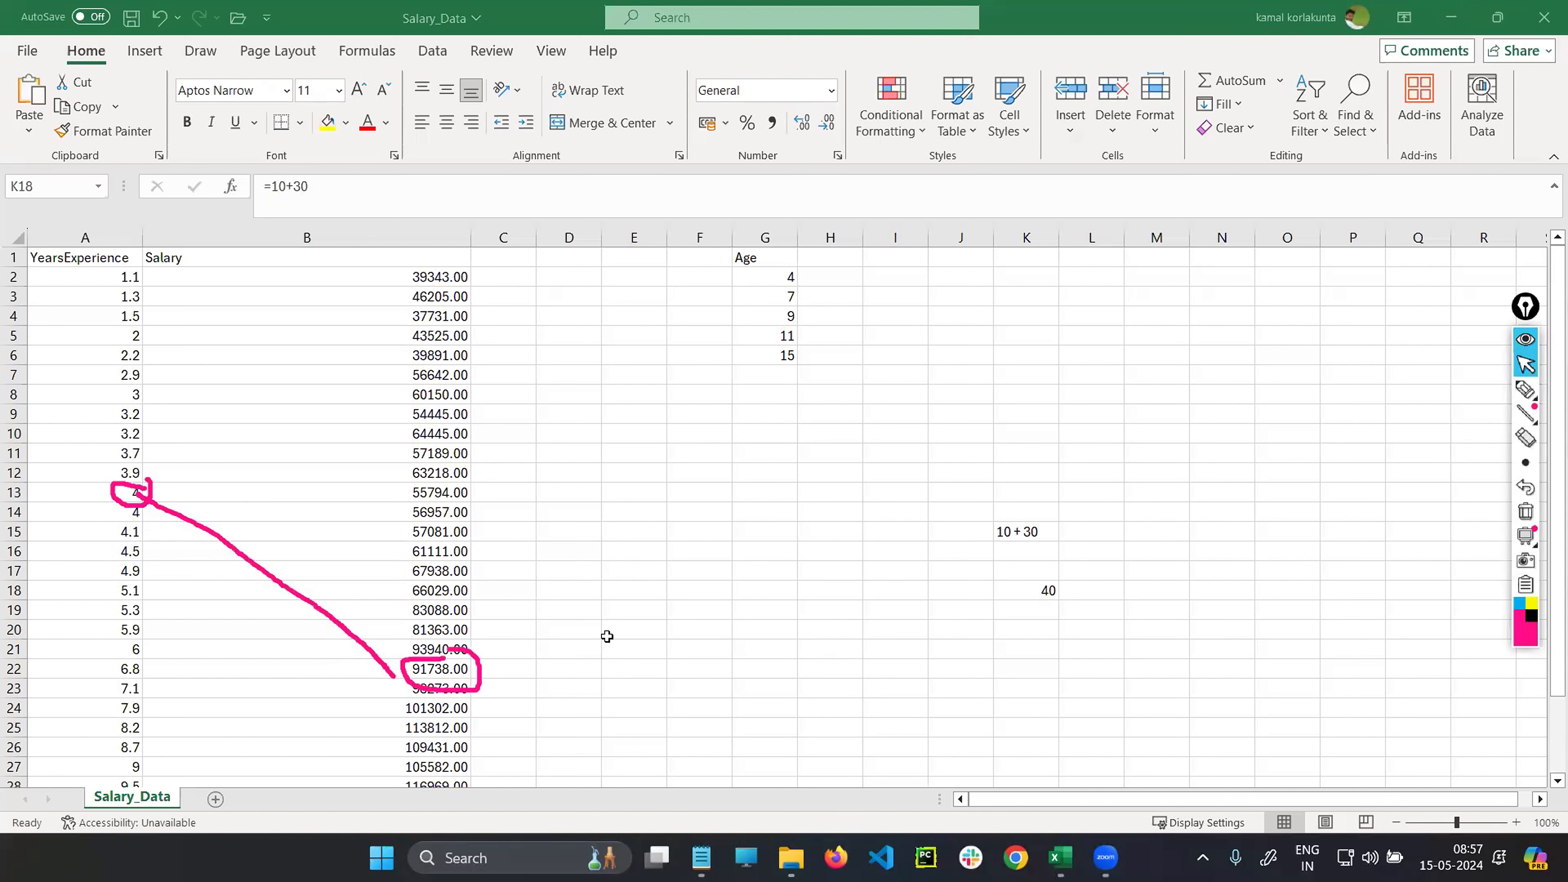
- Remove the stray cell reference from the formula in cell K18 and commit it as =10+30
key(F2)
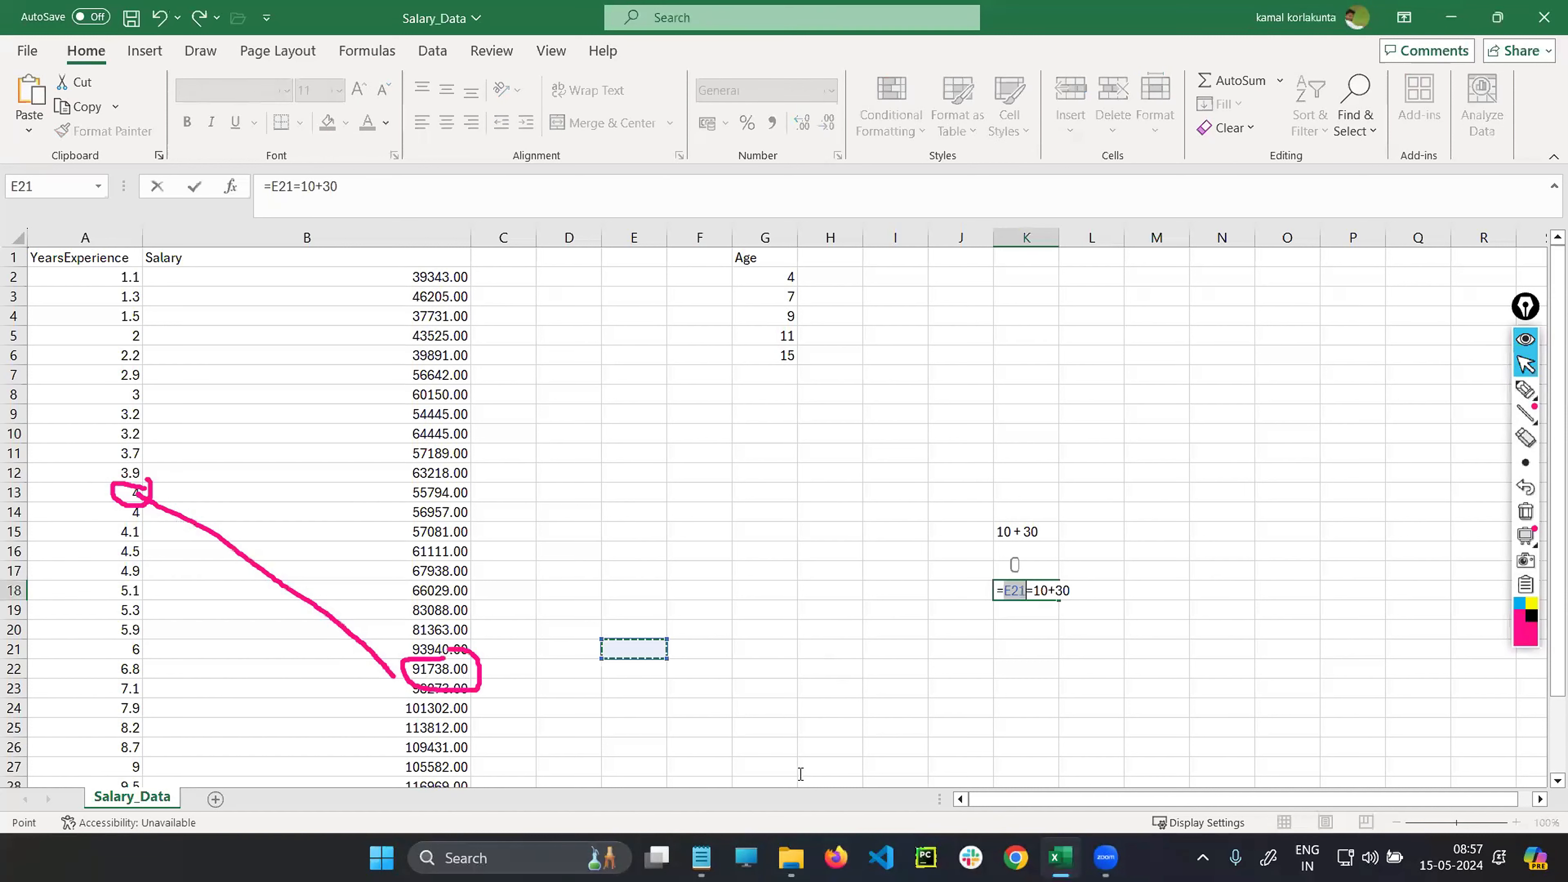
click(800, 774)
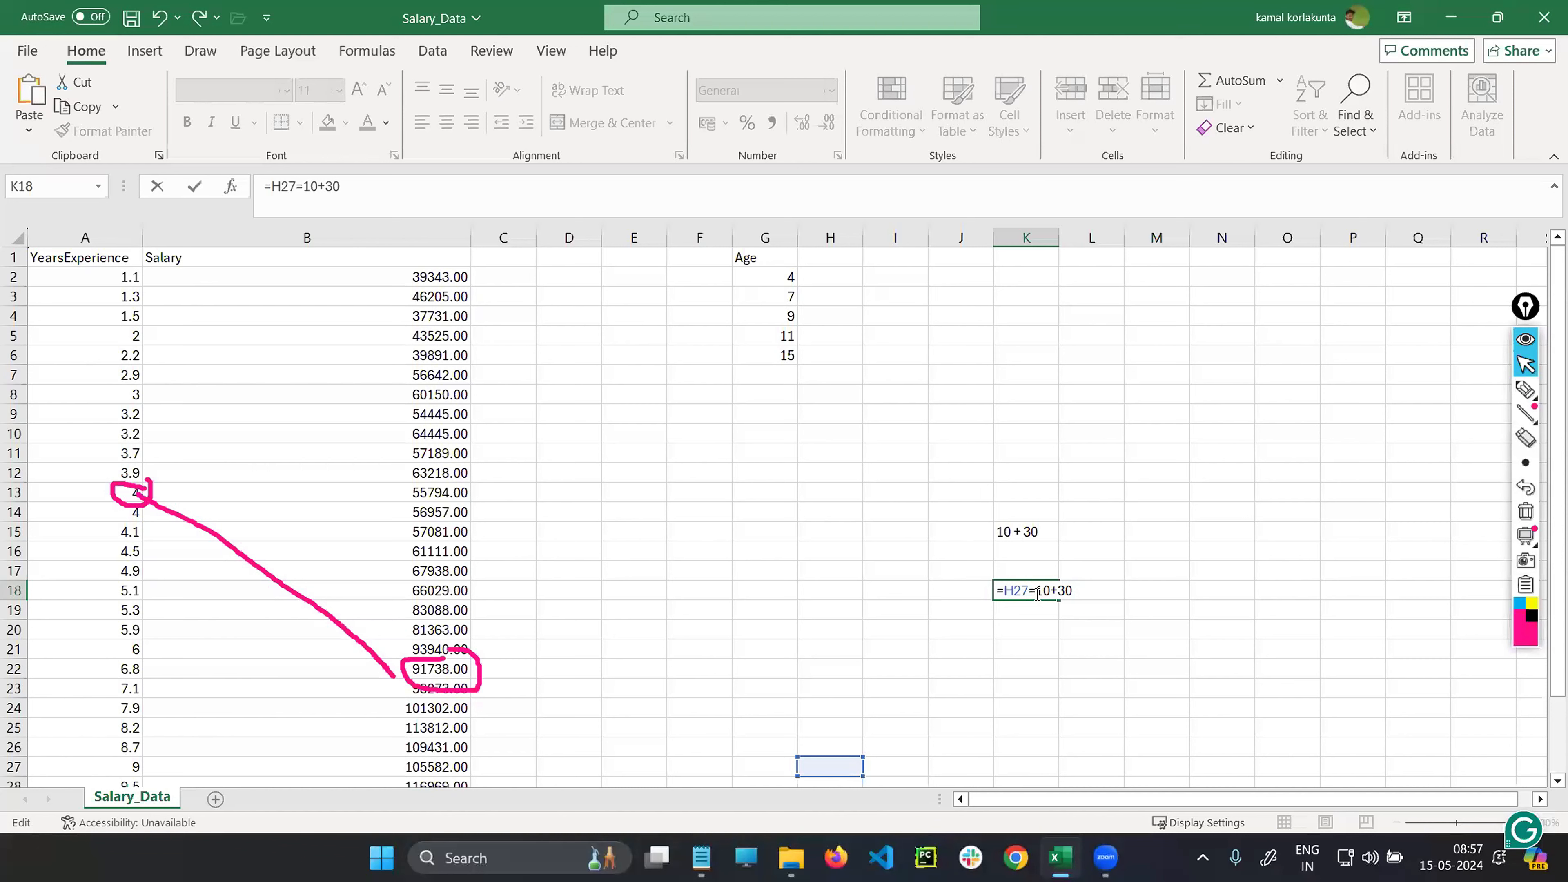
key(BackSpace)
key(BackSpace)
key(BackSpace)
key(BackSpace)
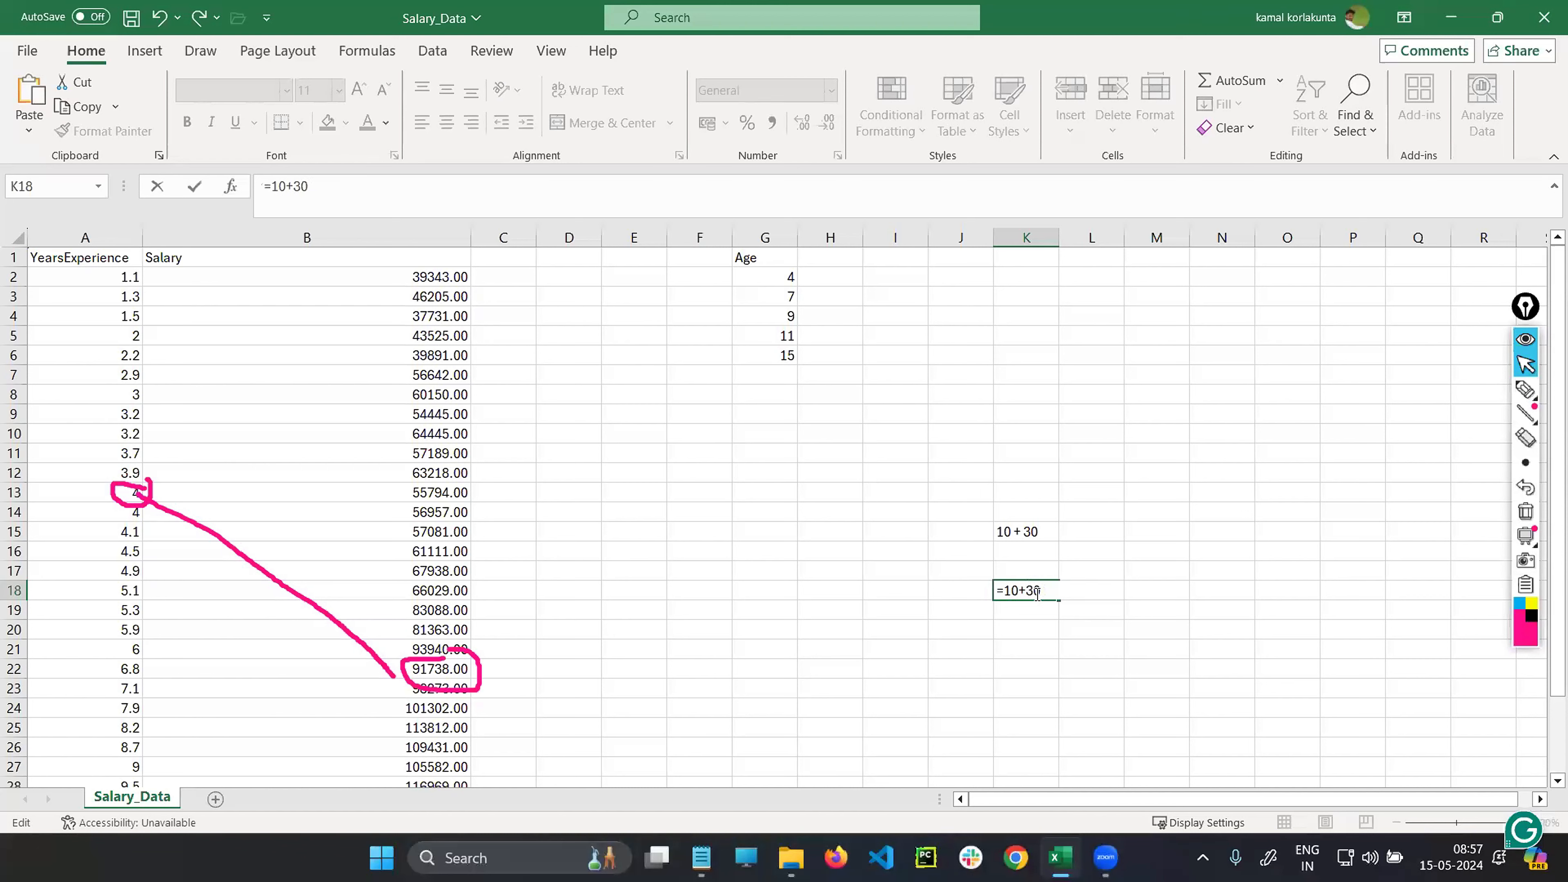
key(Return)
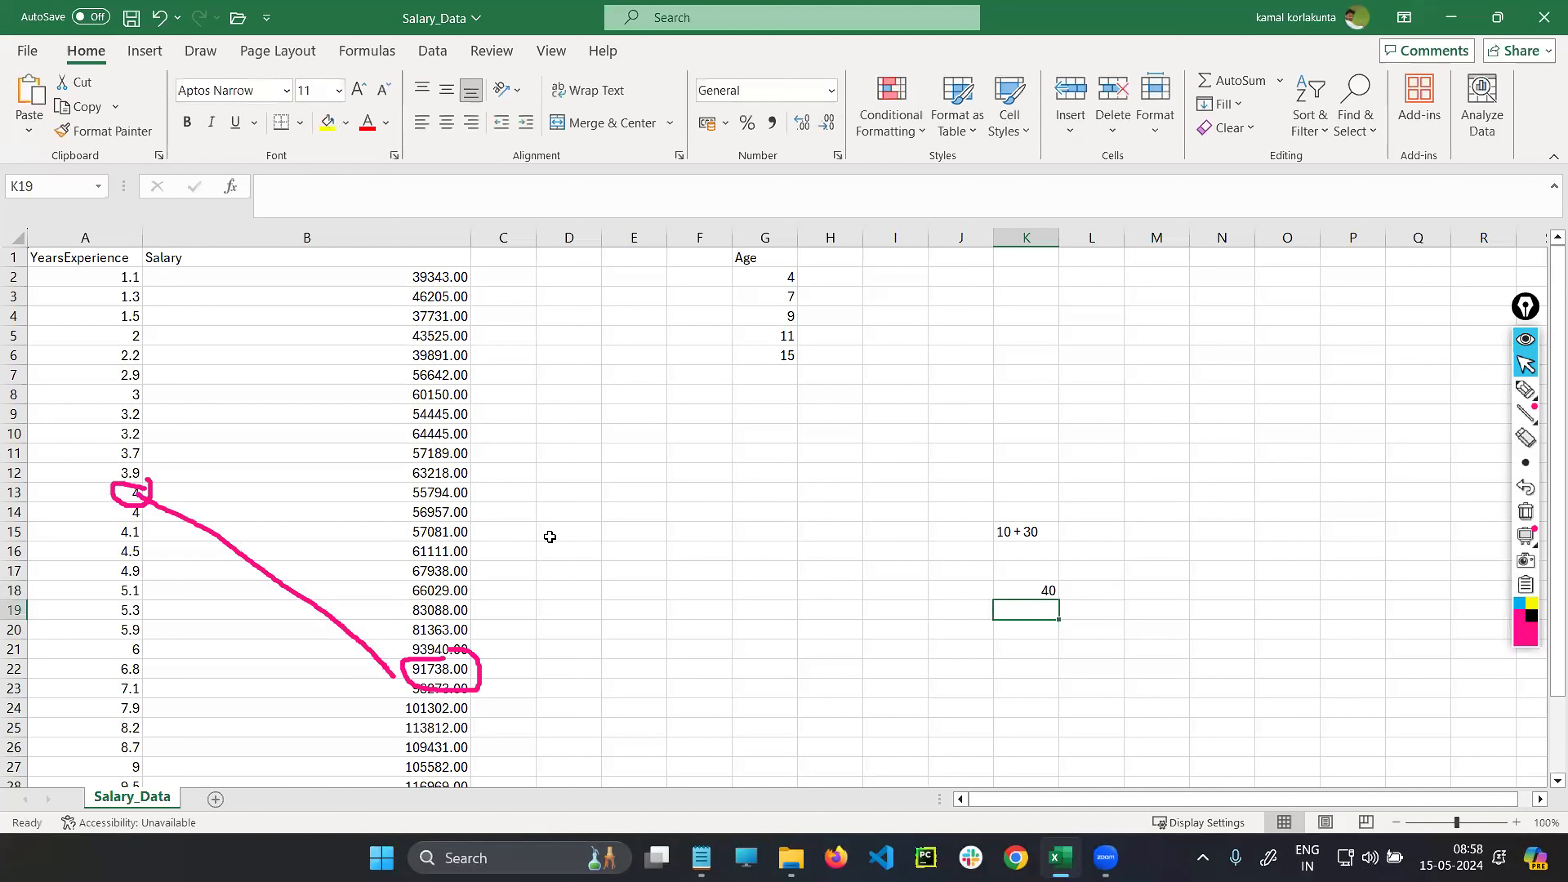
- Start a formula with = in cell D20, then mark column A and row 13 with the pen and handwrite A13
double_click(578, 633)
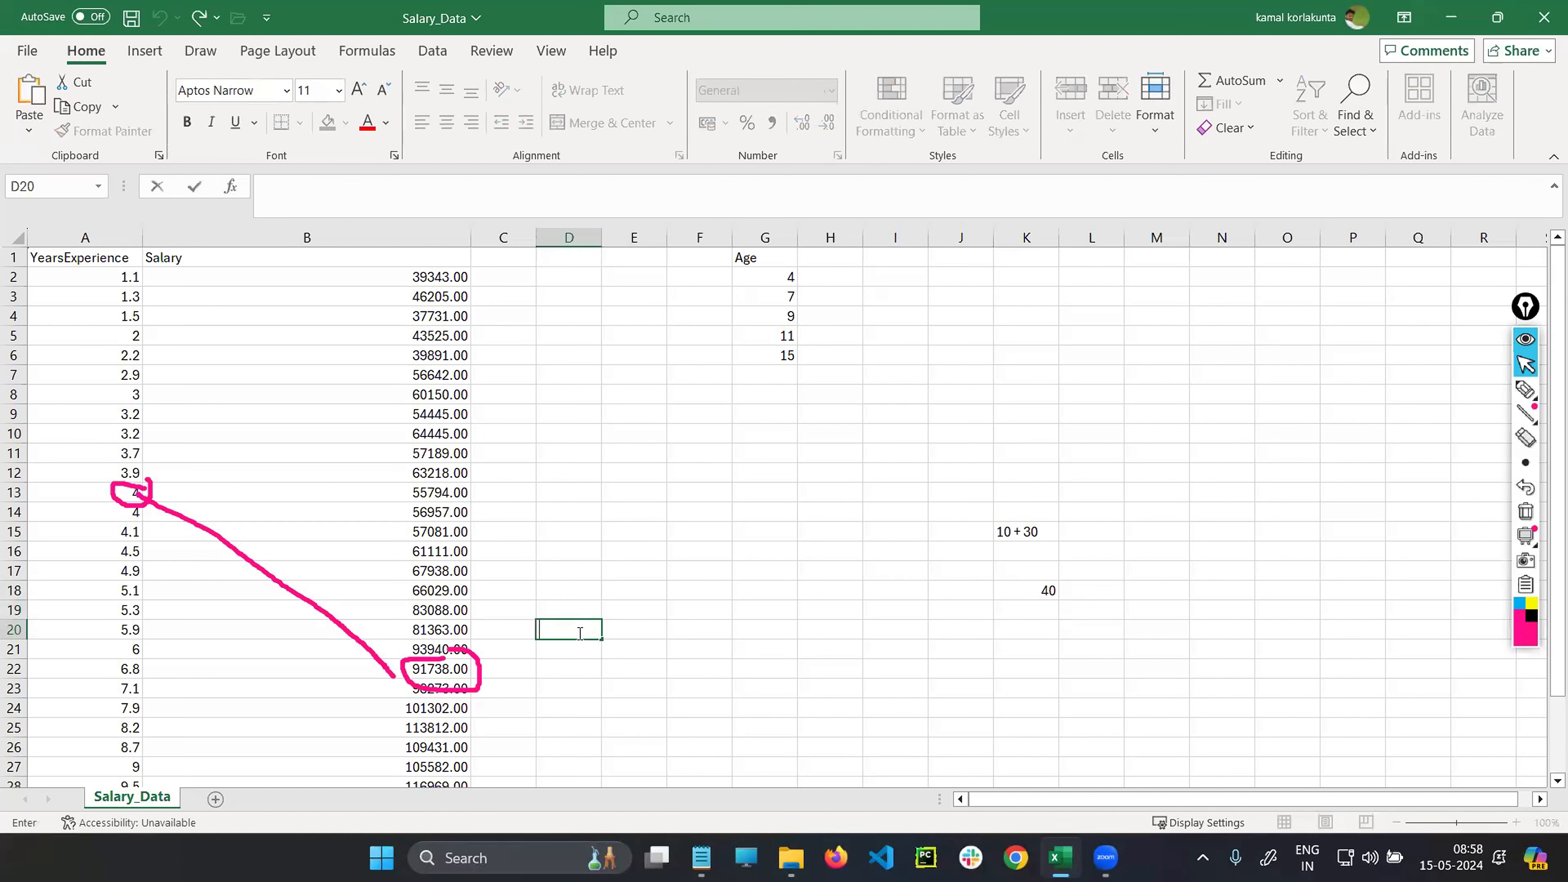
text(=)
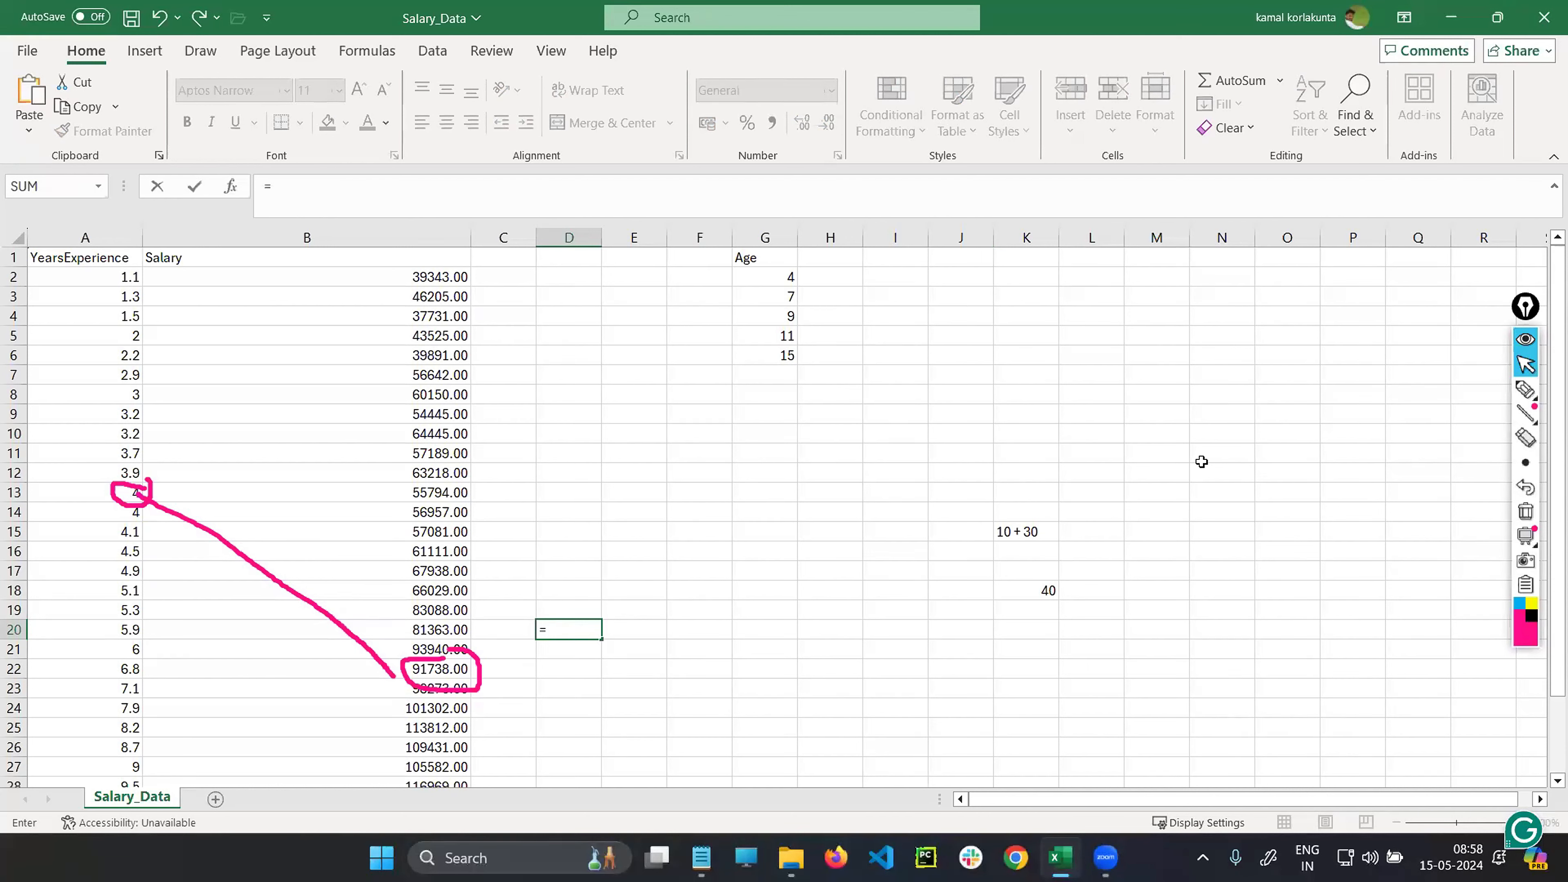
click(1523, 391)
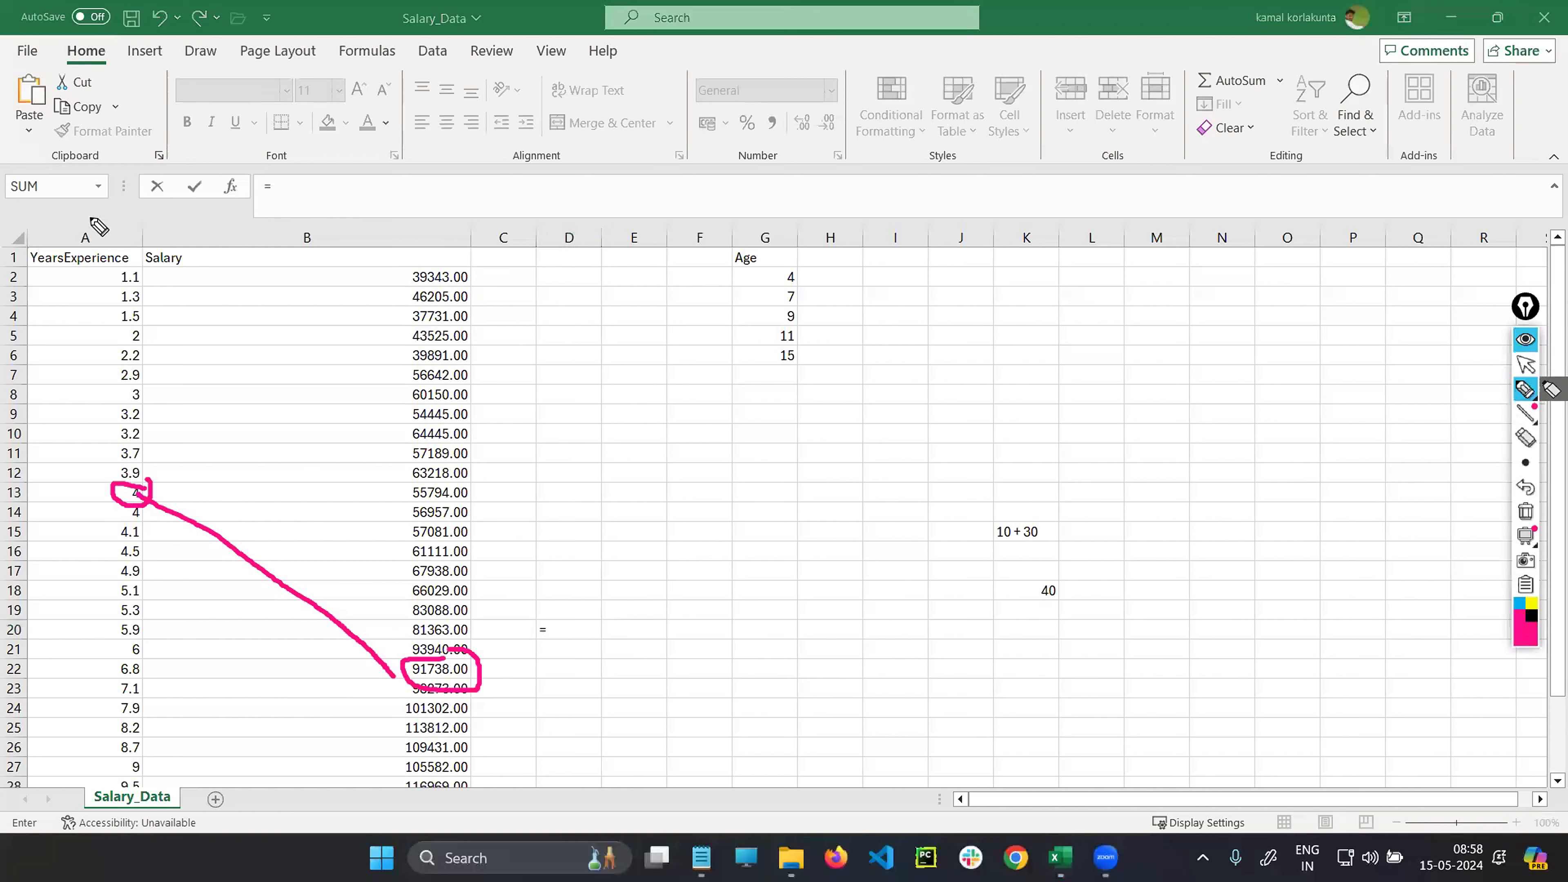
click(112, 160)
drag(112, 161, 111, 240)
drag(88, 216, 125, 206)
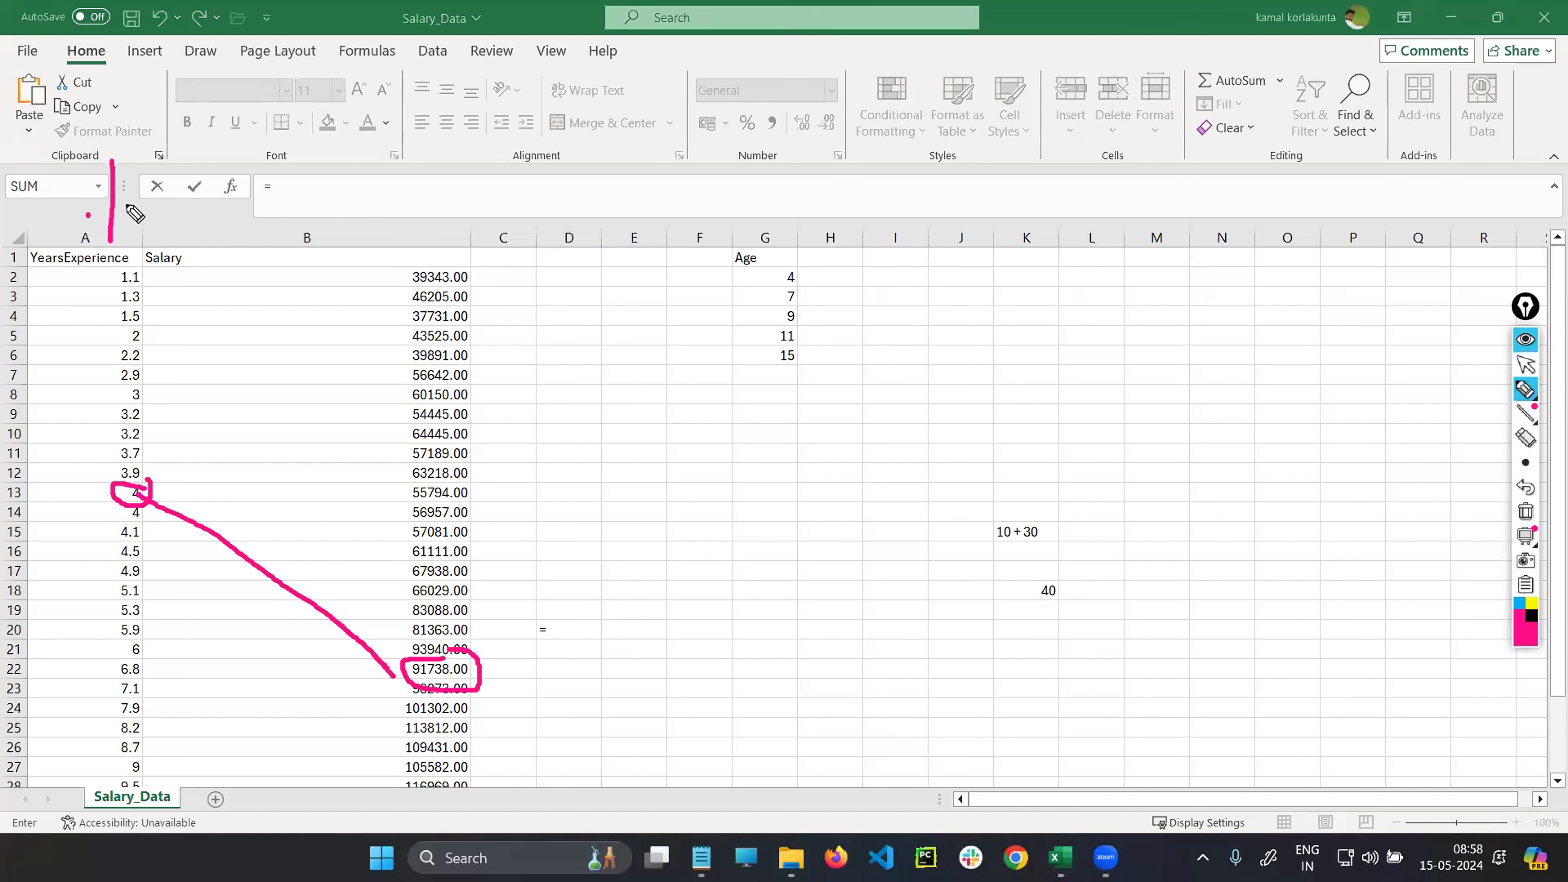
drag(44, 493, 82, 482)
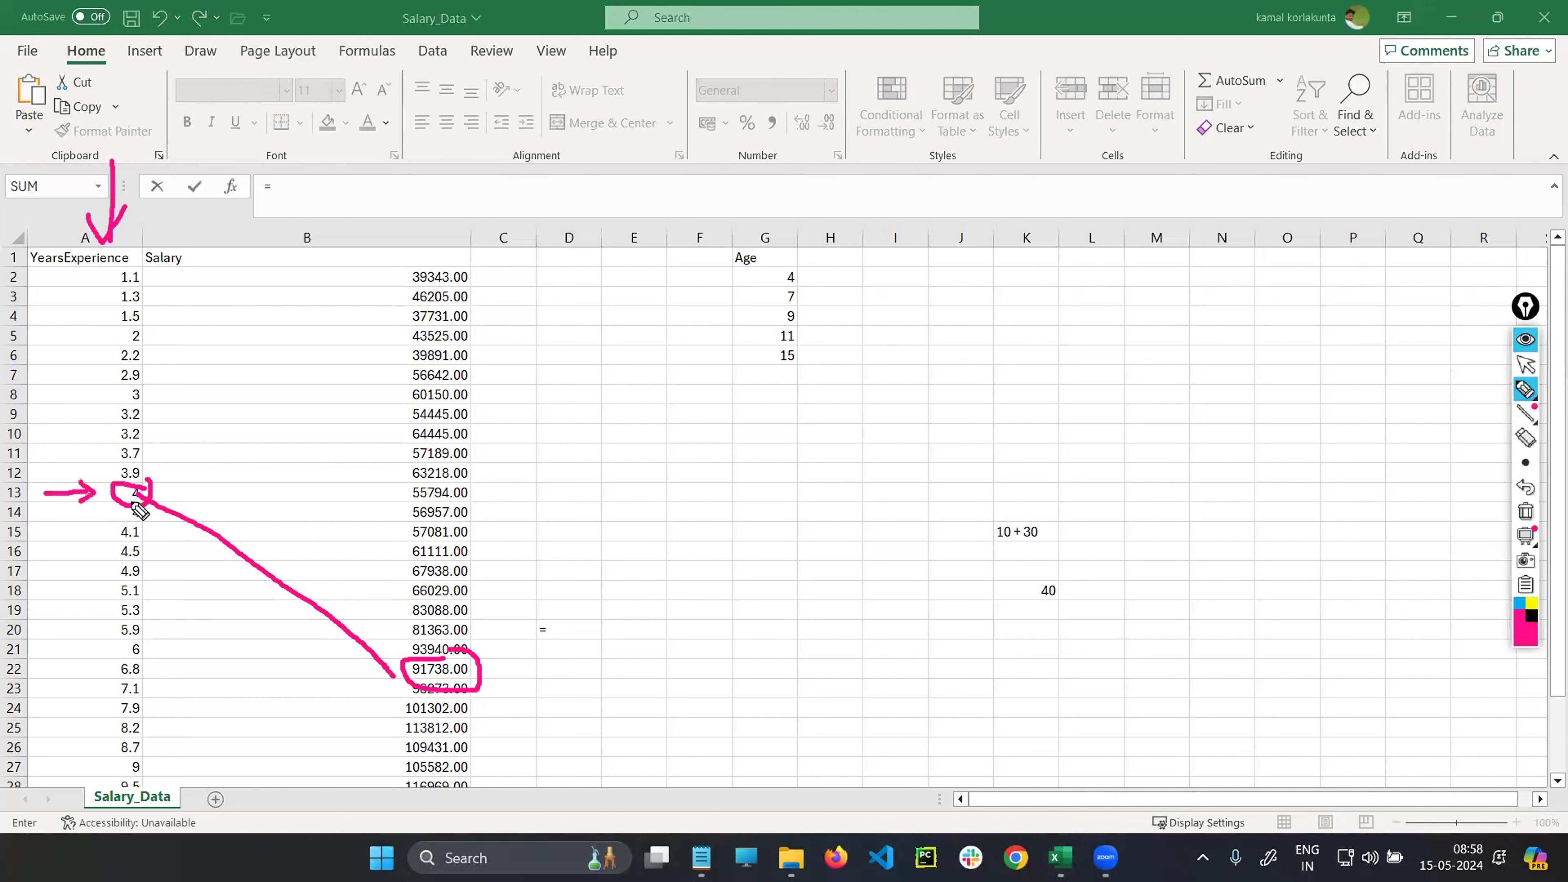
mouse_move(82, 217)
mouse_down()
mouse_move(111, 253)
mouse_move(93, 244)
mouse_up()
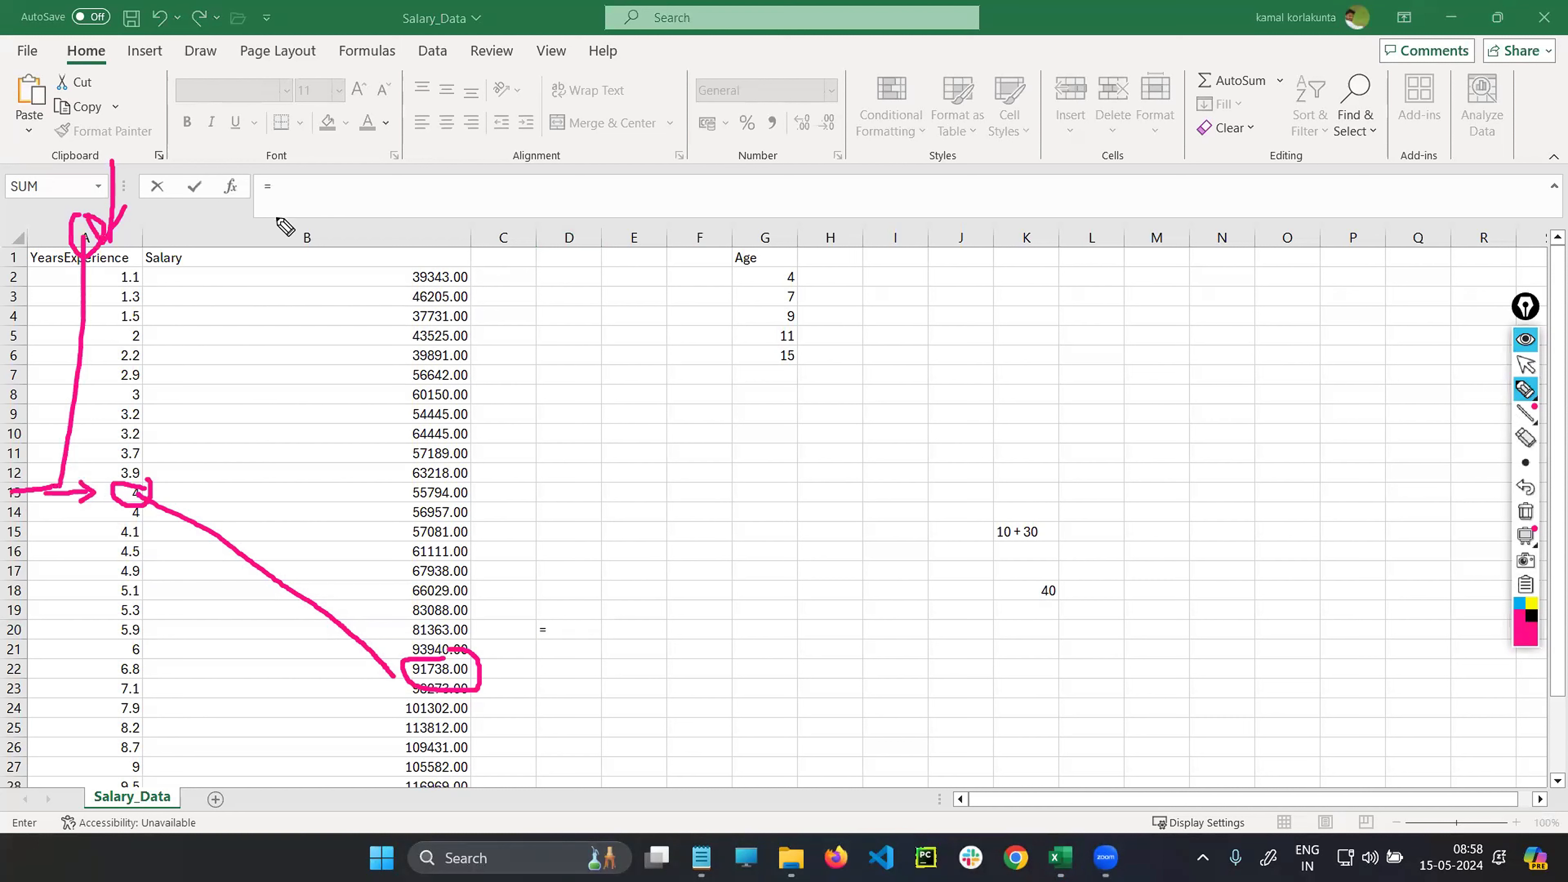
mouse_move(276, 216)
mouse_down()
mouse_move(288, 201)
mouse_move(321, 213)
mouse_up()
drag(350, 167, 336, 203)
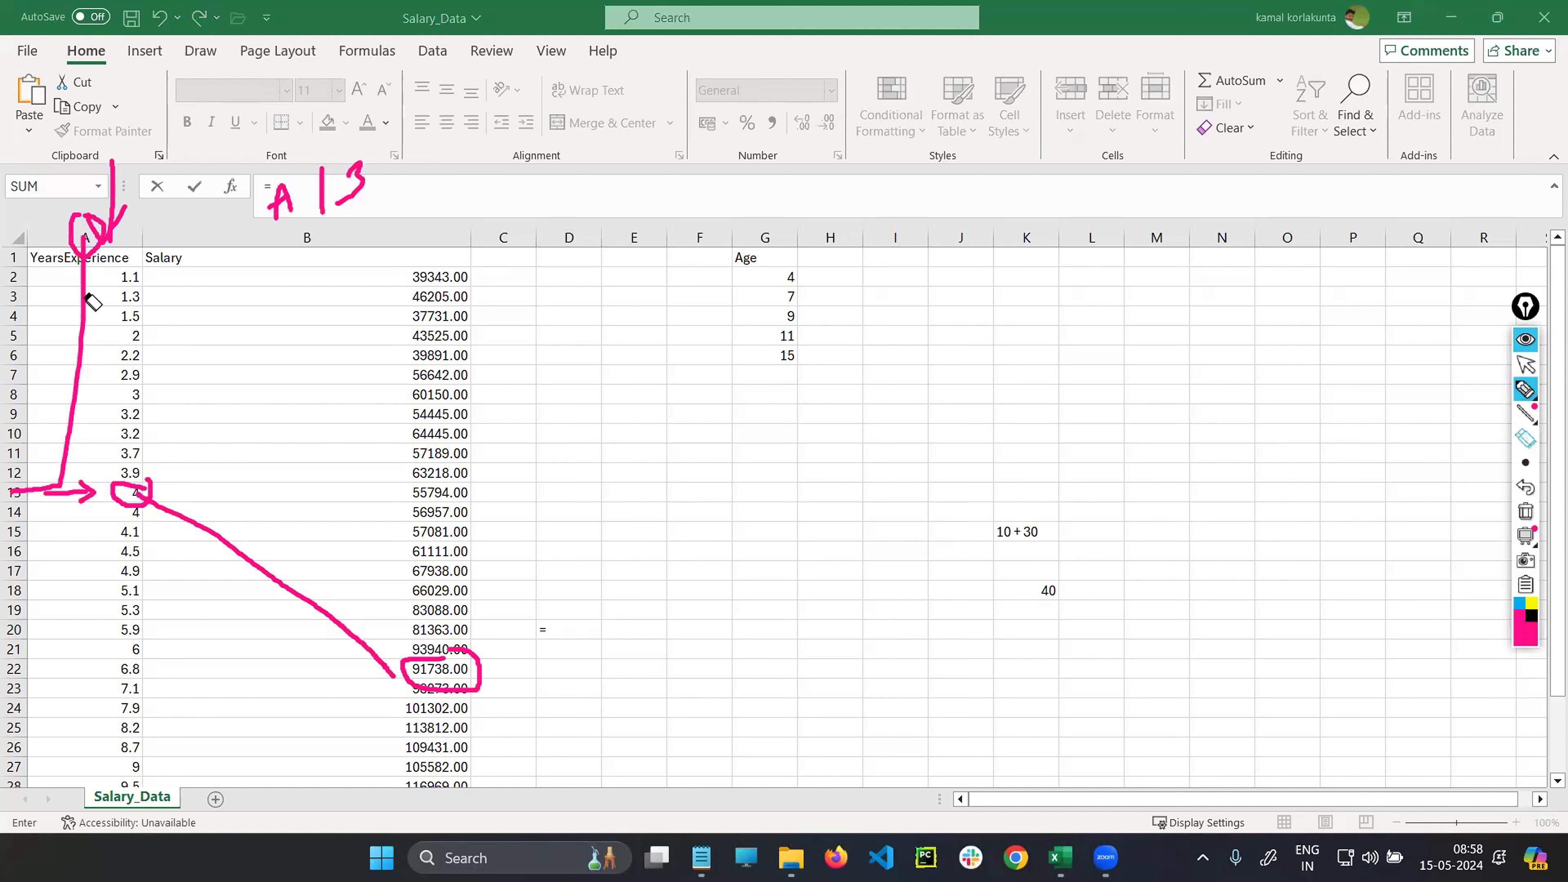
- Erase the arrows and guide lines over column A and row 13, and mark the column A heading with the pen
drag(99, 222, 67, 361)
click(90, 503)
click(1528, 394)
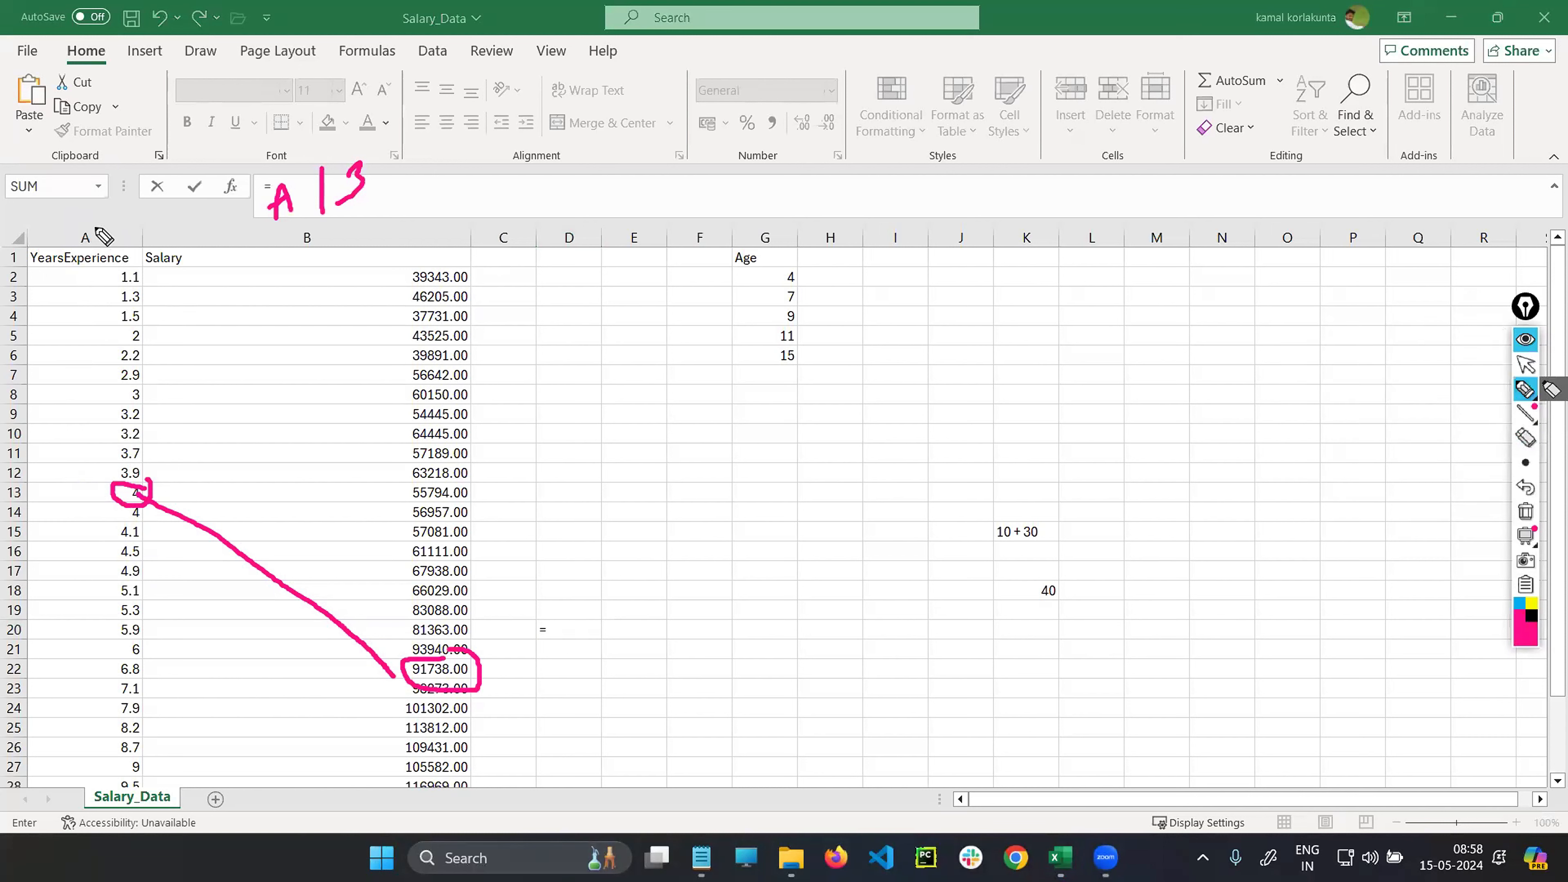
drag(87, 222, 84, 225)
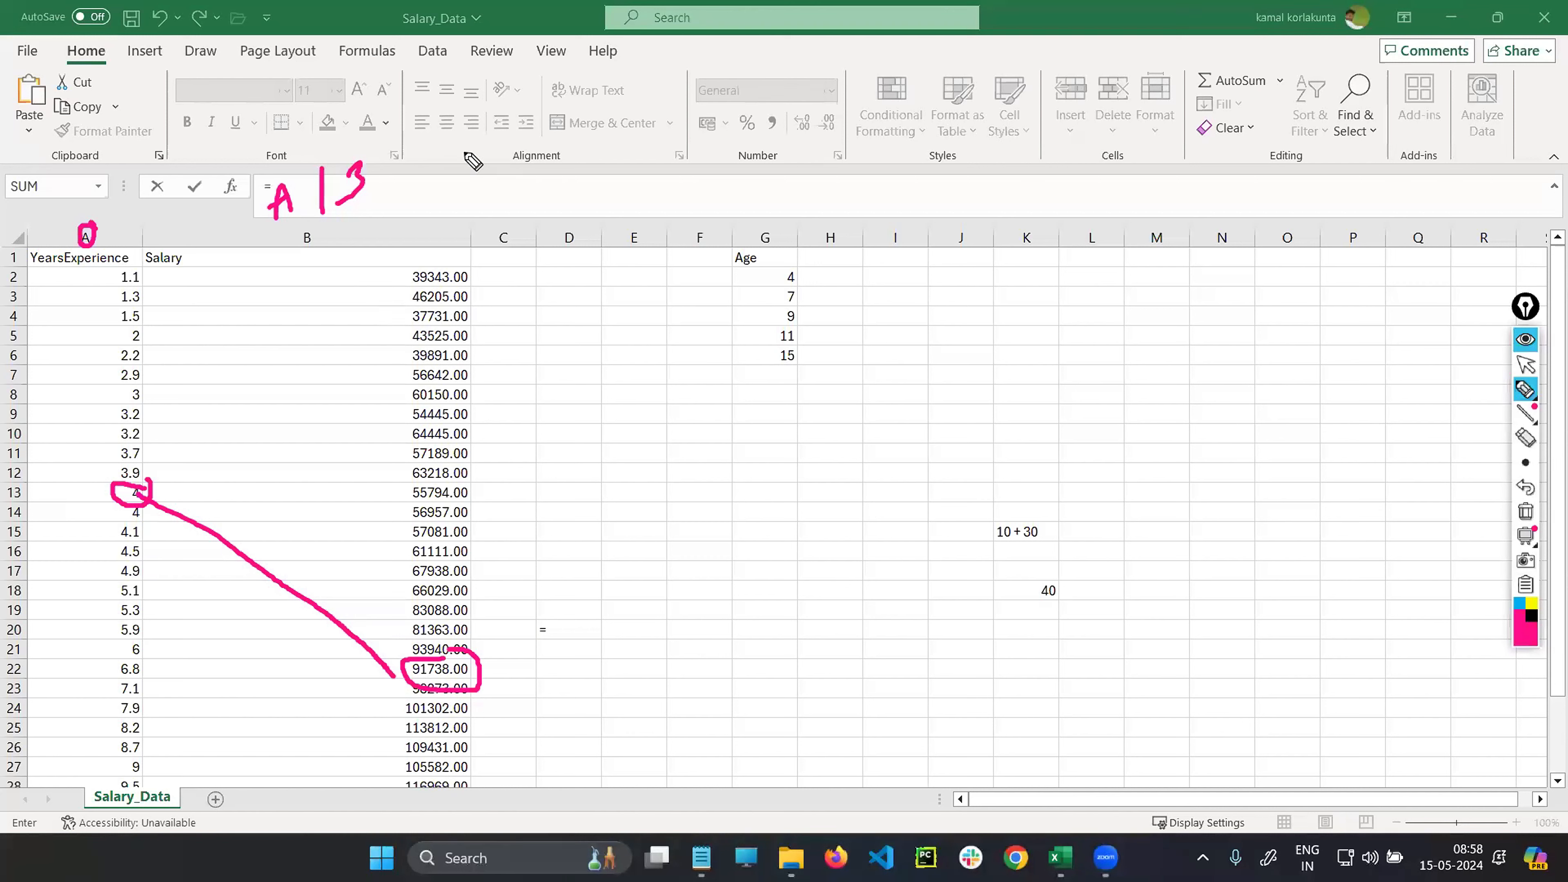
- Handwrite the cell reference B22 with the pen beside the handwritten A13
drag(464, 152, 463, 189)
drag(529, 106, 486, 174)
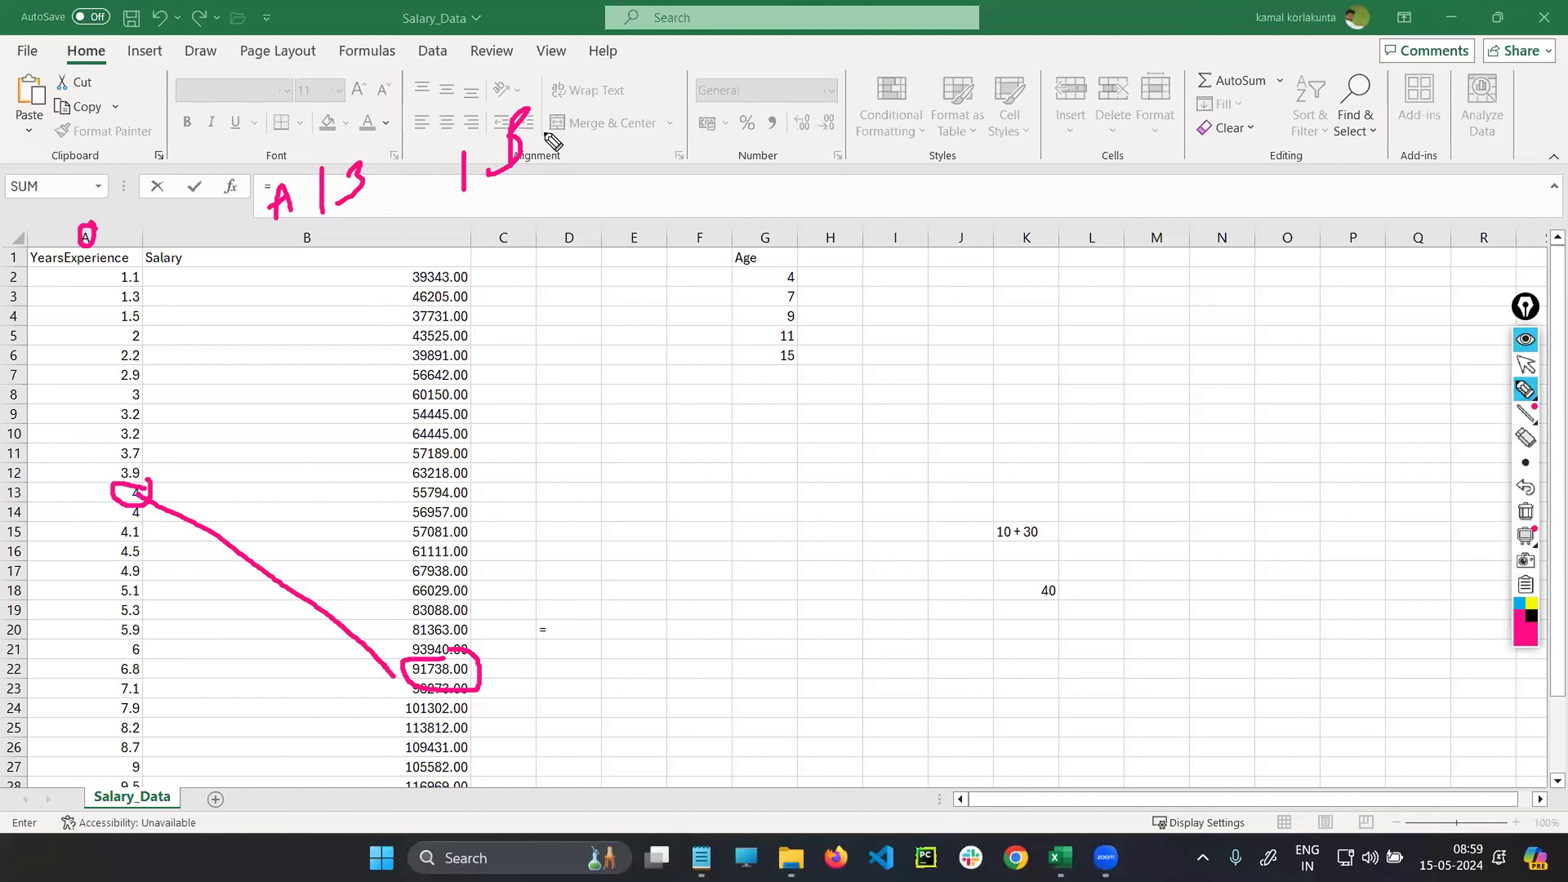
drag(548, 112, 580, 117)
drag(586, 101, 622, 102)
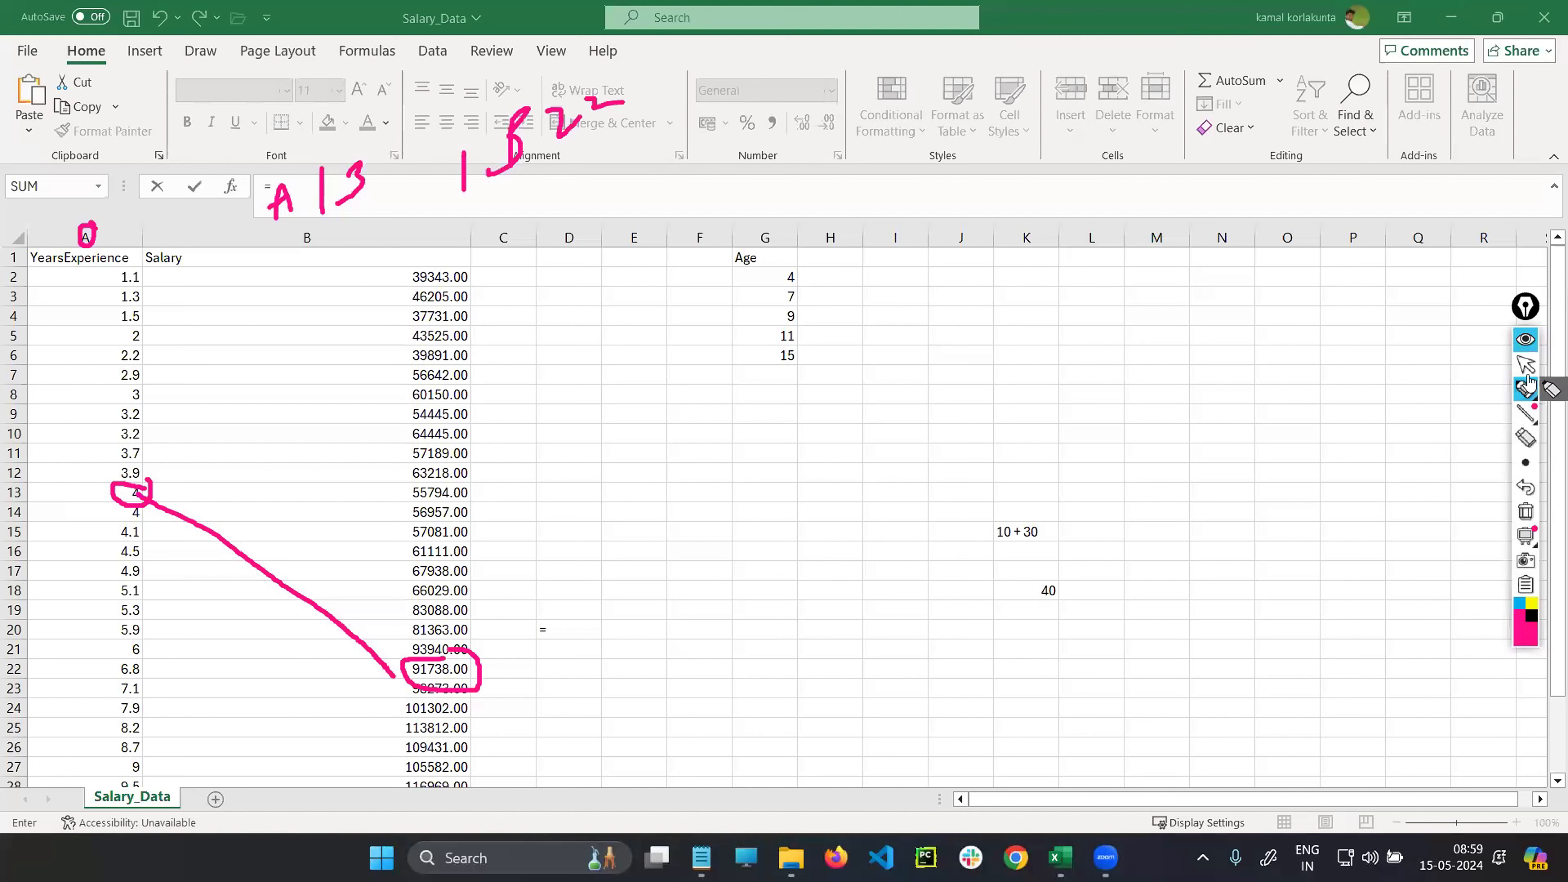
- Resume the formula in cell D20 and add a reference to cell A13
click(1525, 364)
click(561, 630)
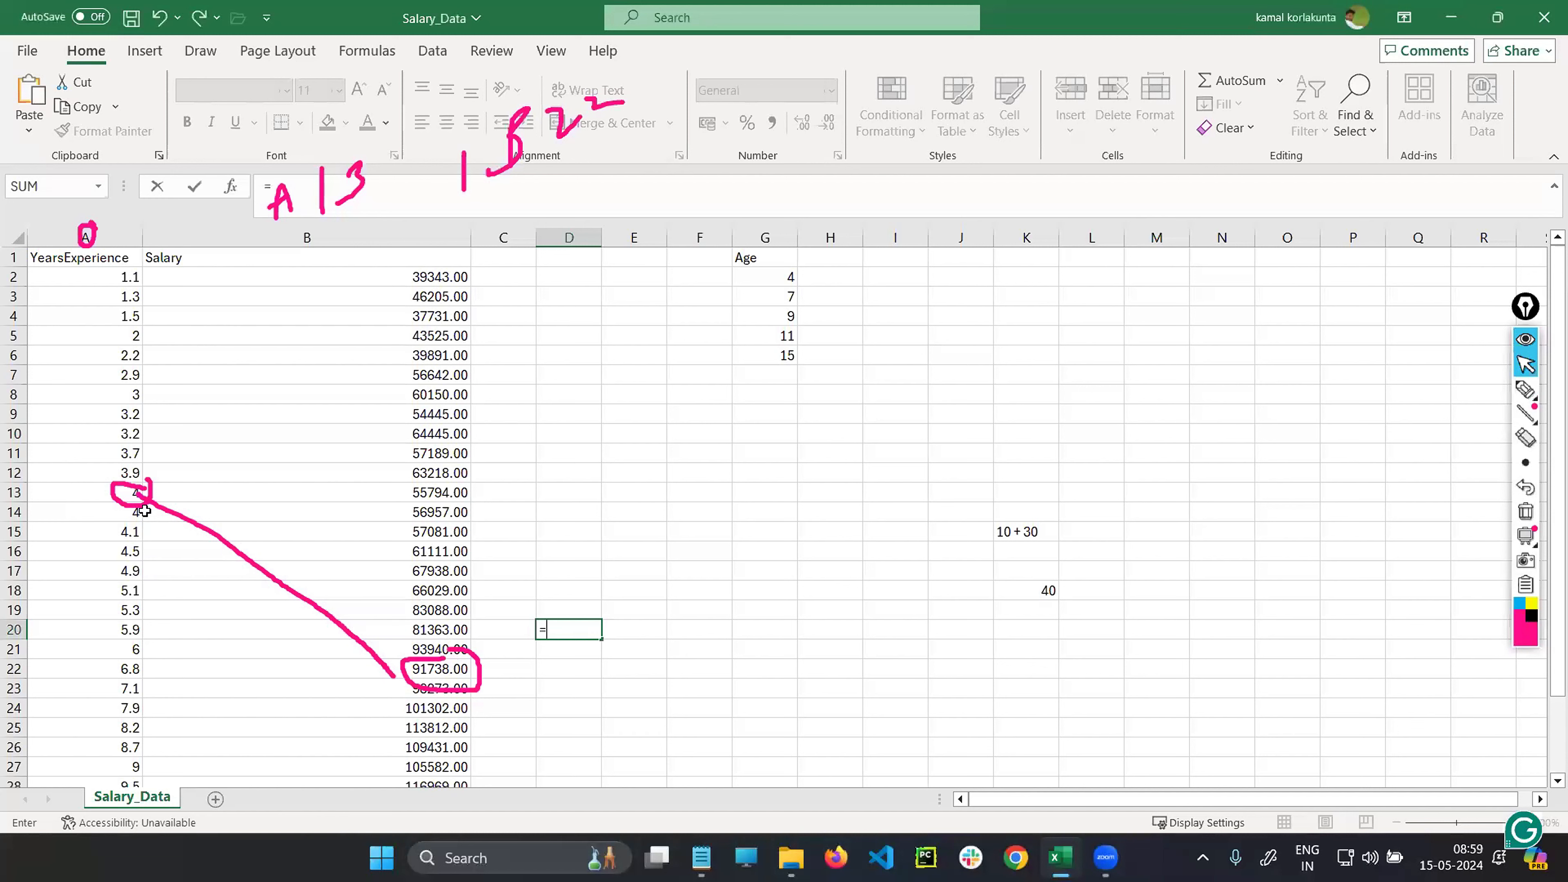
click(121, 498)
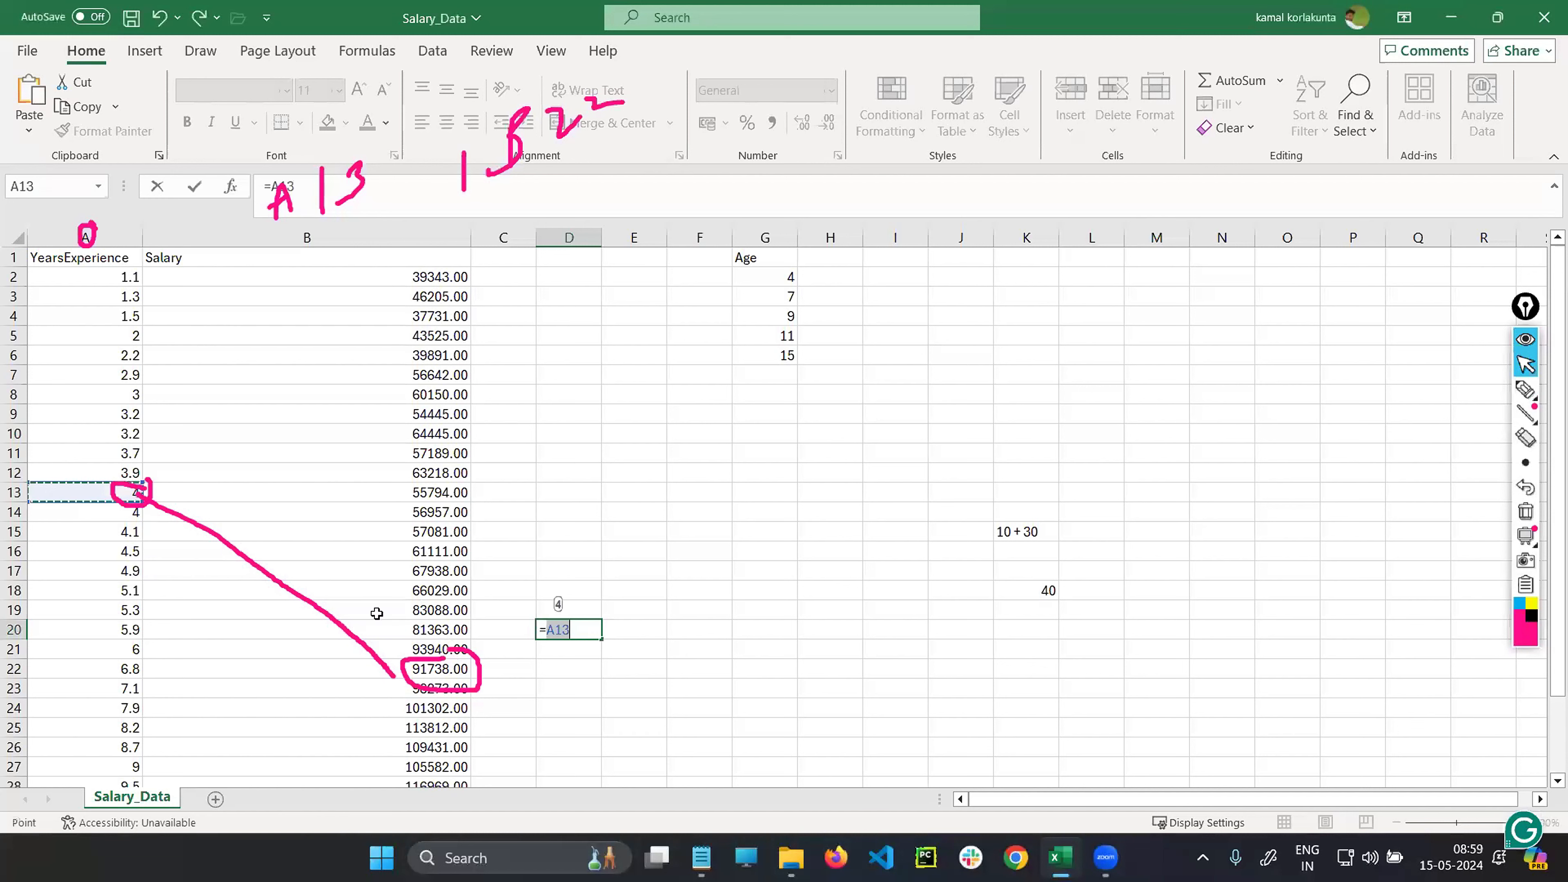
click(598, 632)
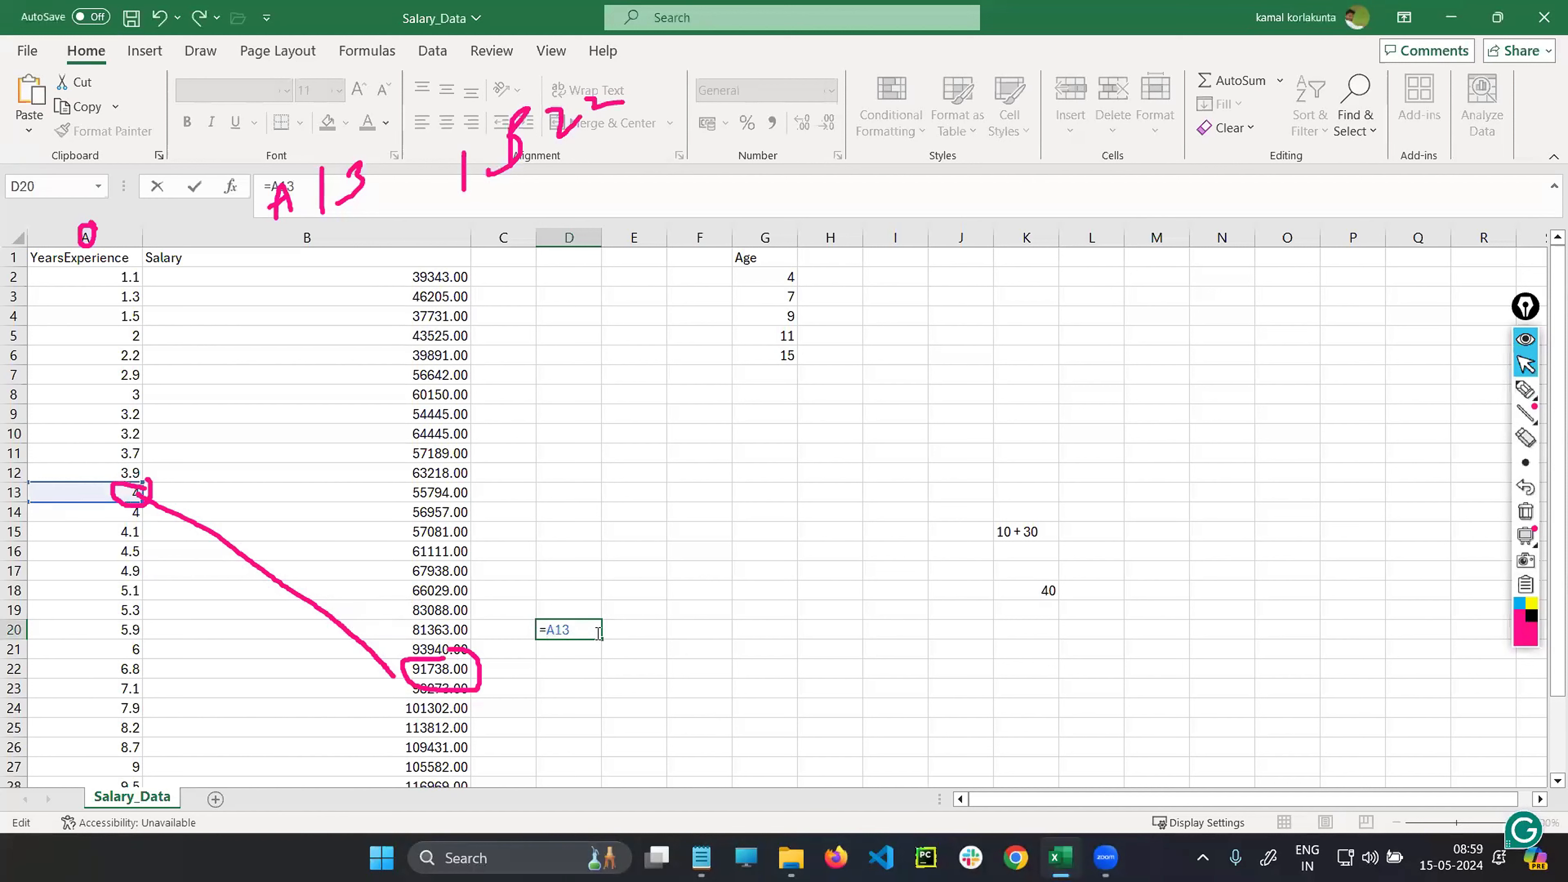
key(F9)
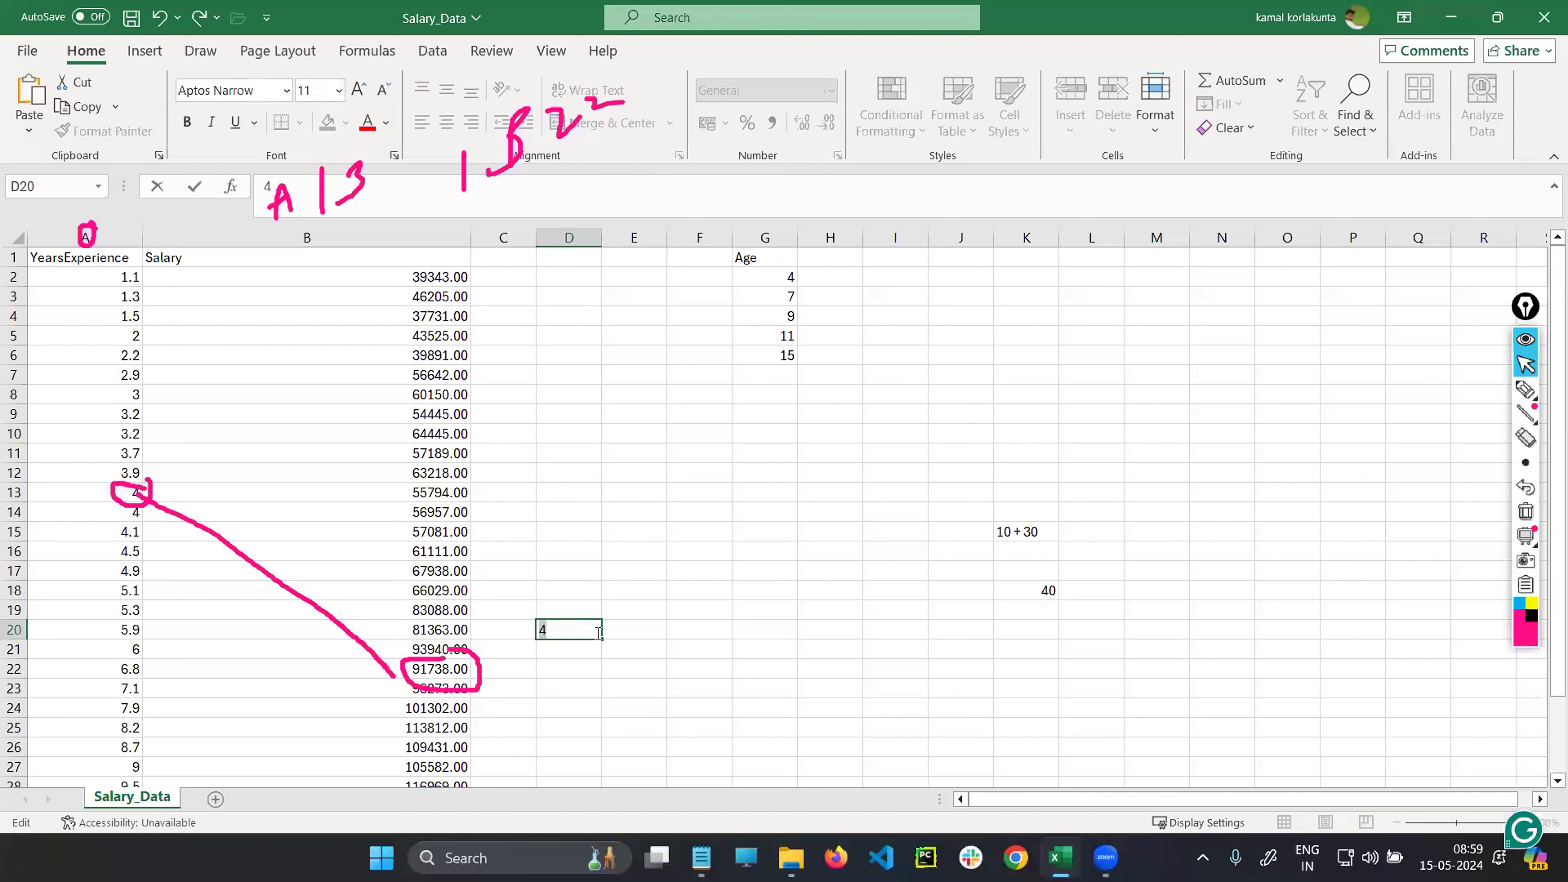
key(ctrl+z)
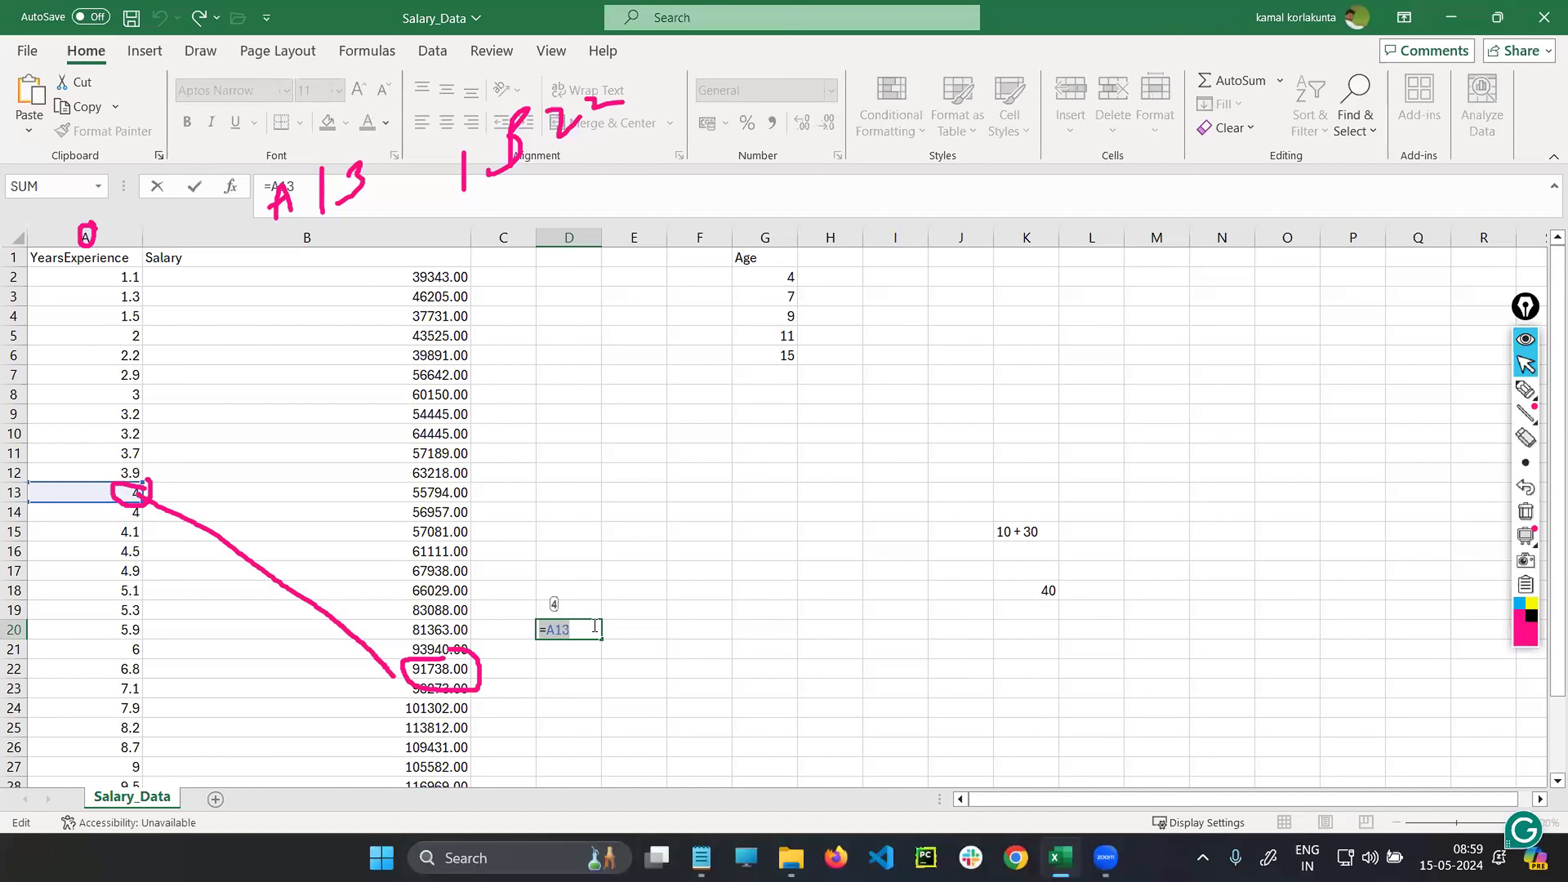
key(F9)
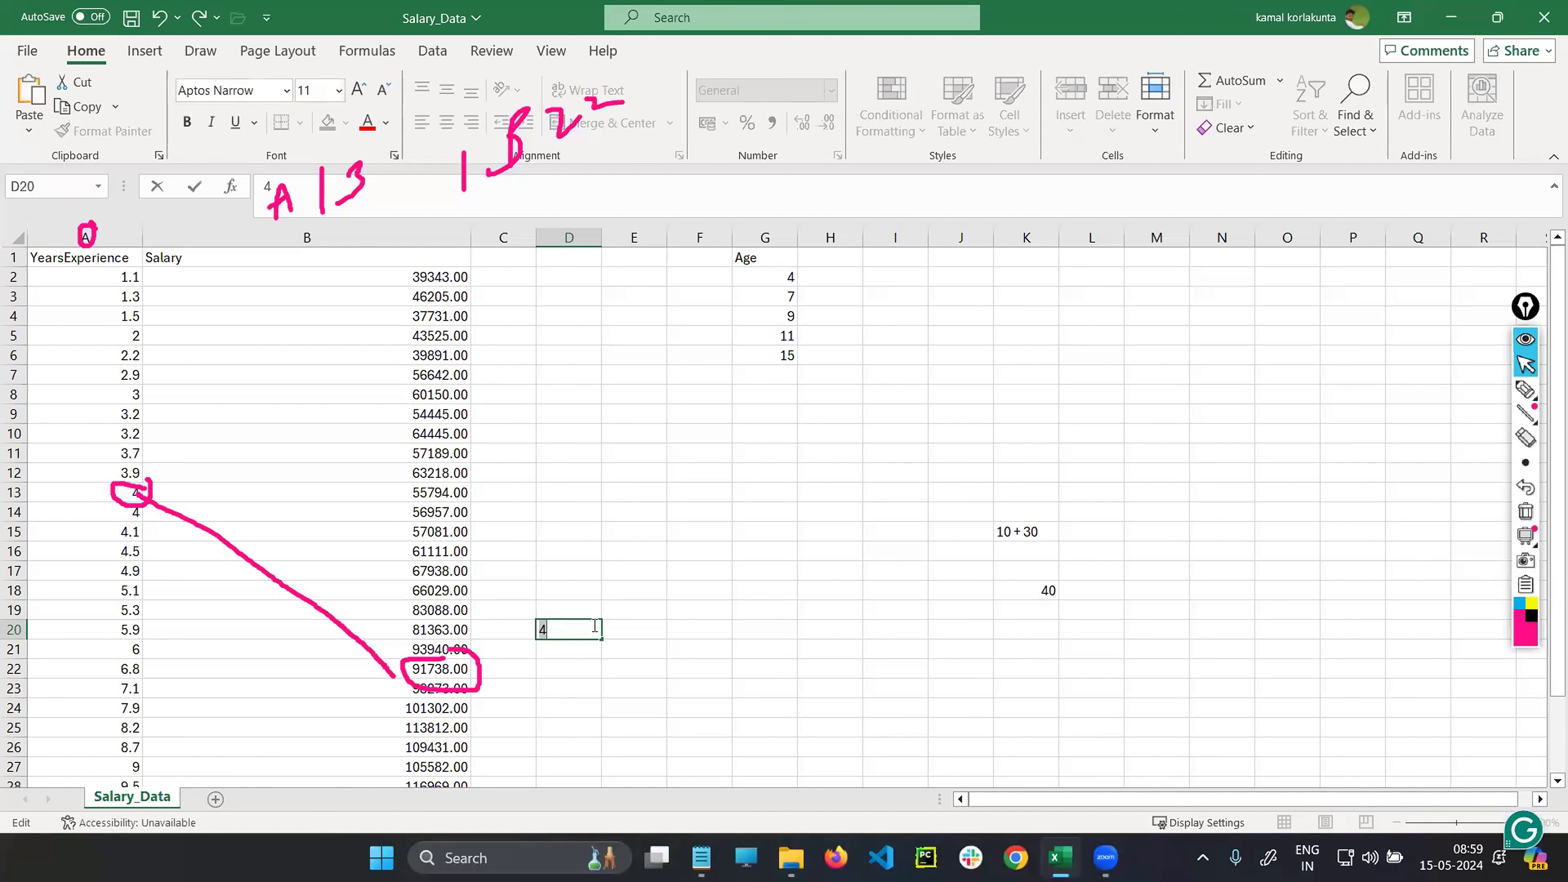
key(ctrl+z)
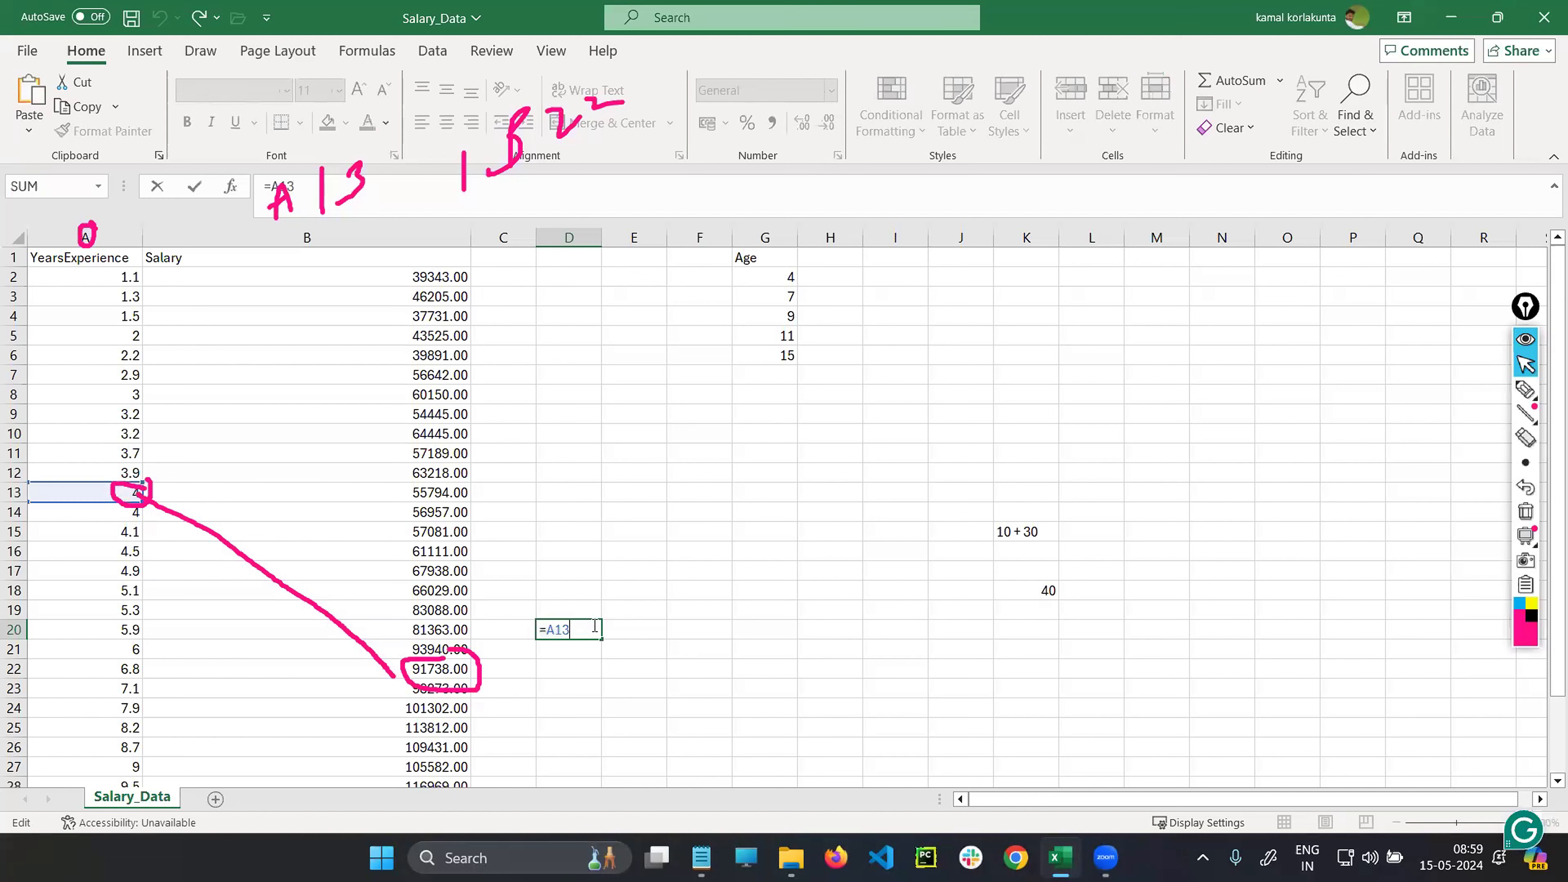
- Complete the formula in cell D20 as =A13+B22, commit it, and reselect the cell
text(+)
click(453, 669)
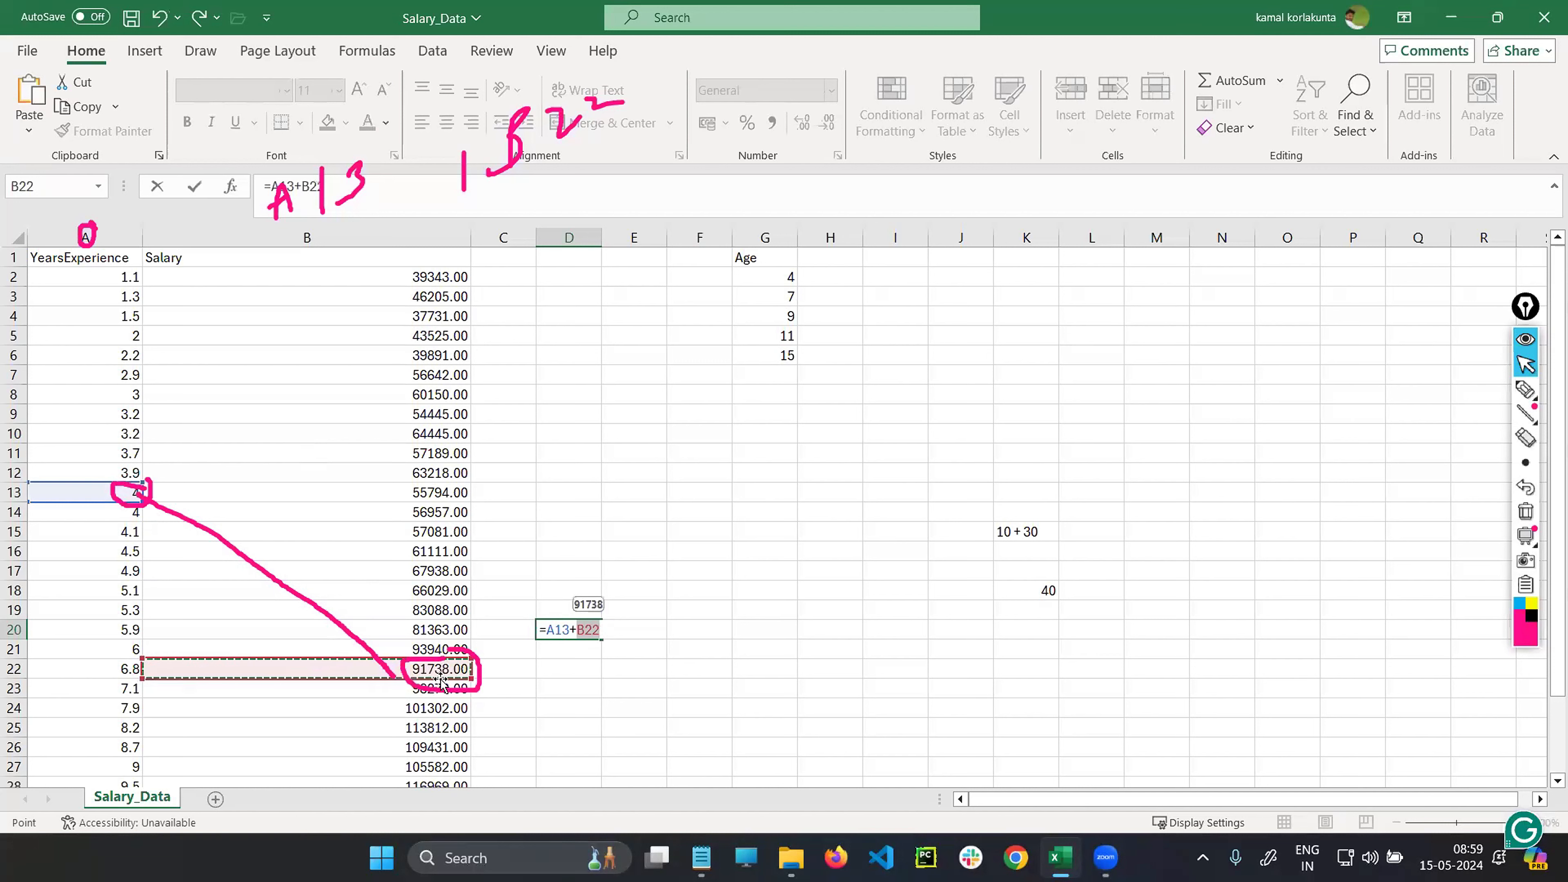
click(579, 628)
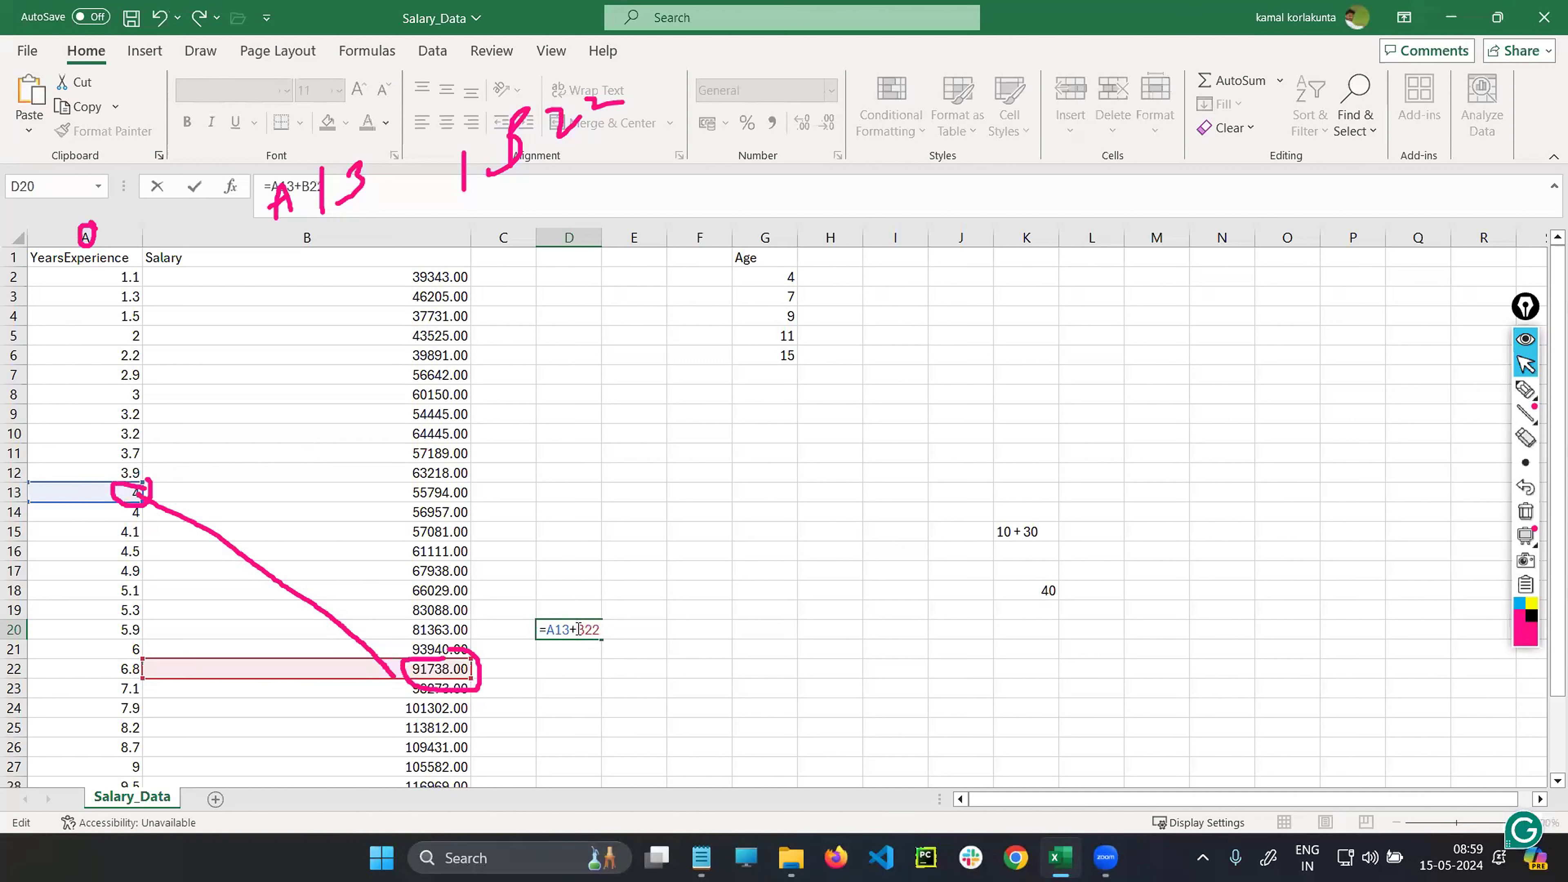
drag(569, 629, 579, 629)
click(579, 629)
key(Return)
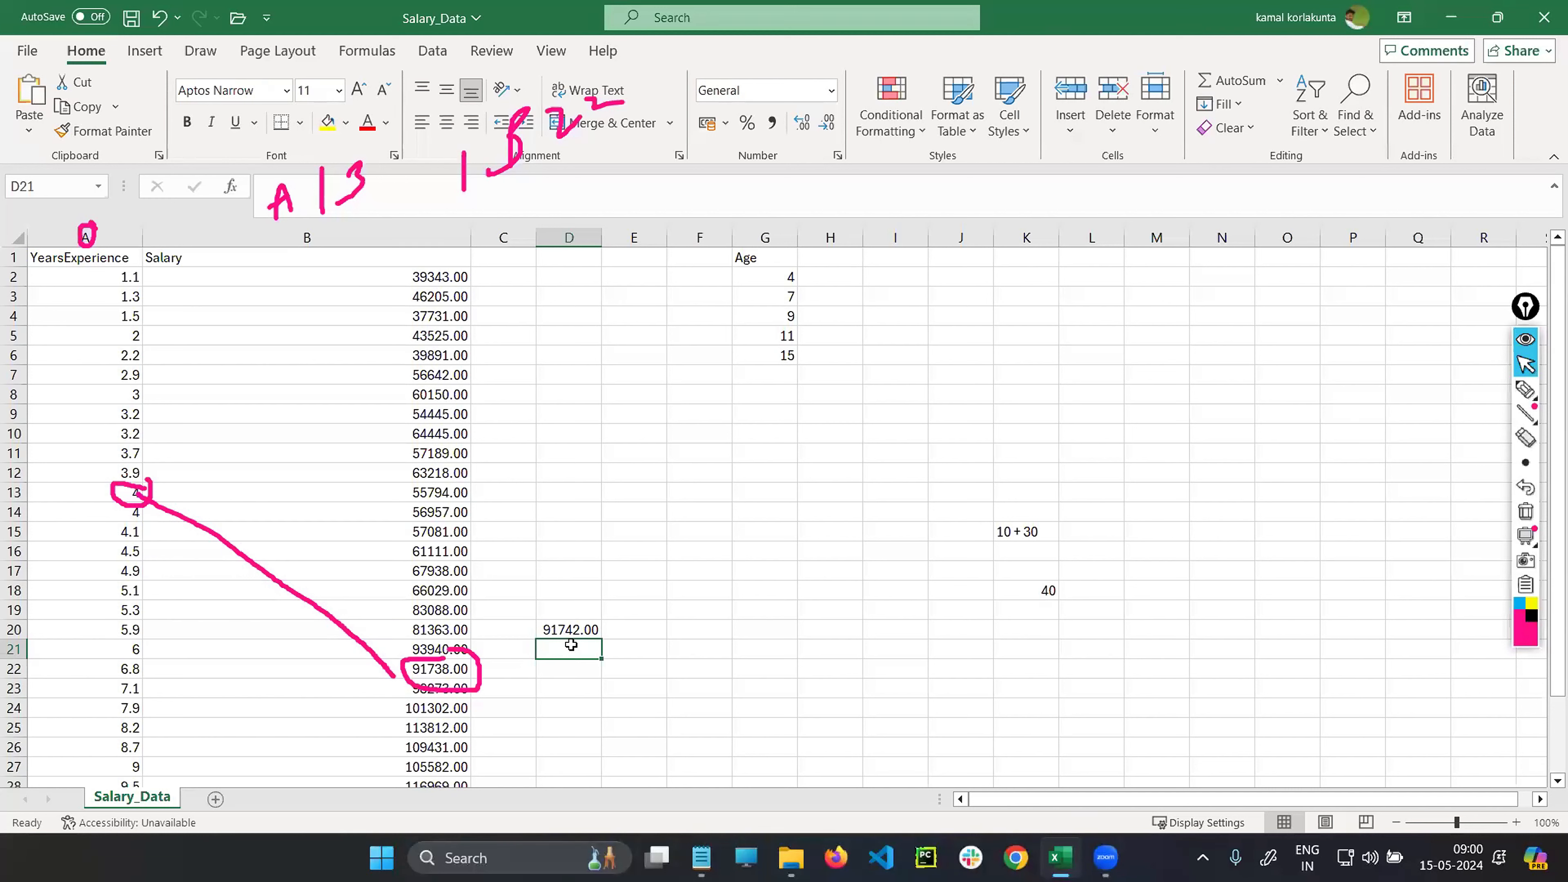
click(571, 629)
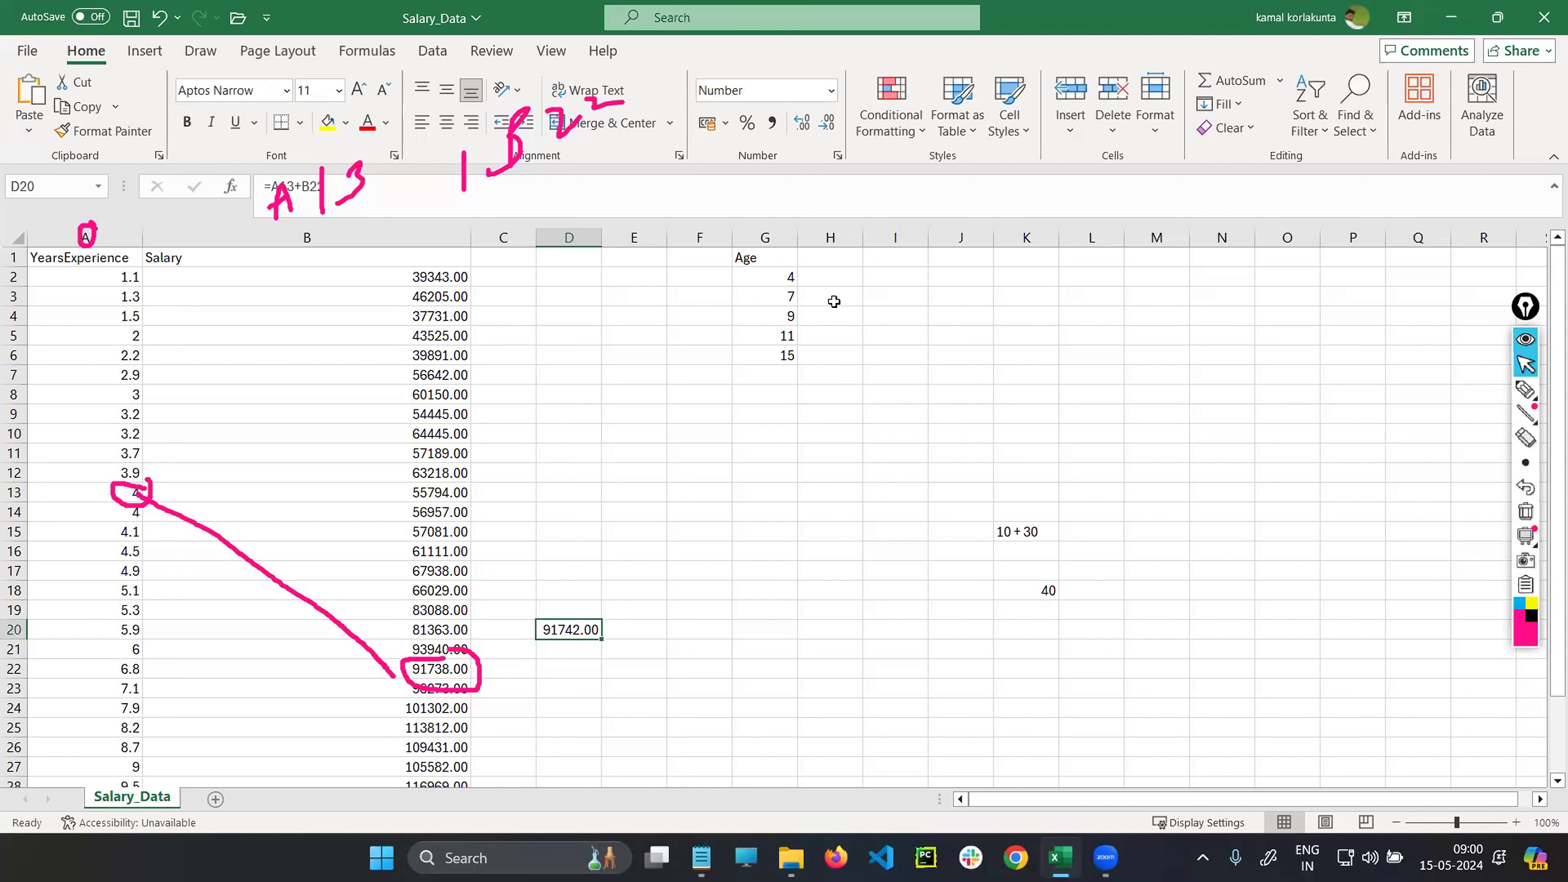
- Clear all pen marks, then circle the YearsExperience and Salary values in rows 2 and 3, linking the row 2 pair with a line
click(837, 281)
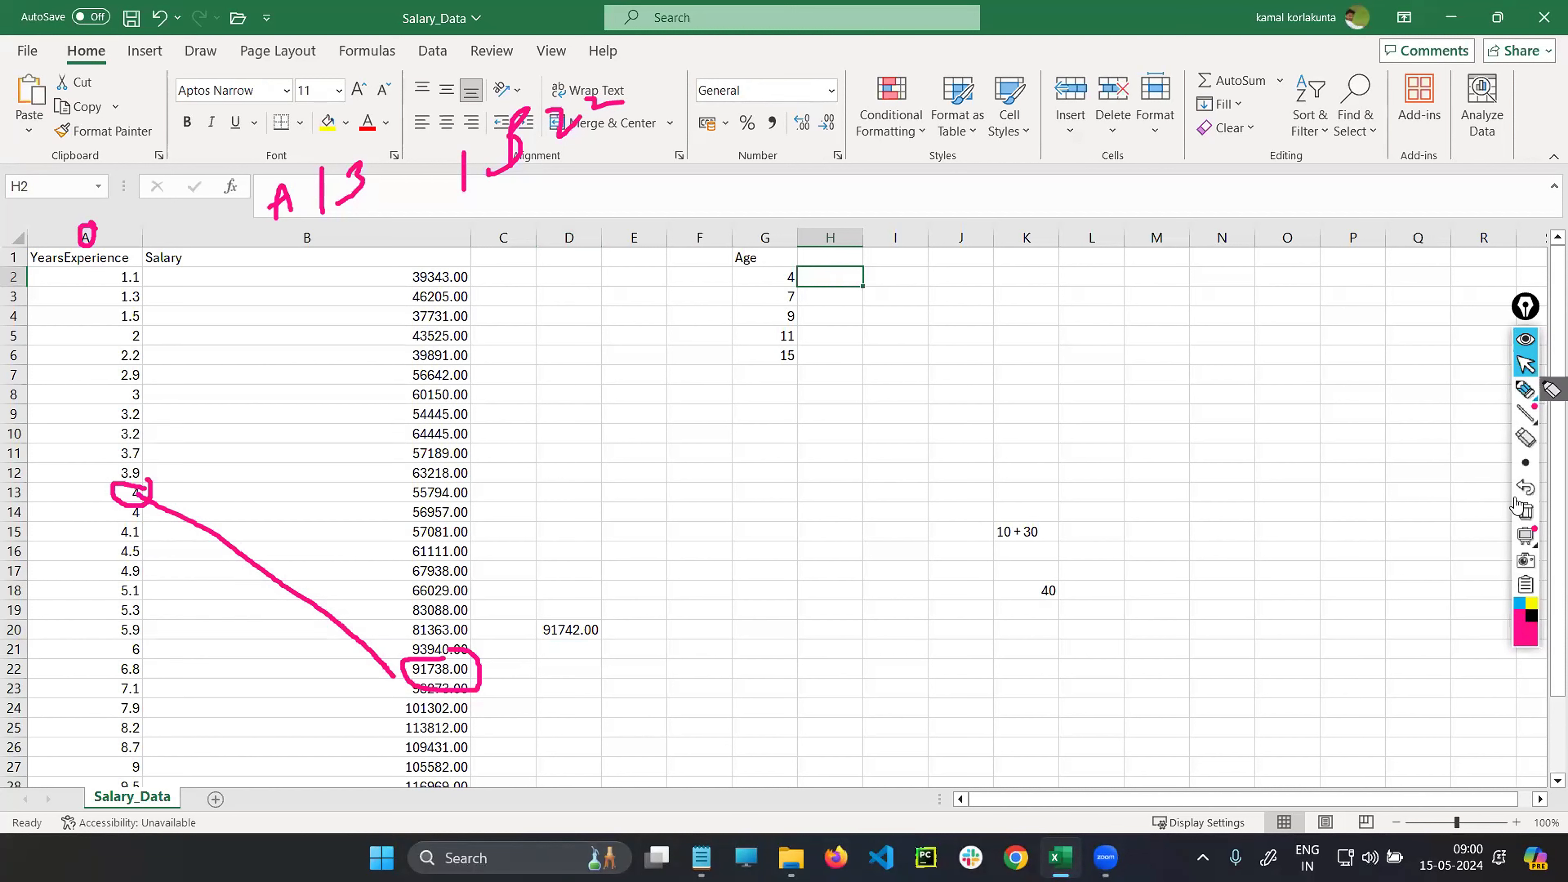
click(1522, 515)
click(1528, 387)
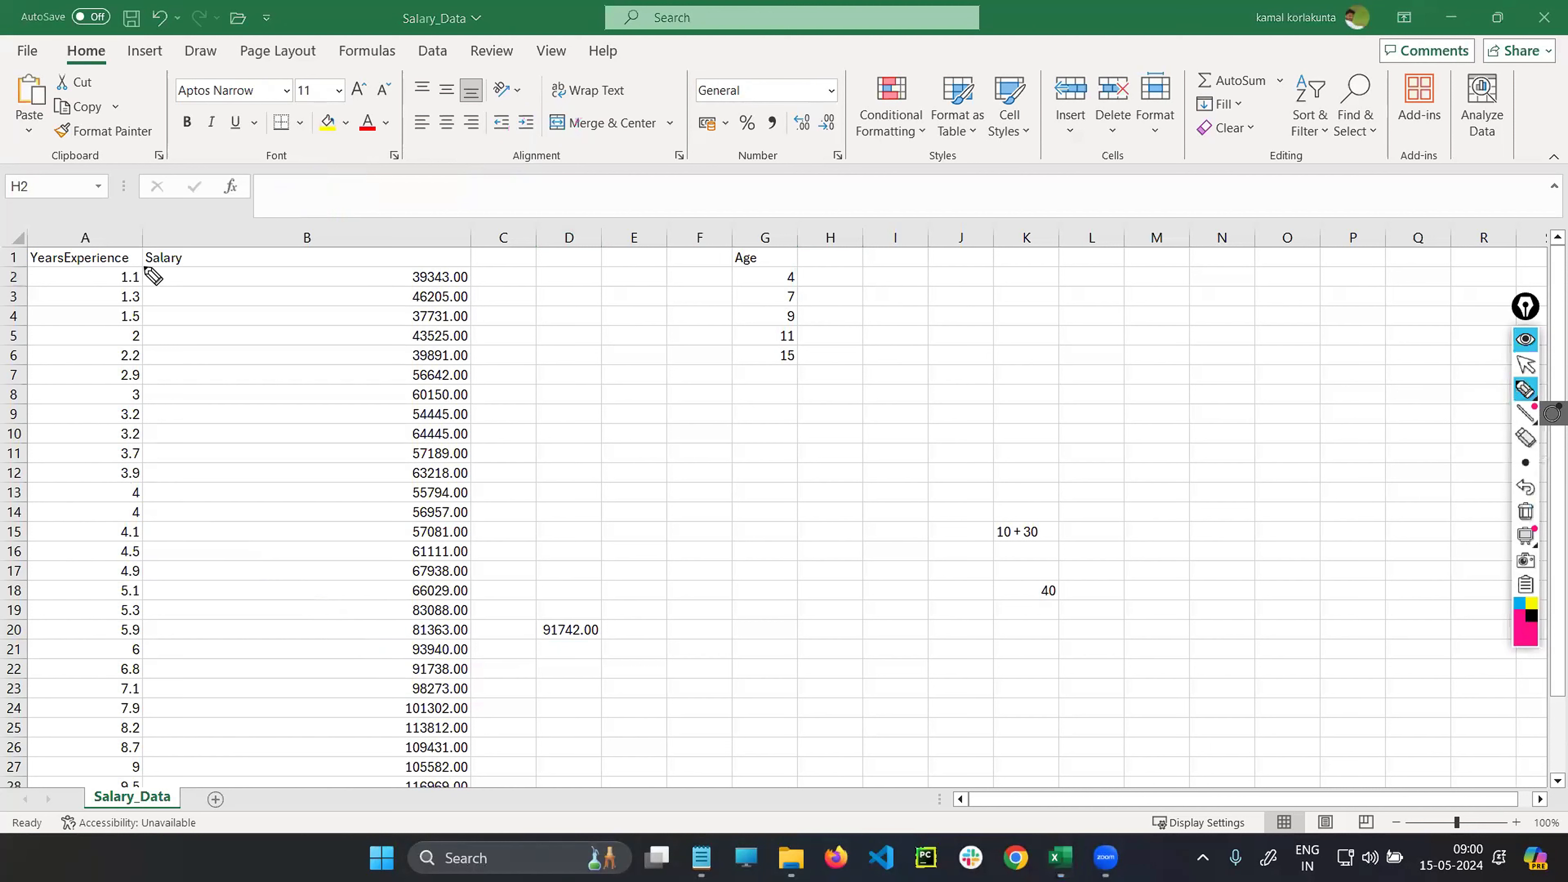
mouse_move(108, 294)
mouse_down()
mouse_move(147, 275)
mouse_move(146, 291)
mouse_move(490, 290)
mouse_move(407, 272)
mouse_up()
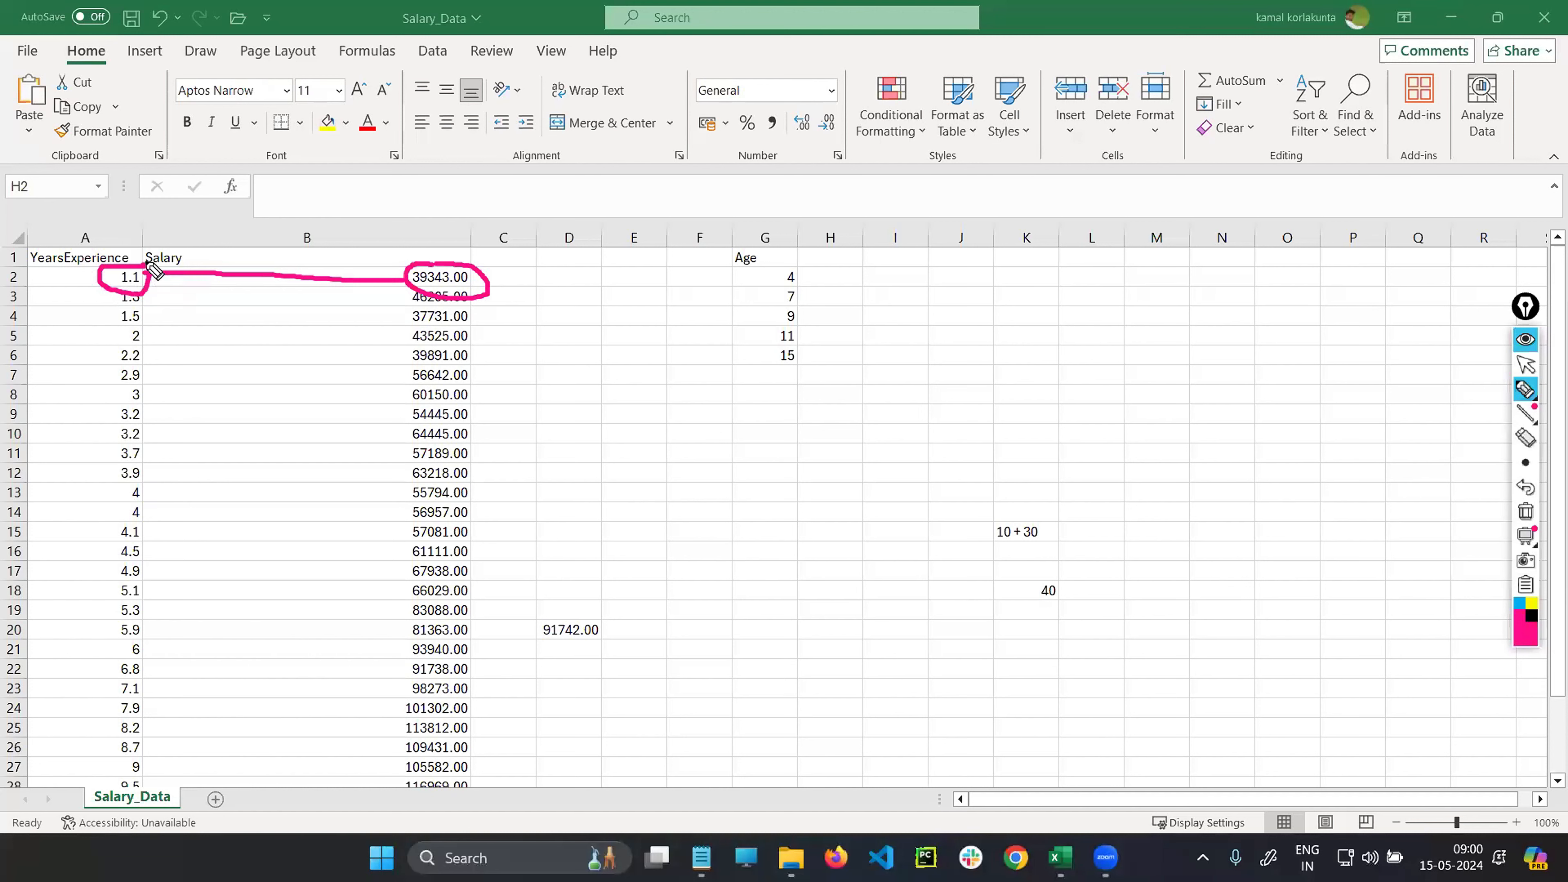
mouse_move(417, 303)
mouse_down()
mouse_move(490, 303)
mouse_move(423, 301)
mouse_up()
drag(158, 283, 146, 303)
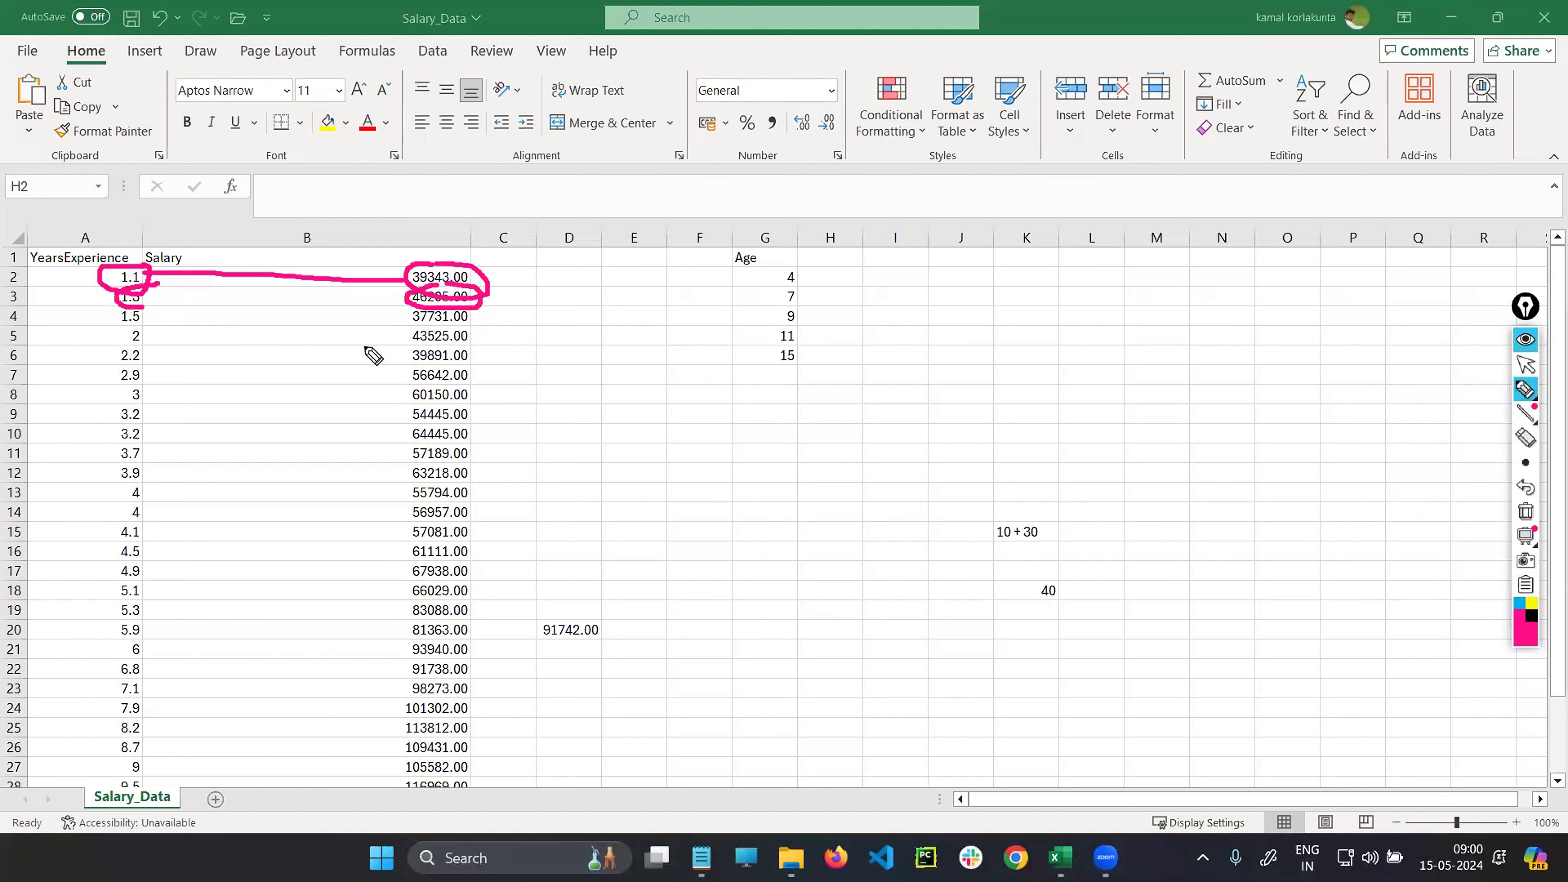
- Outline the row 8 values across columns A and B with the pen, draw arrows down to both columns, and clear the marks
mouse_move(423, 394)
mouse_down()
mouse_move(460, 418)
mouse_move(407, 388)
mouse_move(127, 393)
mouse_move(406, 407)
mouse_up()
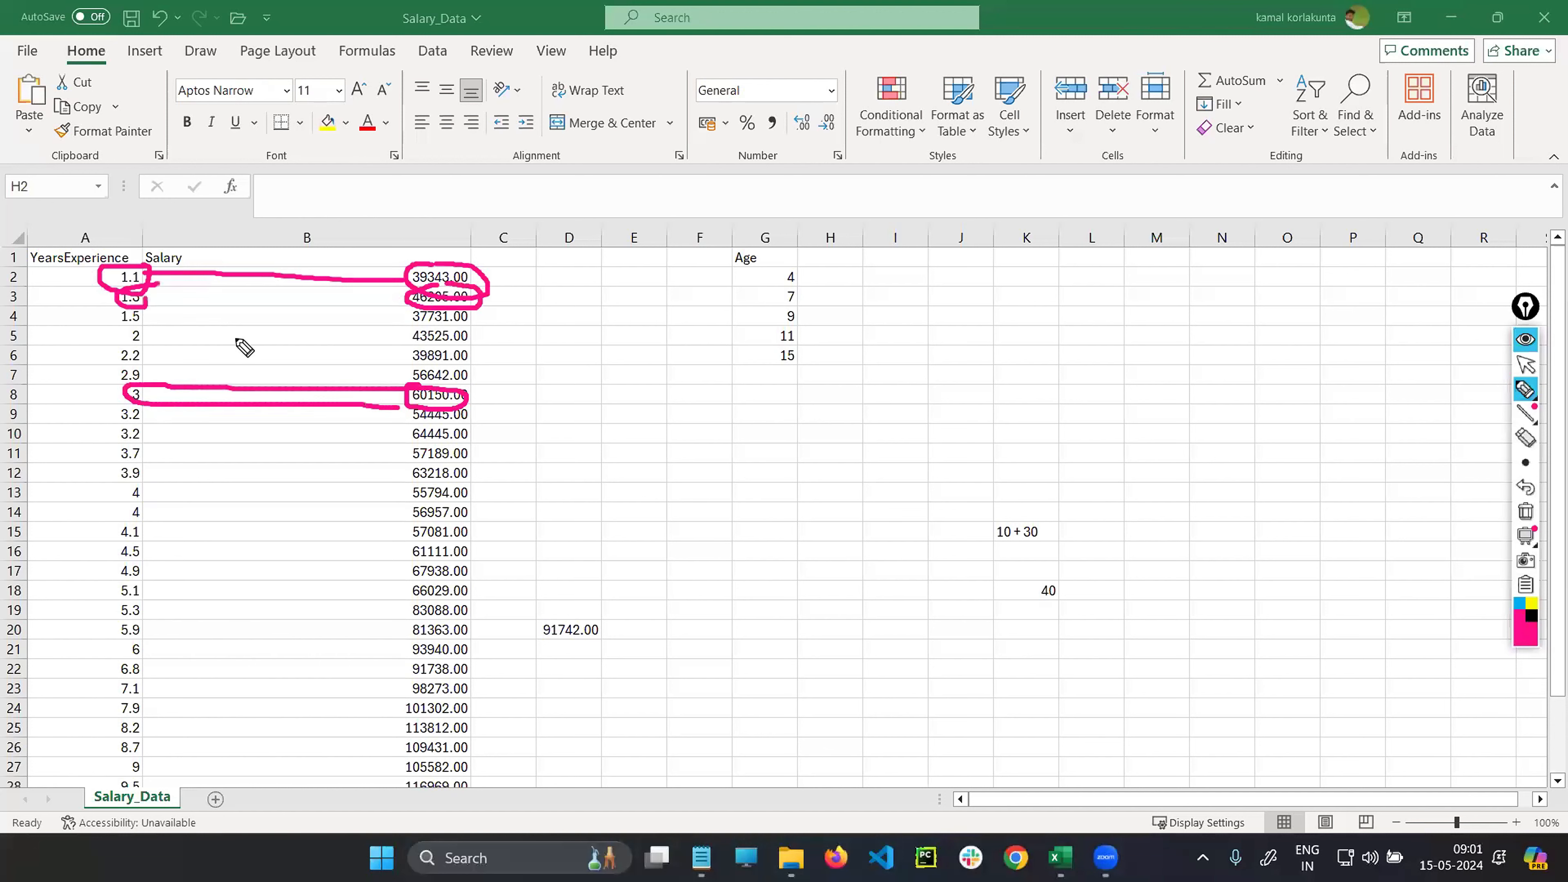
drag(122, 199, 124, 278)
drag(112, 259, 143, 241)
drag(409, 183, 407, 255)
drag(408, 256, 426, 217)
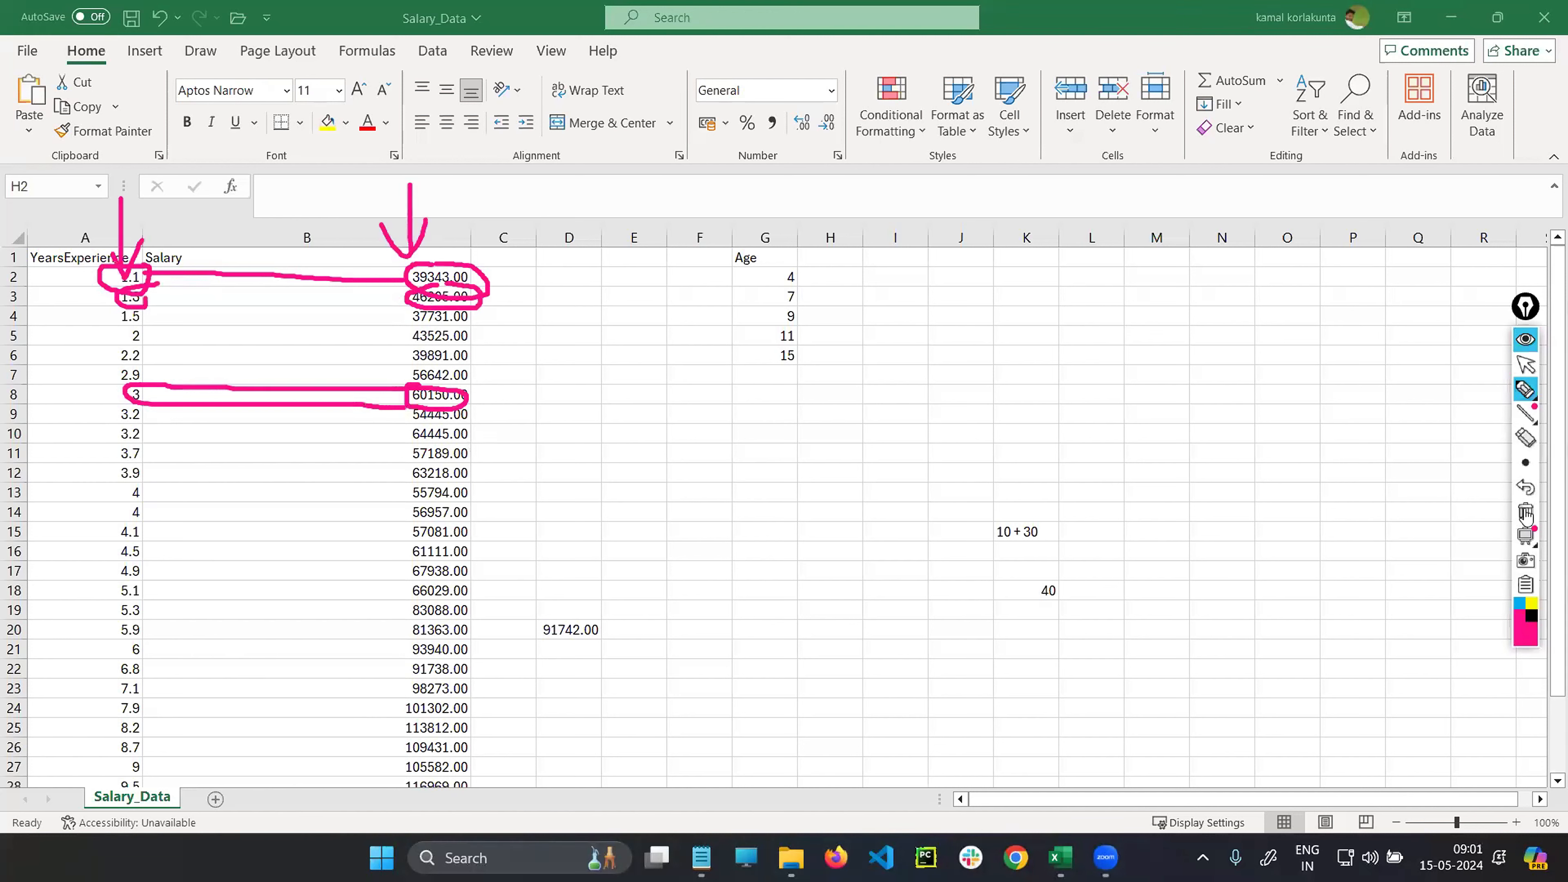
click(1535, 366)
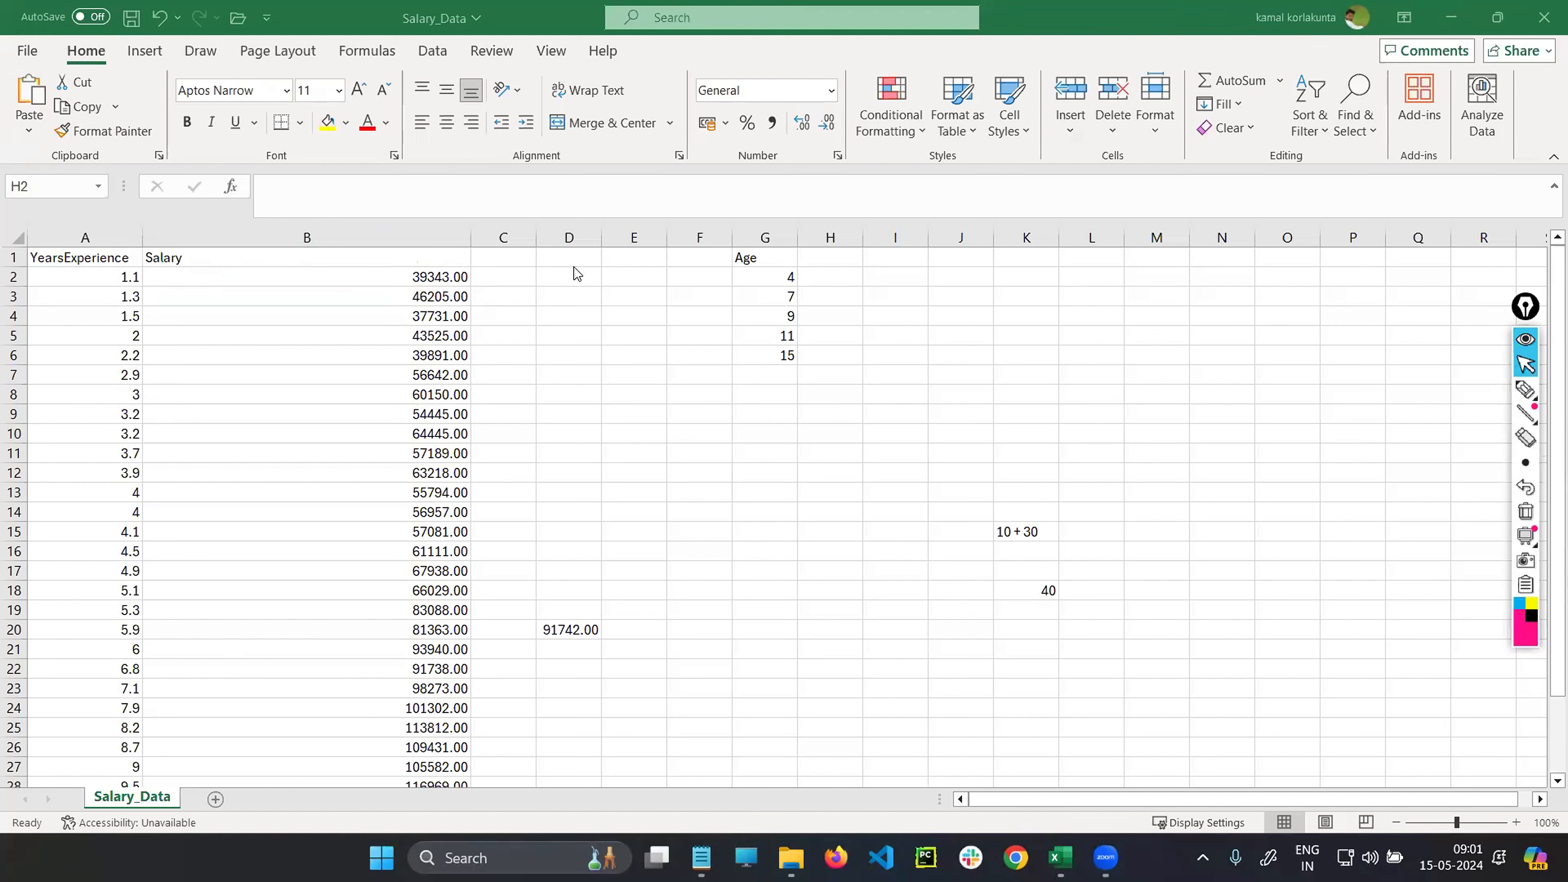
- Enter the header Addition Result in cell C1 and widen column C so the header fits
click(551, 281)
click(519, 280)
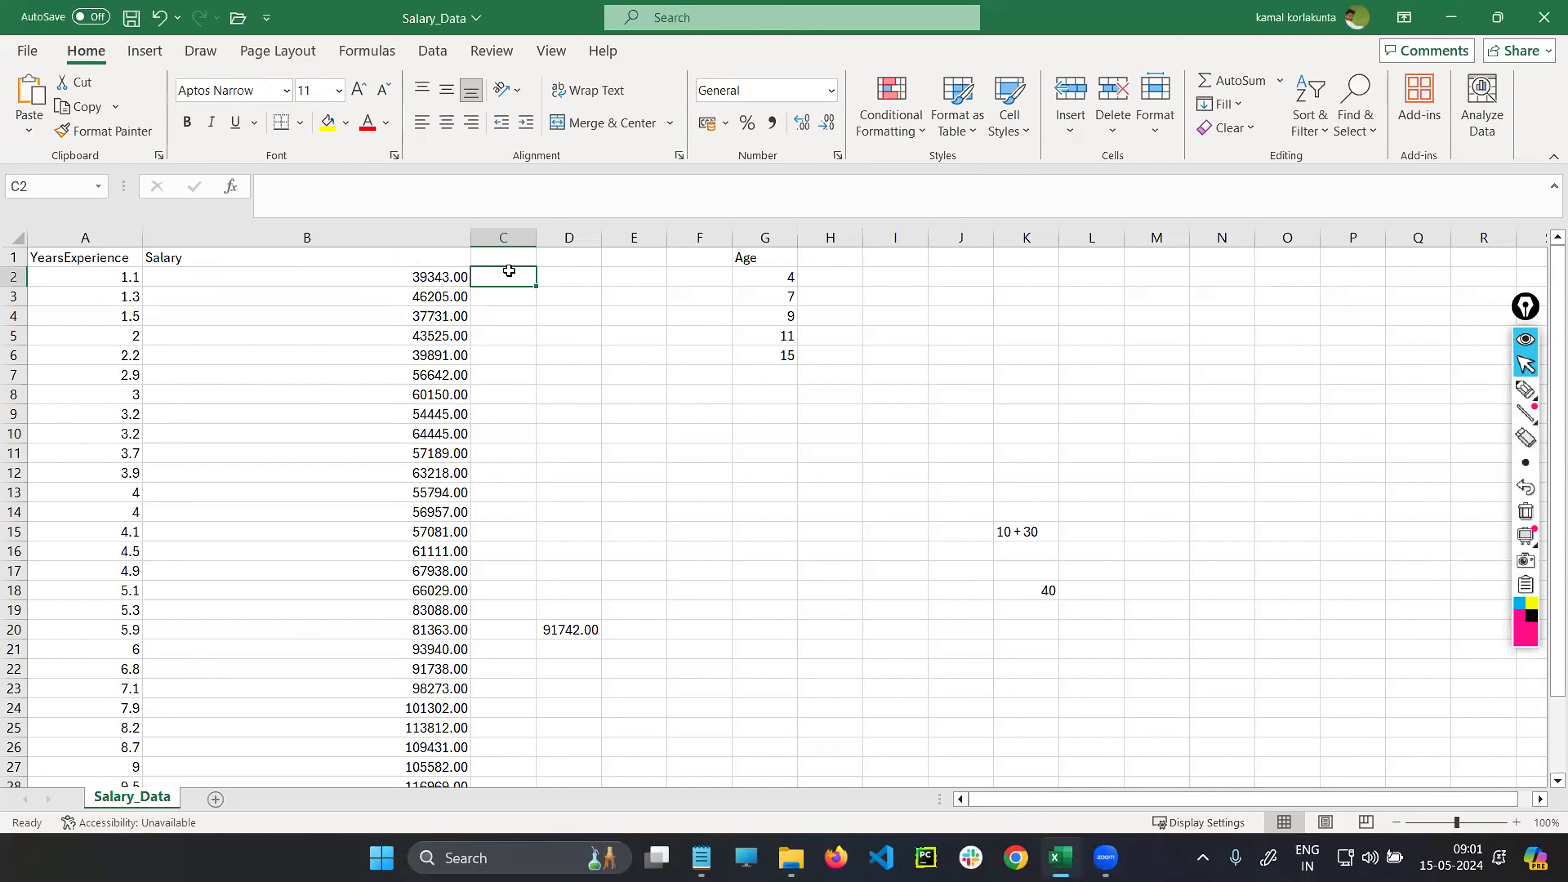
double_click(508, 257)
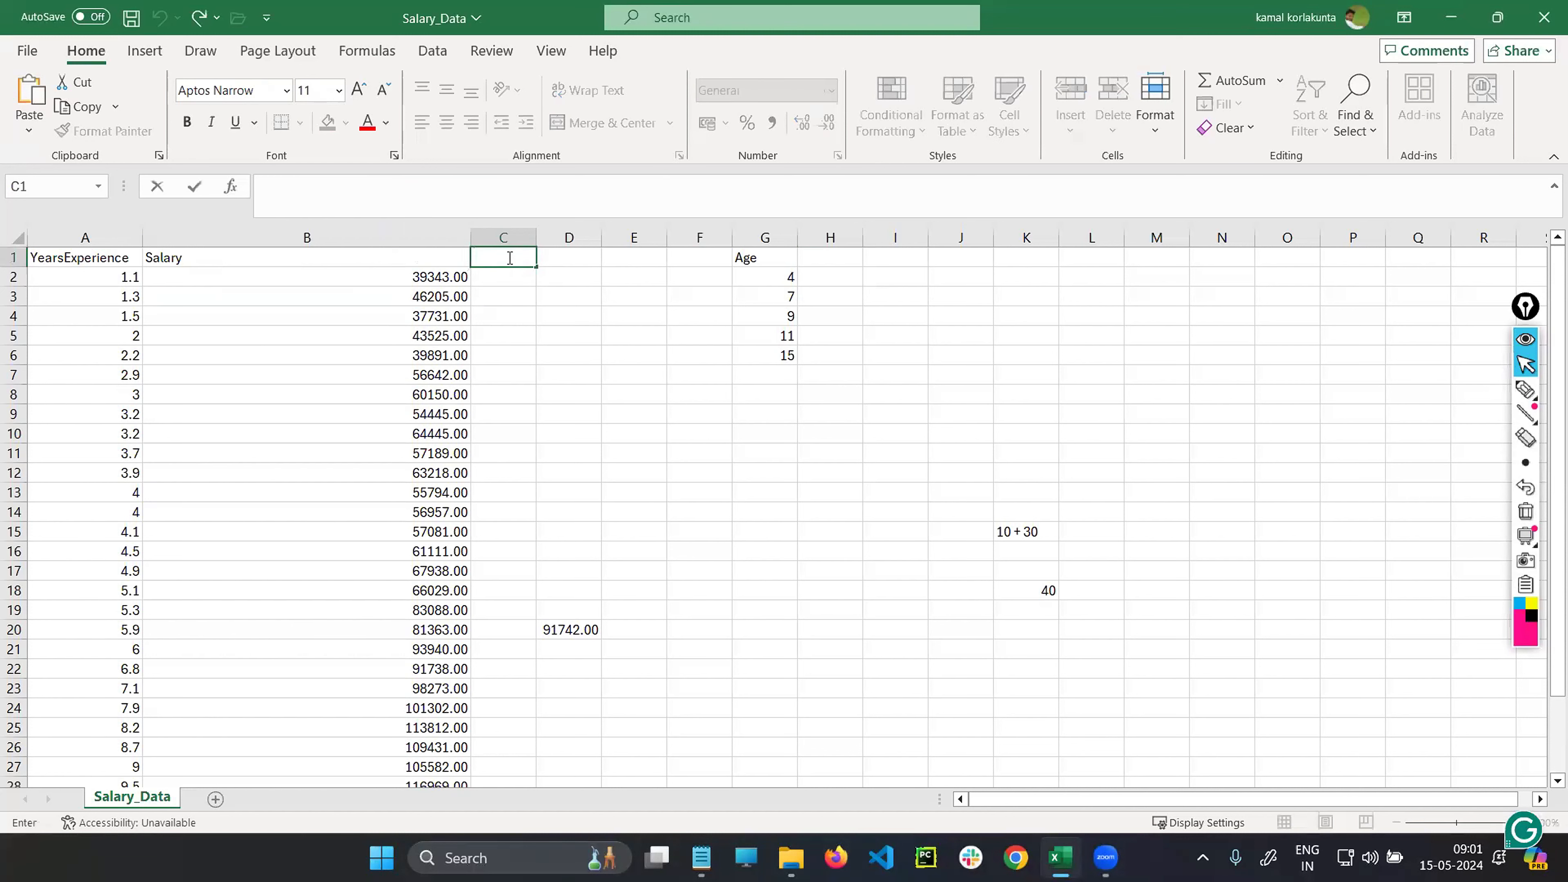
text(Addition Resullt)
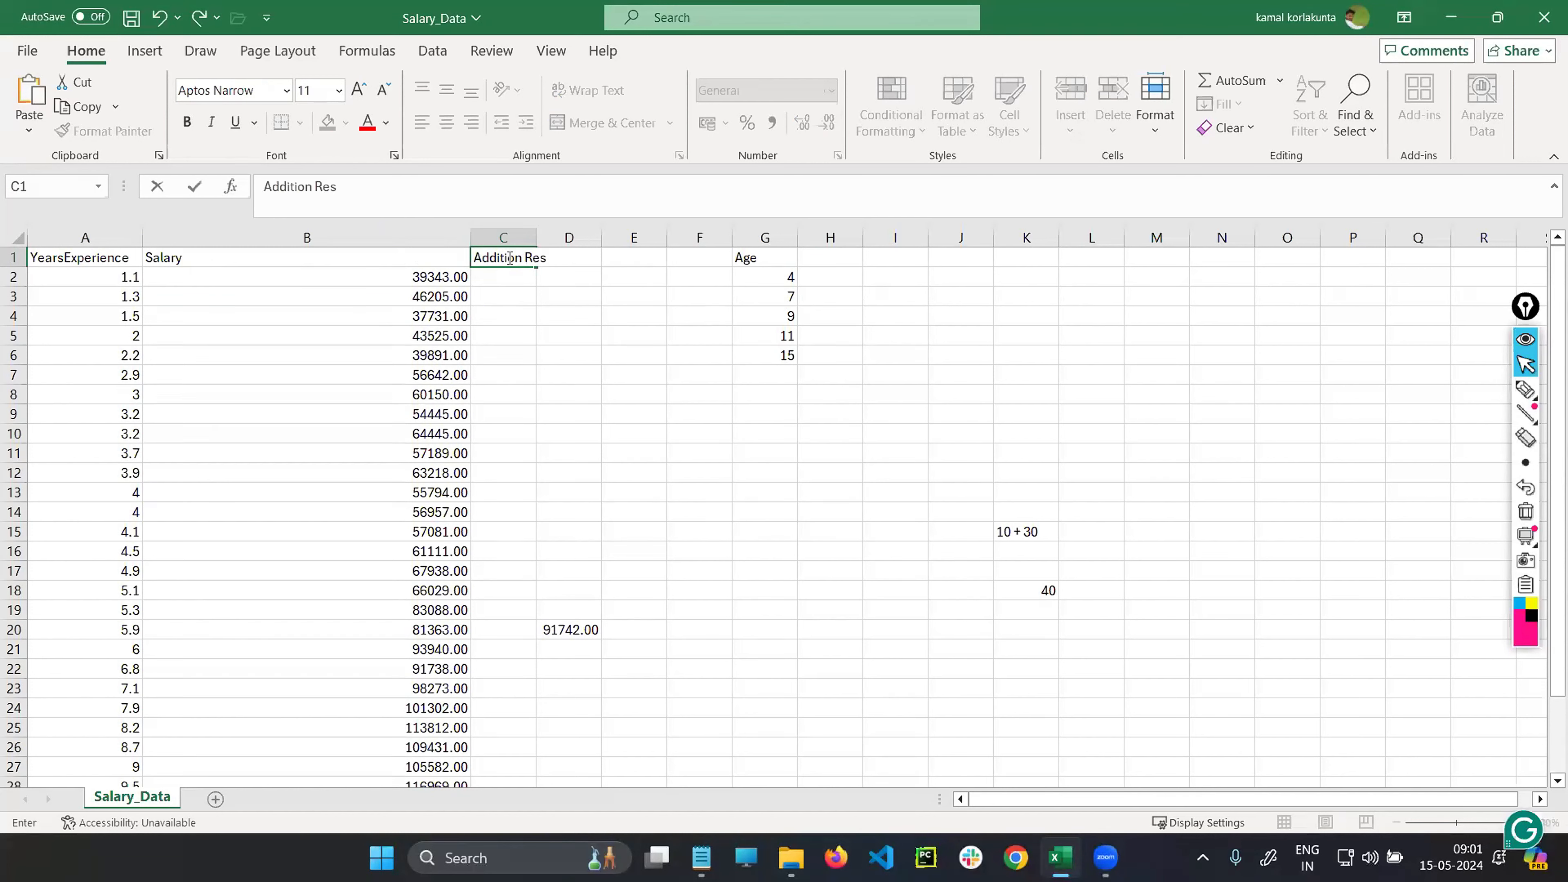
key(BackSpace)
key(BackSpace)
text(t)
key(Return)
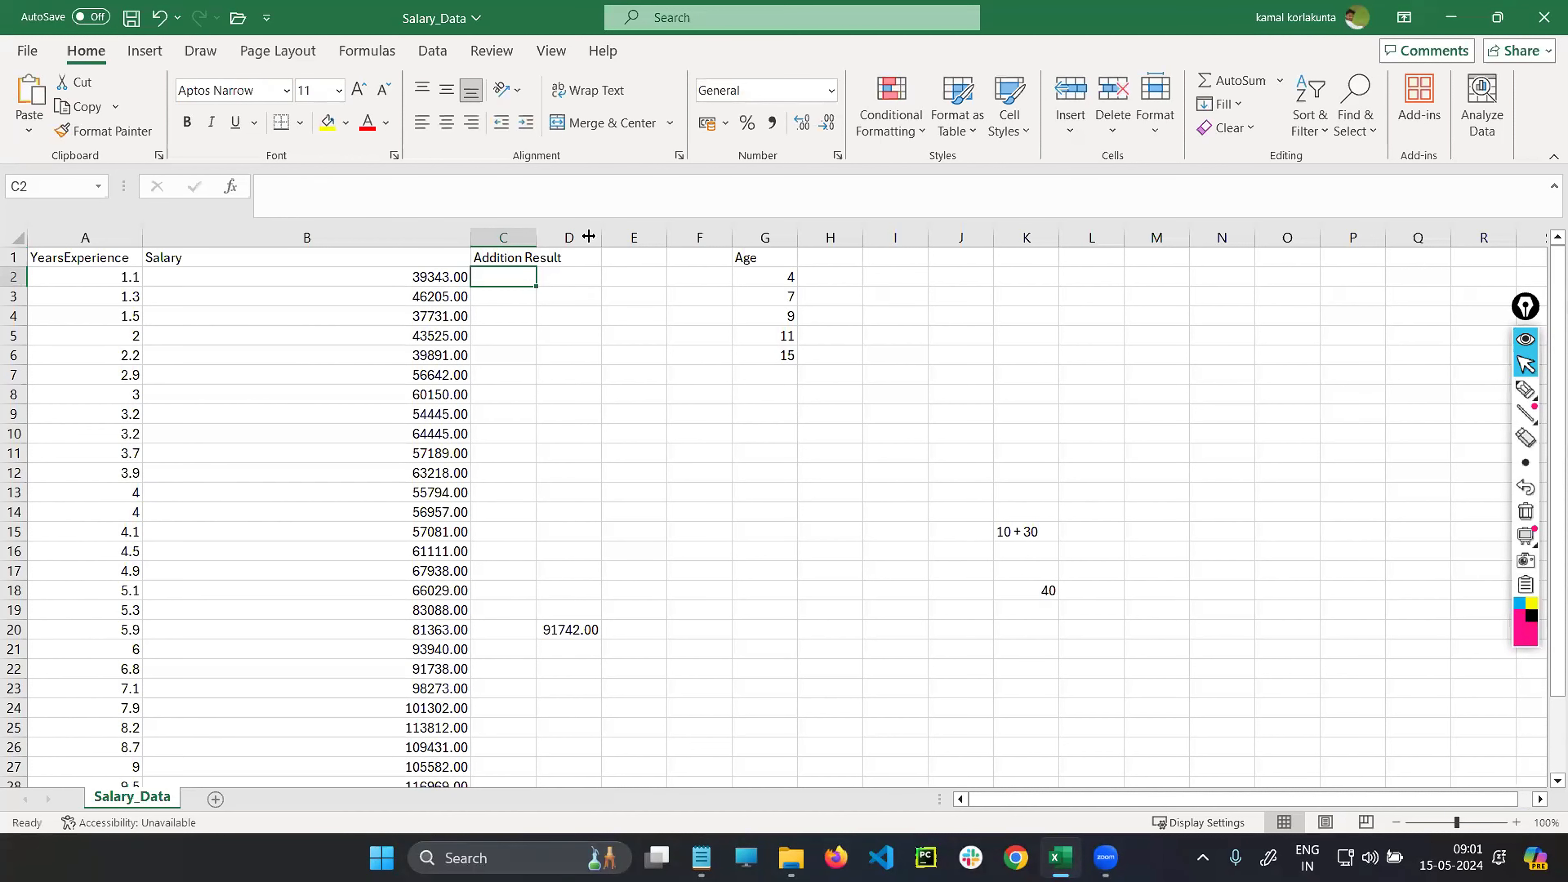
drag(536, 237, 624, 237)
click(558, 322)
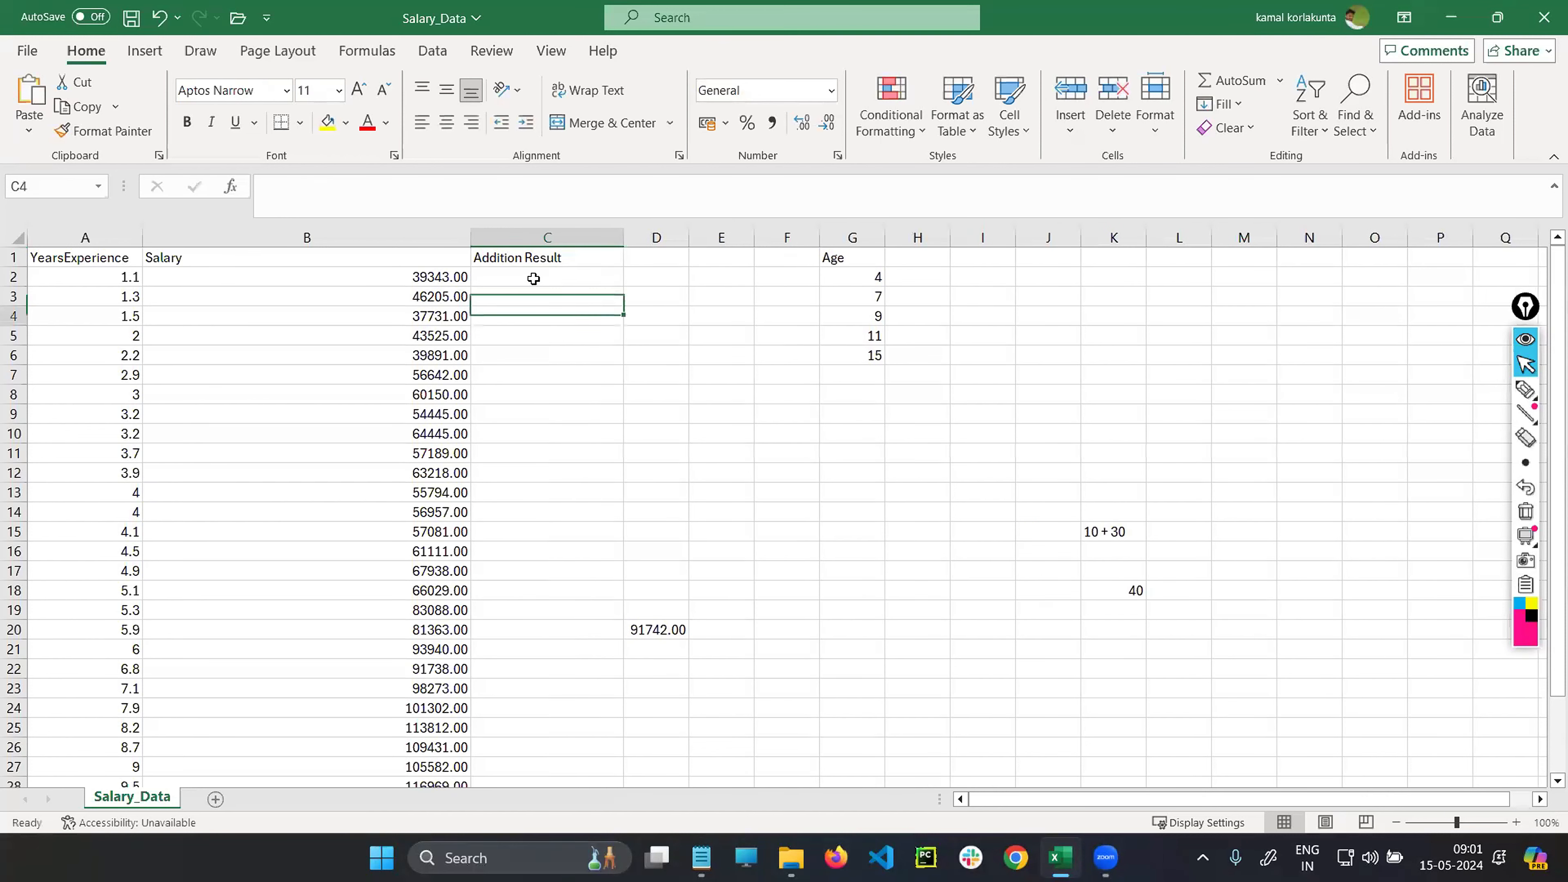
- Enter the formula =A2+B2 in cell C2 to add the first row's YearsExperience and Salary
click(534, 279)
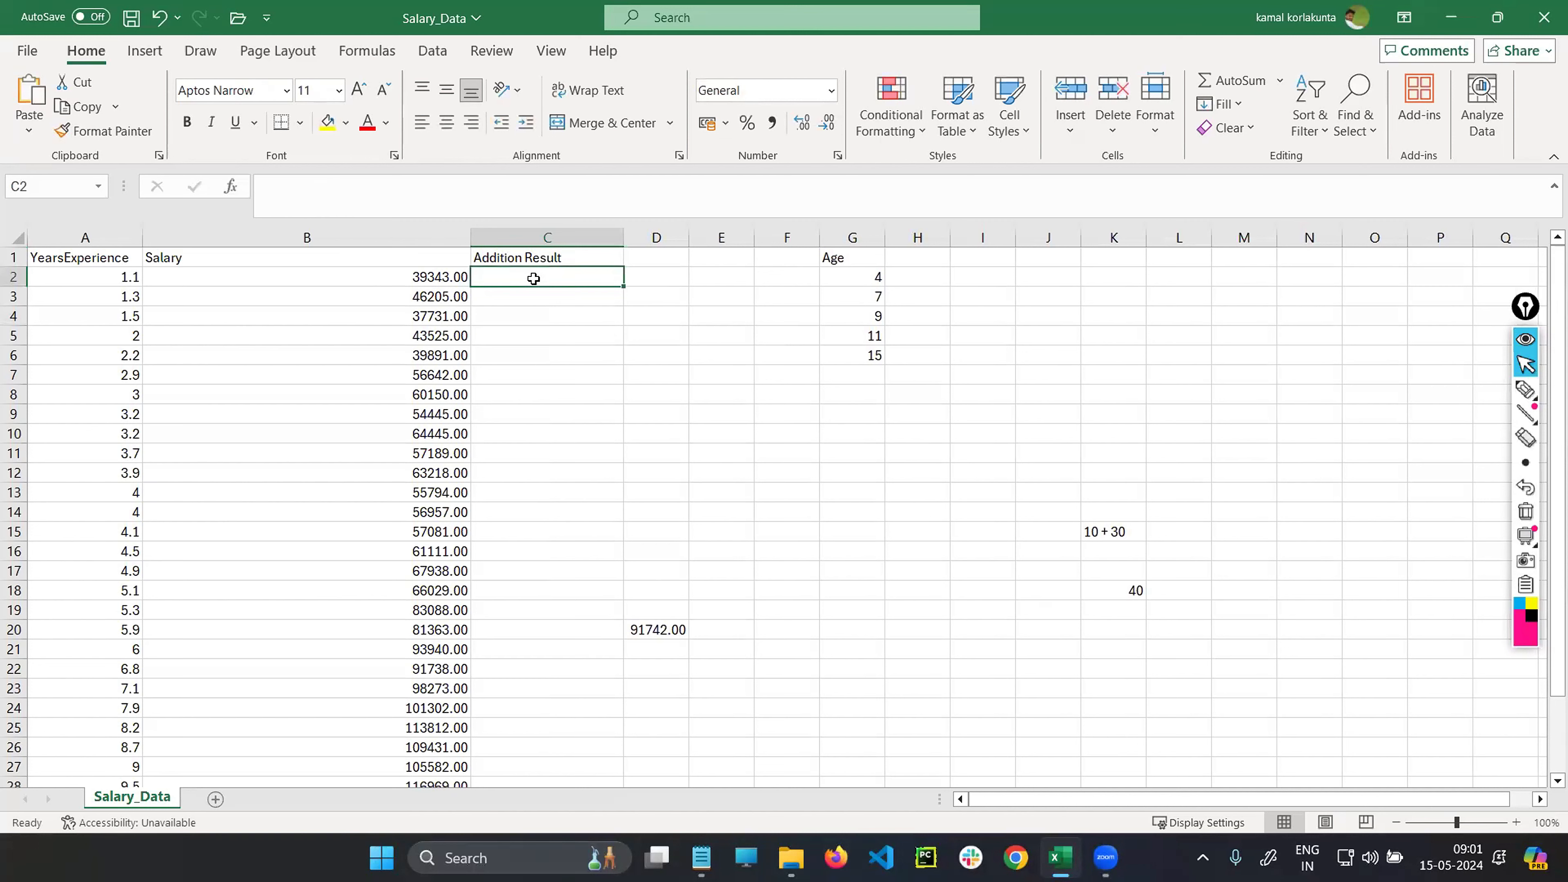
text(=)
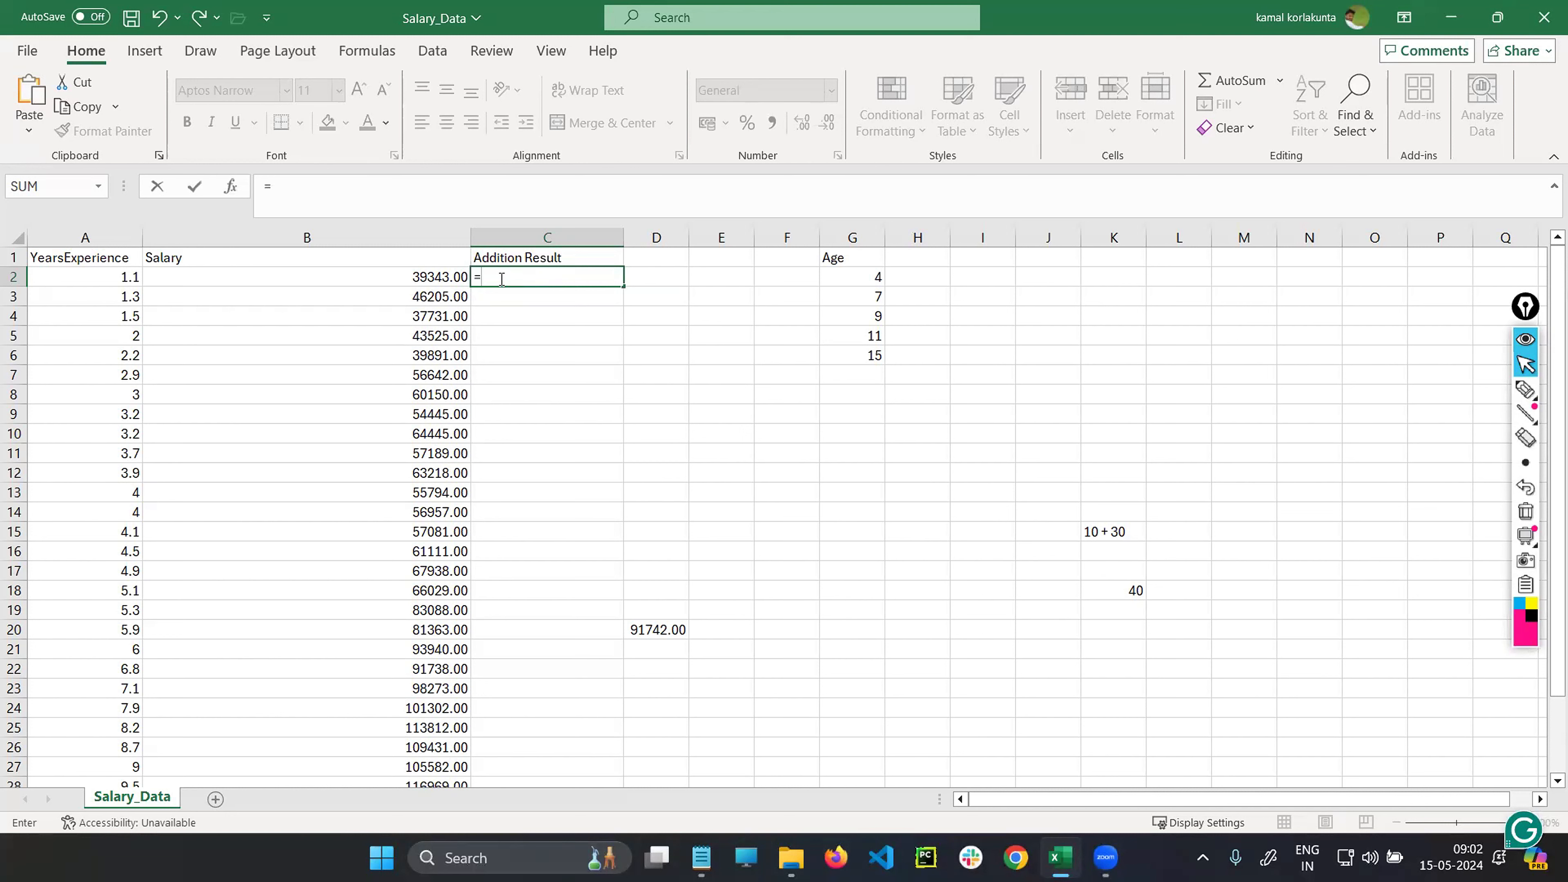
click(98, 274)
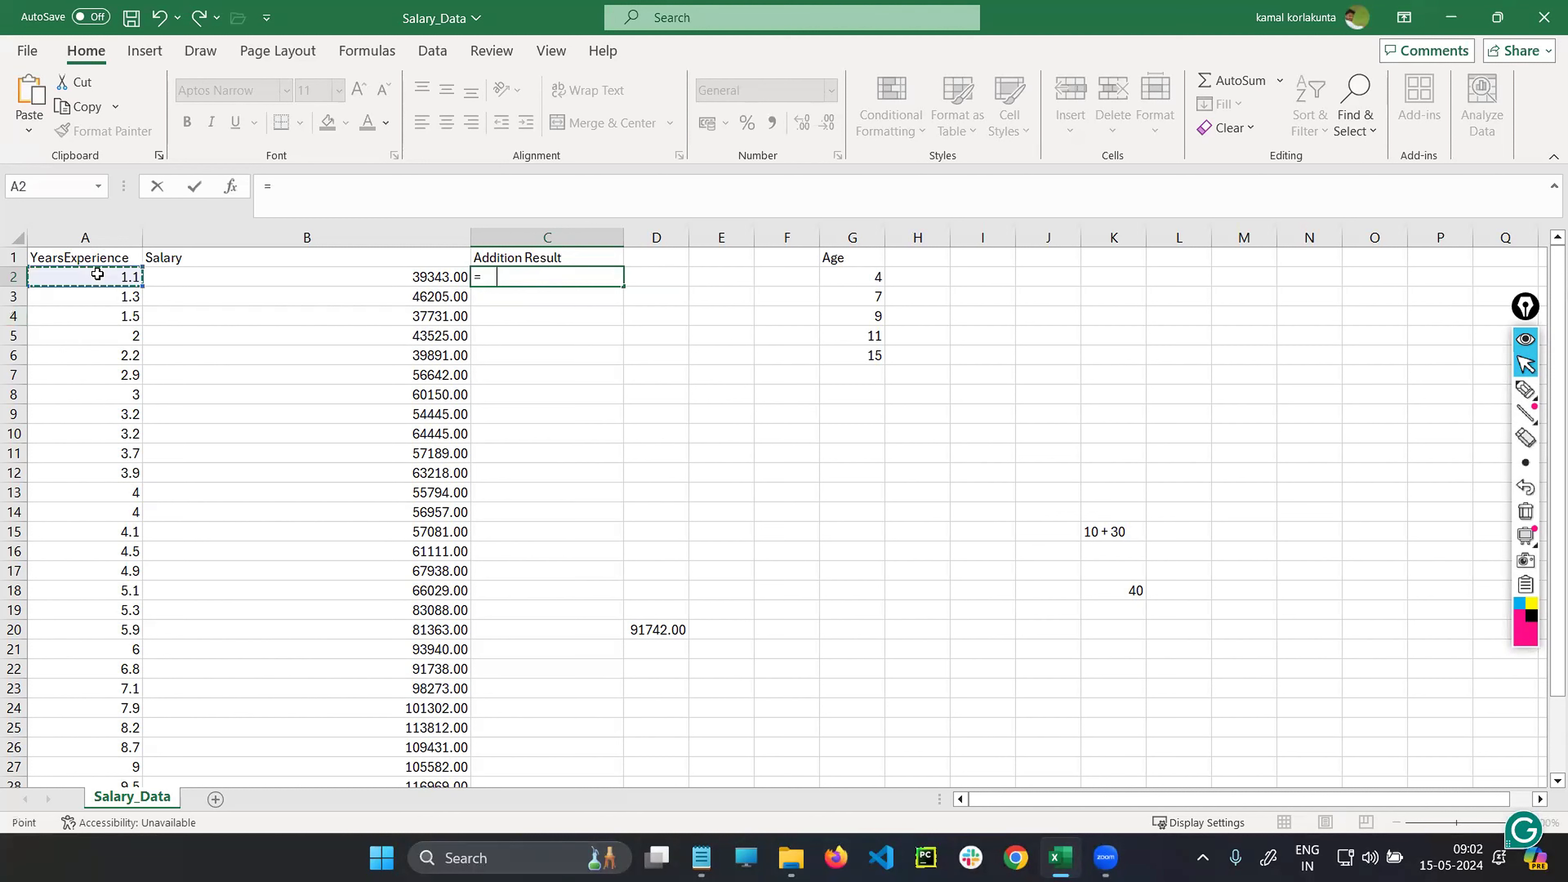
click(538, 280)
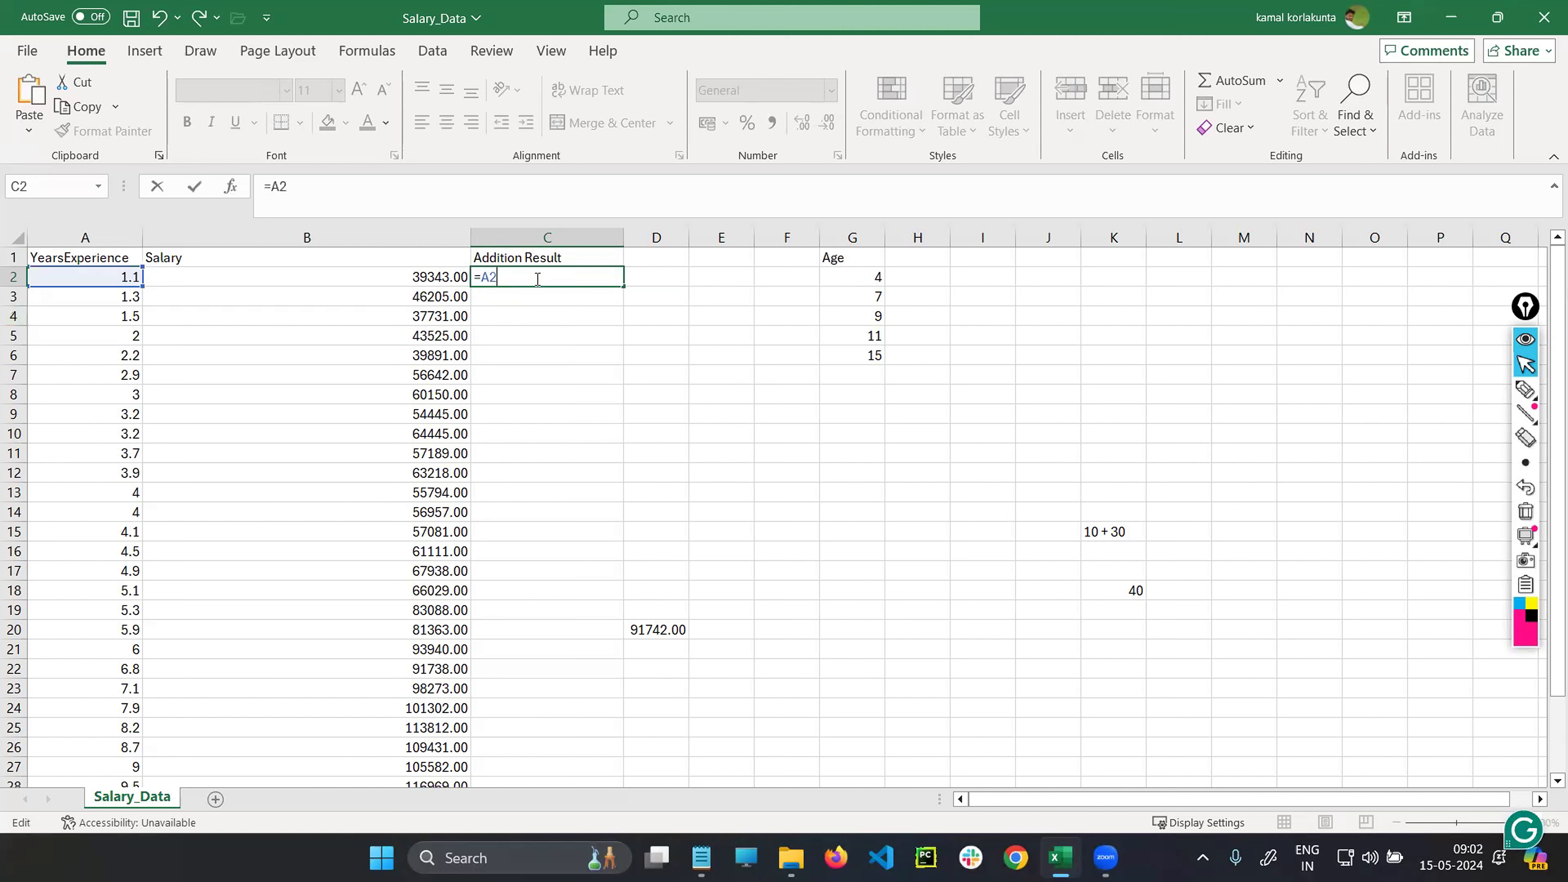
text(+)
click(409, 279)
click(580, 274)
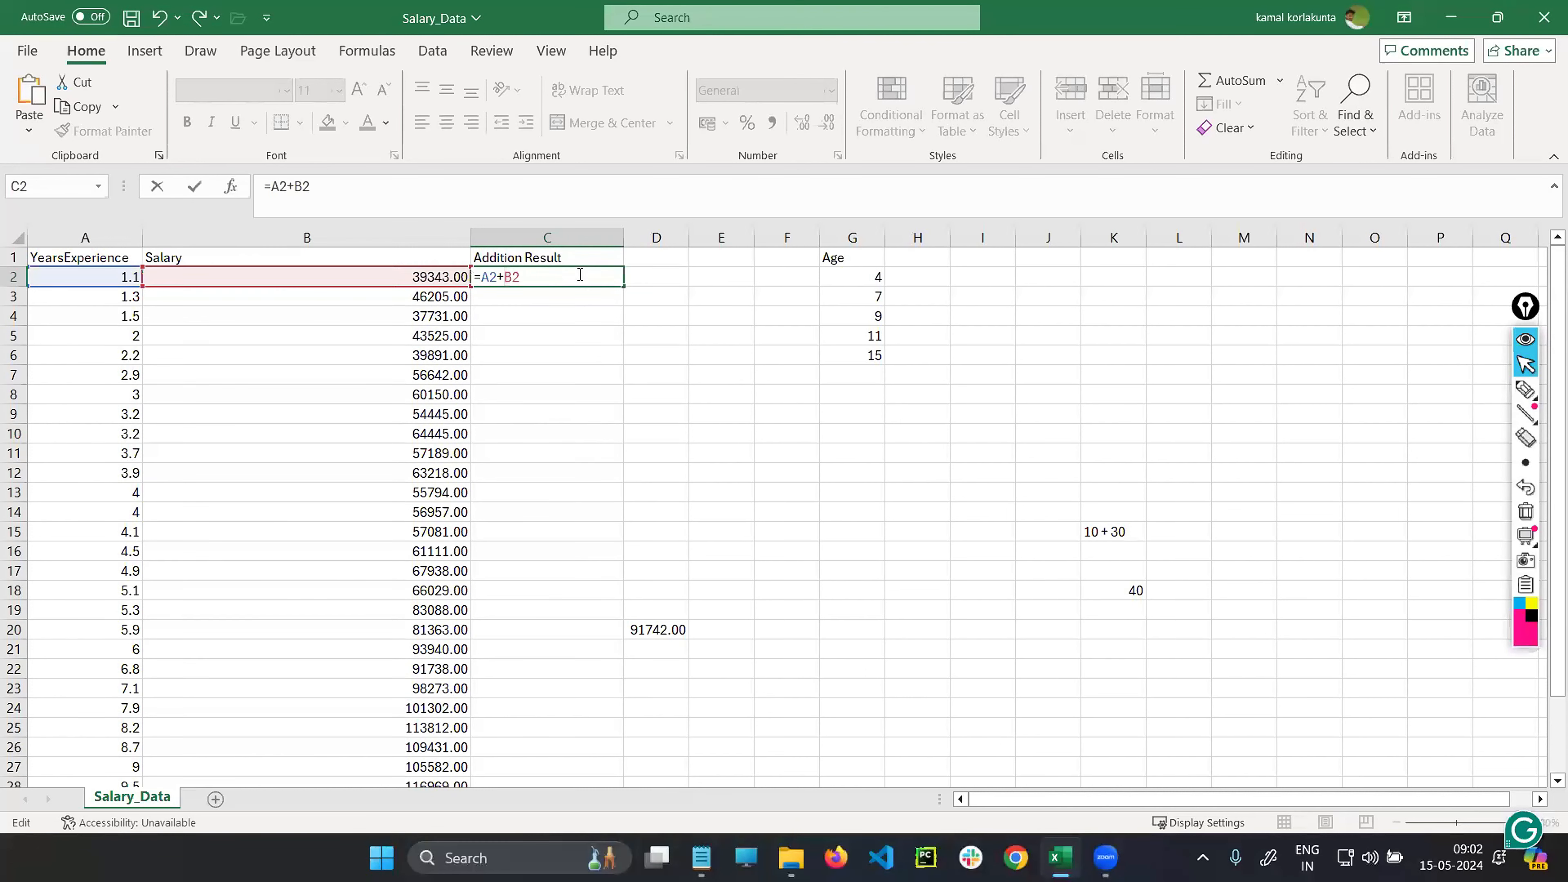
key(Return)
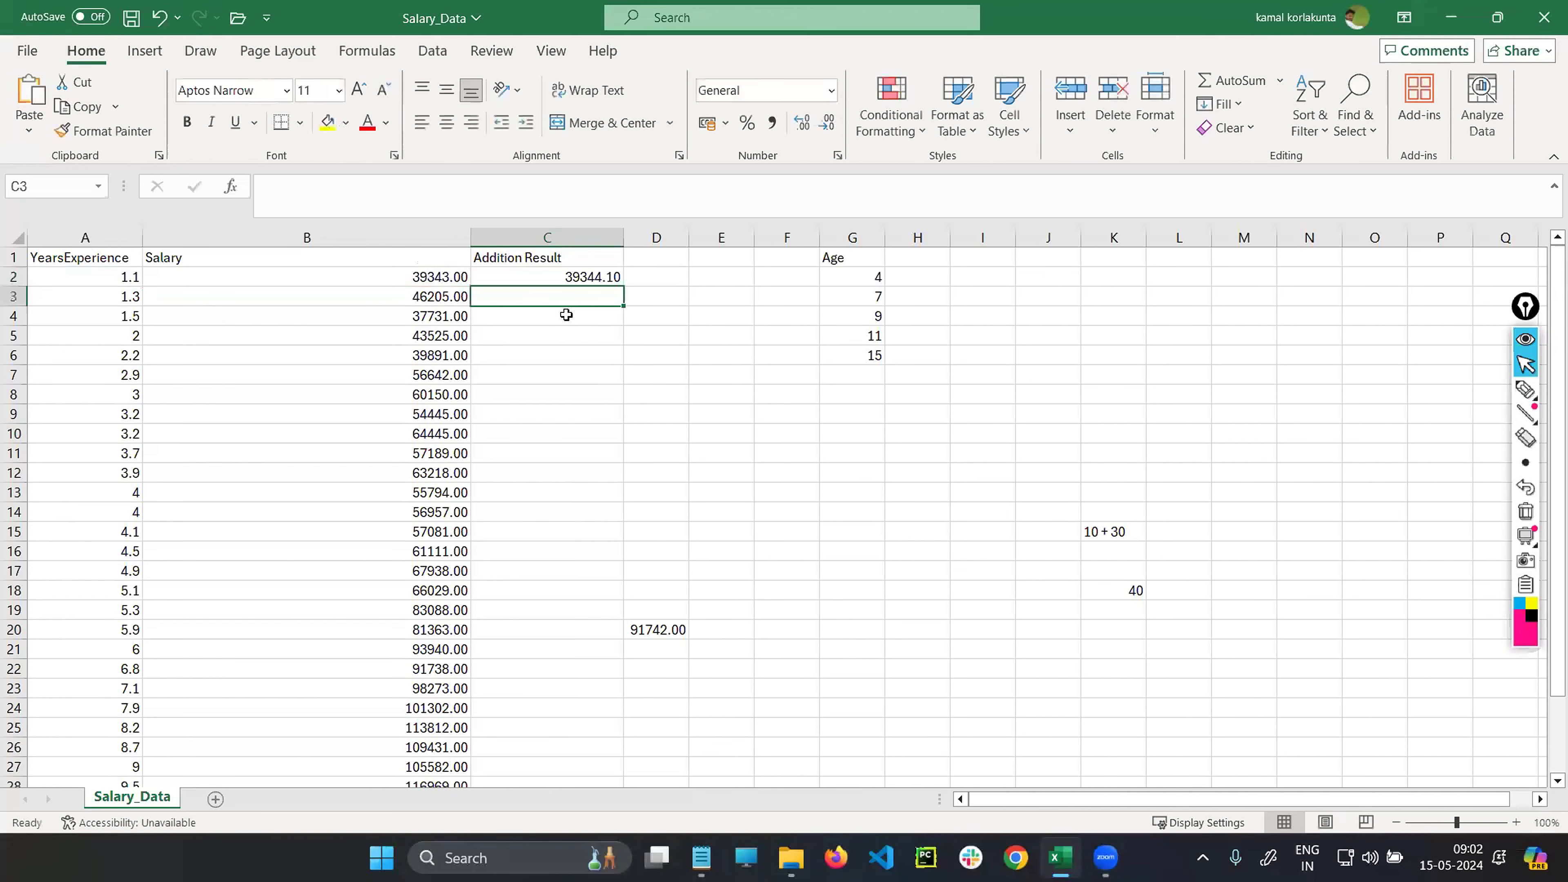
- Enter the formula =A3+B3 in cell C3 to add the second data row's values
double_click(552, 298)
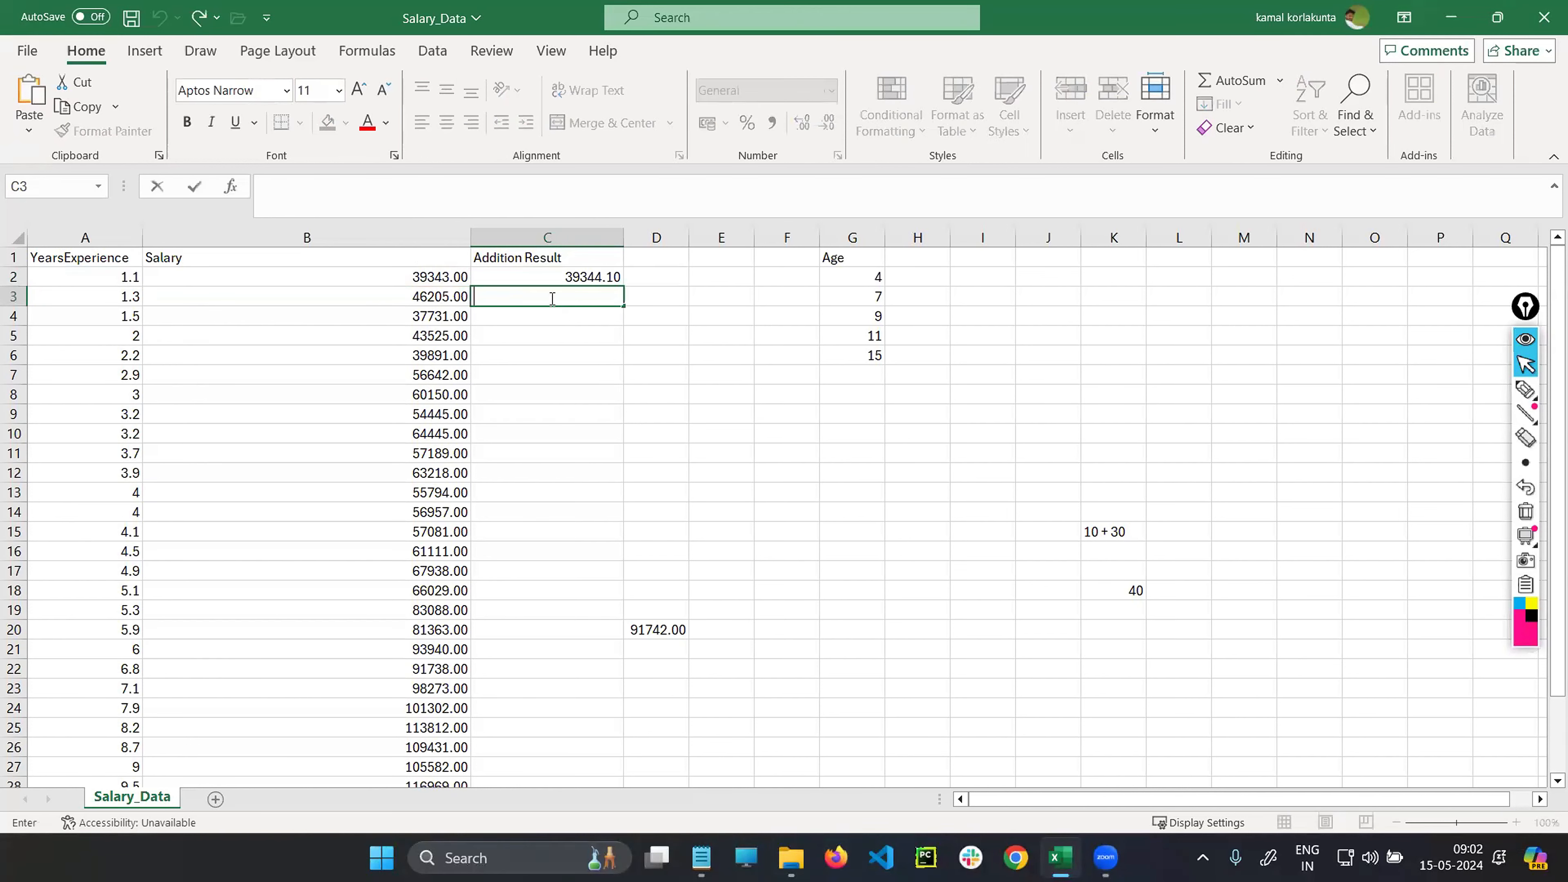
text(=)
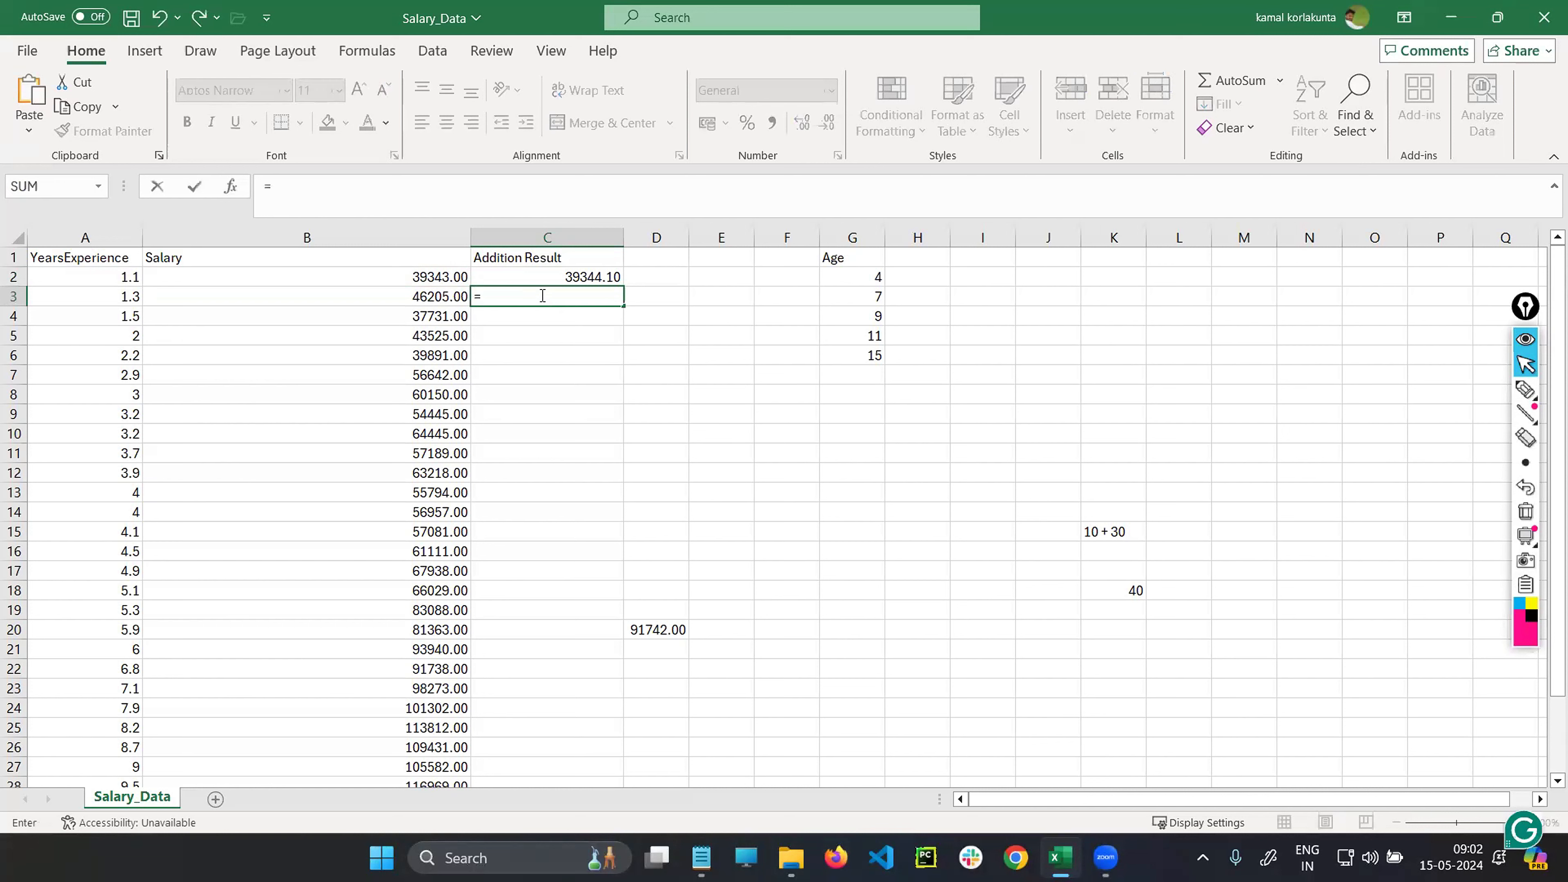
click(126, 302)
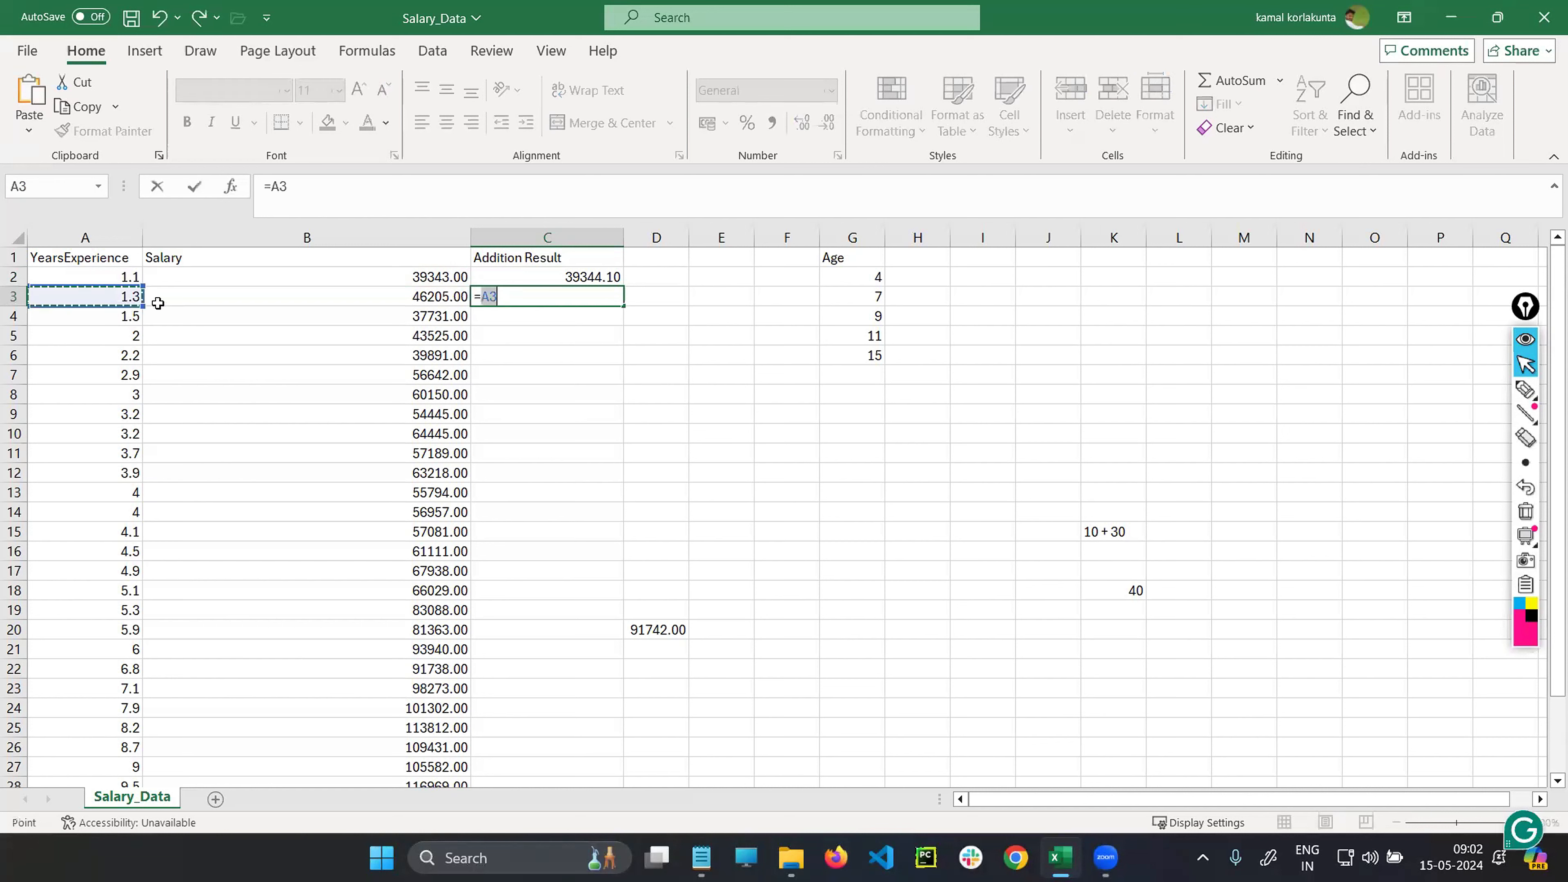
click(523, 292)
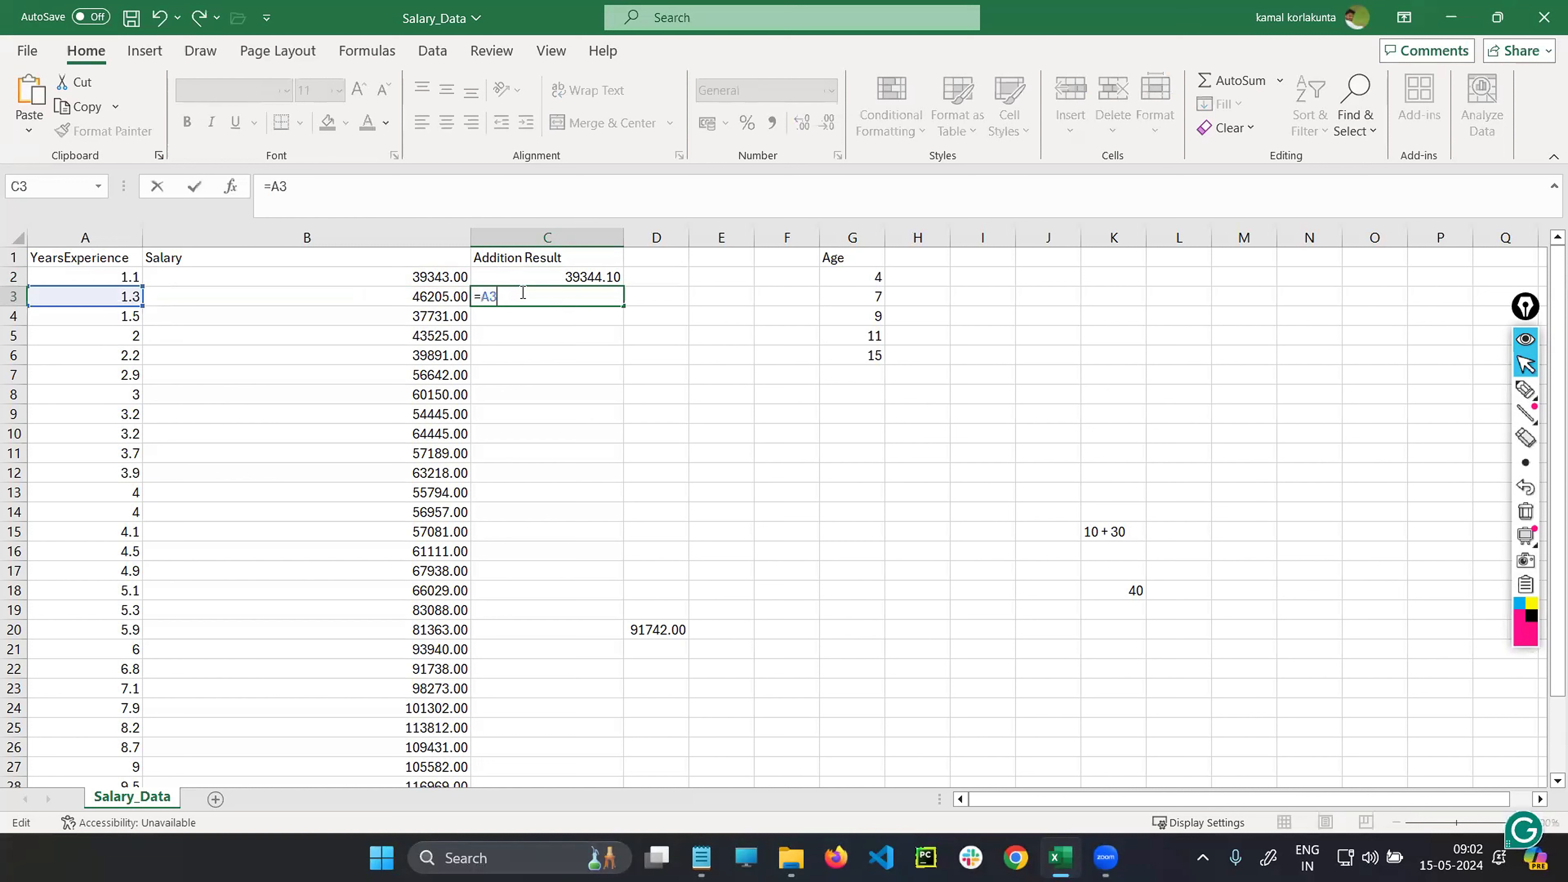
text(+)
click(411, 296)
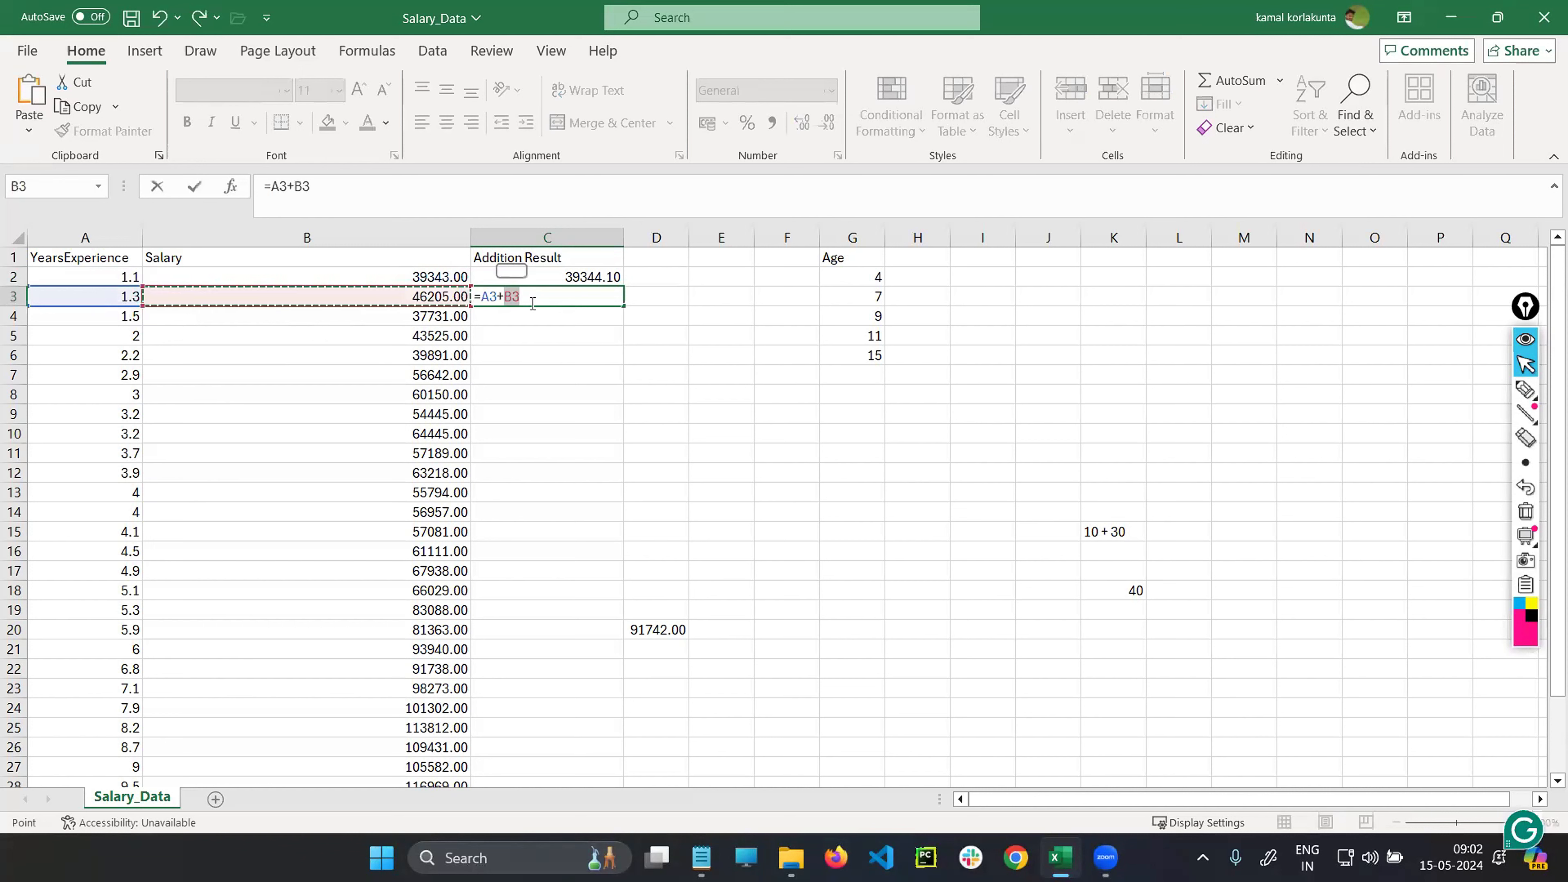
click(532, 304)
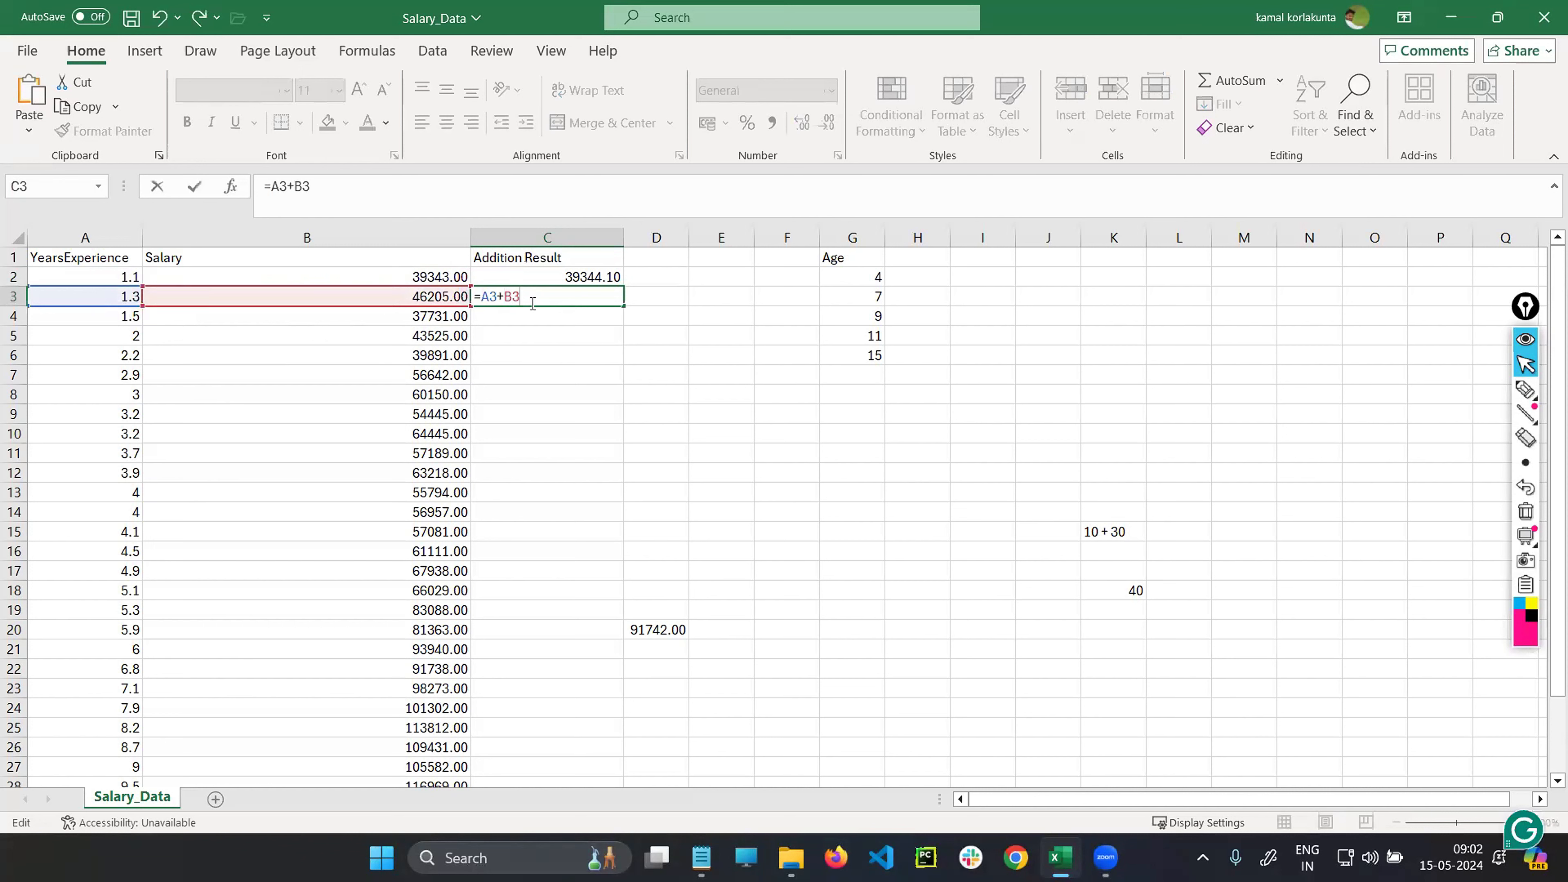
key(Return)
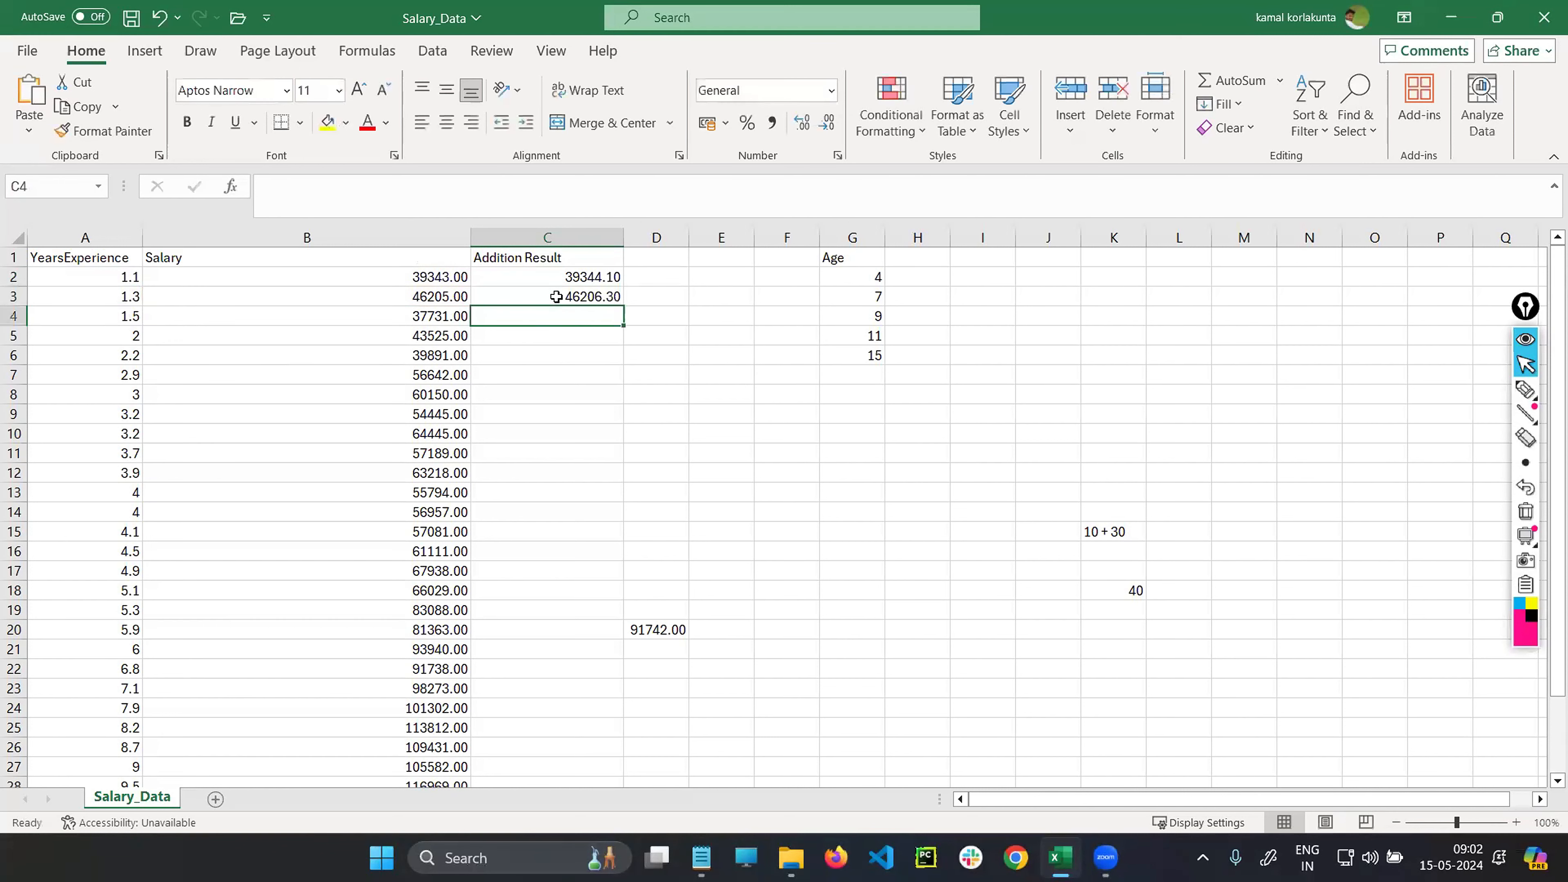
- Fill the addition formula from cell C3 down the column through C31 and deselect the range
click(547, 299)
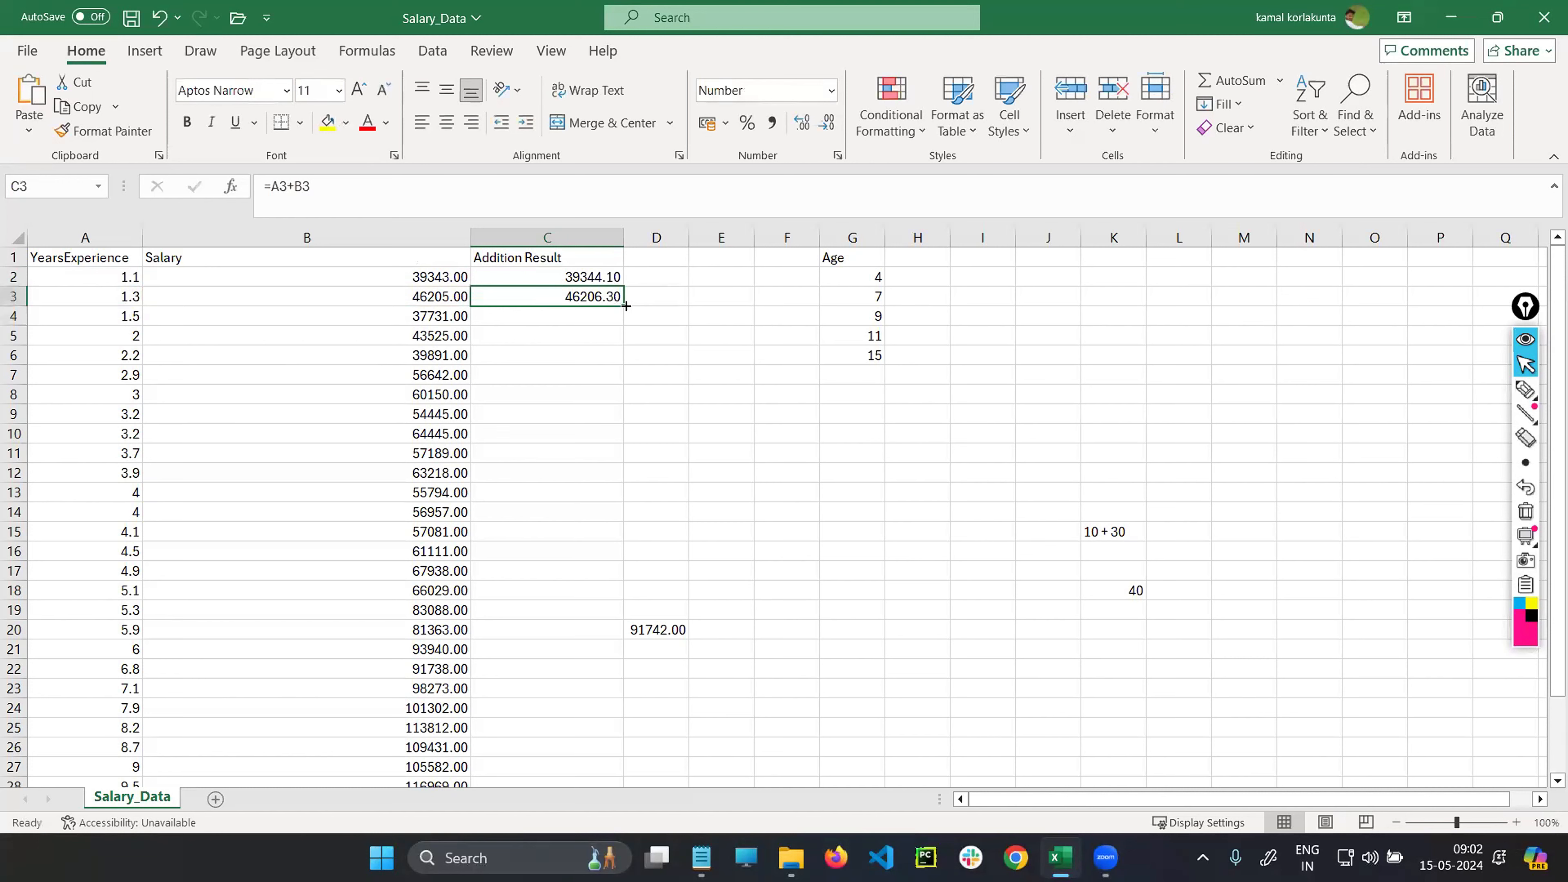
drag(625, 306, 615, 747)
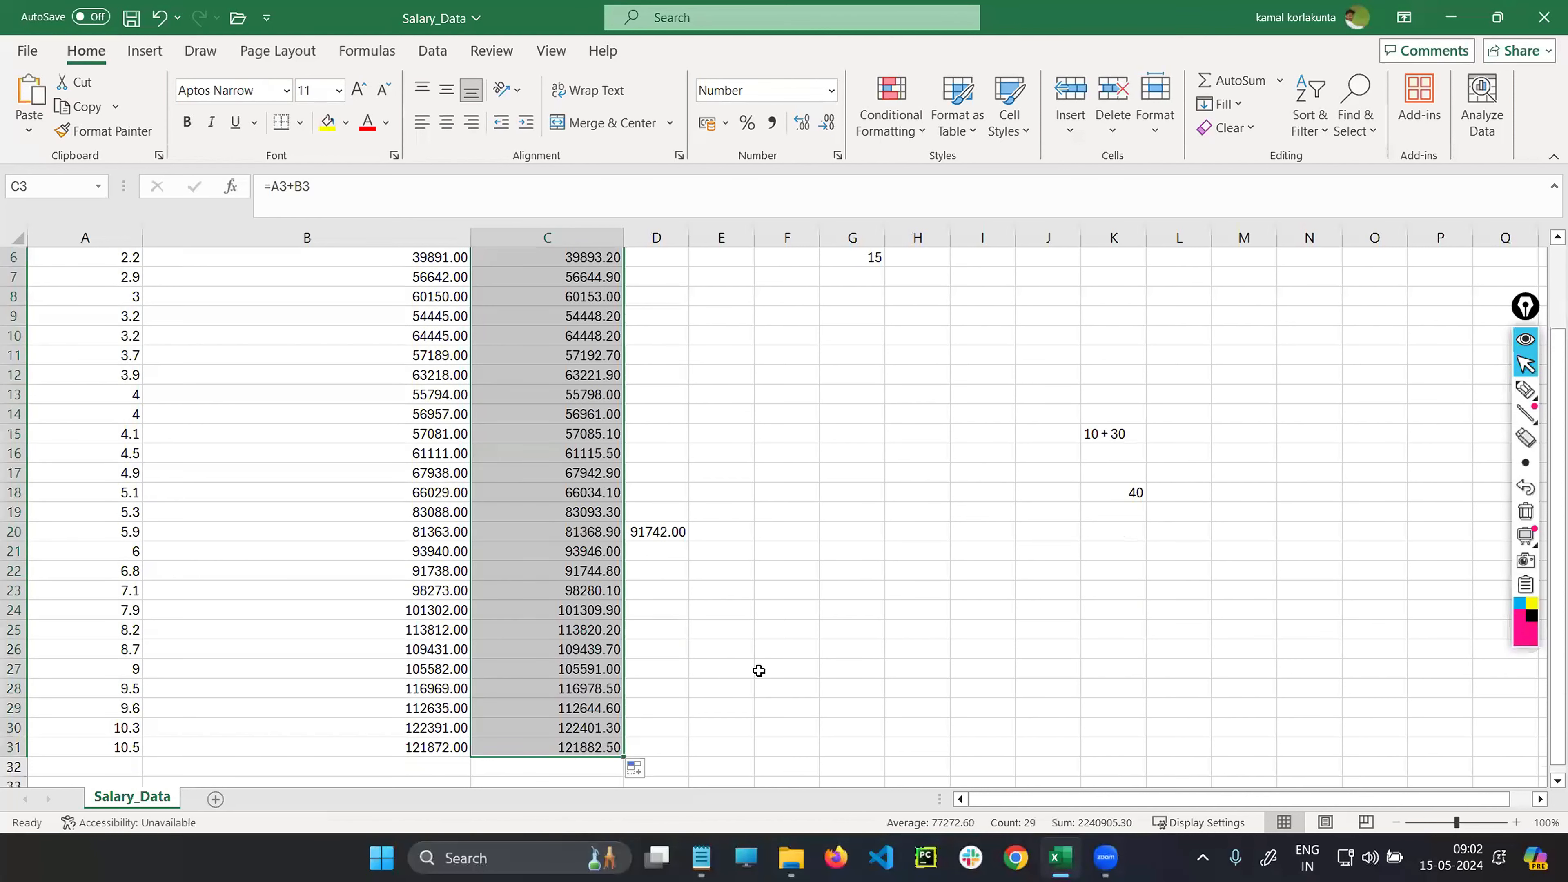
click(783, 671)
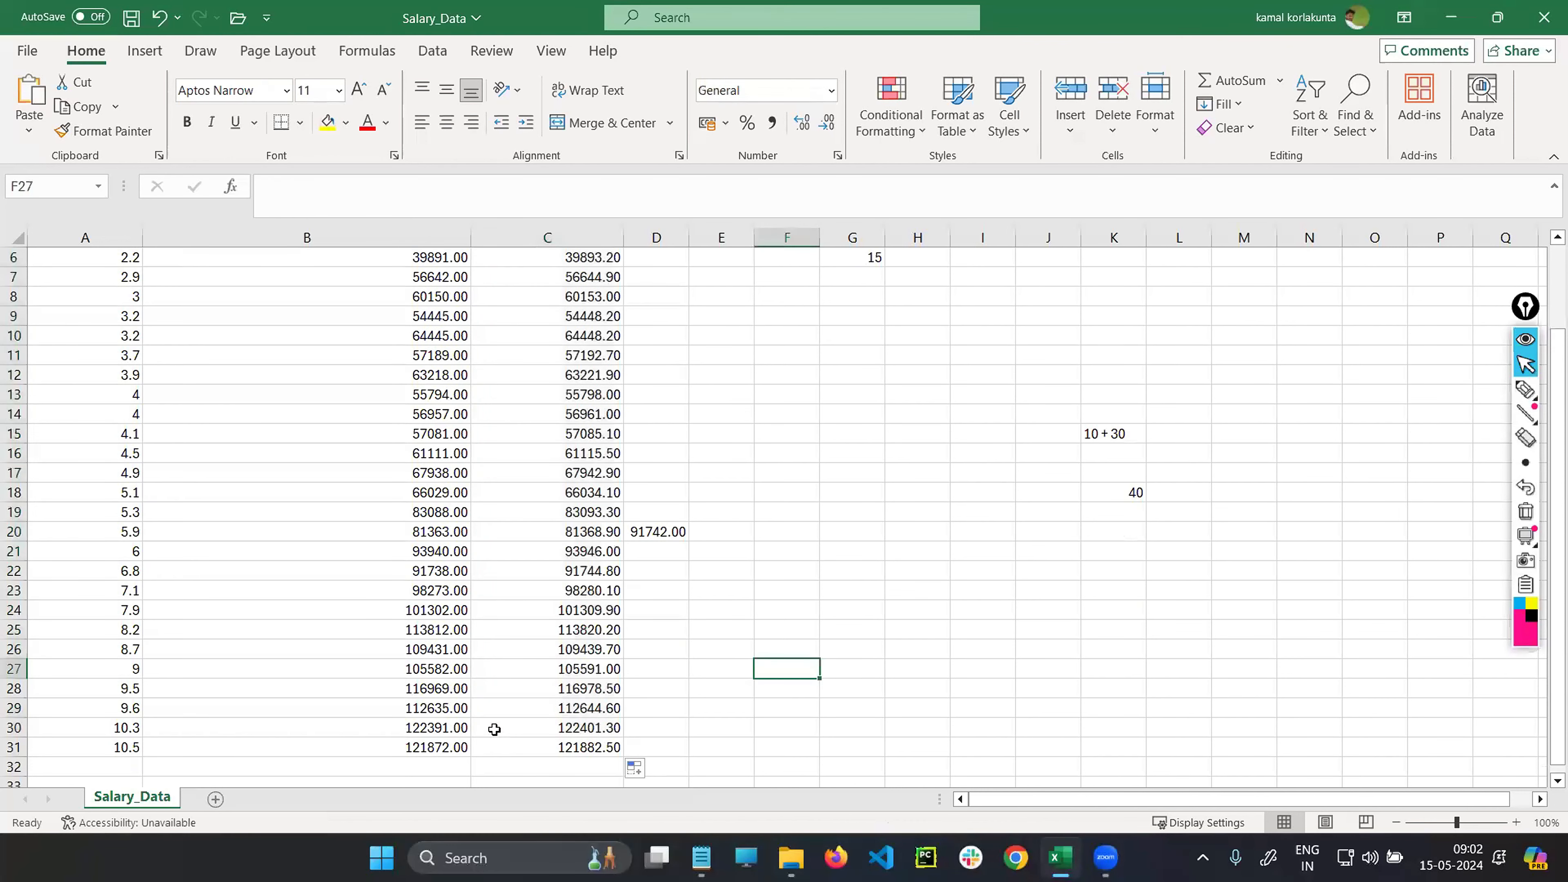
- Examine the filled addition formulas in cells C31 and C23 and compare them with the source values in their rows
click(449, 746)
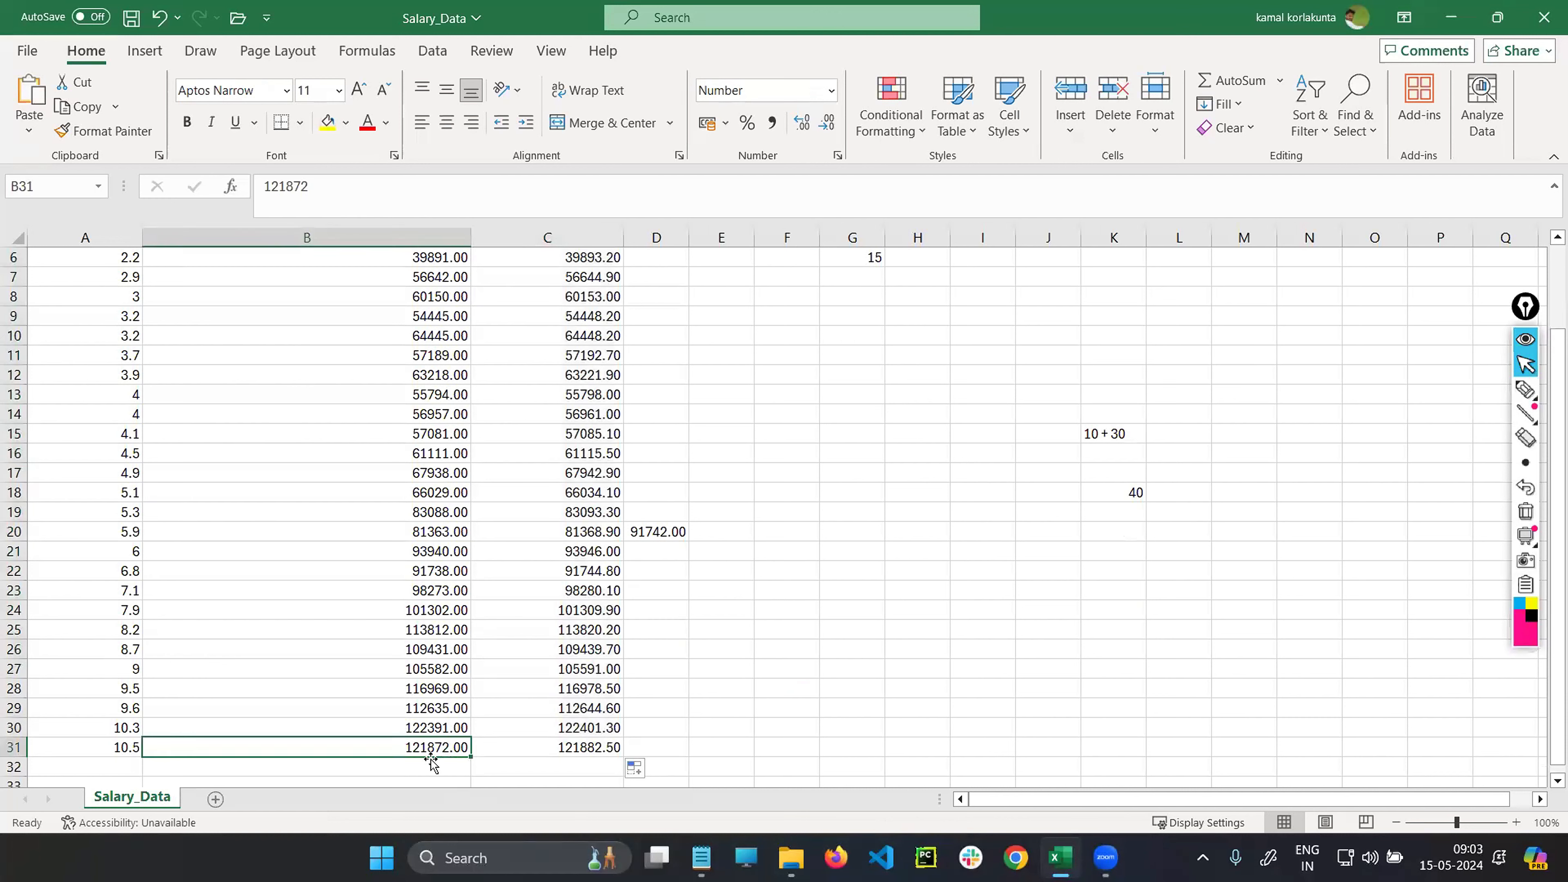
click(121, 747)
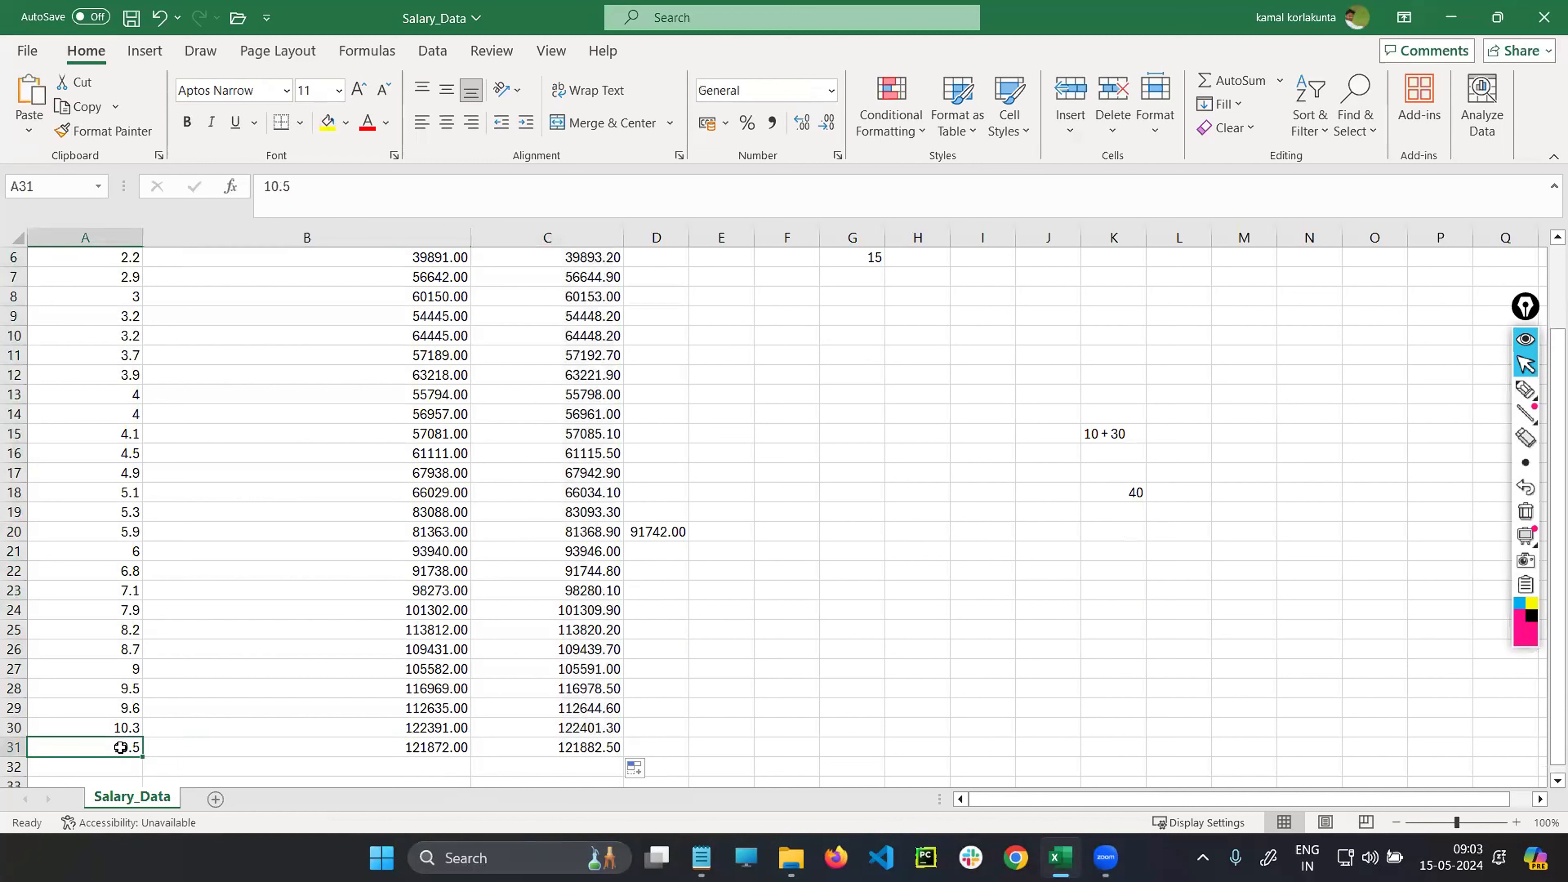
click(533, 754)
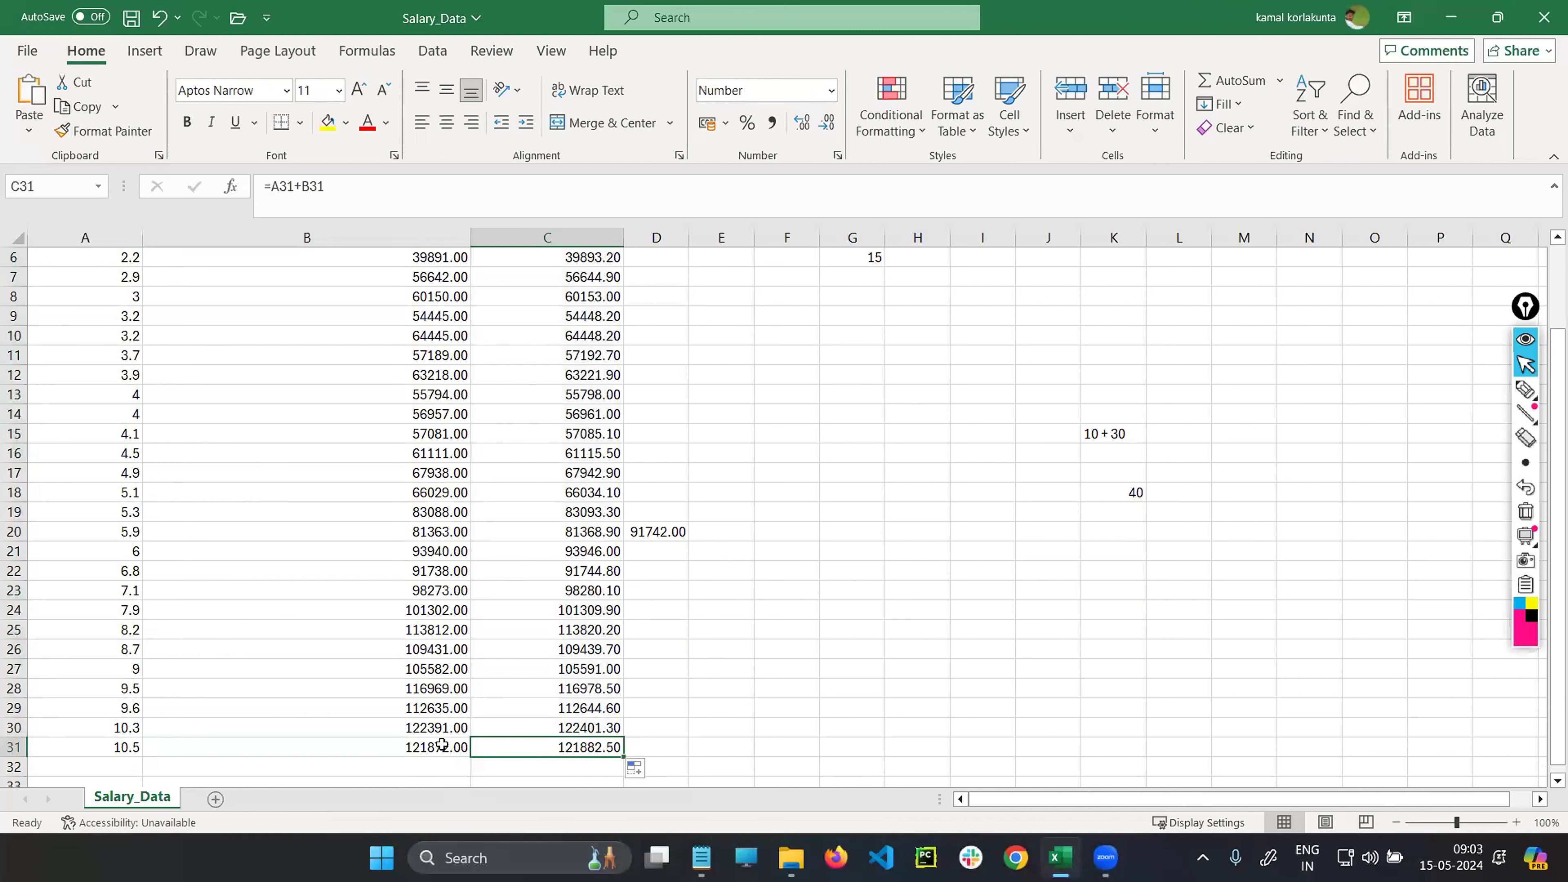
scroll(643, 611, up, 2)
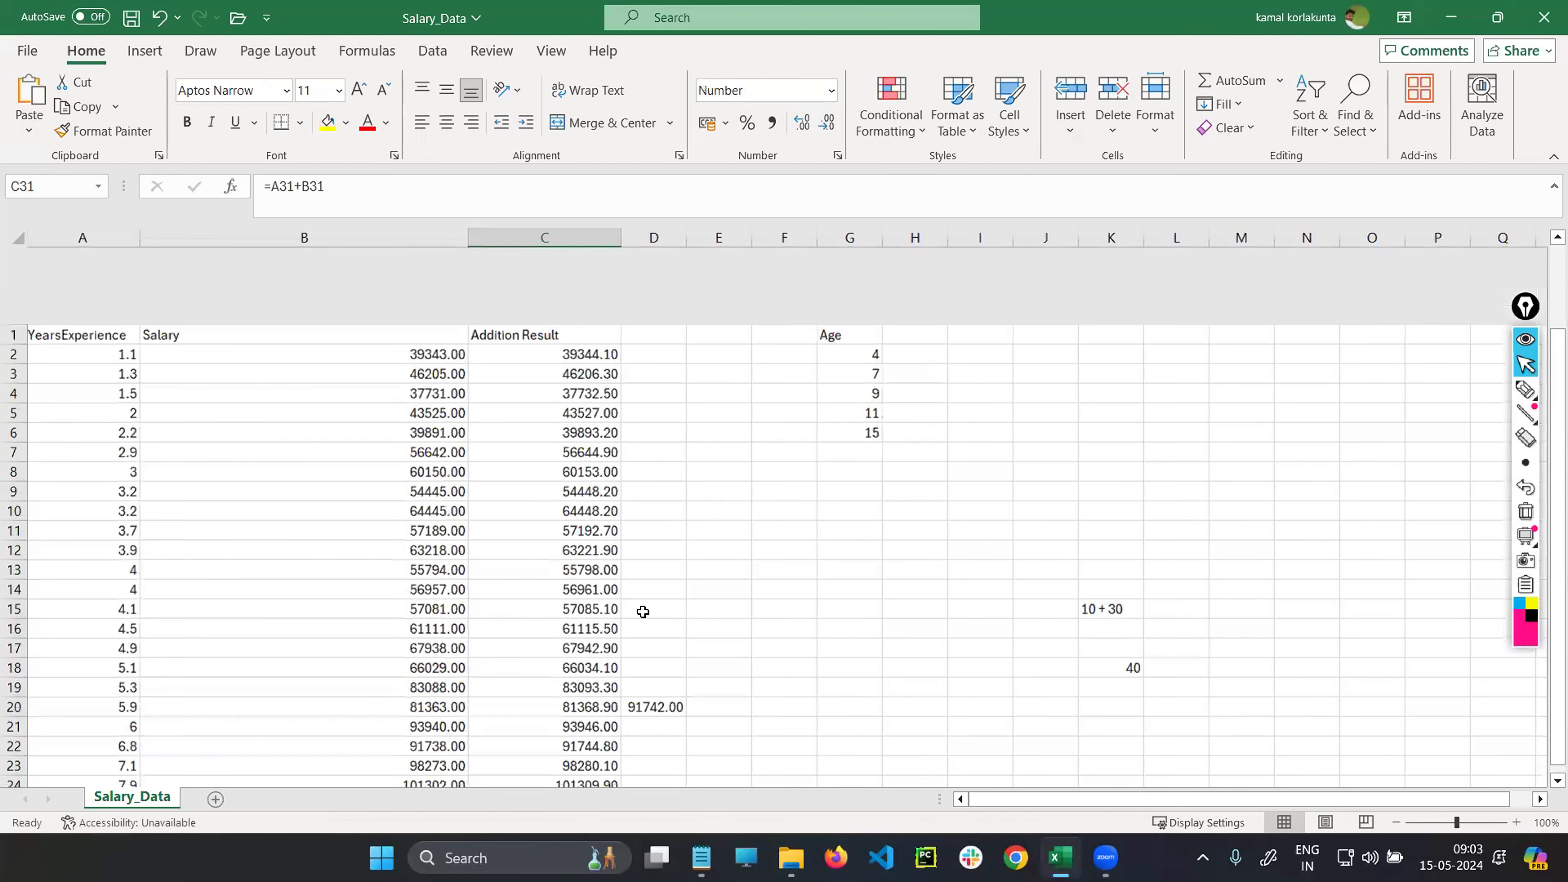
scroll(541, 298, down, 1)
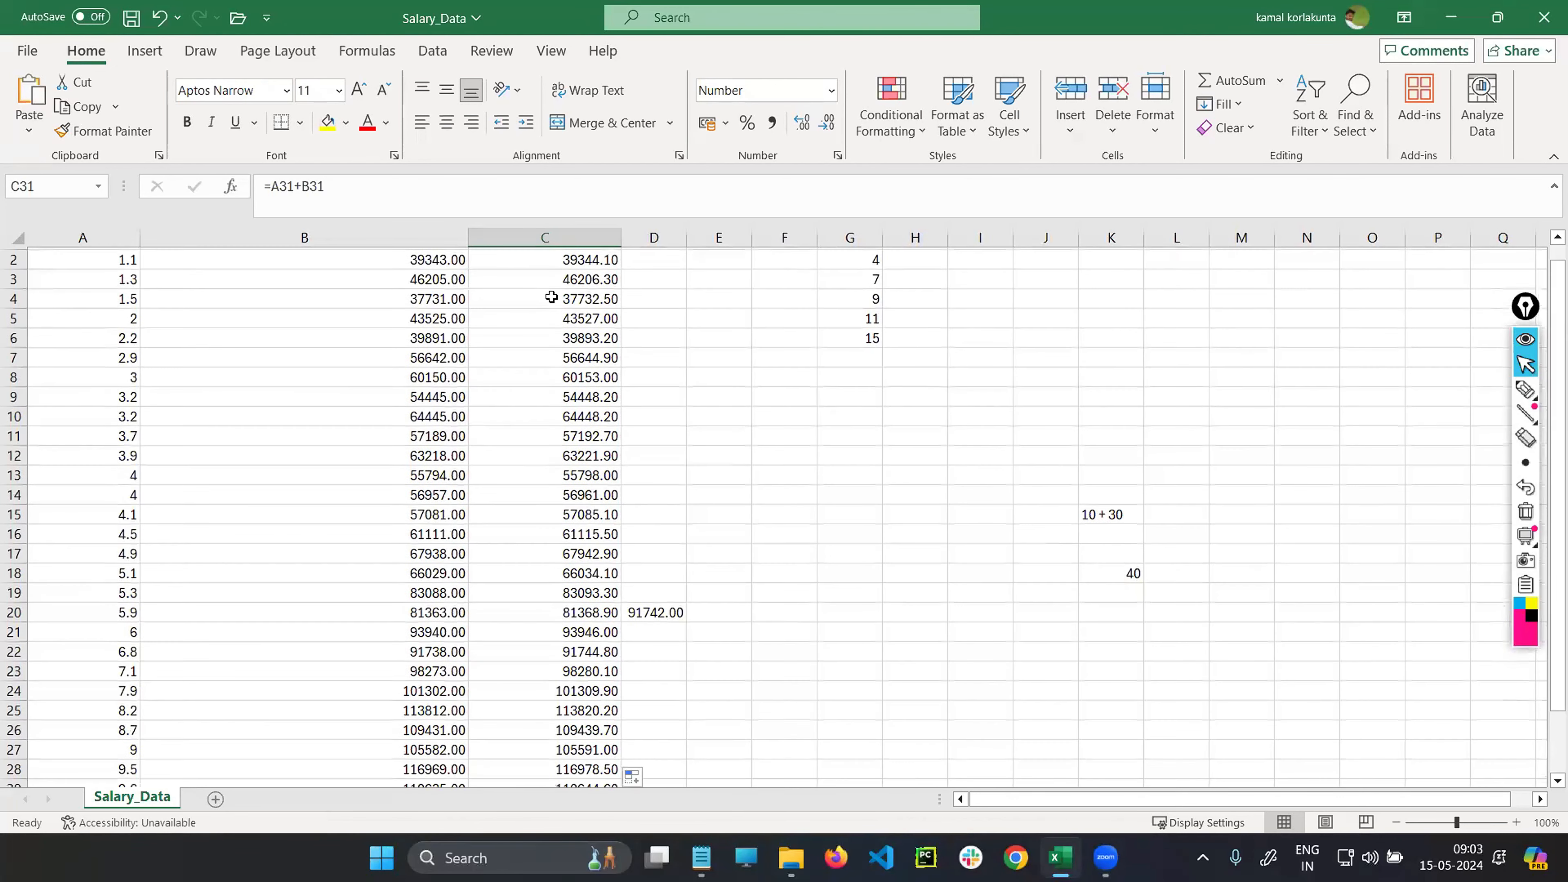
click(547, 341)
scroll(543, 346, down, 5)
click(534, 355)
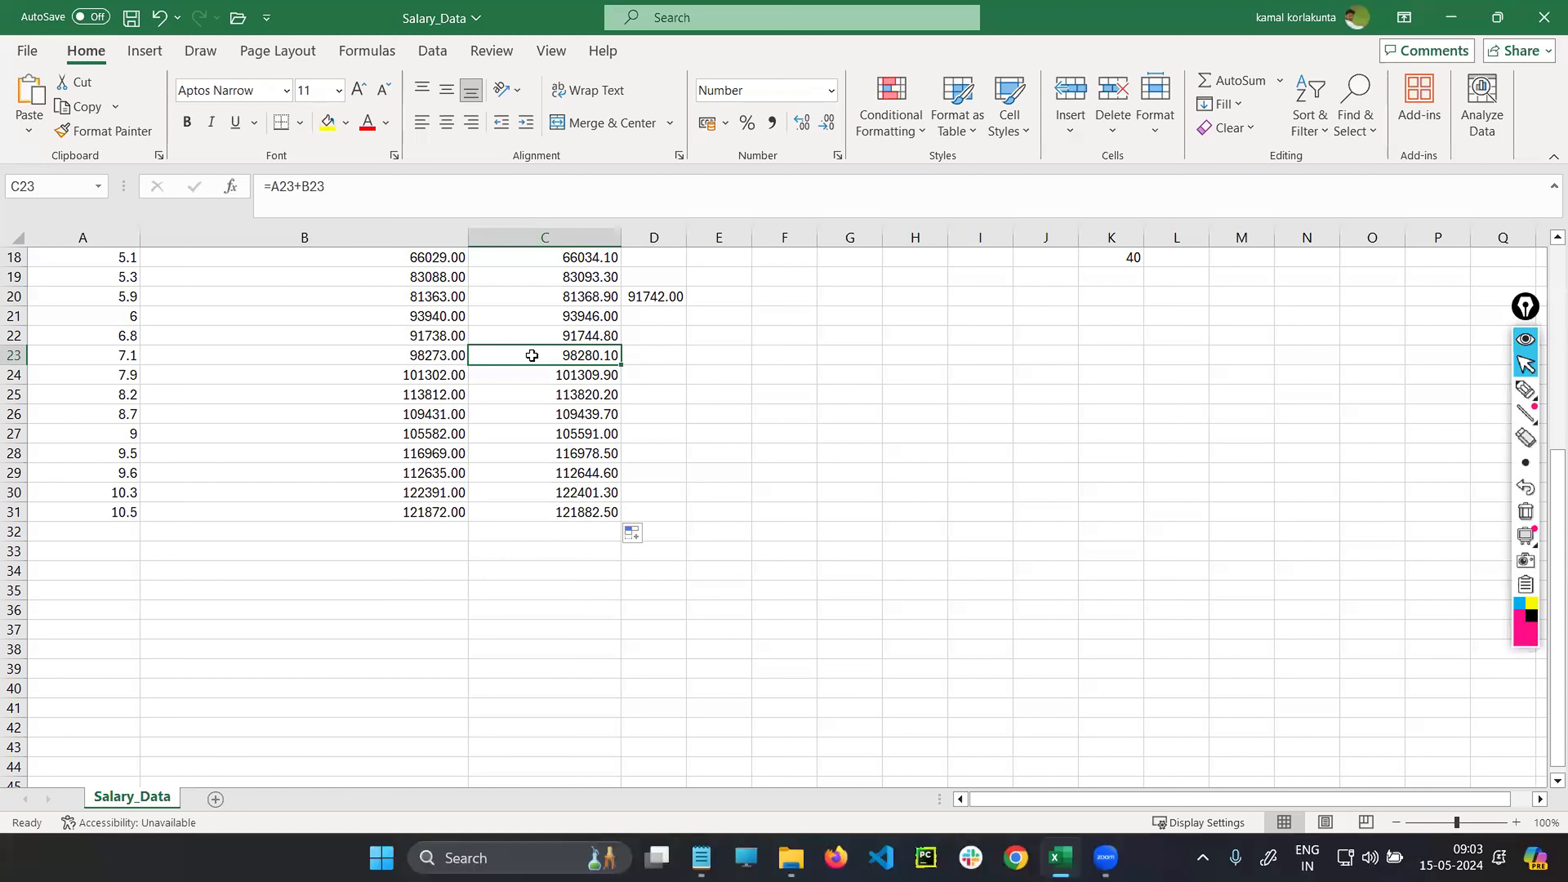
double_click(541, 355)
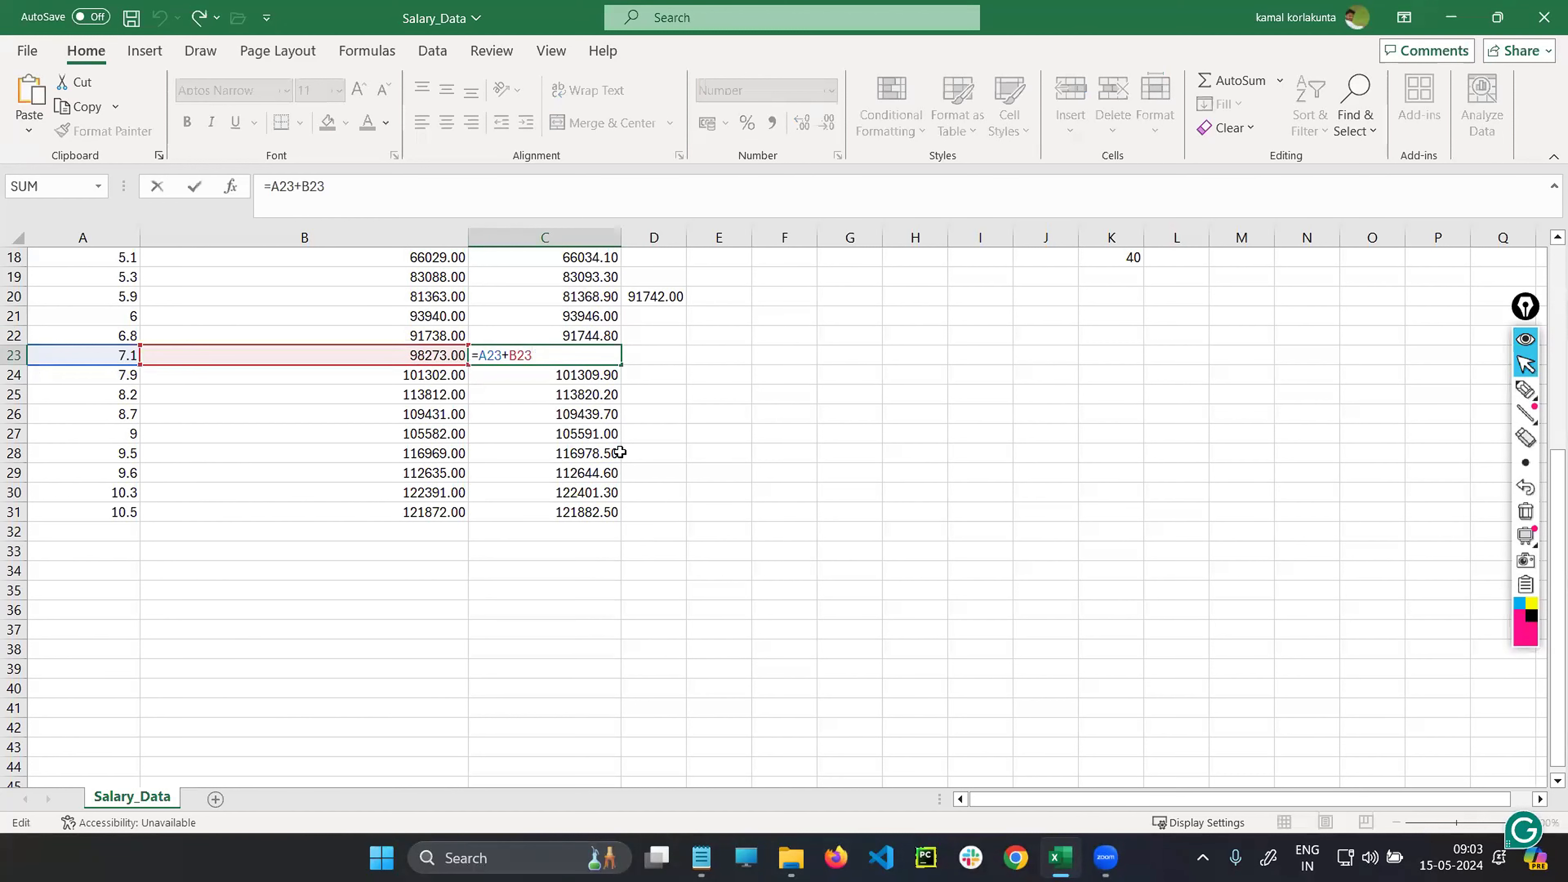
key(Return)
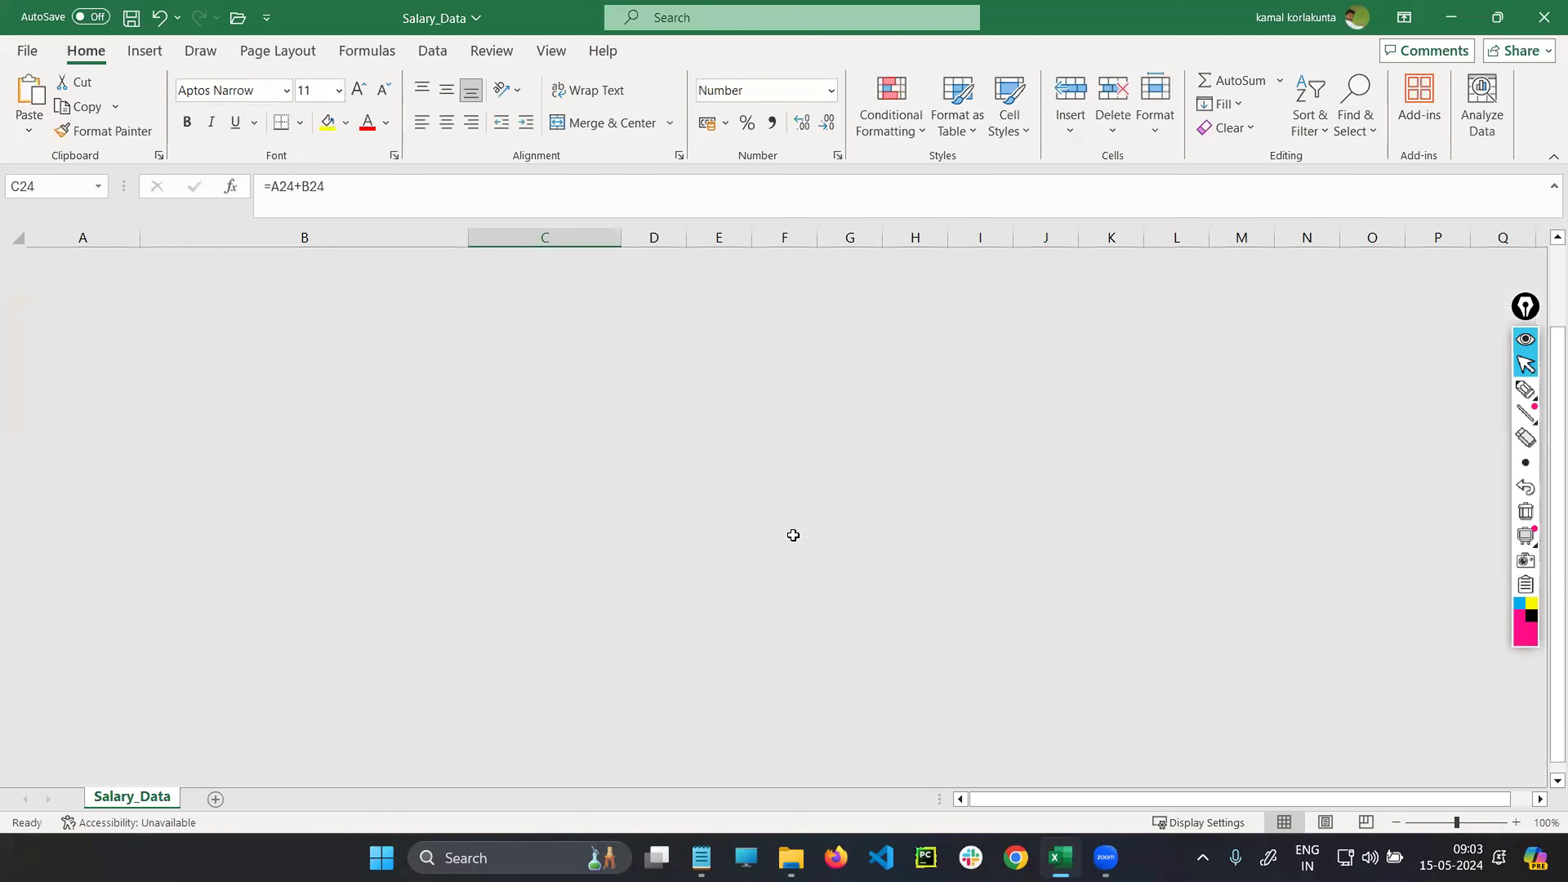
scroll(793, 535, down, 1)
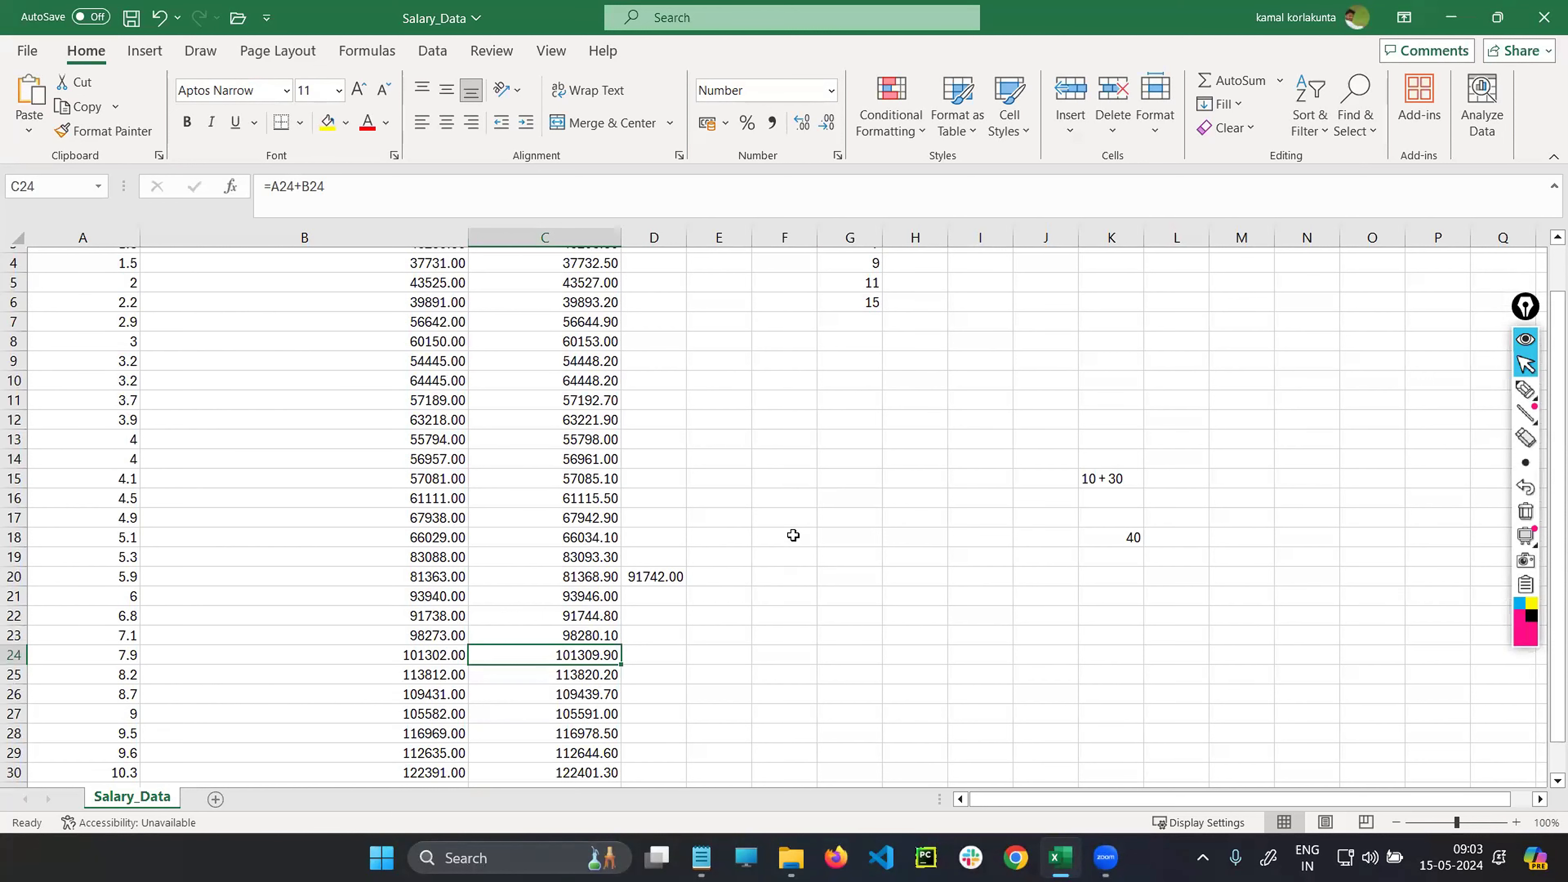
scroll(793, 535, up, 1)
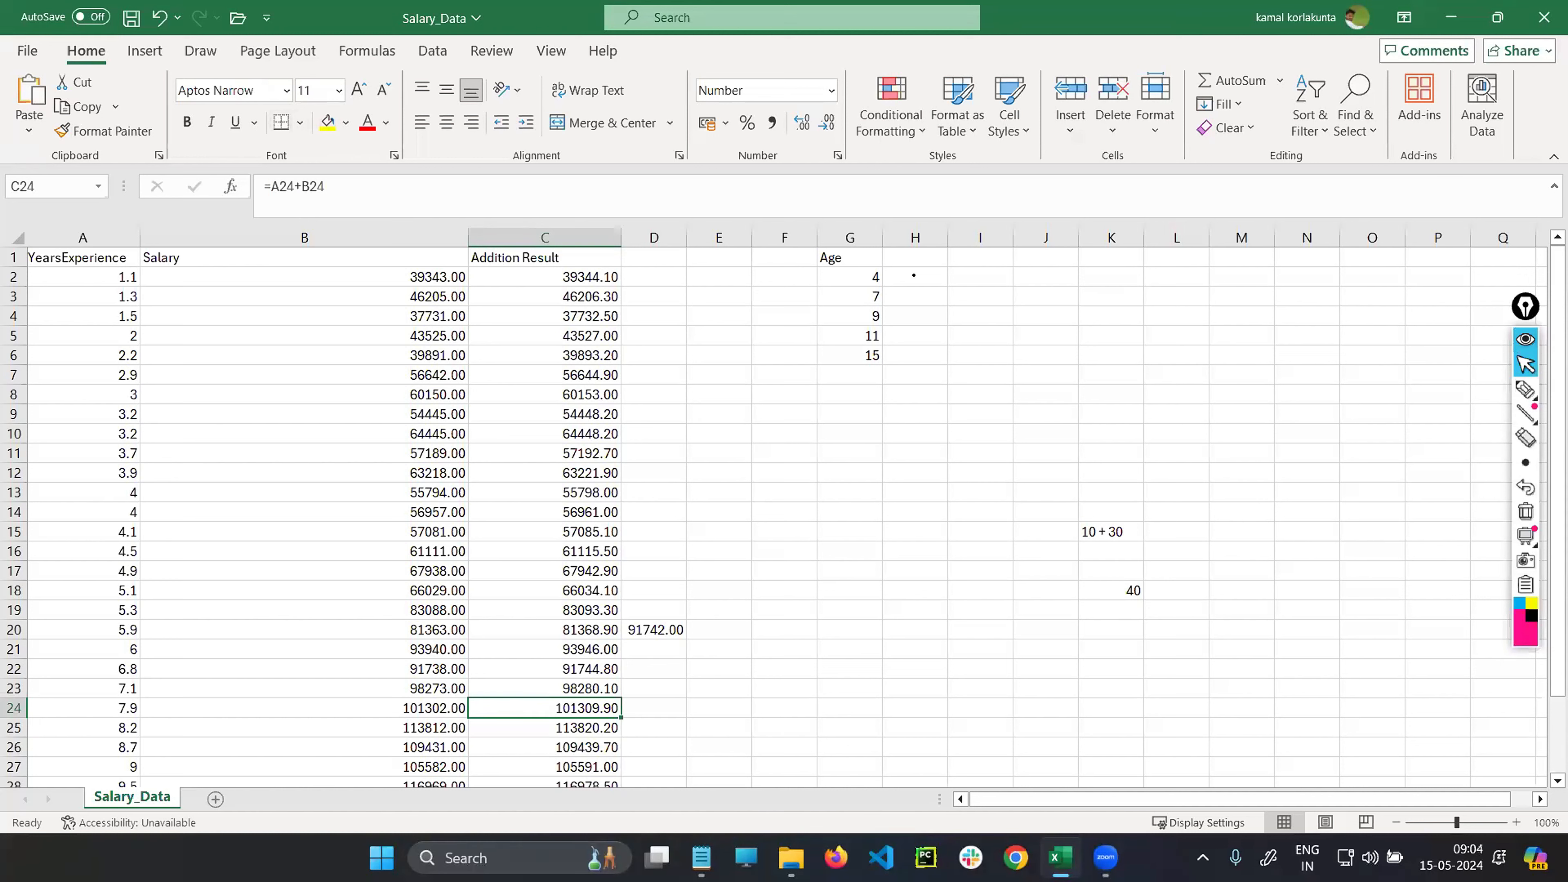
- Handwrite the sample values 10, 11, 21, 22 and 23 with the pen in column H beside the Age values
mouse_move(913, 276)
mouse_down()
mouse_move(929, 276)
mouse_move(911, 299)
mouse_up()
drag(921, 290, 936, 322)
mouse_move(903, 333)
mouse_down()
mouse_move(951, 339)
mouse_move(918, 364)
mouse_move(939, 365)
mouse_up()
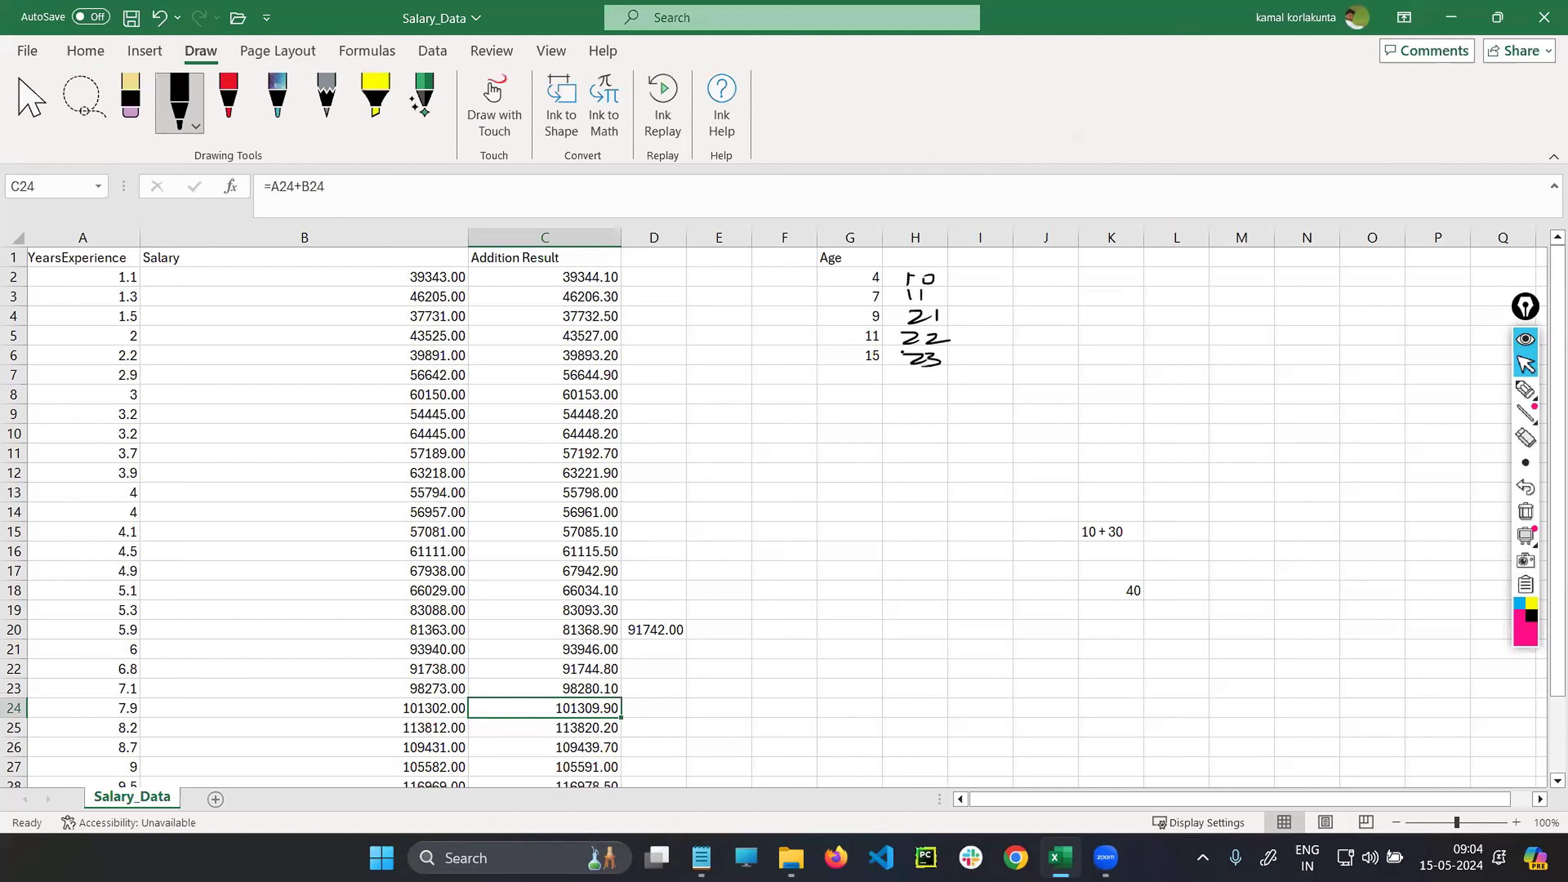
- Circle the row 2 pair in columns G and H with the pen and handwrite =G2+H2 beside it
mouse_move(872, 270)
mouse_down()
mouse_move(954, 294)
mouse_move(863, 269)
mouse_up()
drag(1014, 276, 1080, 285)
drag(1087, 282, 1150, 288)
drag(1132, 282, 1197, 283)
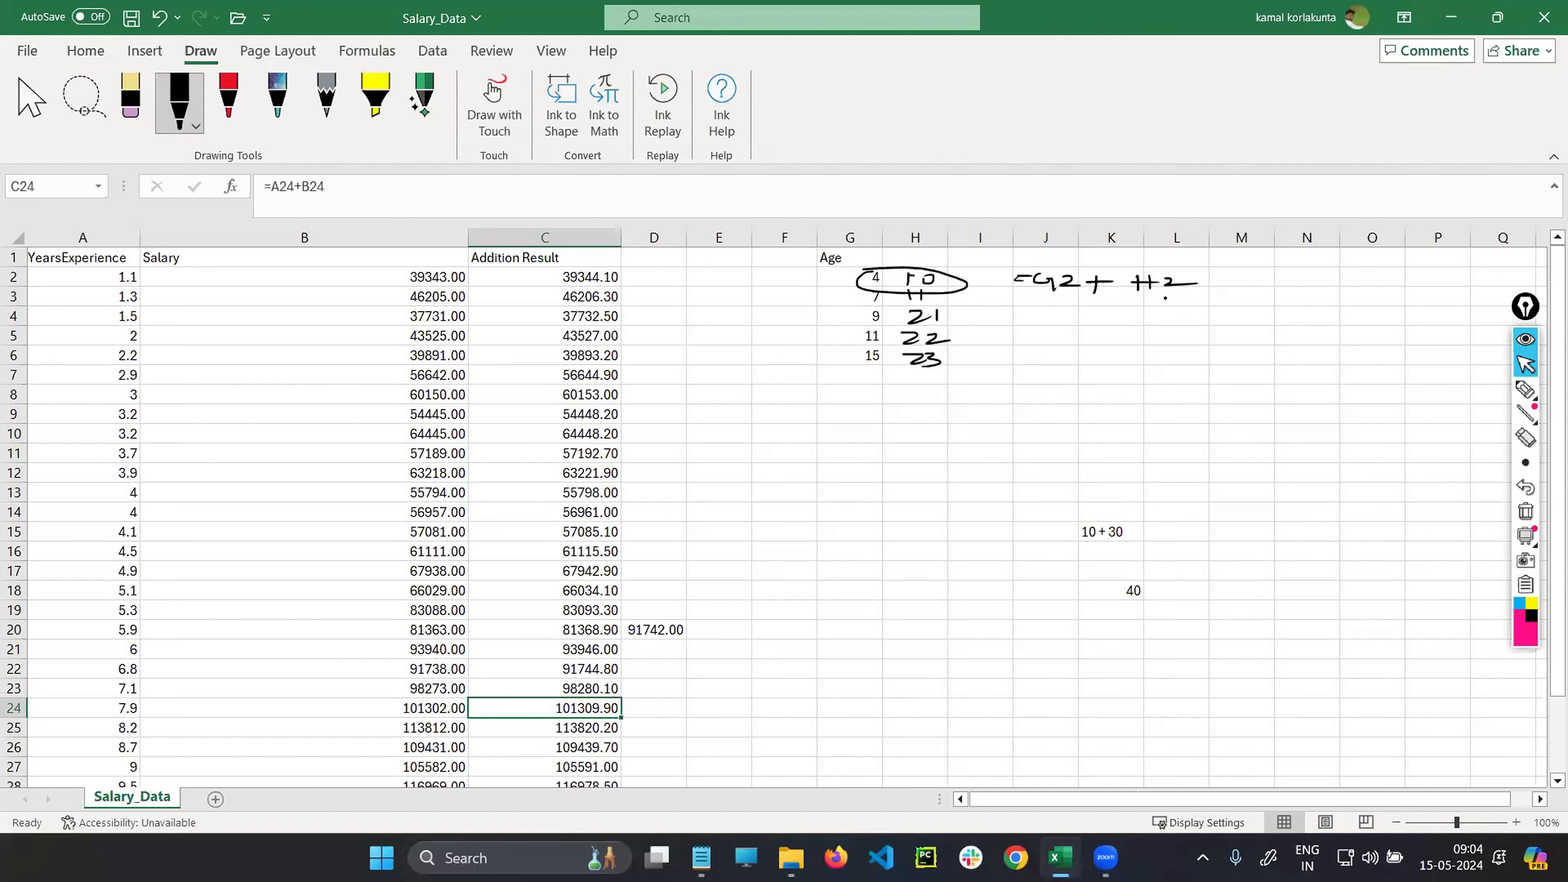
- Handwrite =G3+H3 below the first pen formula, then circle its G3 reference and the 3 of H3
drag(1017, 307, 1040, 310)
mouse_move(1236, 293)
mouse_down()
mouse_move(1251, 290)
mouse_move(1237, 305)
mouse_up()
drag(1053, 298, 1056, 321)
drag(1058, 301, 1060, 320)
mouse_move(1102, 310)
mouse_down()
mouse_move(1120, 309)
mouse_move(1111, 330)
mouse_move(1140, 323)
mouse_up()
drag(1151, 308, 1161, 324)
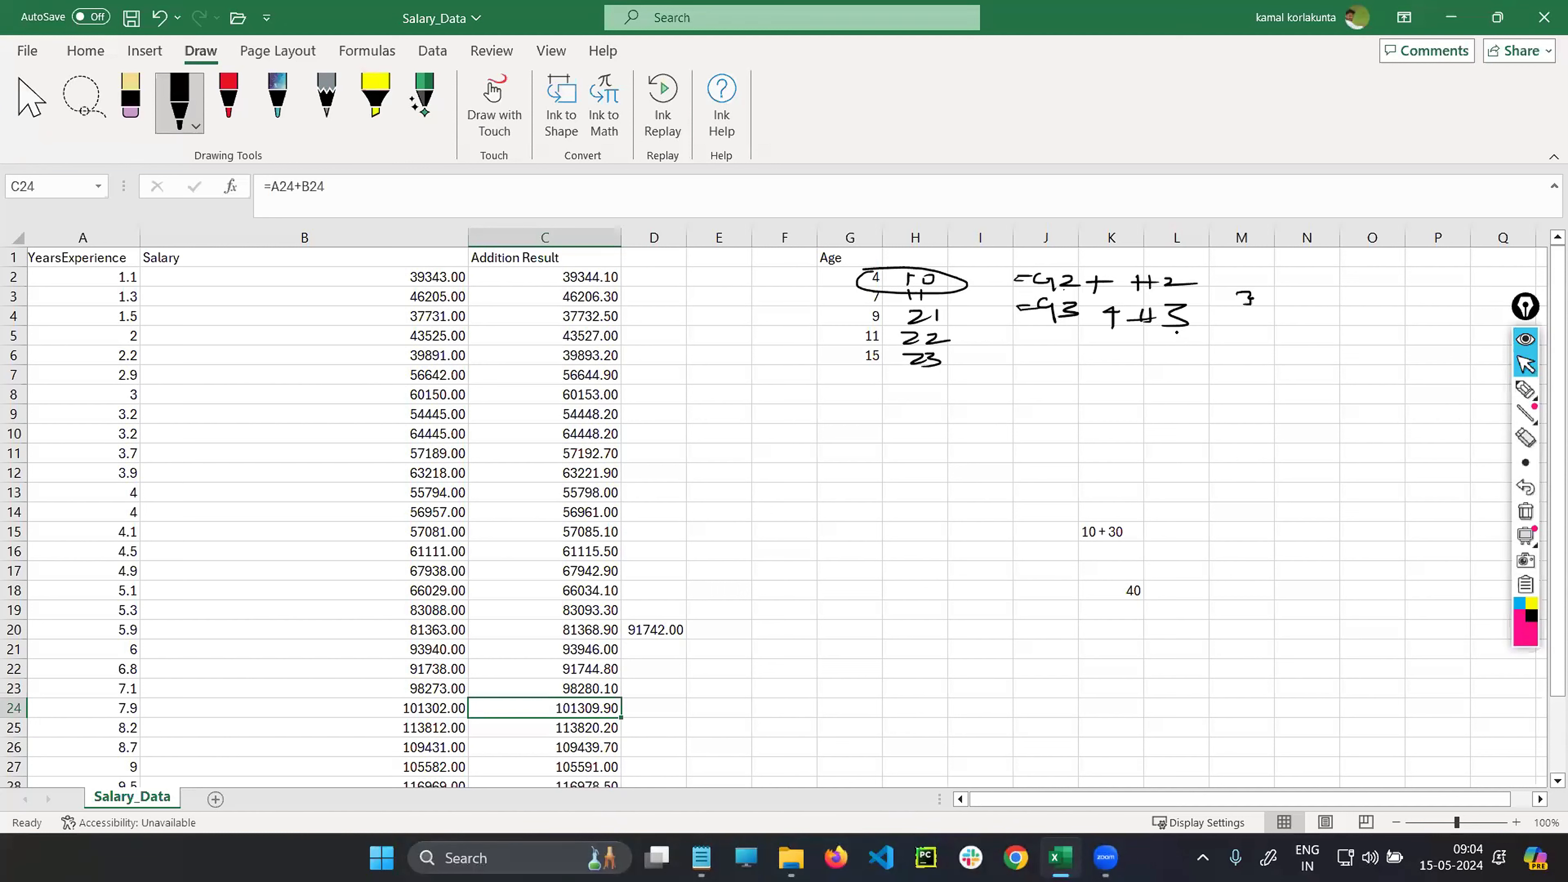
mouse_move(1050, 294)
mouse_down()
mouse_move(1025, 328)
mouse_move(1051, 294)
mouse_up()
drag(1182, 303, 1179, 305)
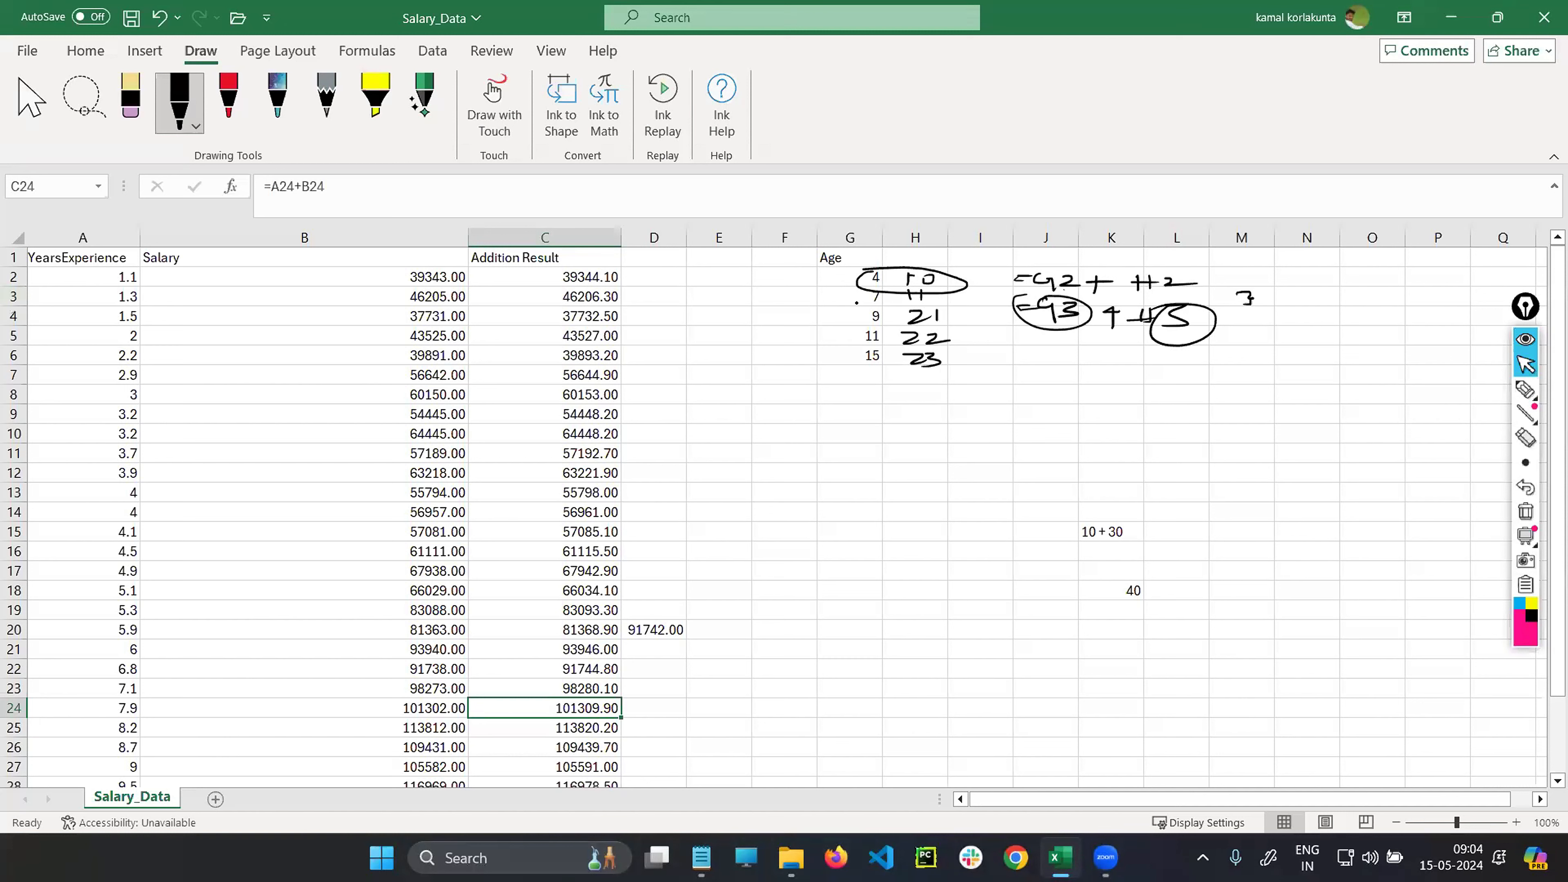
- Circle the row 3 pair in columns G and H with the pen, then erase the handwritten notes from the sheet
drag(883, 296, 912, 293)
click(1520, 415)
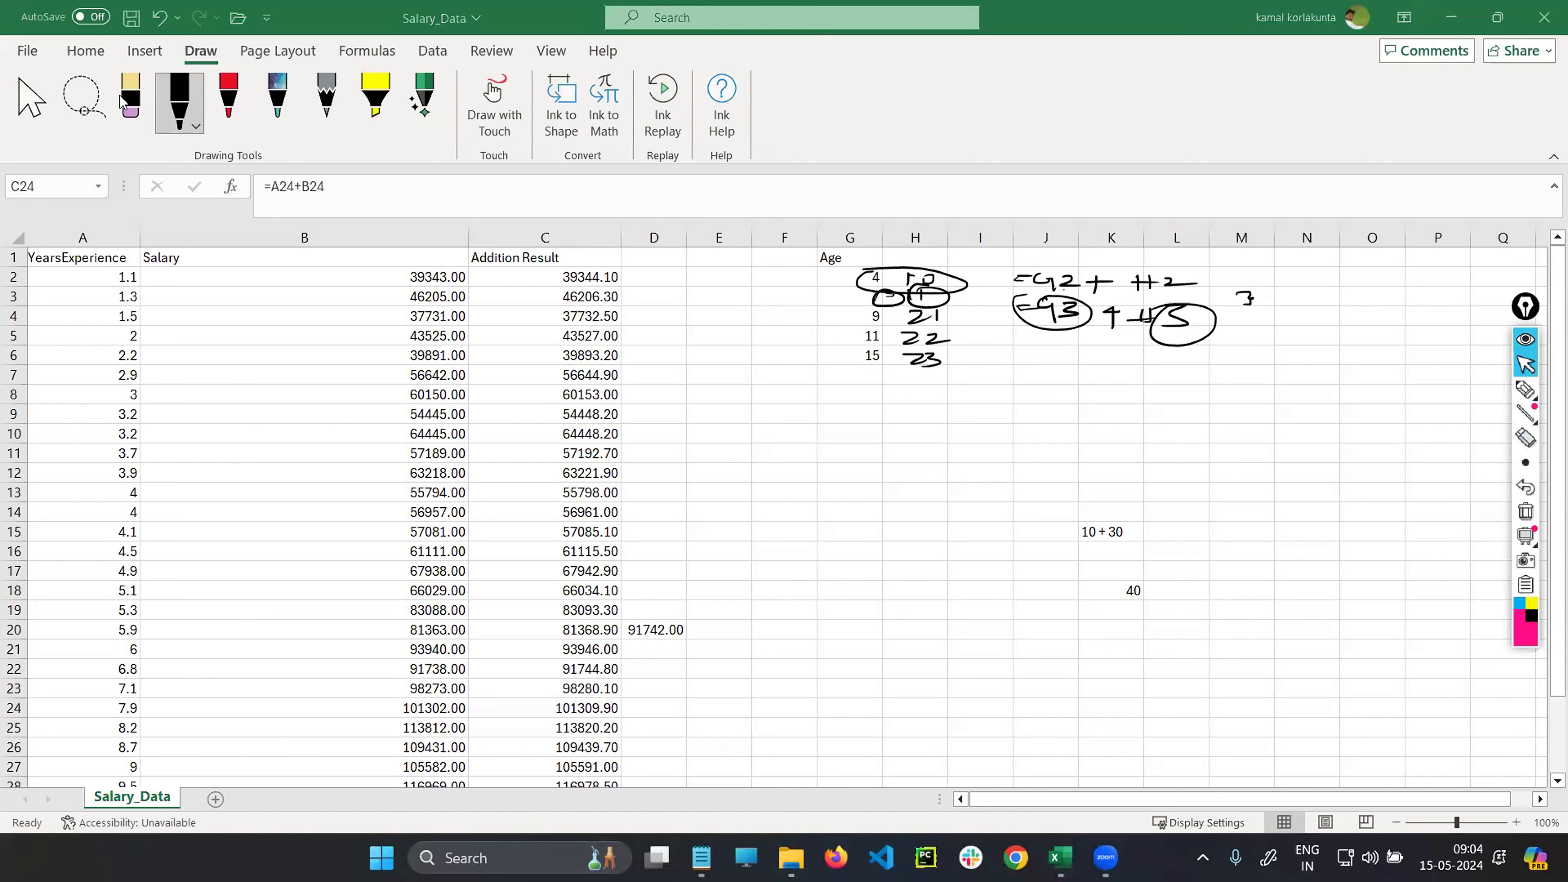
click(148, 133)
mouse_move(759, 316)
mouse_down()
mouse_move(917, 318)
mouse_move(912, 358)
mouse_move(927, 288)
mouse_move(942, 328)
mouse_move(849, 288)
mouse_move(1146, 294)
mouse_move(1065, 306)
mouse_move(1222, 329)
mouse_move(1209, 311)
mouse_move(1107, 336)
mouse_move(1068, 315)
mouse_up()
click(951, 512)
click(128, 114)
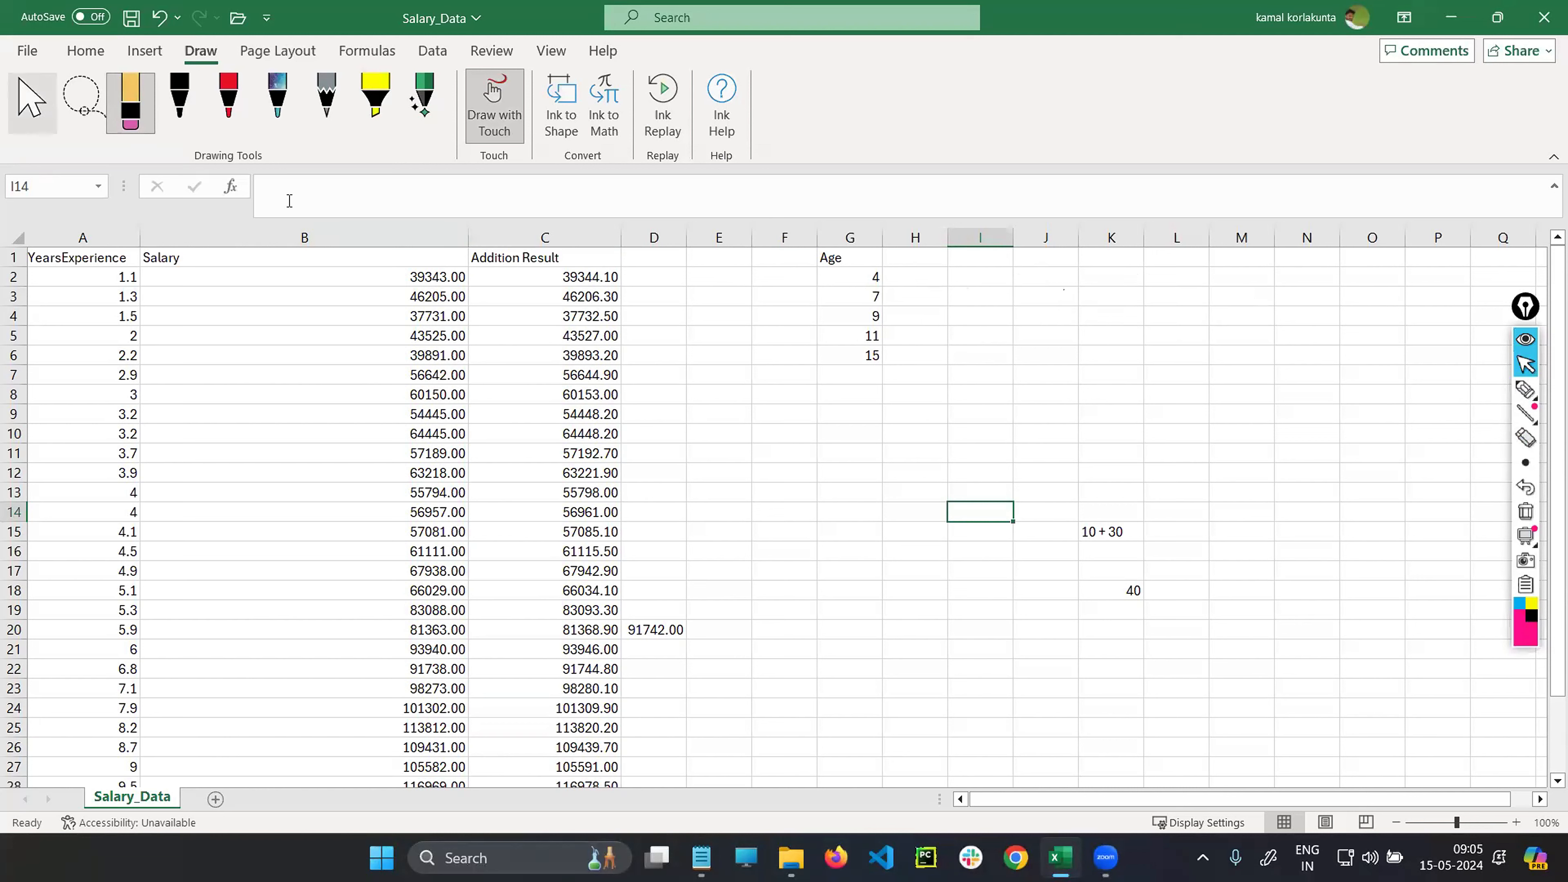
- Enter the values 11, 21, 44, 55 and 9 in cells H2 to H6 beside the Age values
click(31, 100)
click(901, 274)
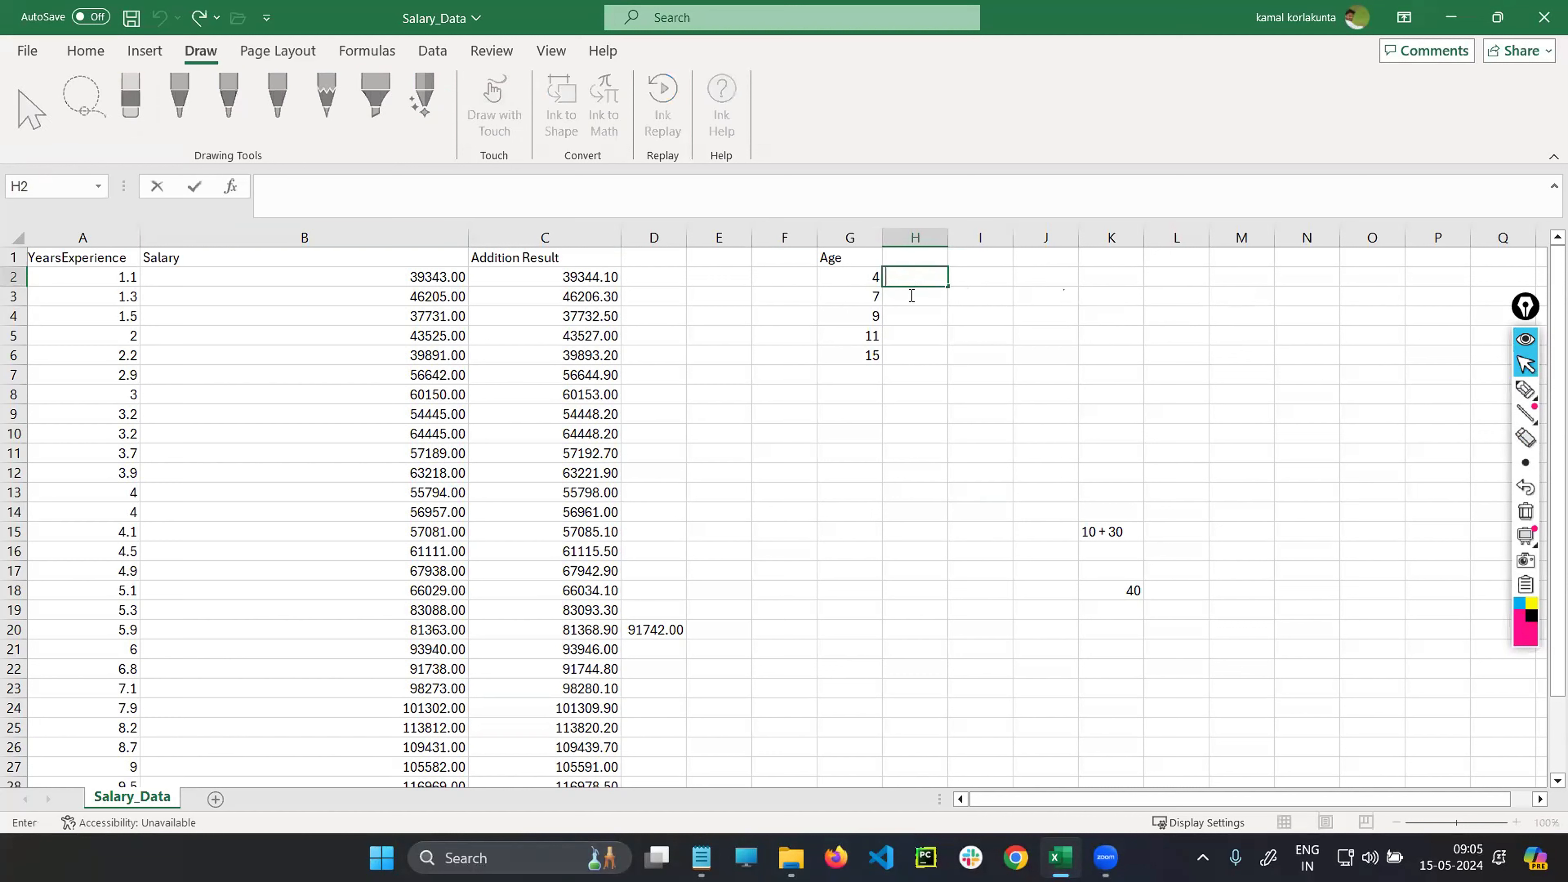
text(11)
key(ctrl+Return)
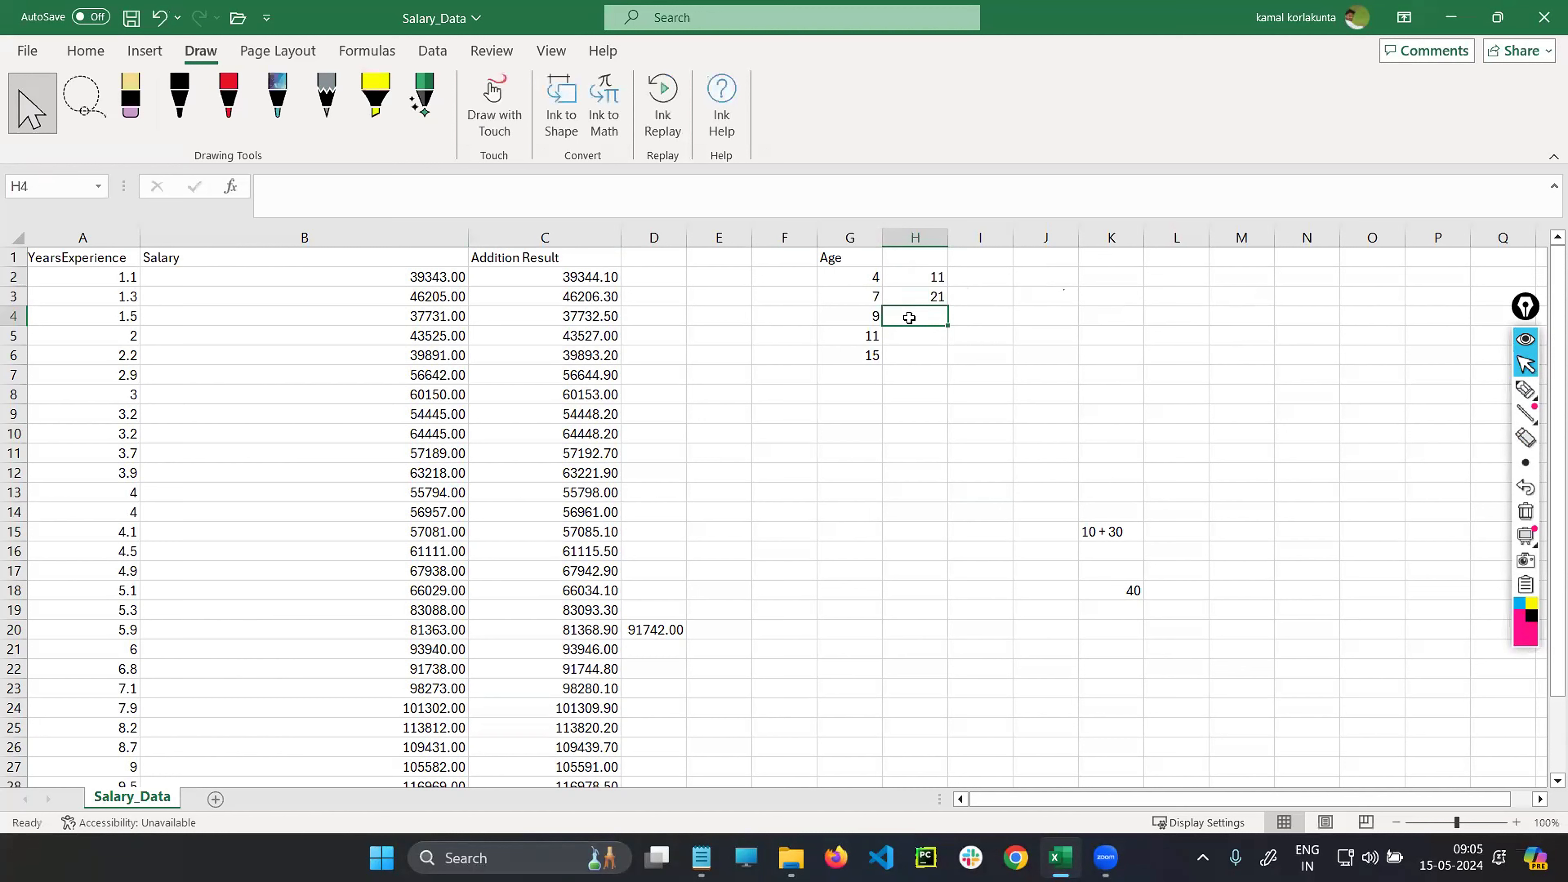
text(44)
key(Return)
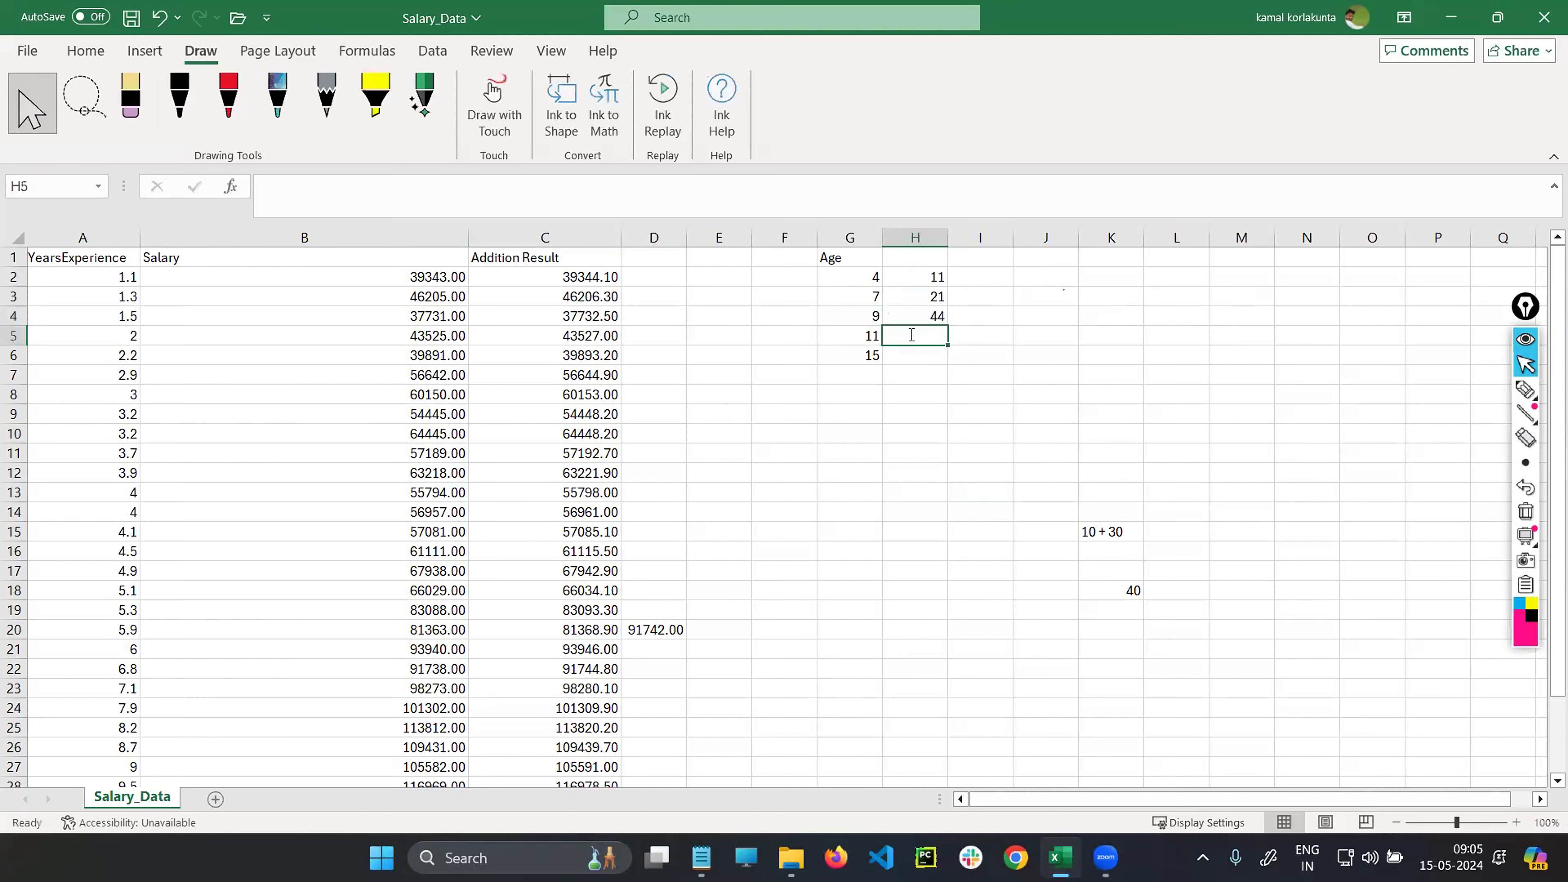
text(5)
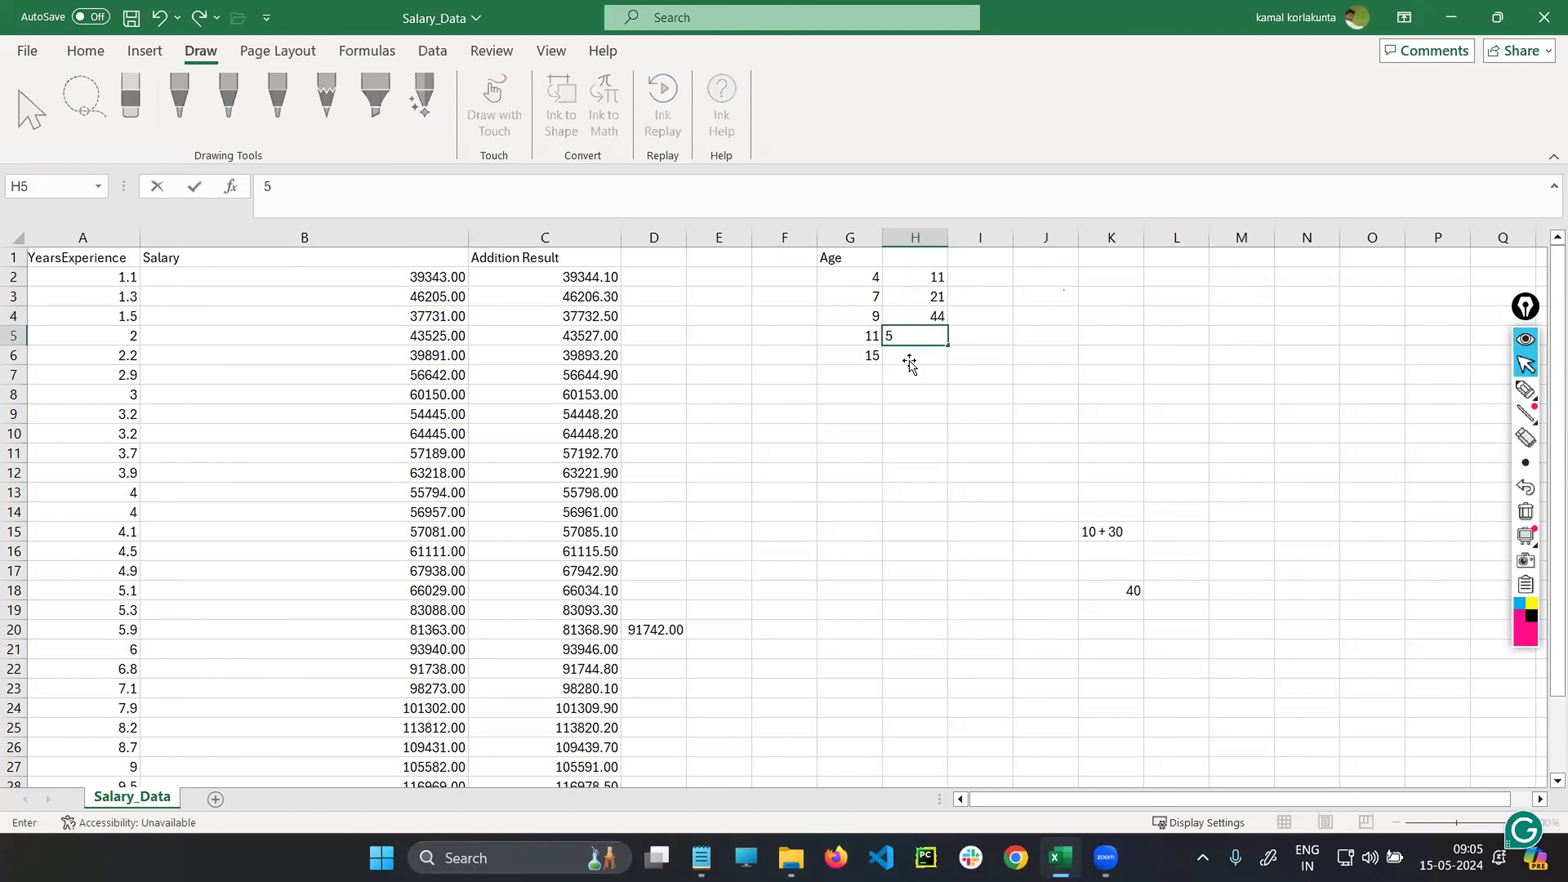
text(5)
key(Return)
text(9)
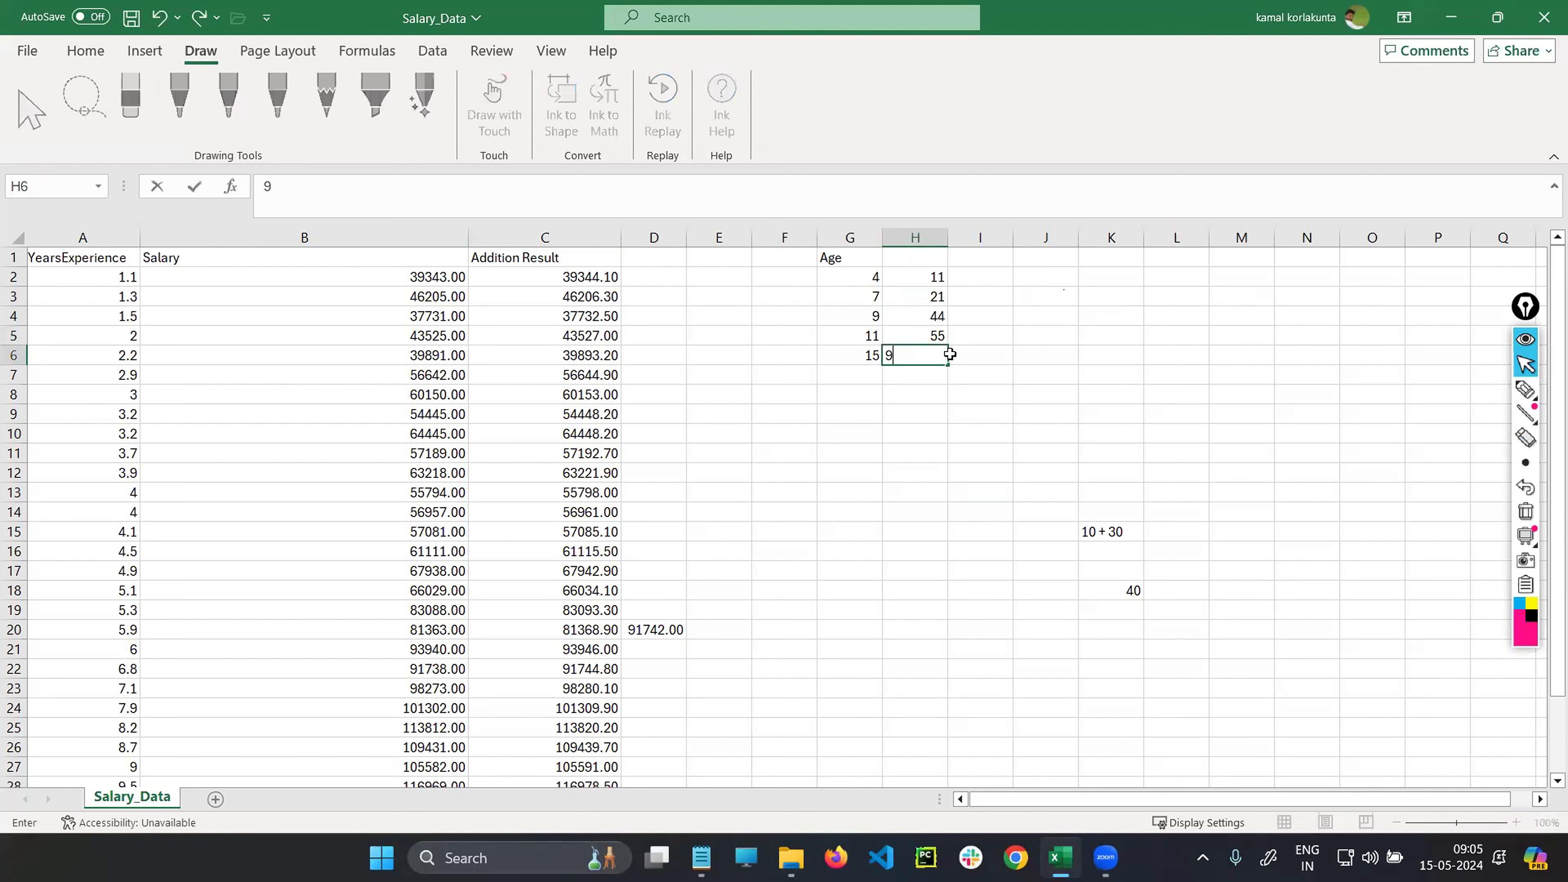
- Enter the formula =G2+H2 in cell I2 by picking the two source cells
click(983, 278)
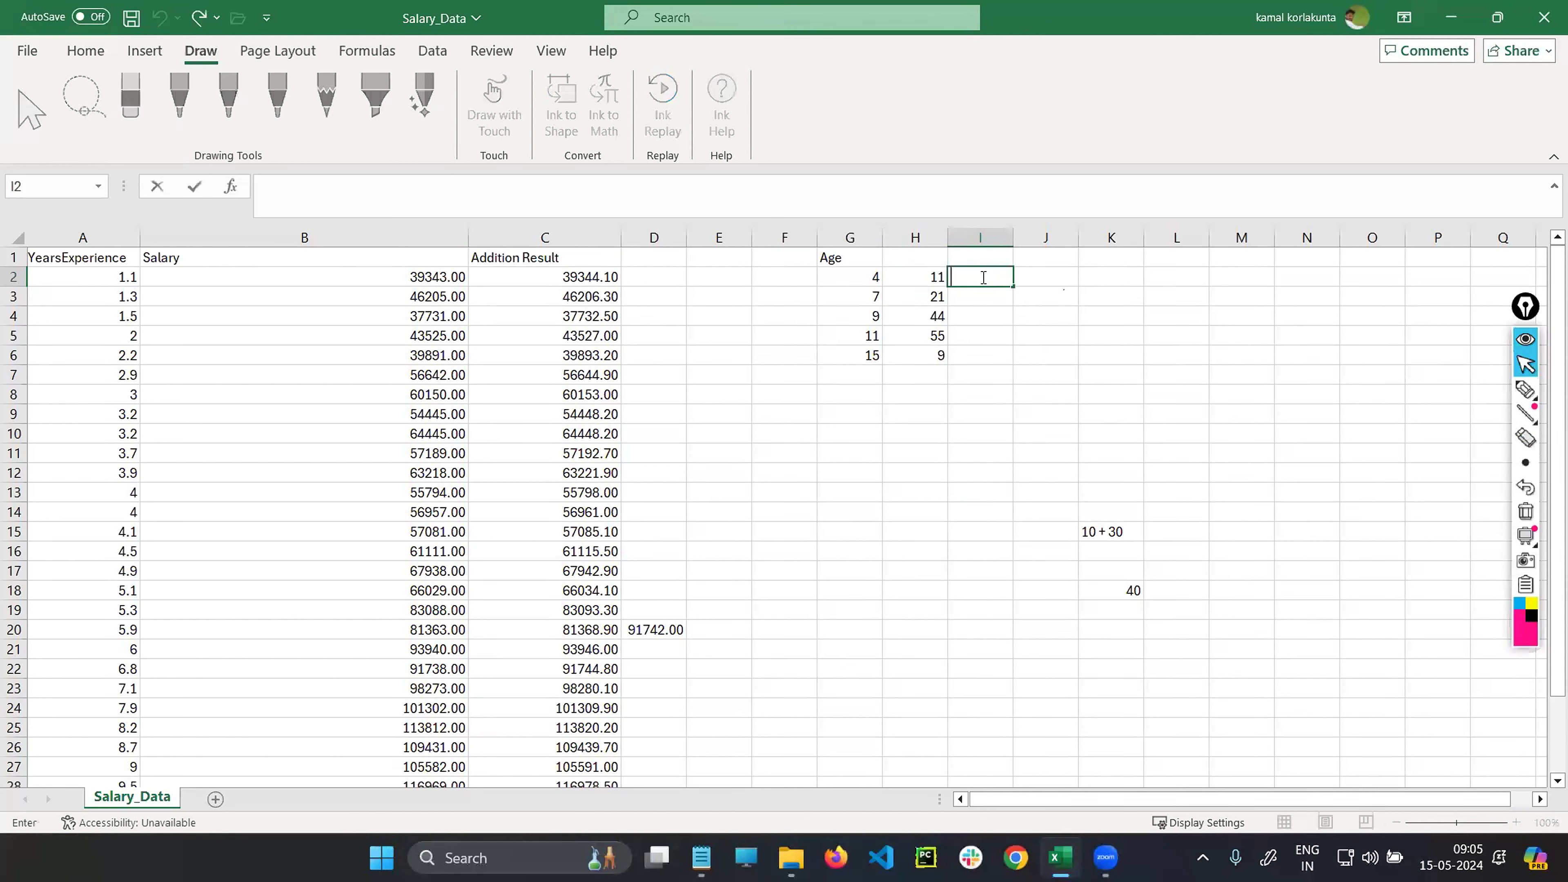
text(=)
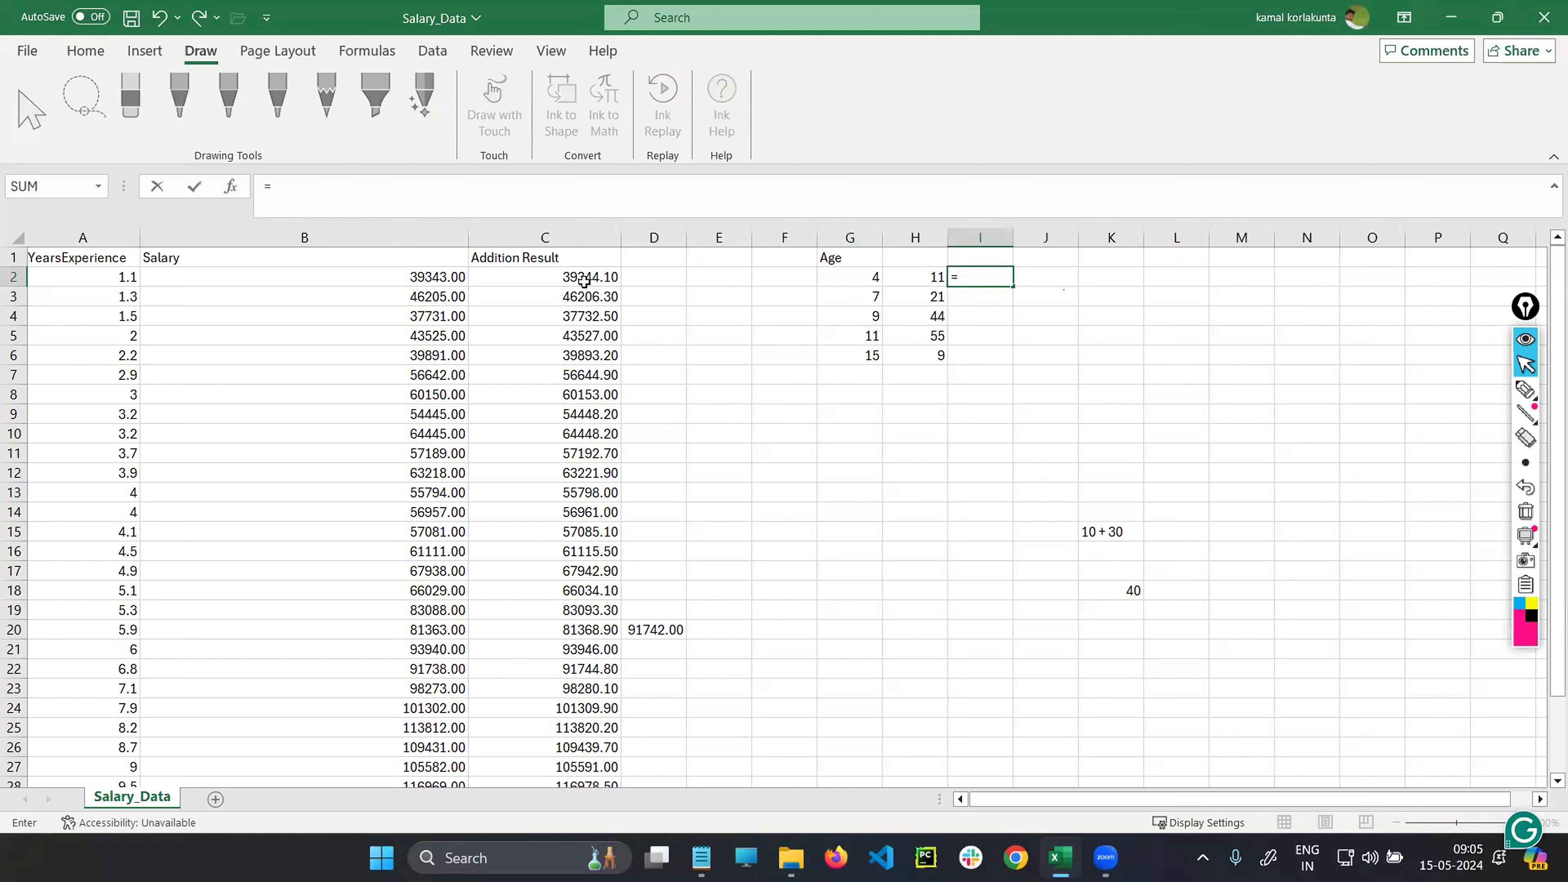
click(837, 279)
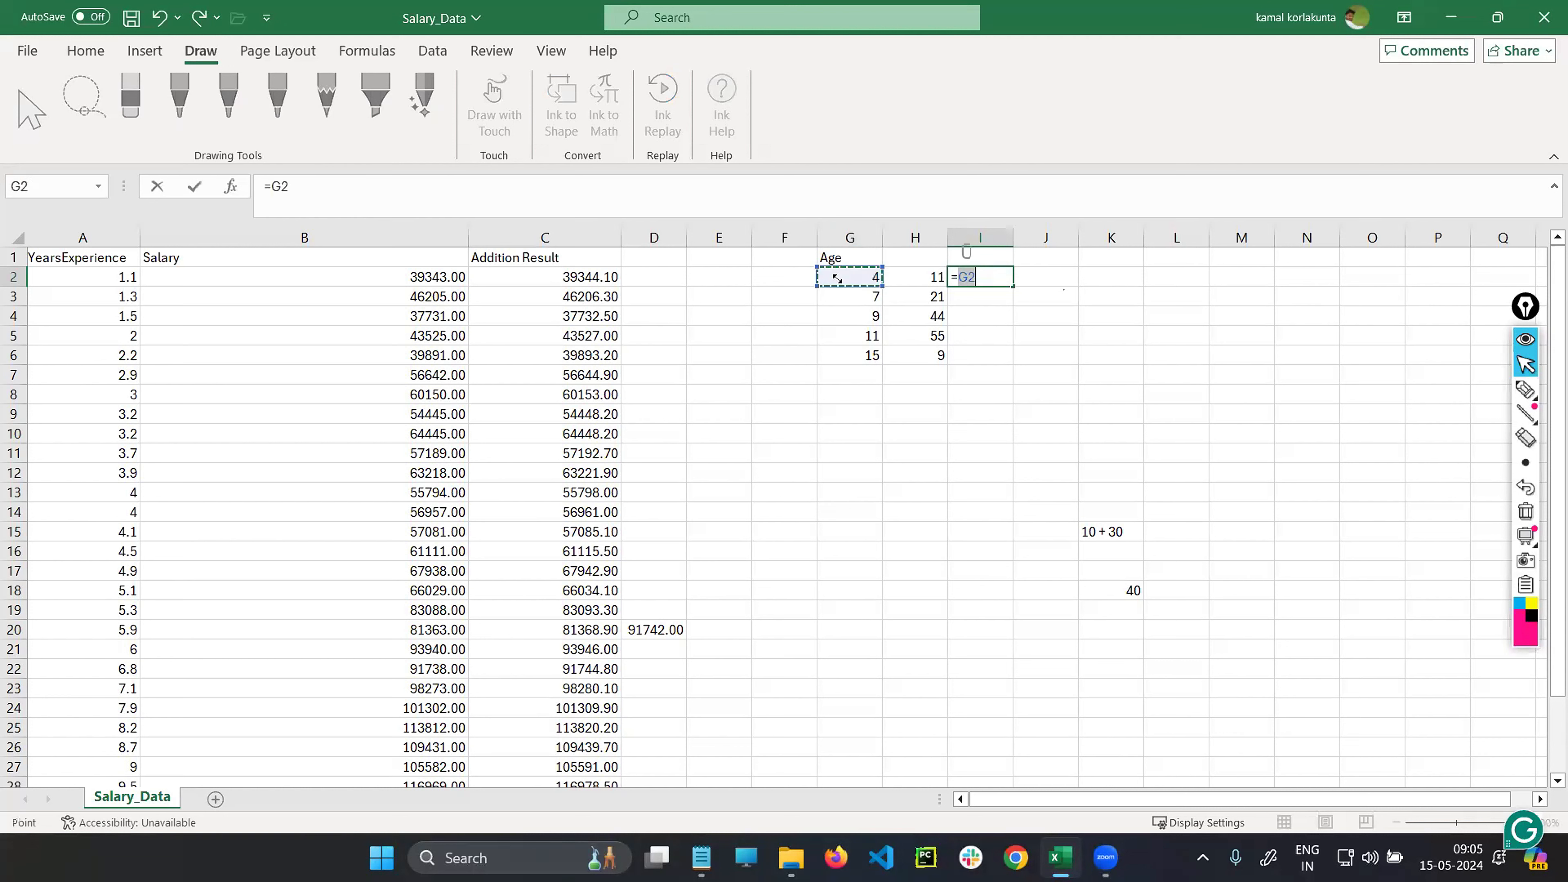
click(988, 280)
text(+)
click(927, 277)
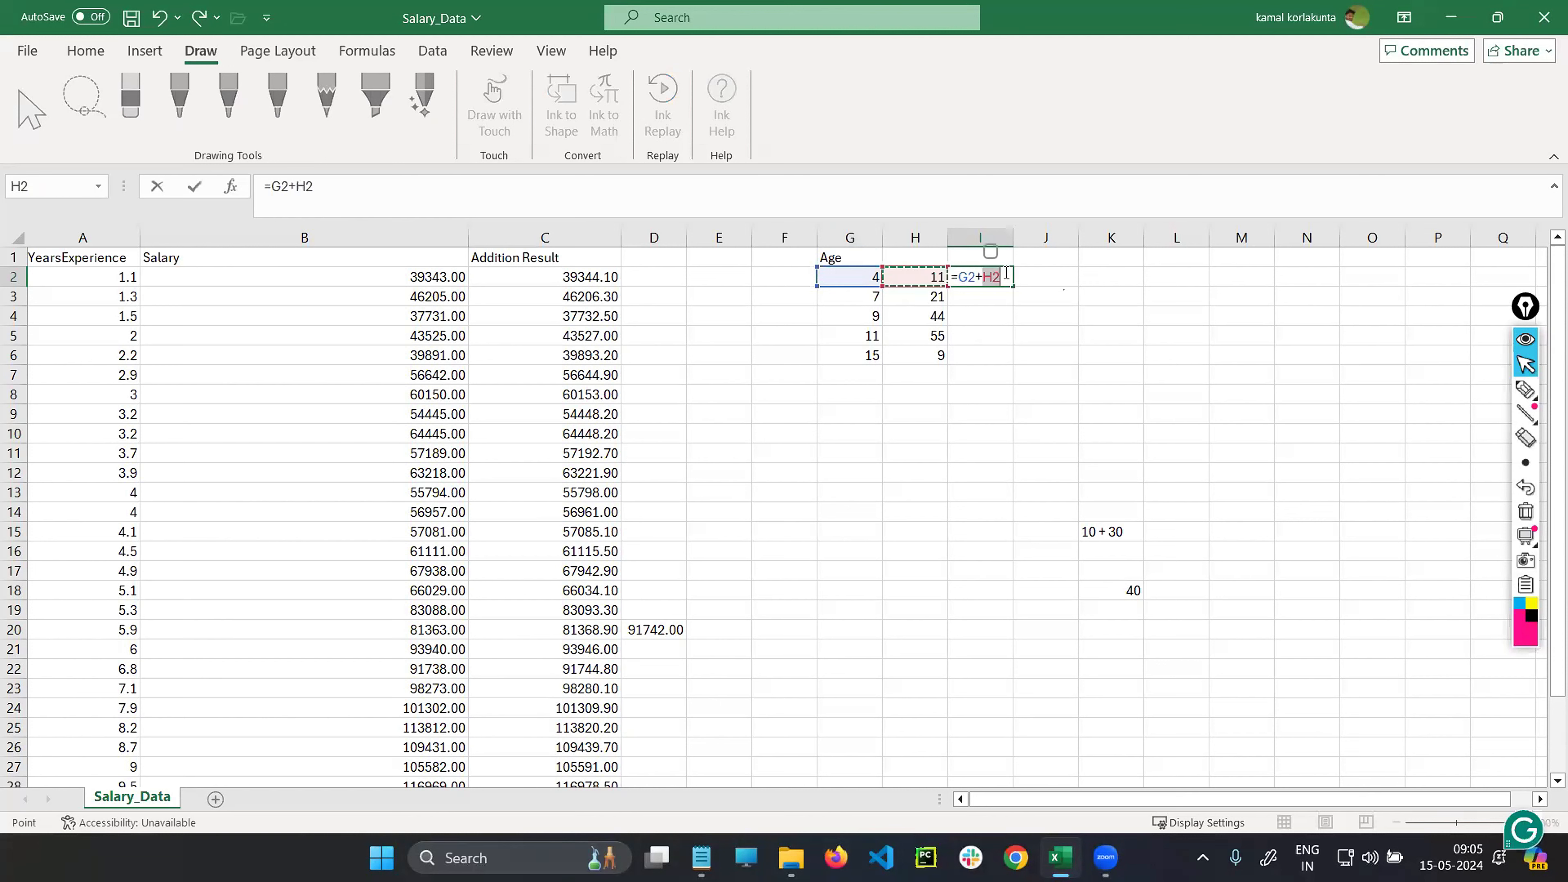
click(1005, 273)
key(Return)
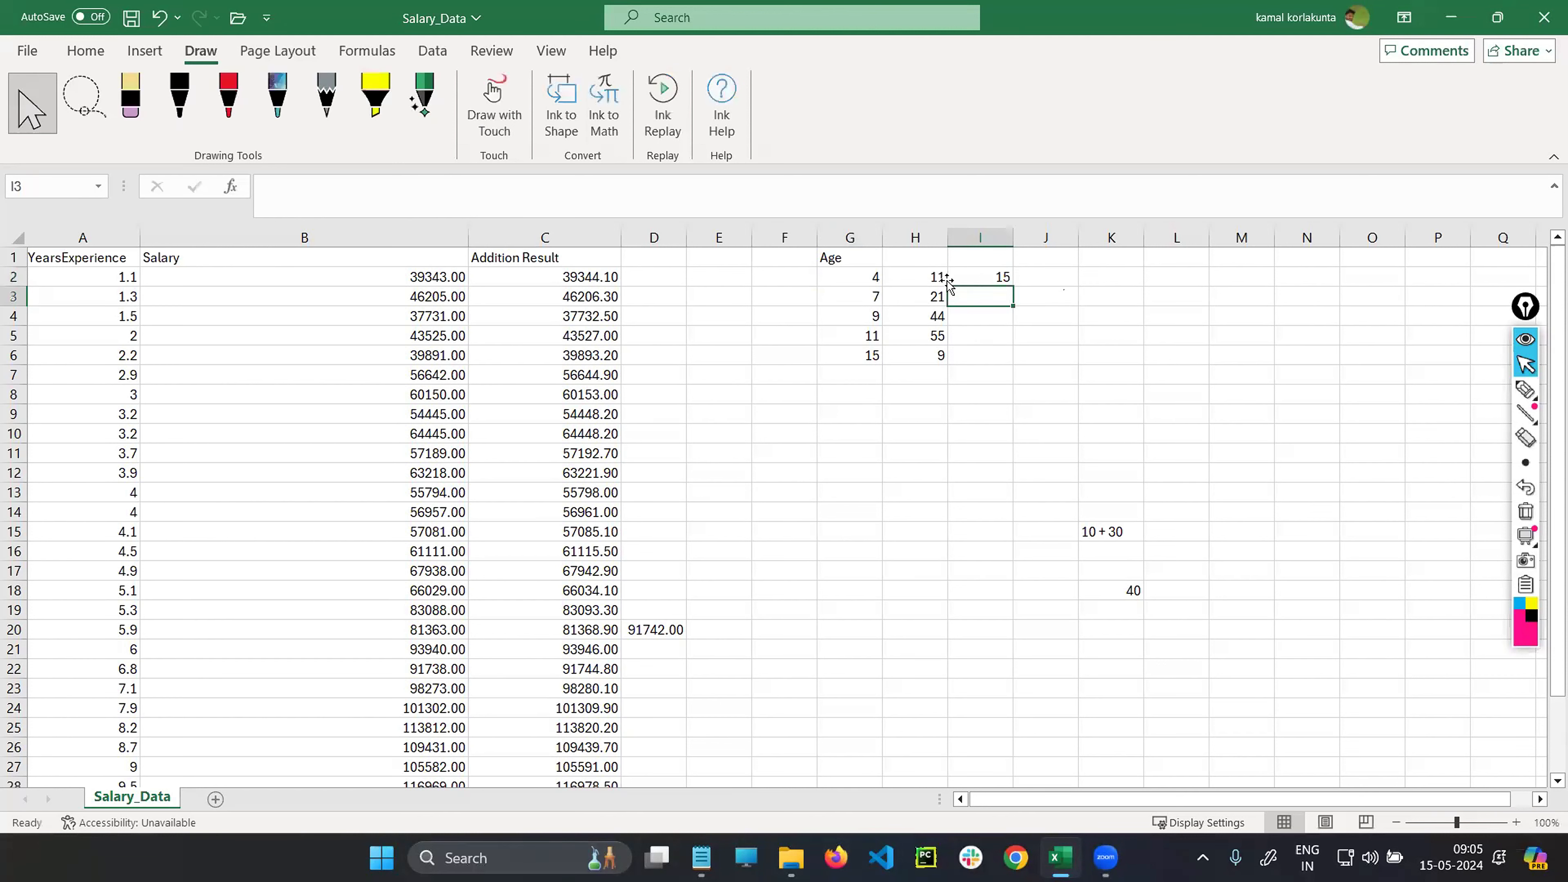
- Check the references of the formula in I2 and fill it down through I6
click(952, 282)
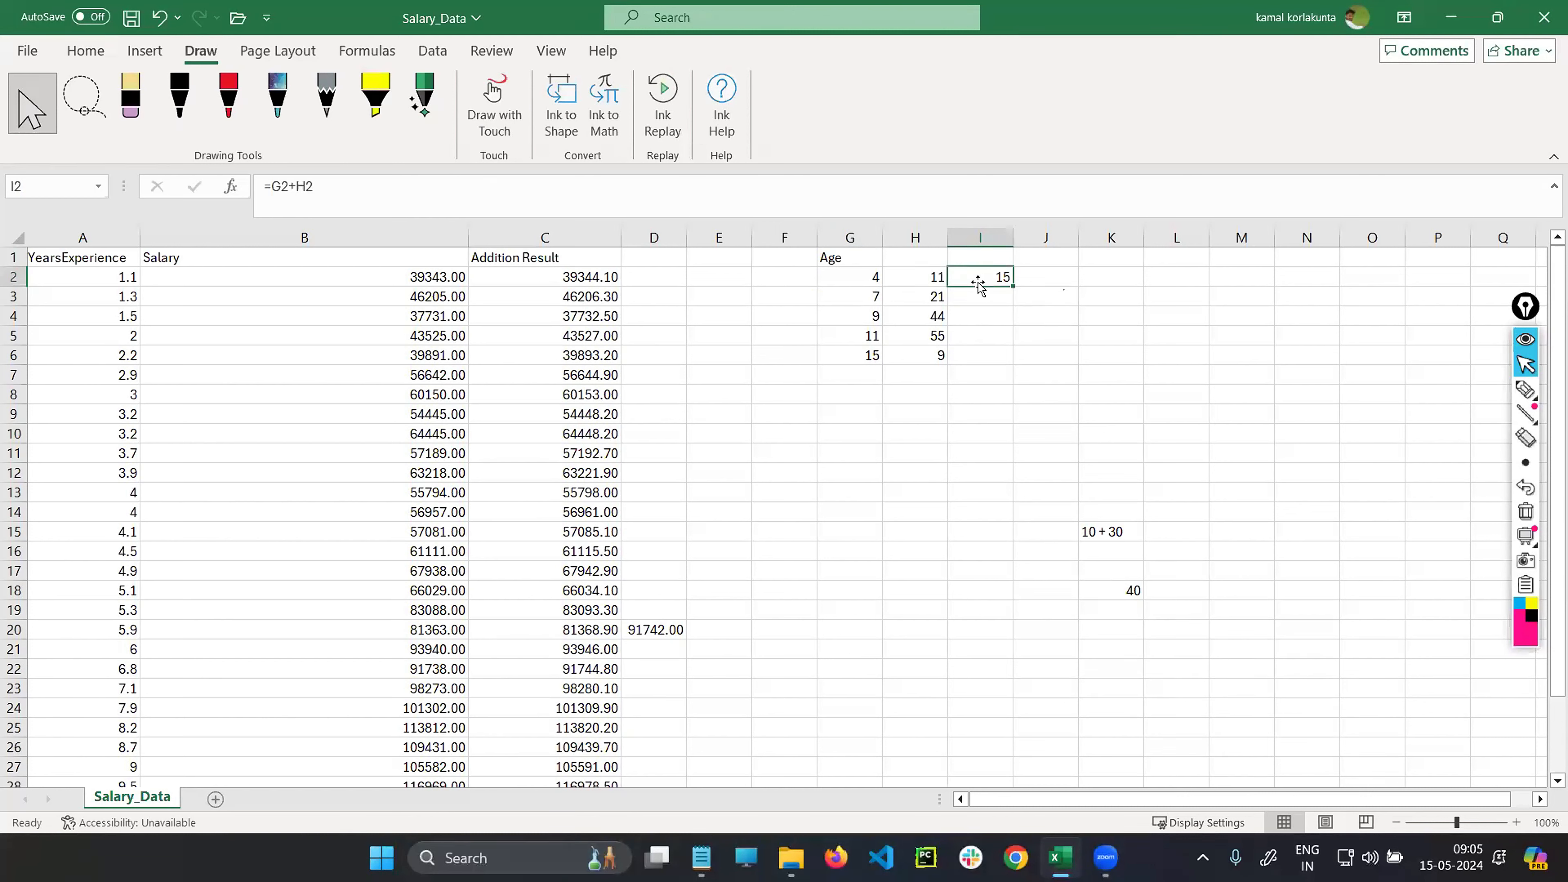
double_click(978, 278)
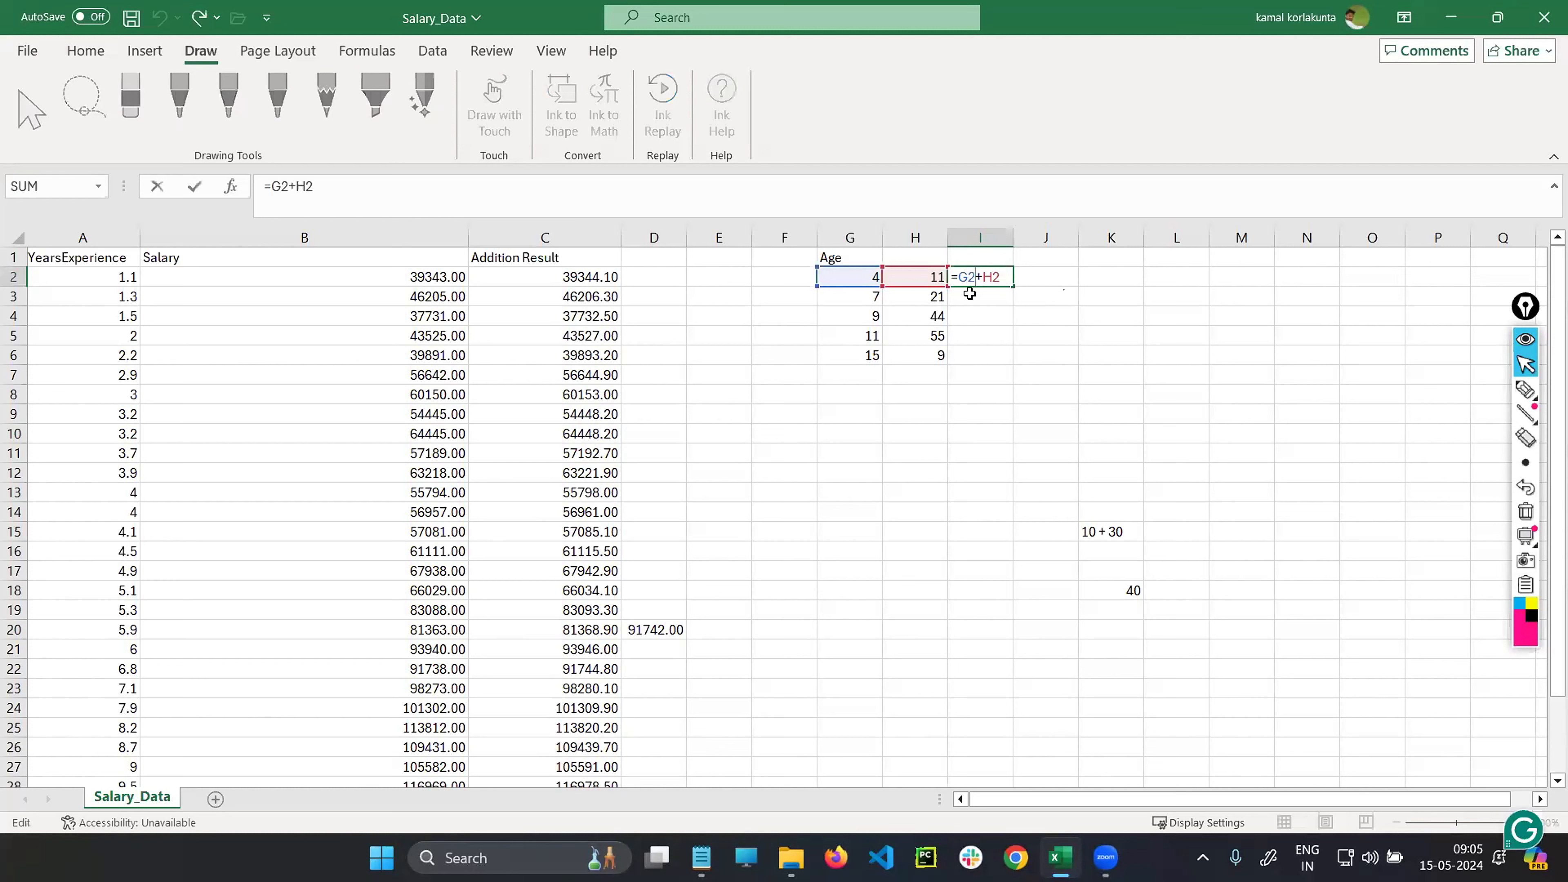
key(Return)
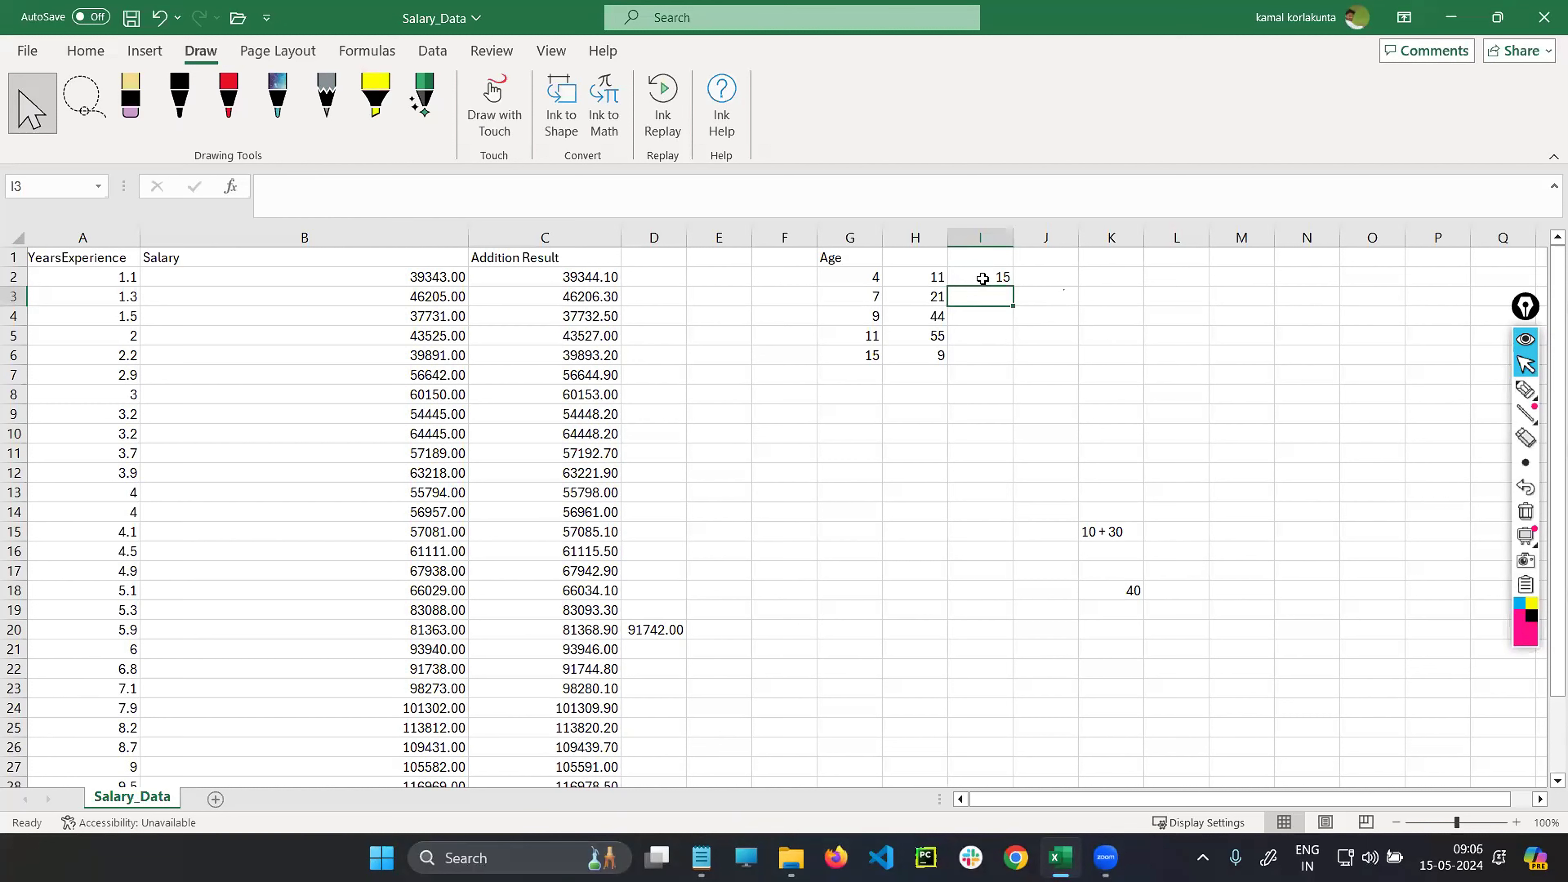
click(1001, 278)
drag(1013, 288, 991, 369)
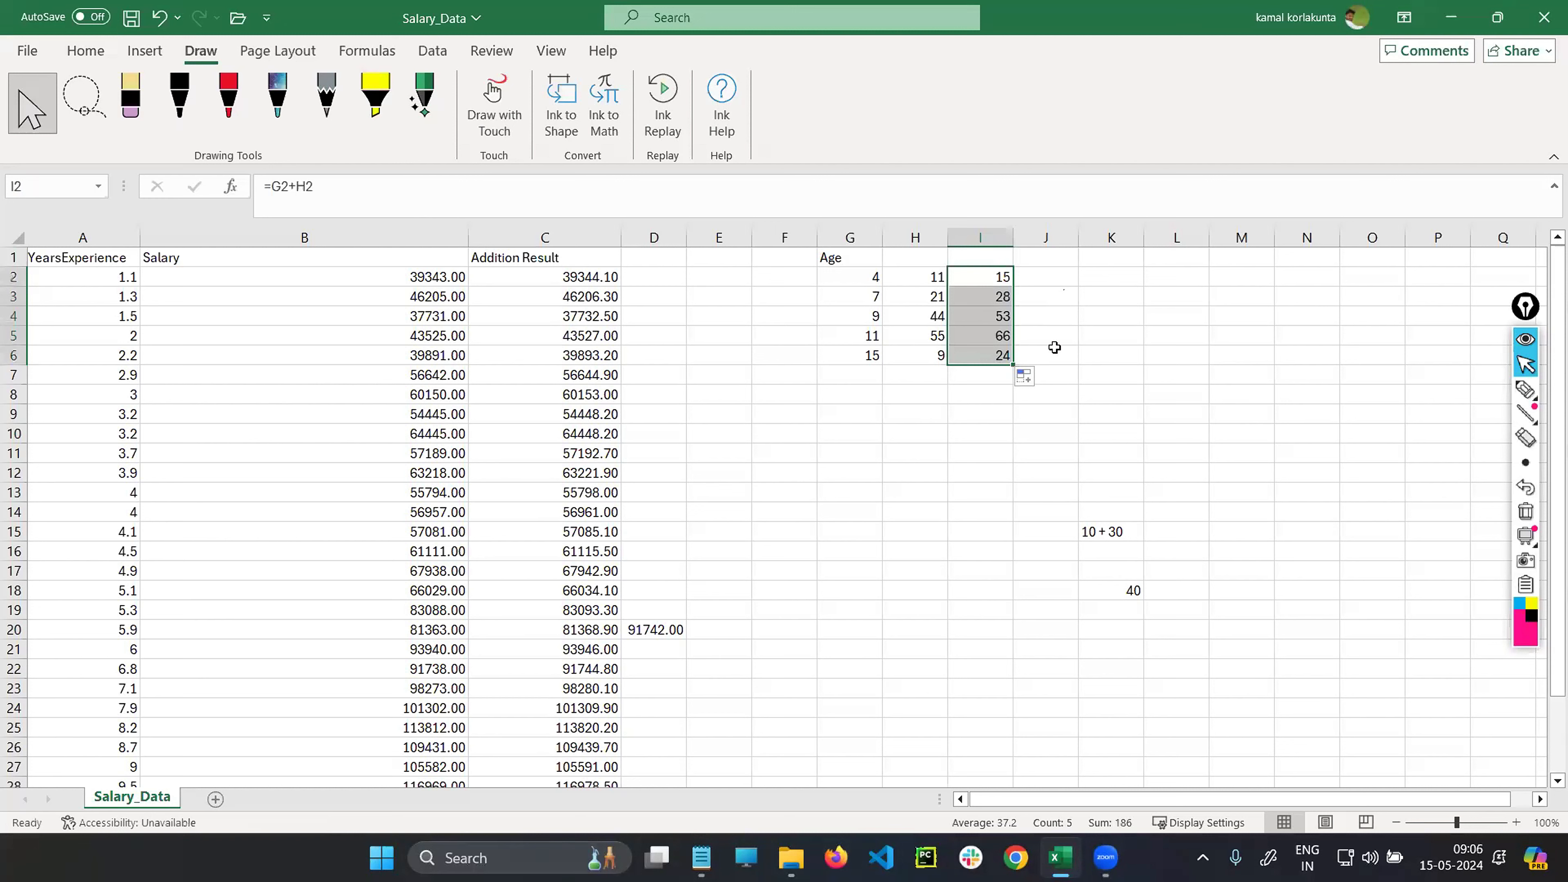
- Examine the filled formula in cell I6 and the cells it references
click(988, 355)
double_click(983, 357)
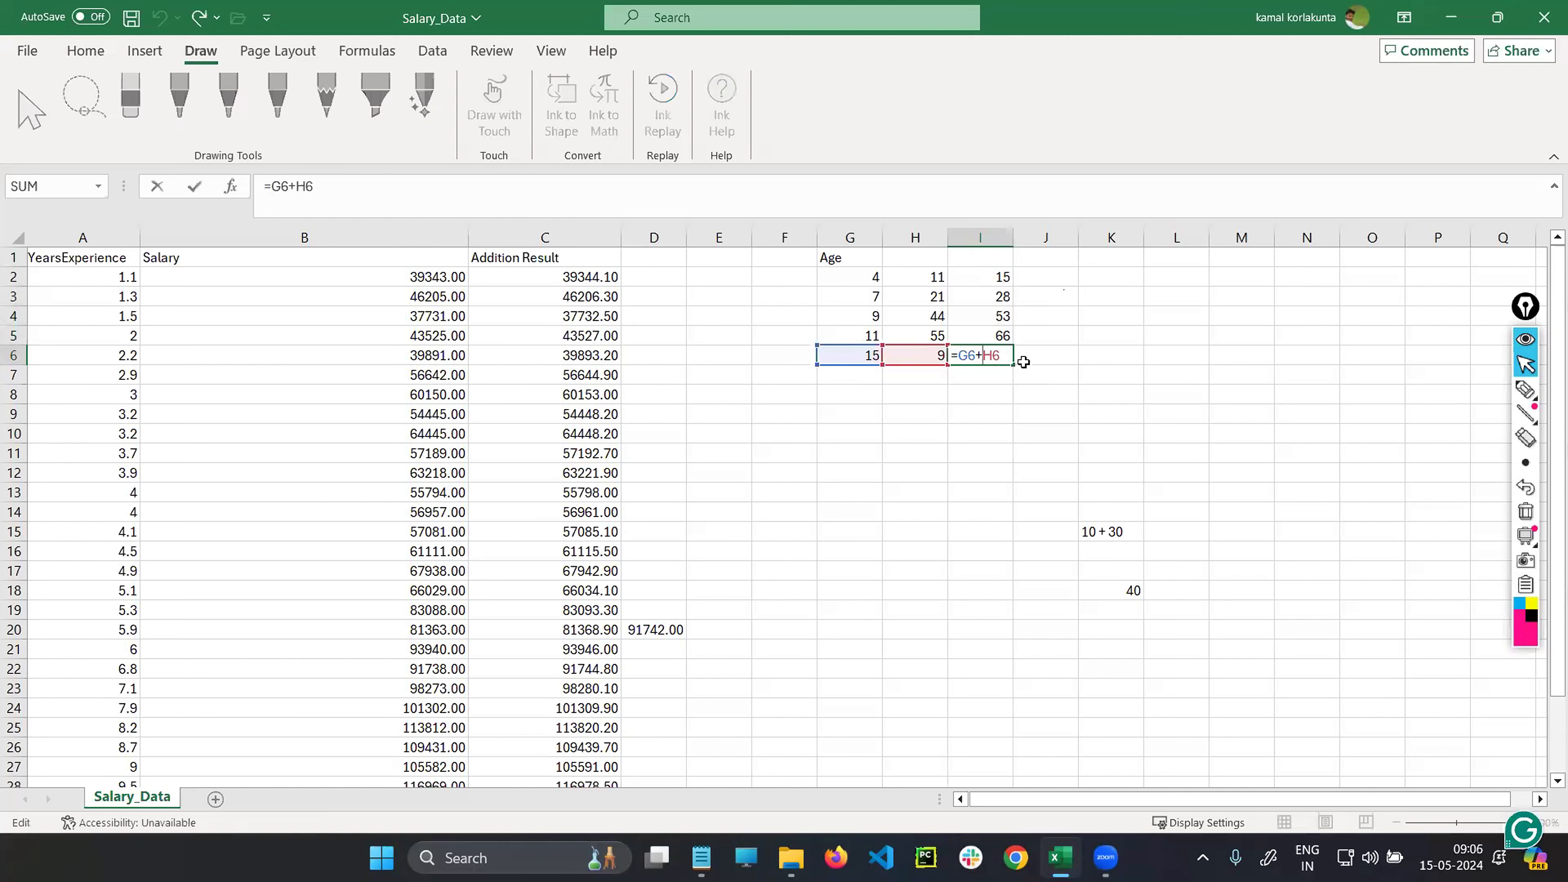
click(1051, 371)
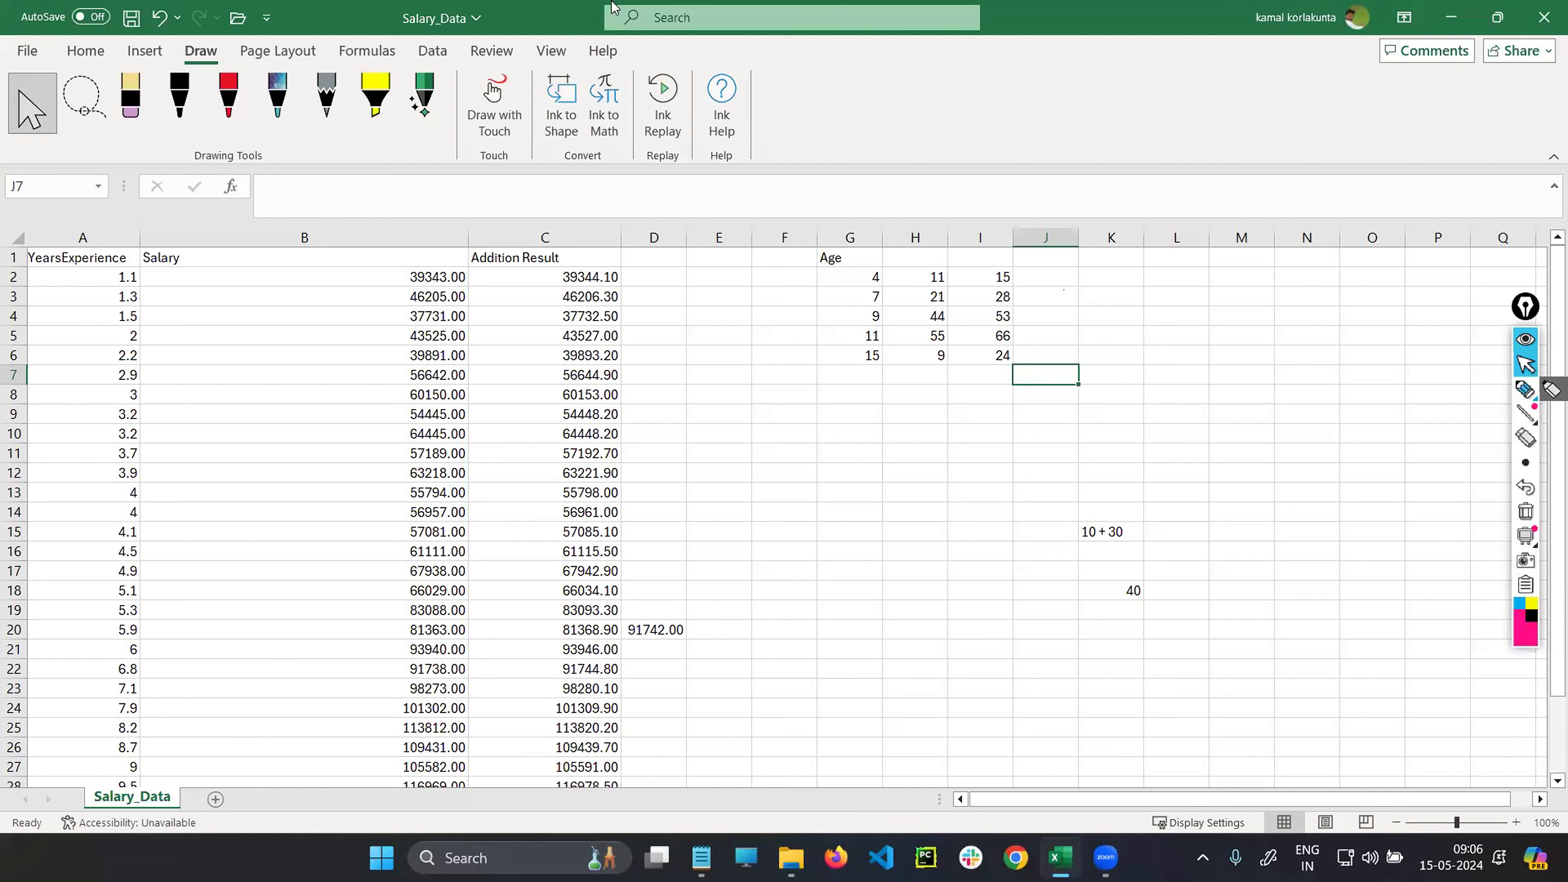
- Look through the Highlight Cells Rules and Top/Bottom Rules options of Conditional Formatting without applying a rule
click(100, 55)
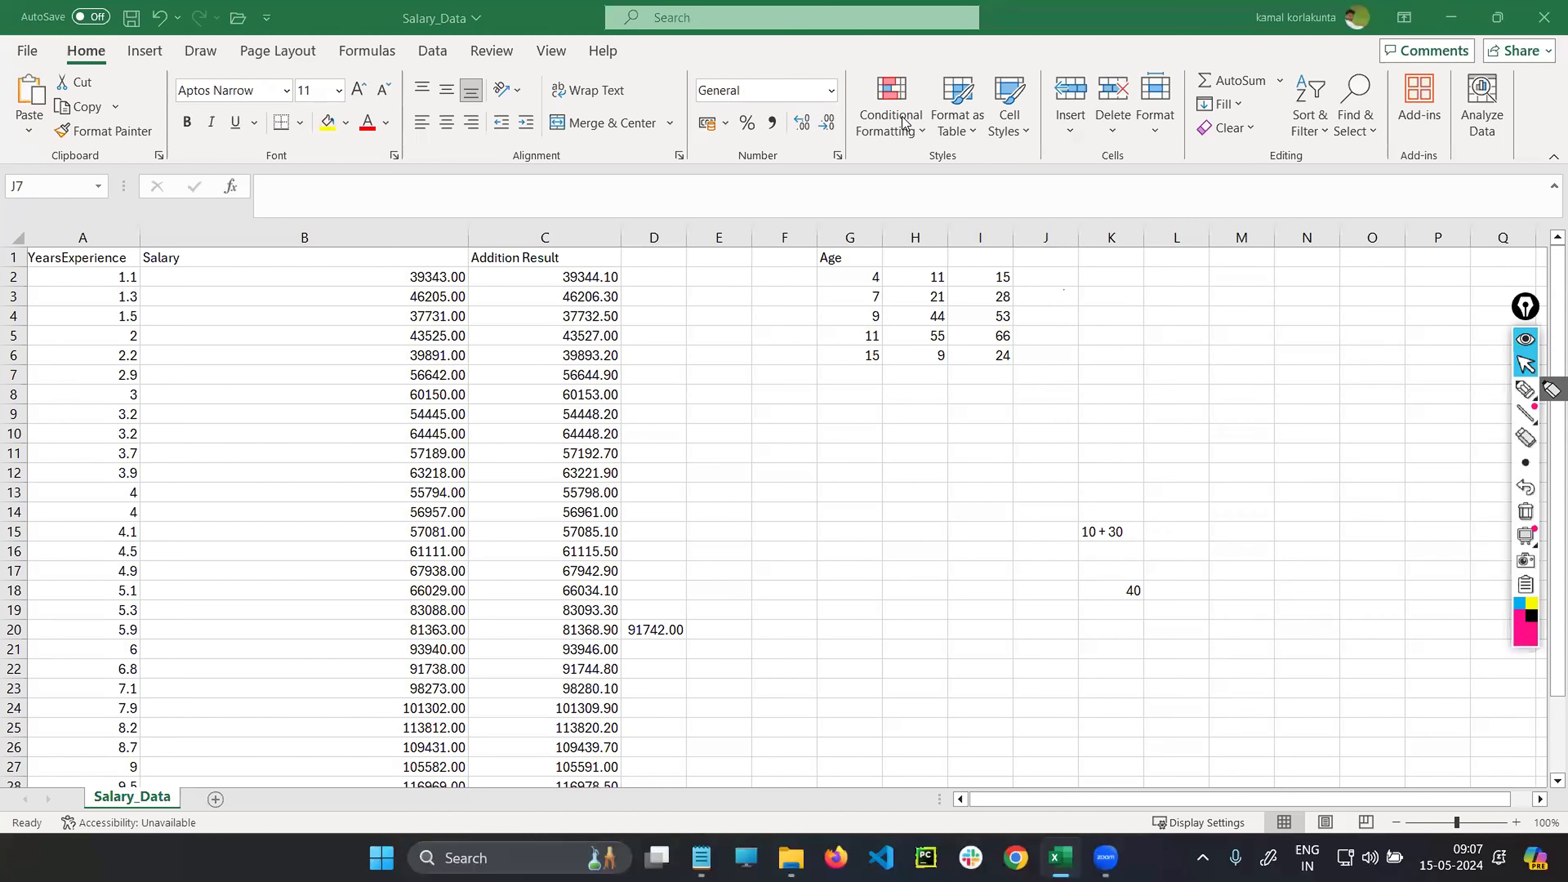
click(915, 131)
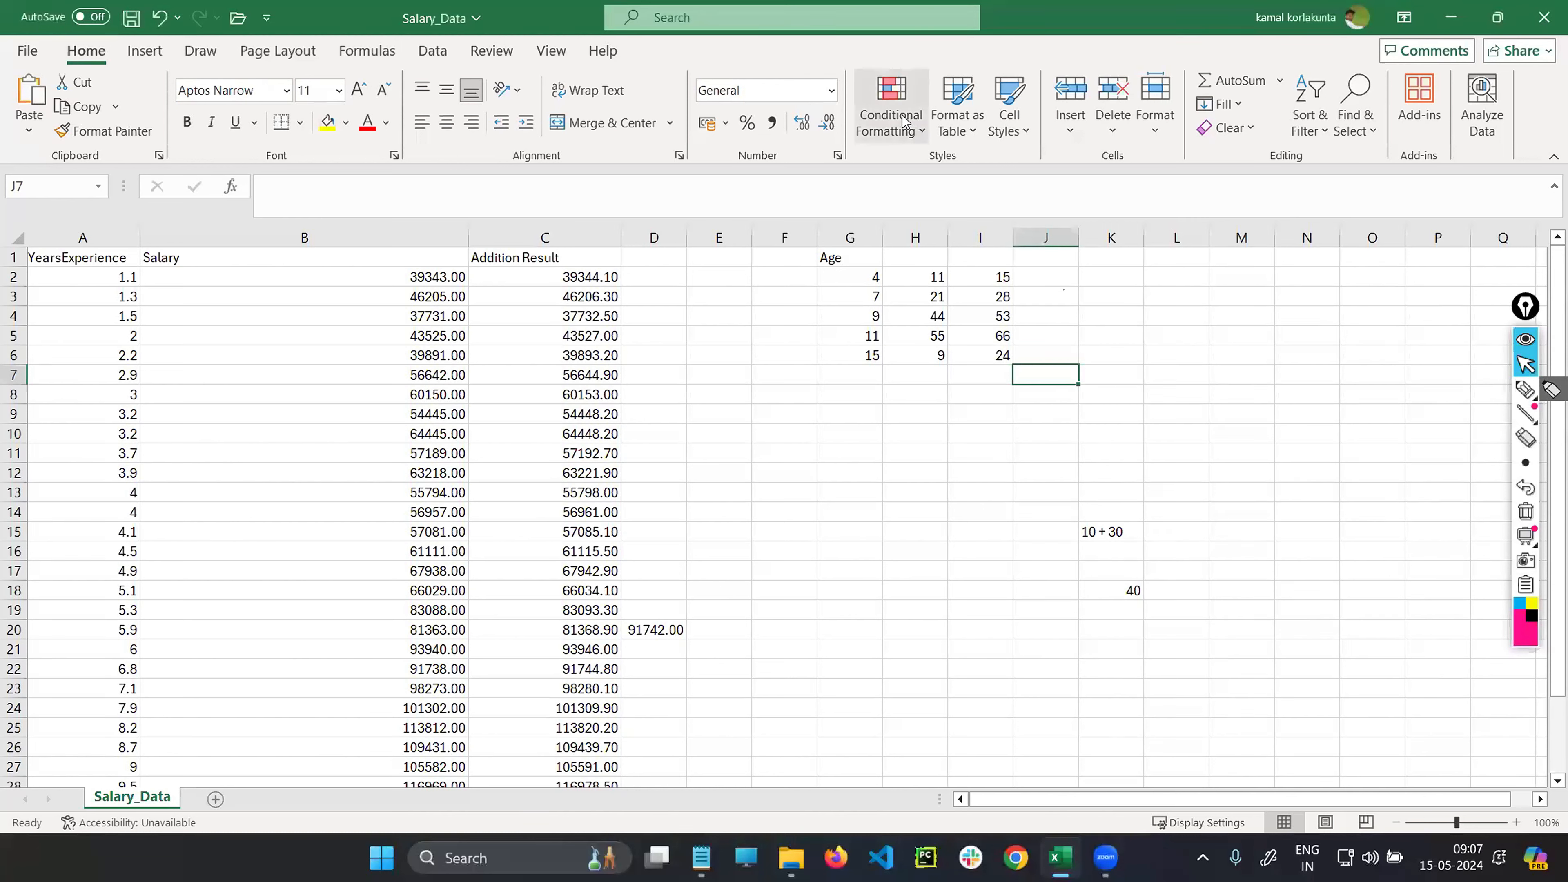
click(904, 120)
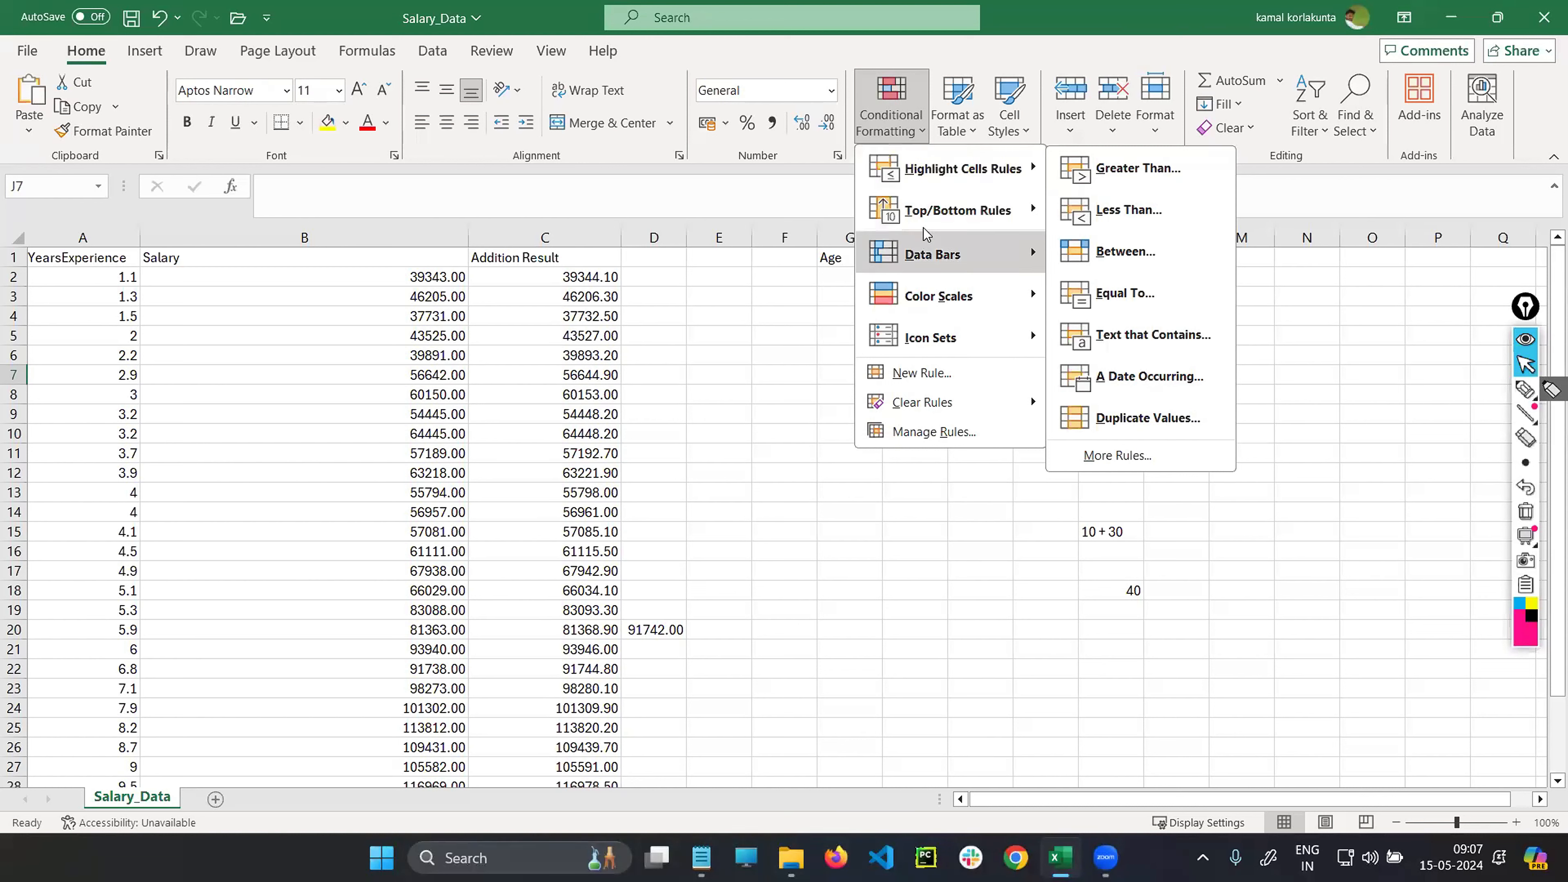
mouse_move(924, 226)
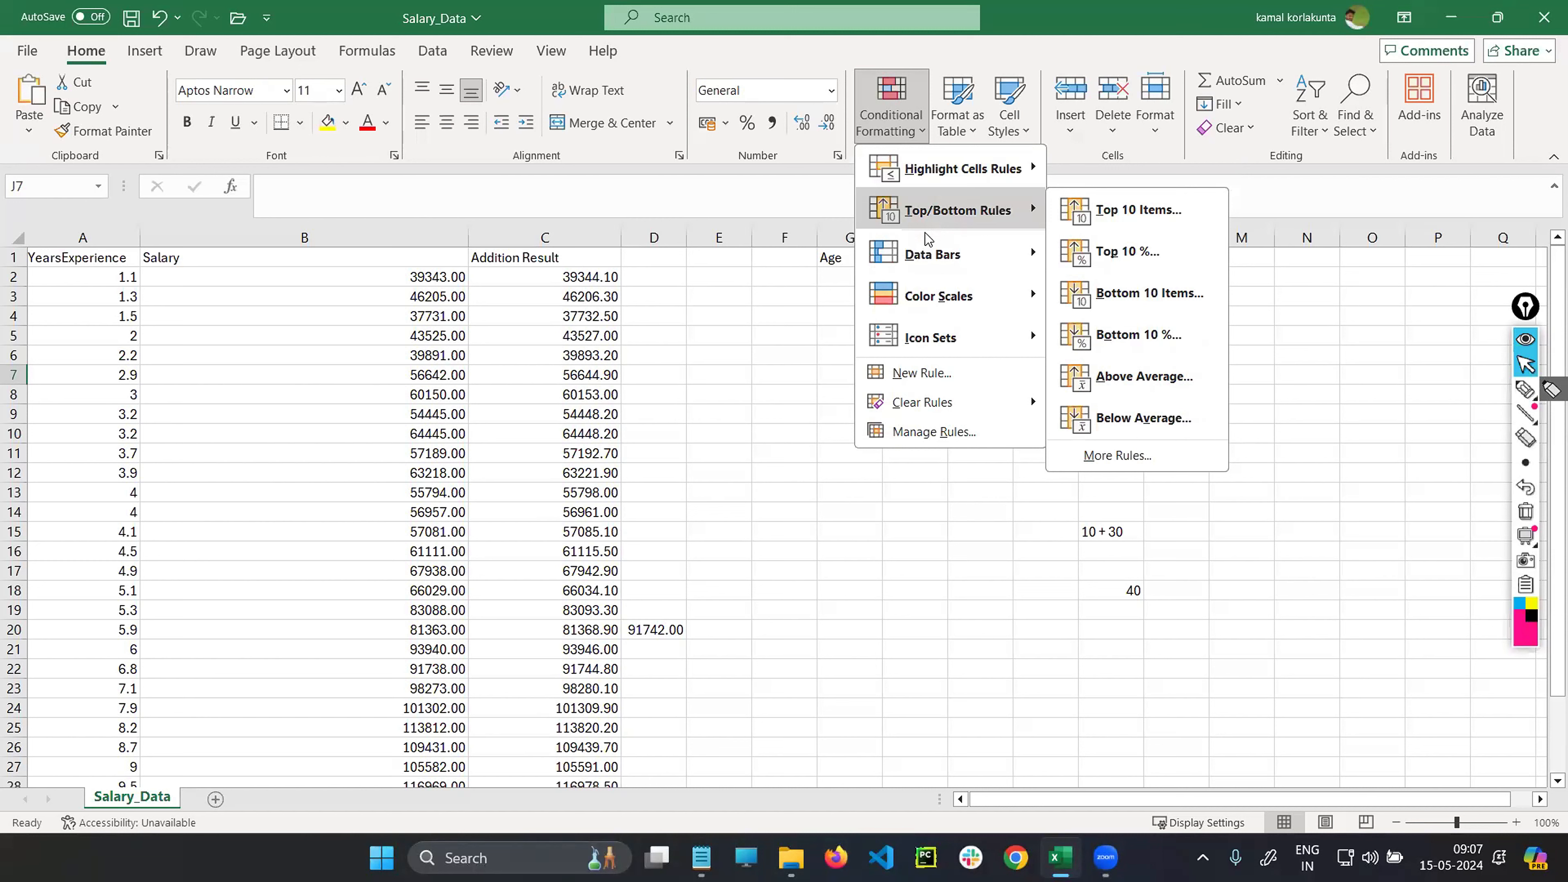
click(1327, 326)
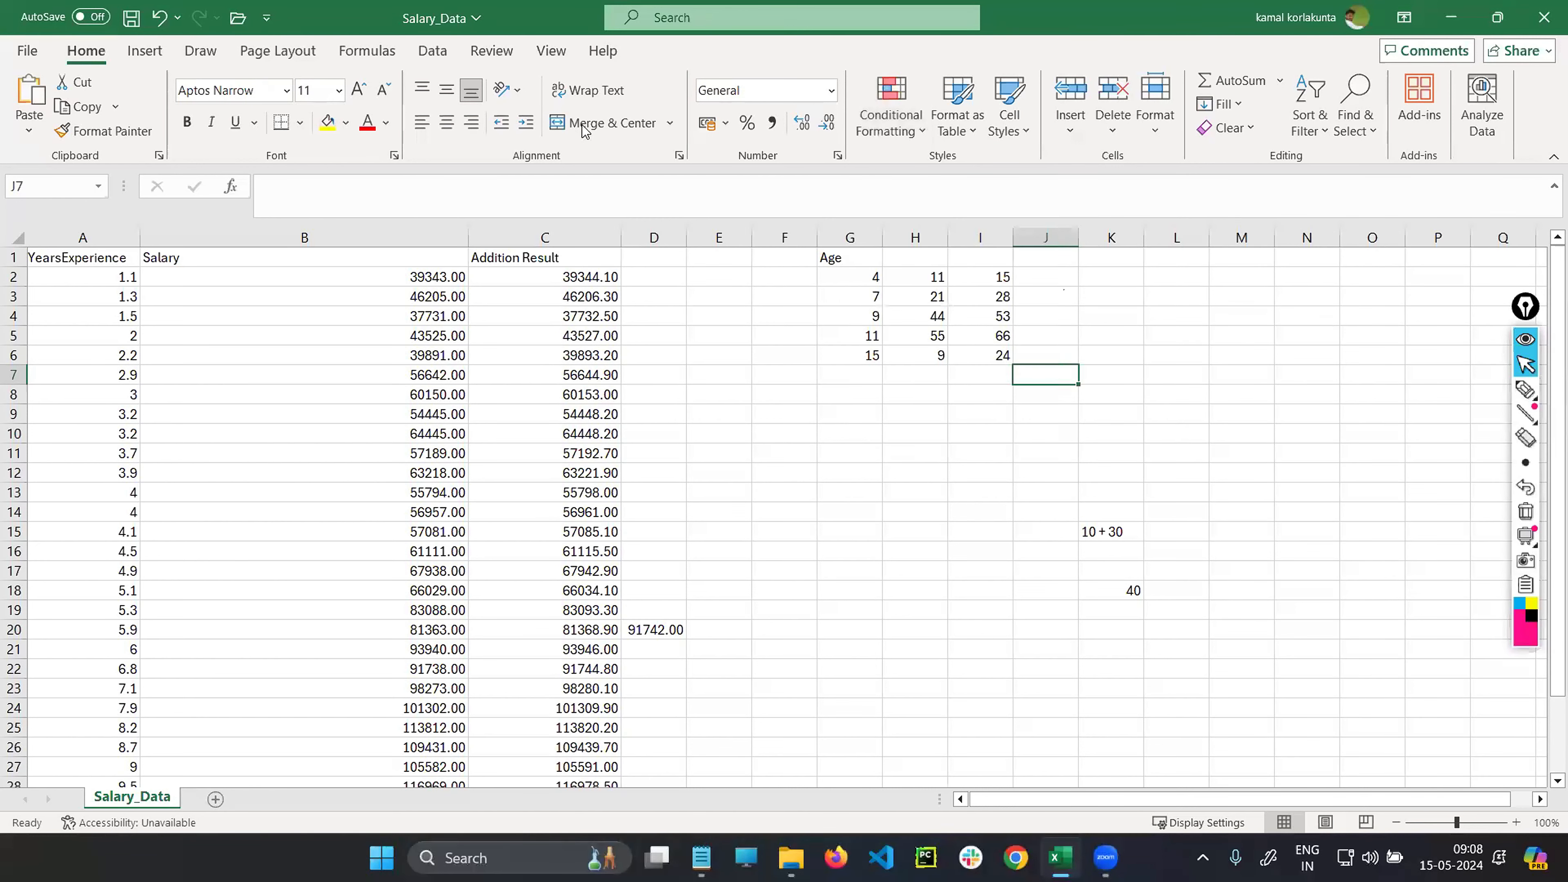
click(896, 258)
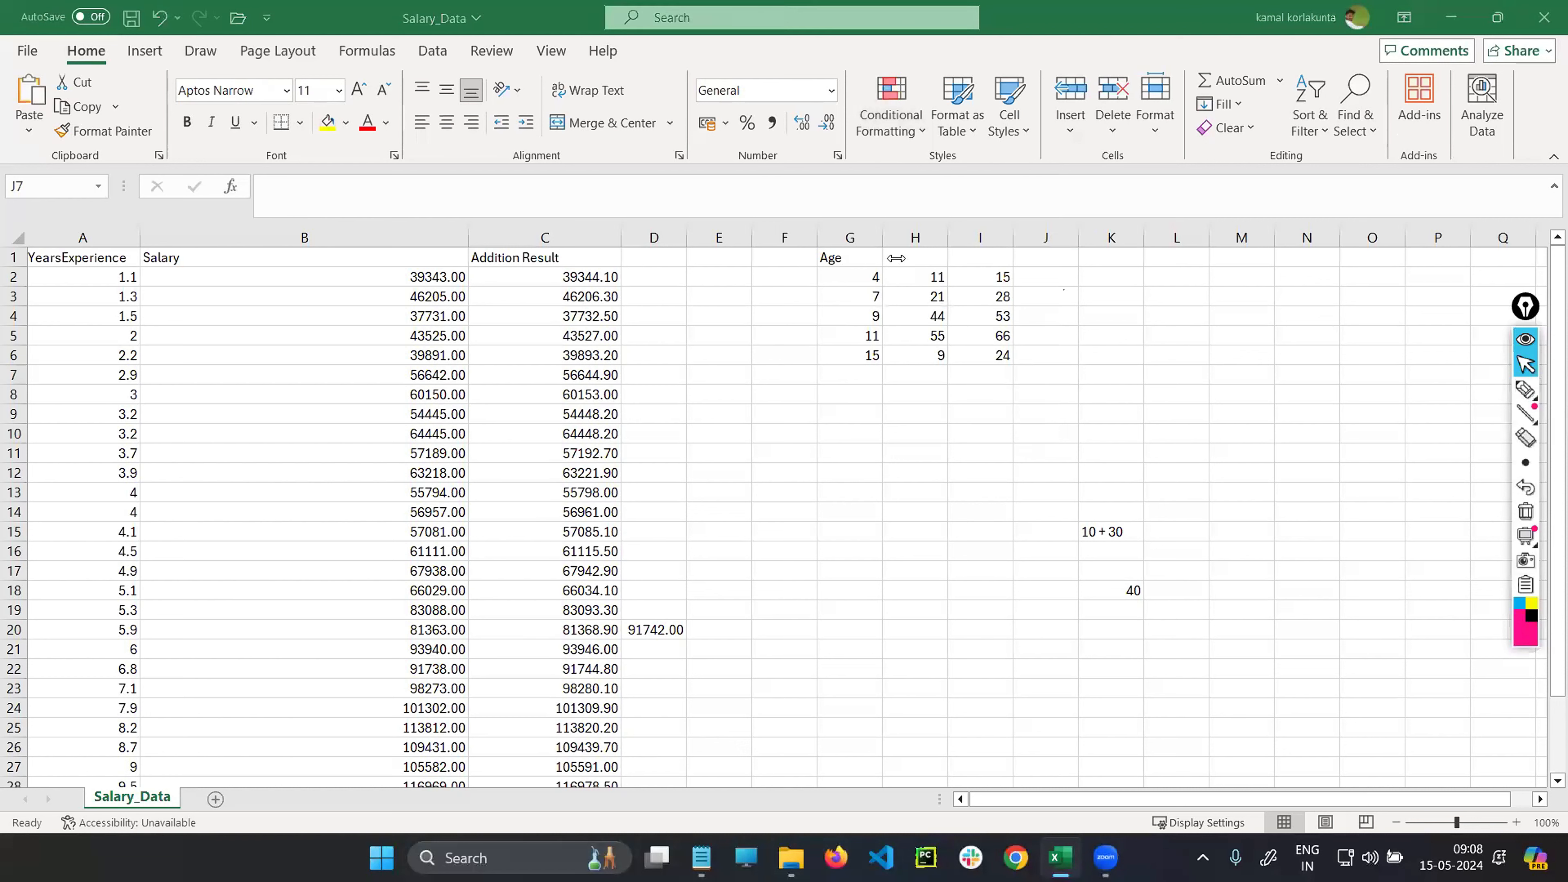